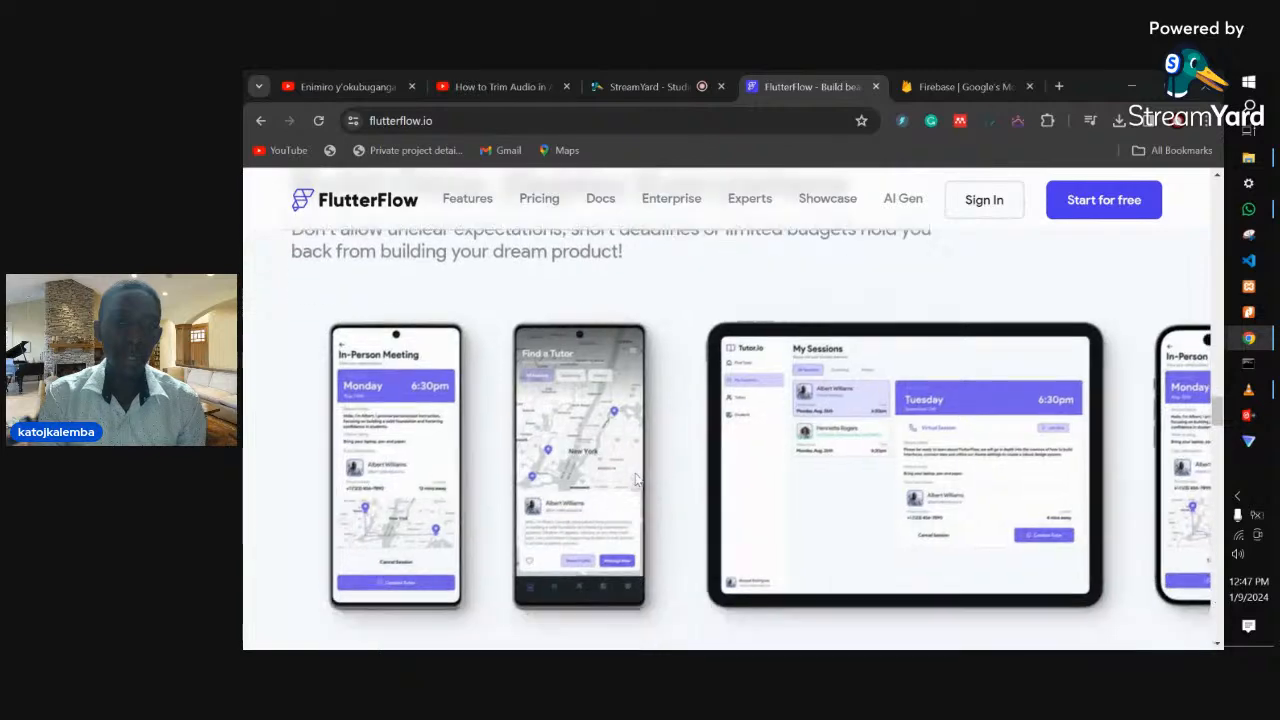
# - Scroll through the FlutterFlow website's landing page
pyautogui.scroll(-10, 634, 481)
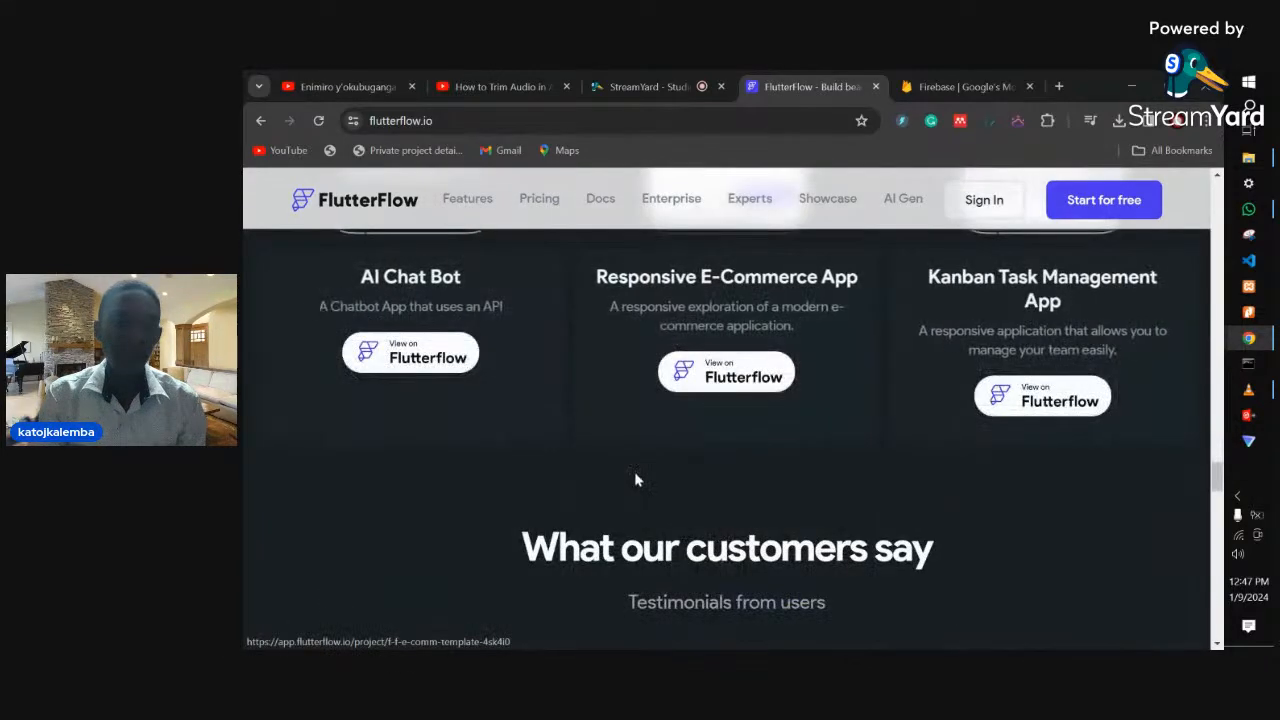
pyautogui.scroll(-3, 634, 480)
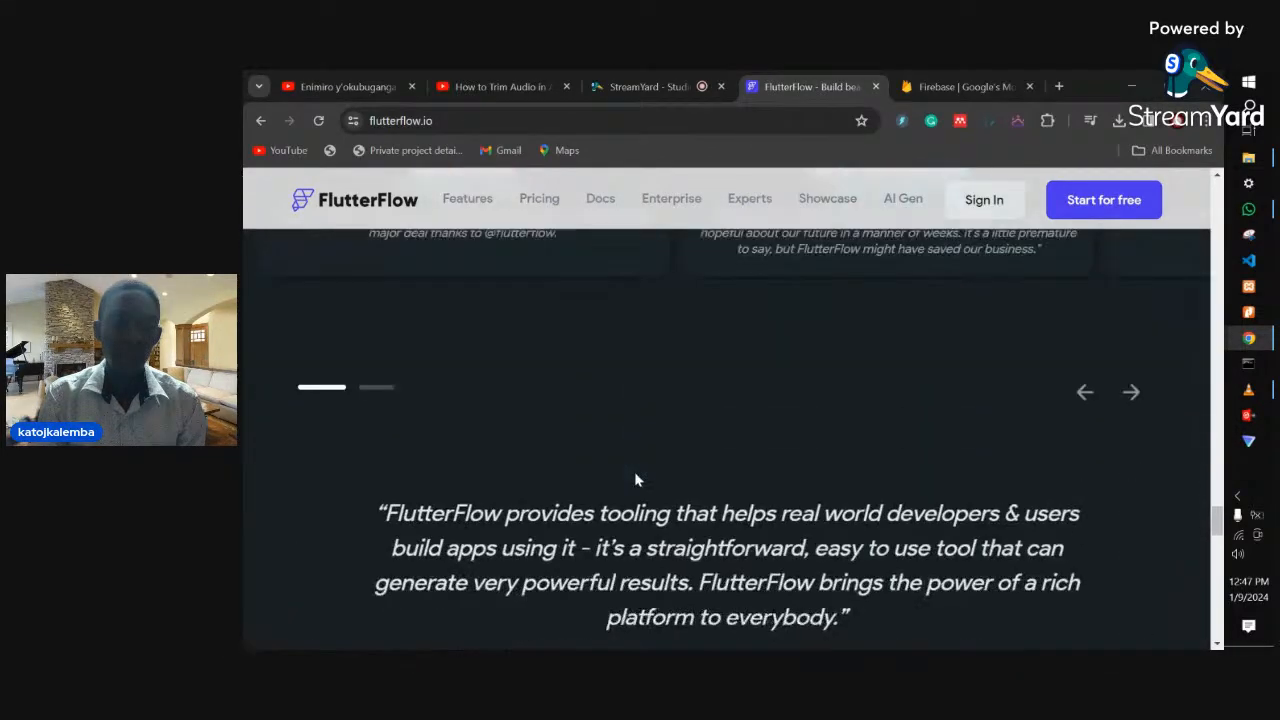
pyautogui.scroll(-5, 634, 480)
pyautogui.scroll(-10, 634, 480)
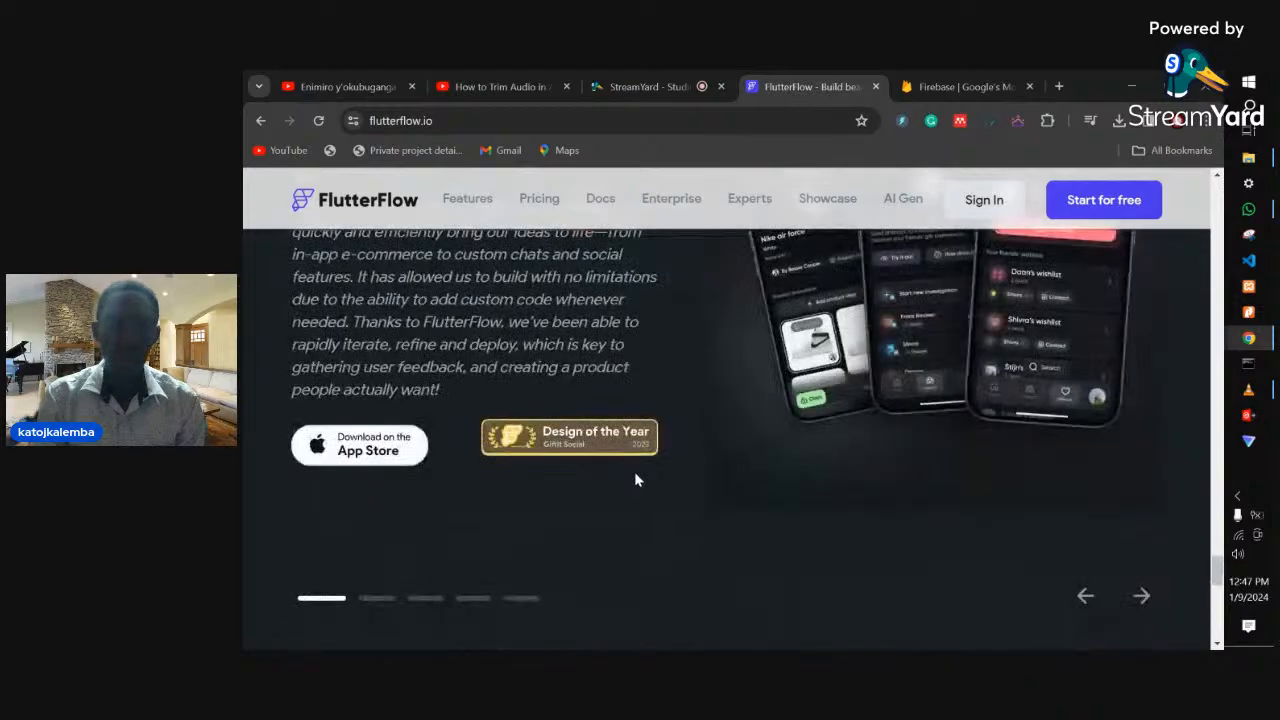
pyautogui.scroll(-3, 634, 480)
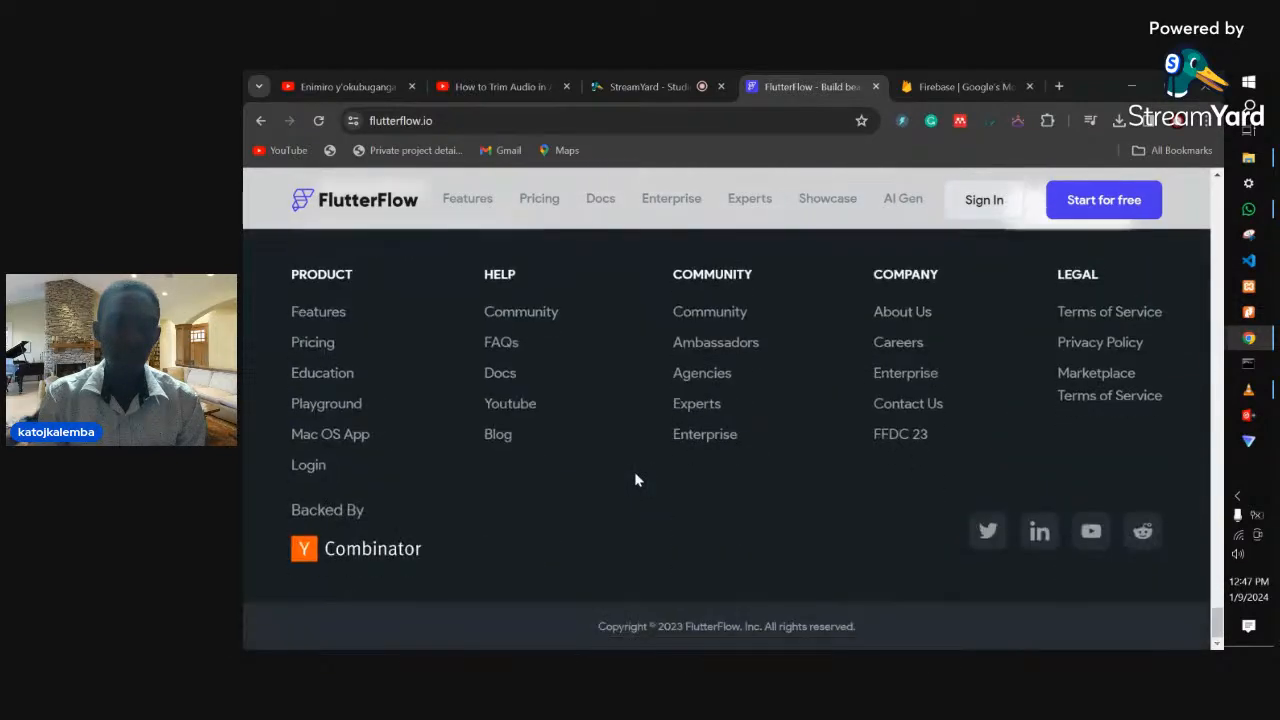
pyautogui.scroll(10, 634, 480)
pyautogui.scroll(10, 634, 480)
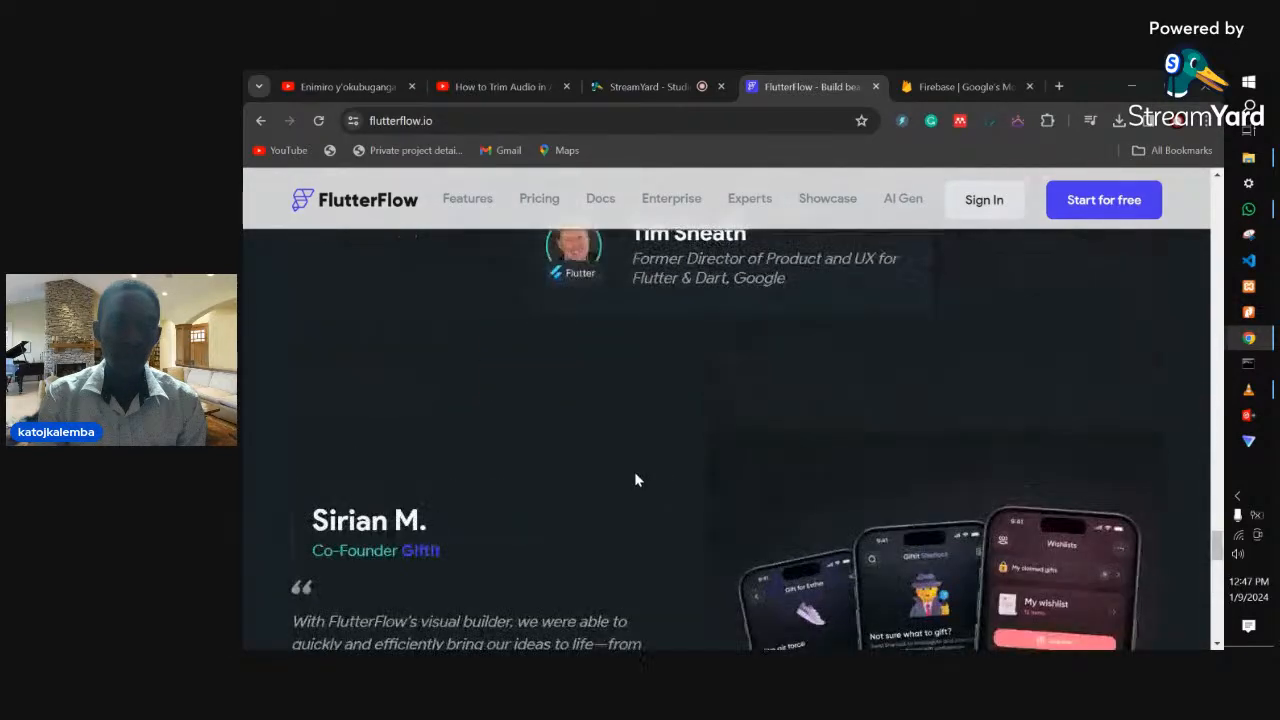
pyautogui.scroll(10, 634, 480)
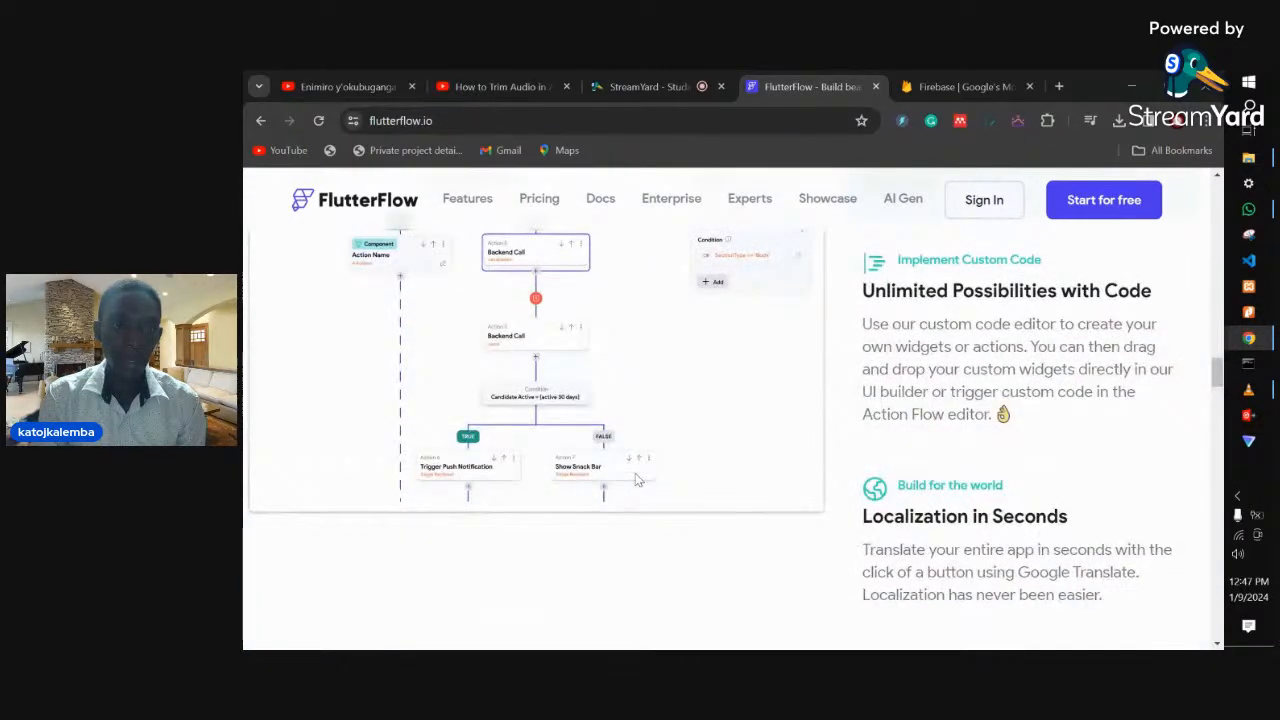
pyautogui.scroll(-4, 638, 480)
pyautogui.scroll(10, 638, 480)
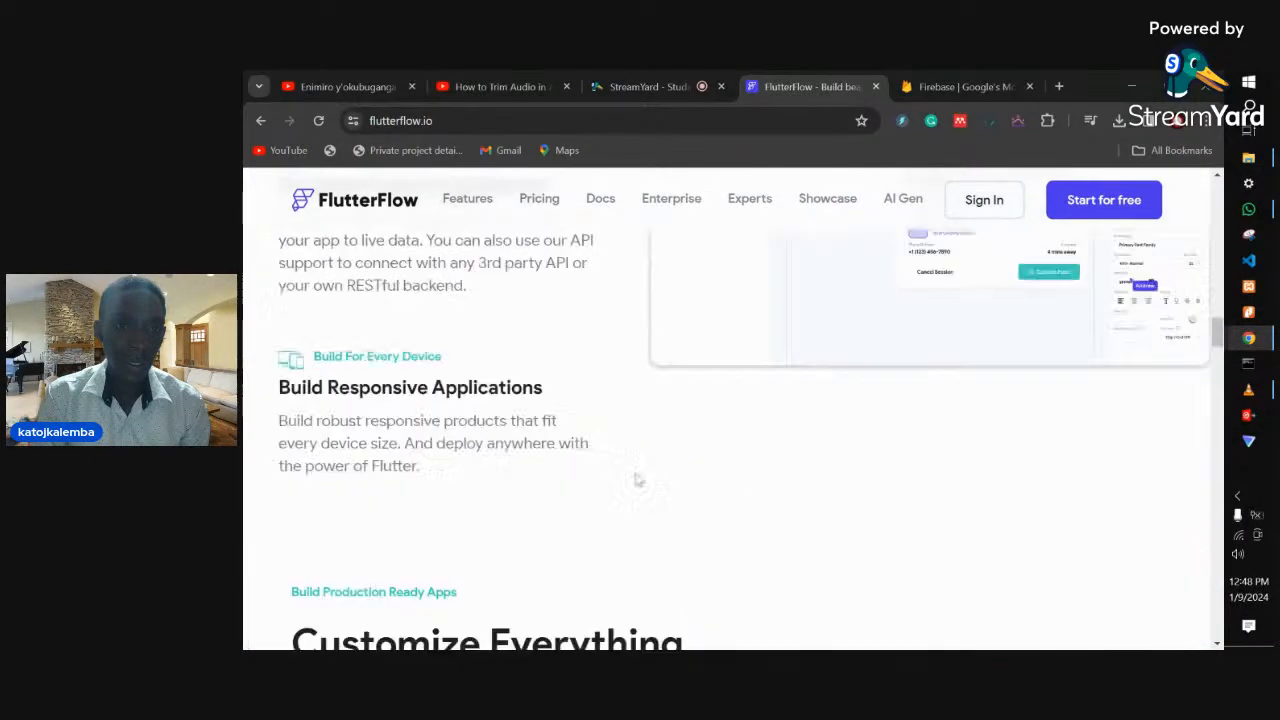
pyautogui.scroll(2, 636, 480)
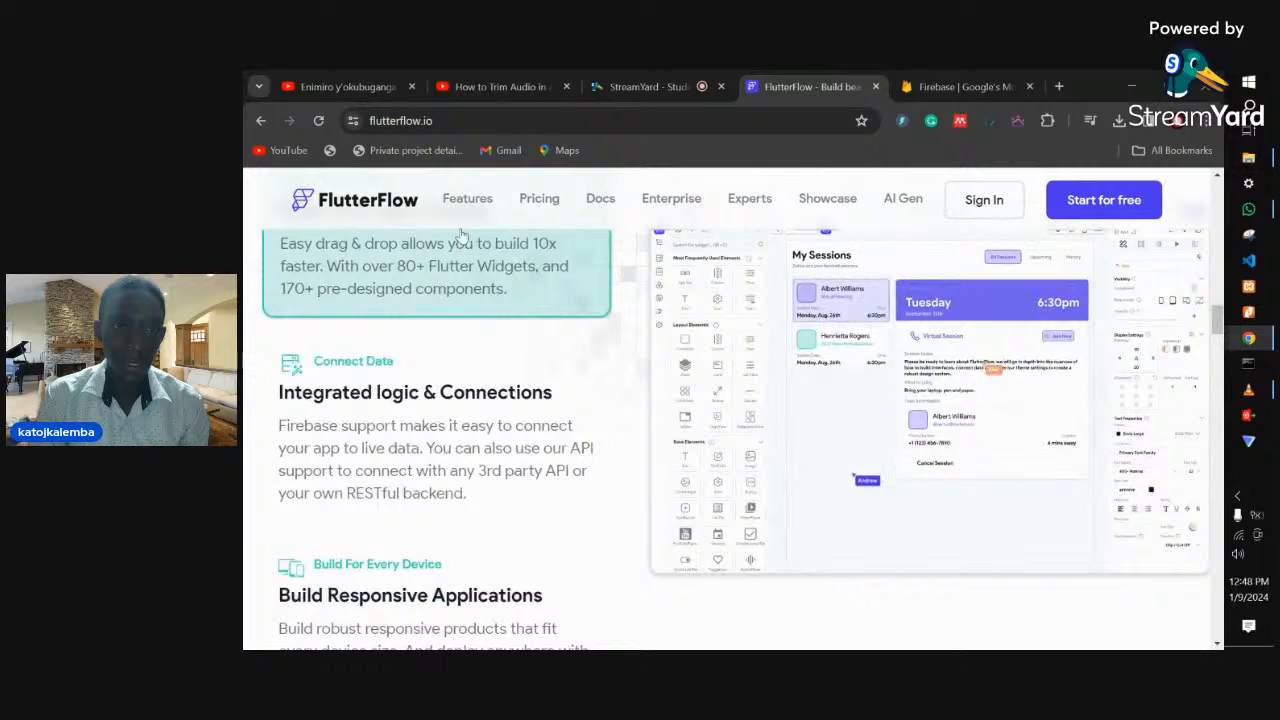
# - Open the Features page and scroll down to its Export Clean Code section
pyautogui.click(467, 200)
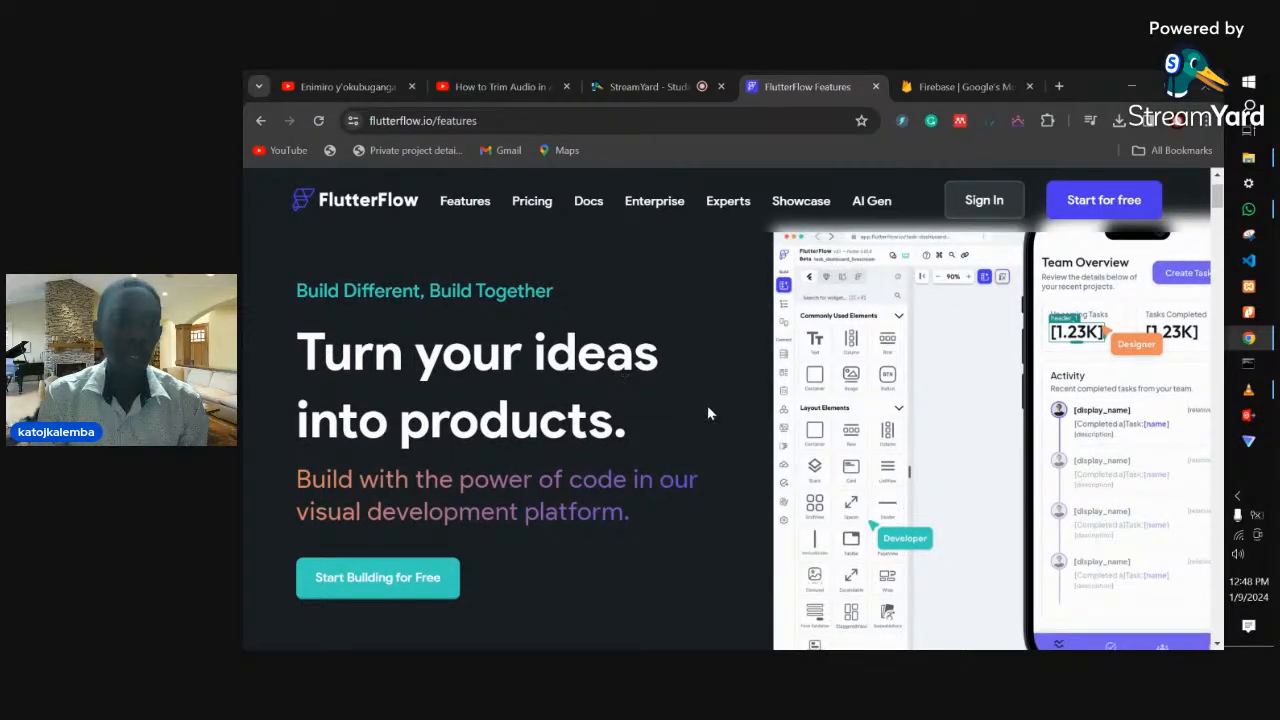
pyautogui.scroll(-4, 707, 410)
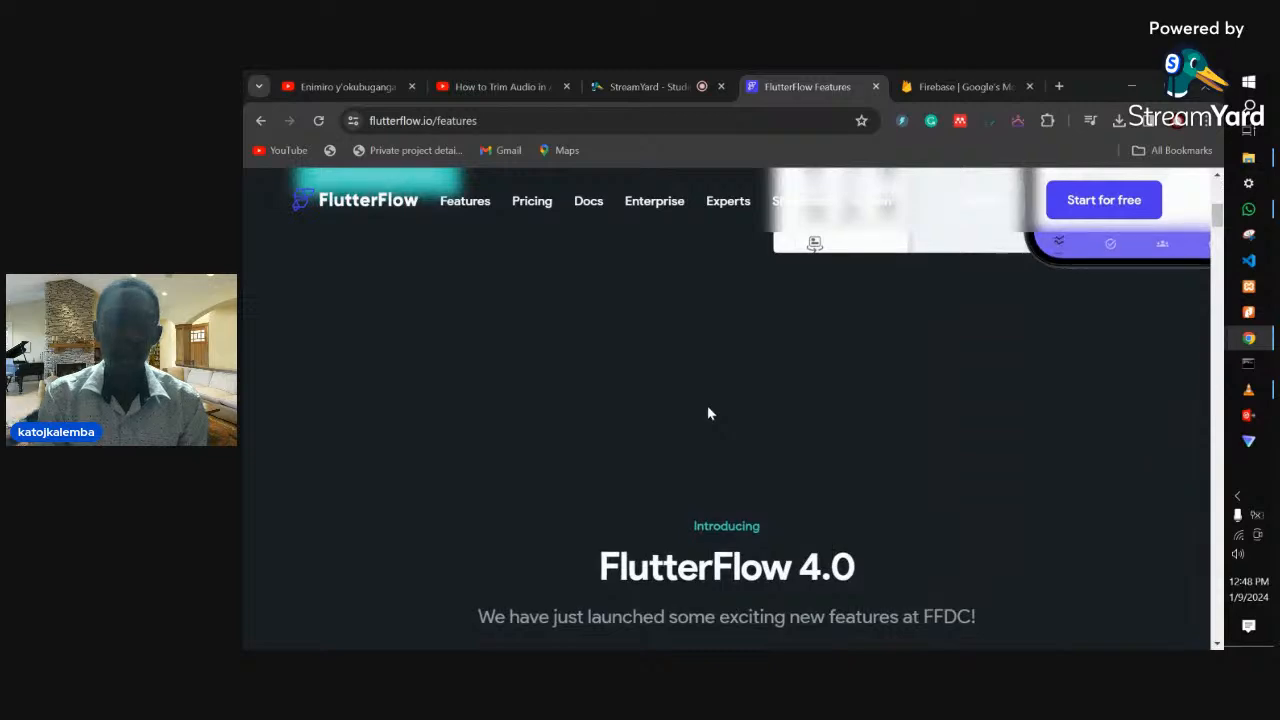
pyautogui.scroll(-3, 707, 413)
pyautogui.scroll(-3, 707, 413)
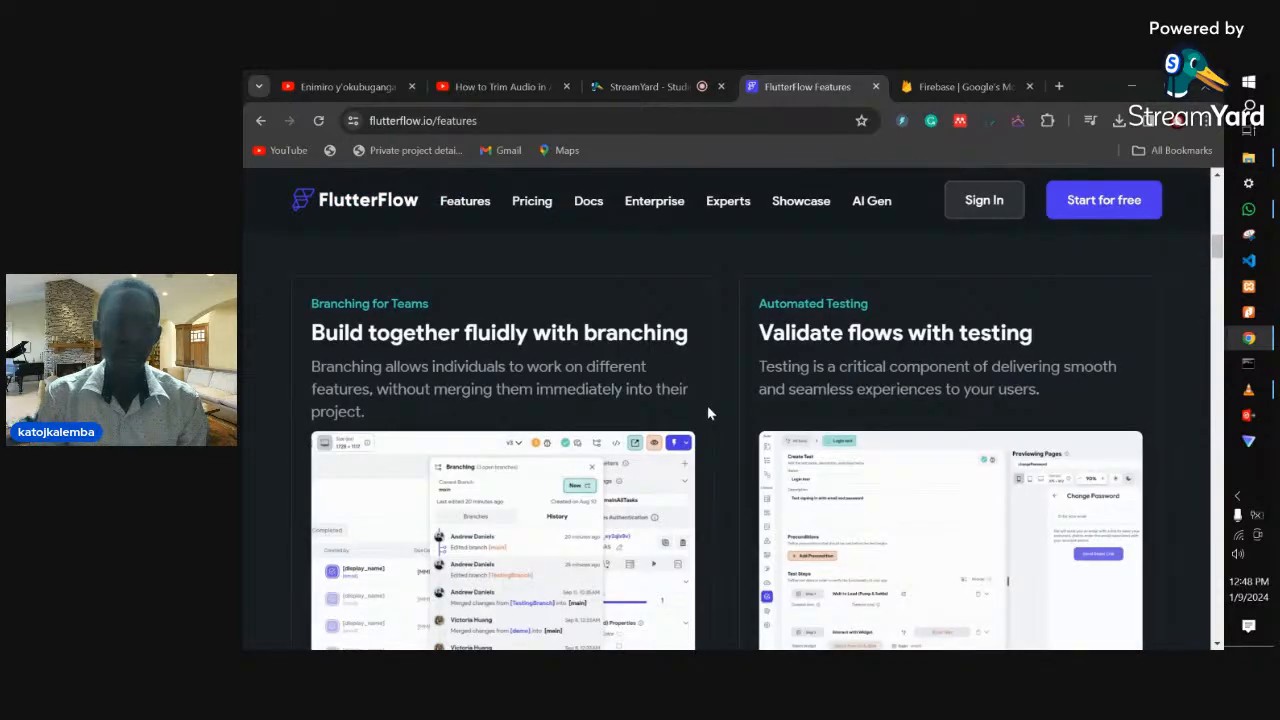
pyautogui.scroll(-6, 707, 413)
pyautogui.scroll(-3, 707, 413)
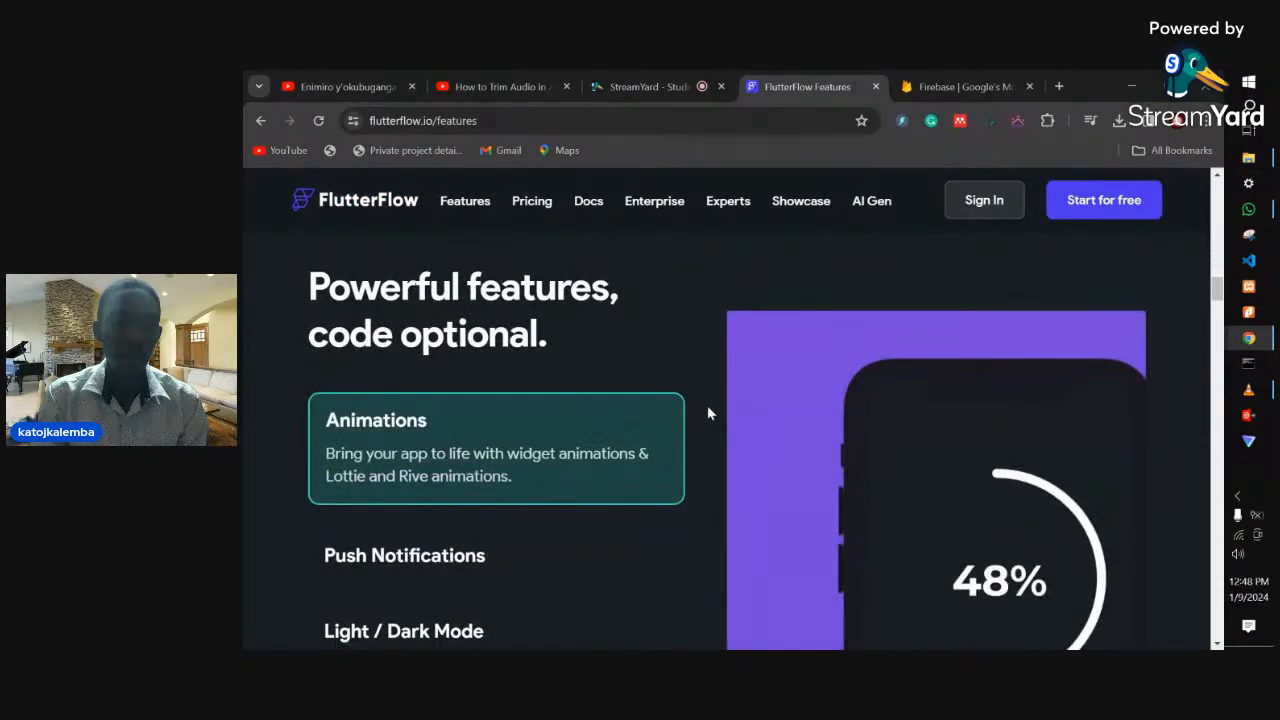
pyautogui.scroll(-3, 707, 413)
pyautogui.scroll(-3, 707, 413)
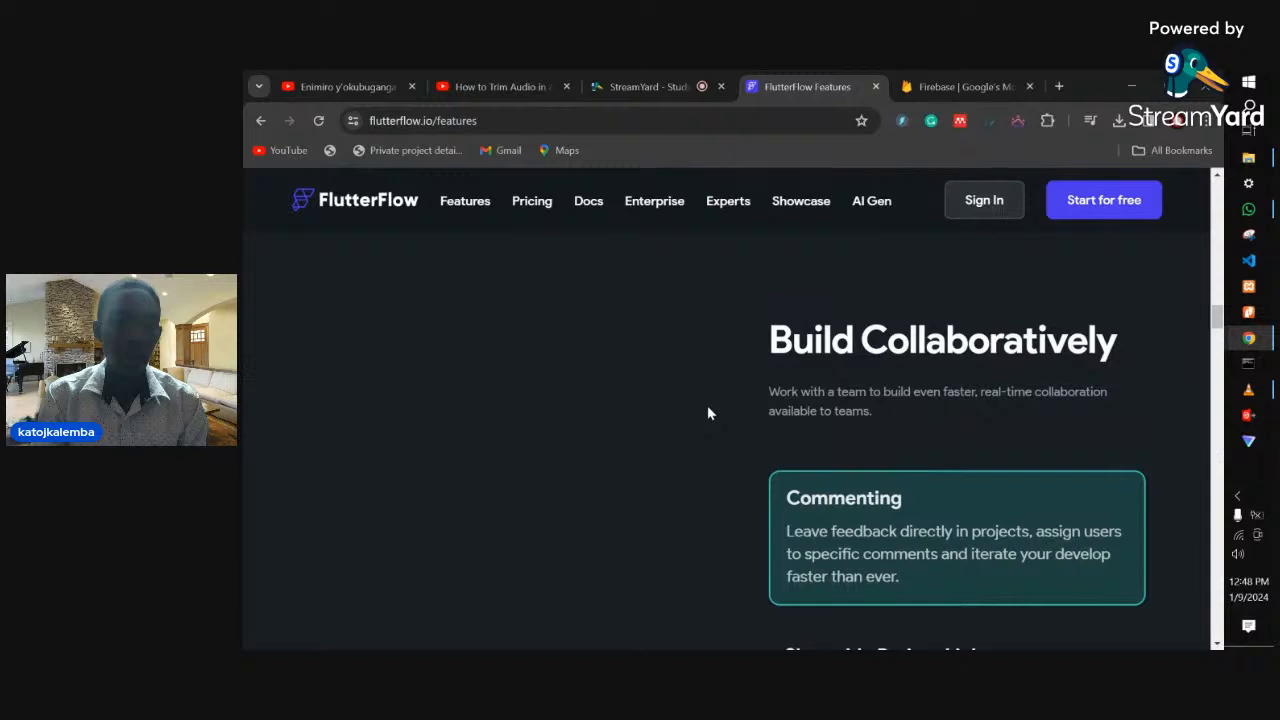
pyautogui.scroll(-5, 707, 413)
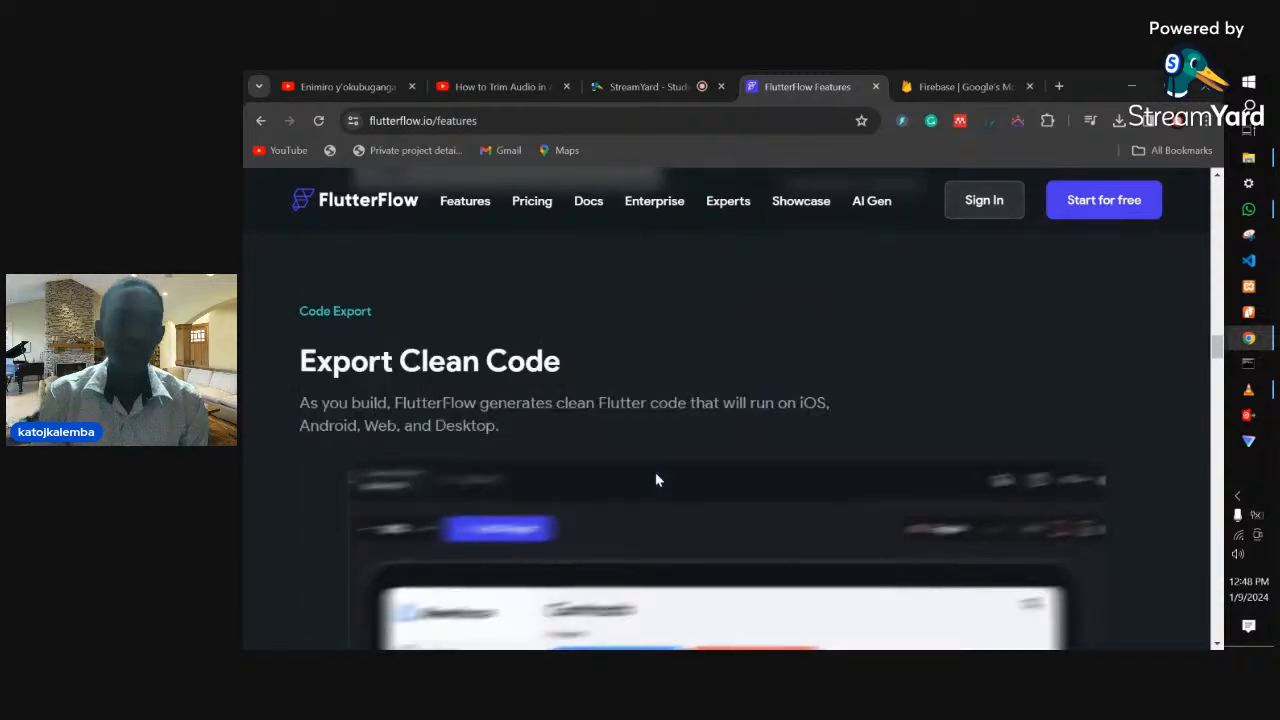
pyautogui.scroll(-3, 655, 478)
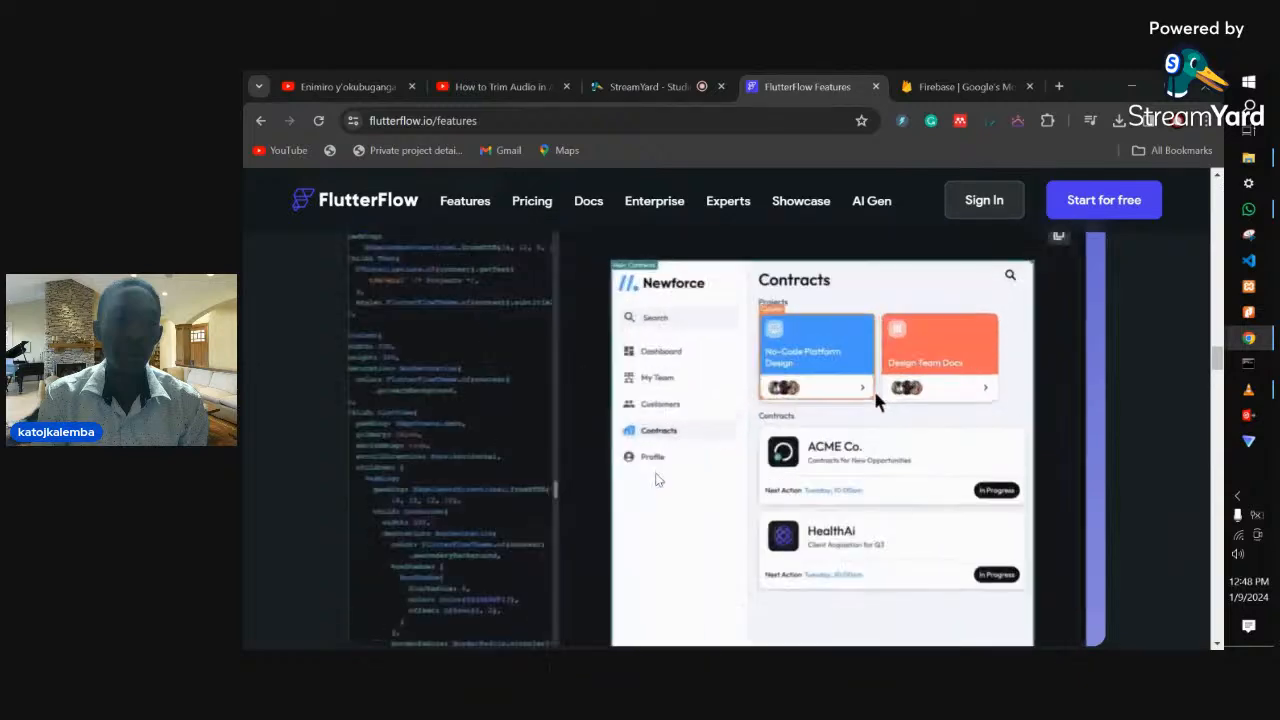
pyautogui.scroll(-5, 657, 480)
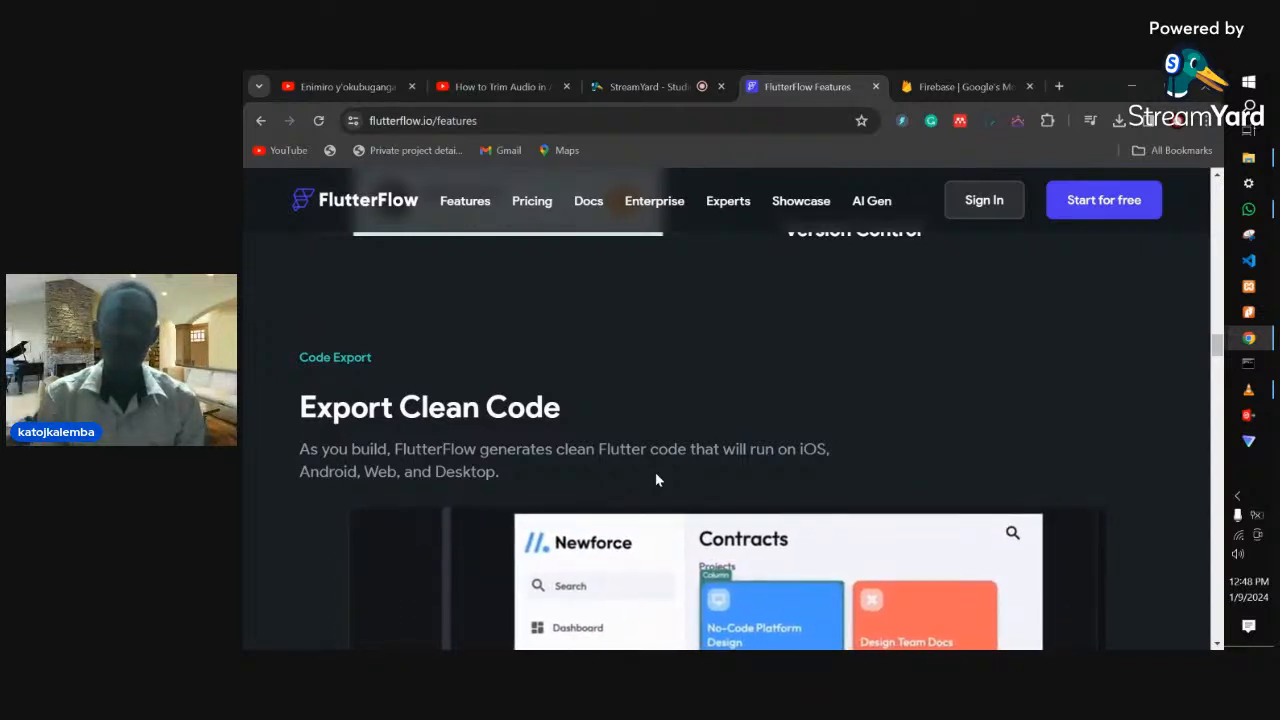
pyautogui.scroll(-2, 602, 478)
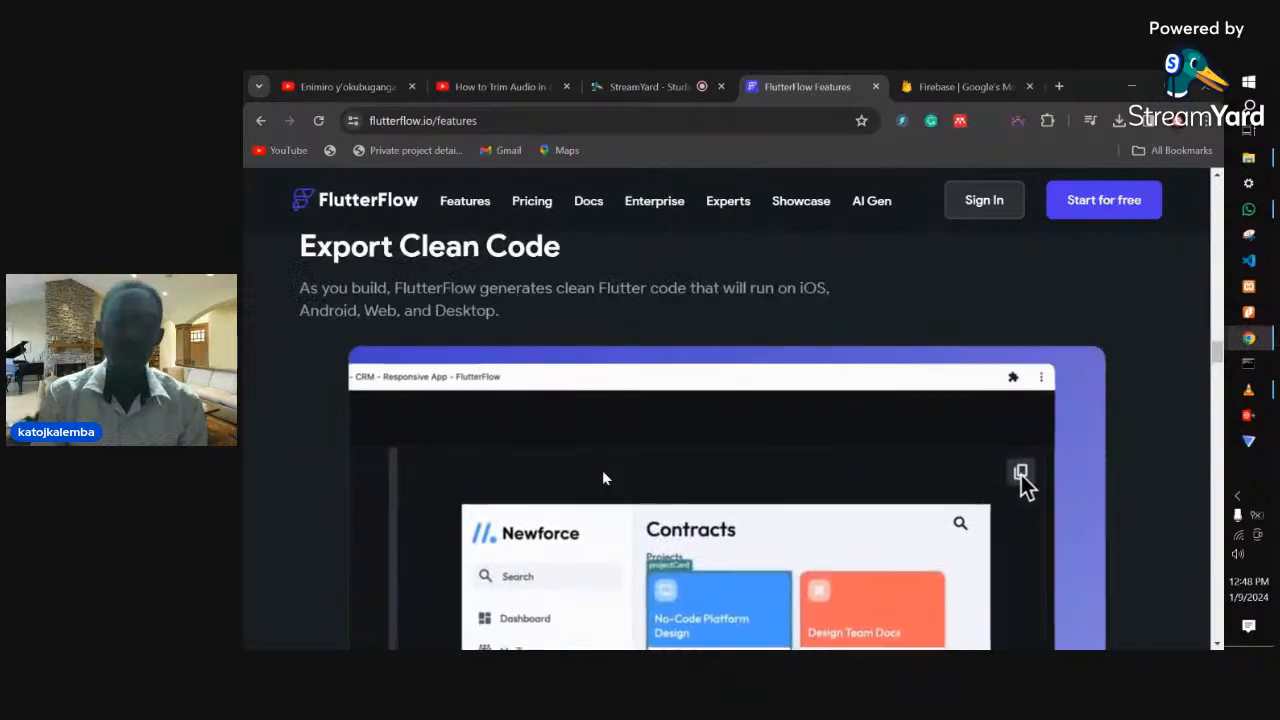
pyautogui.scroll(-1, 602, 478)
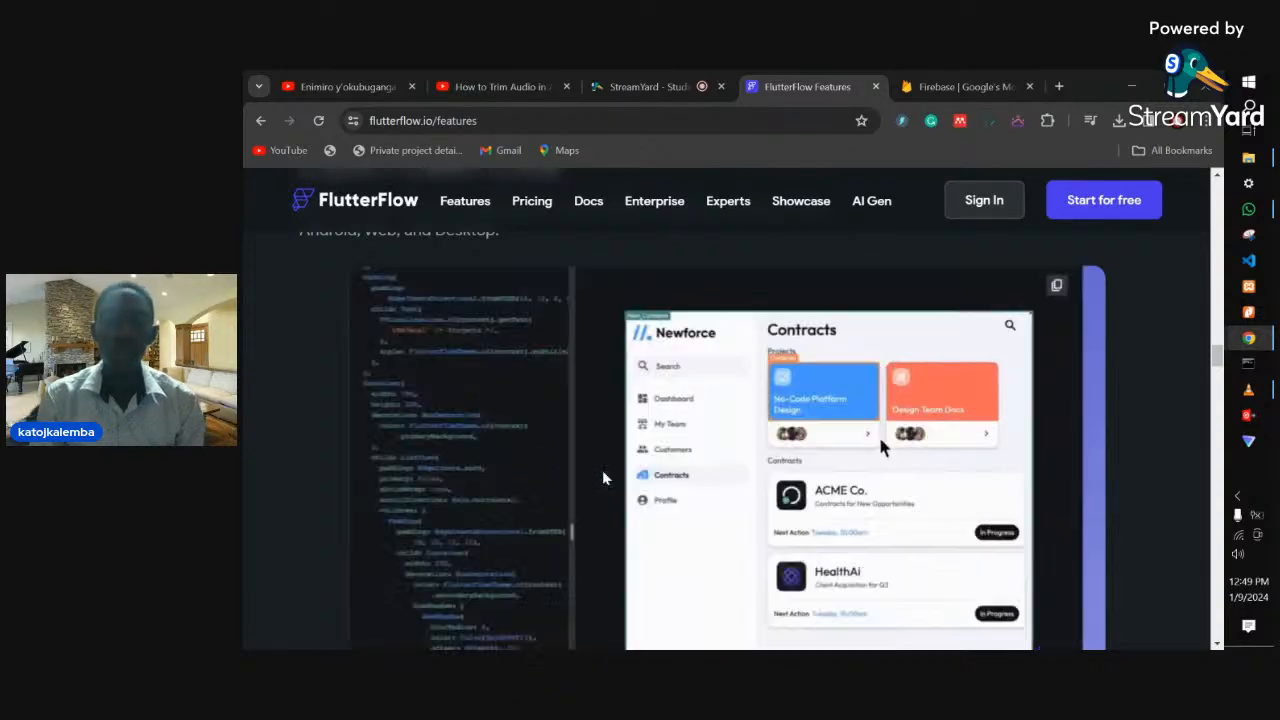
pyautogui.scroll(-5, 602, 478)
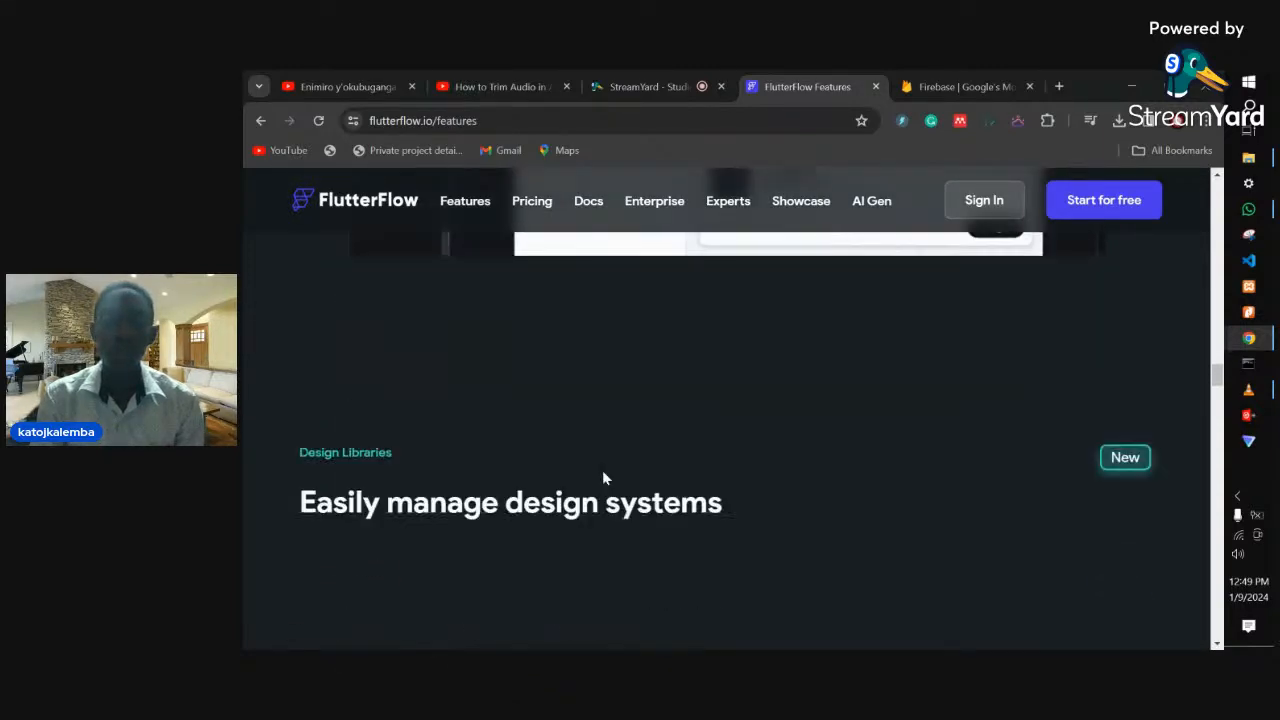
pyautogui.scroll(-2, 603, 477)
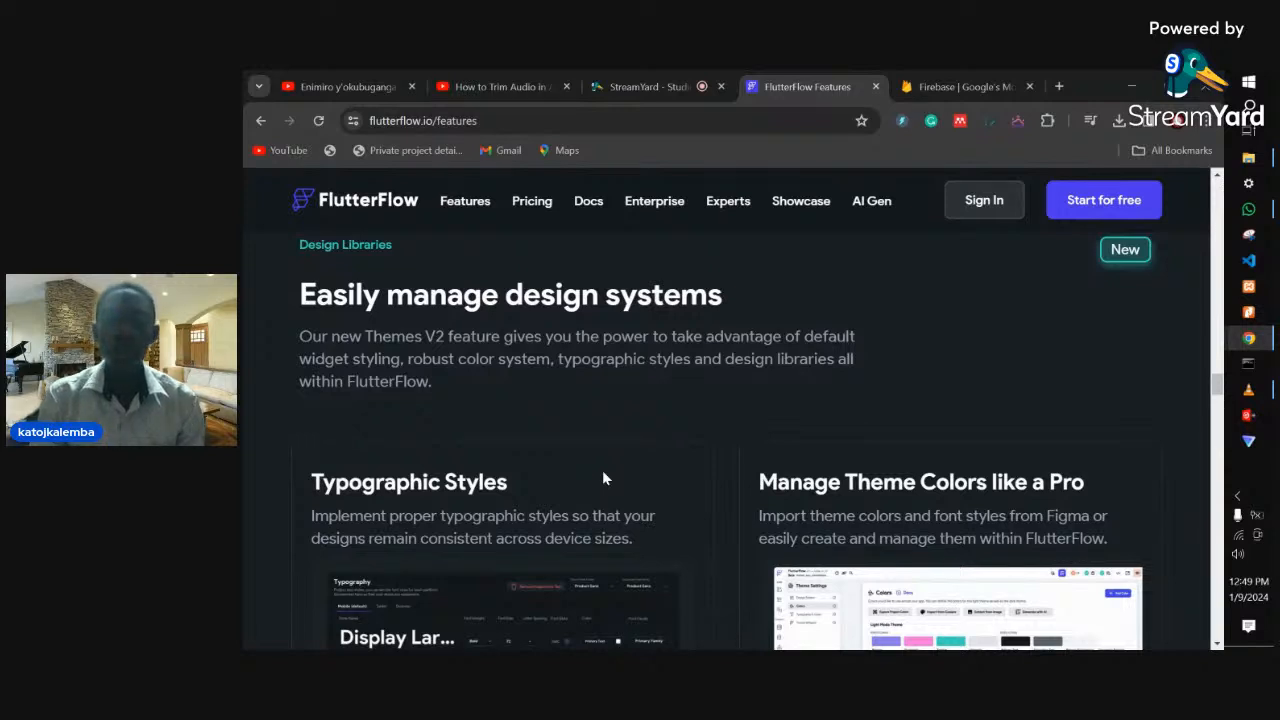
pyautogui.scroll(-4, 603, 478)
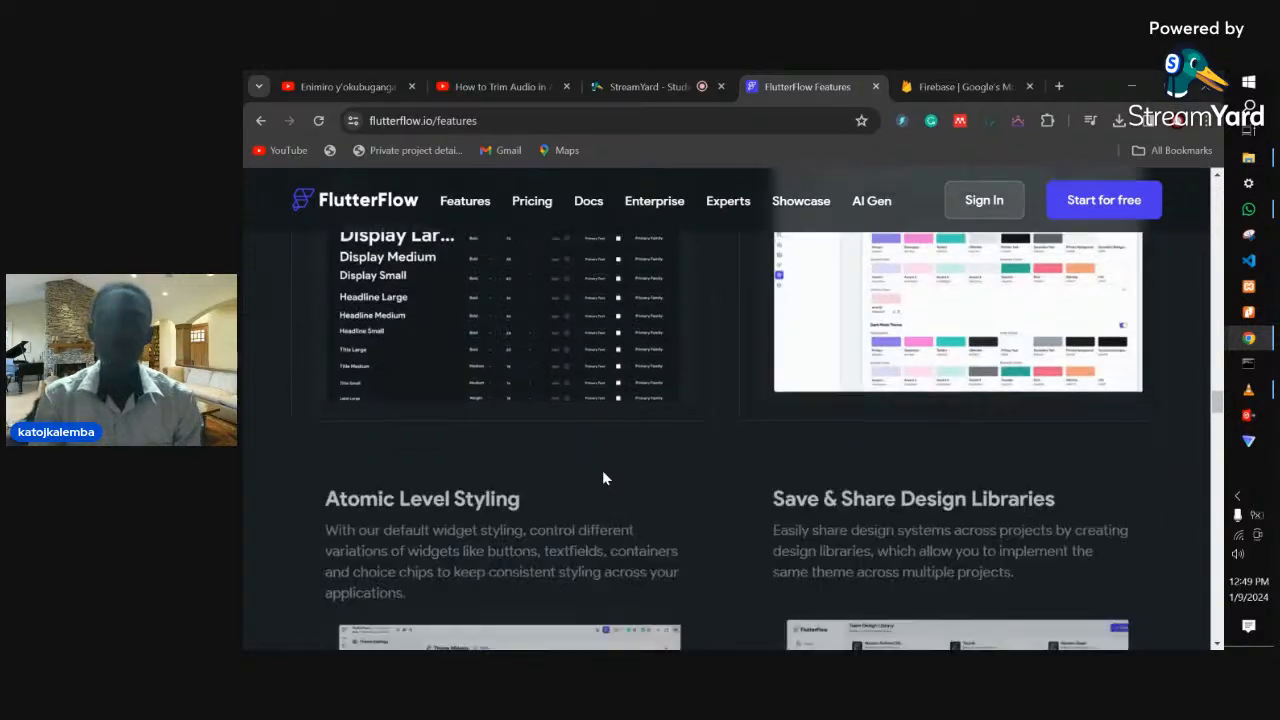
pyautogui.scroll(-10, 602, 478)
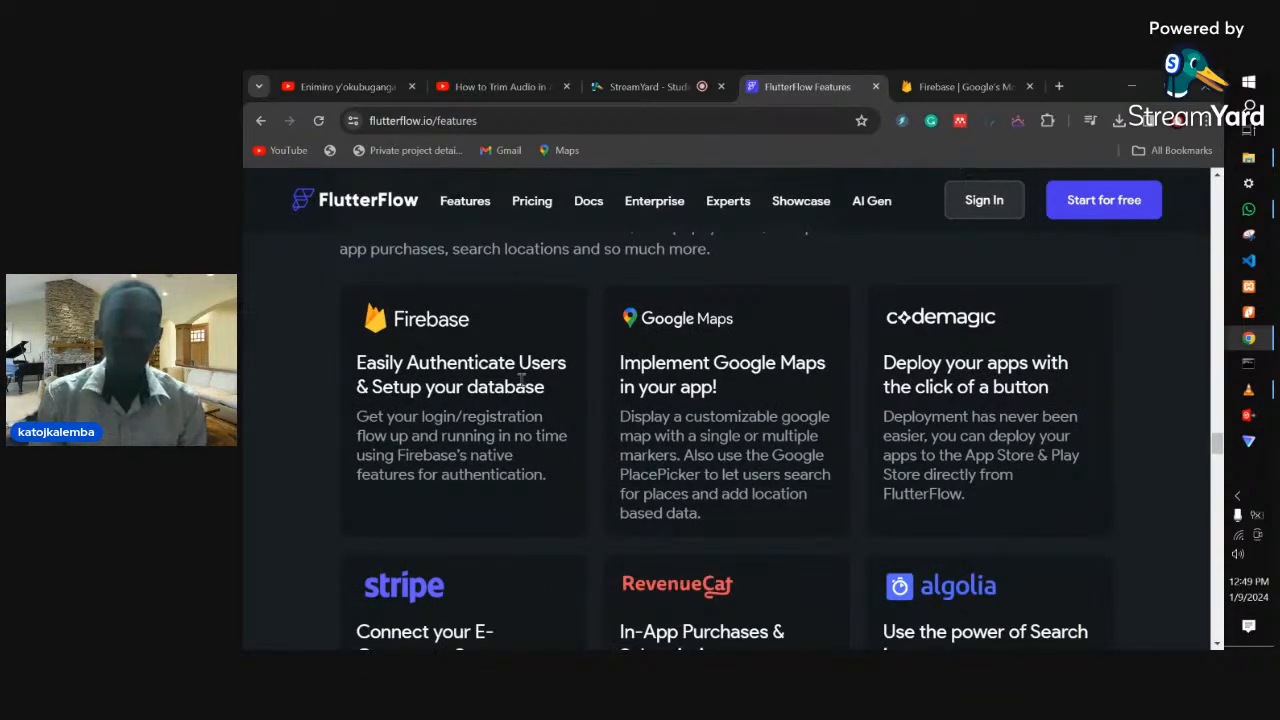
pyautogui.scroll(1, 520, 386)
pyautogui.scroll(2, 520, 386)
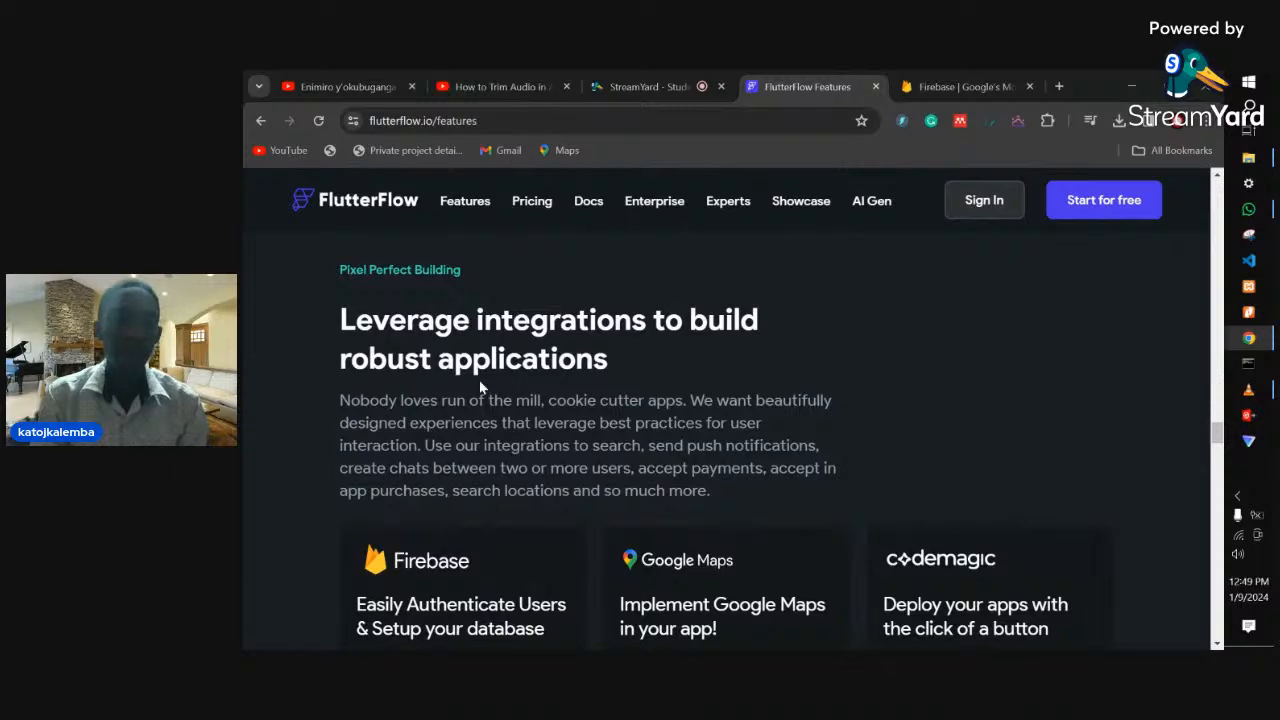
pyautogui.scroll(-3, 570, 448)
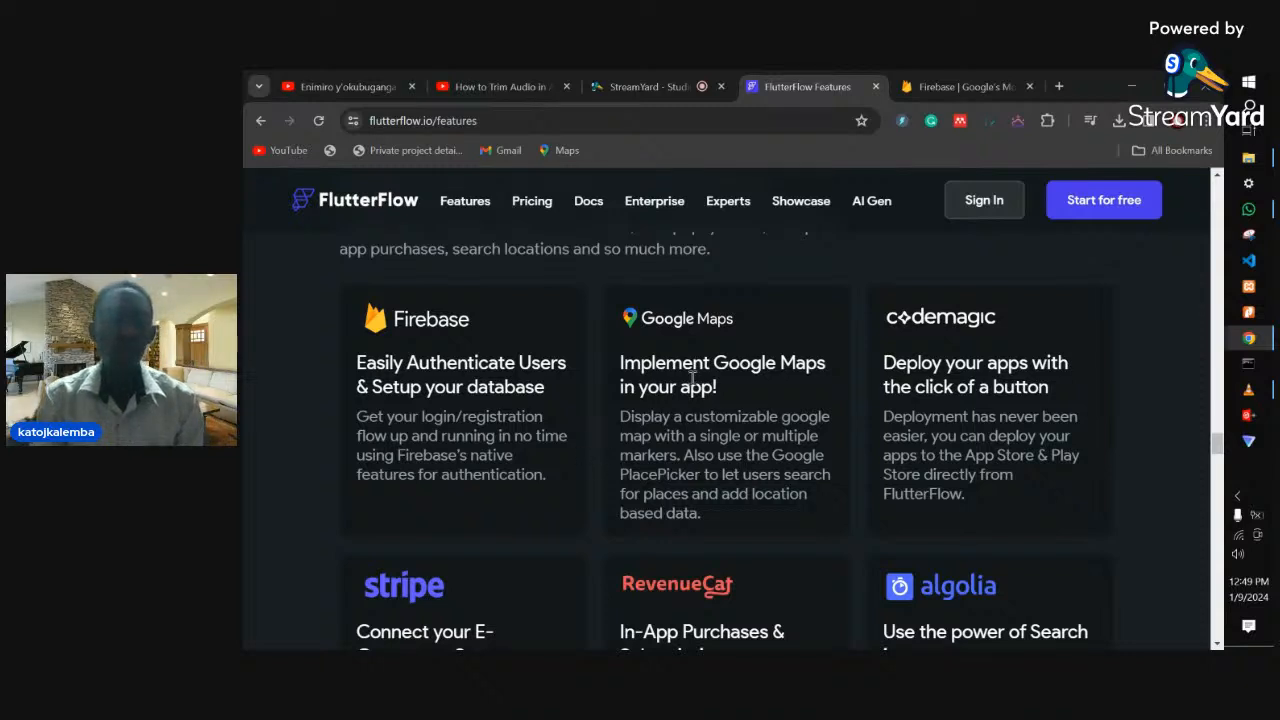
pyautogui.scroll(-2, 766, 423)
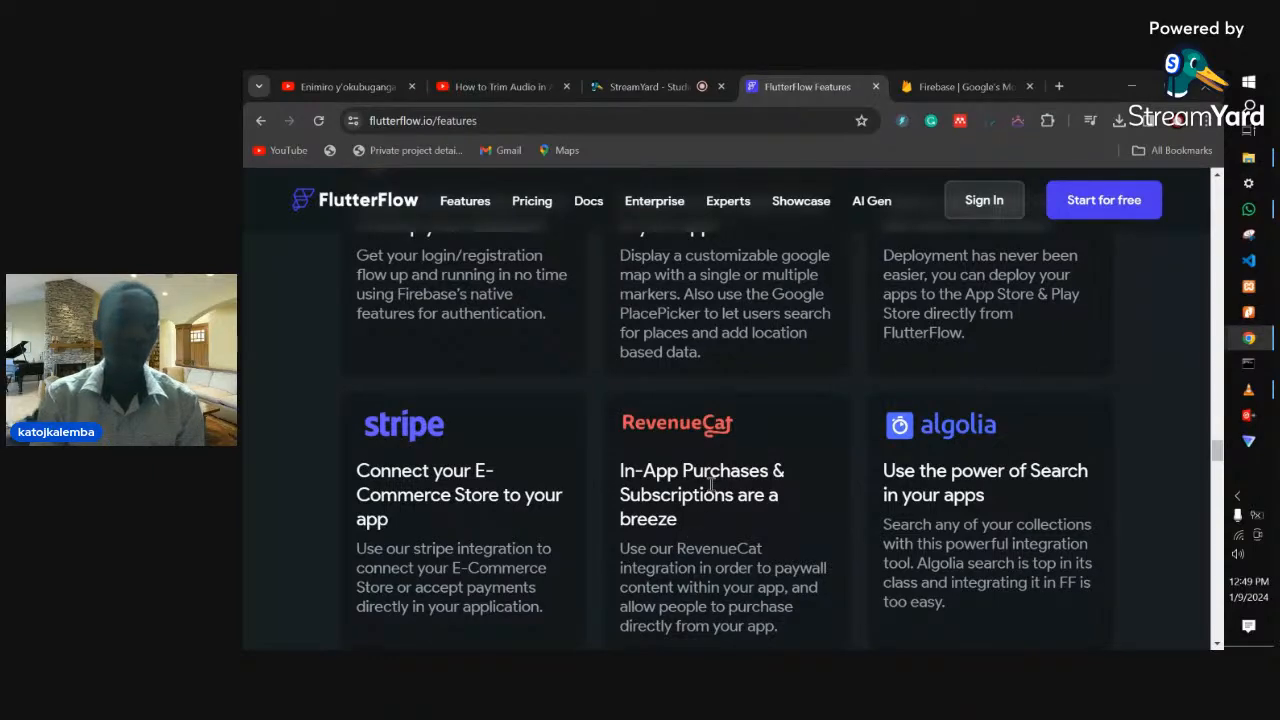
pyautogui.scroll(-3, 1010, 520)
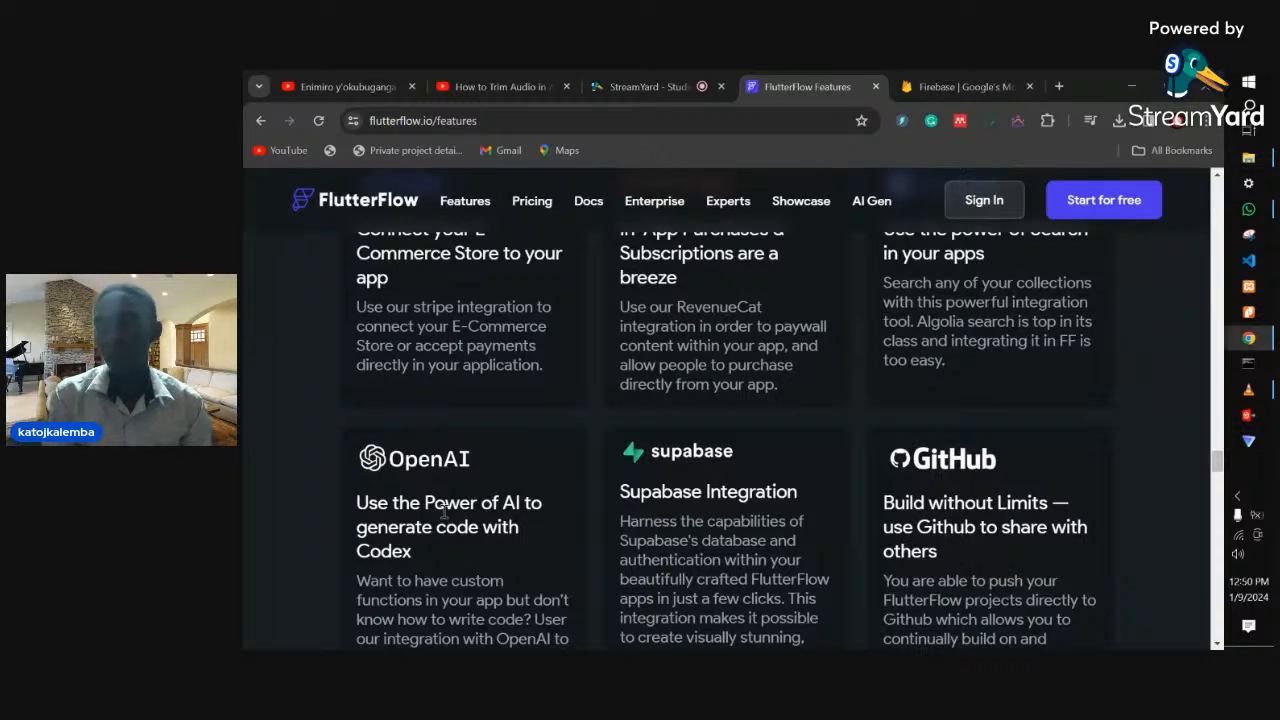
# - Return to the 'Turn your ideas into products' hero and open Sign In in a new tab
pyautogui.scroll(-5, 443, 508)
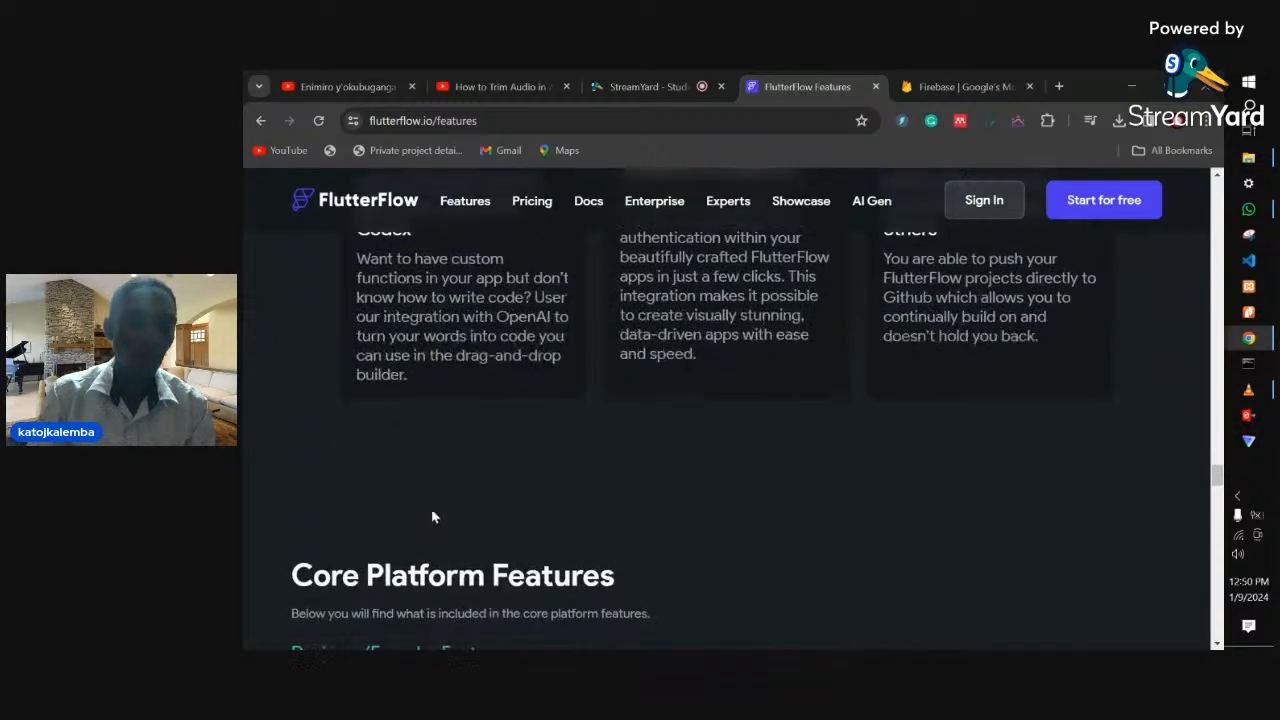
pyautogui.scroll(3, 431, 512)
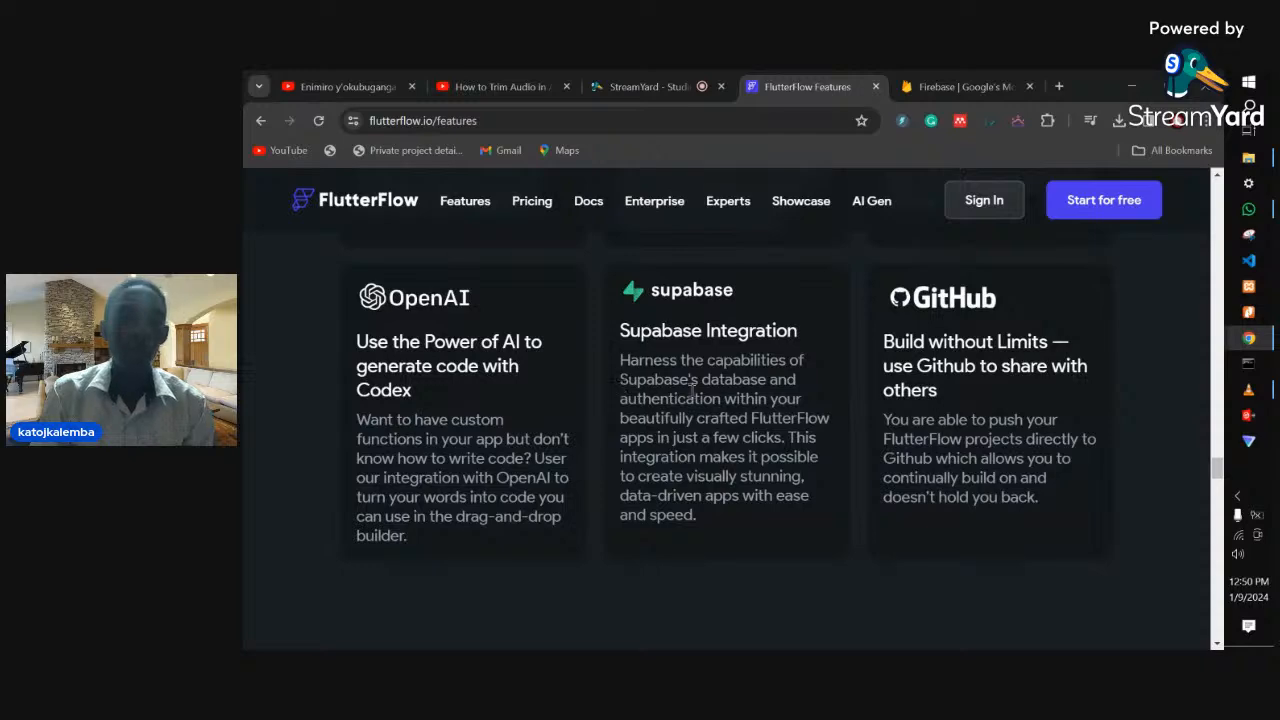
pyautogui.scroll(5, 690, 393)
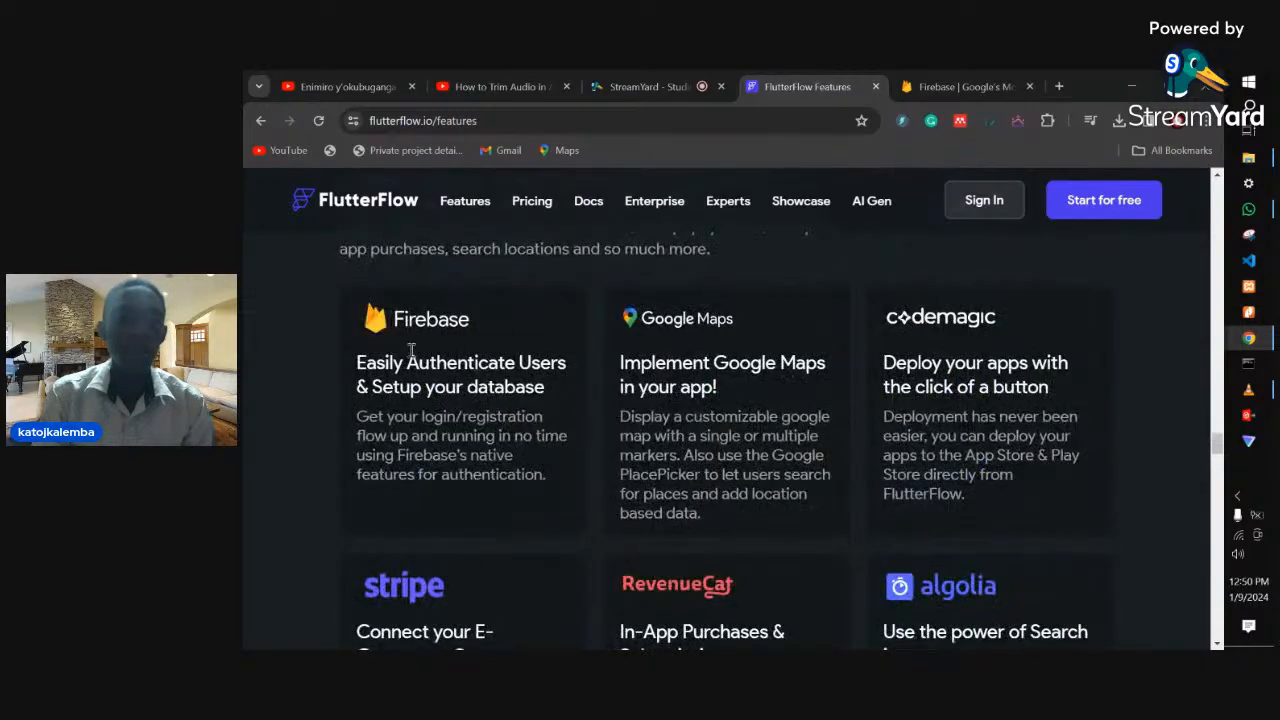
pyautogui.scroll(-4, 748, 560)
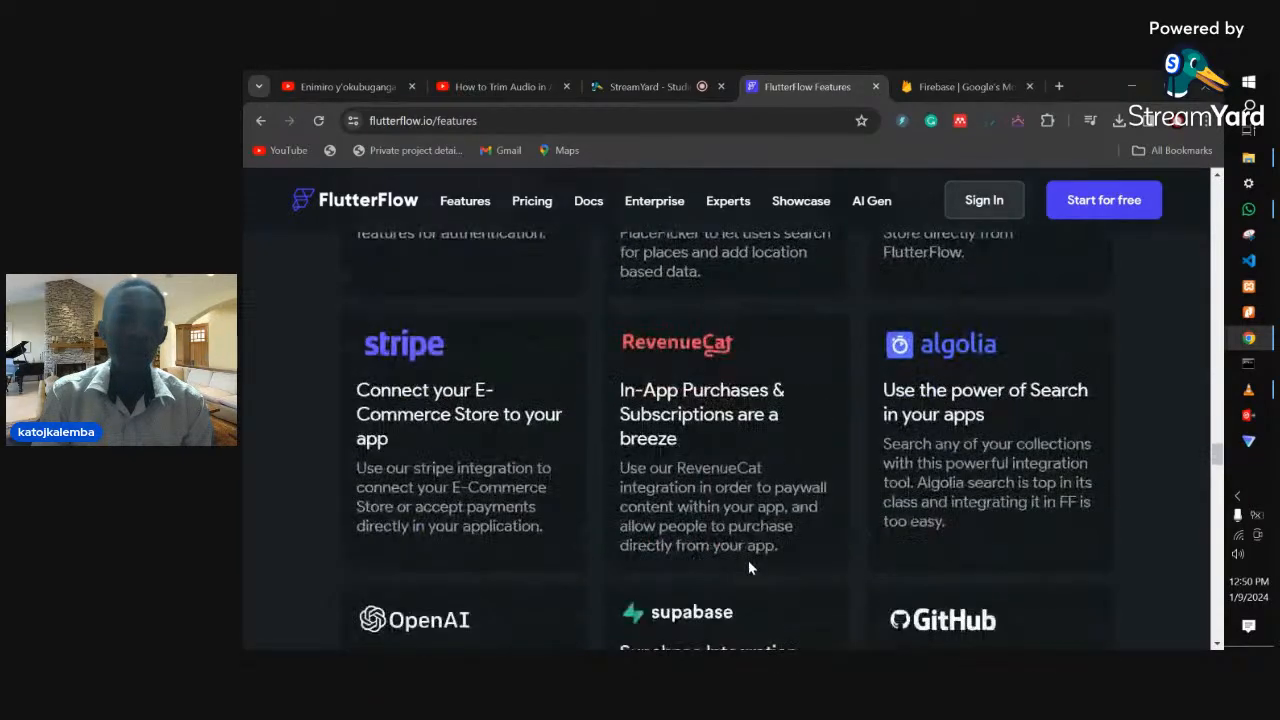
pyautogui.scroll(-2, 780, 570)
pyautogui.scroll(1, 880, 520)
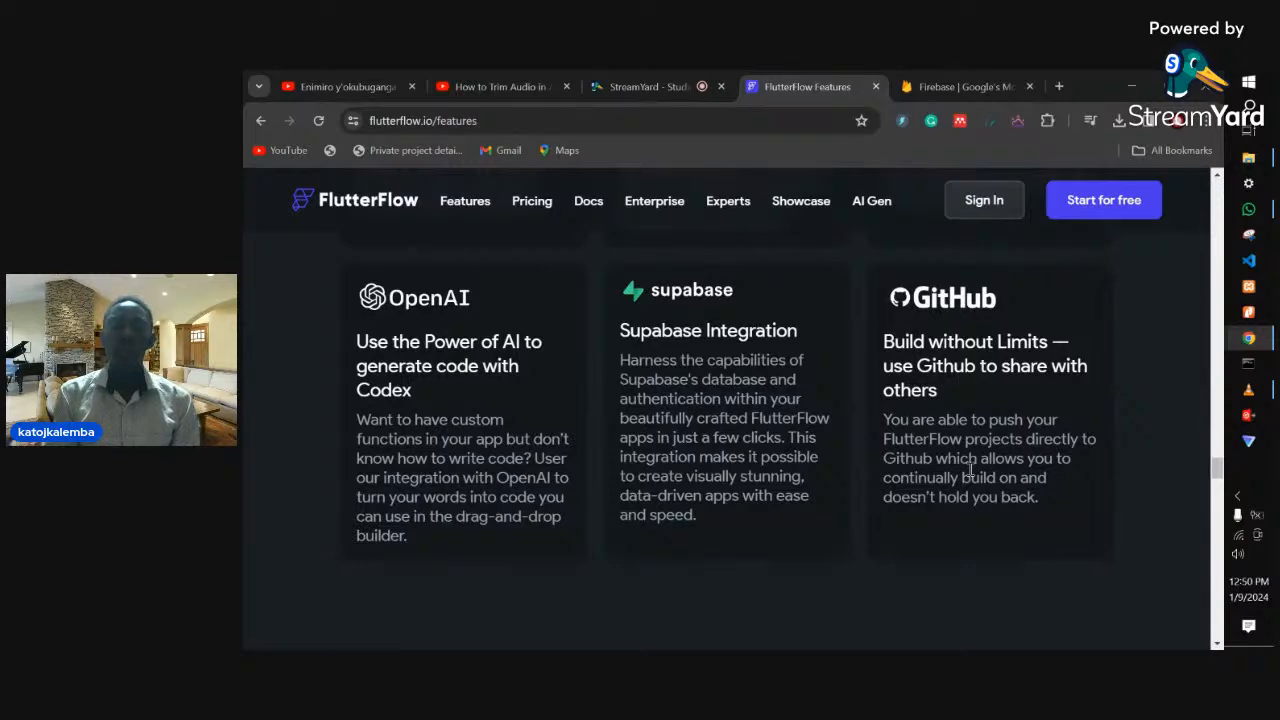
pyautogui.scroll(-5, 970, 470)
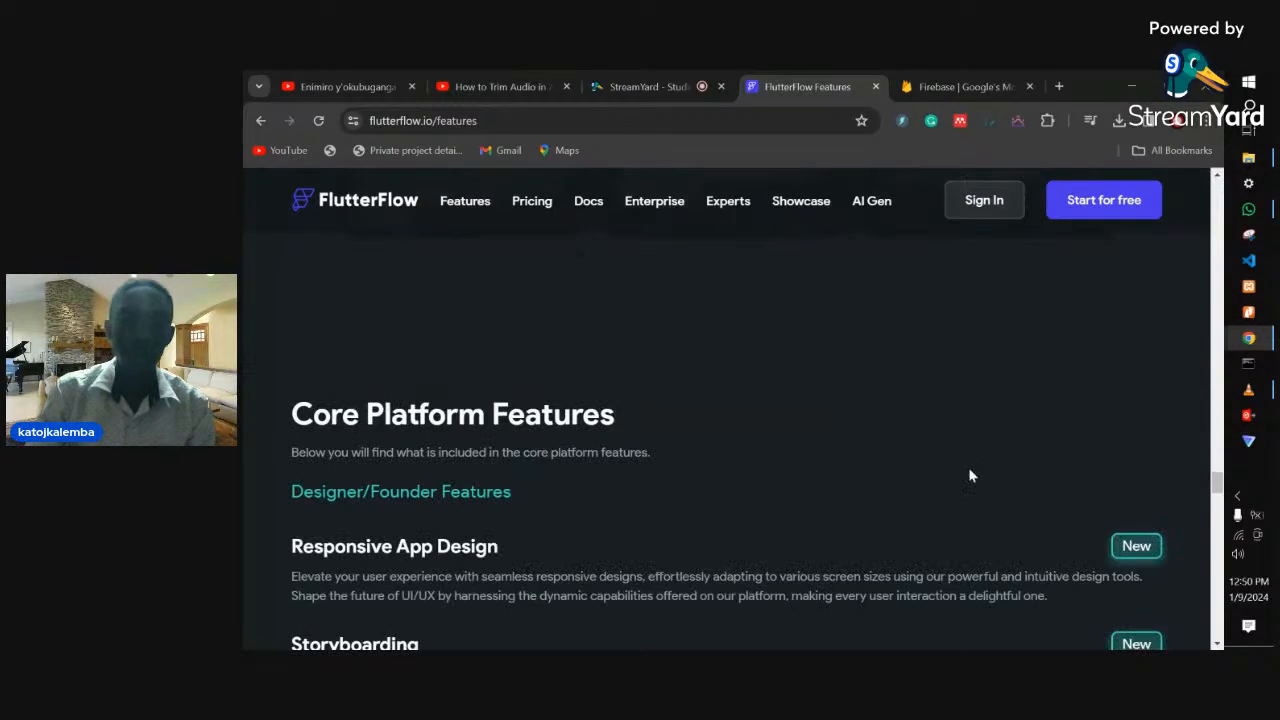
pyautogui.scroll(5, 971, 474)
pyautogui.scroll(1, 969, 475)
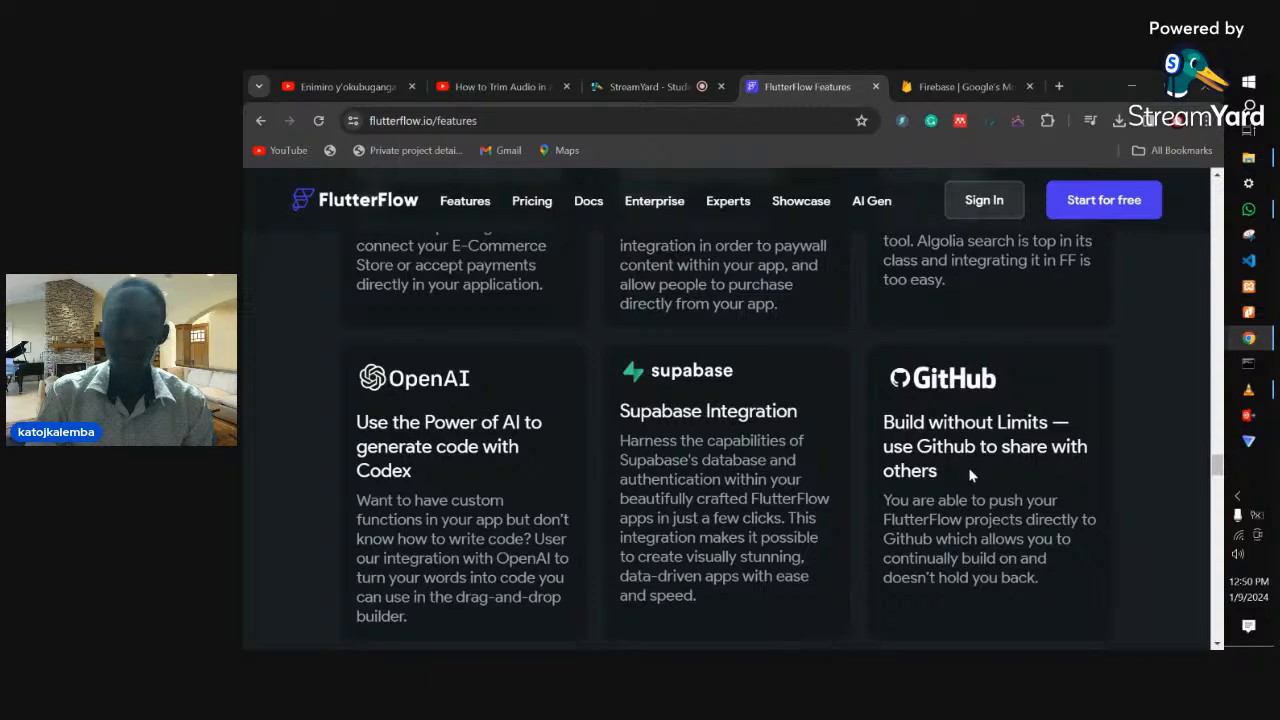
pyautogui.scroll(10, 969, 475)
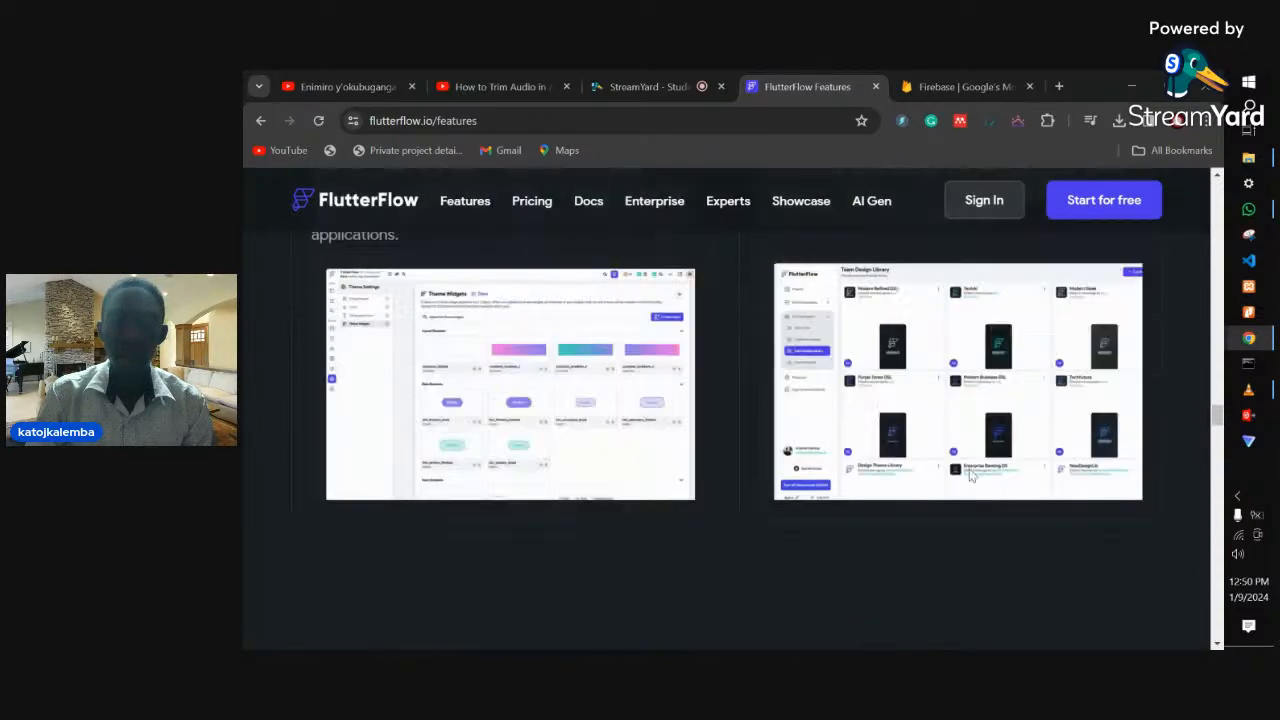
pyautogui.scroll(8, 969, 475)
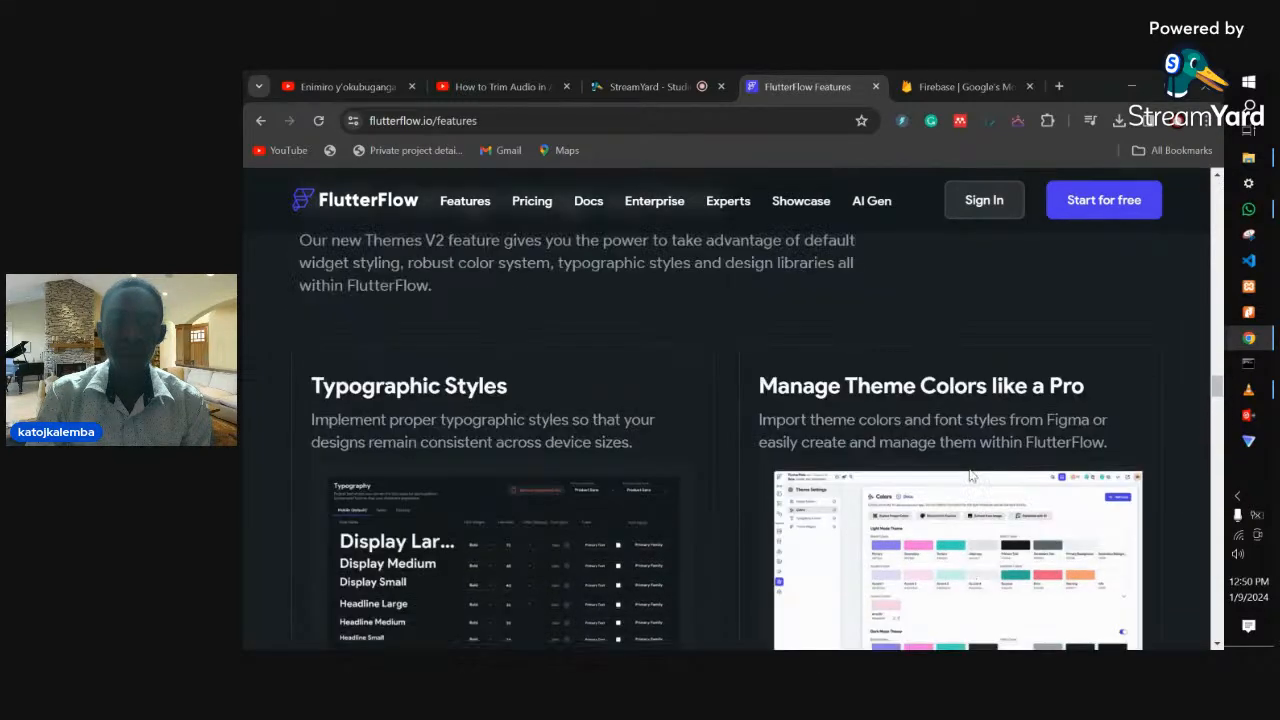
pyautogui.scroll(10, 969, 475)
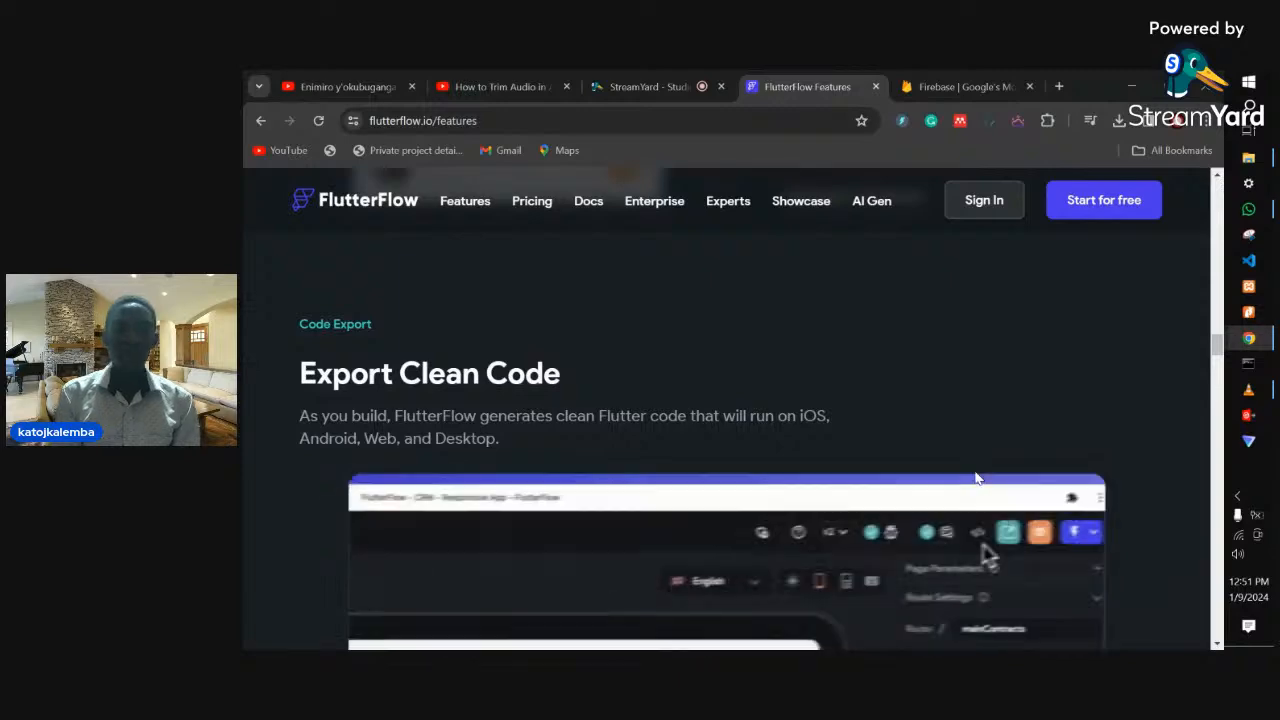
pyautogui.scroll(8, 975, 472)
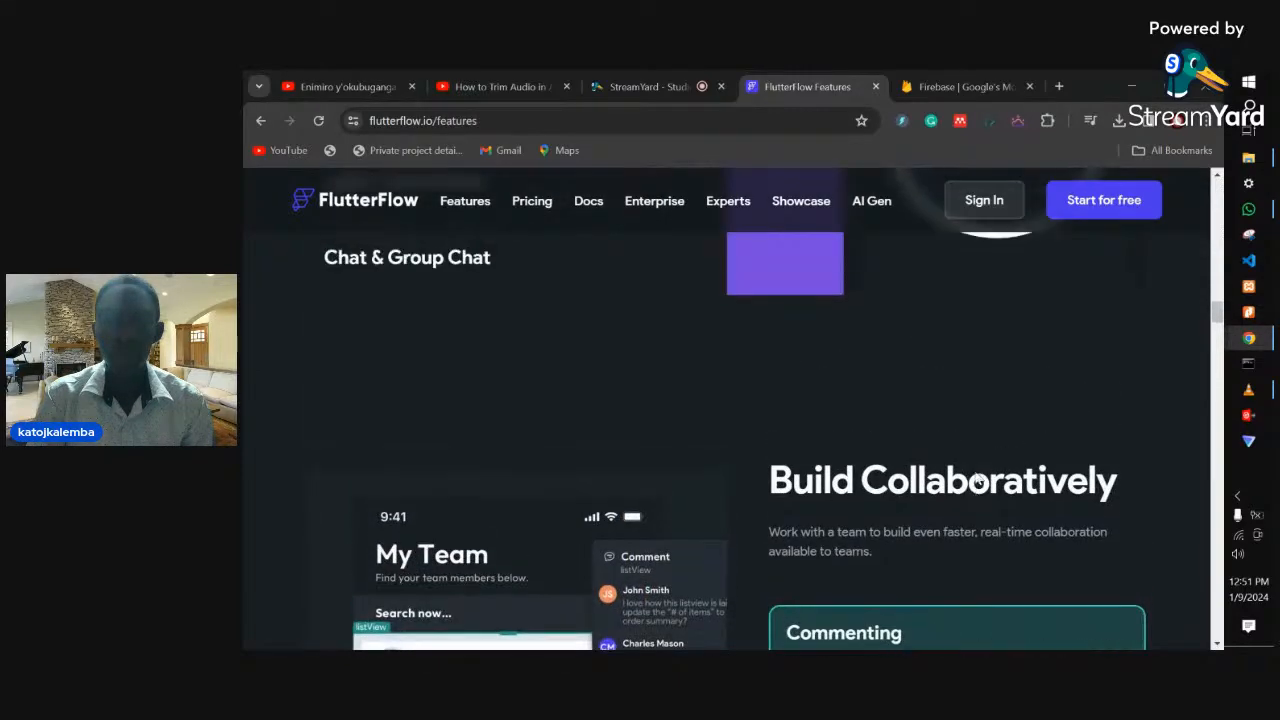
pyautogui.scroll(4, 975, 472)
pyautogui.scroll(15, 997, 500)
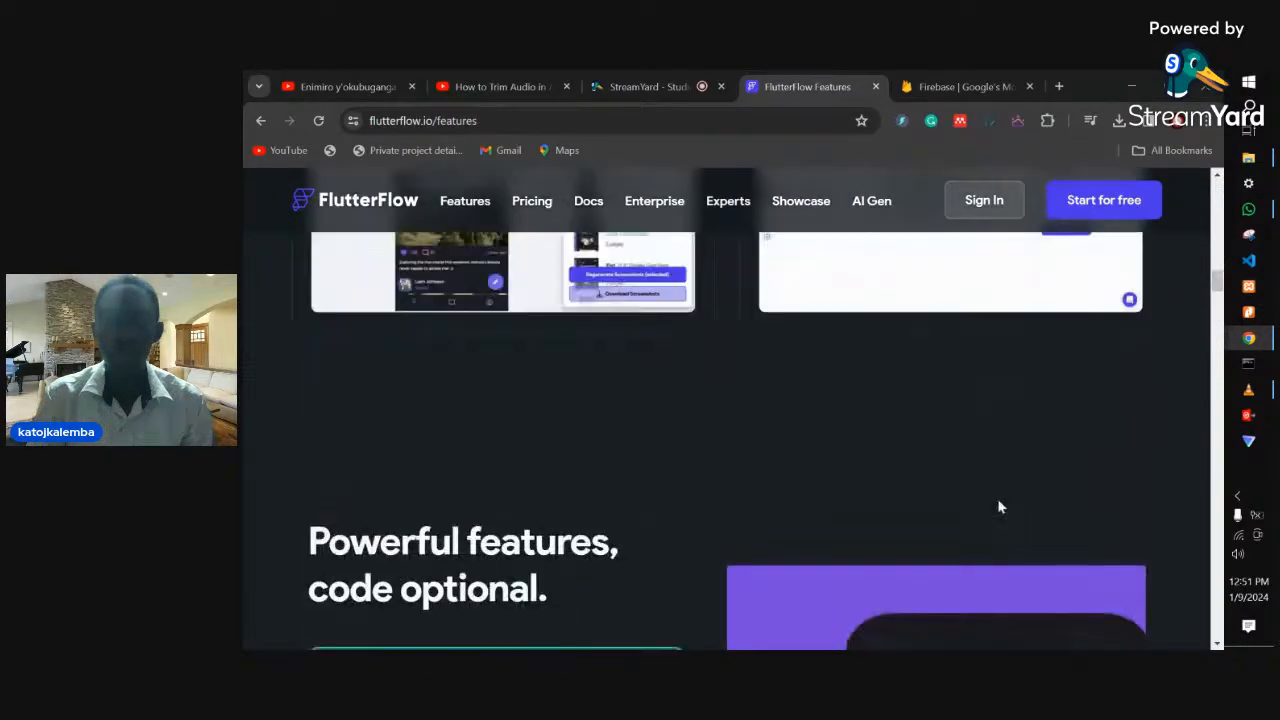
pyautogui.scroll(10, 998, 500)
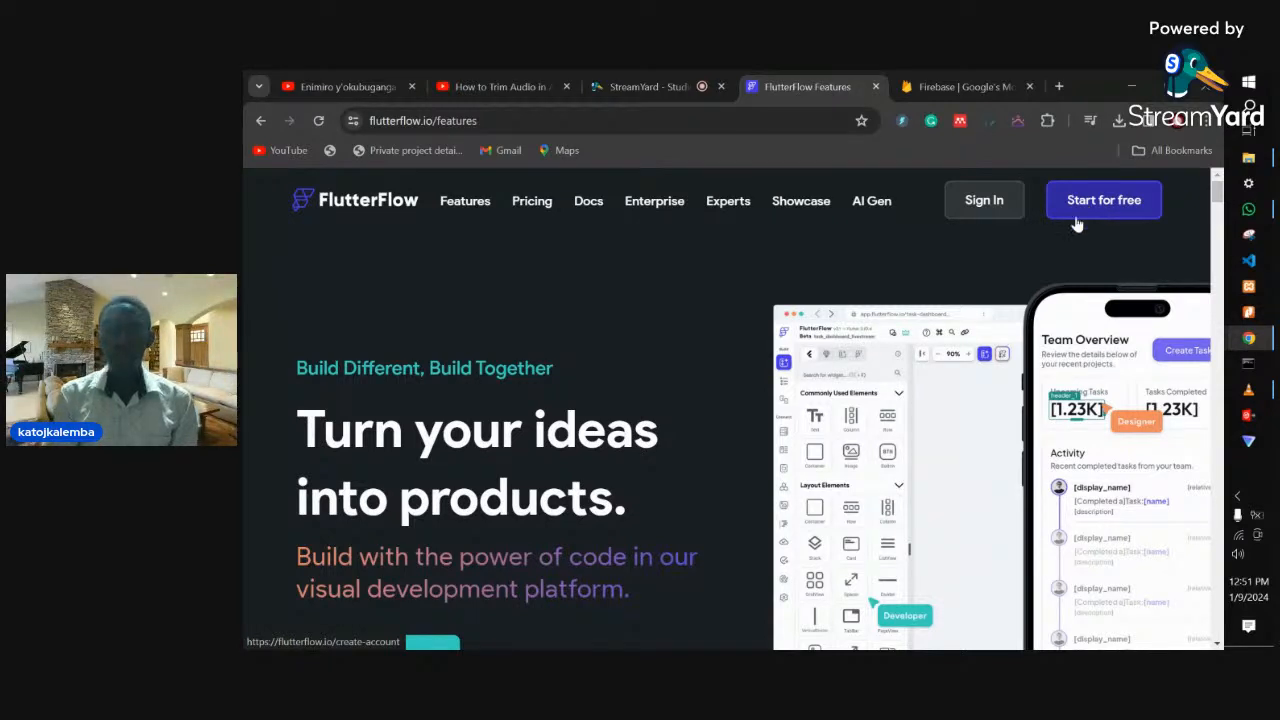
pyautogui.click(983, 198)
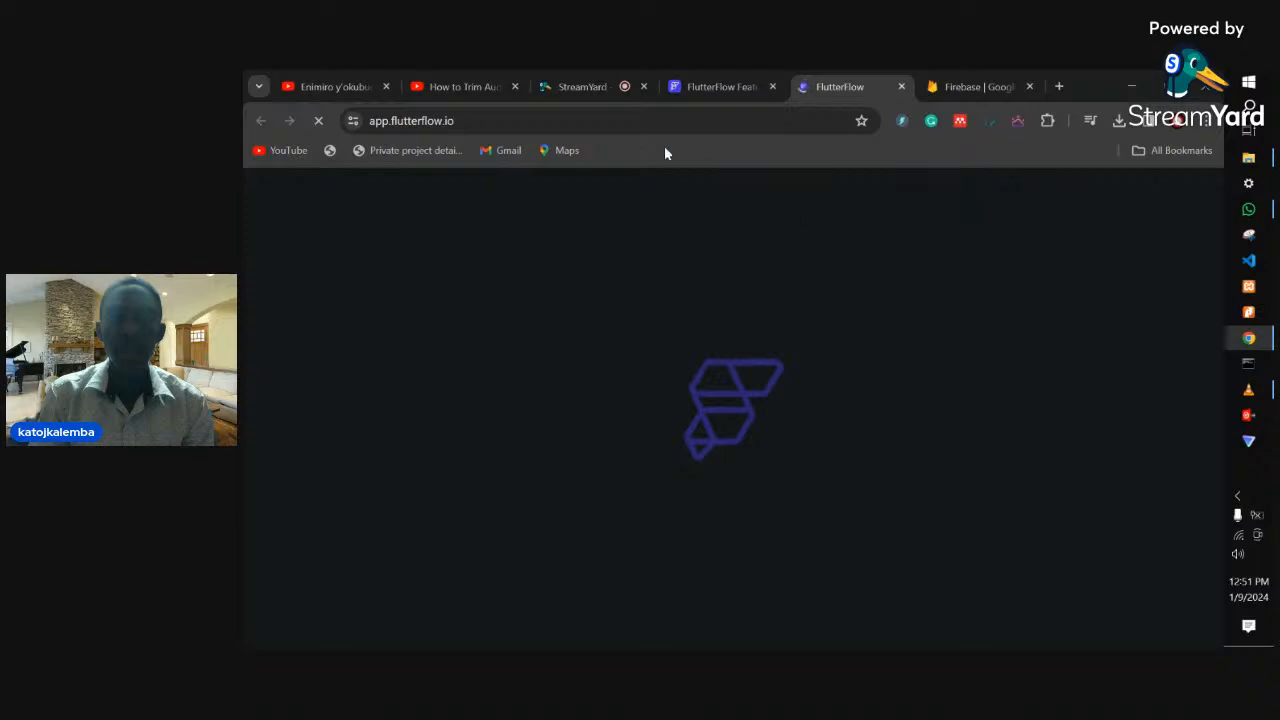
# - Go back to the app.flutterflow.io tab and let the projects dashboard load
pyautogui.click(582, 86)
pyautogui.click(824, 84)
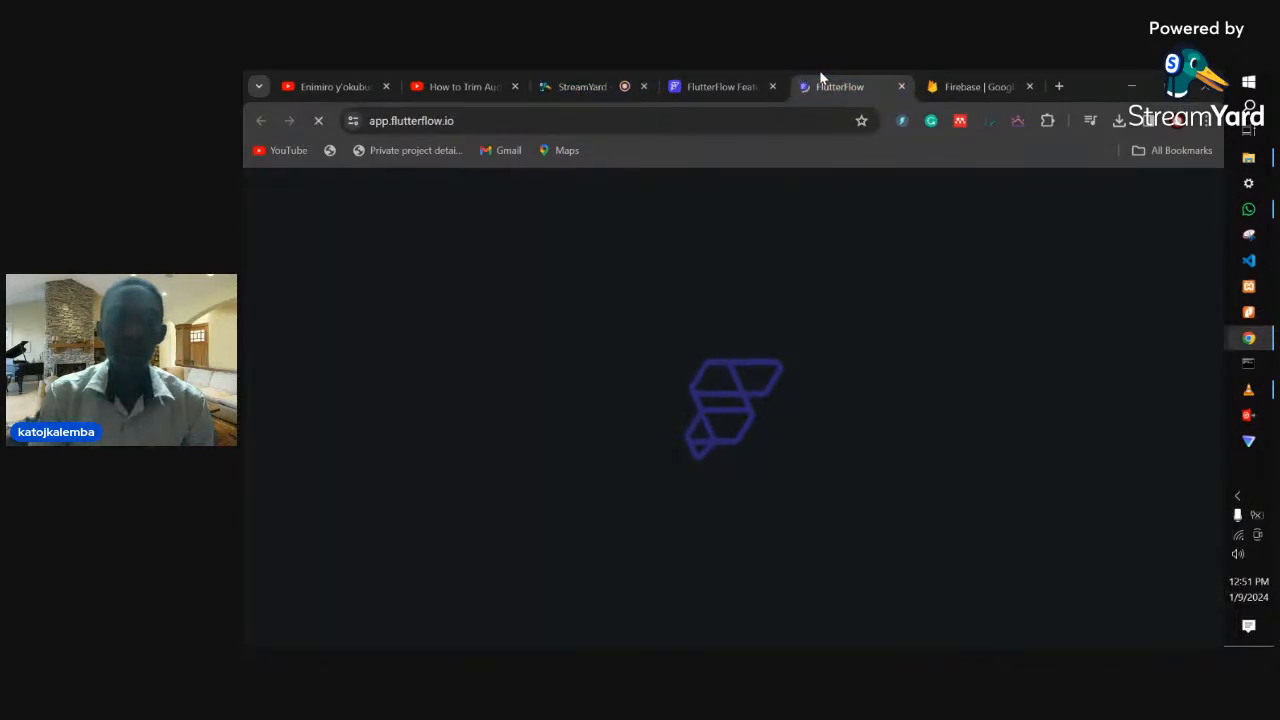
pyautogui.moveTo(1246, 345)
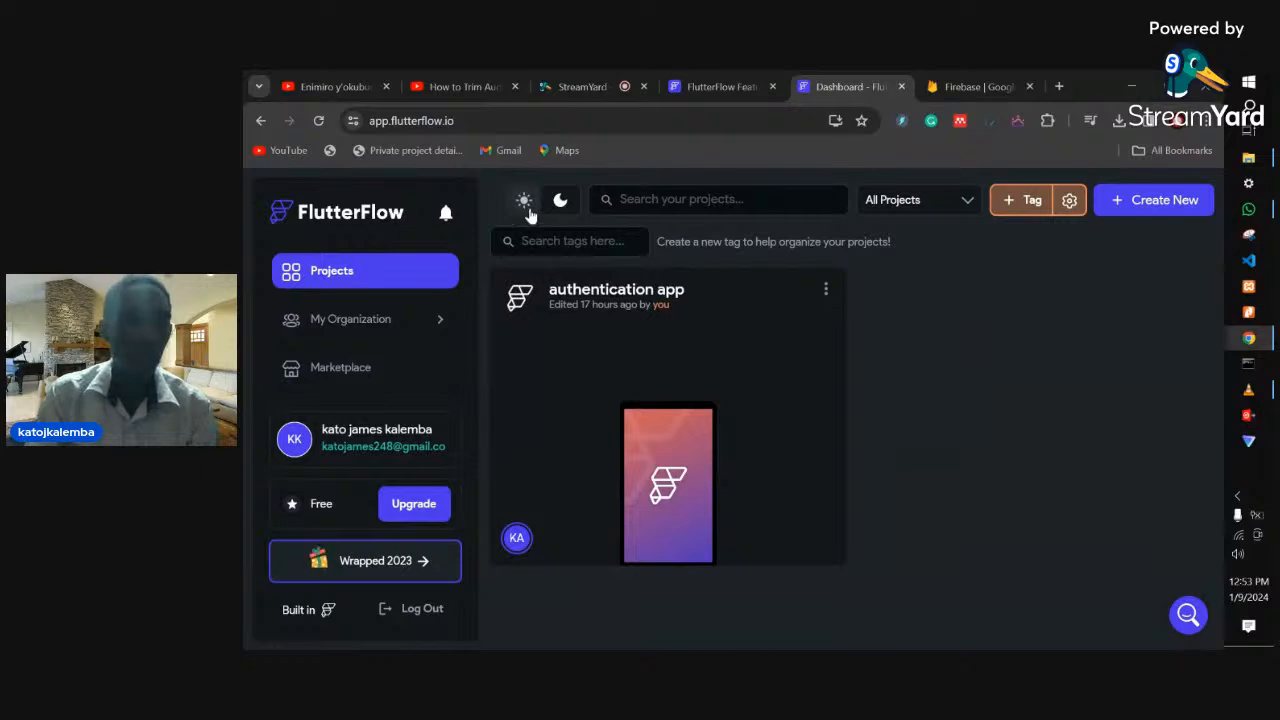
# - Try the light theme, return to dark, check the All Projects filter, then create a new project
pyautogui.click(524, 207)
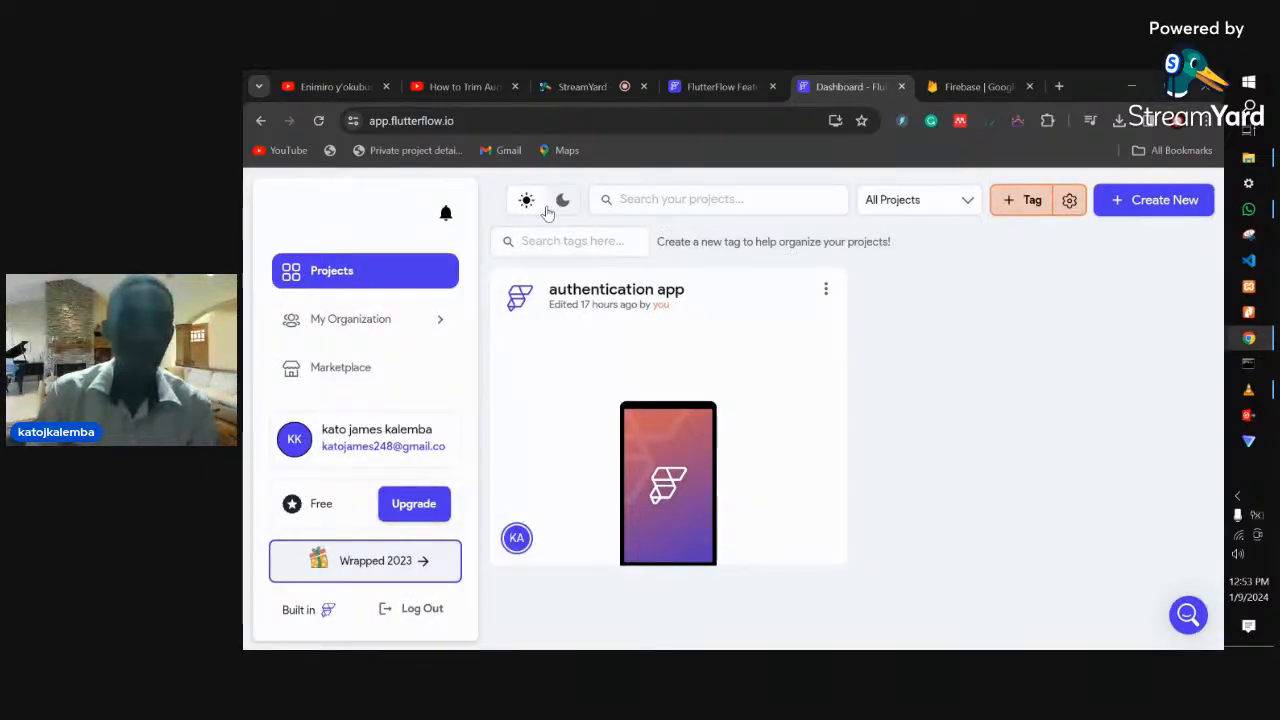
pyautogui.click(563, 203)
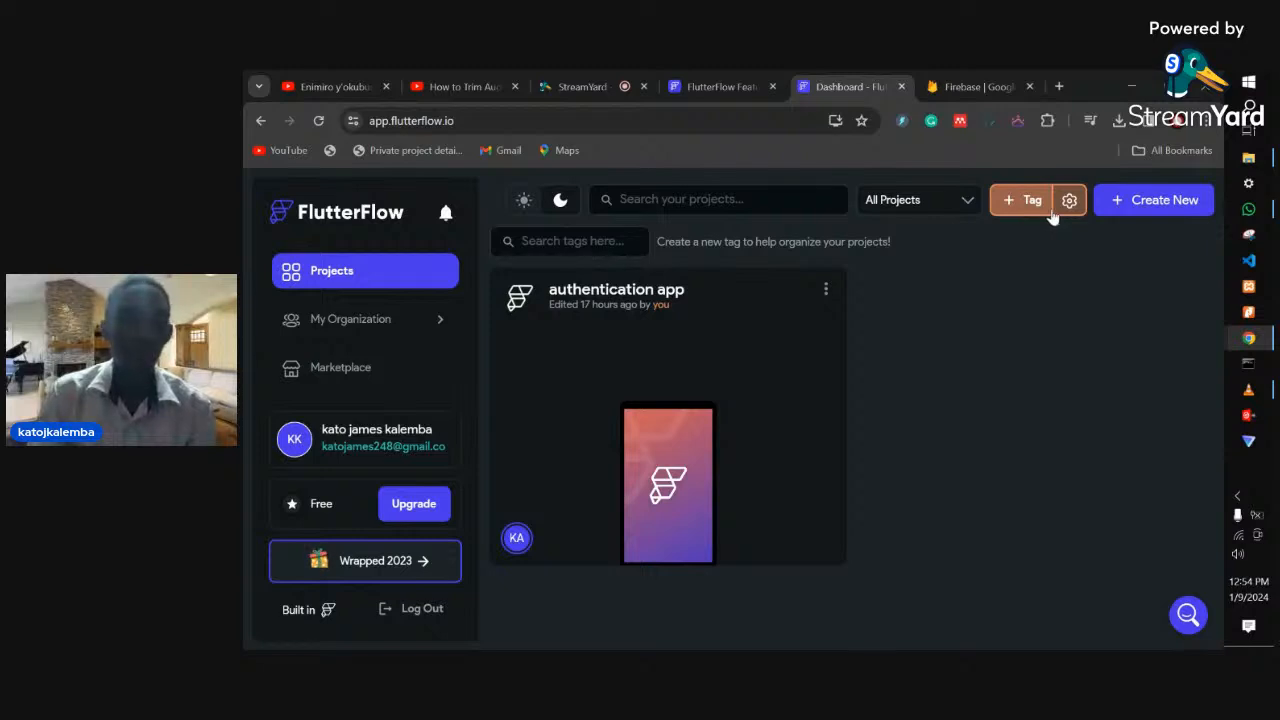
pyautogui.click(966, 200)
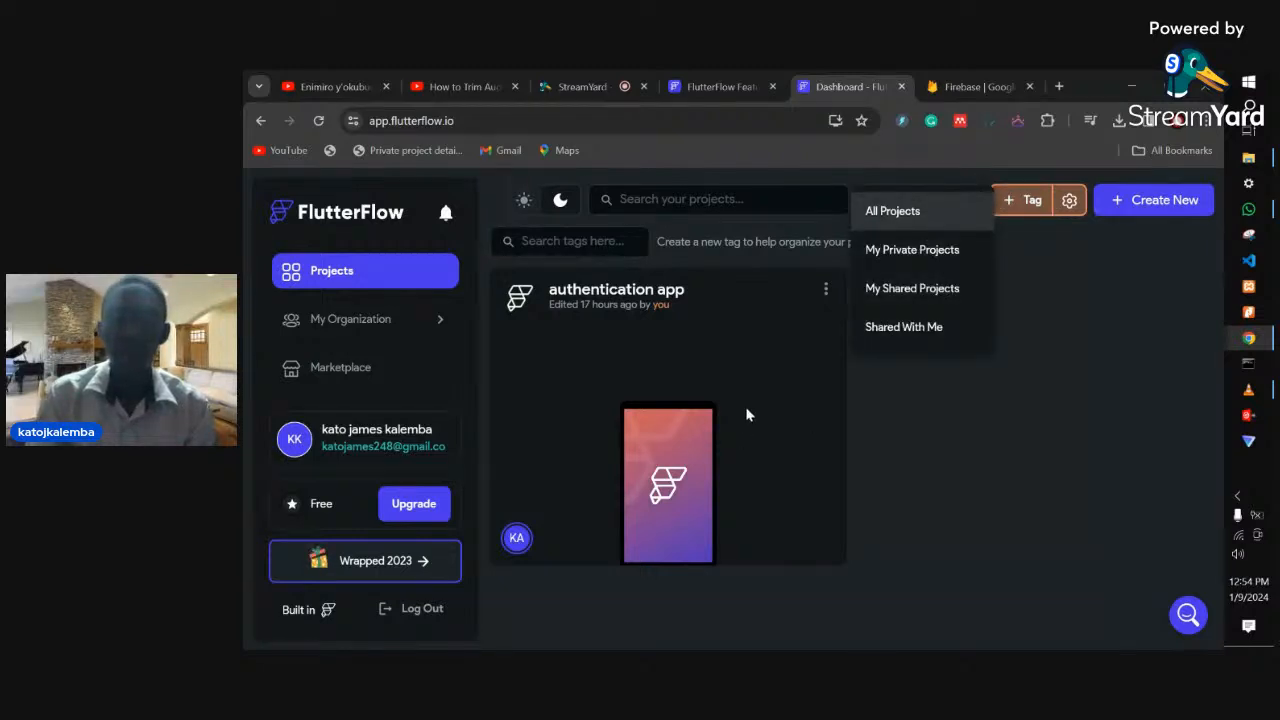
pyautogui.click(915, 420)
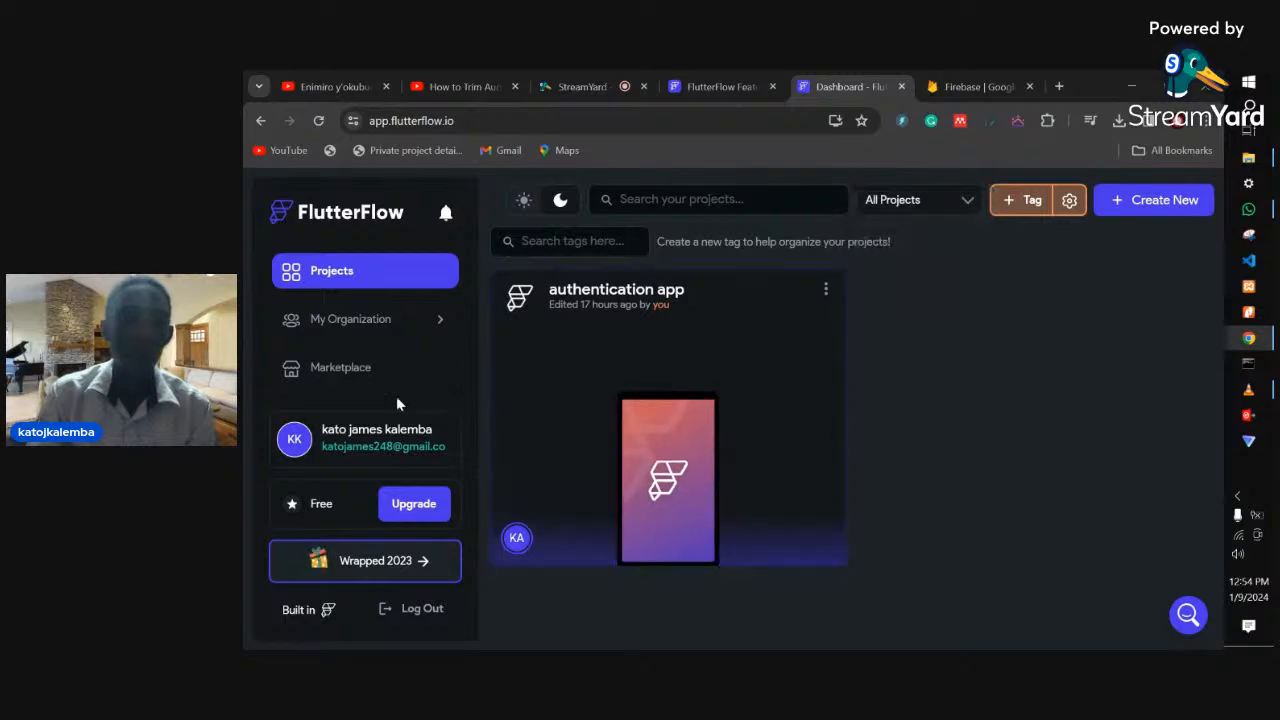
pyautogui.click(902, 202)
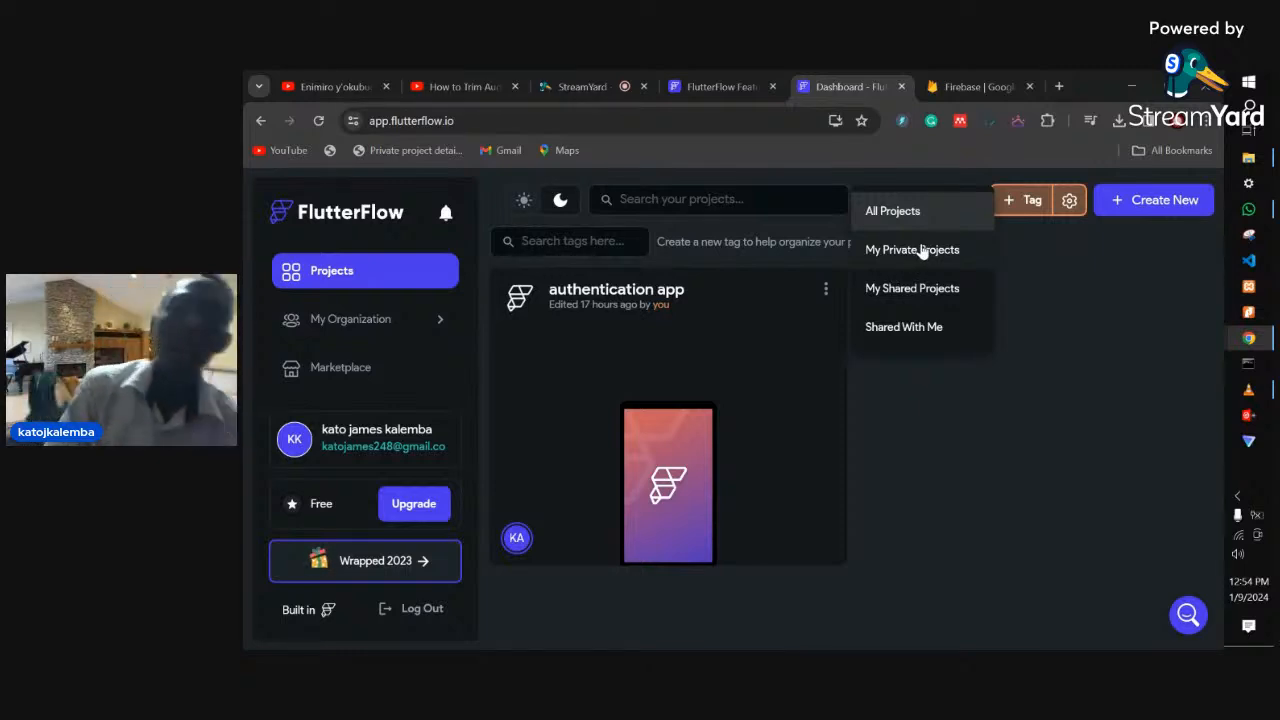
pyautogui.click(958, 443)
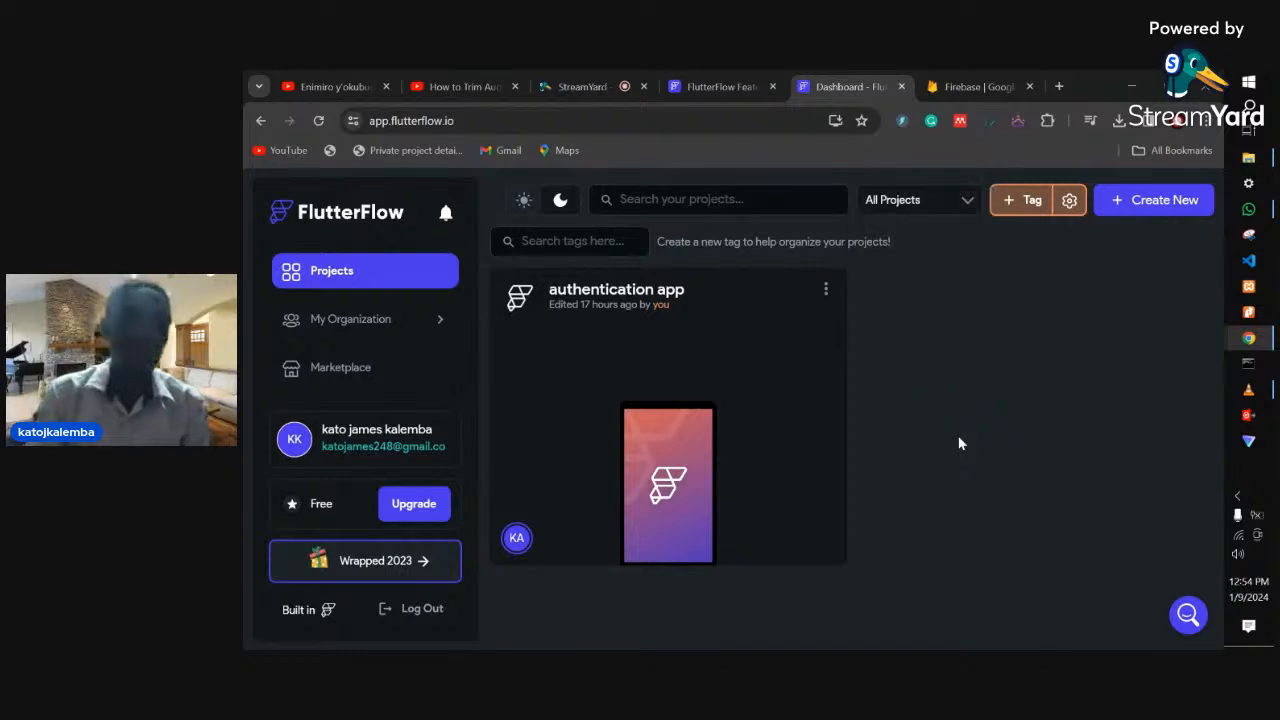
pyautogui.click(1143, 204)
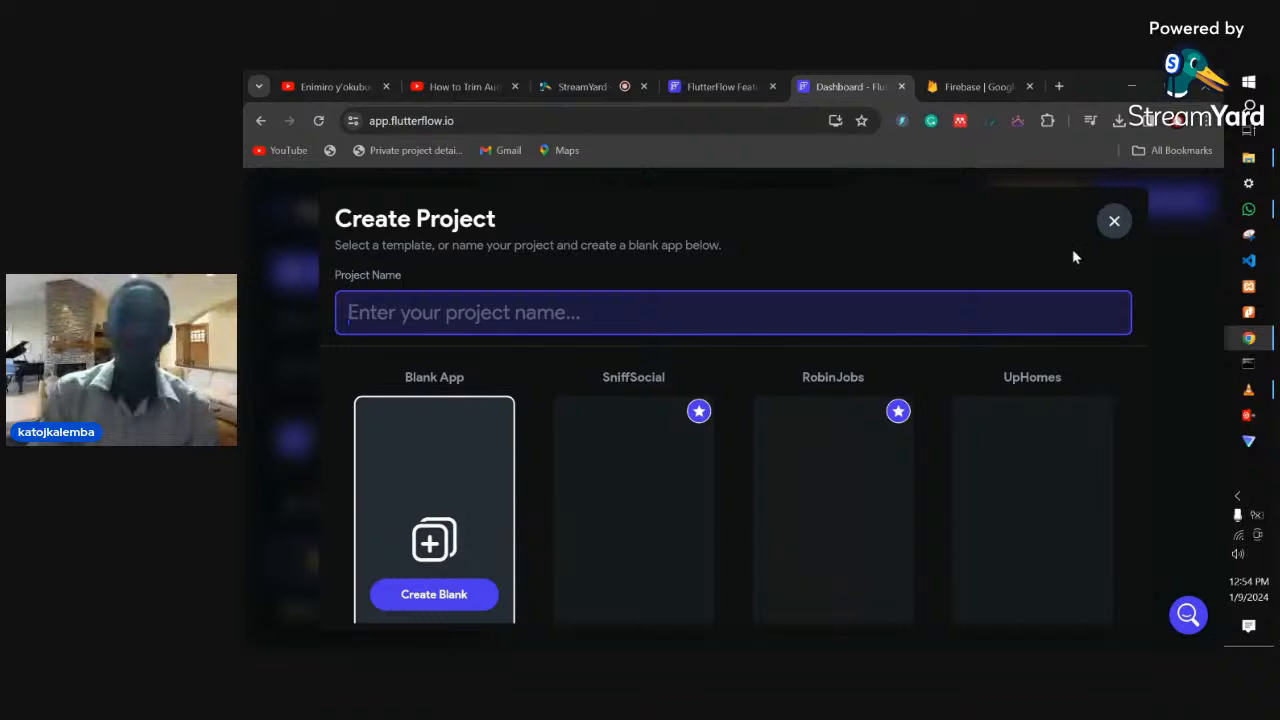
# - Enter 'login' as the project name in the Create Project dialog
pyautogui.click(1126, 254)
pyautogui.click(1114, 221)
pyautogui.click(1150, 198)
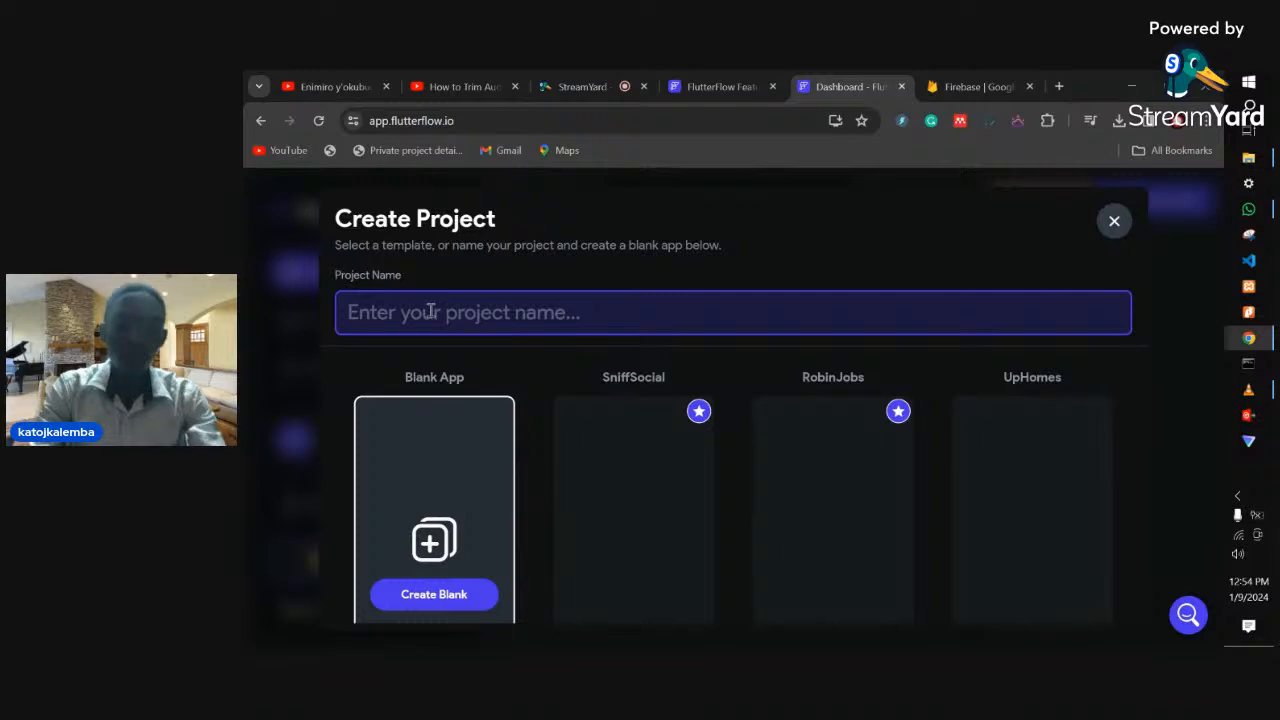
pyautogui.write('lo')
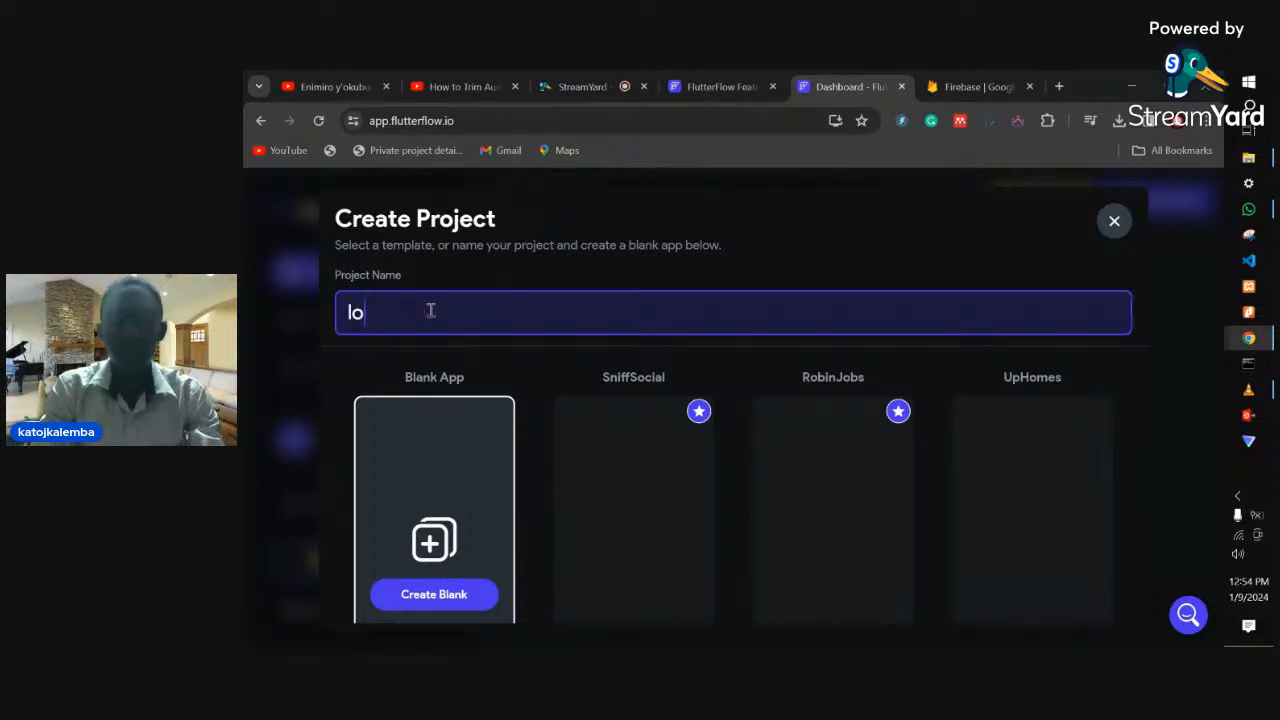
pyautogui.press('BackSpace')
pyautogui.press('BackSpace')
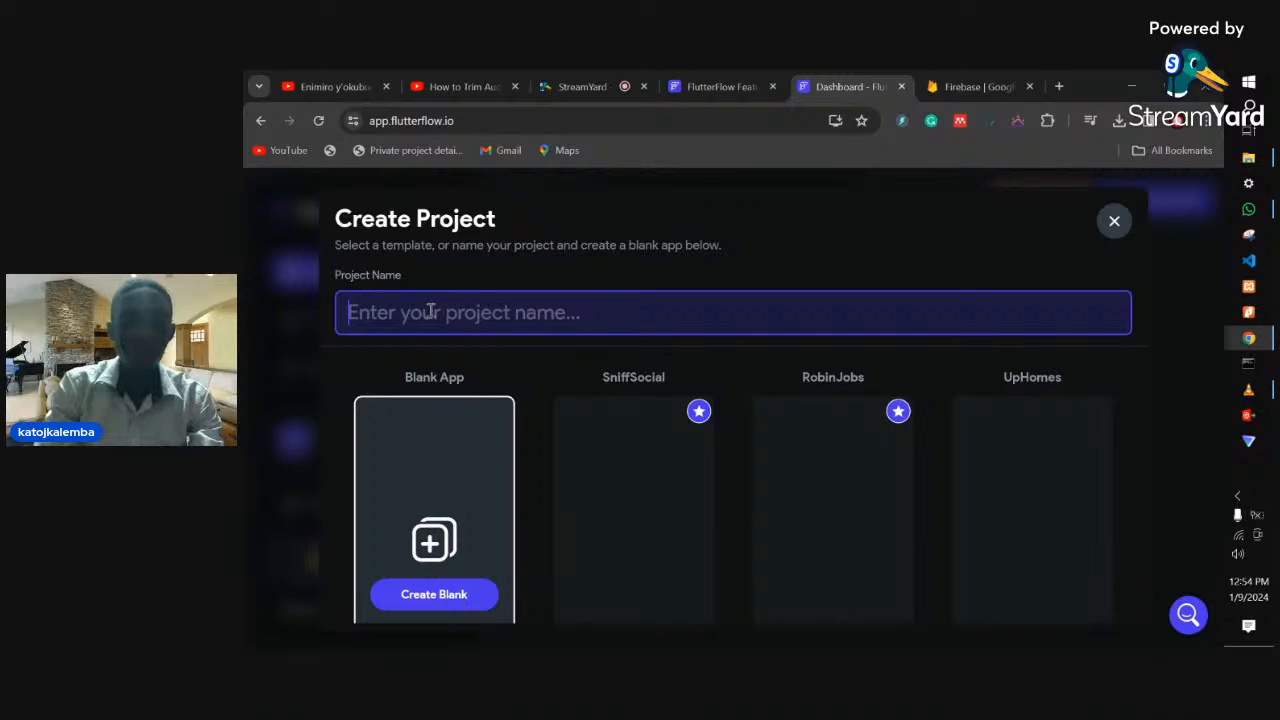
pyautogui.write('login')
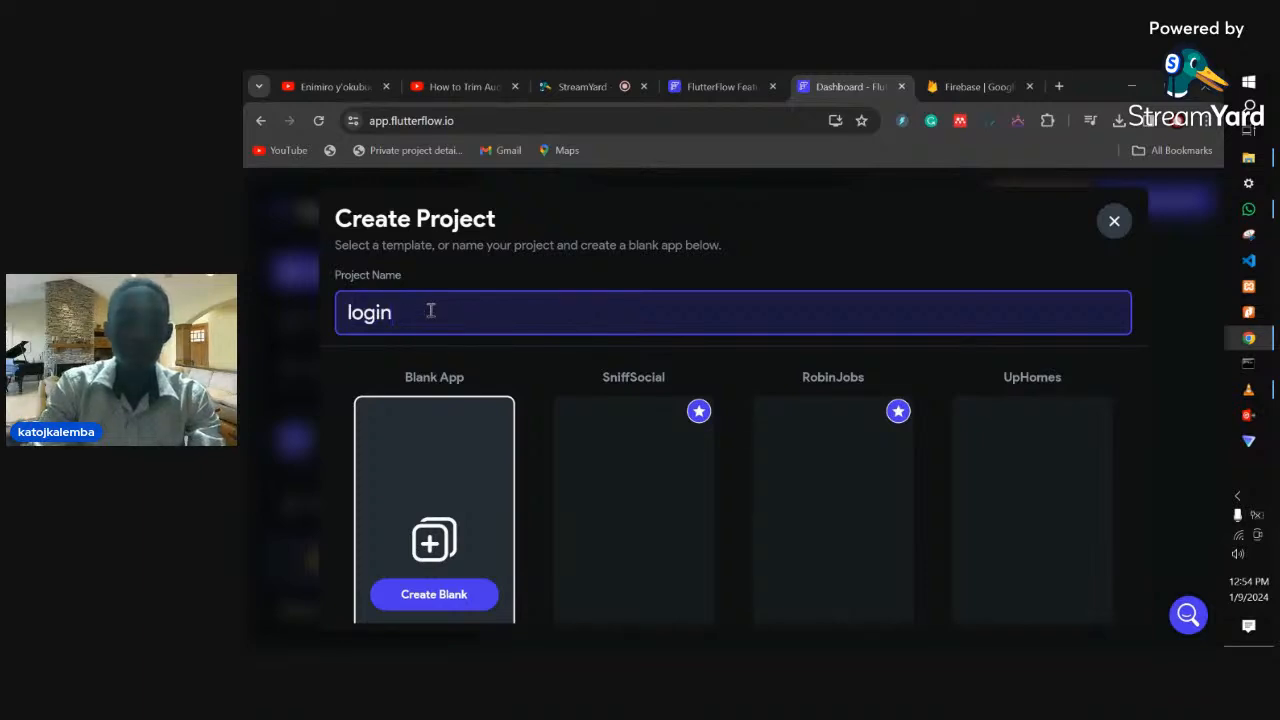
pyautogui.scroll(-1, 652, 420)
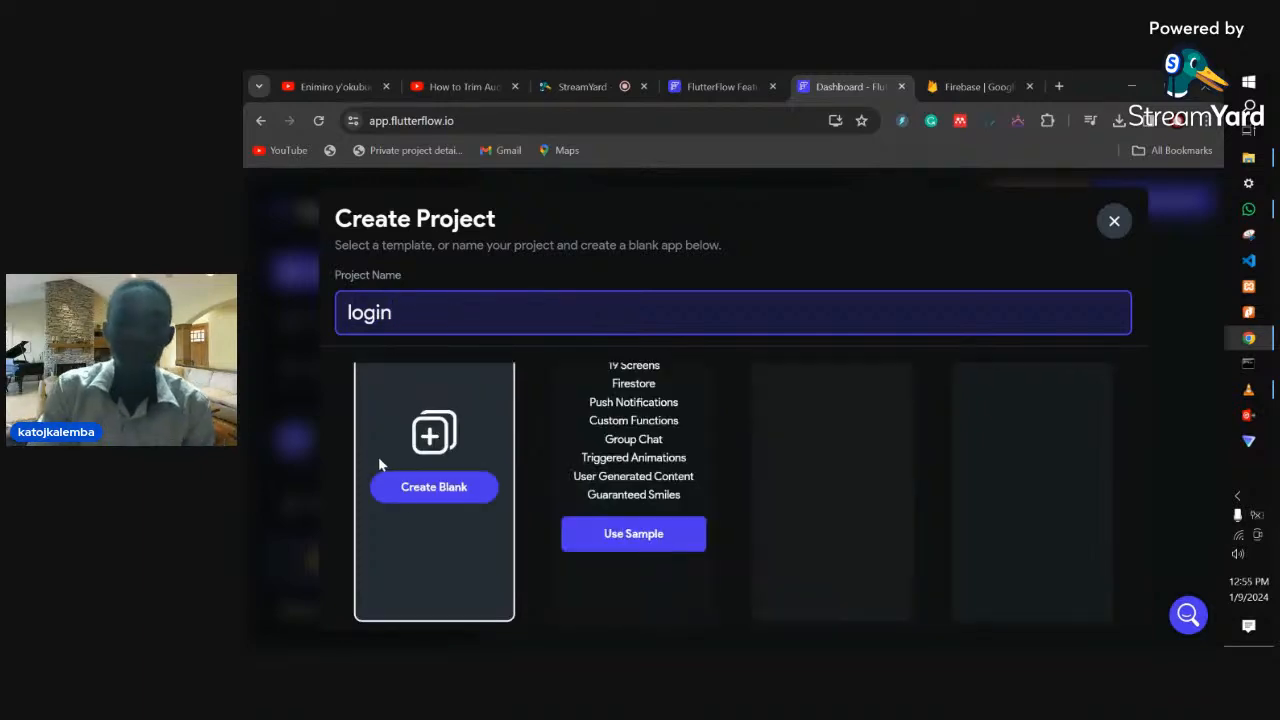
# - Create the login blank app, reaching setup step 1/2 with package com.mycompany.login
pyautogui.click(459, 500)
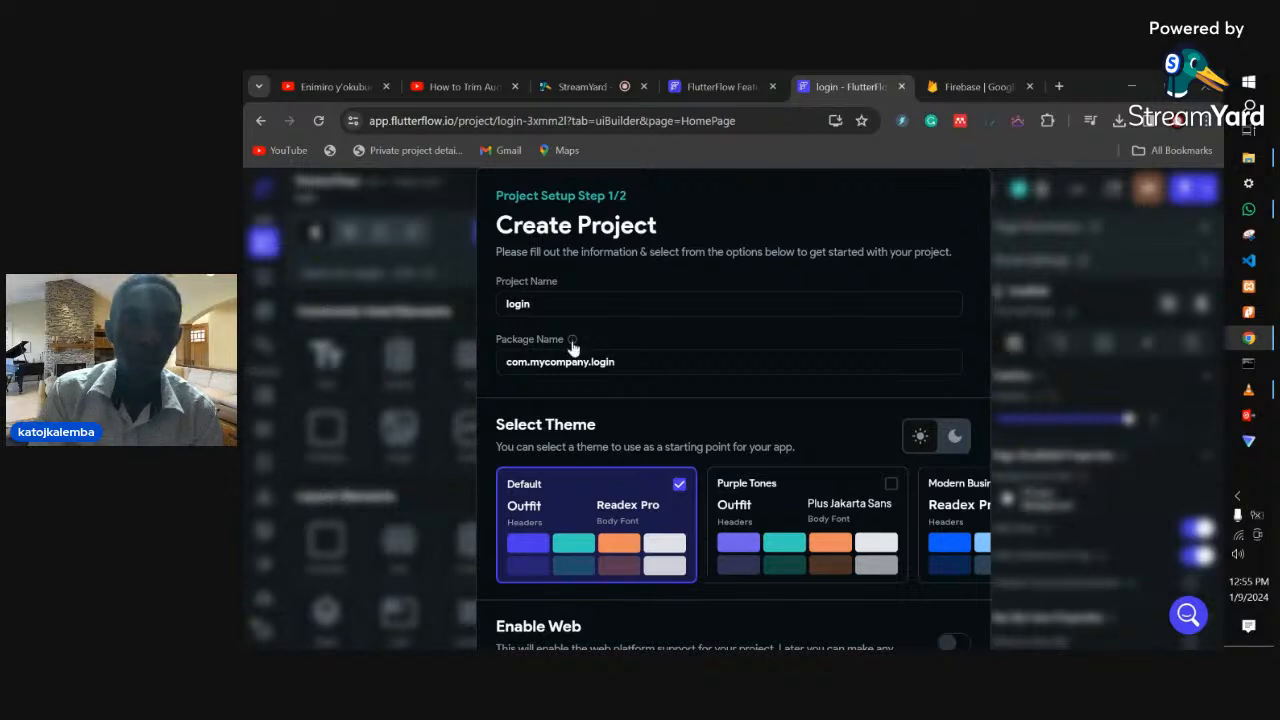
pyautogui.moveTo(572, 343)
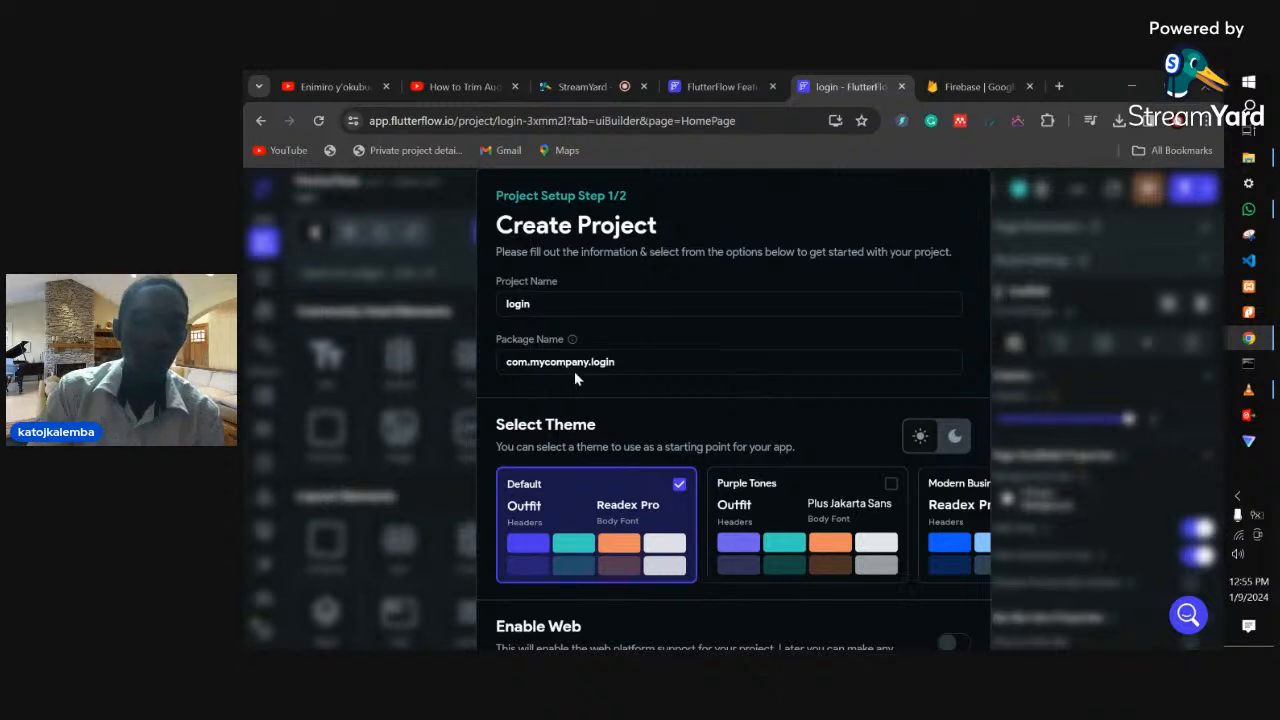
# - Keep Setup Firebase enabled and advance to setup step 2/2, Setup Firebase
pyautogui.scroll(-3, 870, 476)
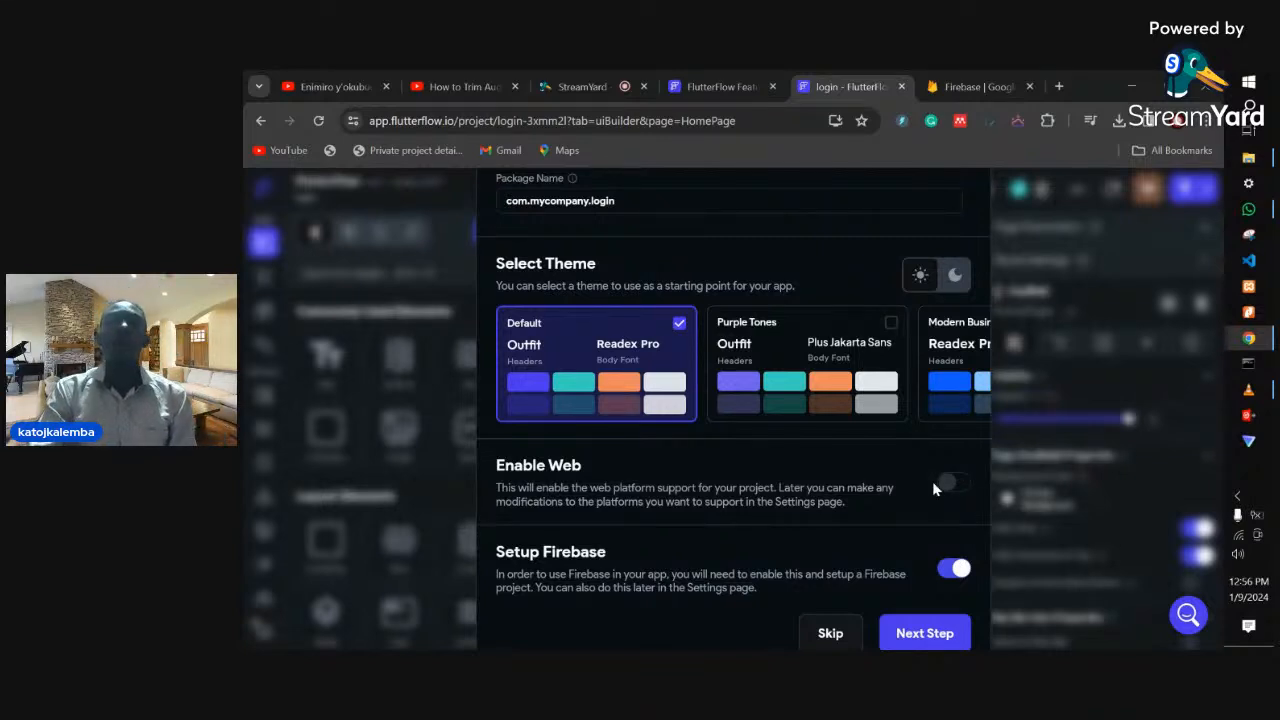
pyautogui.scroll(-1, 932, 481)
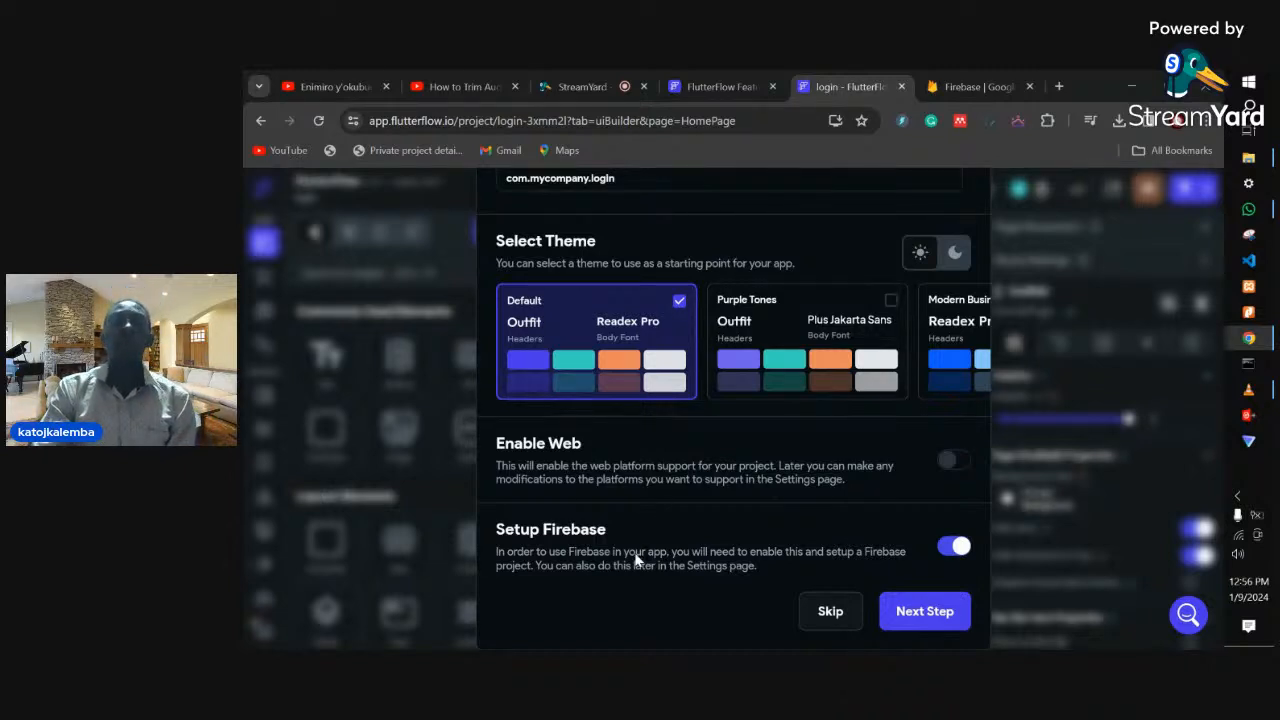
pyautogui.click(911, 611)
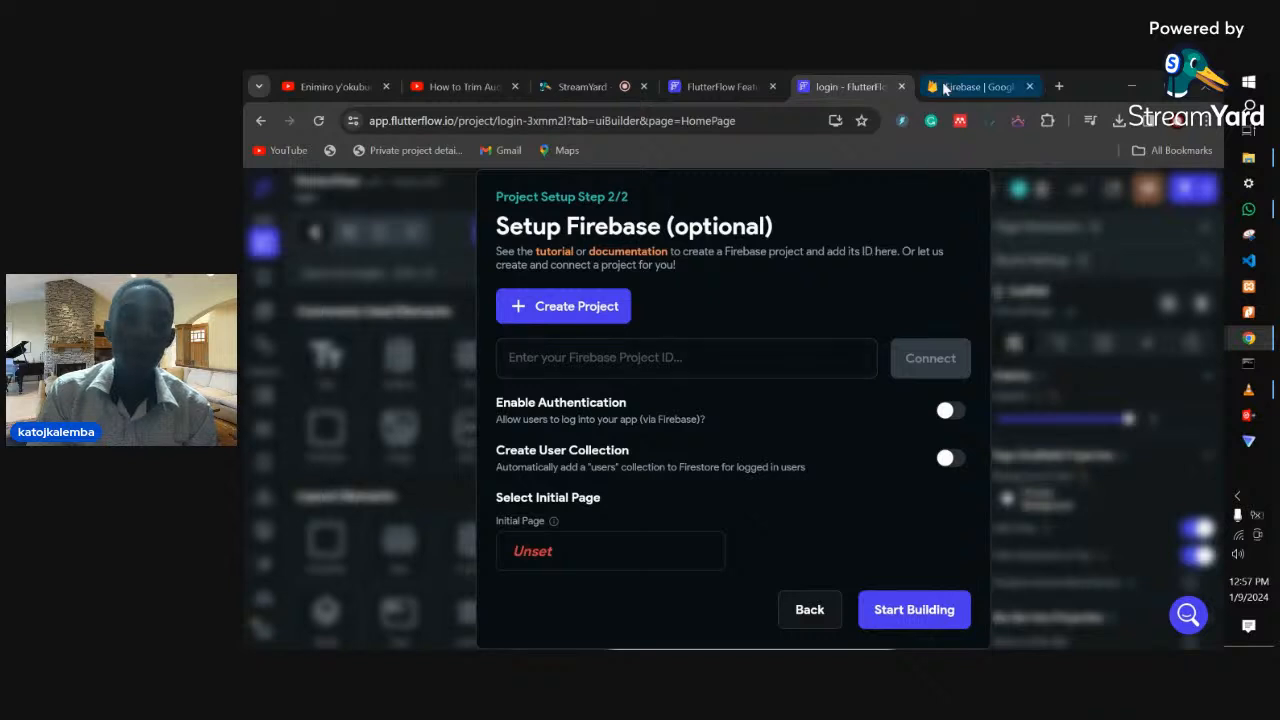
# - Switch to the Firebase website and open the console showing CRUD, Mercy Charity Organization and chats
pyautogui.click(963, 80)
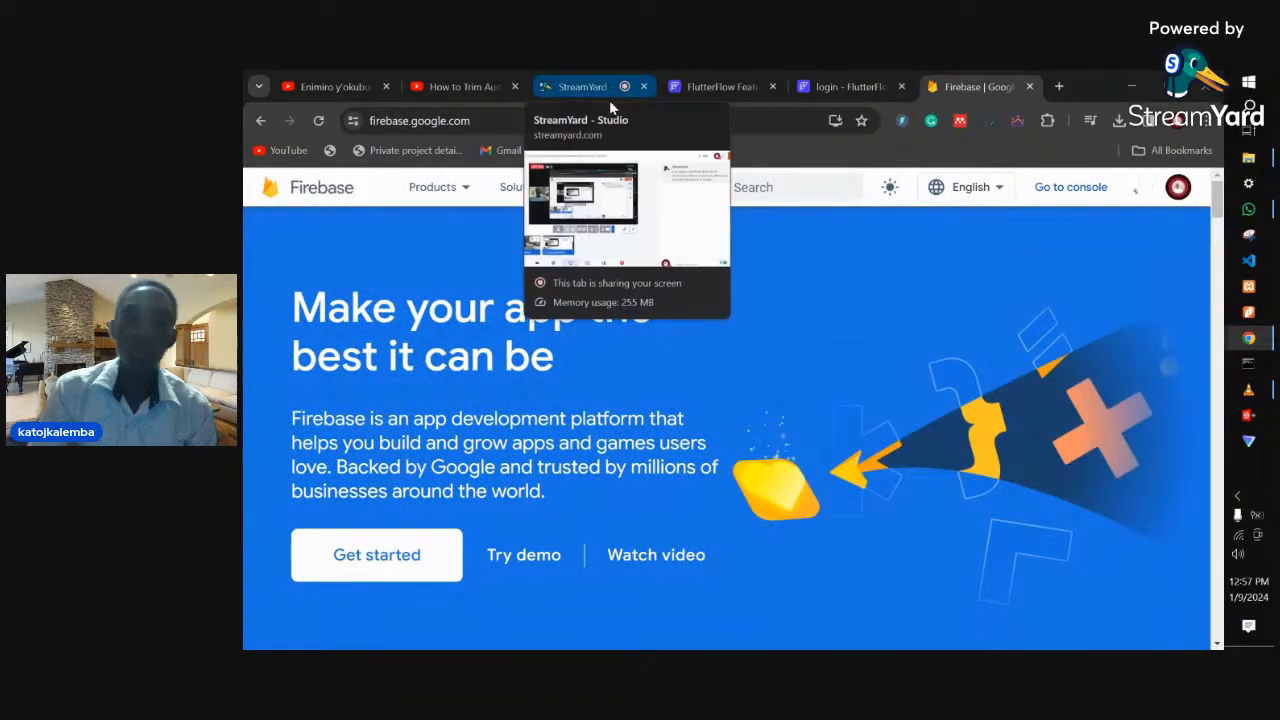
pyautogui.click(1056, 203)
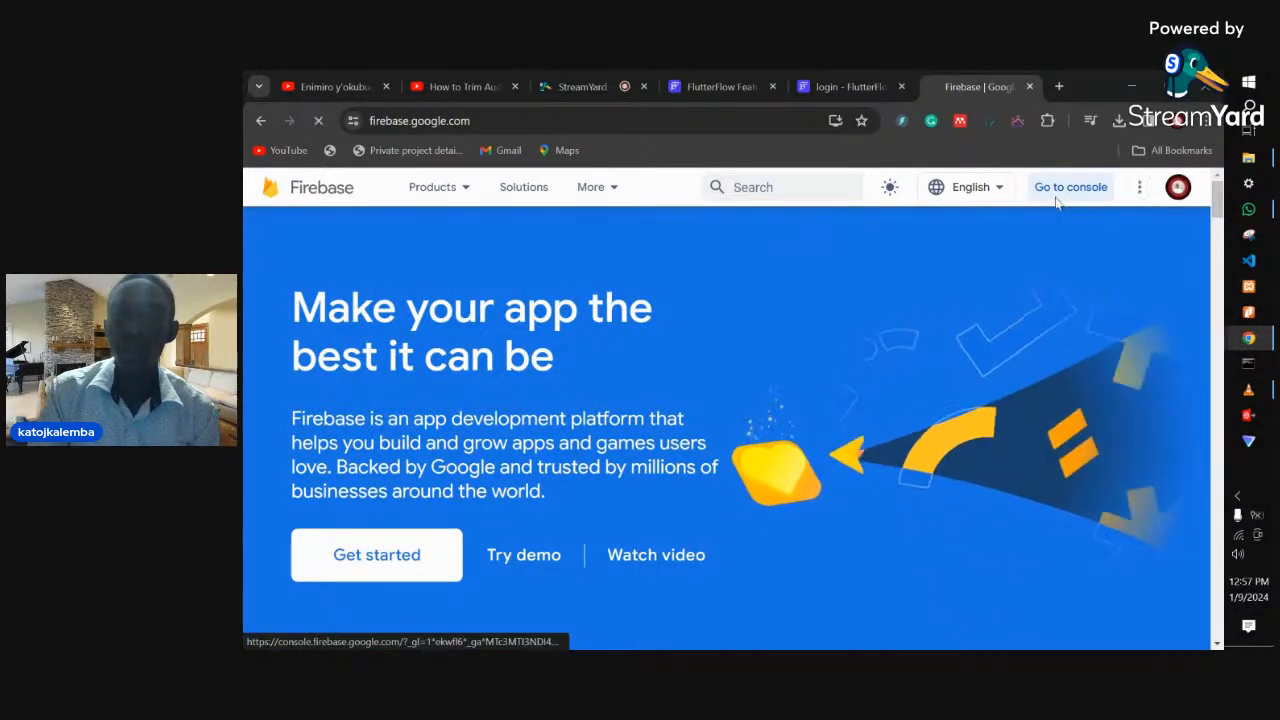
pyautogui.click(1056, 203)
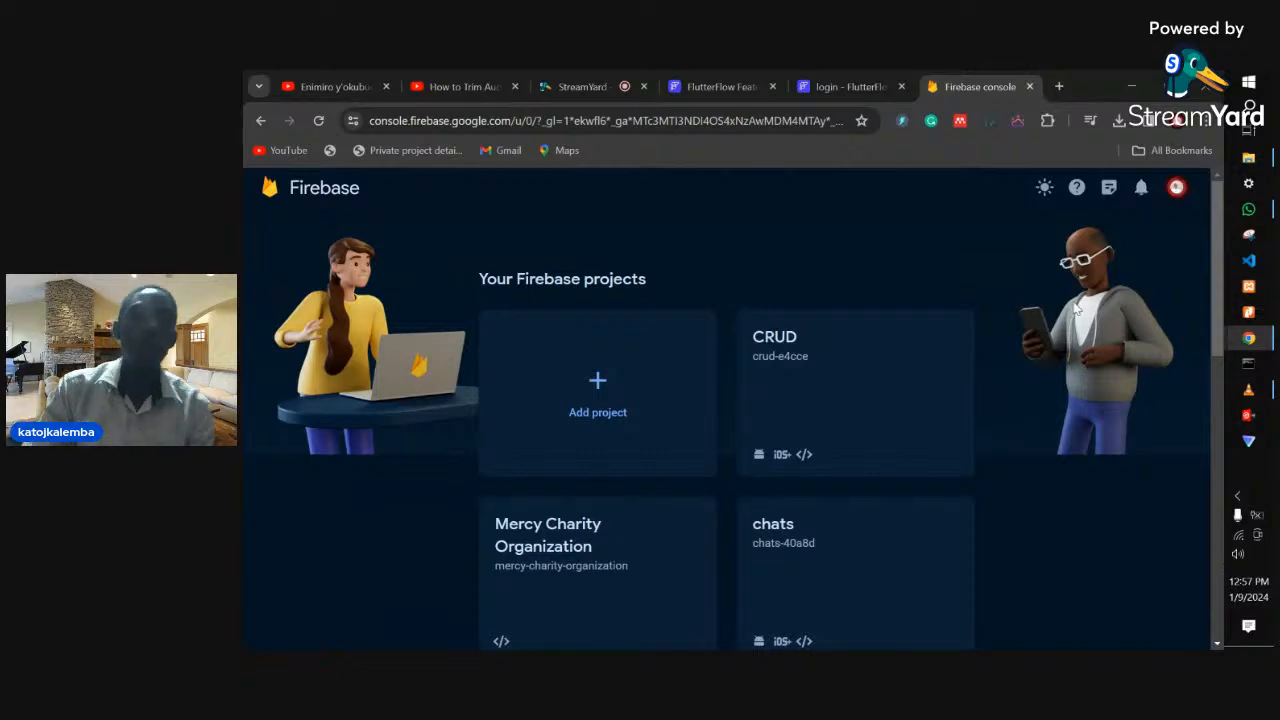
# - Add a Firebase project named 'login' and continue to the Google Analytics step
pyautogui.click(606, 388)
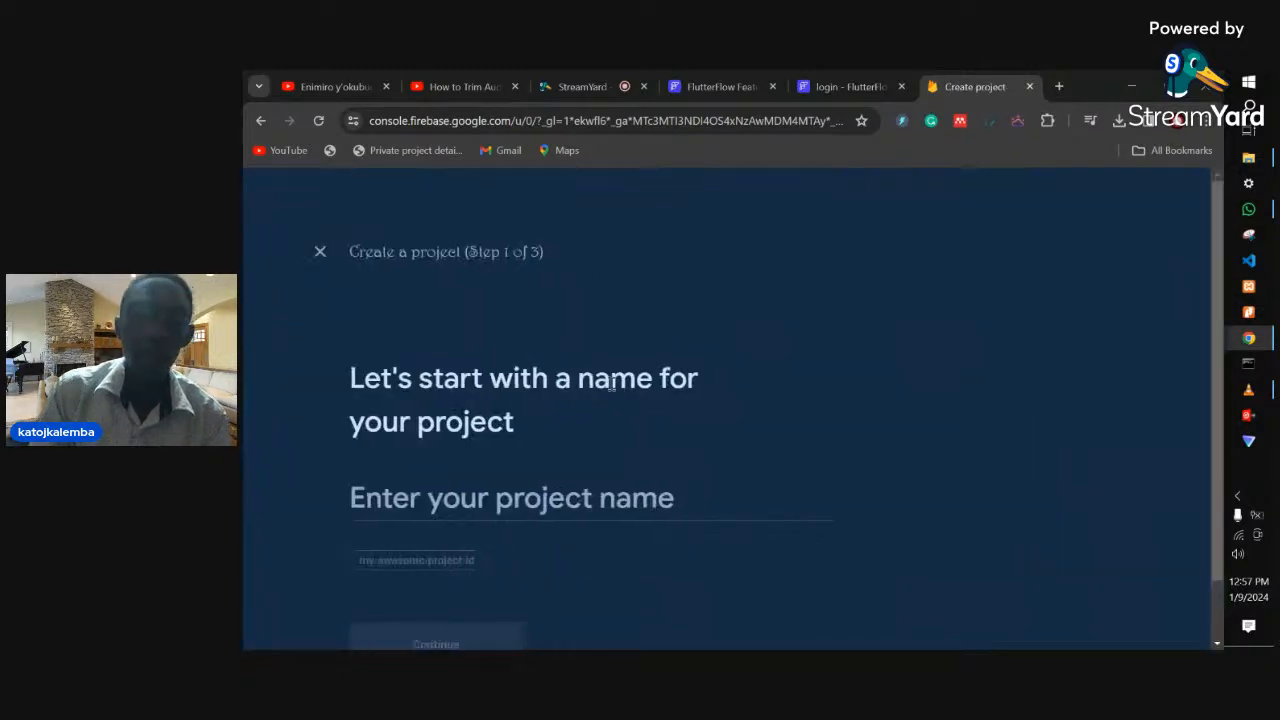
pyautogui.click(572, 488)
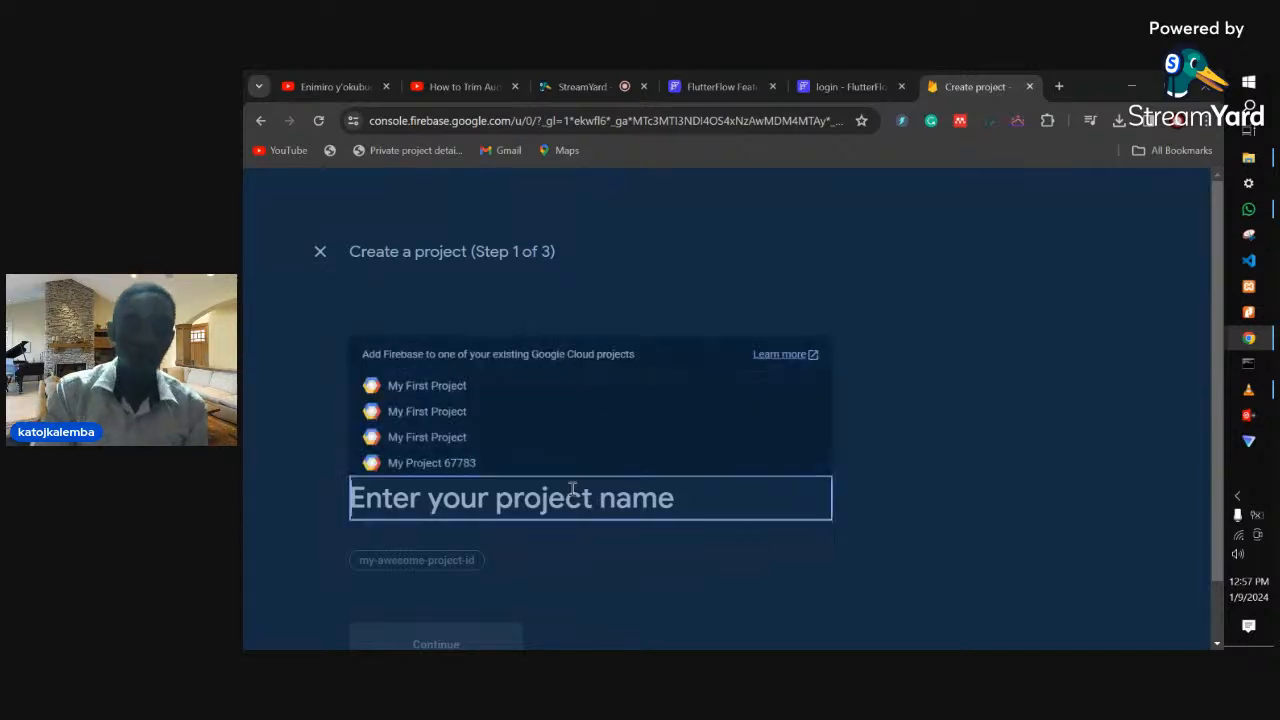
pyautogui.write('login')
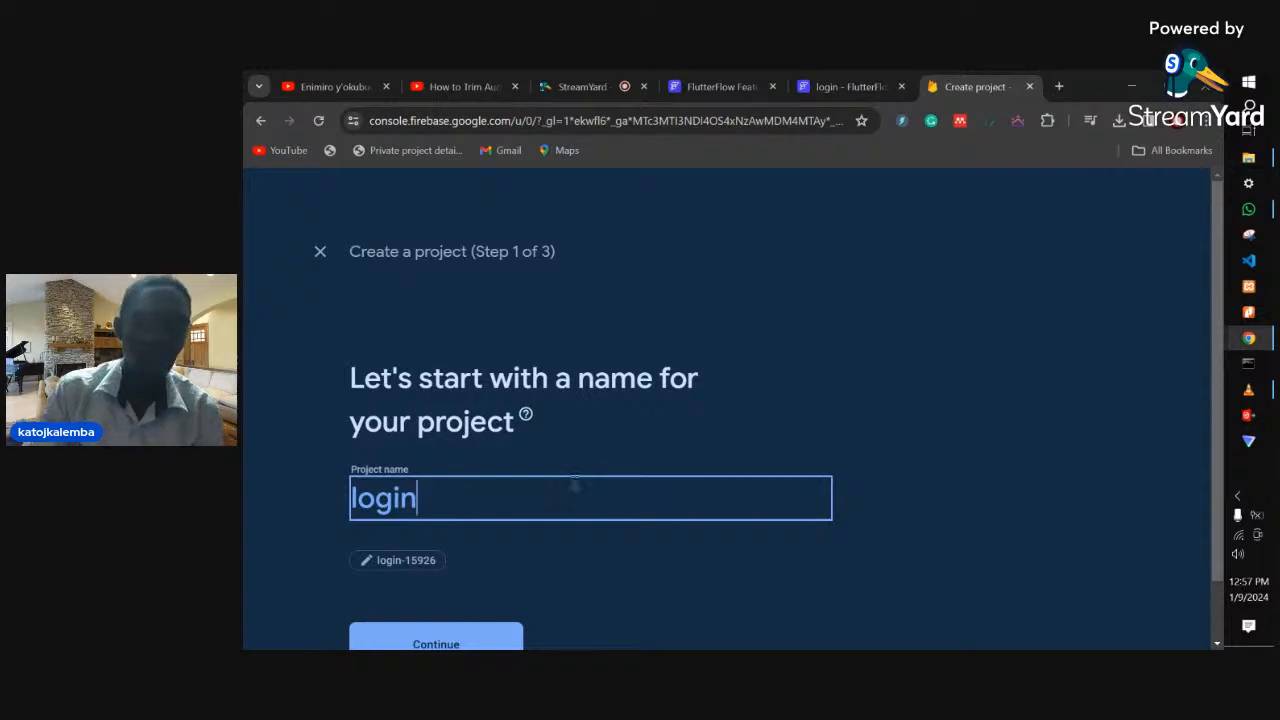
pyautogui.scroll(-1, 577, 430)
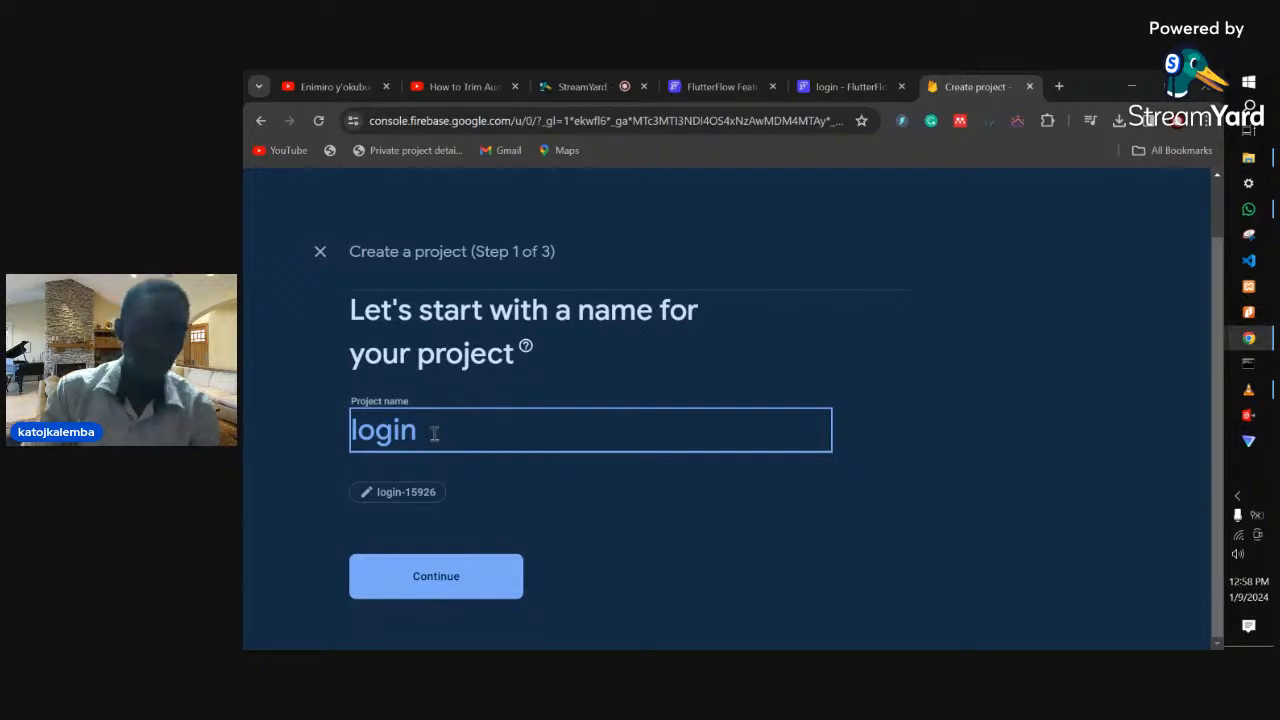
pyautogui.click(451, 572)
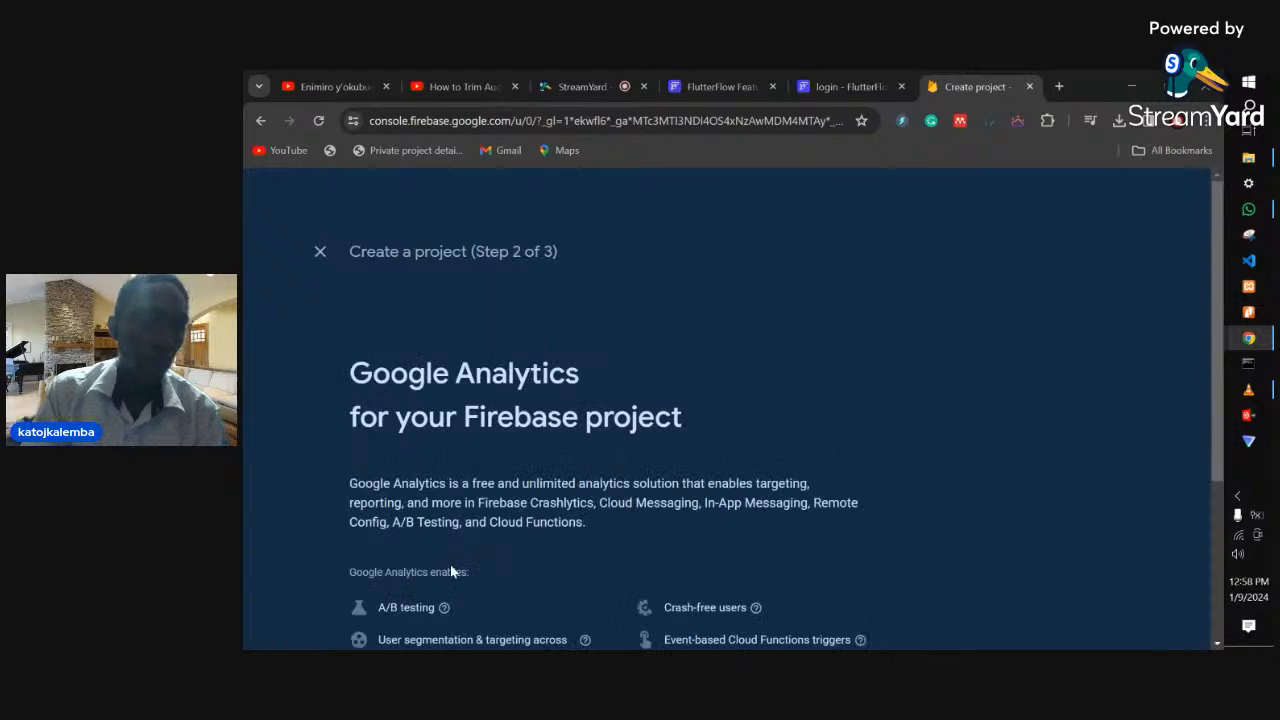
# - Turn off Google Analytics, create the login project, and continue into its overview
pyautogui.scroll(-3, 711, 484)
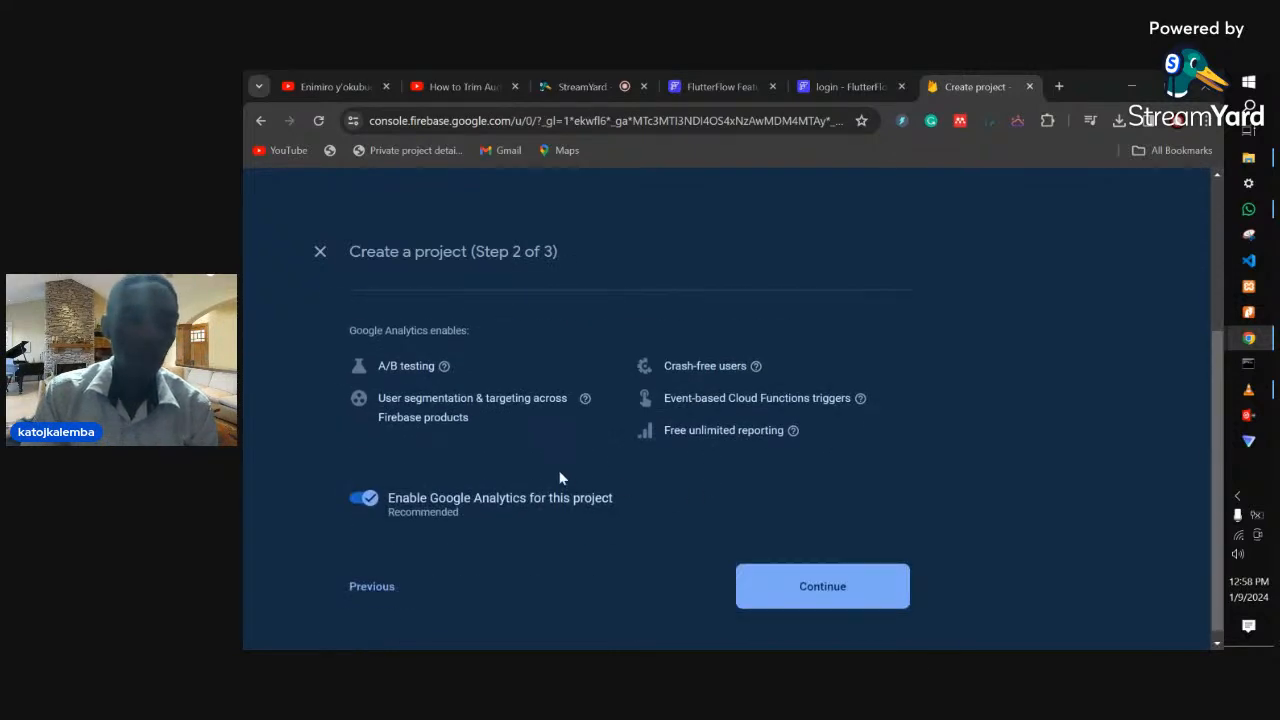
pyautogui.scroll(2, 560, 478)
pyautogui.scroll(-2, 560, 478)
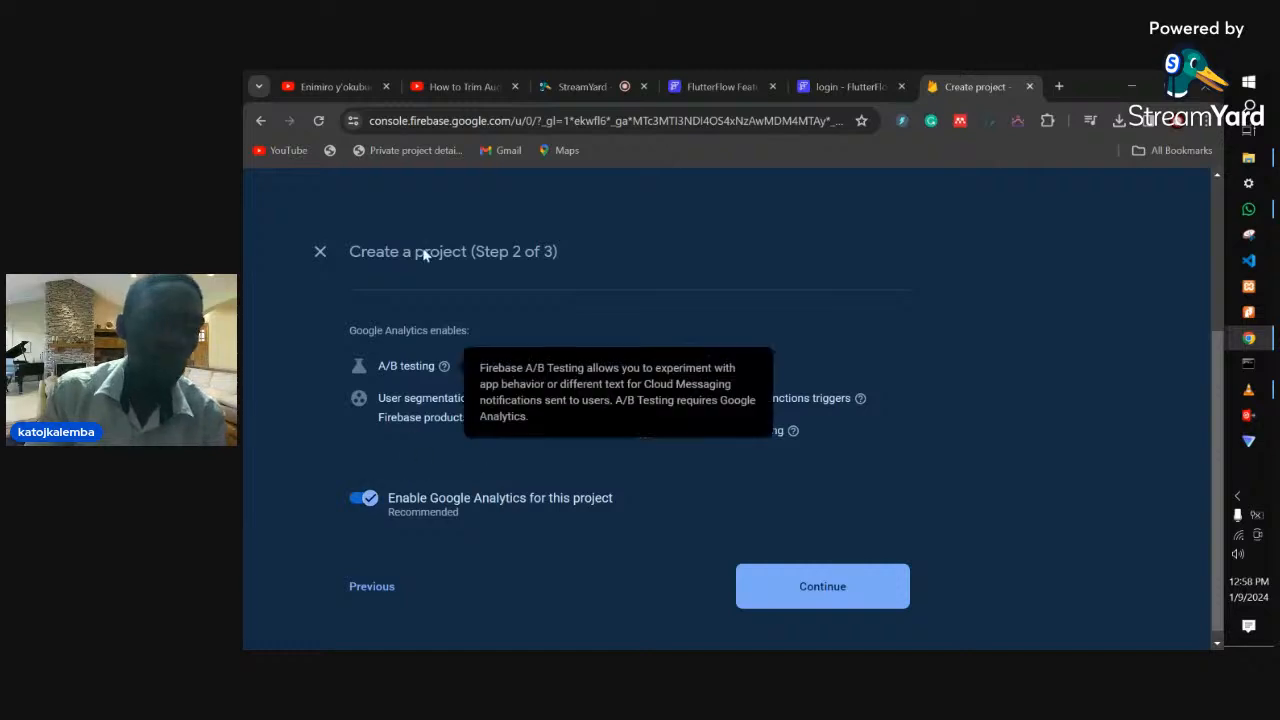
pyautogui.click(360, 501)
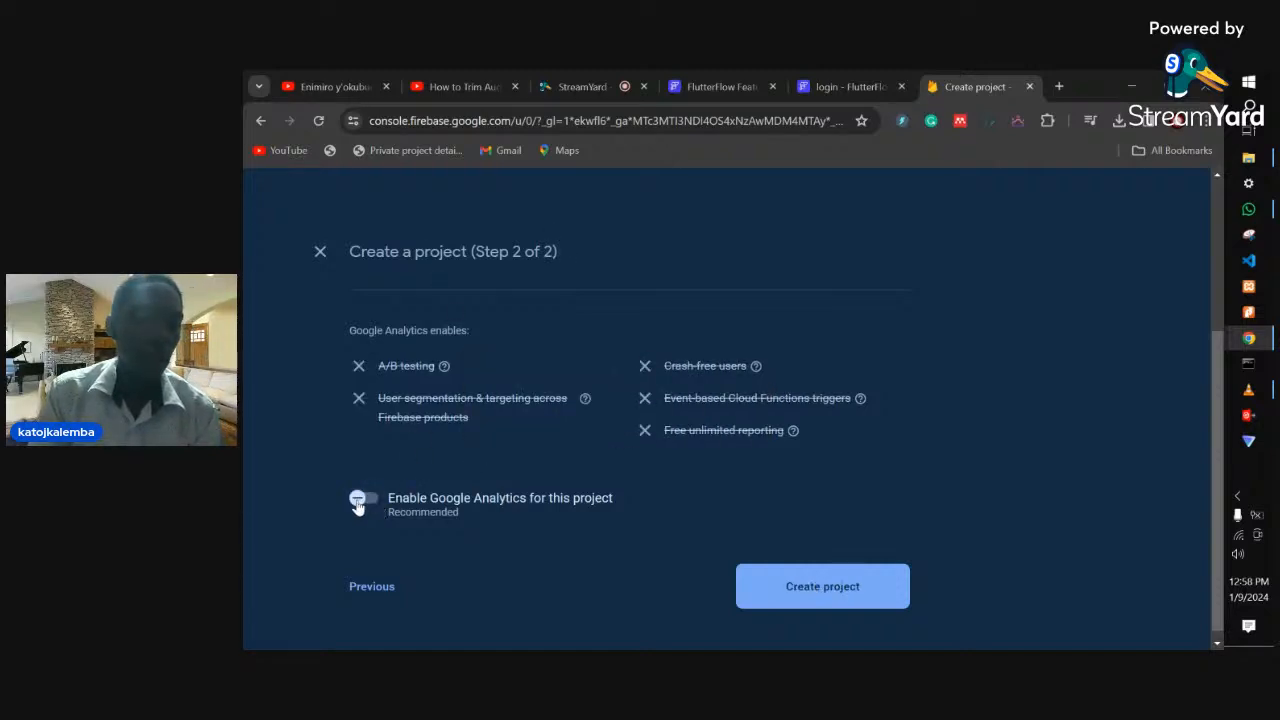
pyautogui.click(789, 580)
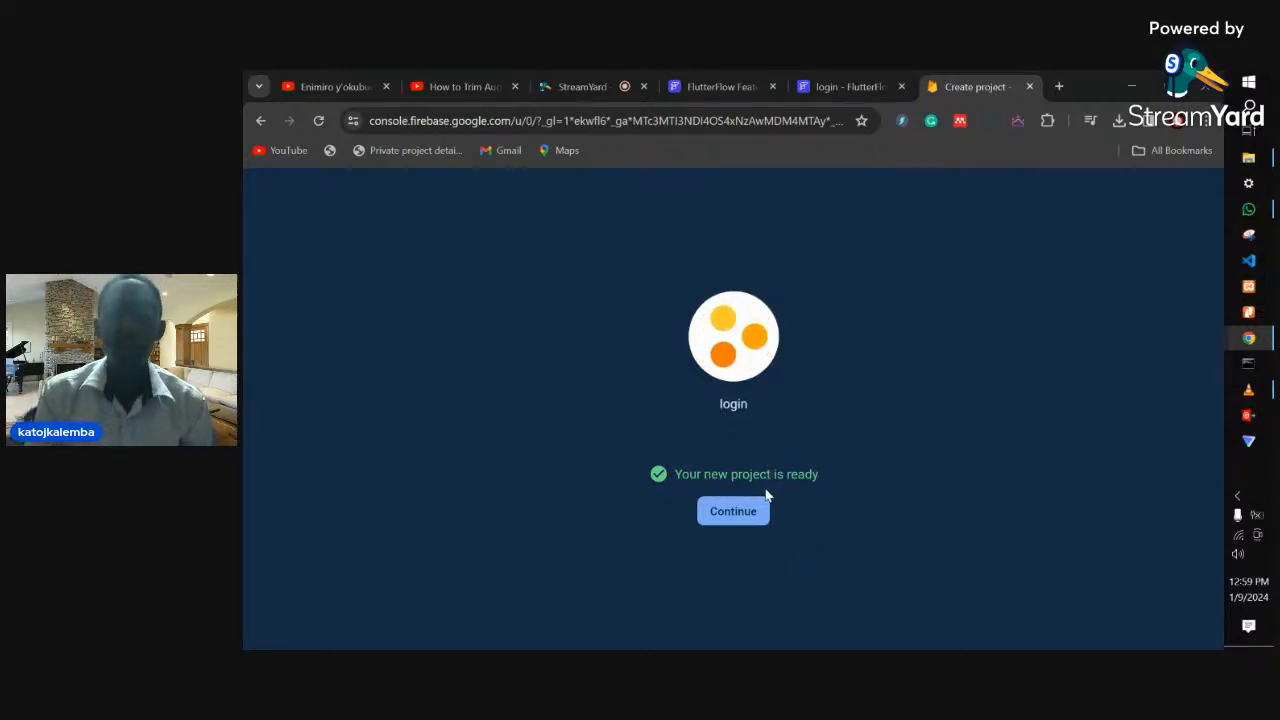
pyautogui.click(713, 507)
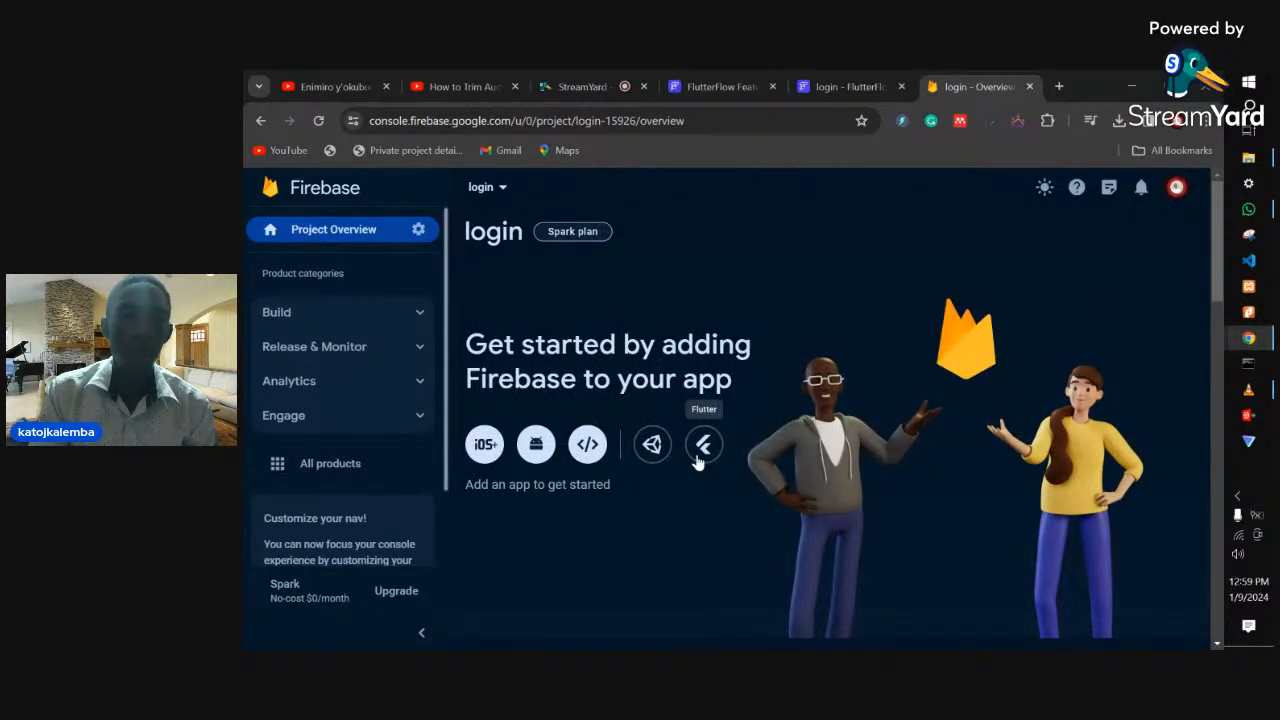
# - Scroll the login project's overview to review the iOS, Android, Web, Unity and Flutter app options
pyautogui.scroll(-1, 698, 460)
pyautogui.scroll(1, 697, 461)
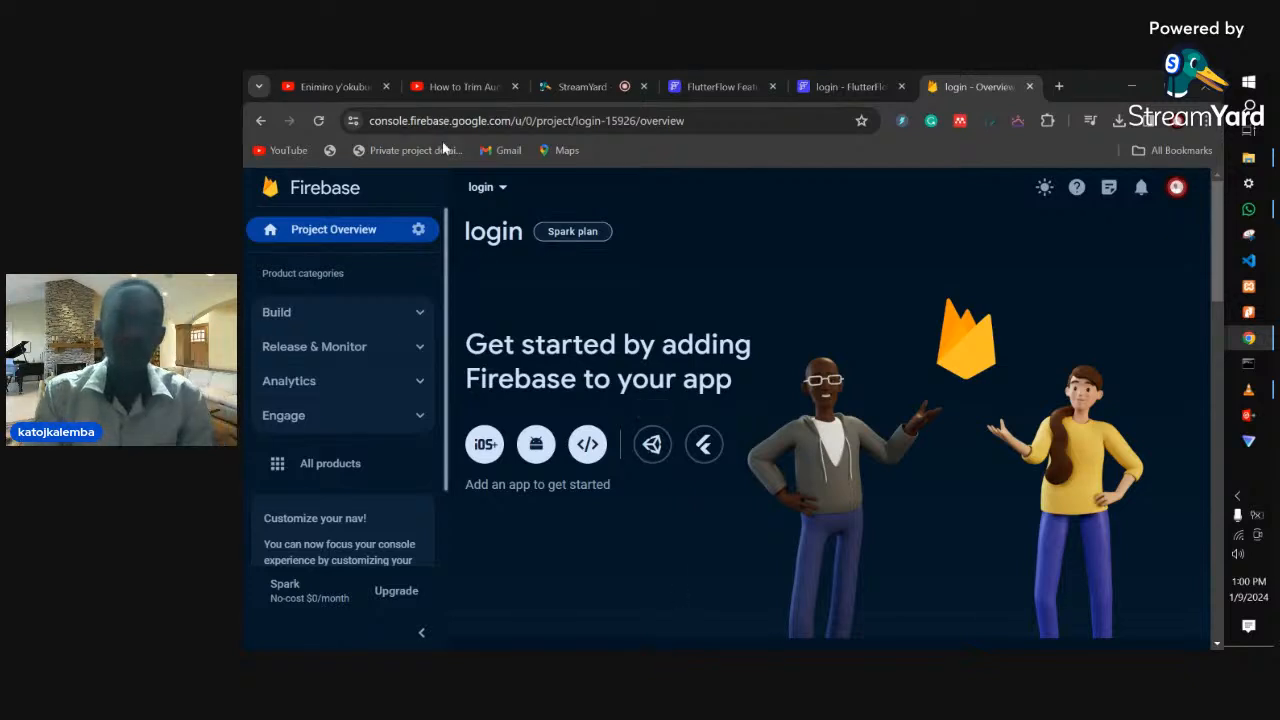
# - Open the login project's Project settings and select Project ID login-15926 for copying
pyautogui.click(830, 88)
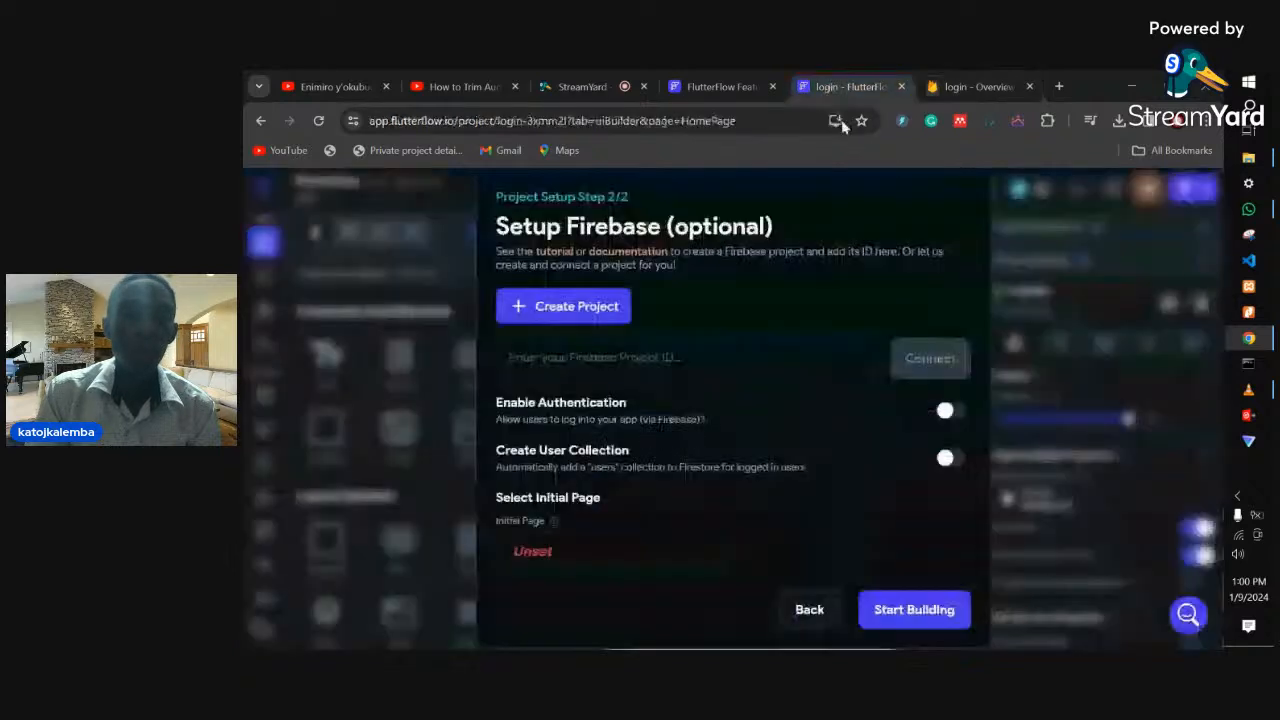
pyautogui.click(975, 87)
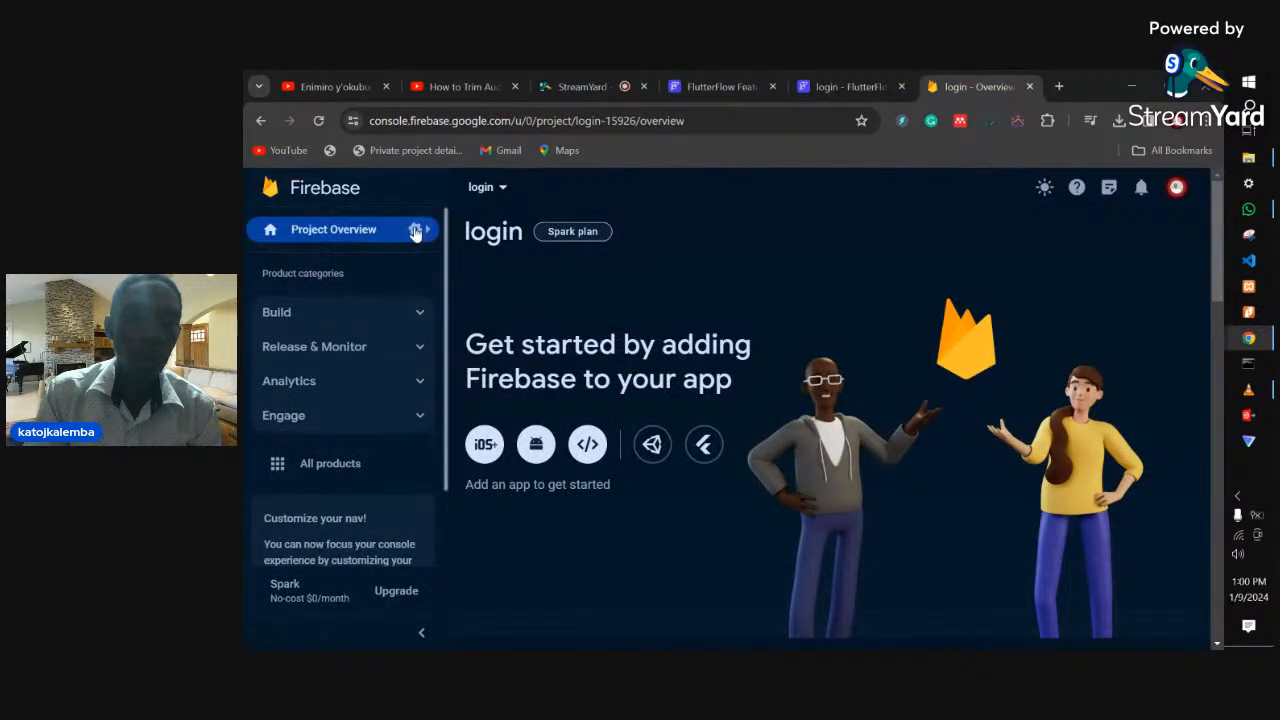
pyautogui.click(415, 231)
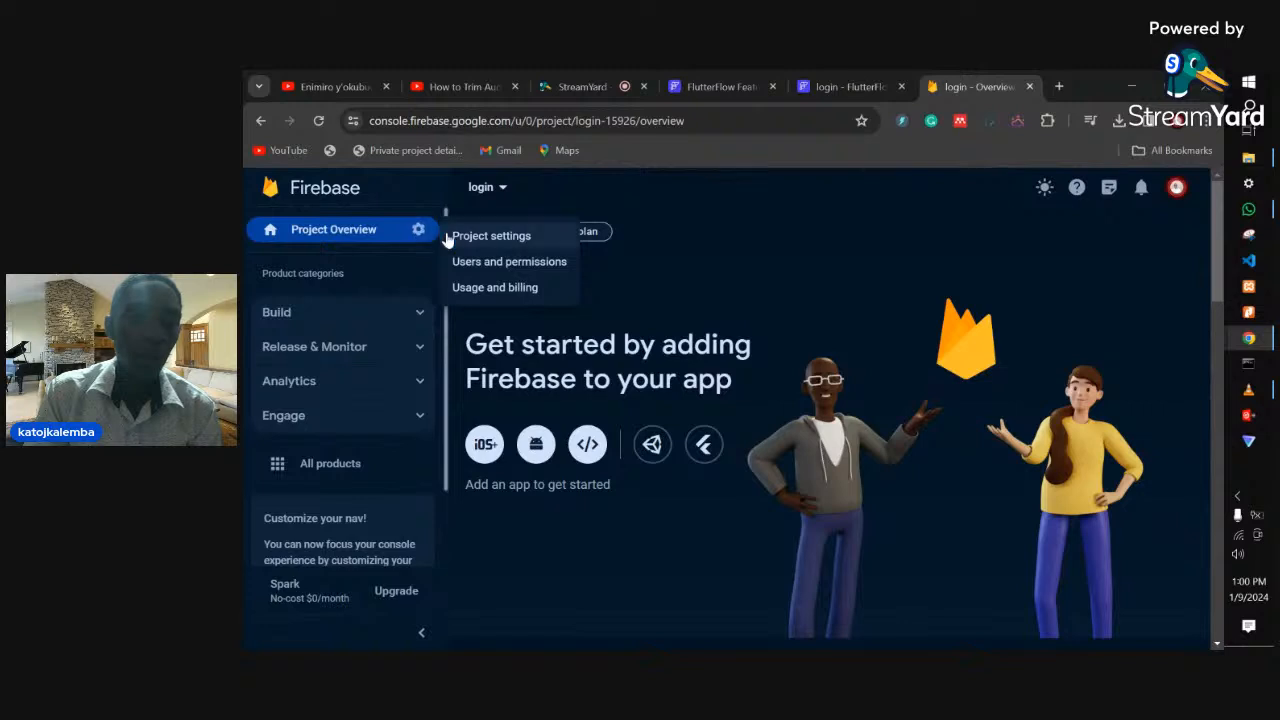
pyautogui.click(466, 237)
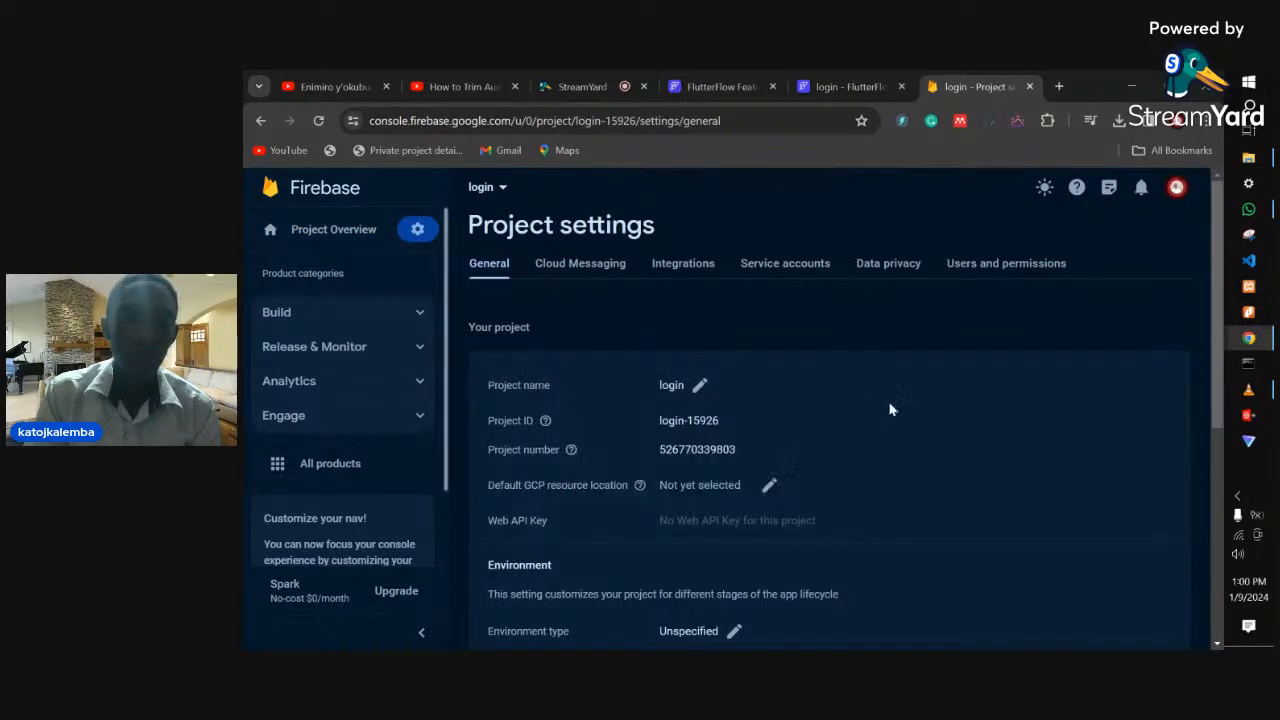
pyautogui.moveTo(660, 433); pyautogui.dragTo(727, 432)
pyautogui.hotkey('ctrl', 'c')
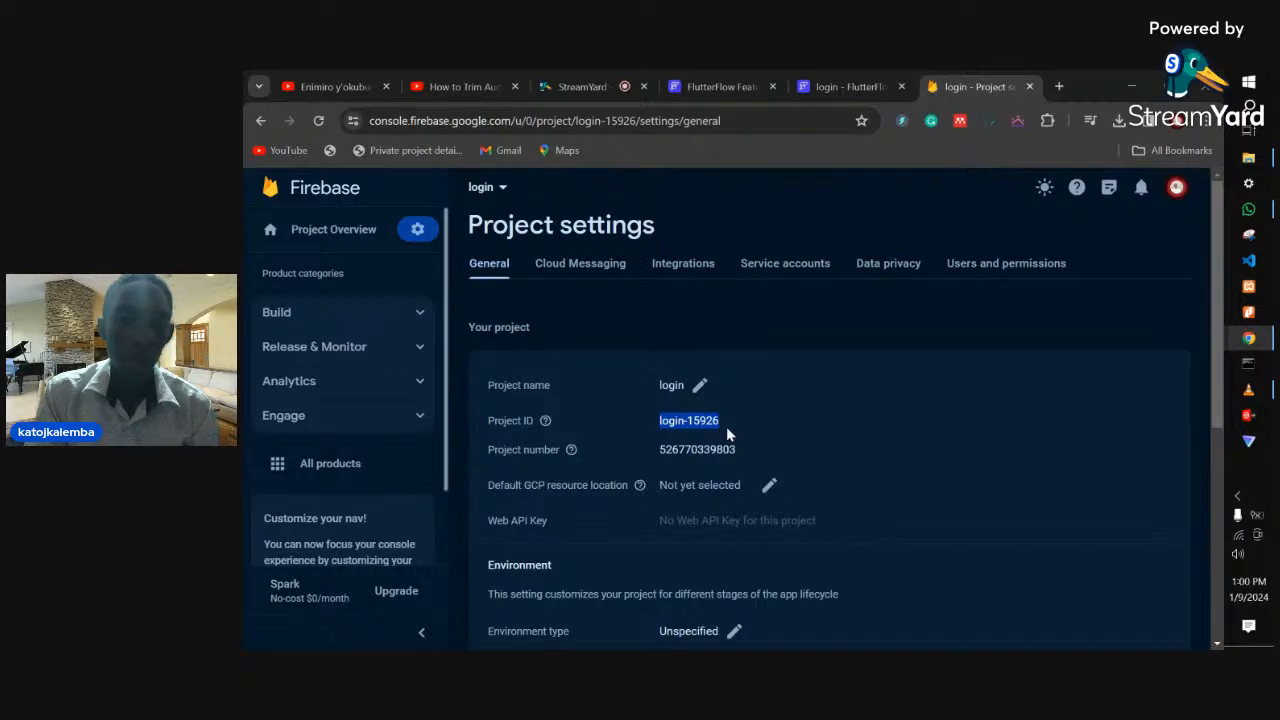
# - Paste login-15926 into FlutterFlow's Firebase Project ID field and try to connect
pyautogui.click(823, 84)
pyautogui.click(690, 366)
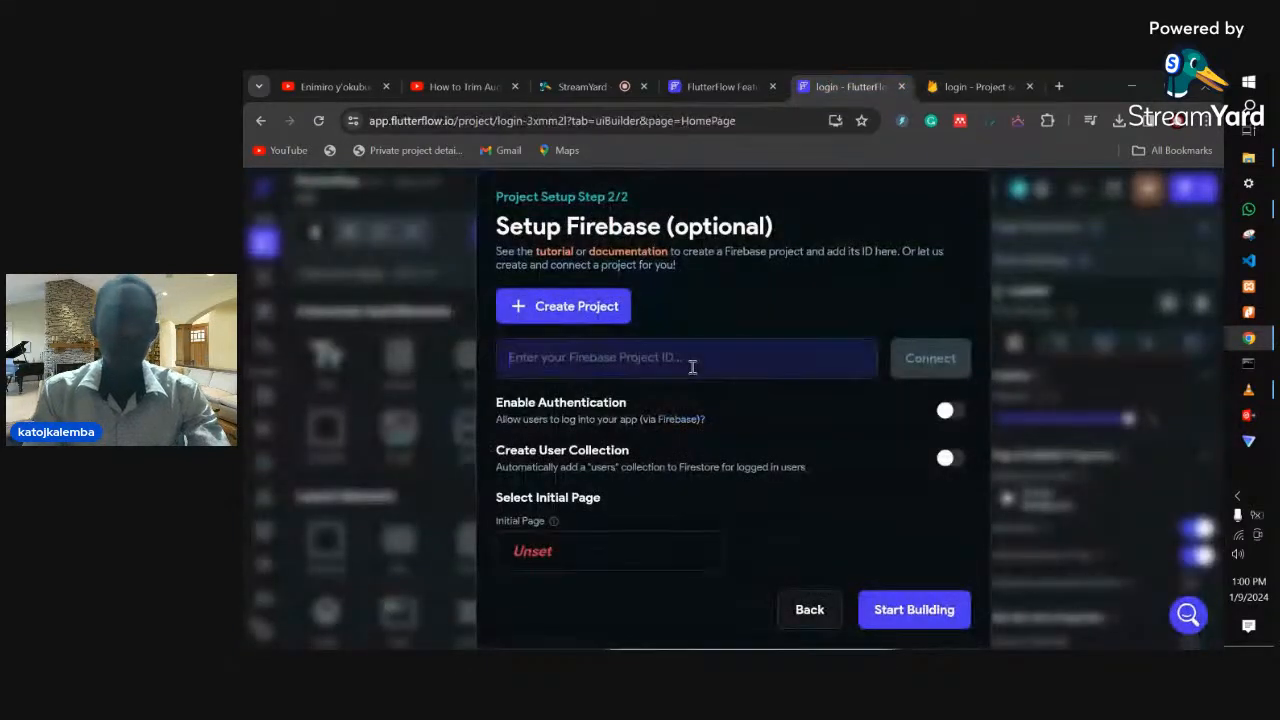
pyautogui.hotkey('ctrl', 'v')
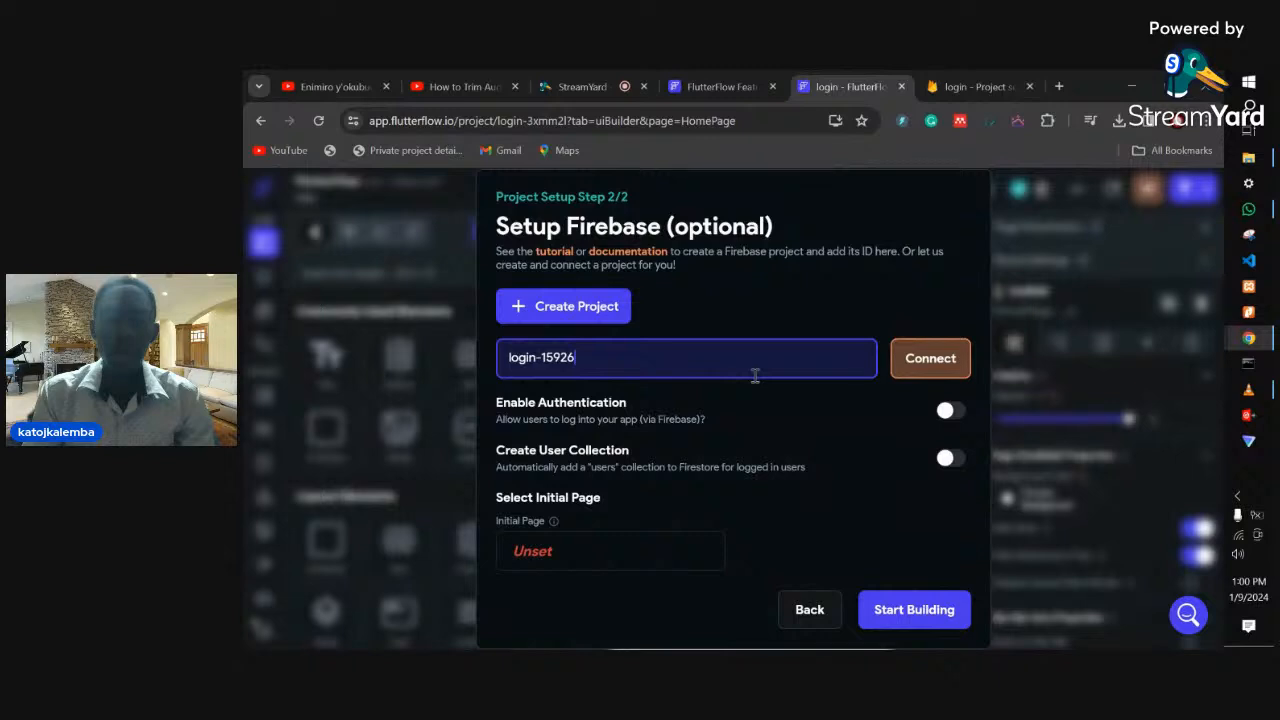
pyautogui.click(930, 358)
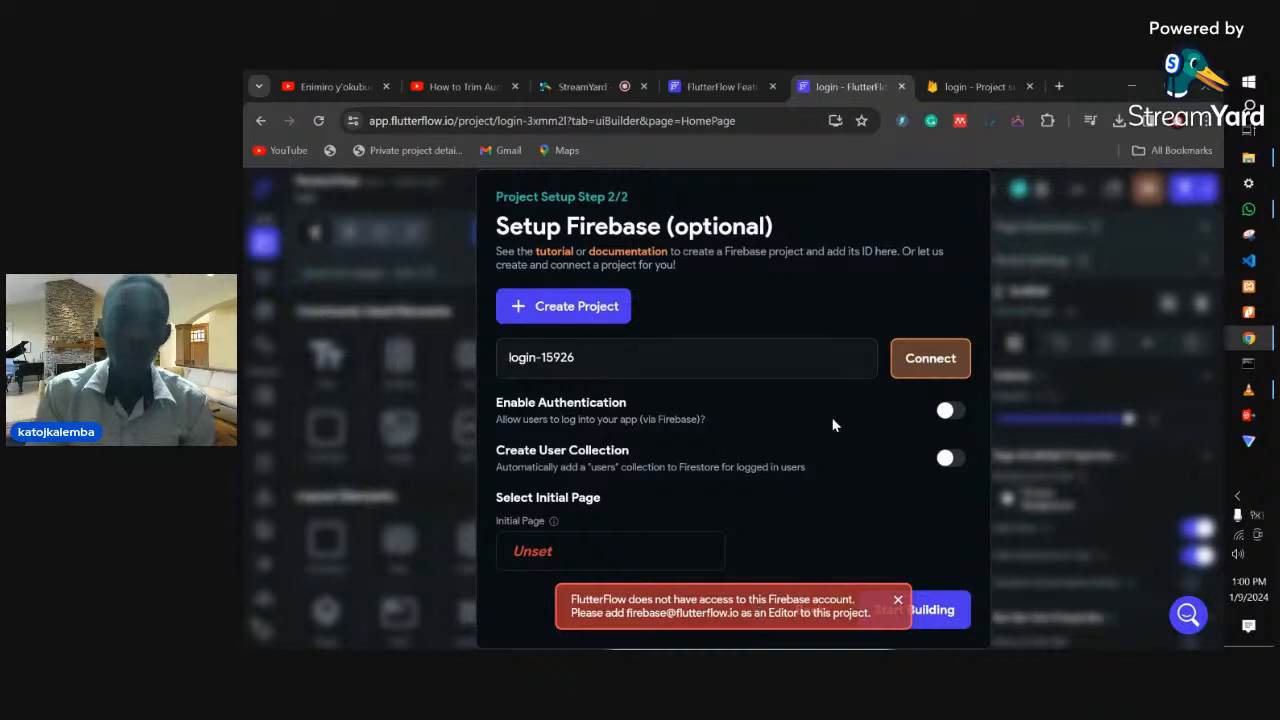
pyautogui.click(955, 85)
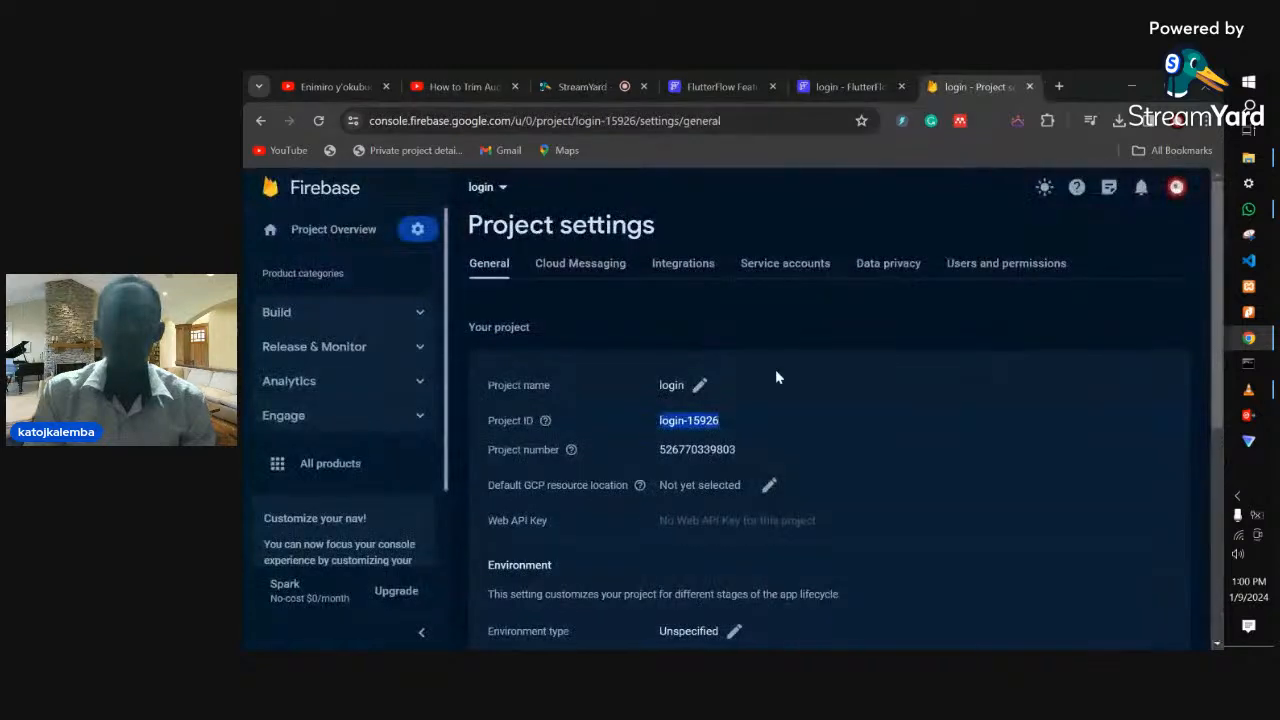
# - Open the project's Users and permissions page and reload it when it hangs
pyautogui.click(988, 262)
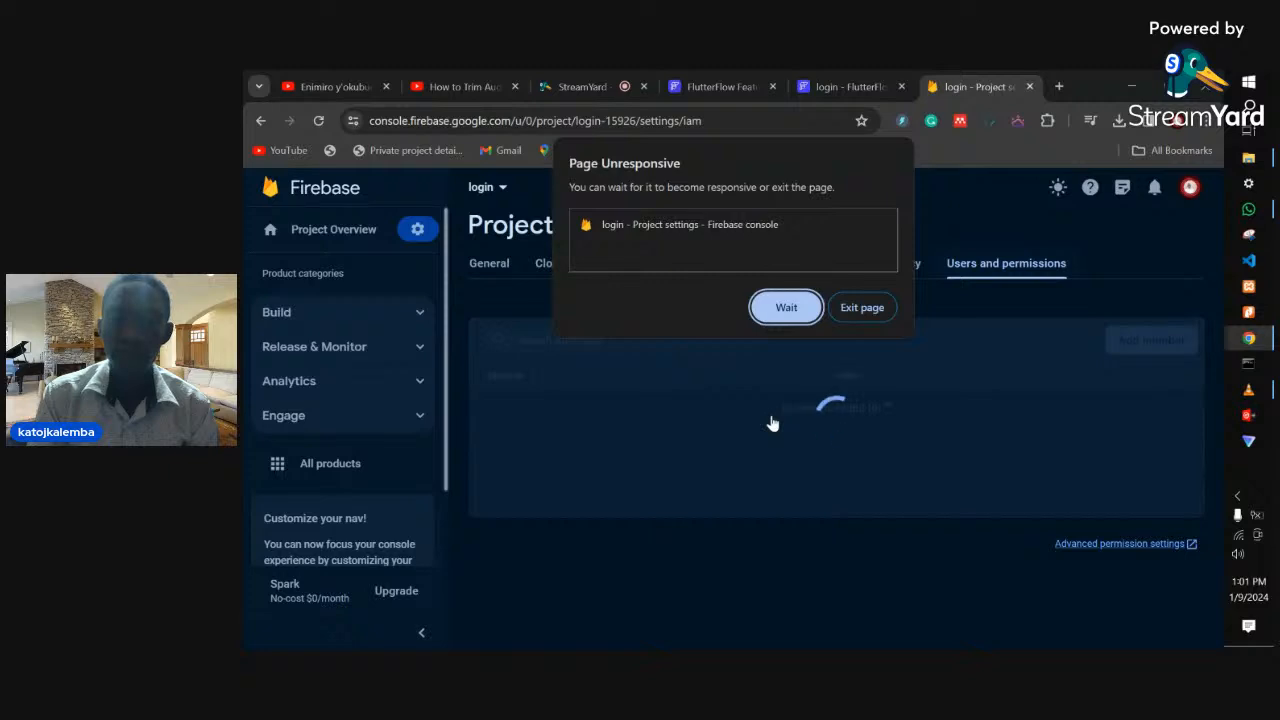
pyautogui.click(771, 313)
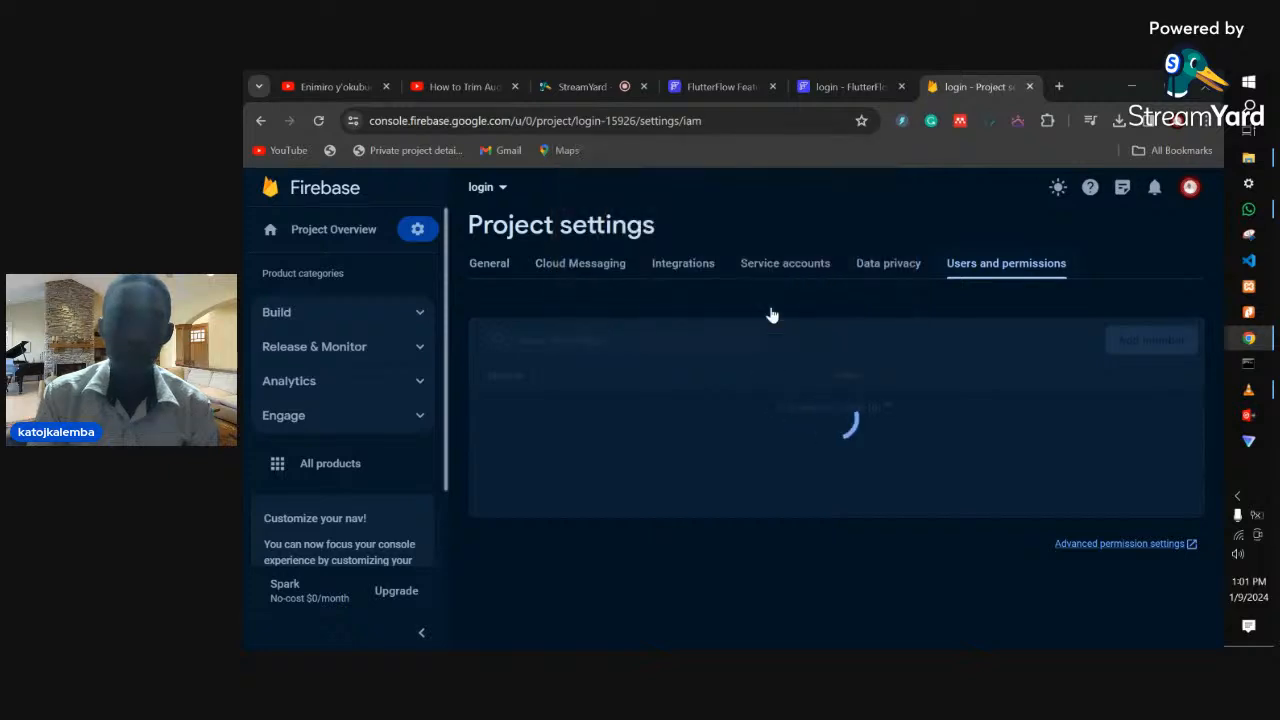
pyautogui.click(776, 118)
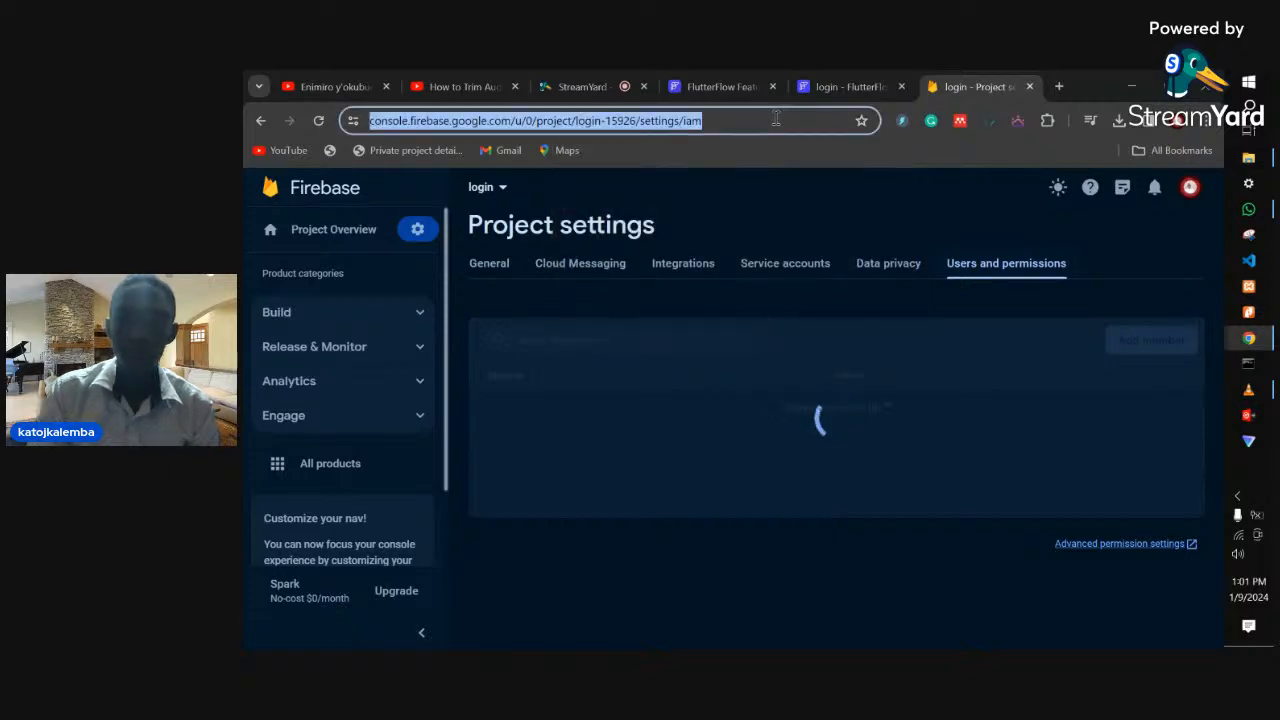
pyautogui.press('Return')
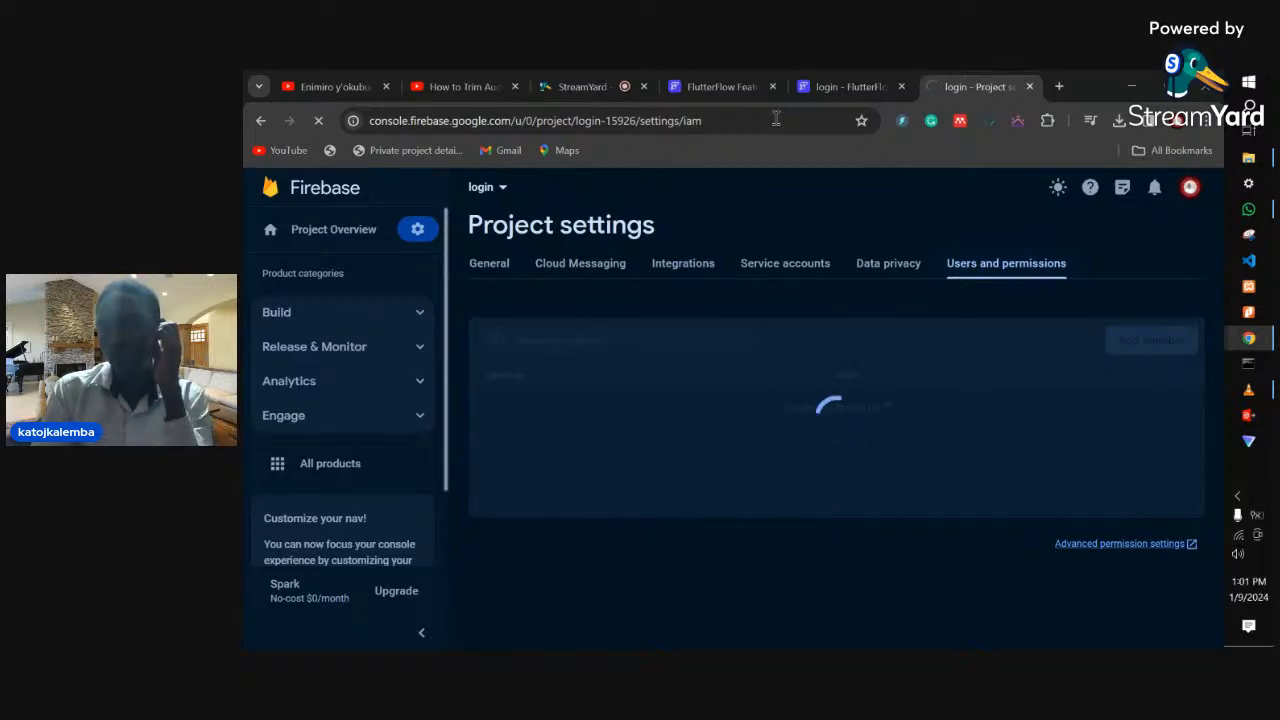
# - Exit the unresponsive Firebase page and load firebase.google.com in a new tab
pyautogui.click(858, 82)
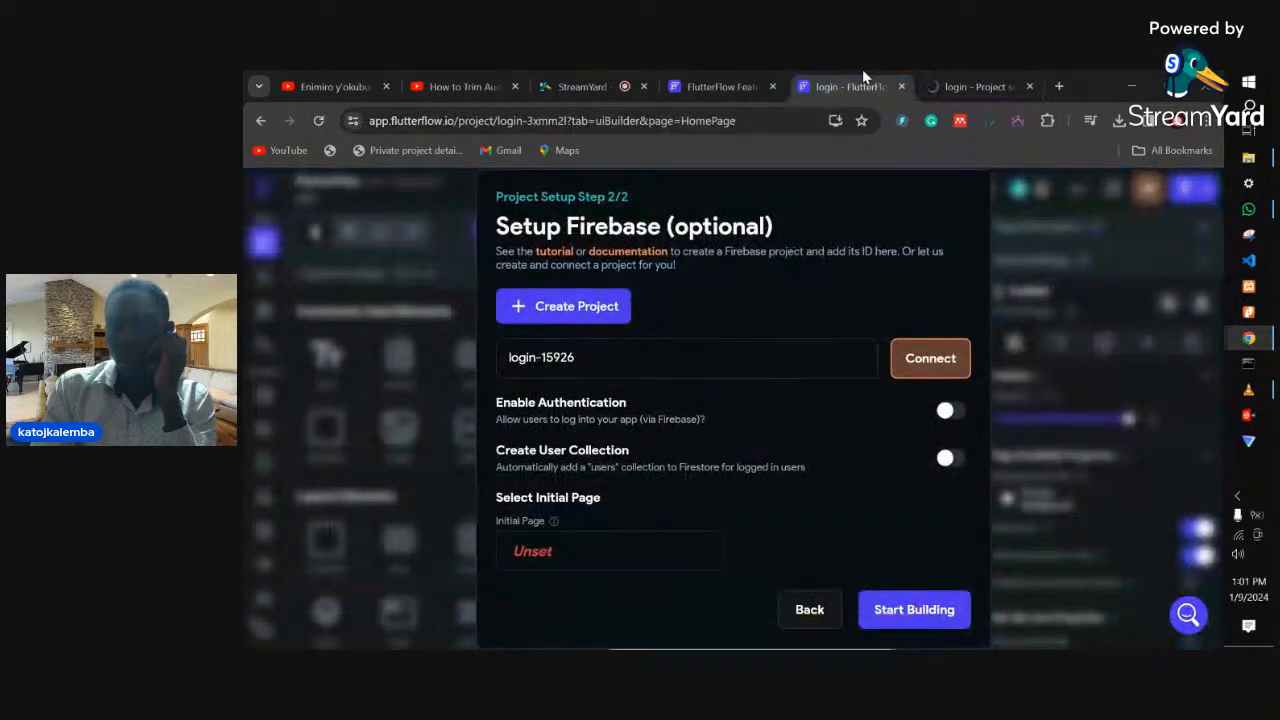
pyautogui.click(943, 82)
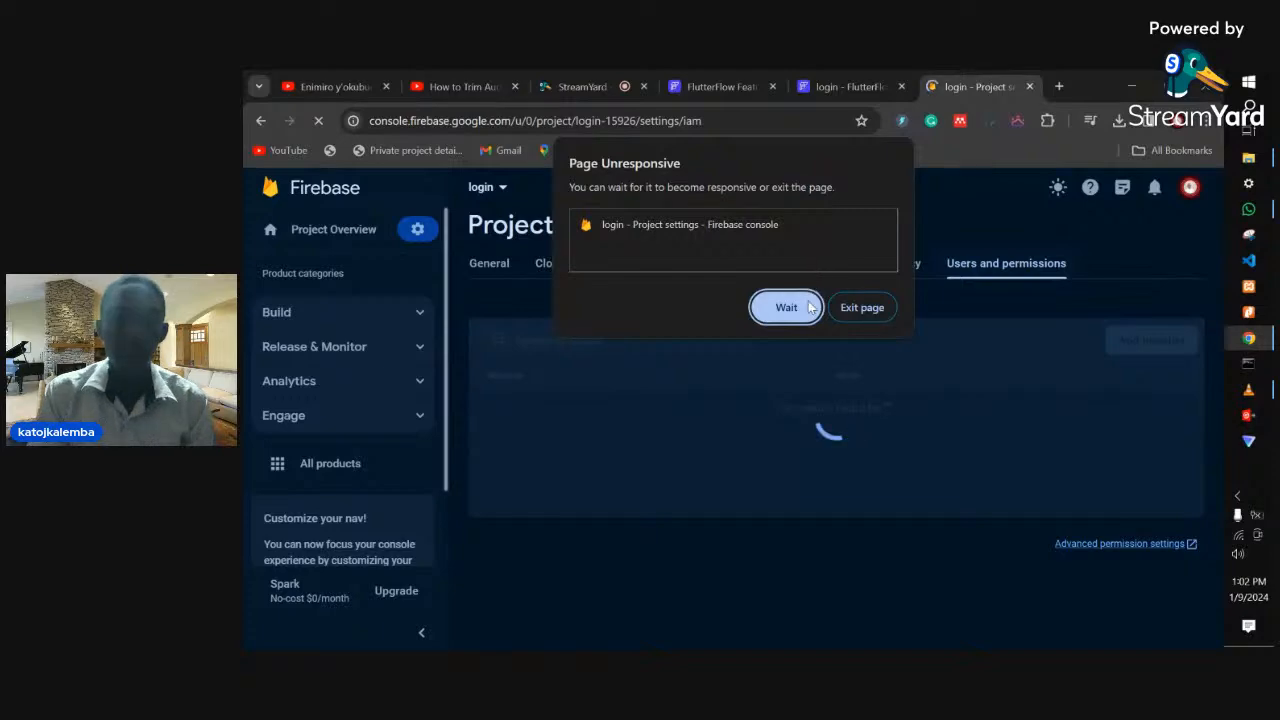
pyautogui.click(809, 308)
pyautogui.click(1059, 87)
pyautogui.write('firebase.google.com')
pyautogui.press('Return')
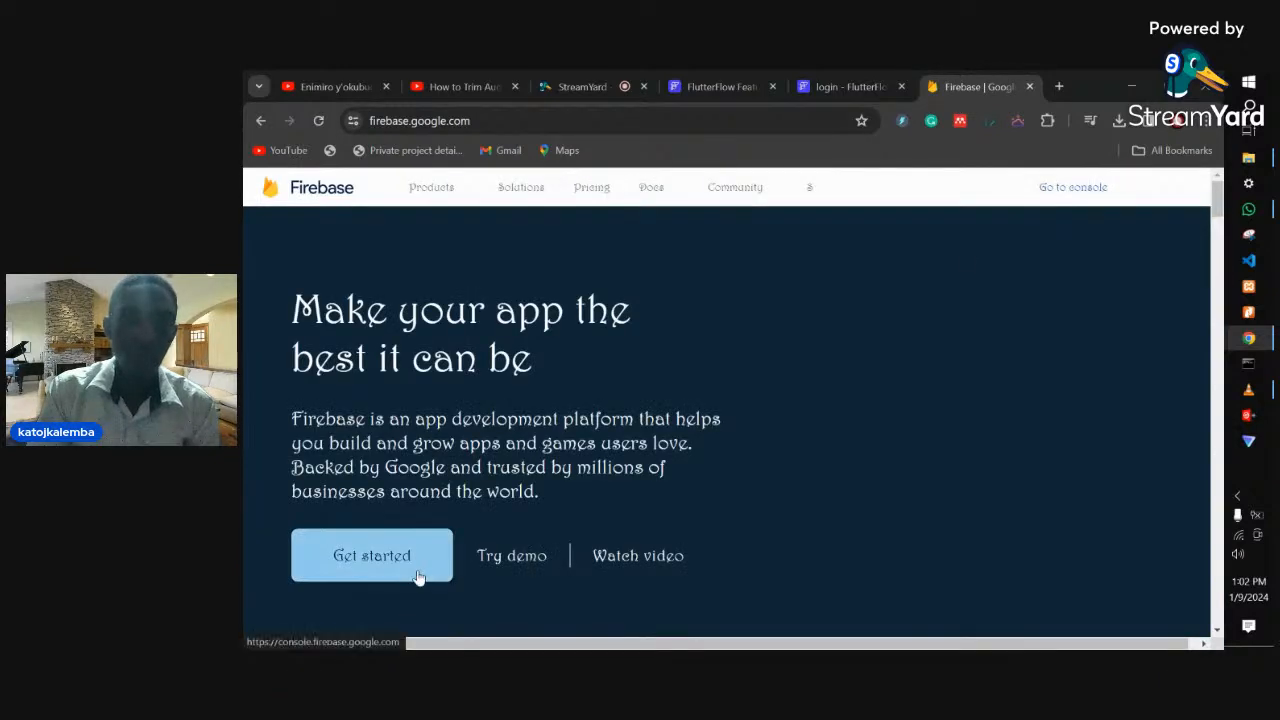
# - Go to the Firebase console, open the login project, and open its Project settings
pyautogui.click(1070, 190)
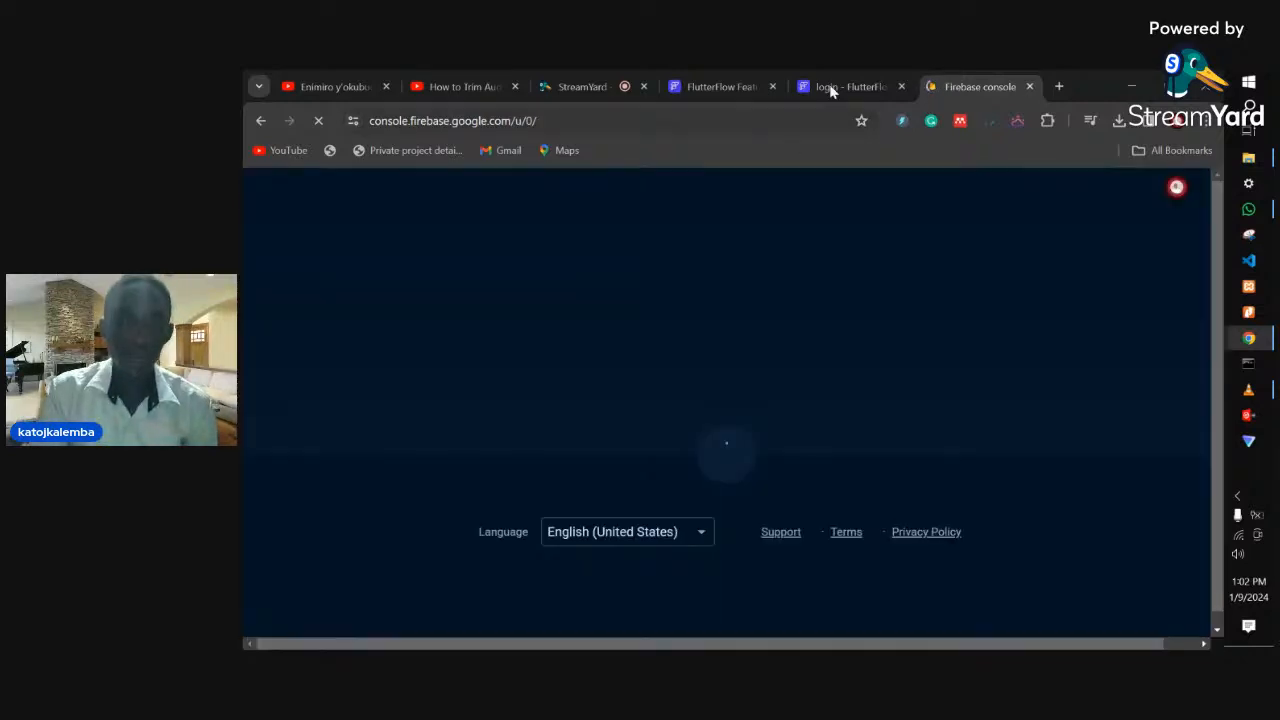
pyautogui.click(830, 87)
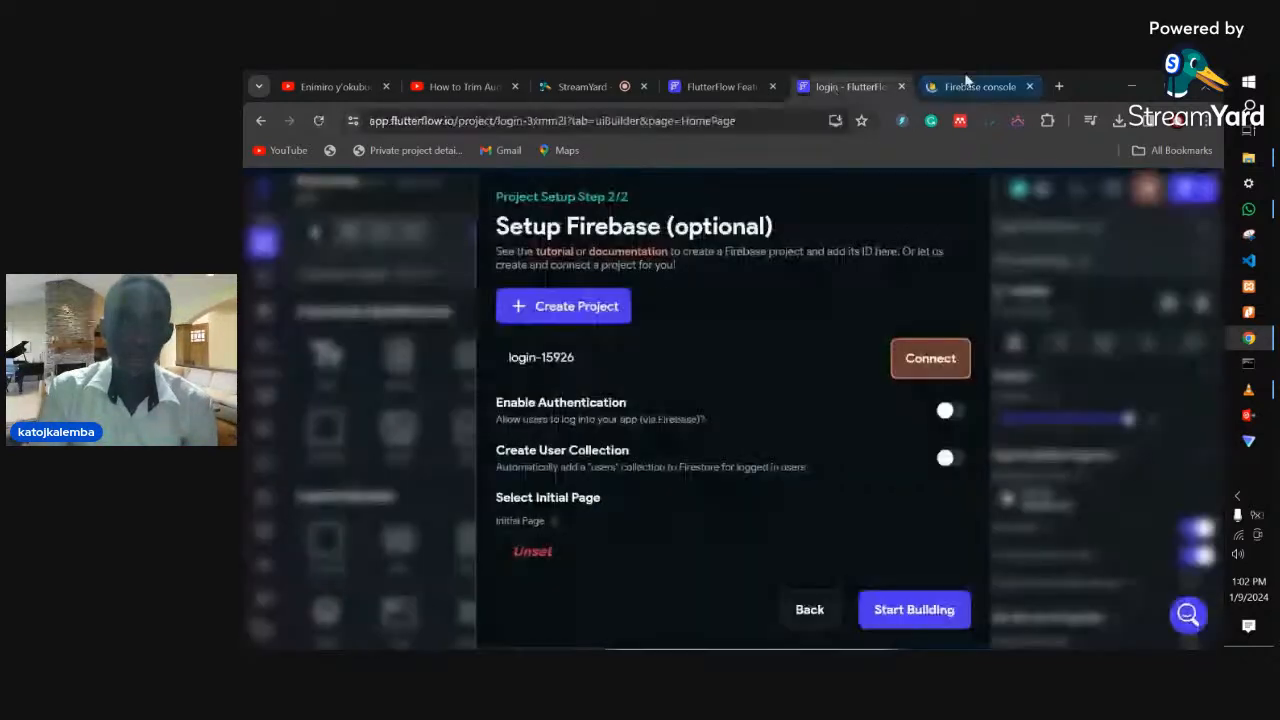
pyautogui.click(960, 86)
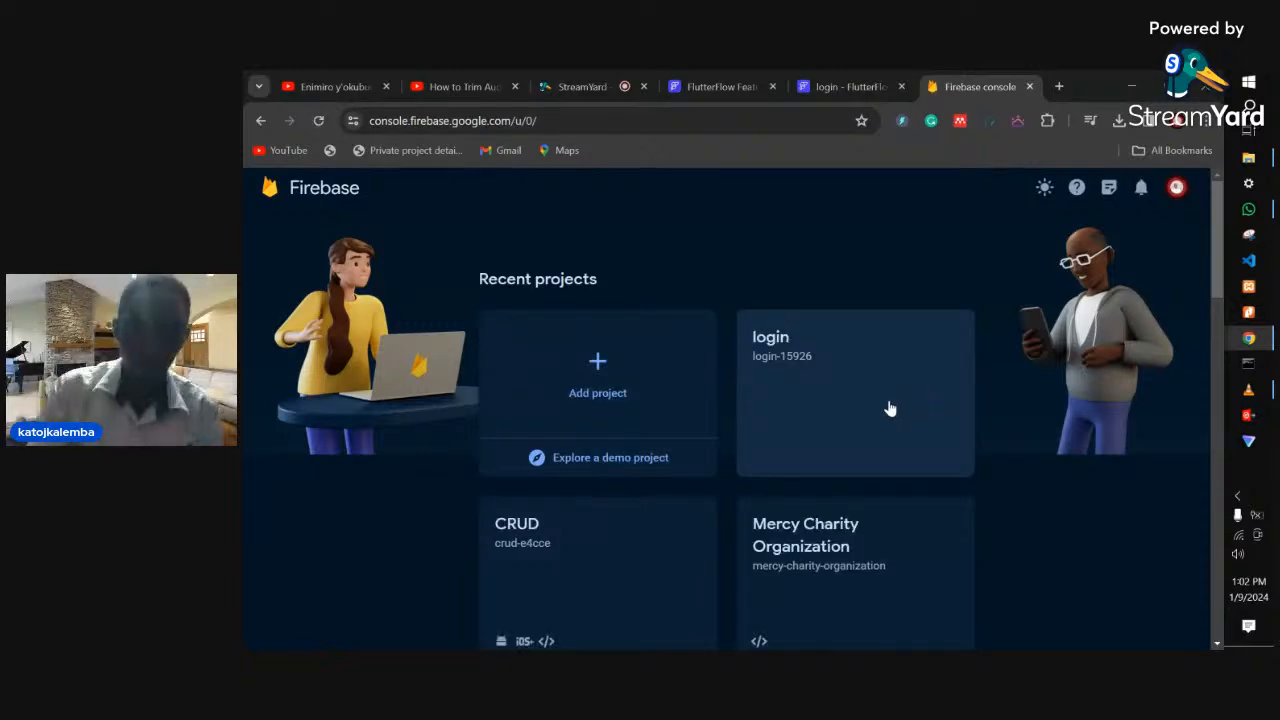
pyautogui.click(890, 406)
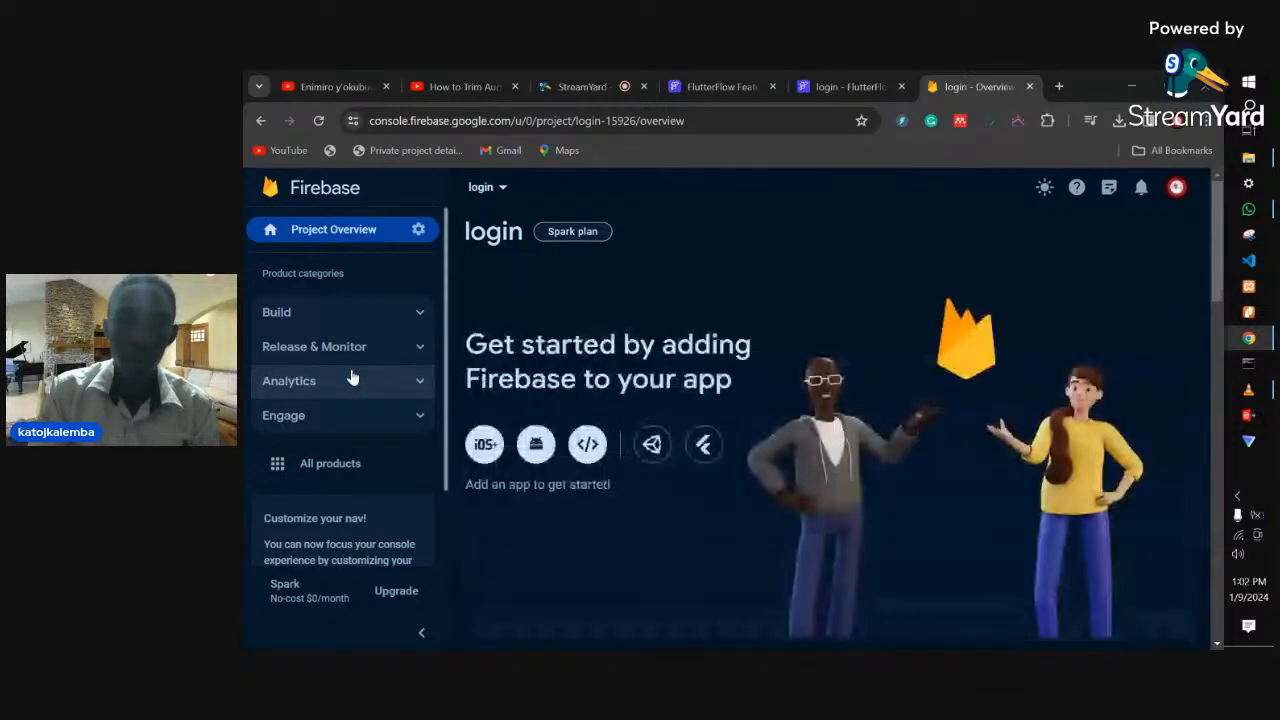
pyautogui.click(418, 229)
pyautogui.click(484, 238)
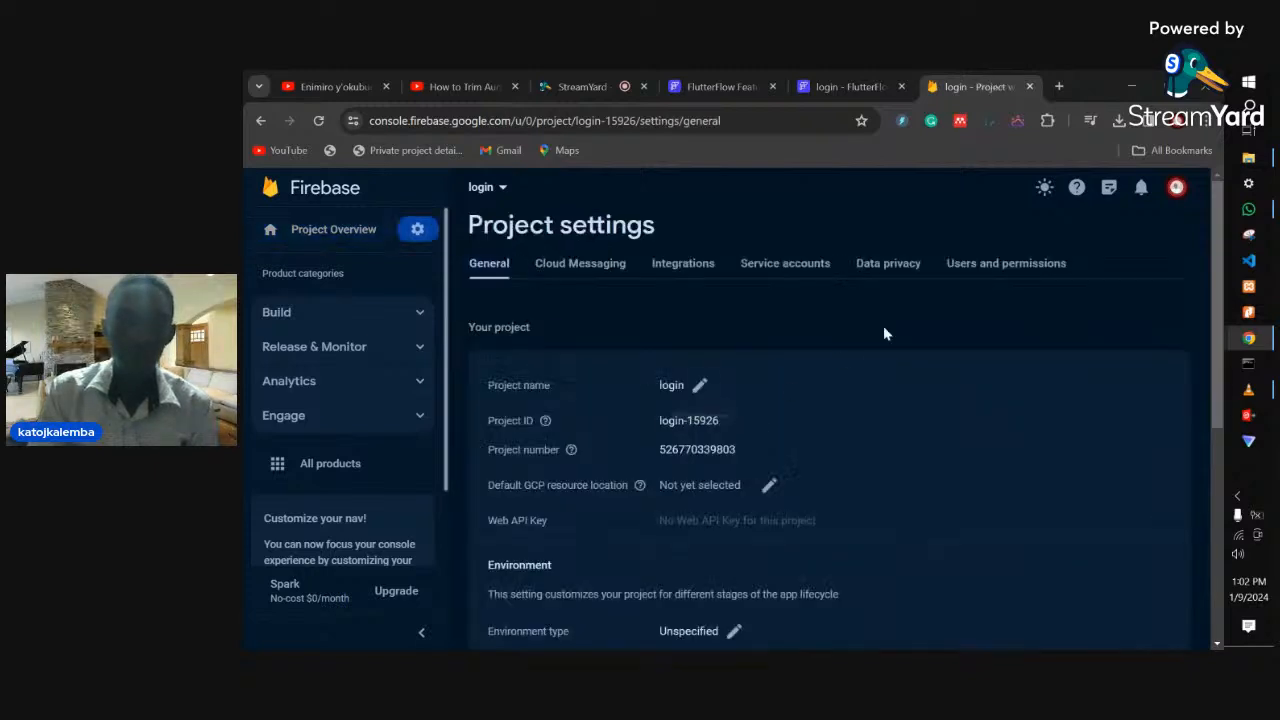
# - Add FlutterFlow's service account e-mail as an Editor member of the login project
pyautogui.click(1018, 263)
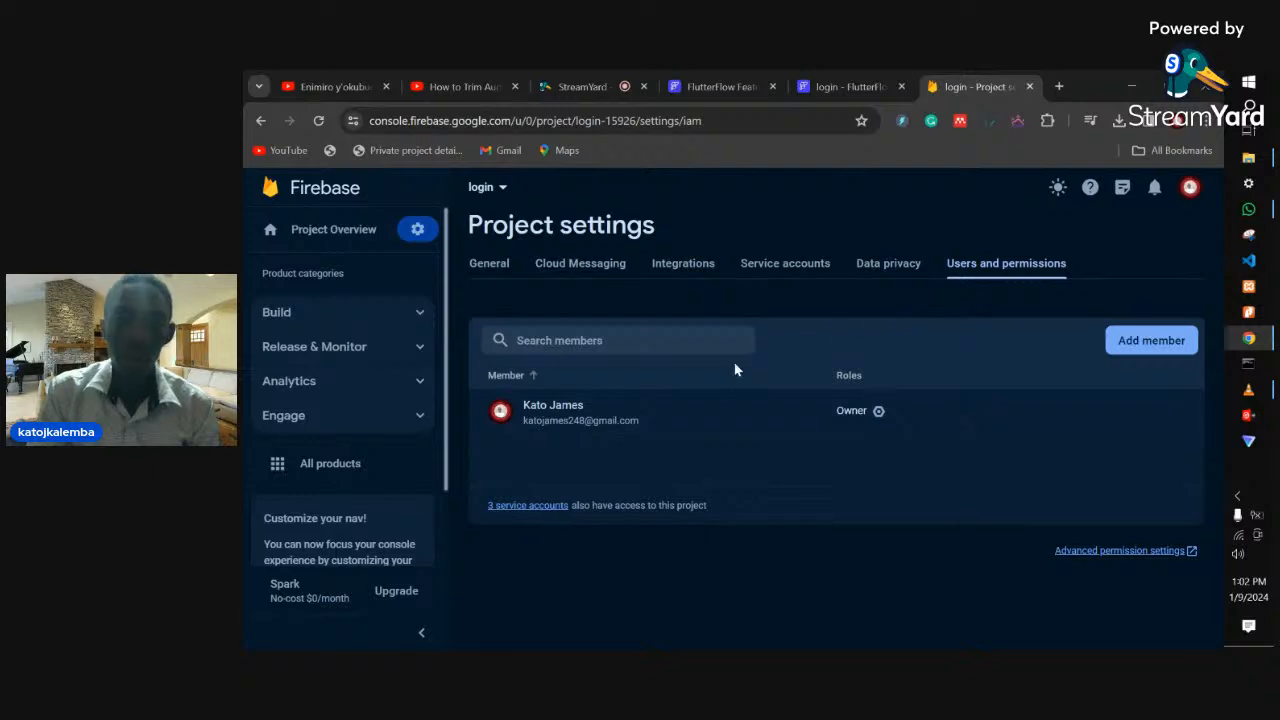
pyautogui.click(1133, 341)
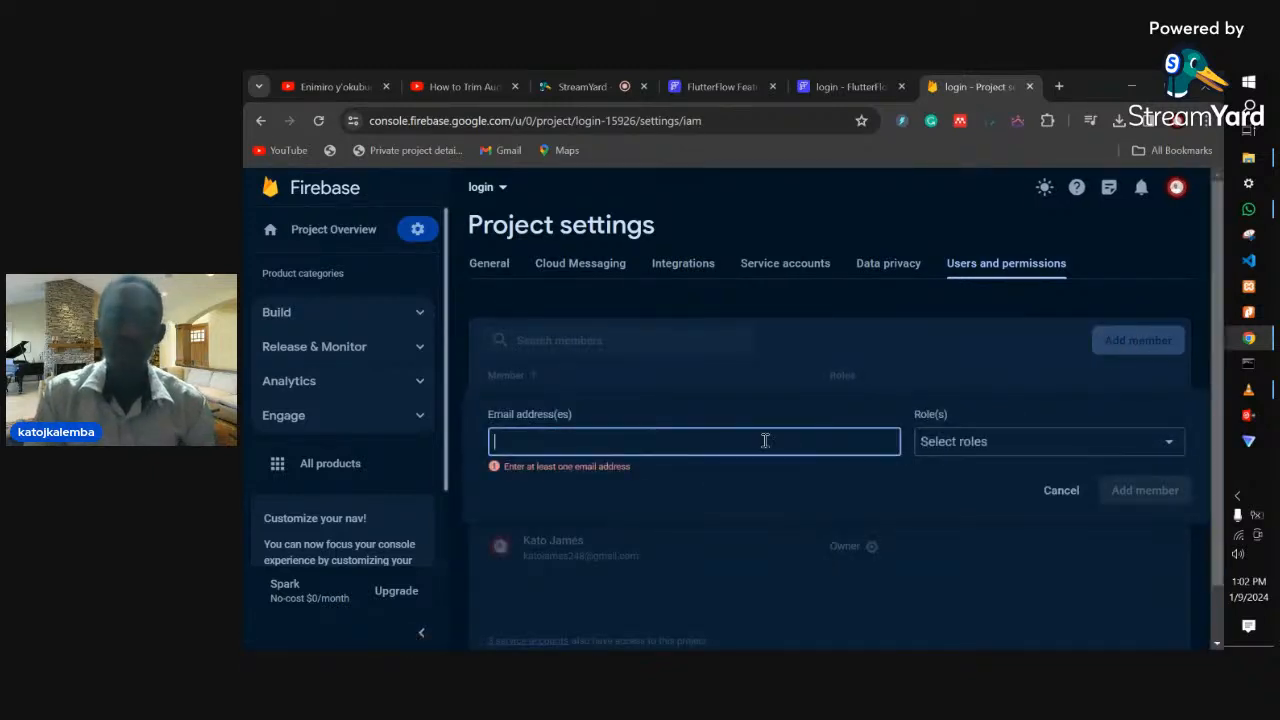
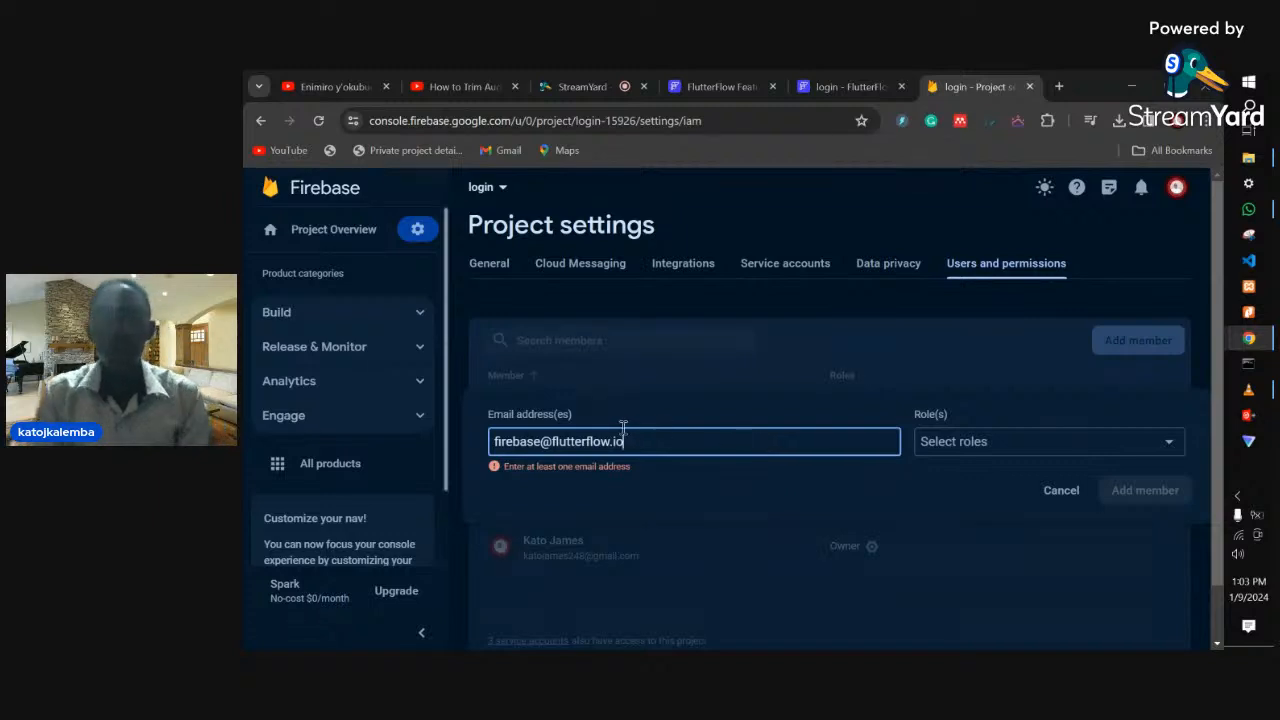
pyautogui.click(968, 453)
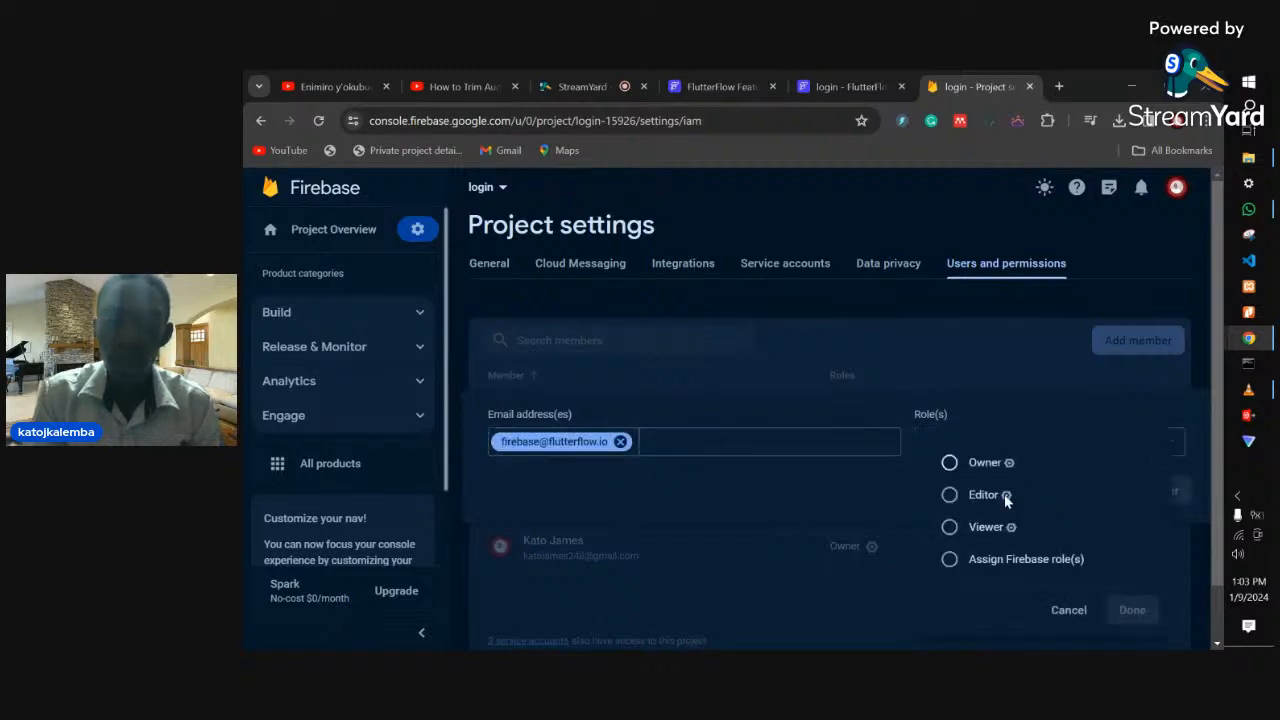
pyautogui.click(978, 497)
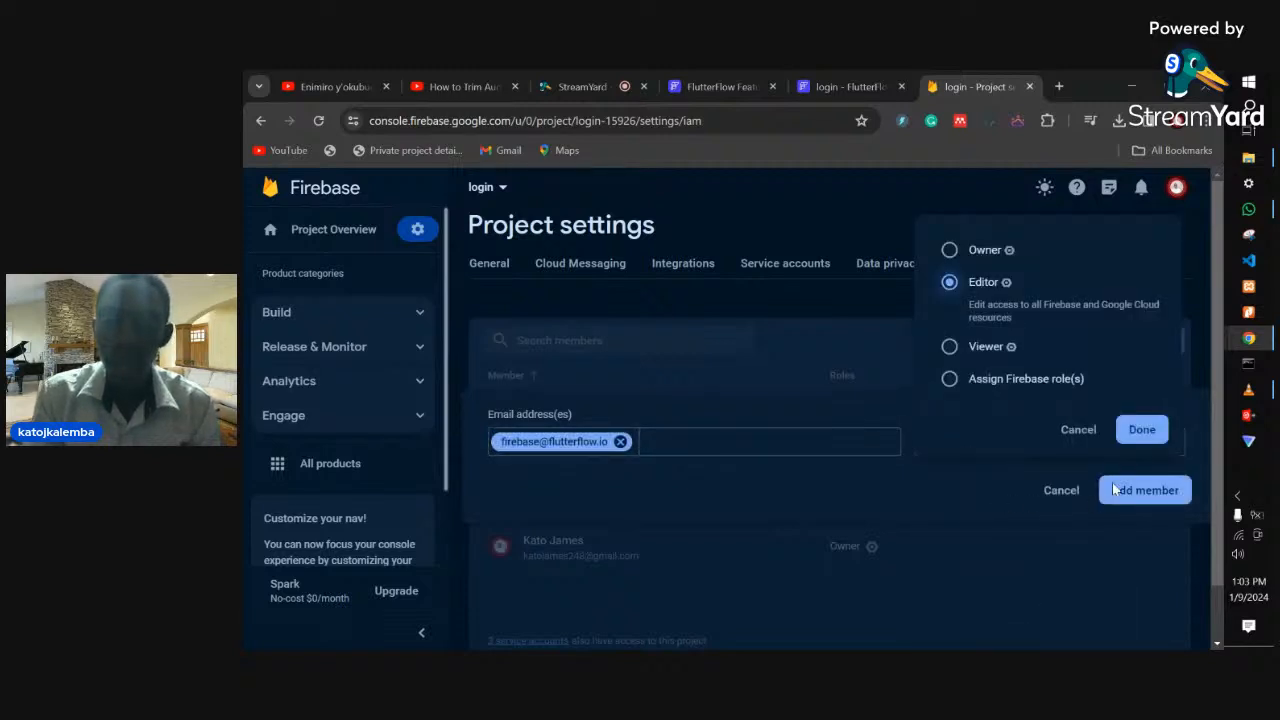
pyautogui.click(1142, 429)
pyautogui.click(1150, 490)
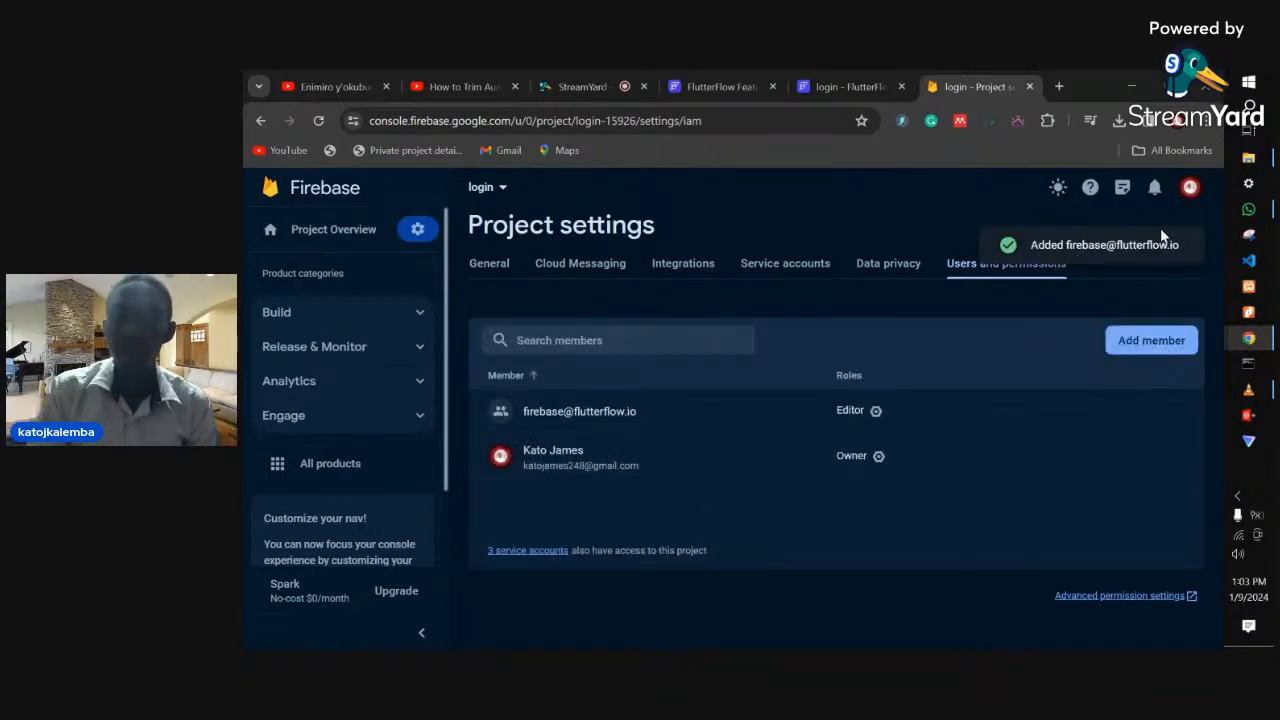
pyautogui.click(850, 86)
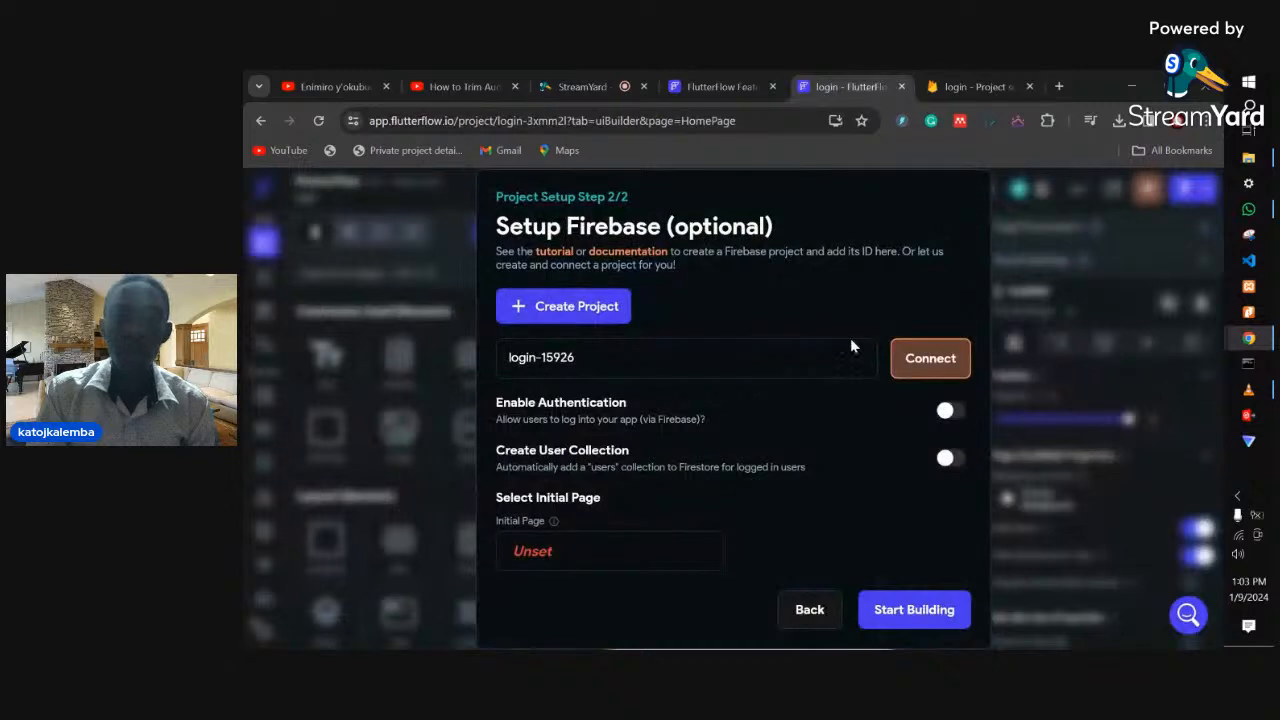
# - Connect Firebase project login-15926 and start auto-generating config files for com.mycompany.login
pyautogui.click(929, 358)
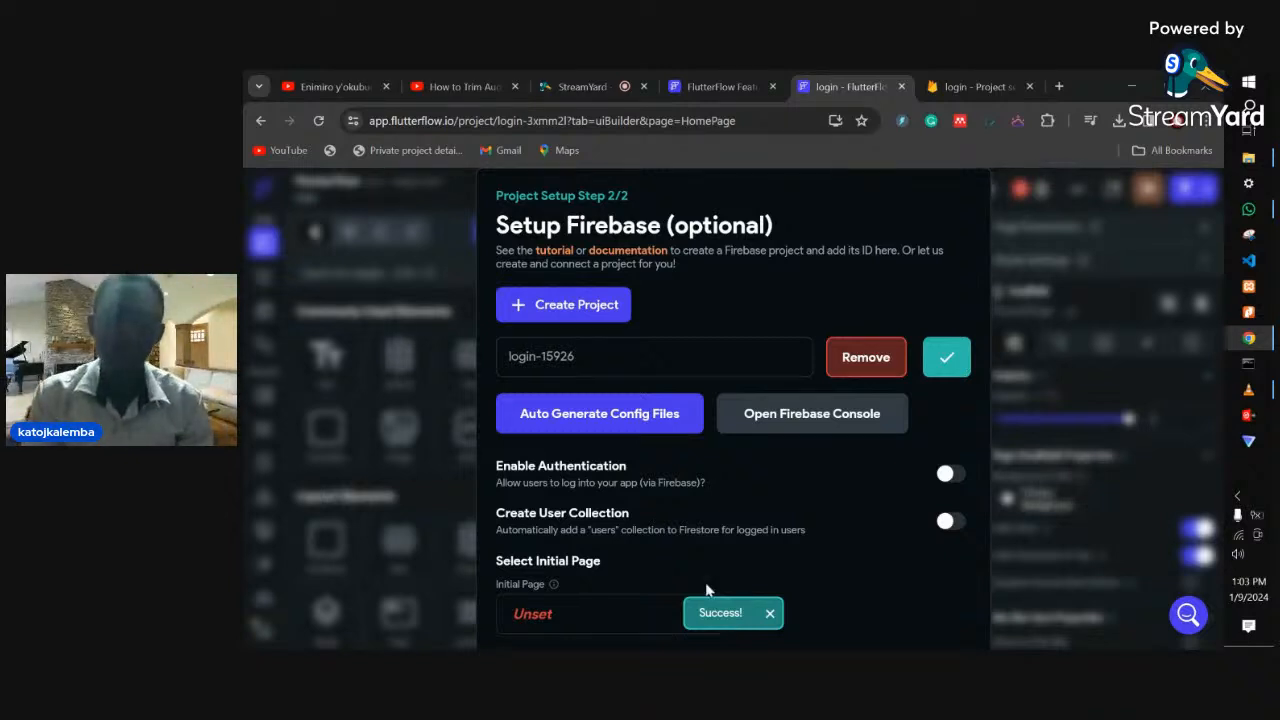
pyautogui.click(583, 418)
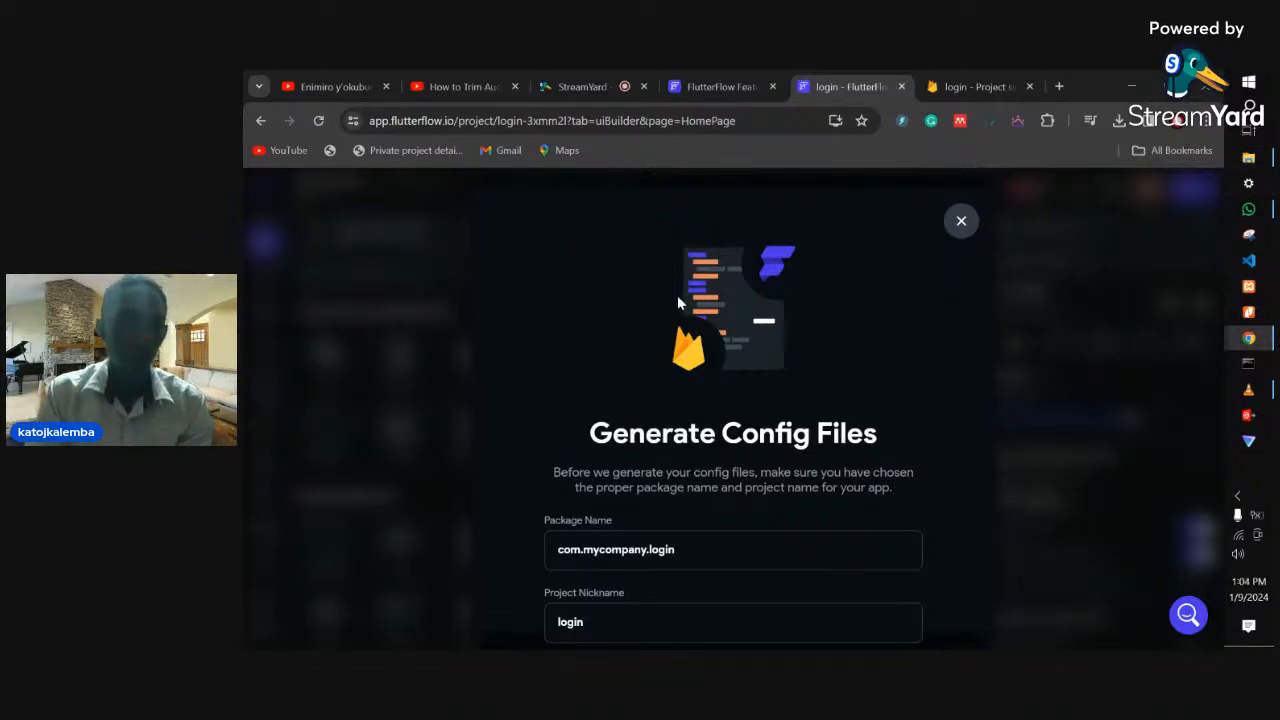
# - Shrink the browser zoom to 80% and generate the Firebase config files
pyautogui.click(1206, 121)
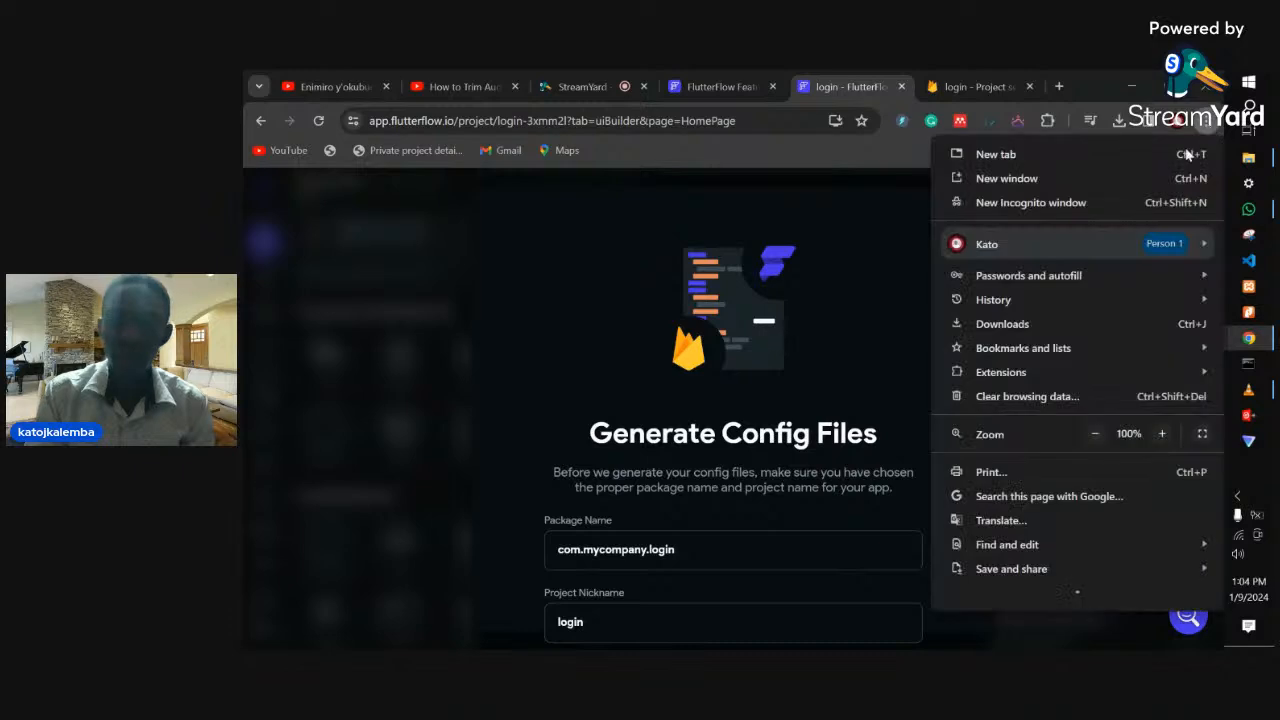
pyautogui.click(1096, 433)
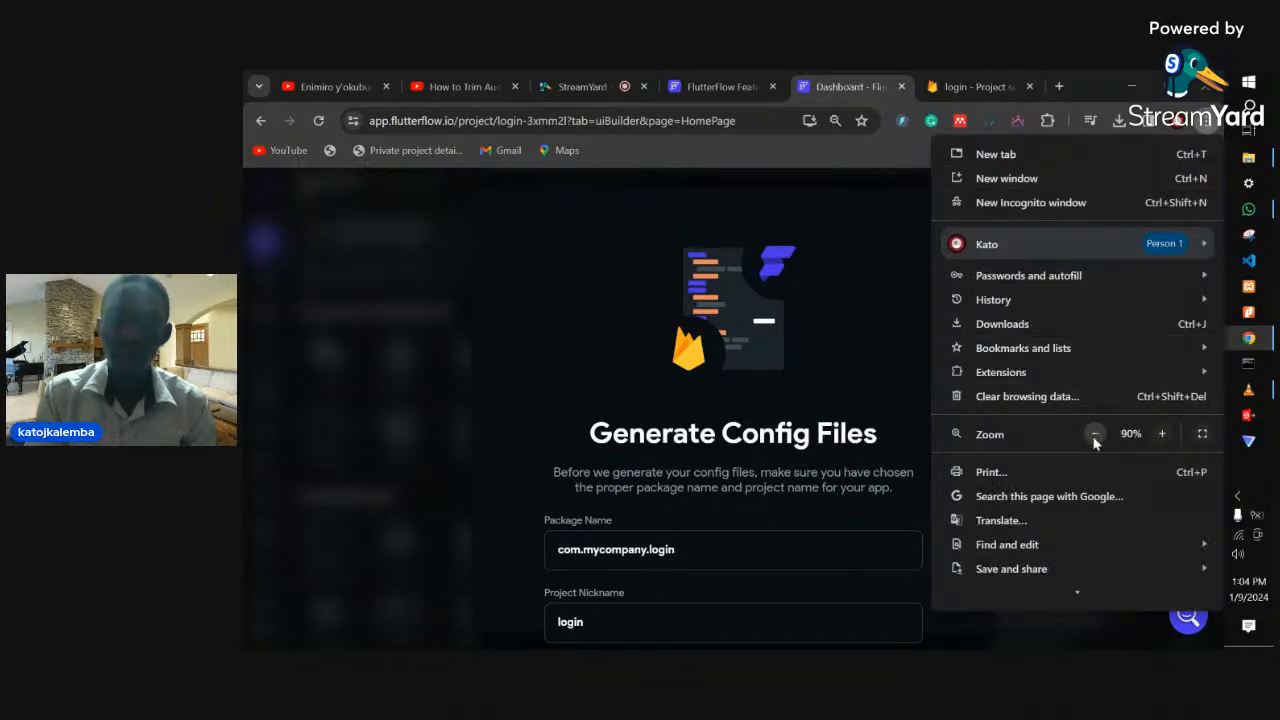
pyautogui.click(1096, 433)
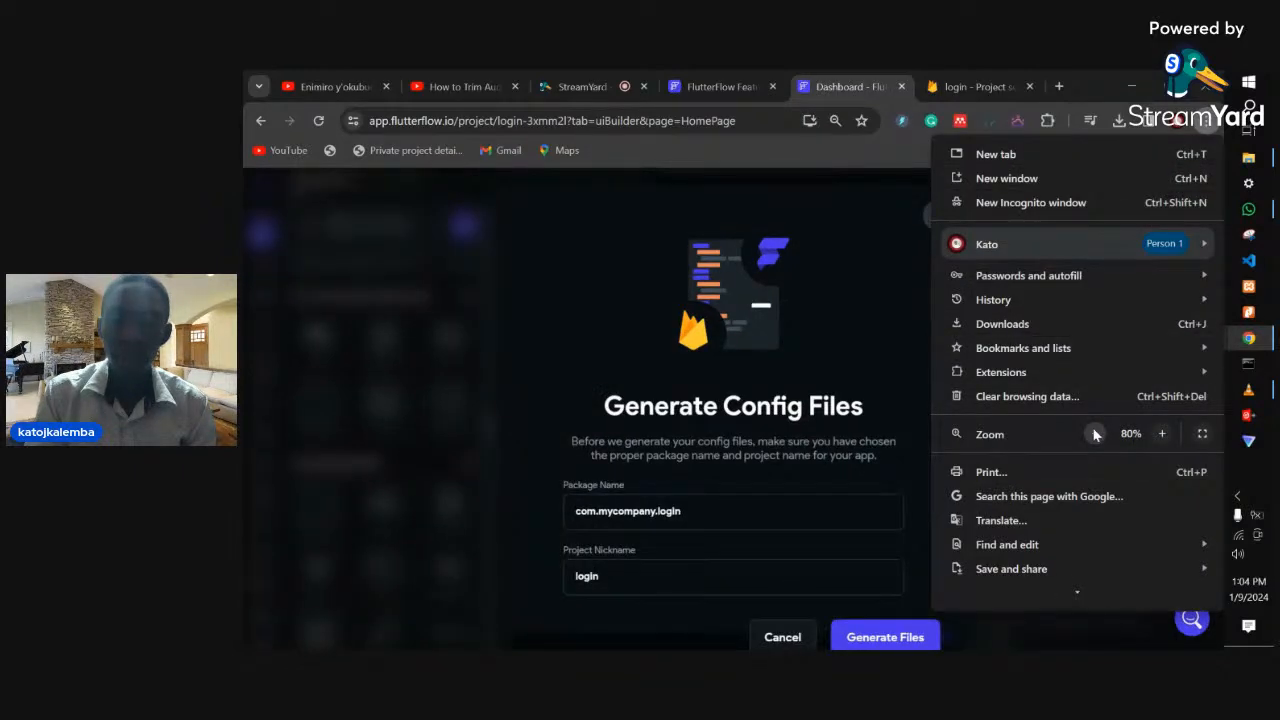
pyautogui.click(1096, 433)
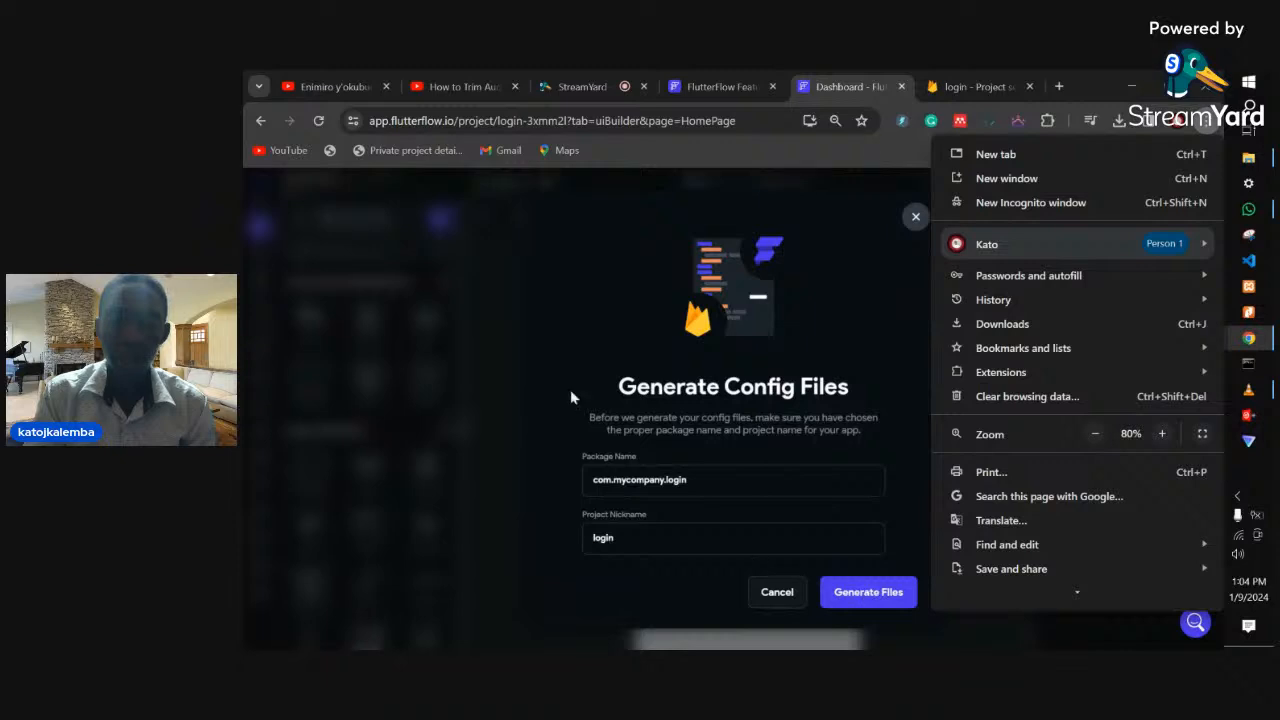
pyautogui.click(868, 592)
pyautogui.click(868, 592)
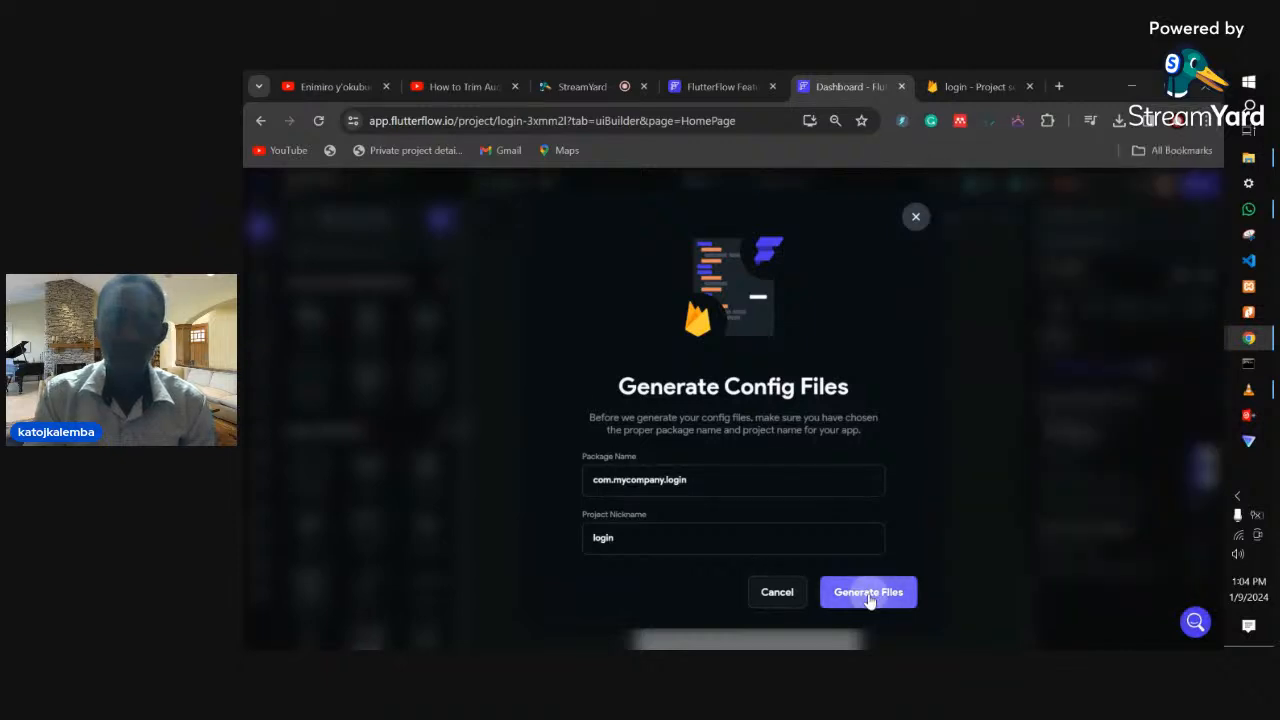
# - Restore the browser zoom to 100% while the files generate
pyautogui.click(1207, 120)
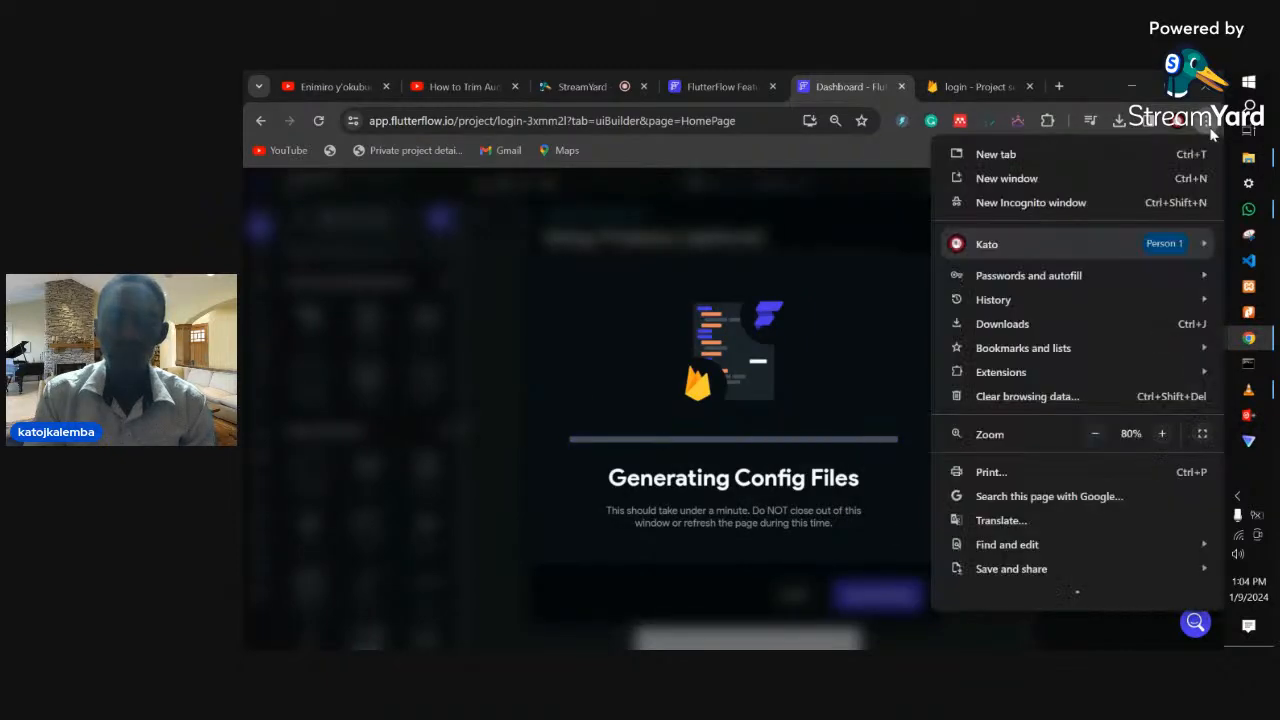
pyautogui.click(1163, 434)
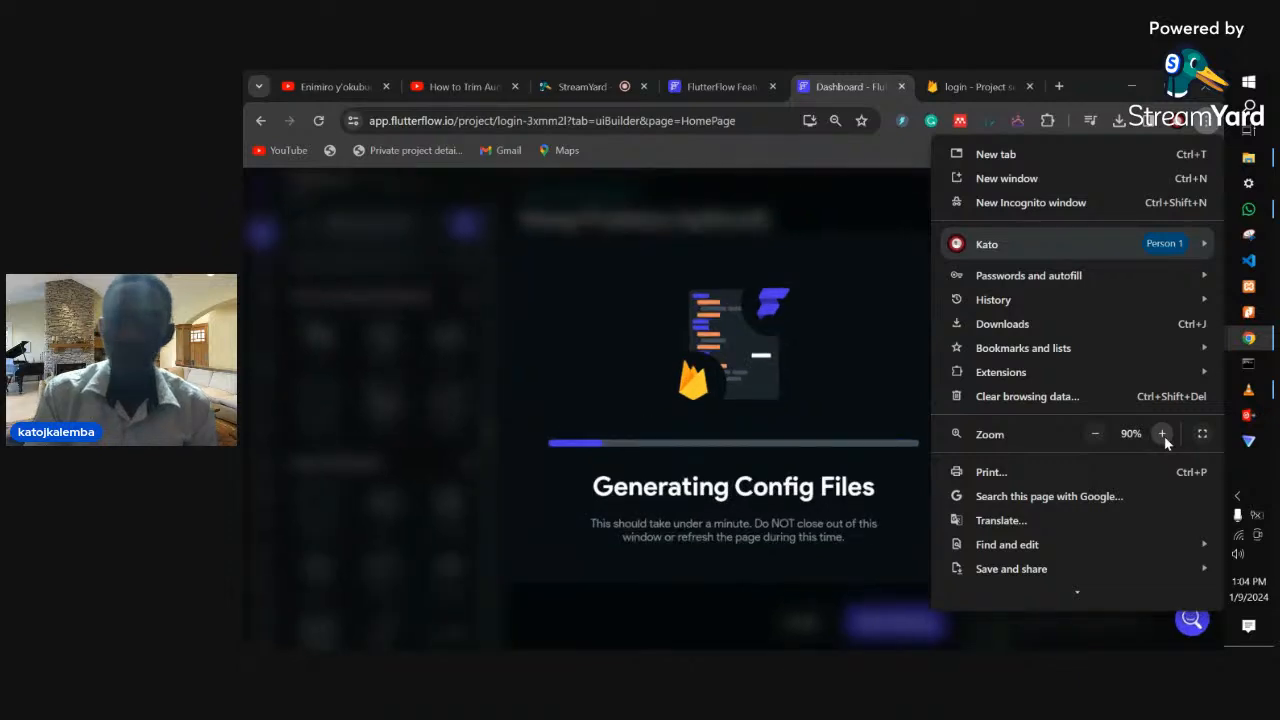
pyautogui.click(1163, 434)
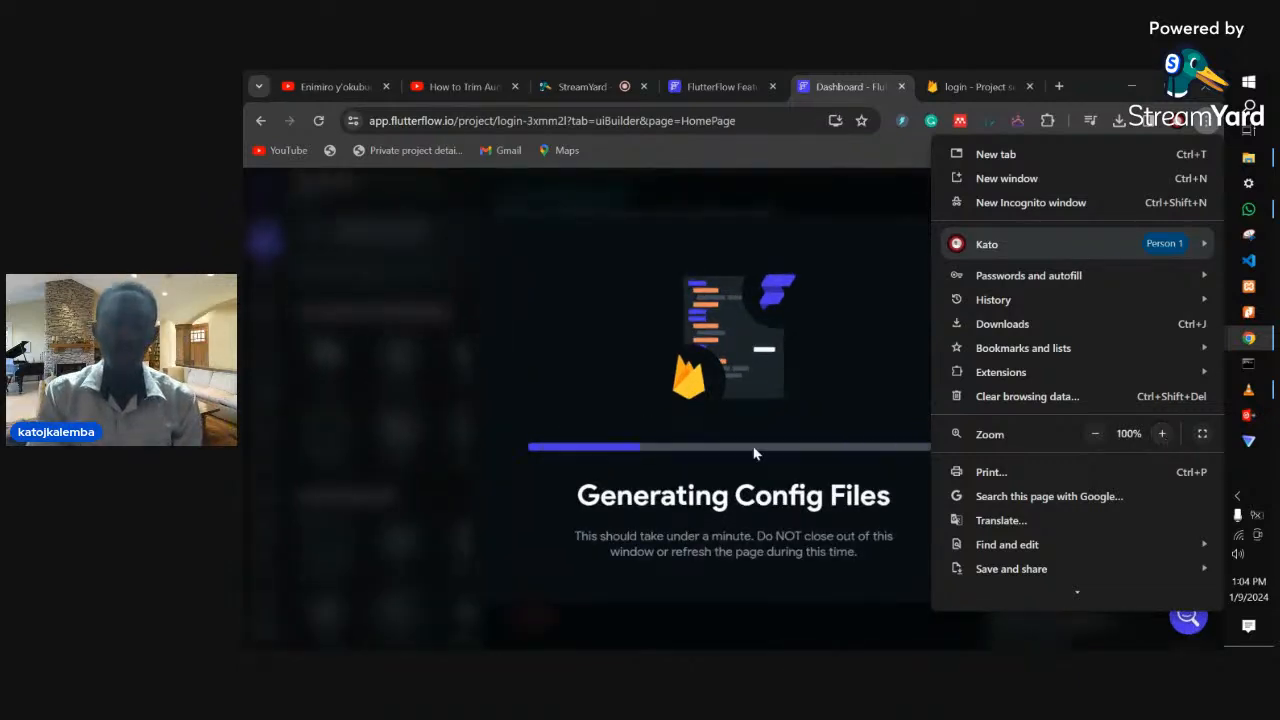
pyautogui.click(523, 349)
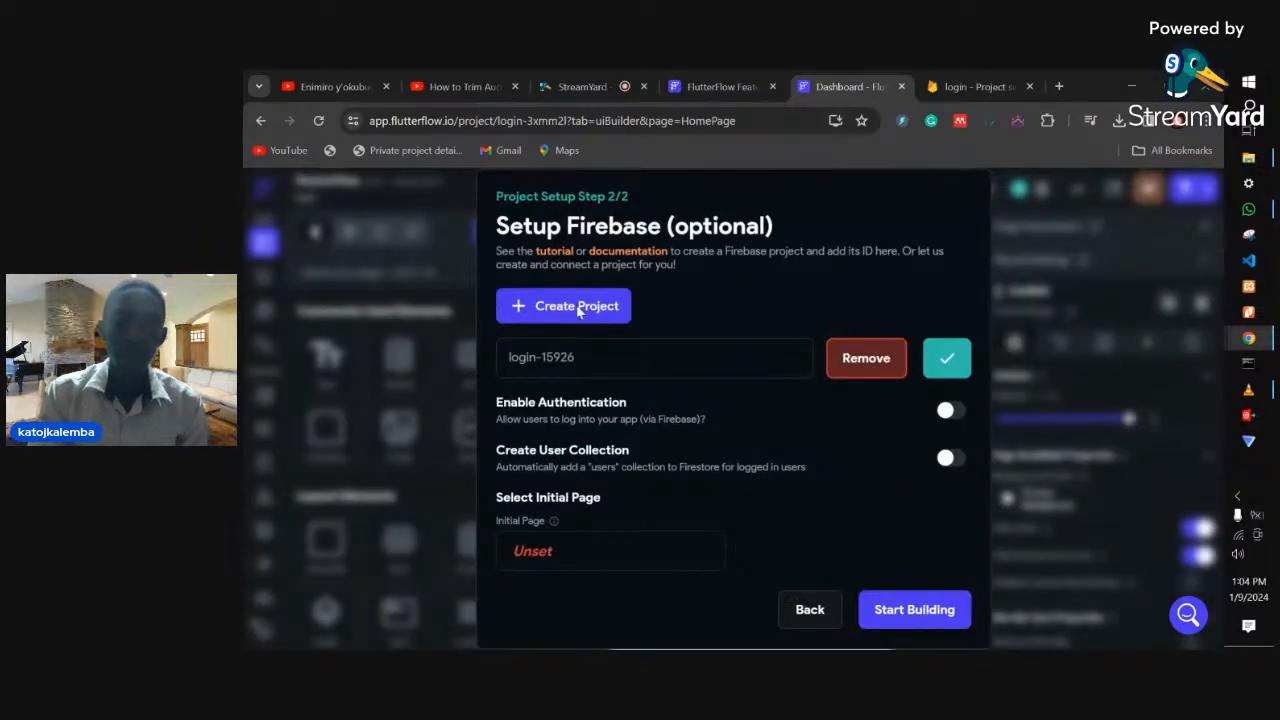
# - Enable Authentication and Create User Collection, then open the builder on HomePage
pyautogui.click(945, 410)
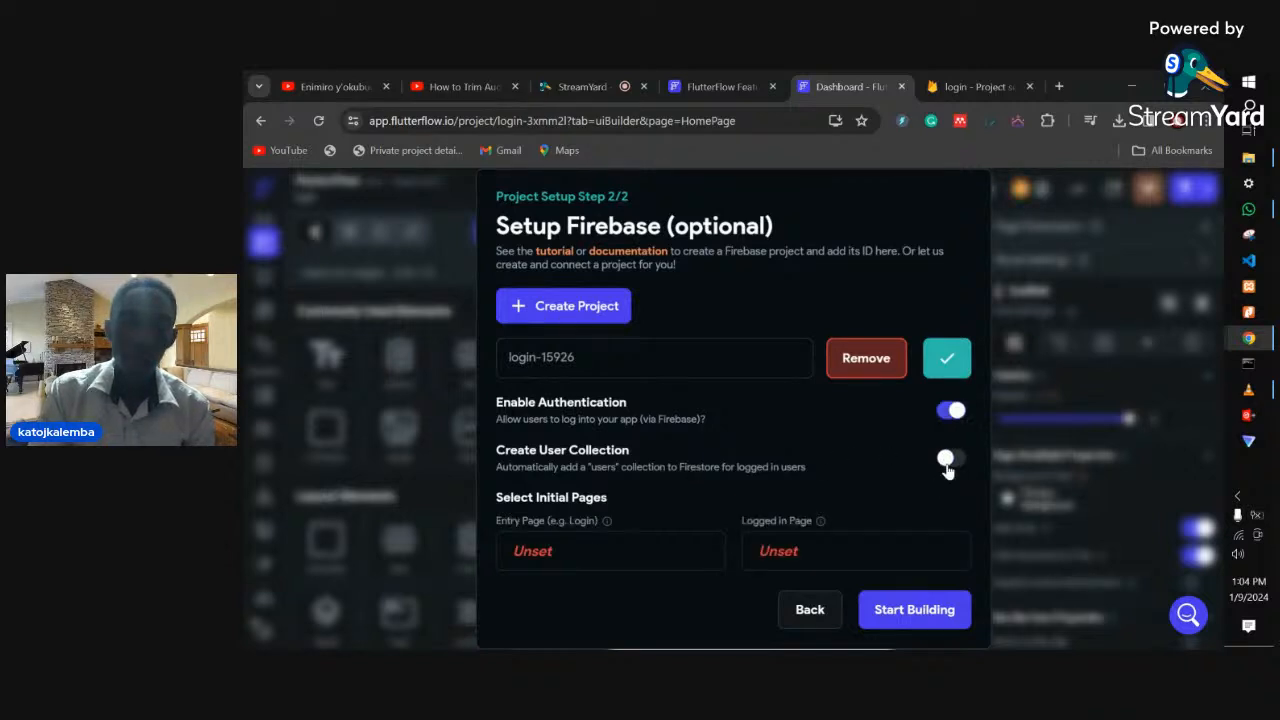
pyautogui.click(948, 462)
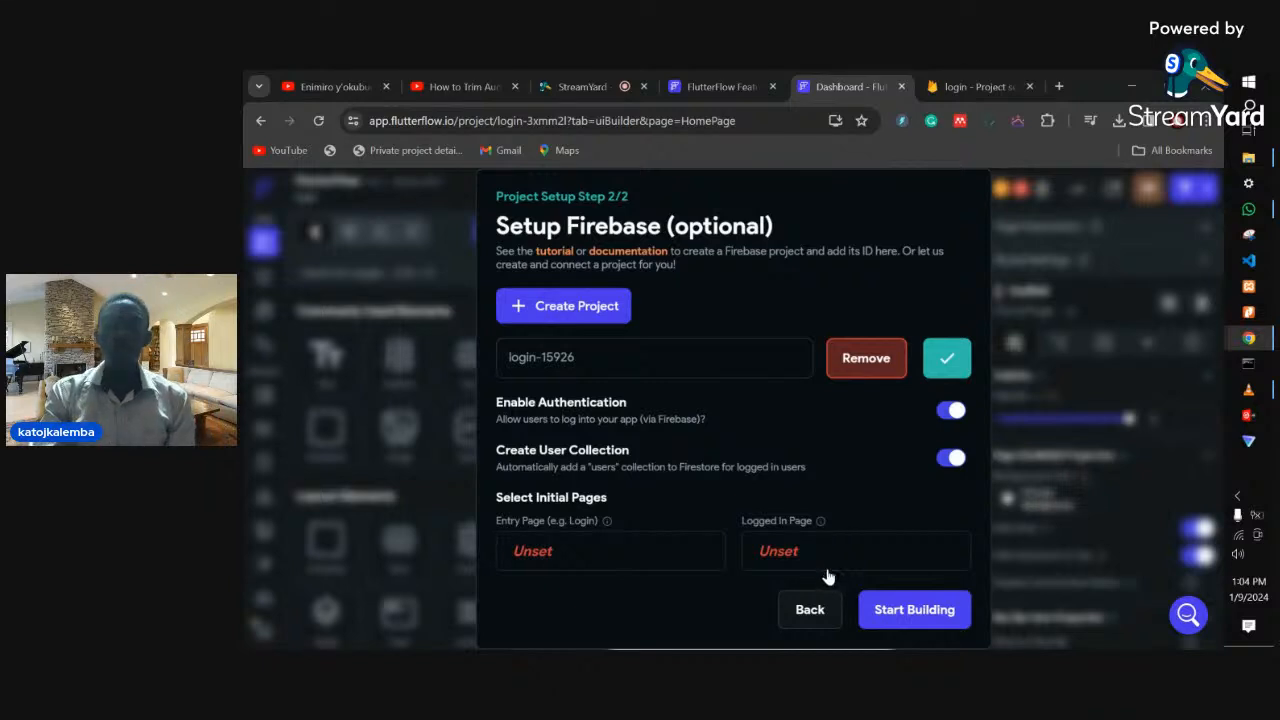
pyautogui.click(903, 628)
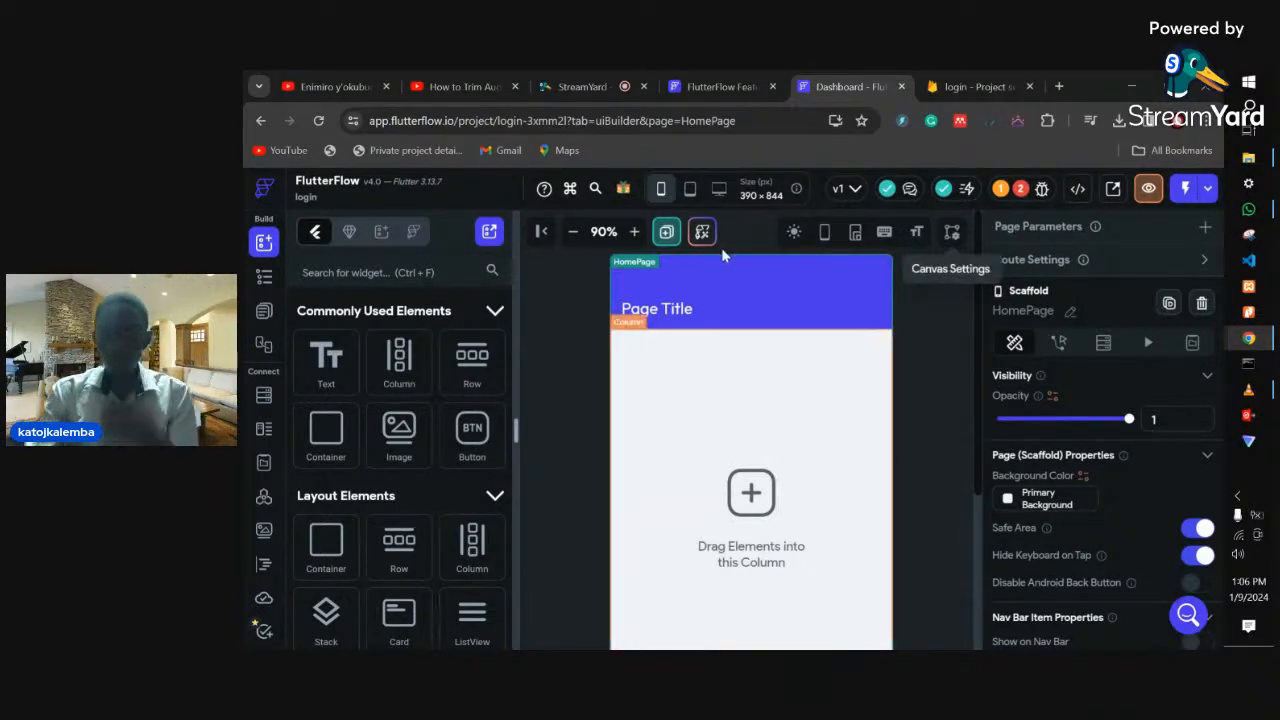
pyautogui.click(662, 190)
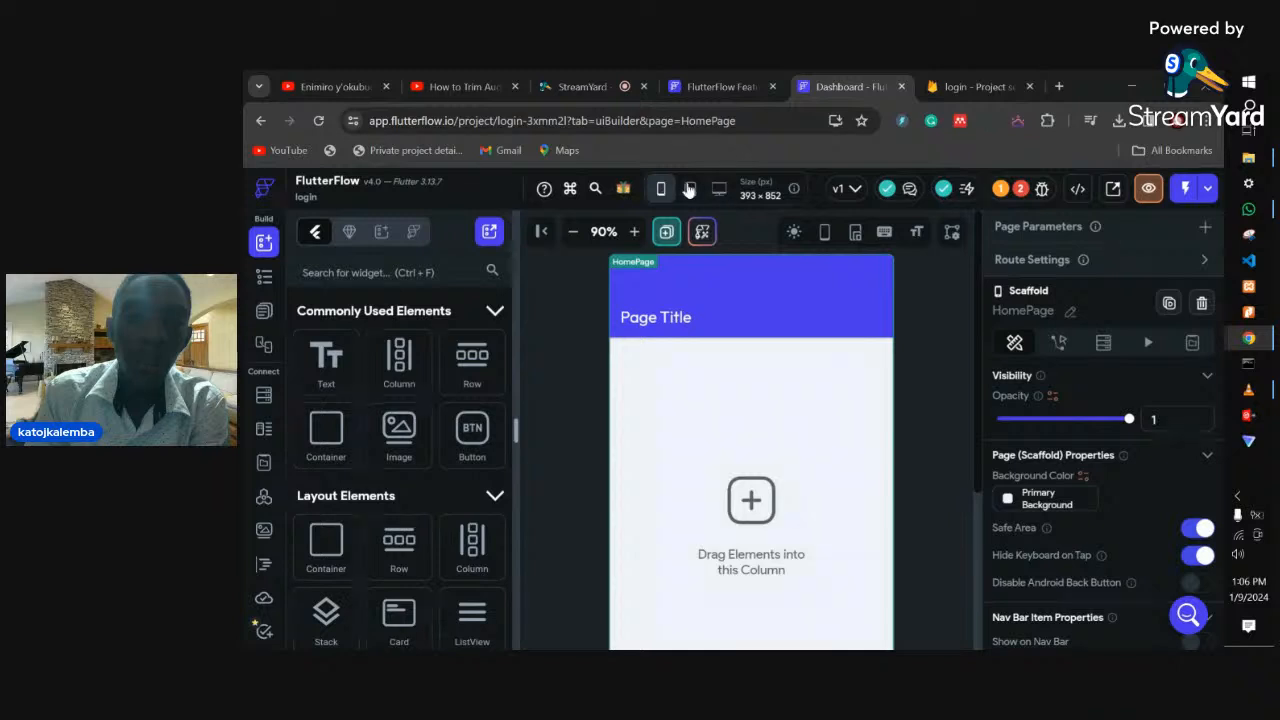
pyautogui.click(689, 190)
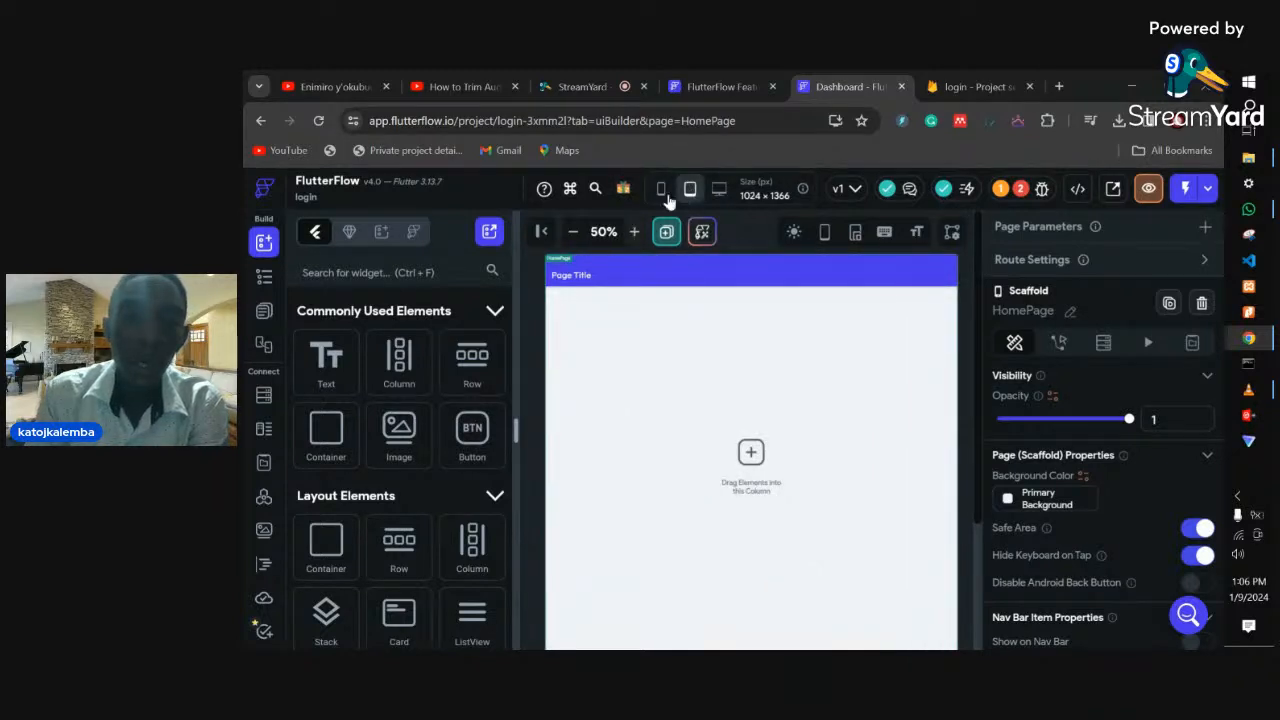
pyautogui.click(660, 190)
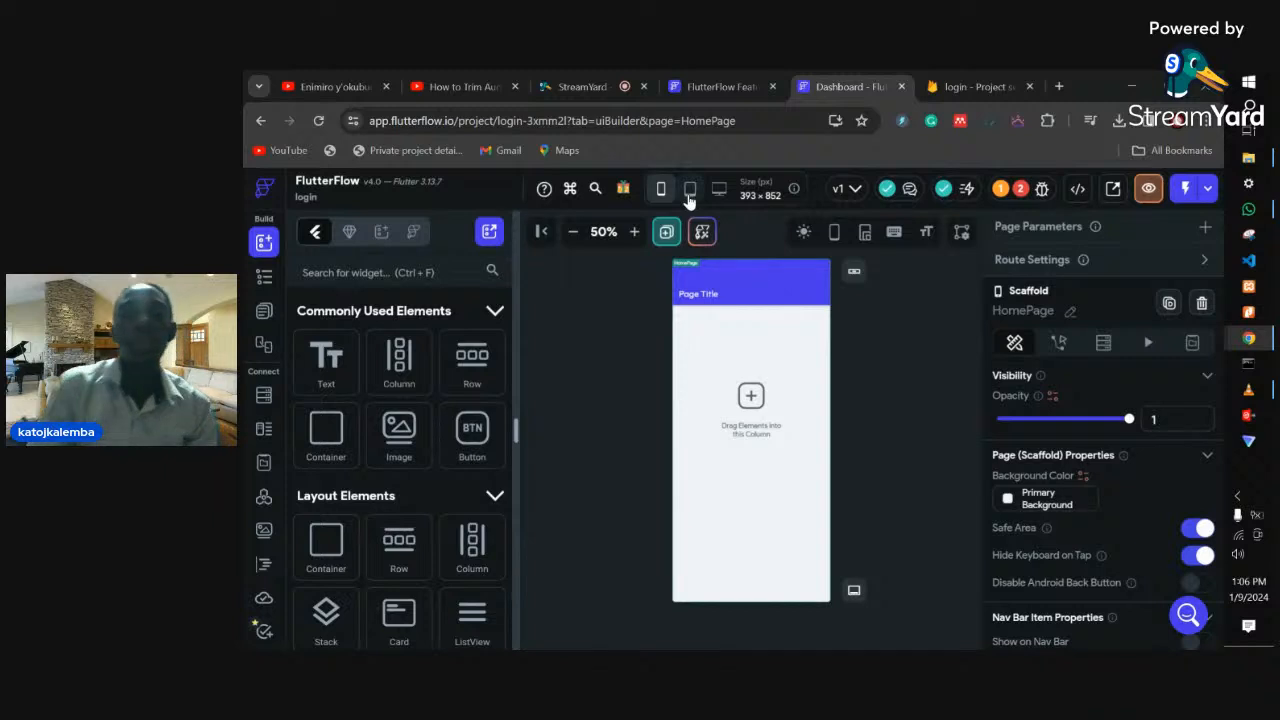
pyautogui.click(689, 190)
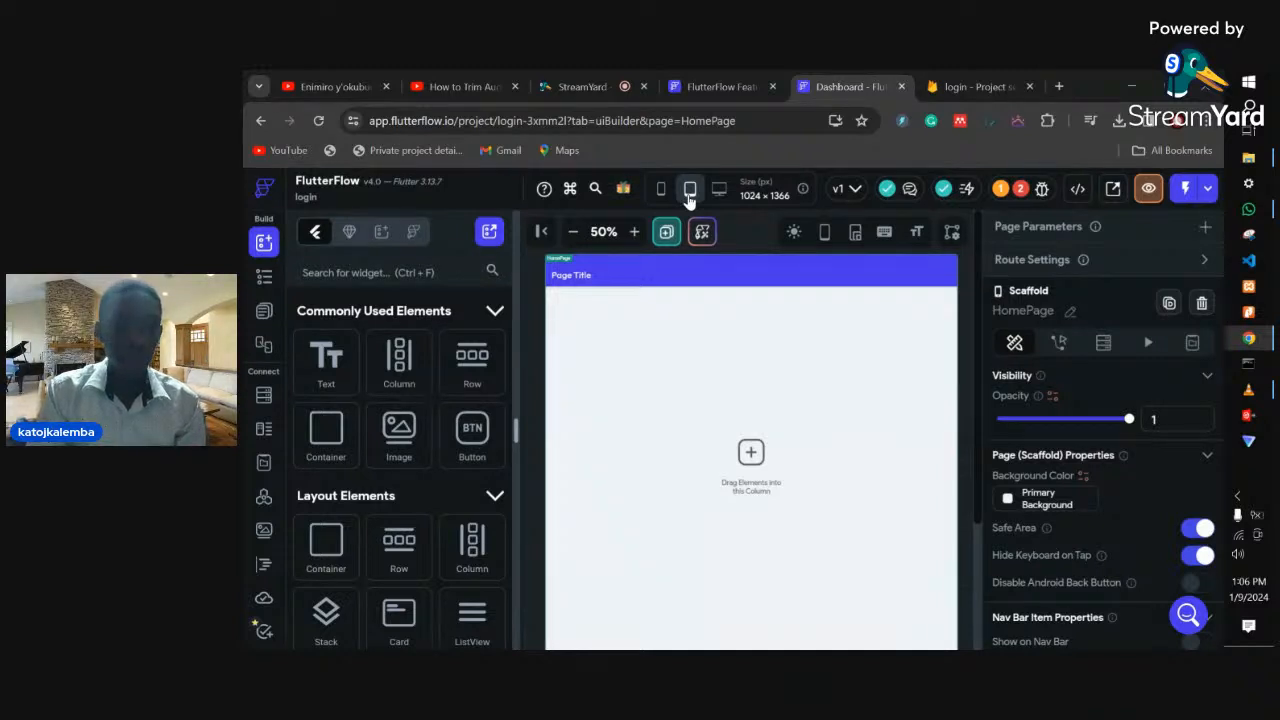
pyautogui.click(719, 190)
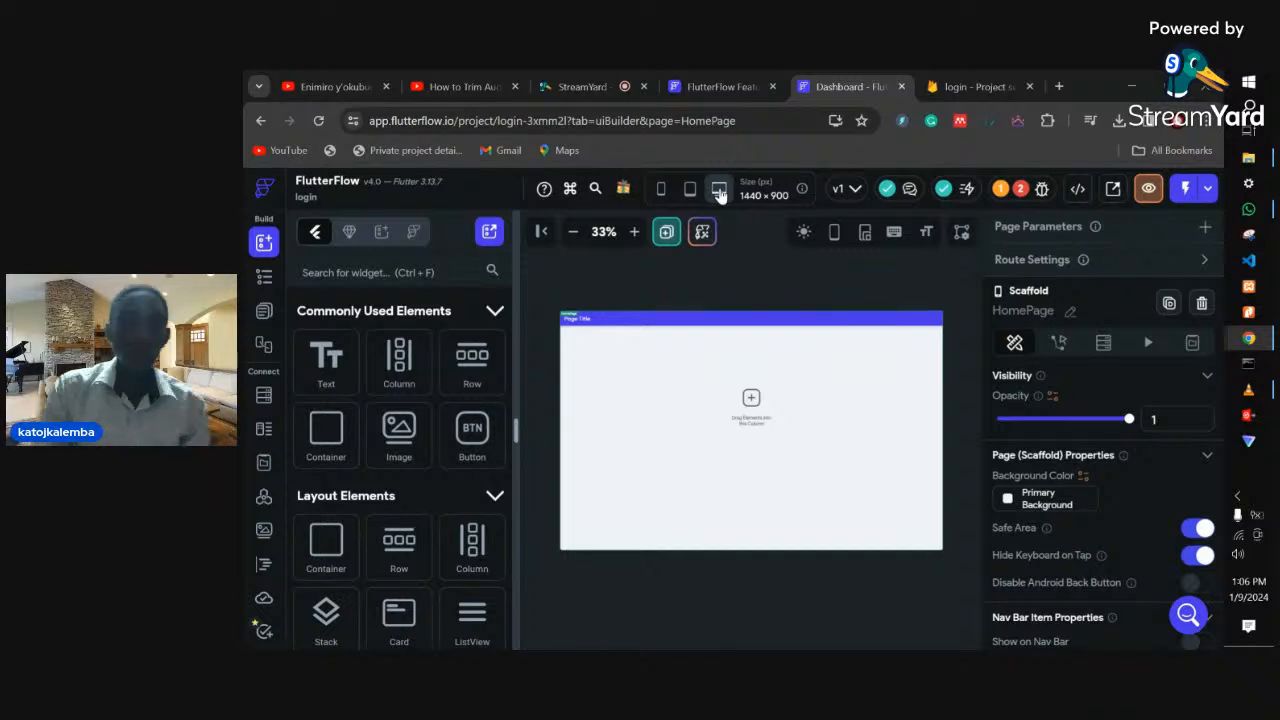
pyautogui.click(661, 189)
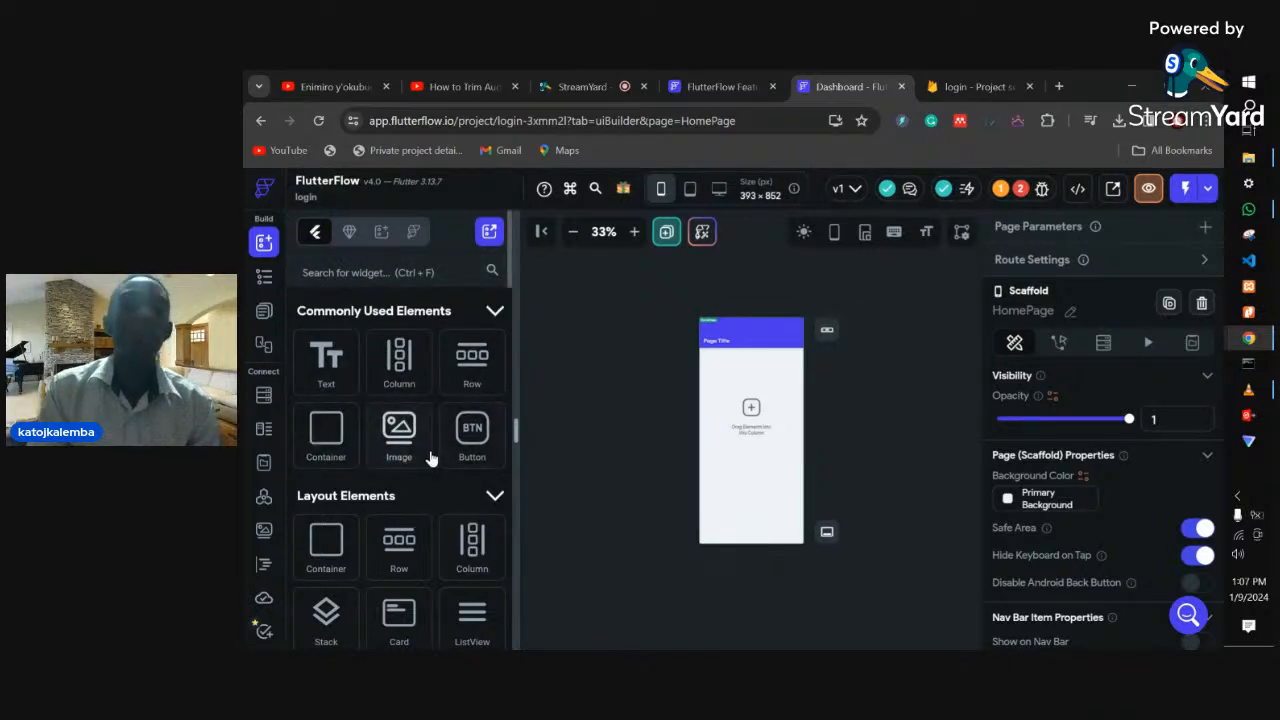
# - Switch the Build panel to Components and reload the FlutterFlow editor page
pyautogui.click(349, 234)
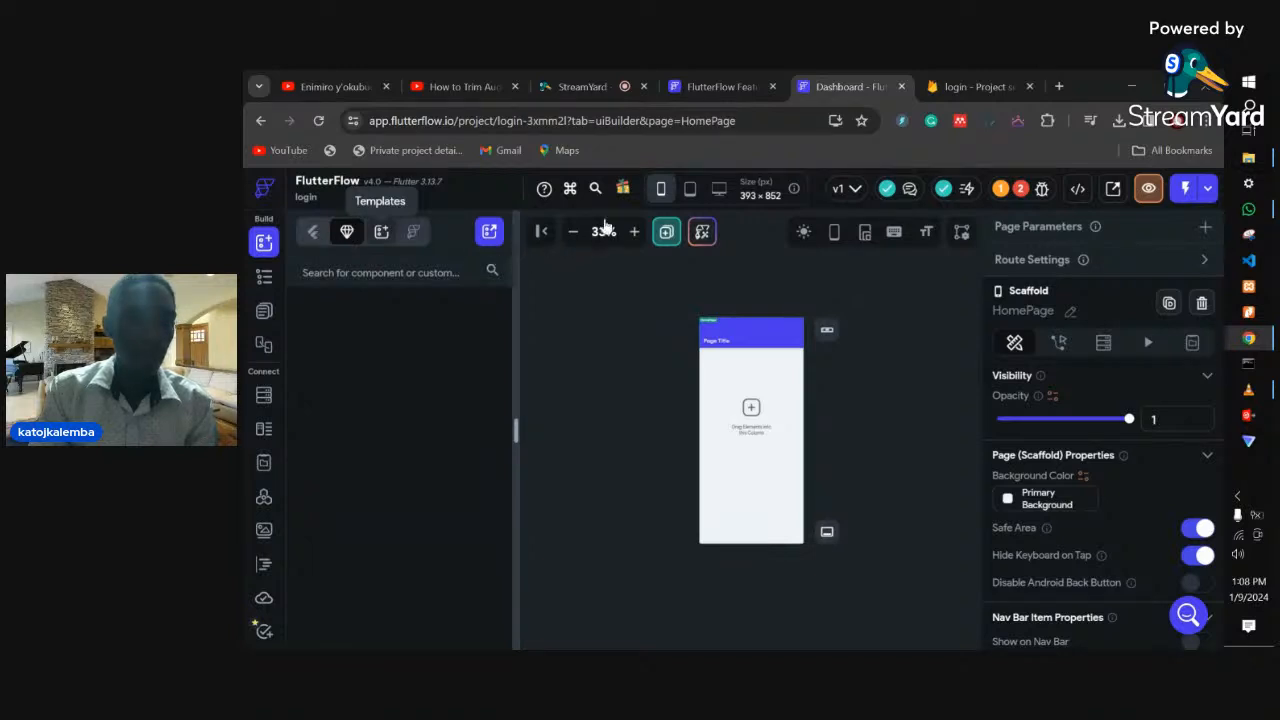
pyautogui.click(690, 120)
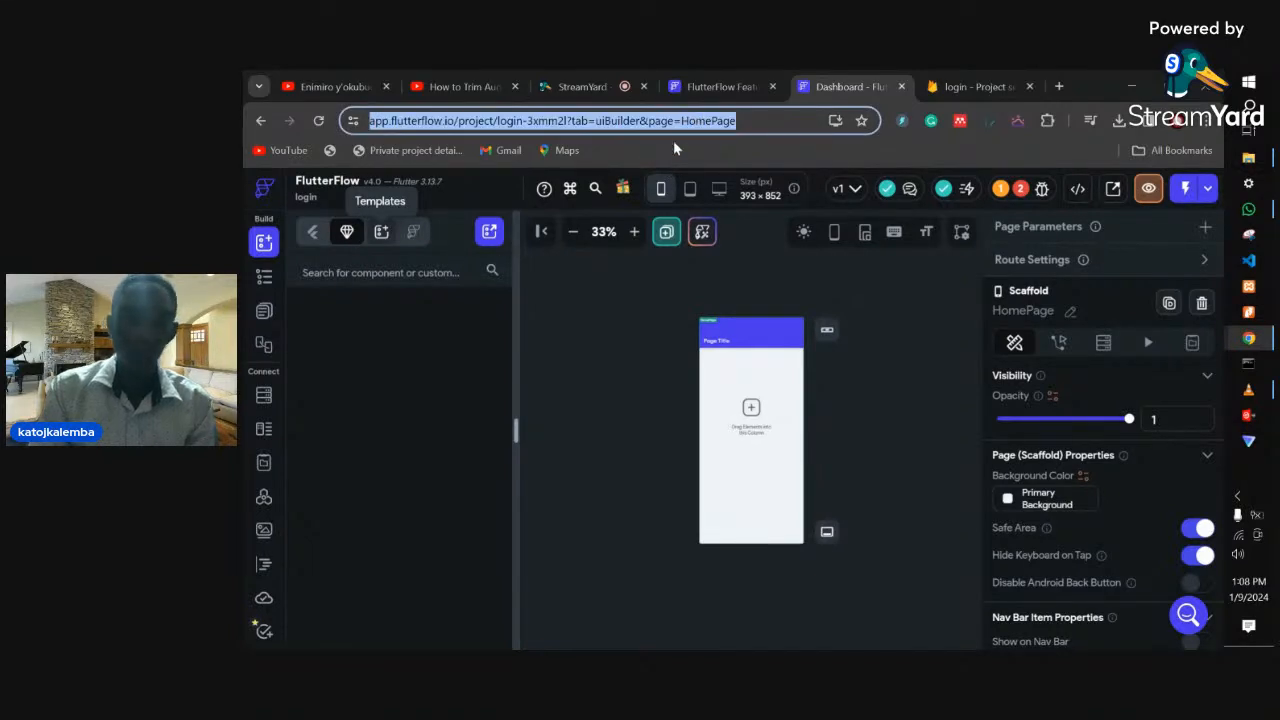
pyautogui.press('Return')
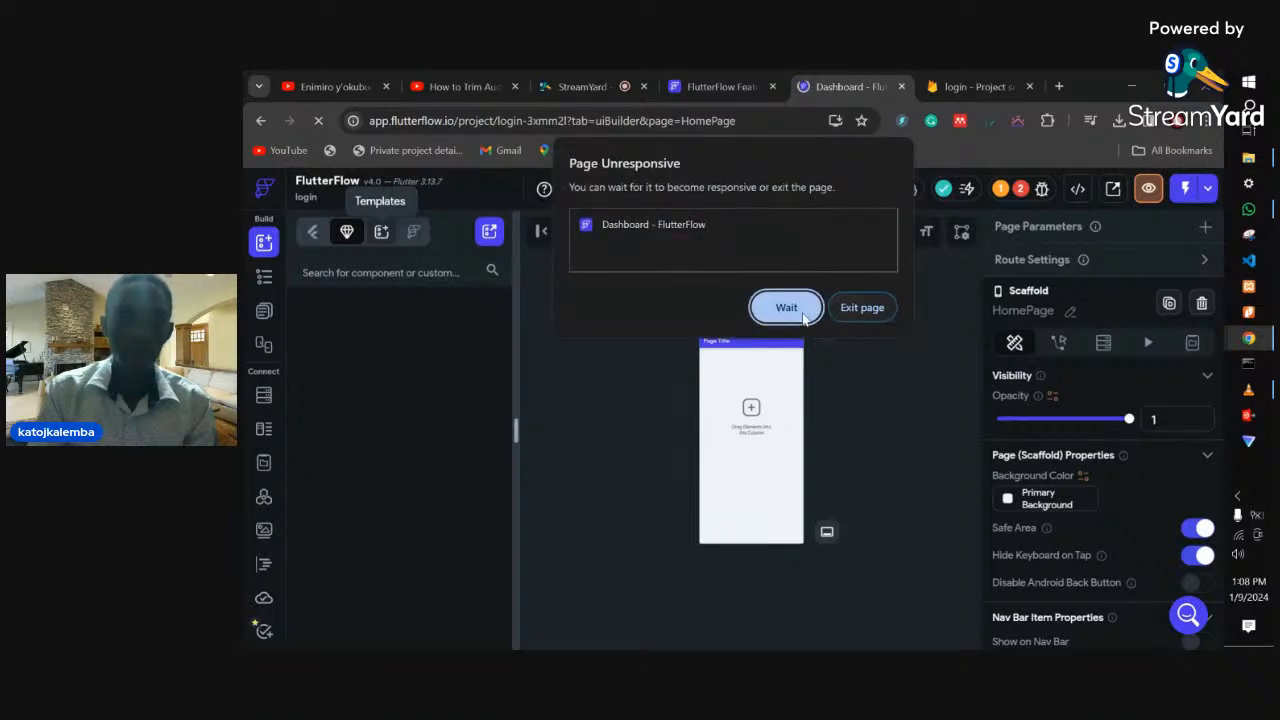
# - Keep waiting on the Page Unresponsive warning by choosing Wait three times
pyautogui.click(797, 315)
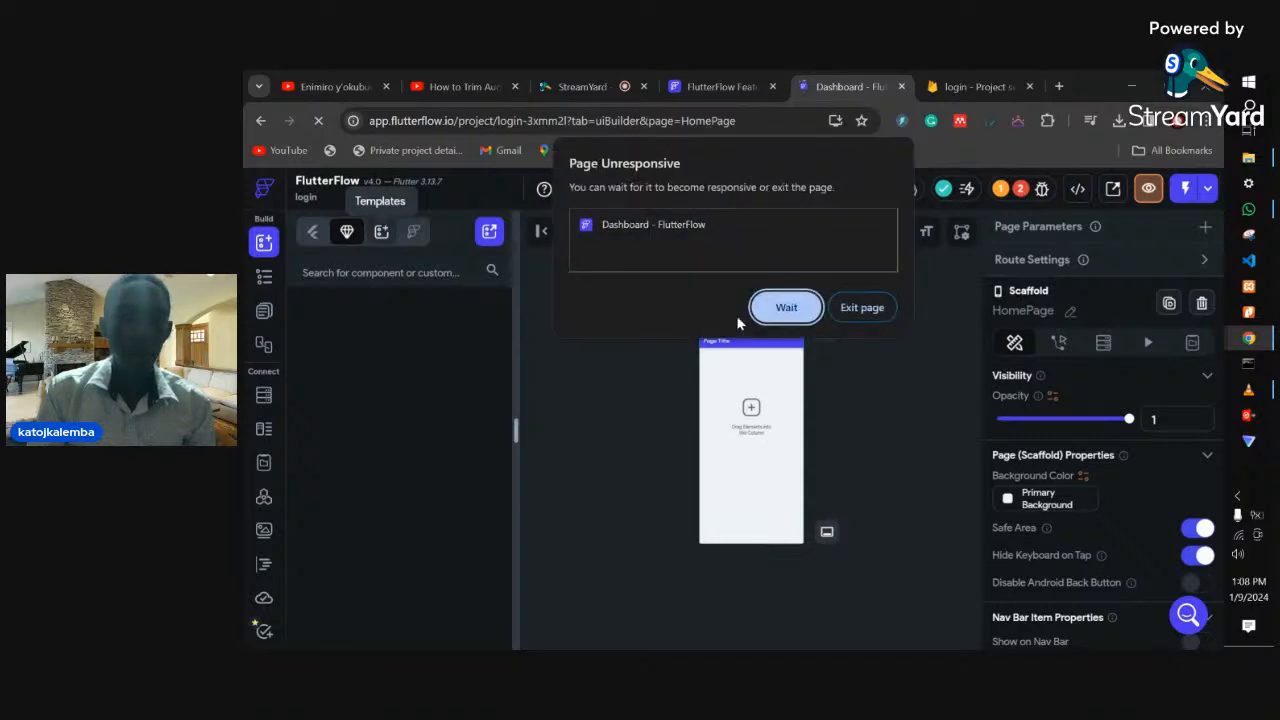
pyautogui.click(778, 312)
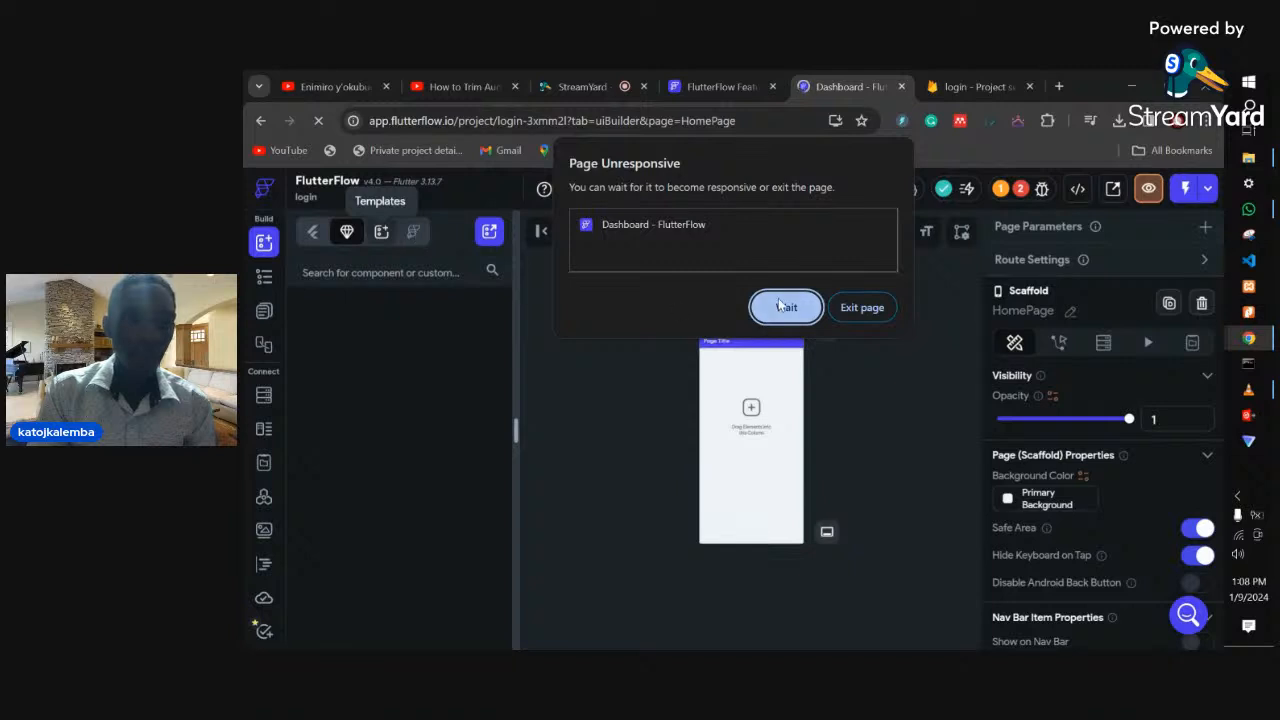
pyautogui.click(778, 306)
# - Load the authentication app's settings from the 'app' address suggestion, then bring the Firebase tab forward
pyautogui.click(682, 125)
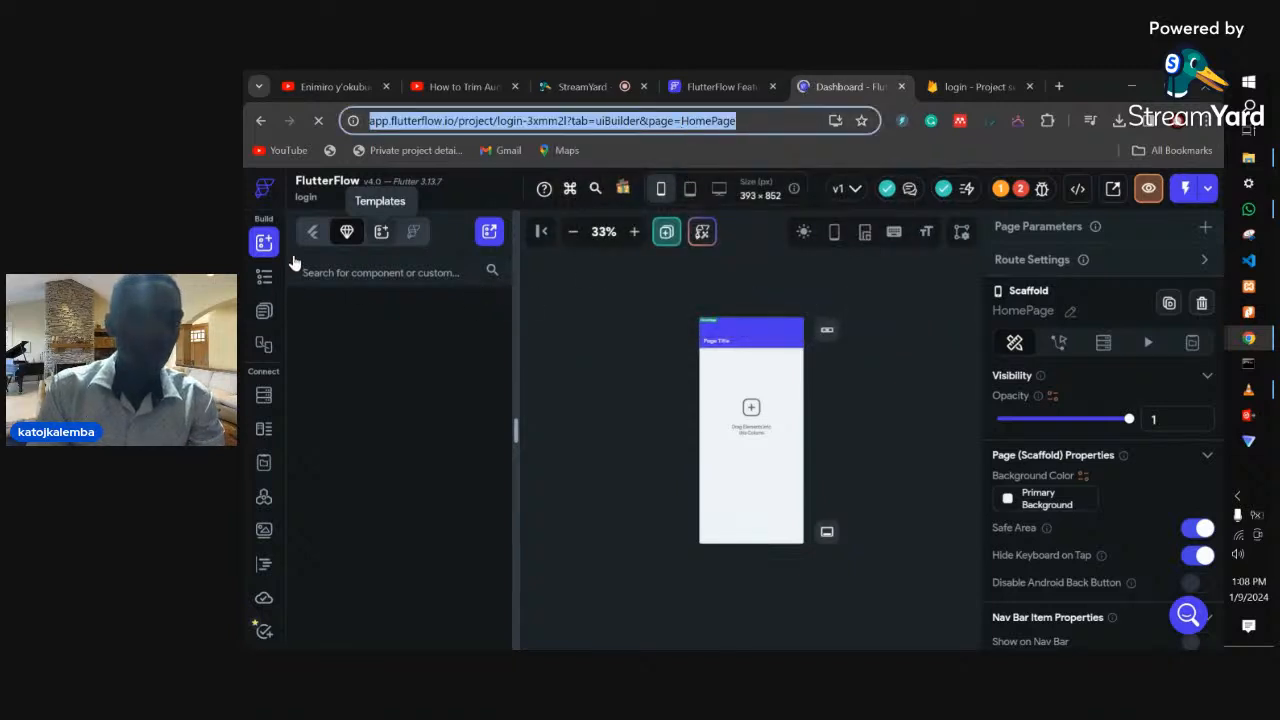
pyautogui.click(266, 275)
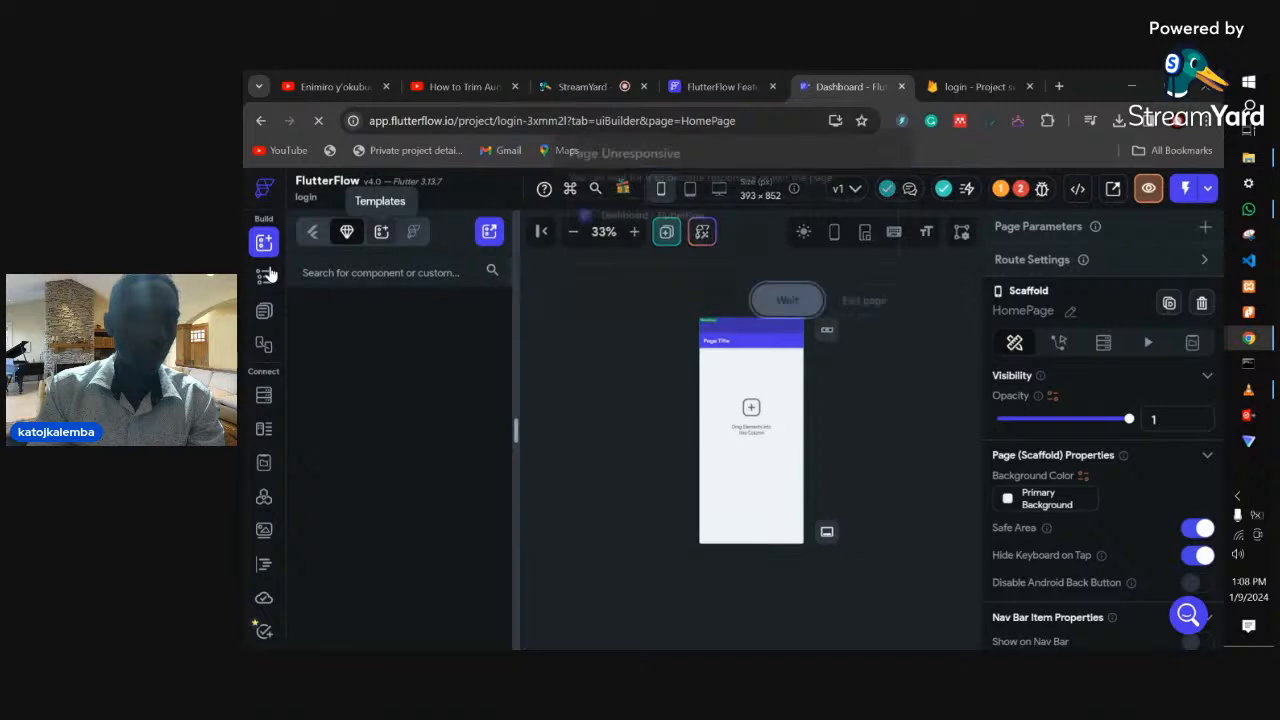
pyautogui.click(612, 120)
pyautogui.write('app')
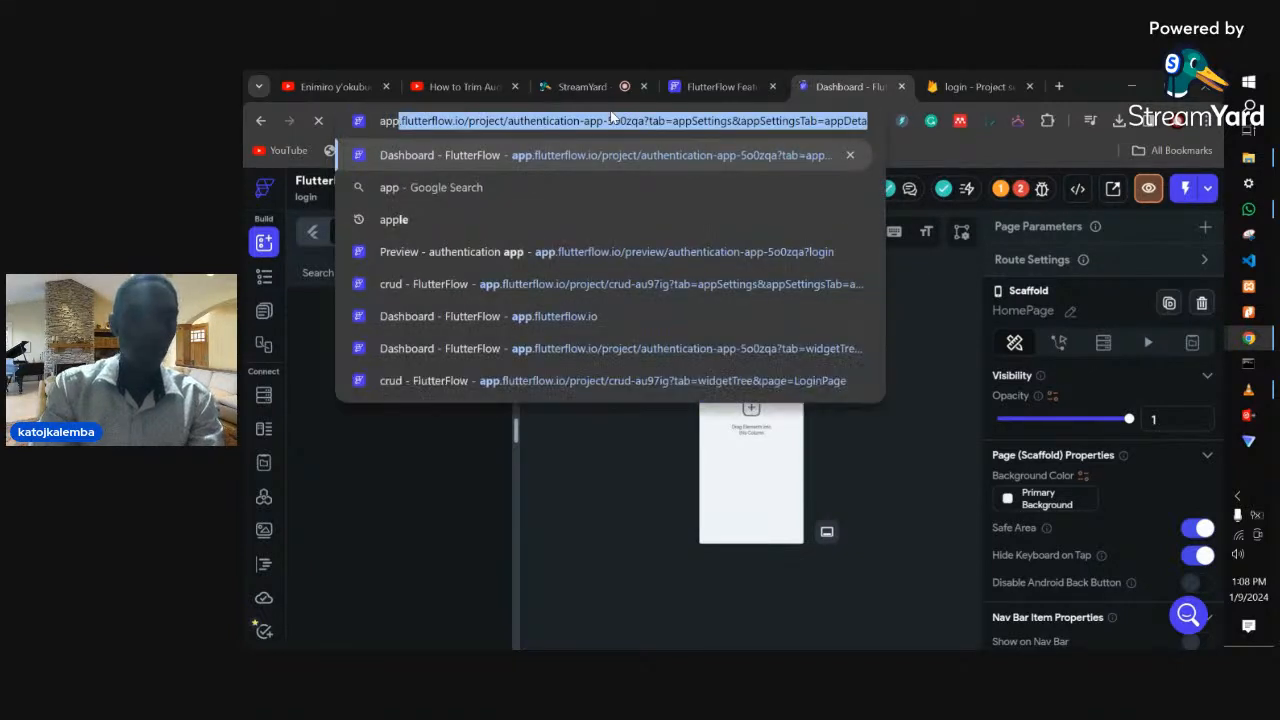
pyautogui.press('Return')
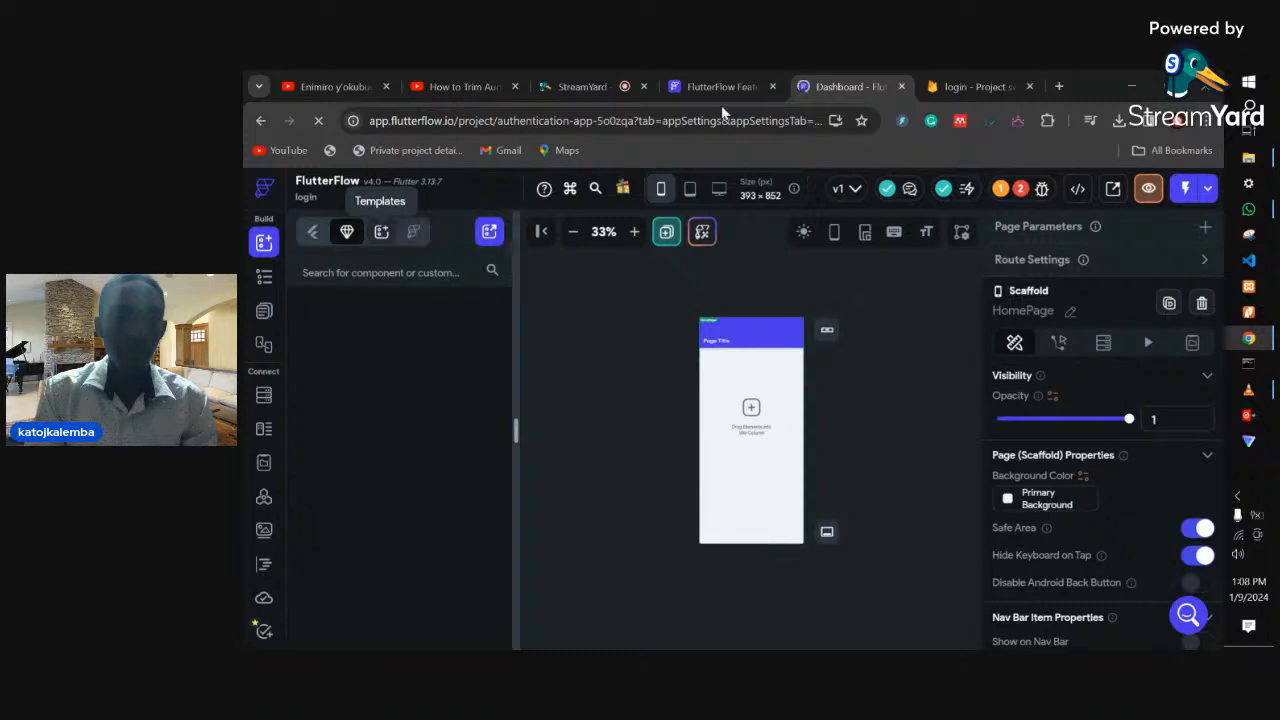
pyautogui.click(957, 84)
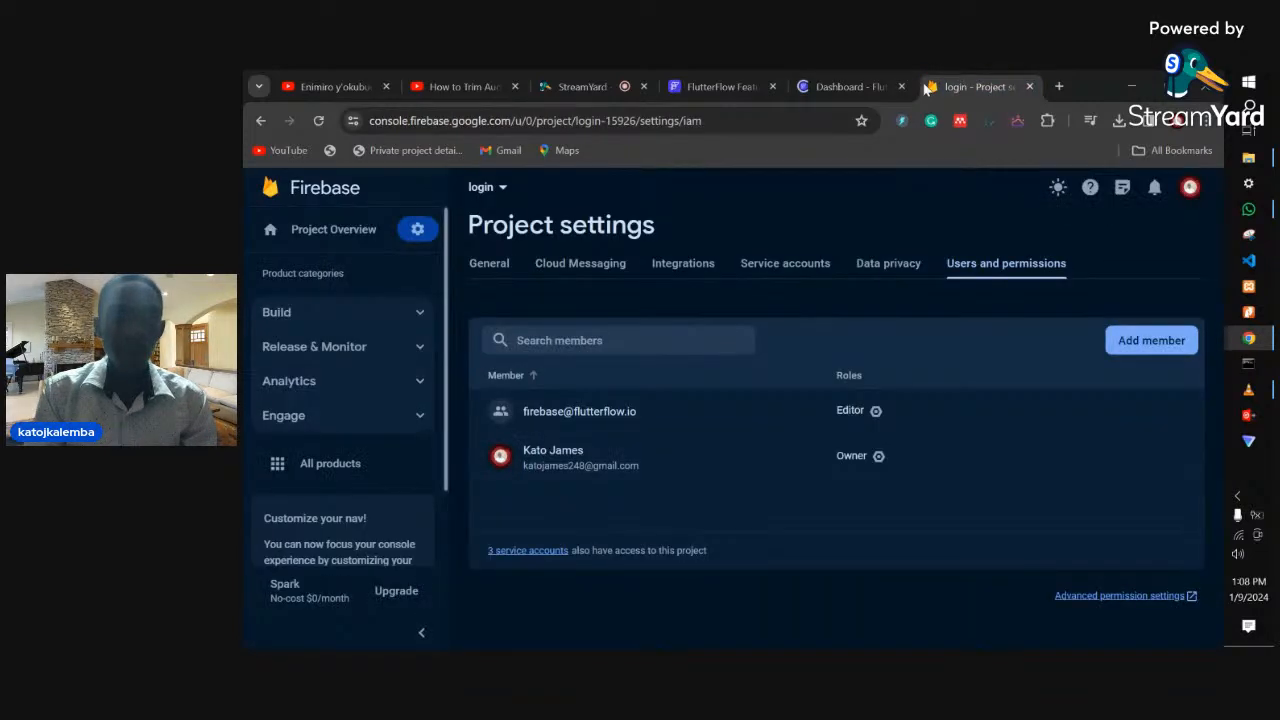
# - Expand the Build products list in the Firebase sidebar and scroll through it
pyautogui.click(386, 322)
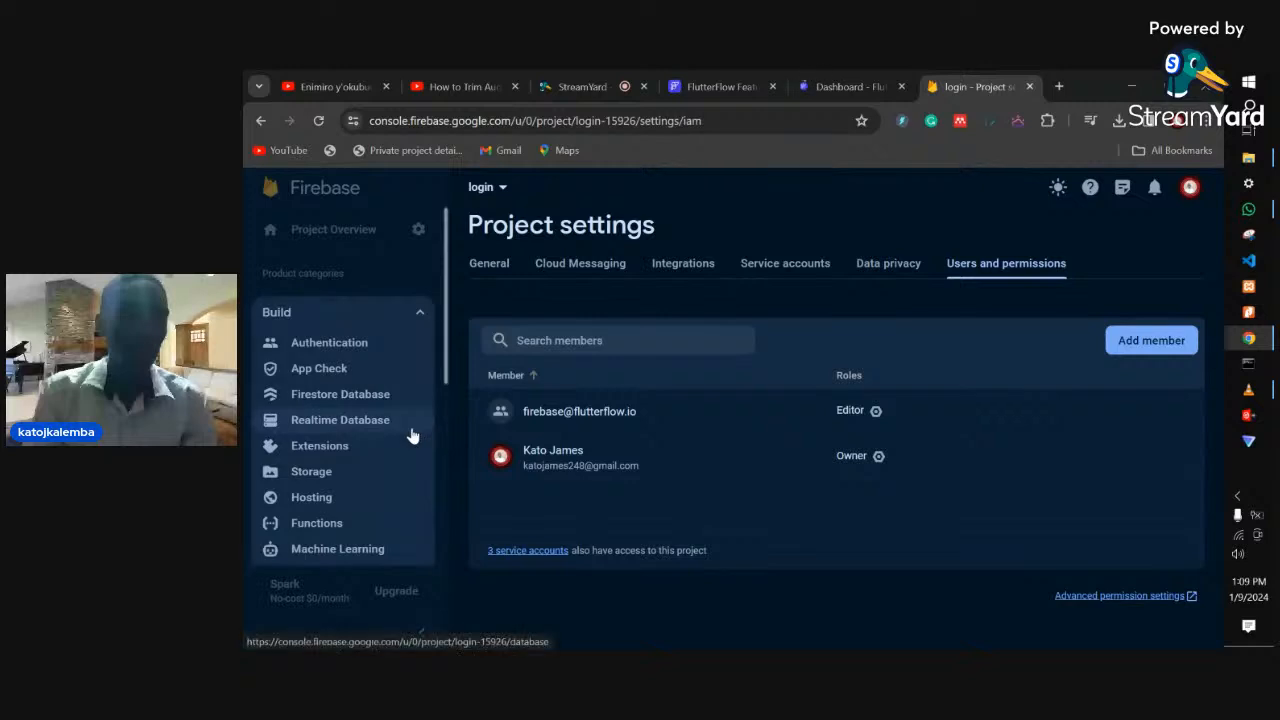
pyautogui.scroll(-3, 397, 440)
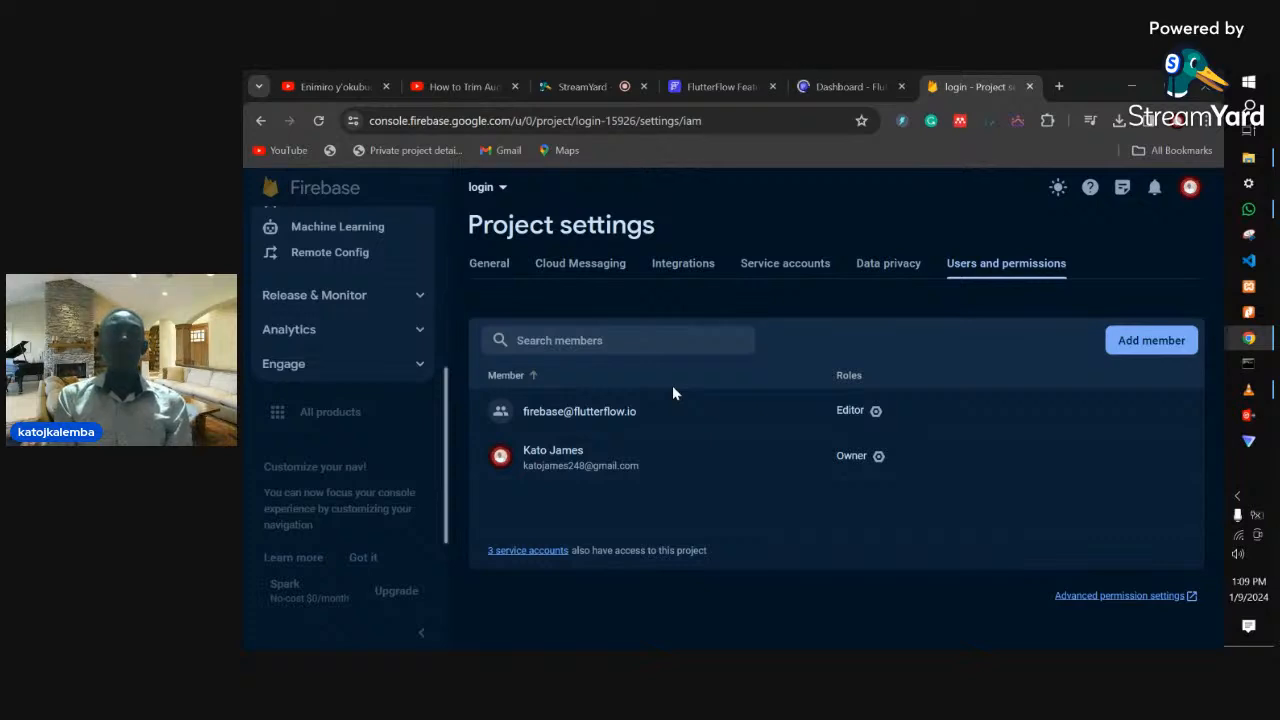
pyautogui.scroll(3, 372, 543)
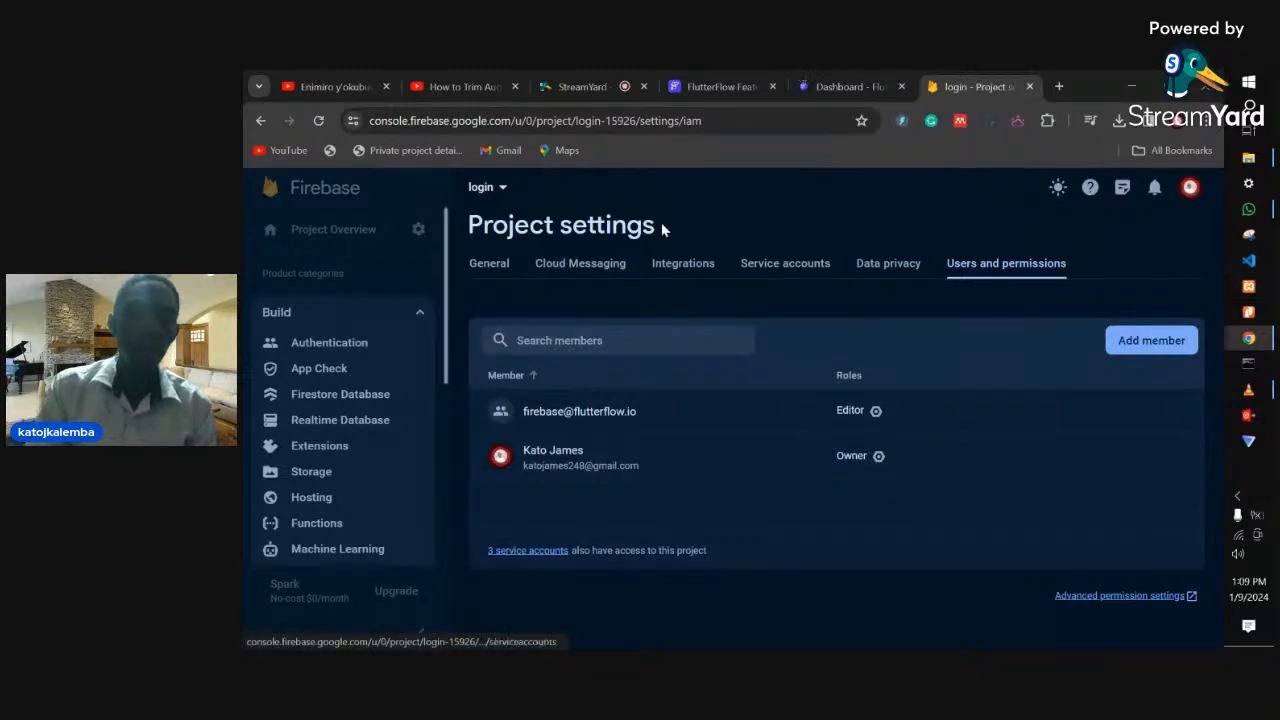
# - Switch between the Firebase and FlutterFlow tabs, ending on the FlutterFlow editor with its address selected
pyautogui.click(831, 80)
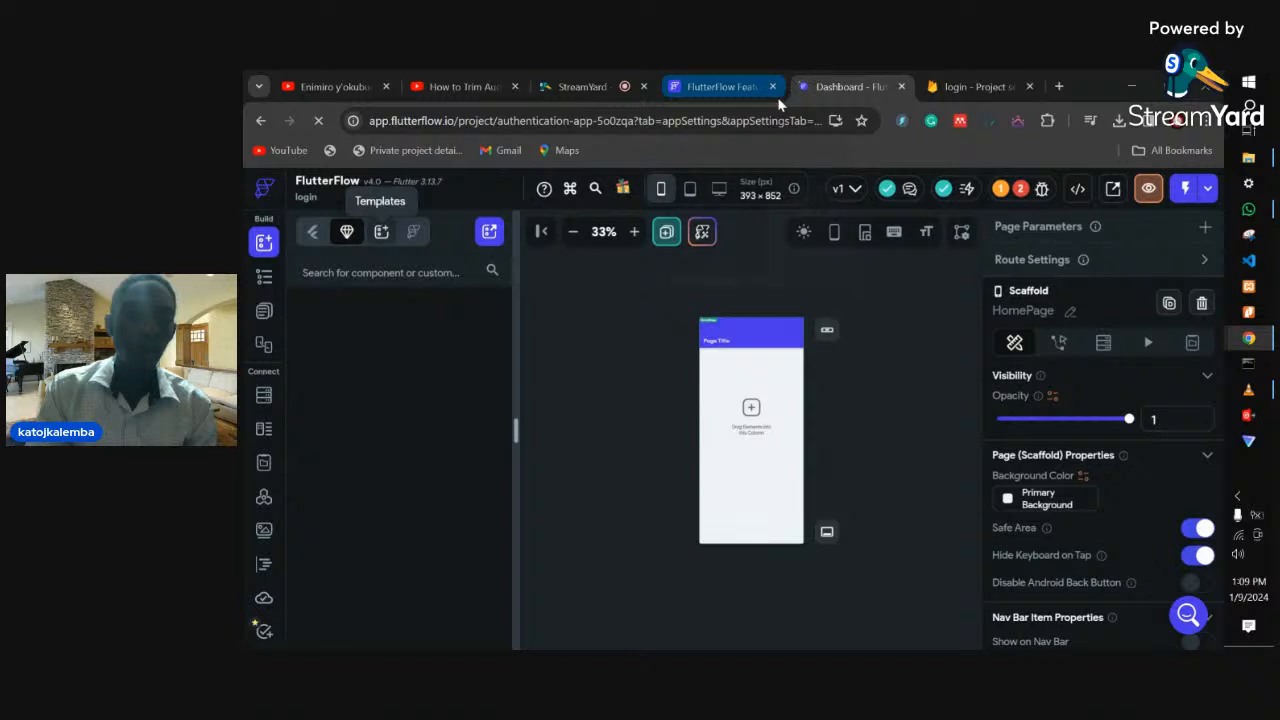
pyautogui.click(958, 90)
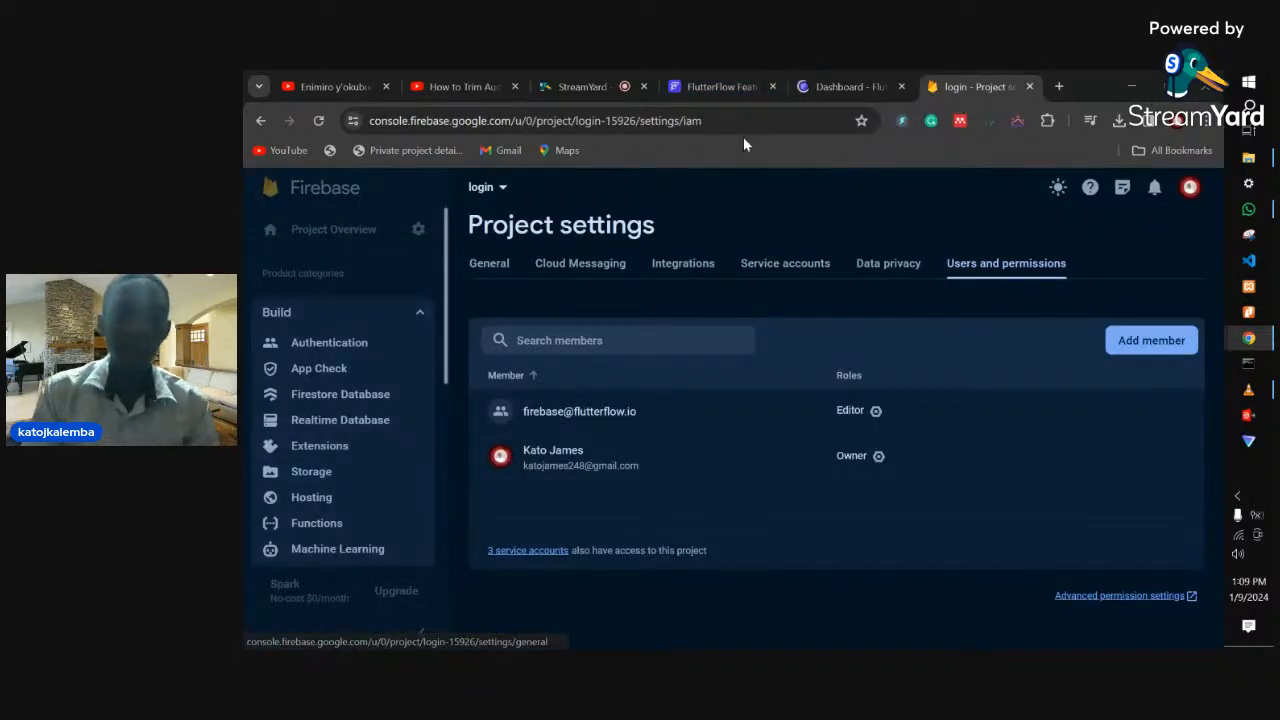
pyautogui.click(856, 90)
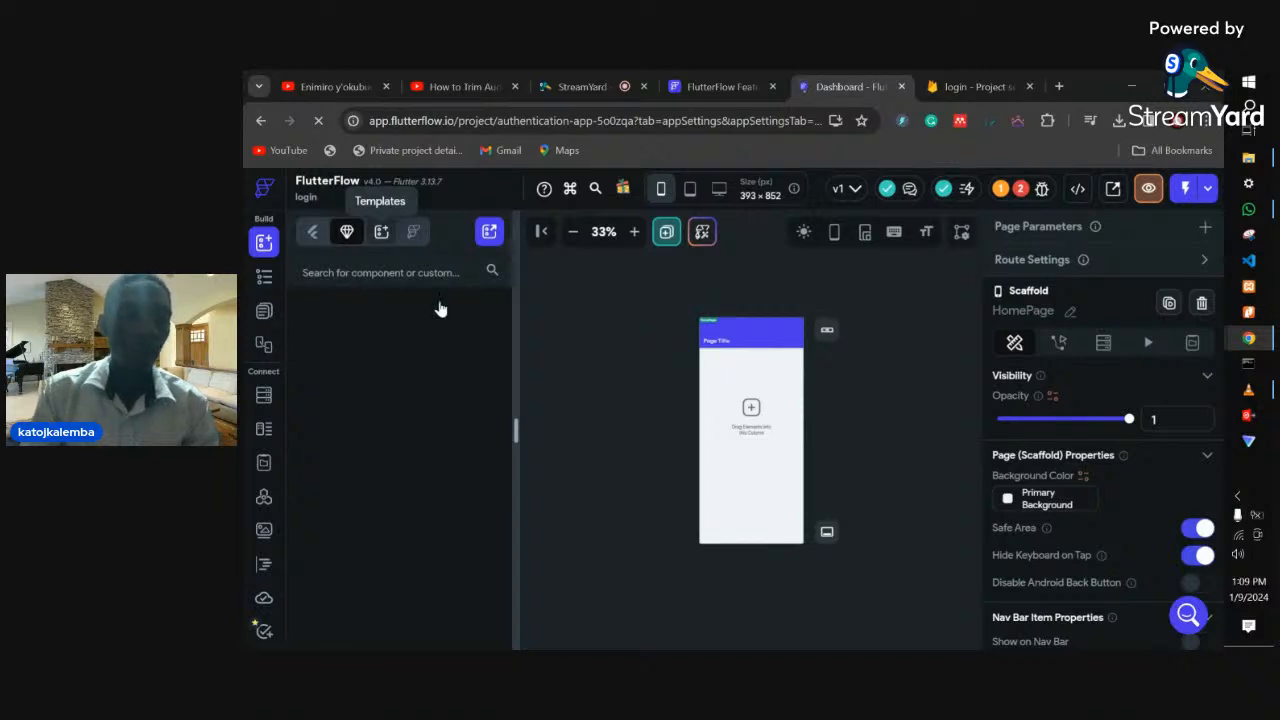
pyautogui.hotkey('ctrl', 'l')
# - Stop the FlutterFlow settings page that keeps loading
pyautogui.click(254, 322)
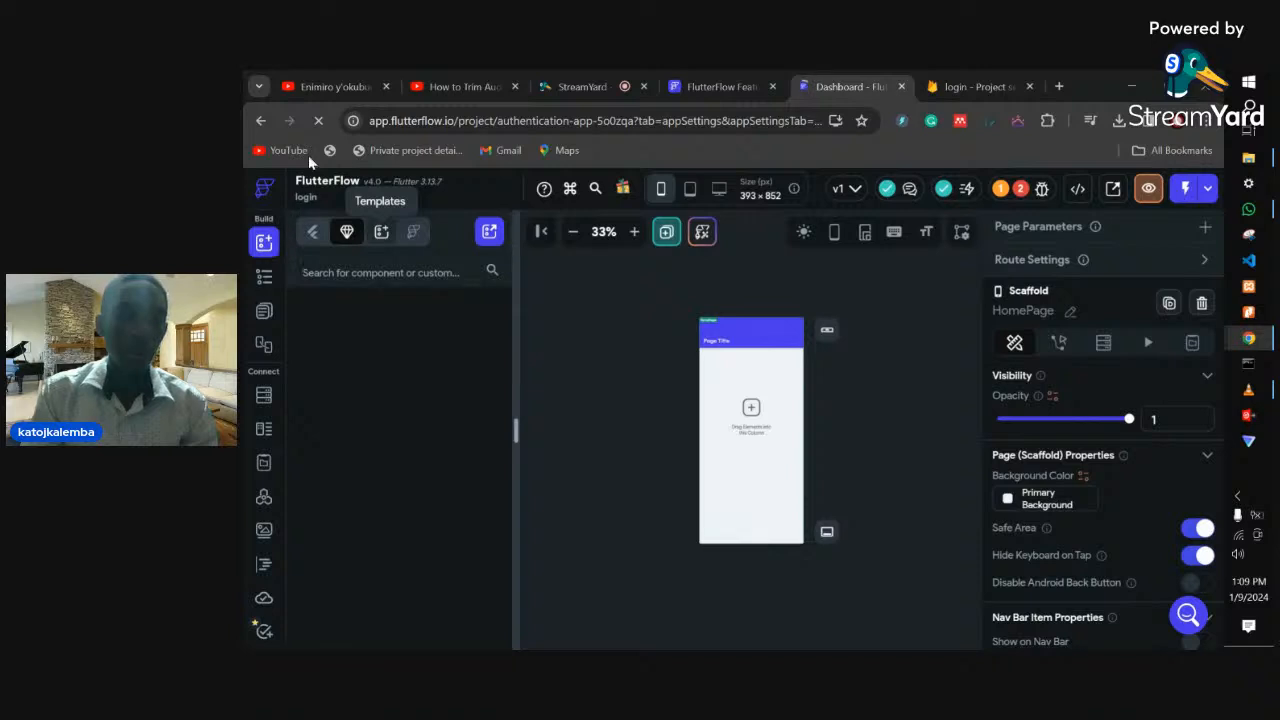
pyautogui.click(319, 120)
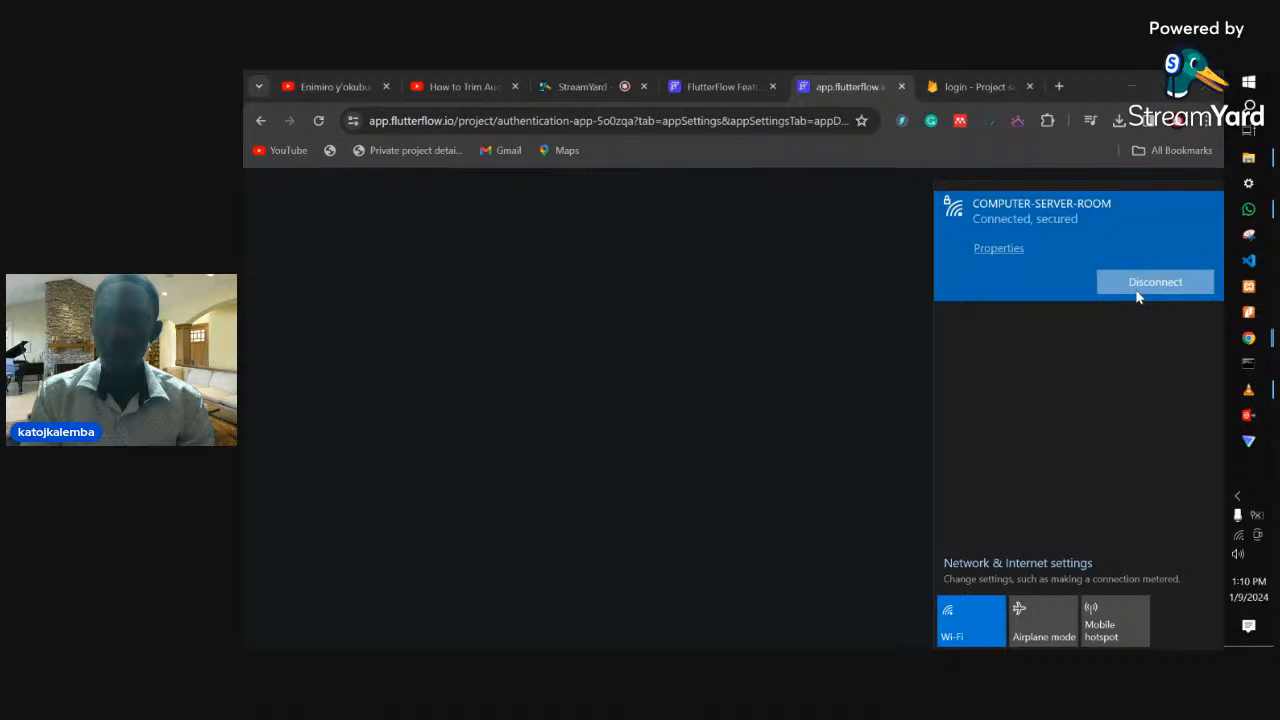
# - Disconnect the Wi-Fi to reset the connection, reload the FlutterFlow authentication app page, and bring up WhatsApp chats
pyautogui.click(1121, 282)
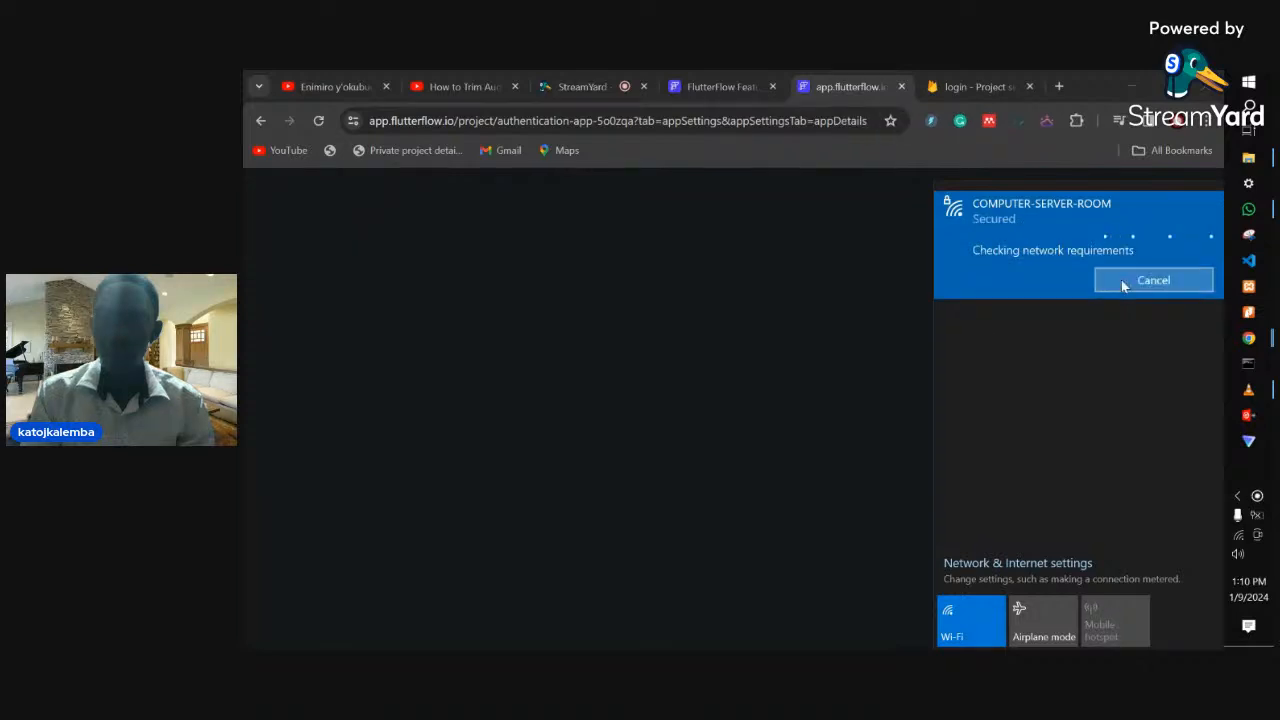
pyautogui.click(727, 121)
pyautogui.press('Return')
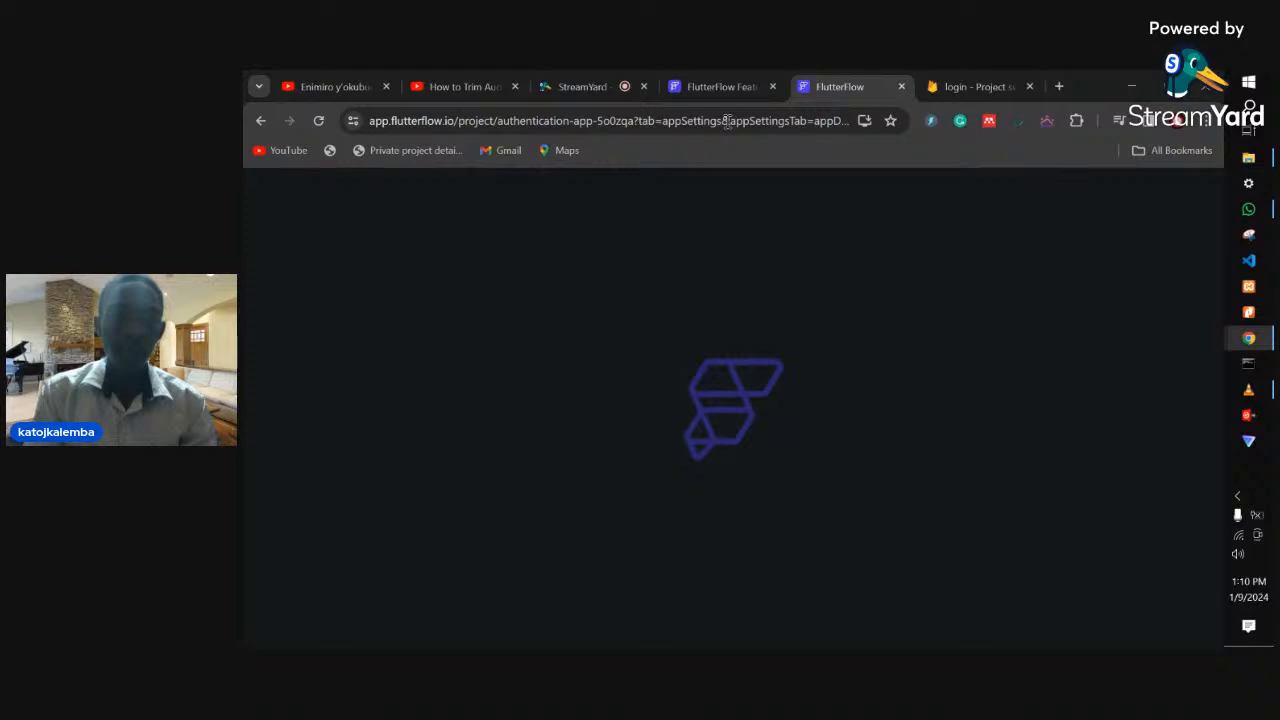
pyautogui.click(1248, 217)
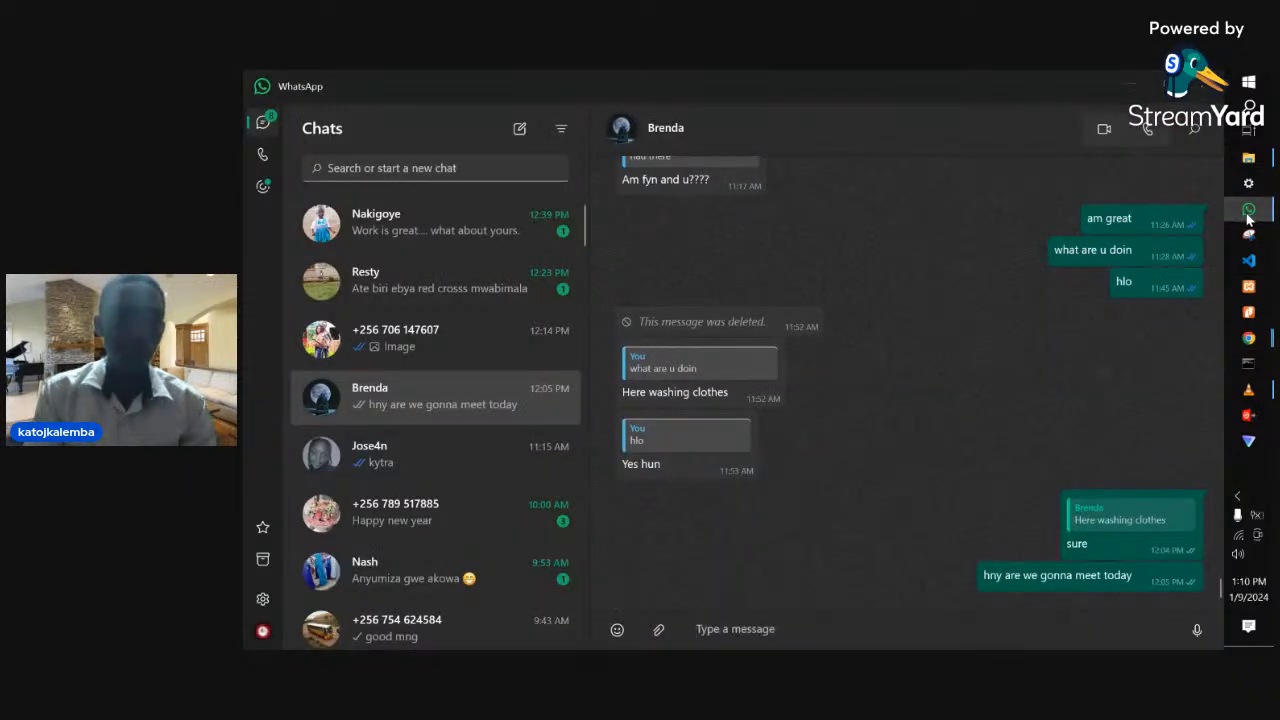
pyautogui.click(1248, 217)
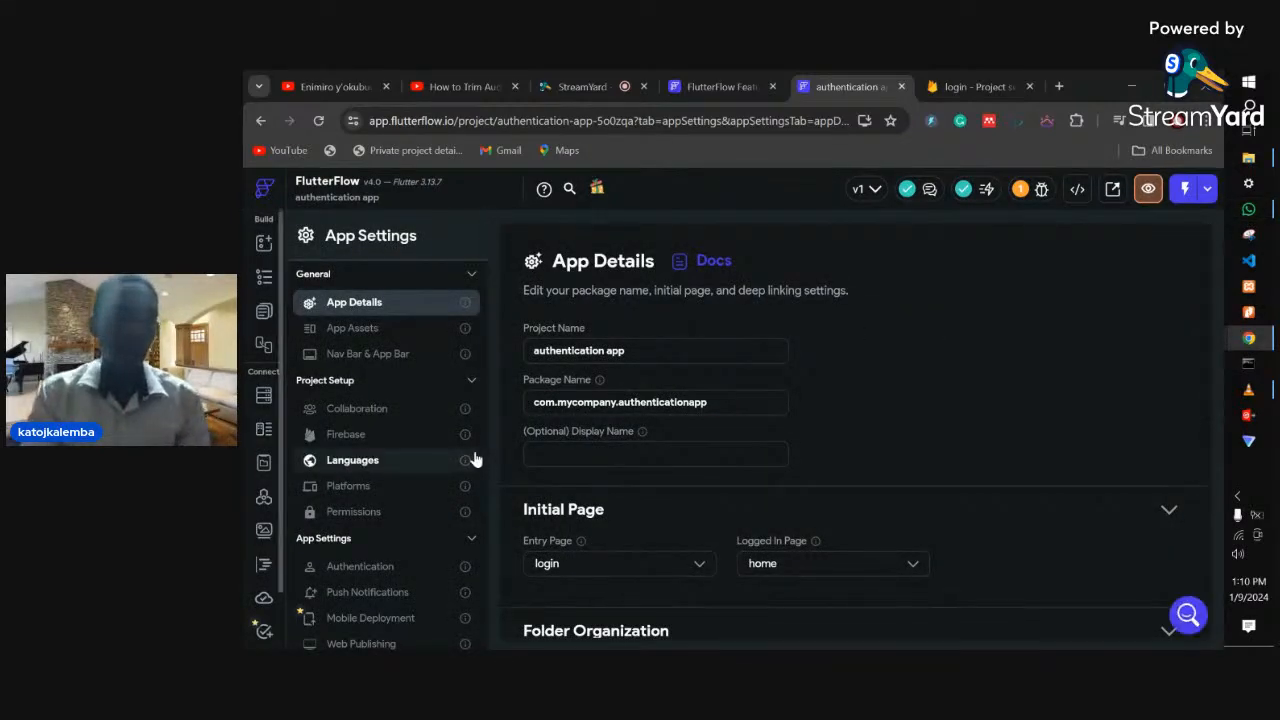
# - Open the home page's Widget Tree, then close the authentication app project's tab
pyautogui.click(265, 281)
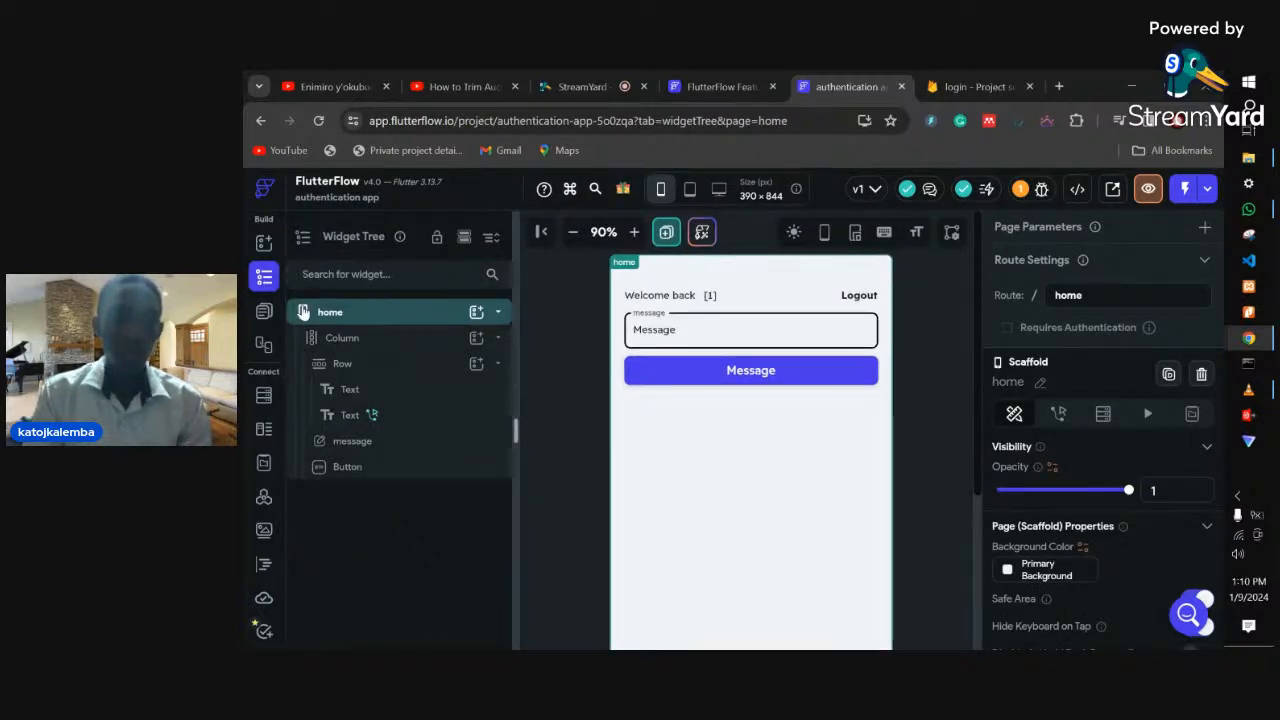
pyautogui.click(901, 86)
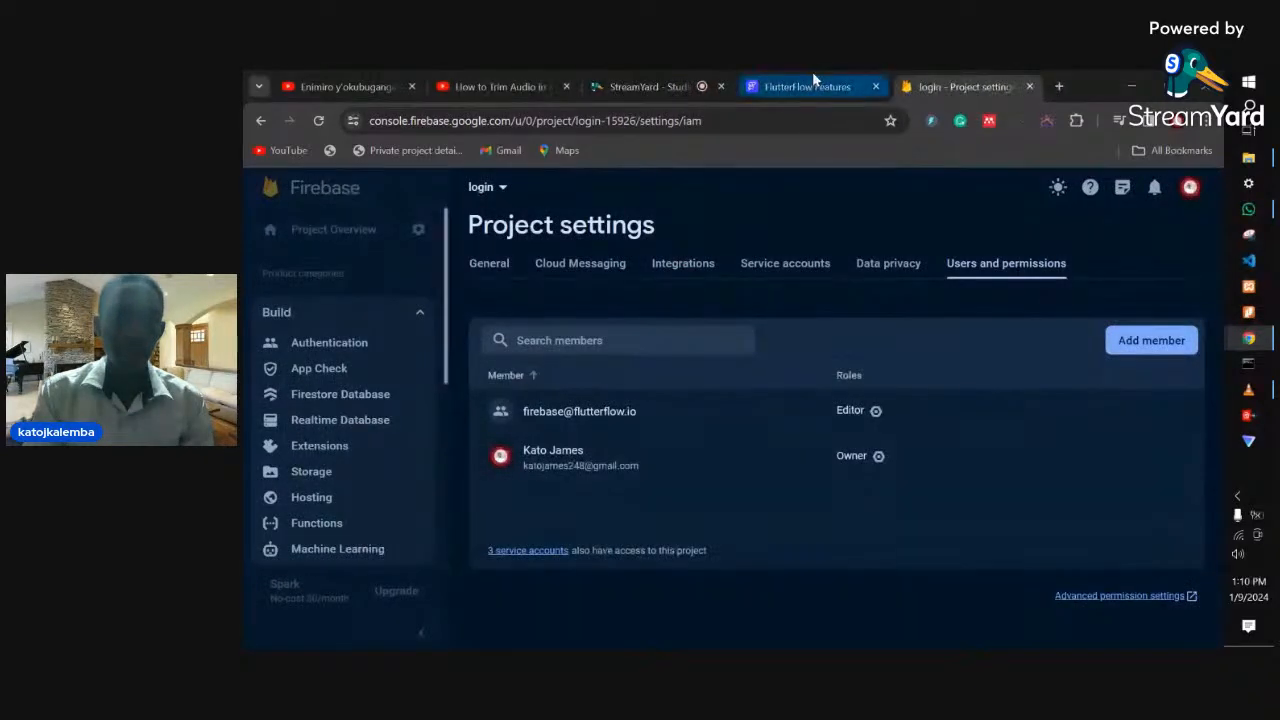
# - Sign in from the FlutterFlow Features page to reach the project dashboard
pyautogui.click(815, 80)
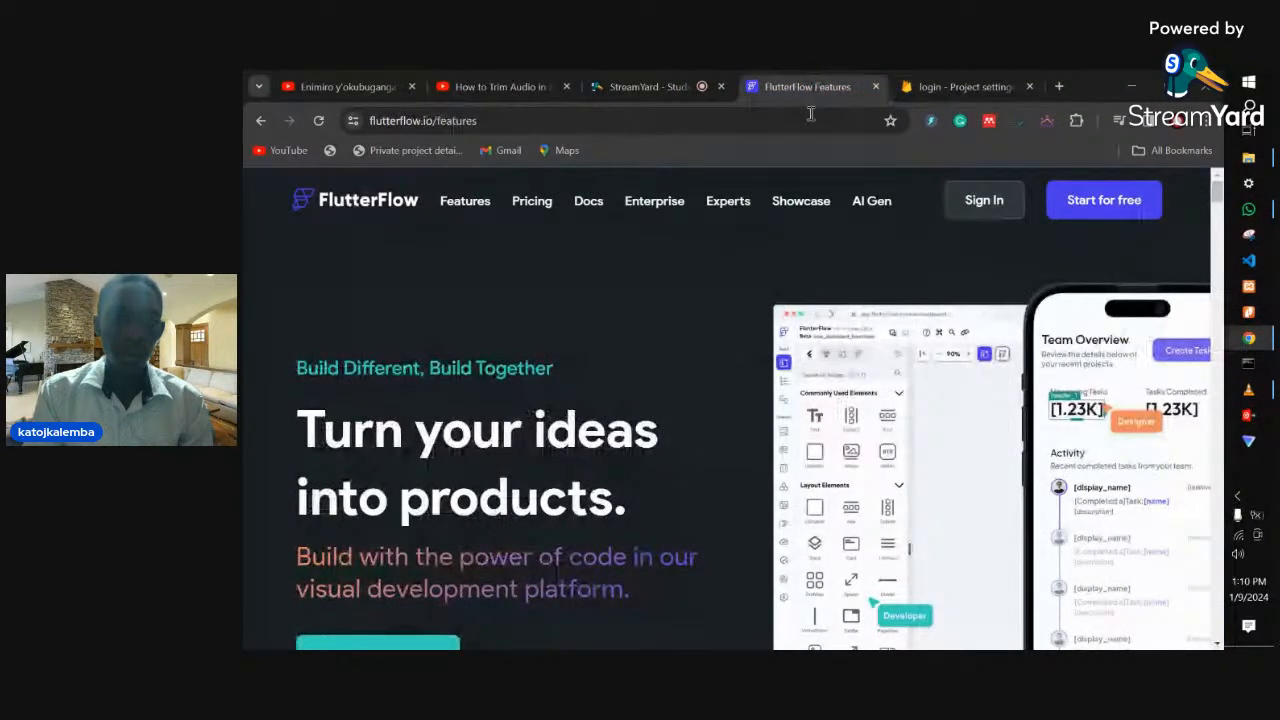
pyautogui.click(986, 200)
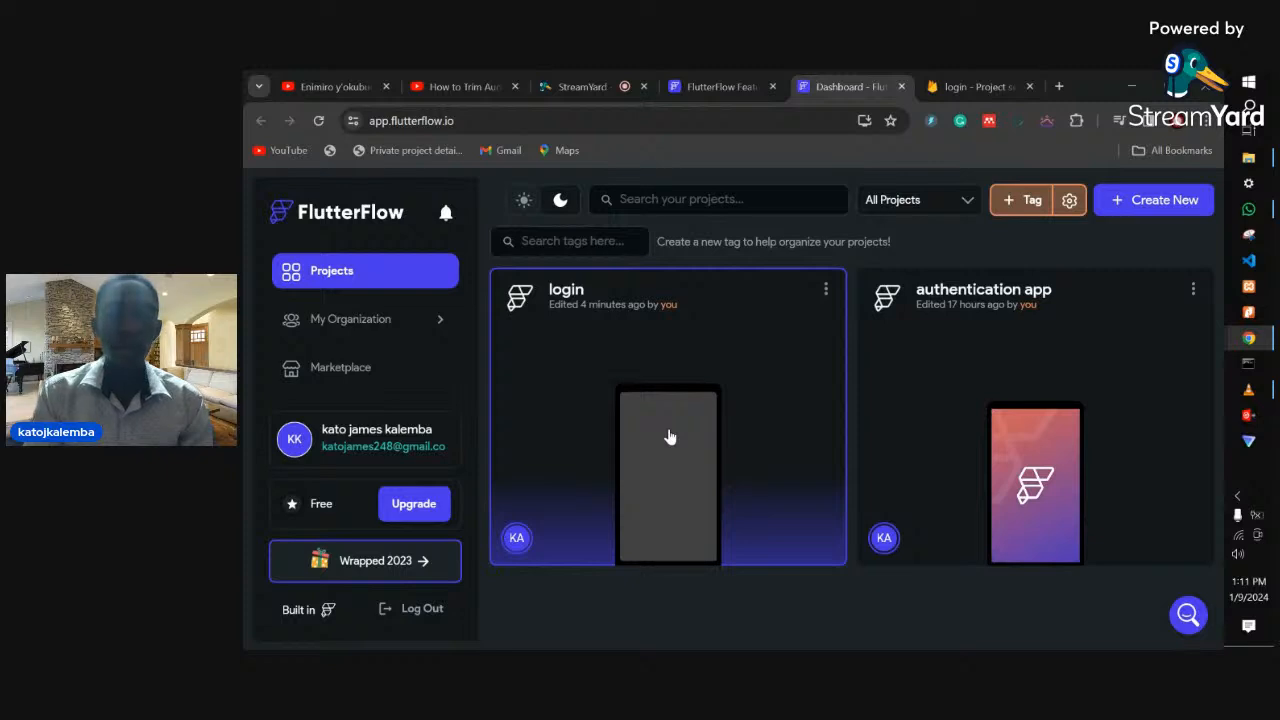
# - Reopen the login project and select the HomePage 'Page Title' AppBar to view its properties
pyautogui.click(661, 468)
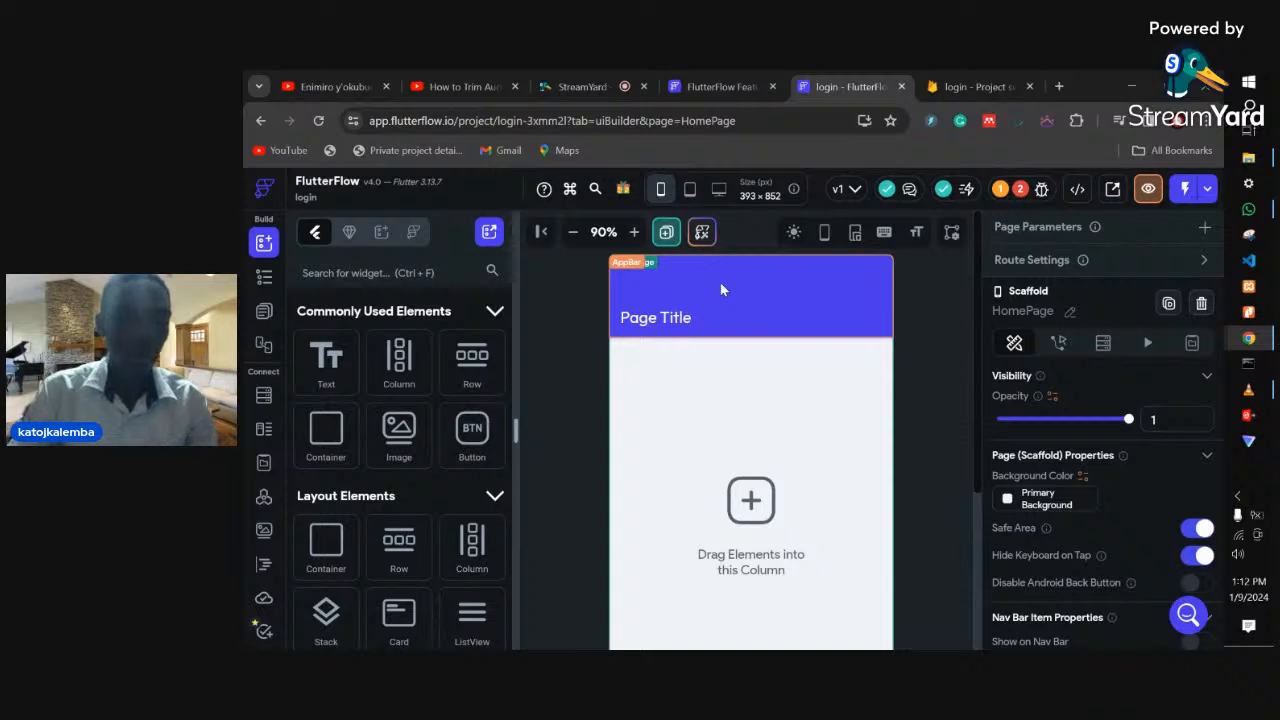
pyautogui.click(721, 287)
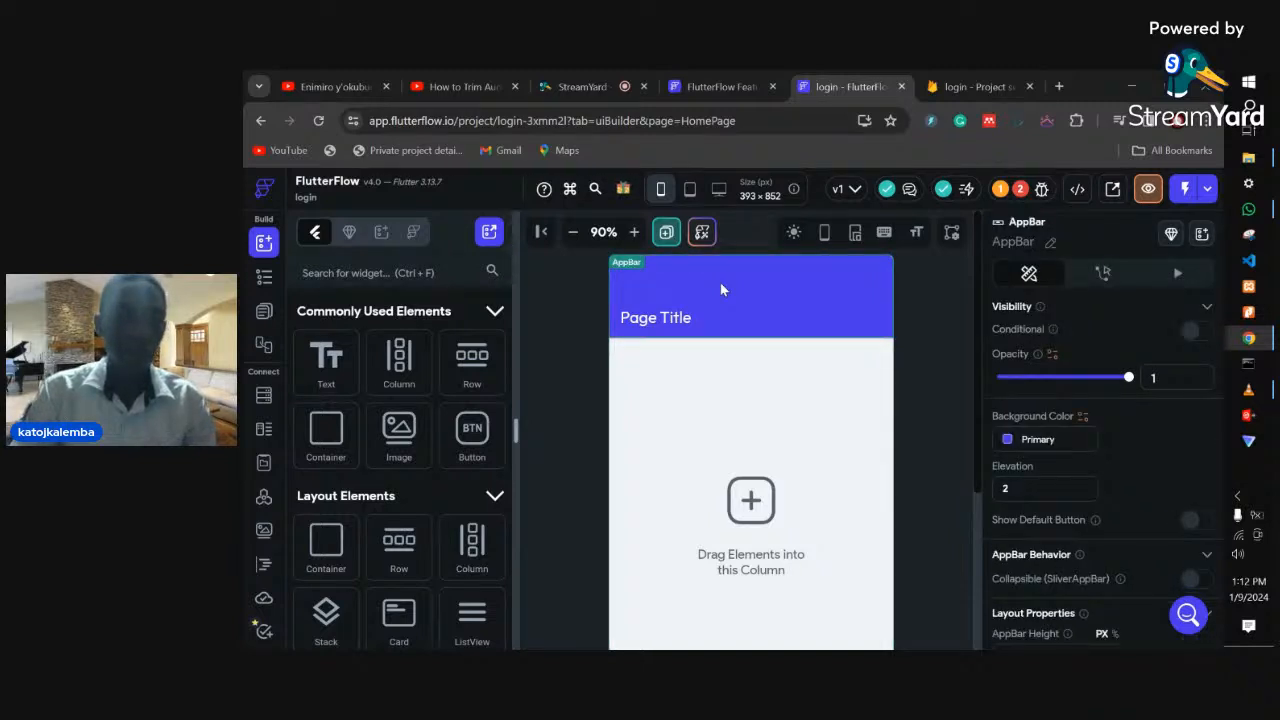
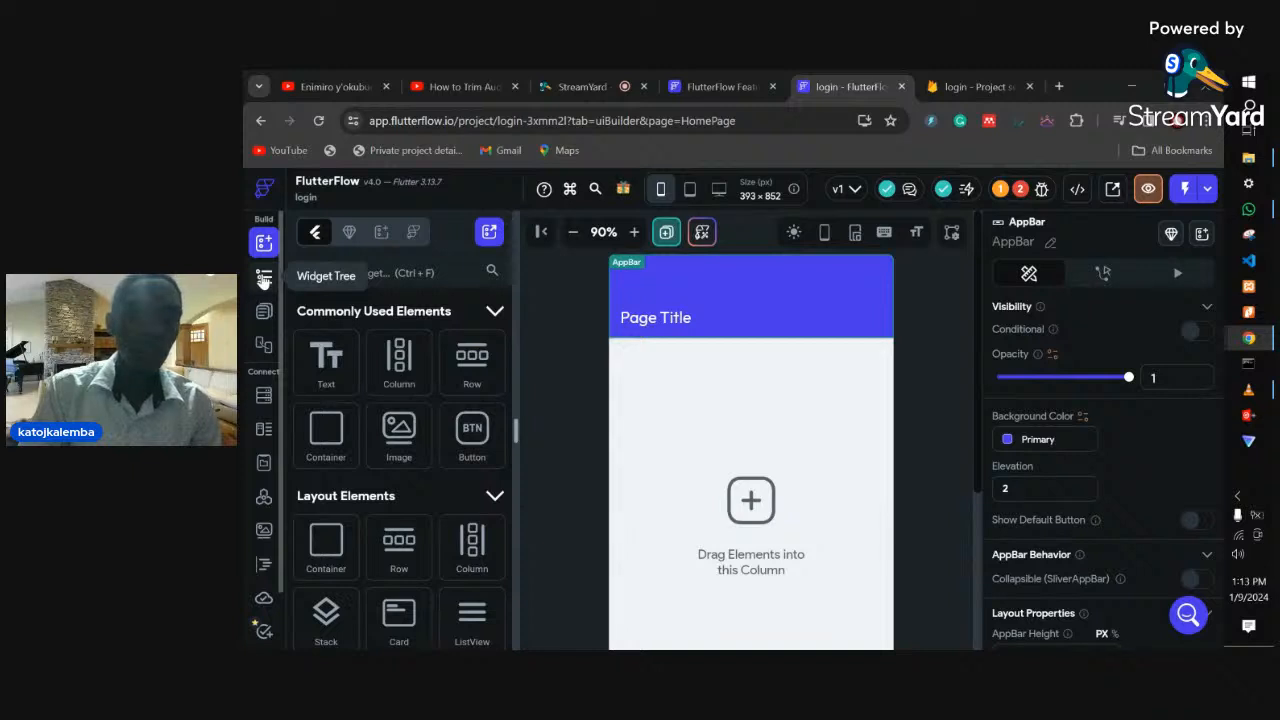
# - In the HomePage's Widget Tree, delete the Page Title text
pyautogui.click(263, 280)
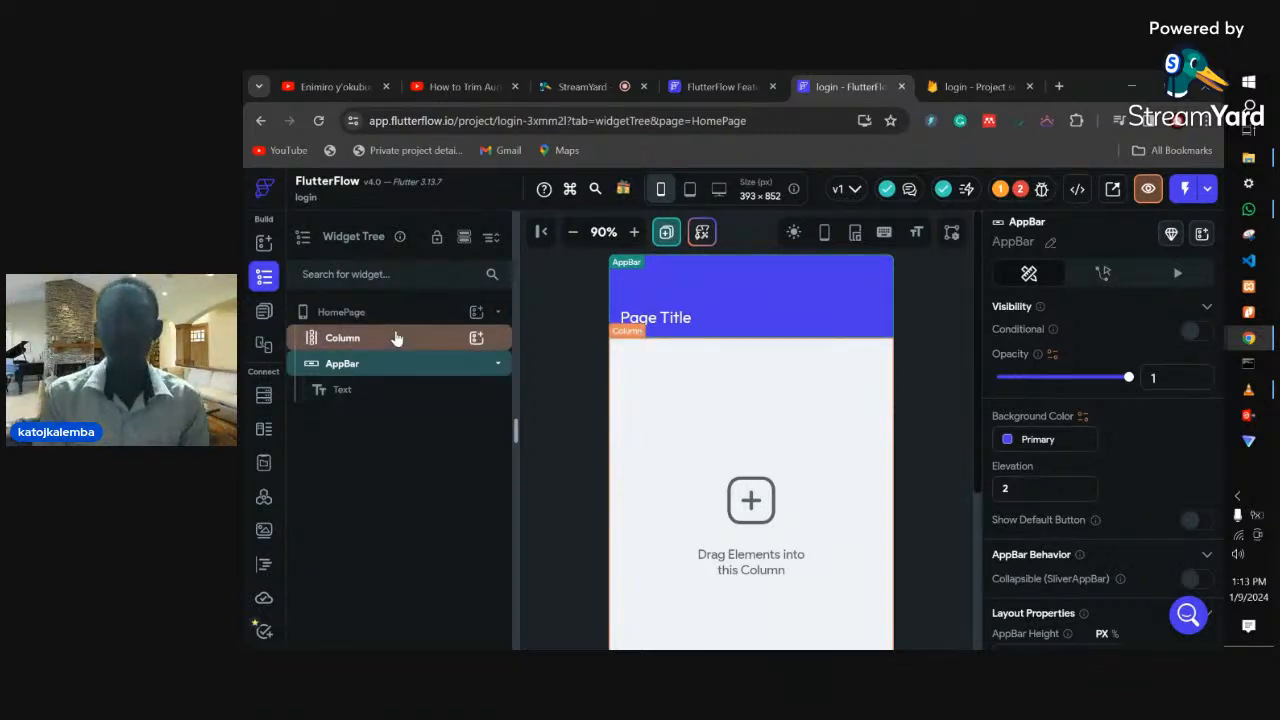
pyautogui.rightClick(477, 318)
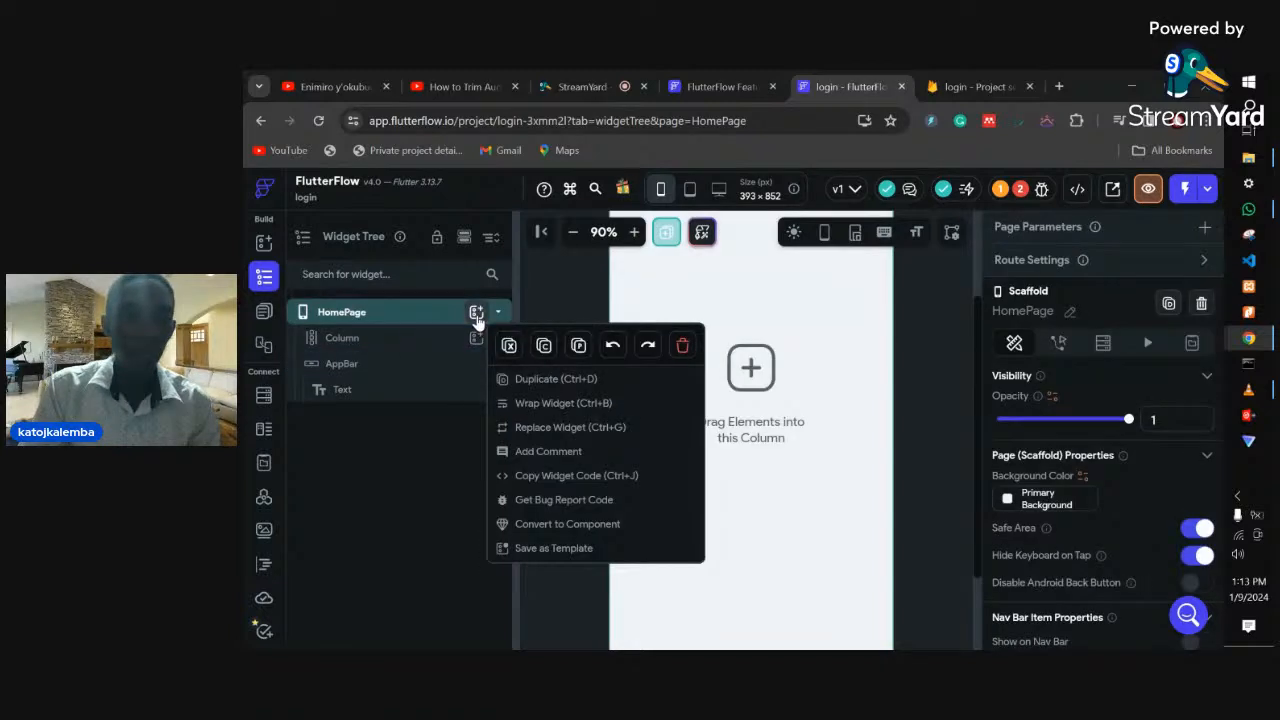
pyautogui.click(680, 346)
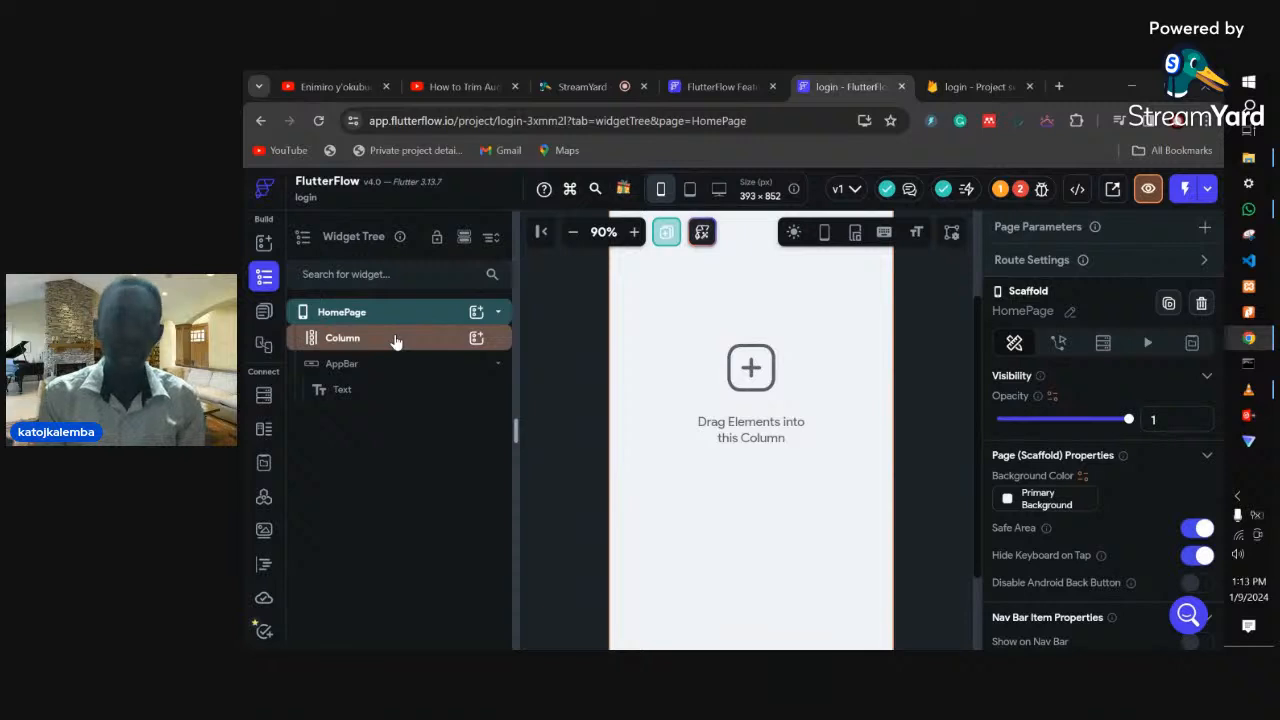
pyautogui.click(345, 390)
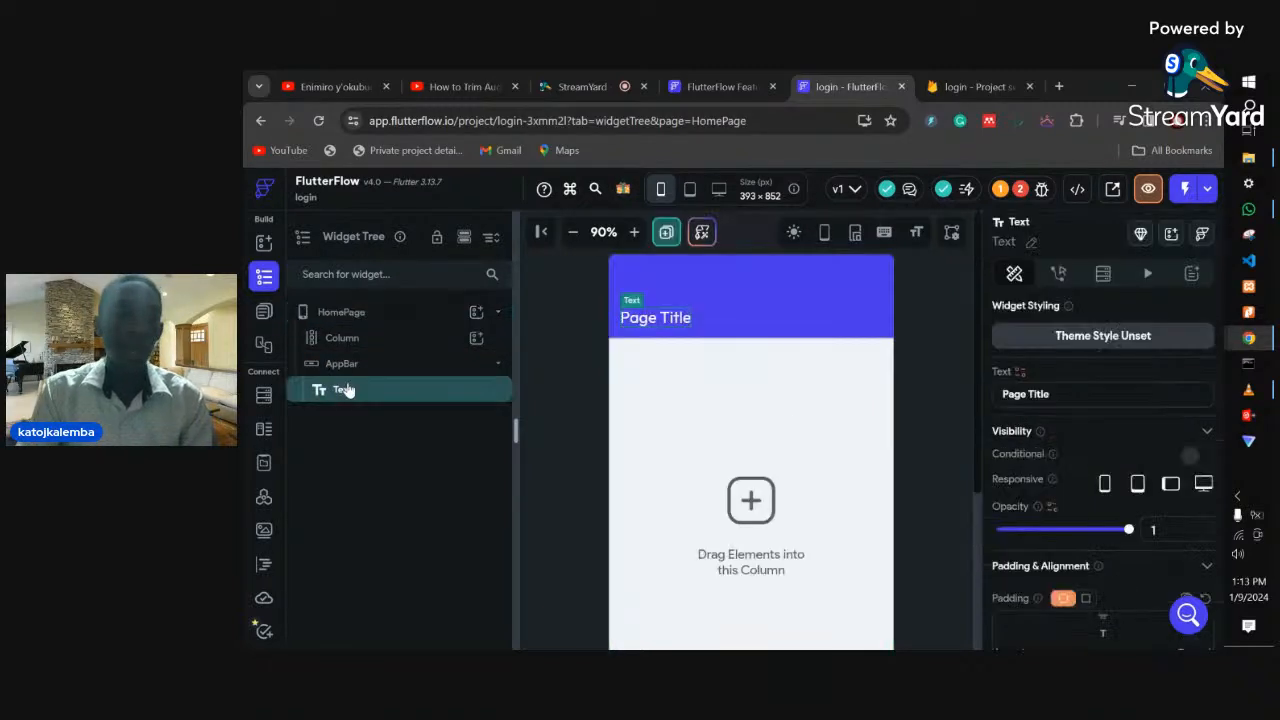
pyautogui.rightClick(345, 390)
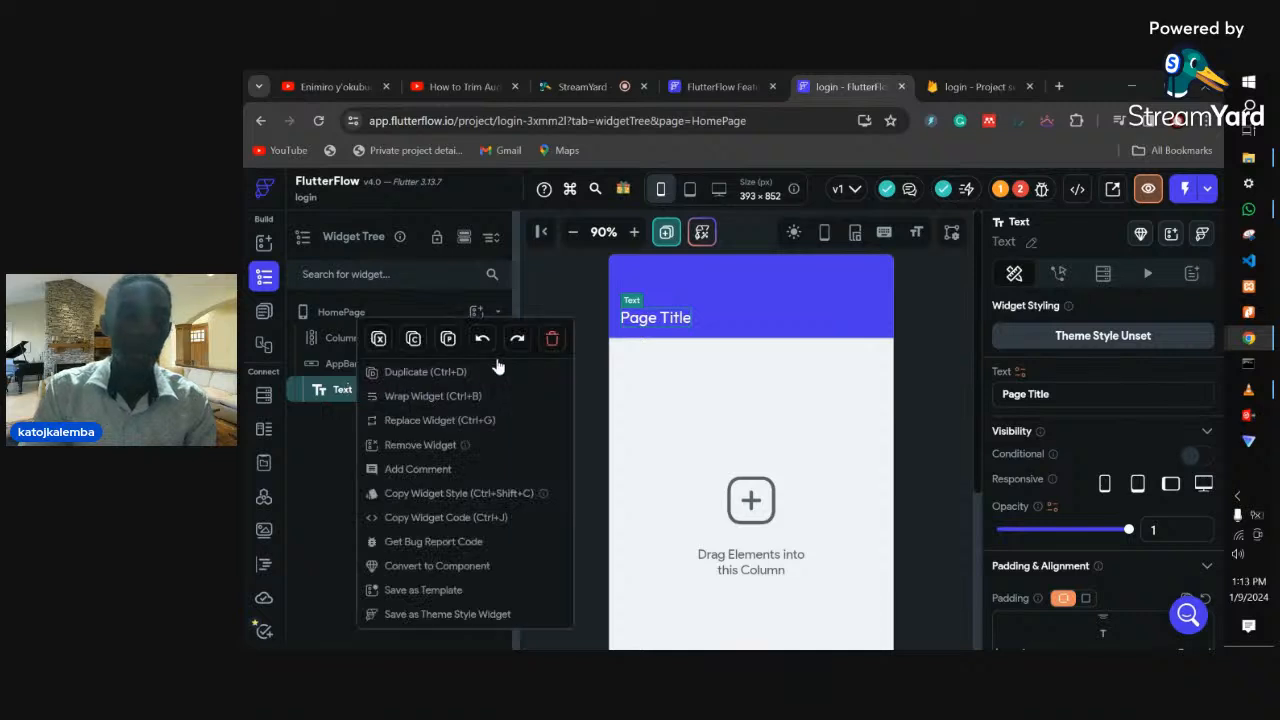
pyautogui.click(553, 341)
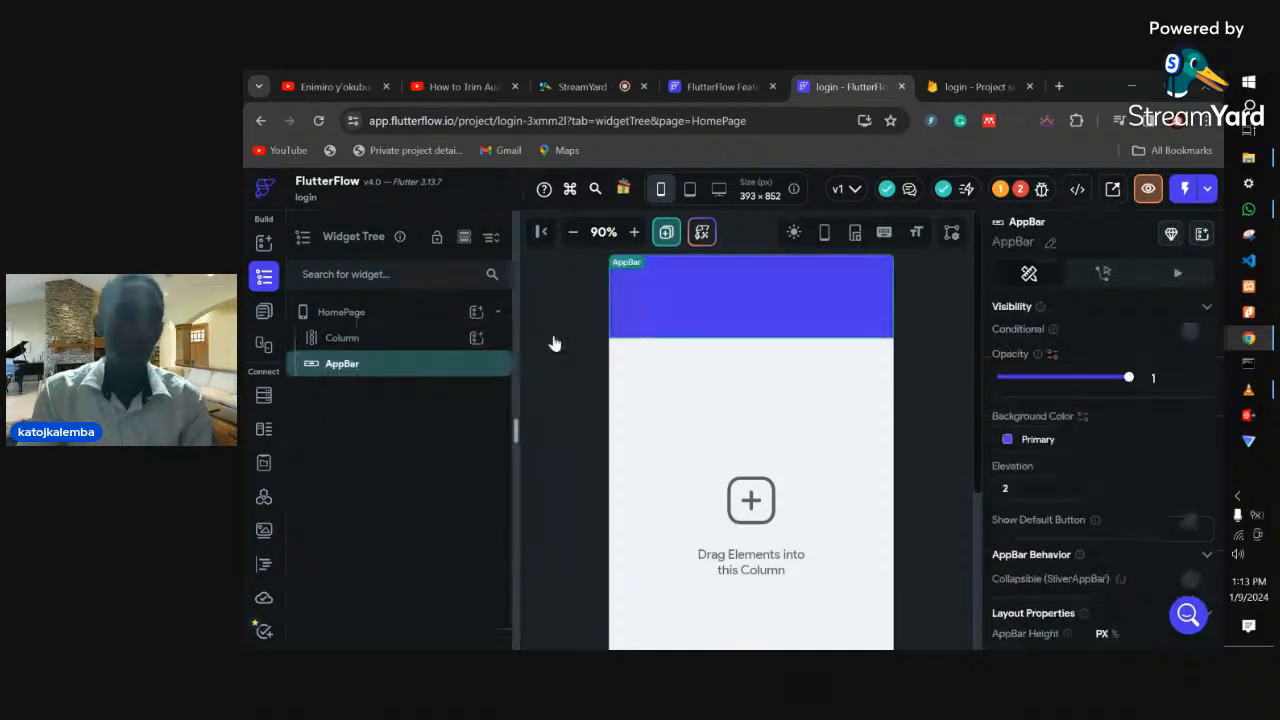
# - Delete the AppBar and the empty Column, leaving only the HomePage scaffold
pyautogui.rightClick(437, 364)
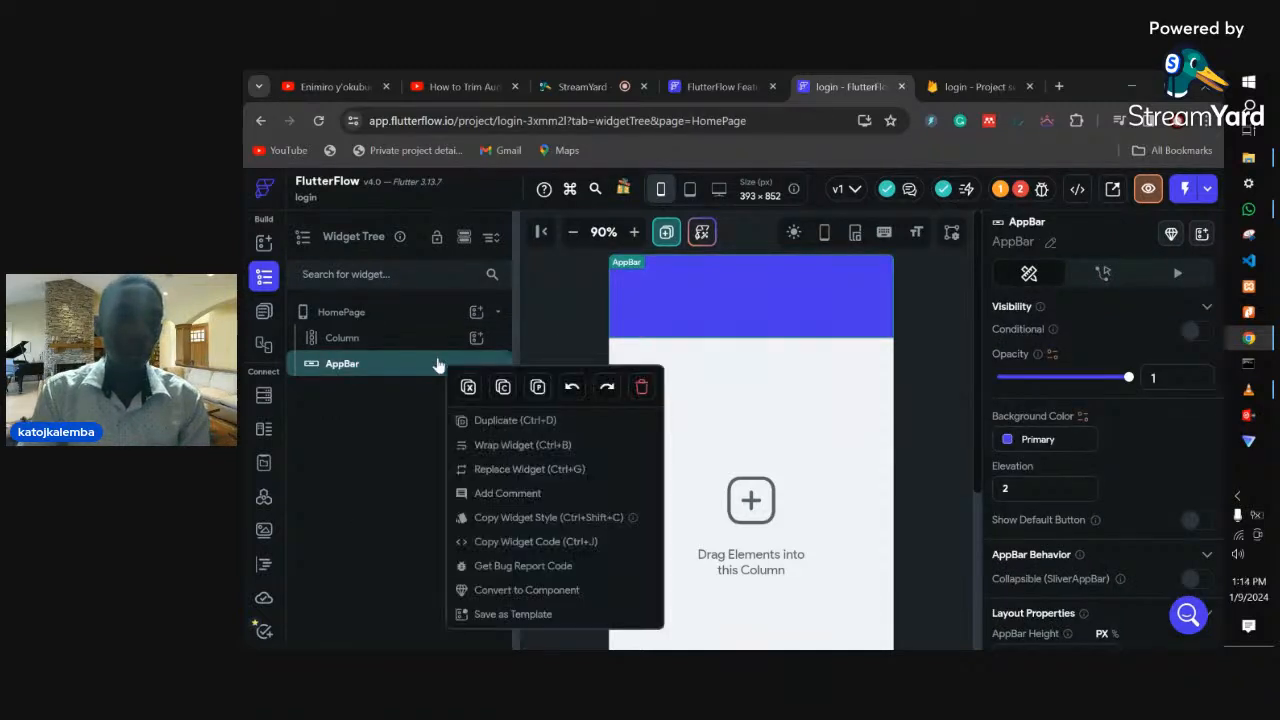
pyautogui.click(642, 388)
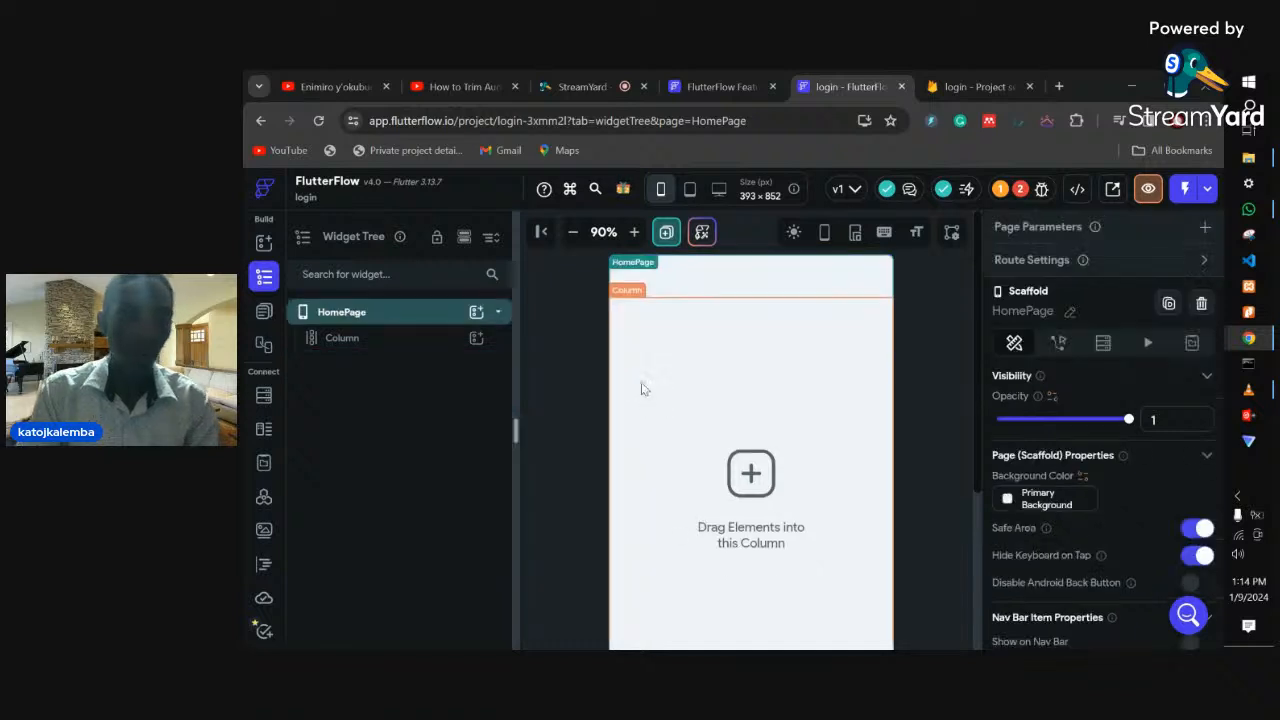
pyautogui.rightClick(432, 344)
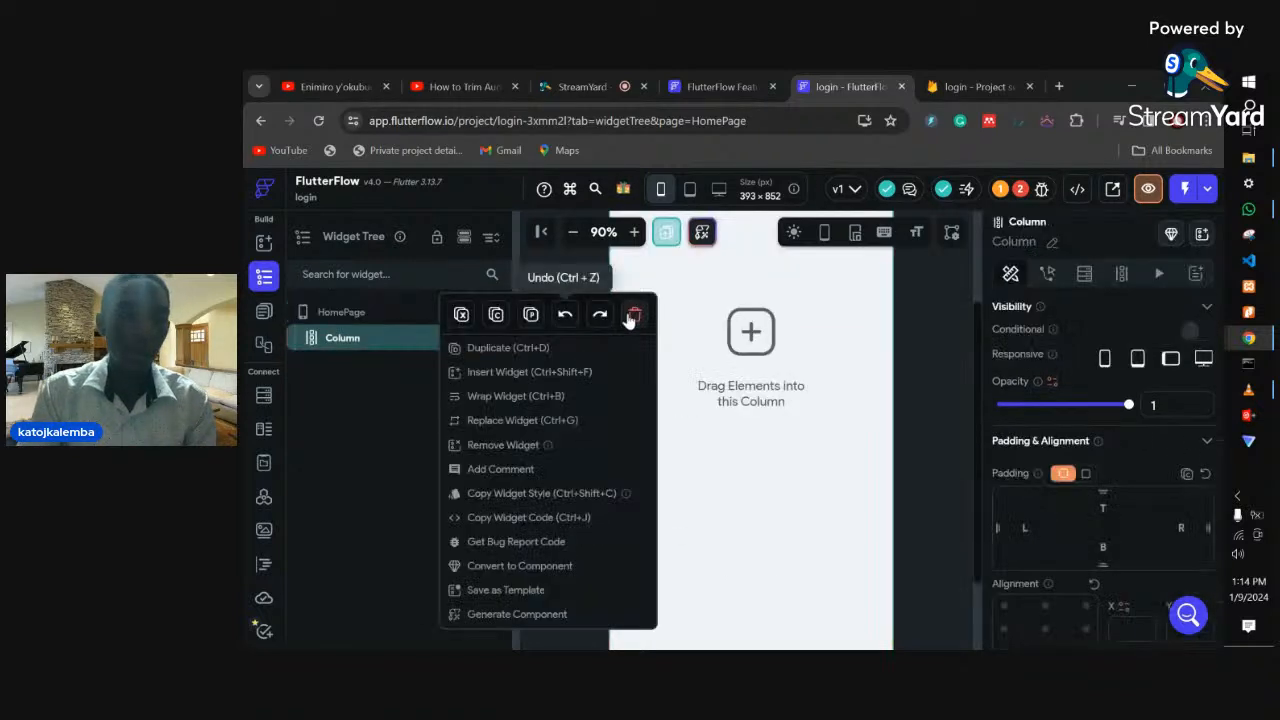
pyautogui.click(636, 317)
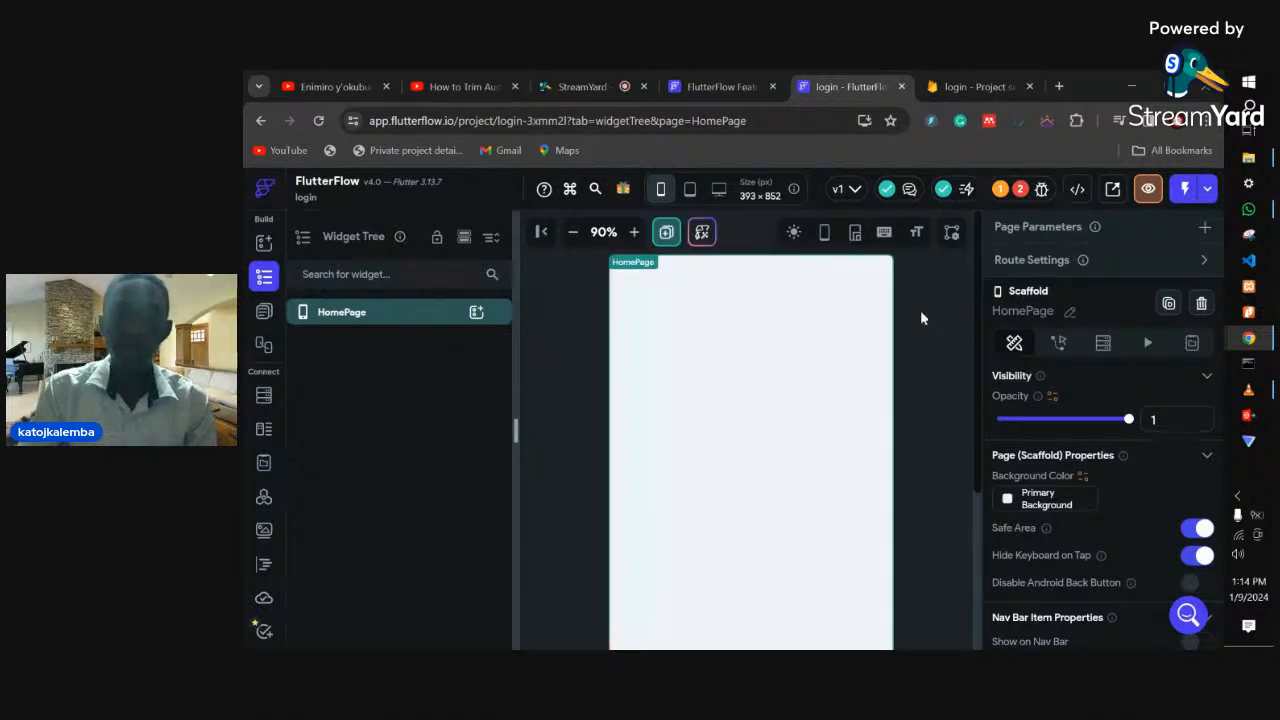
pyautogui.rightClick(430, 309)
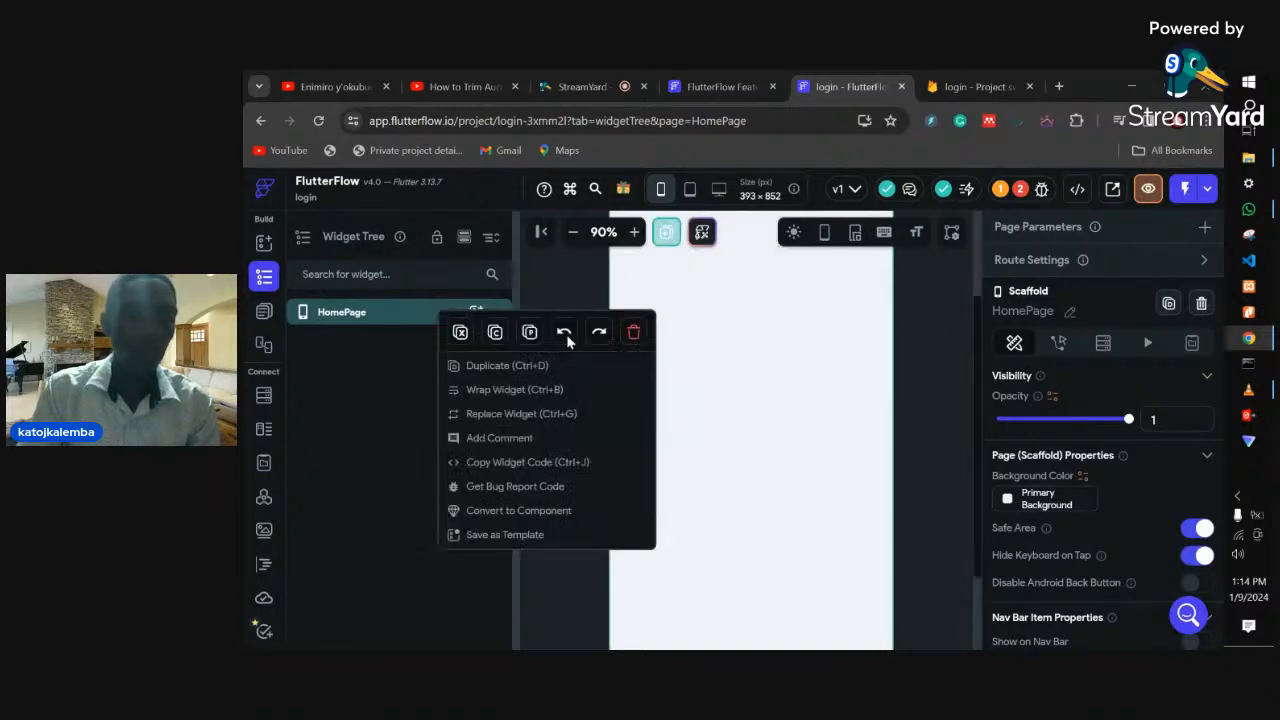
pyautogui.click(636, 335)
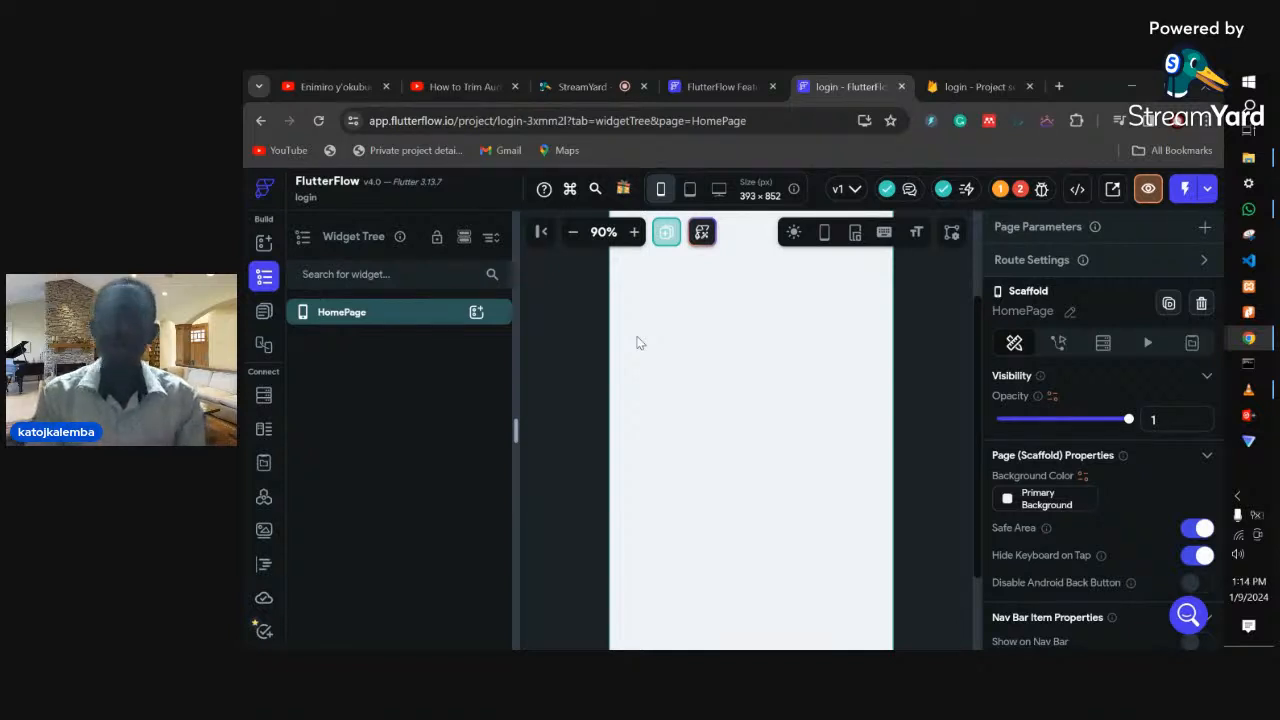
pyautogui.scroll(2, 728, 431)
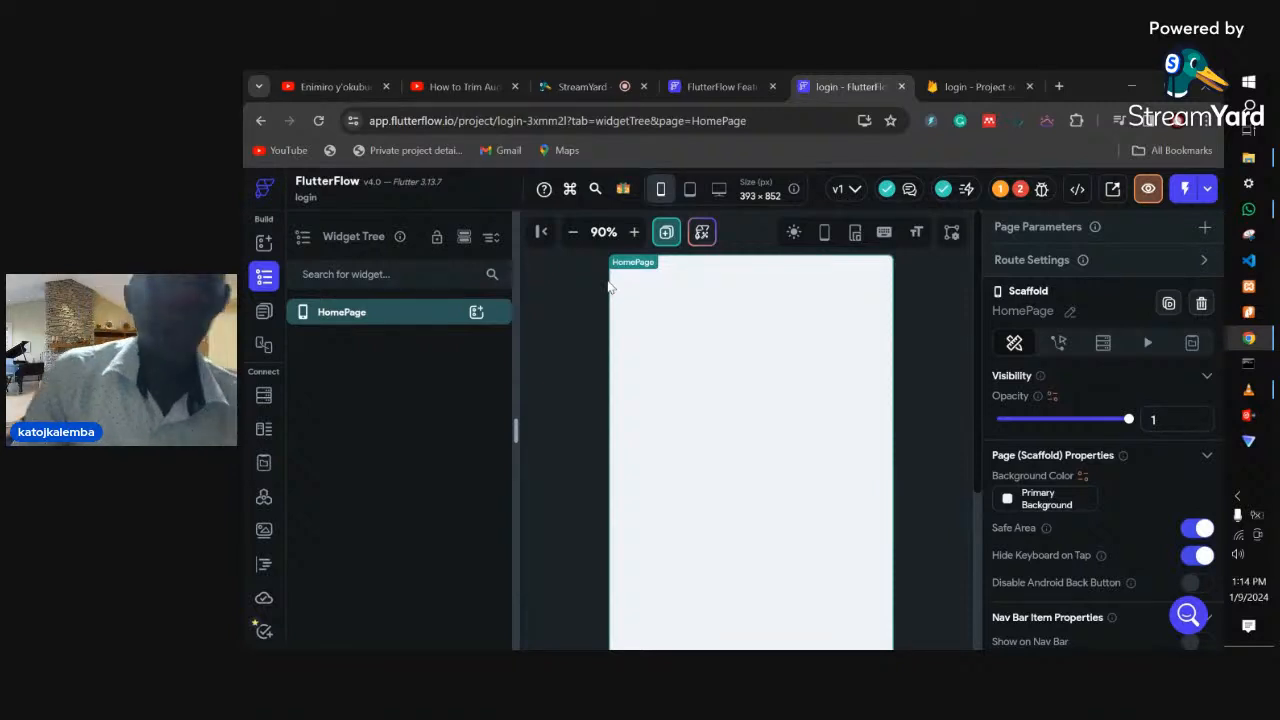
# - Rename the HomePage page to 'Home'
pyautogui.rightClick(352, 314)
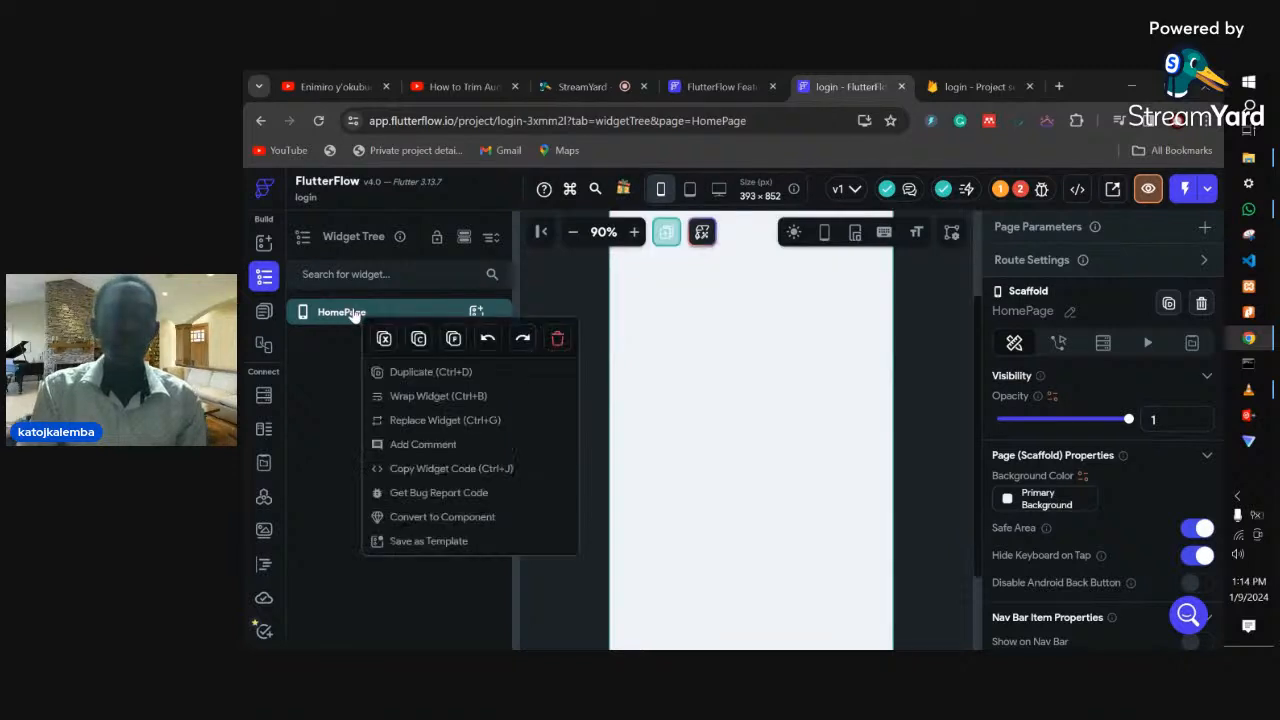
pyautogui.click(335, 313)
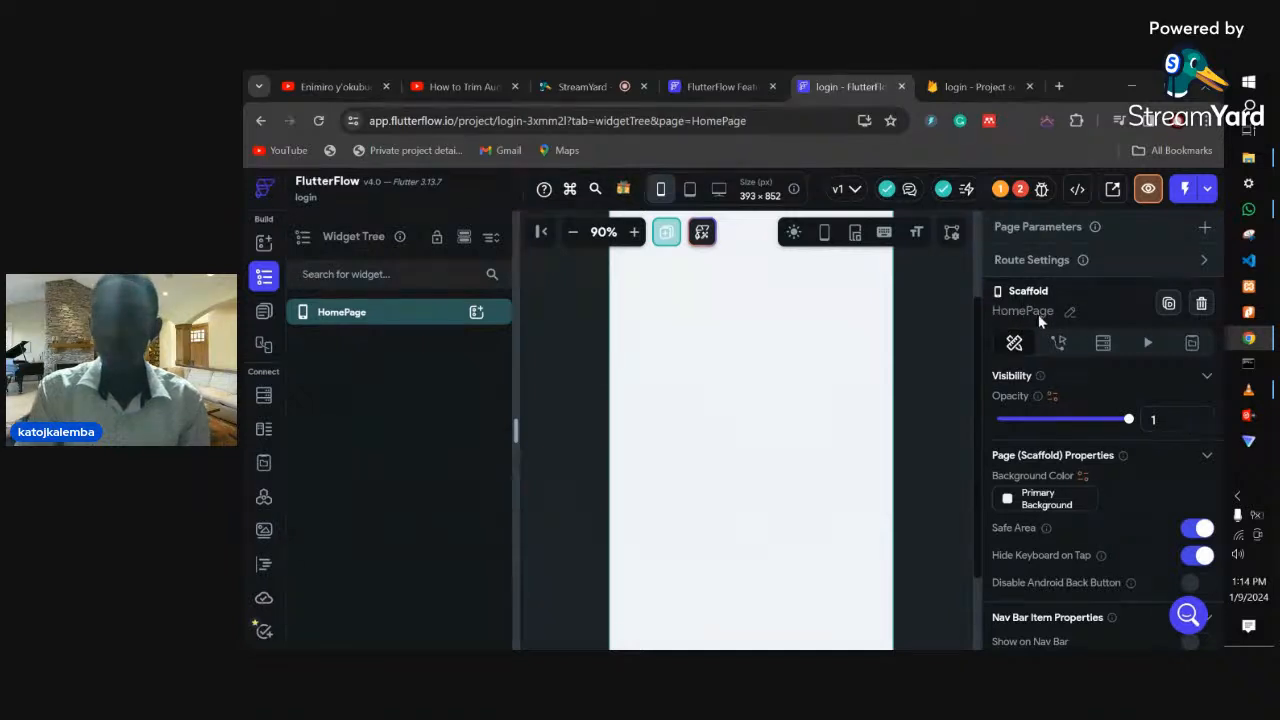
pyautogui.click(1068, 313)
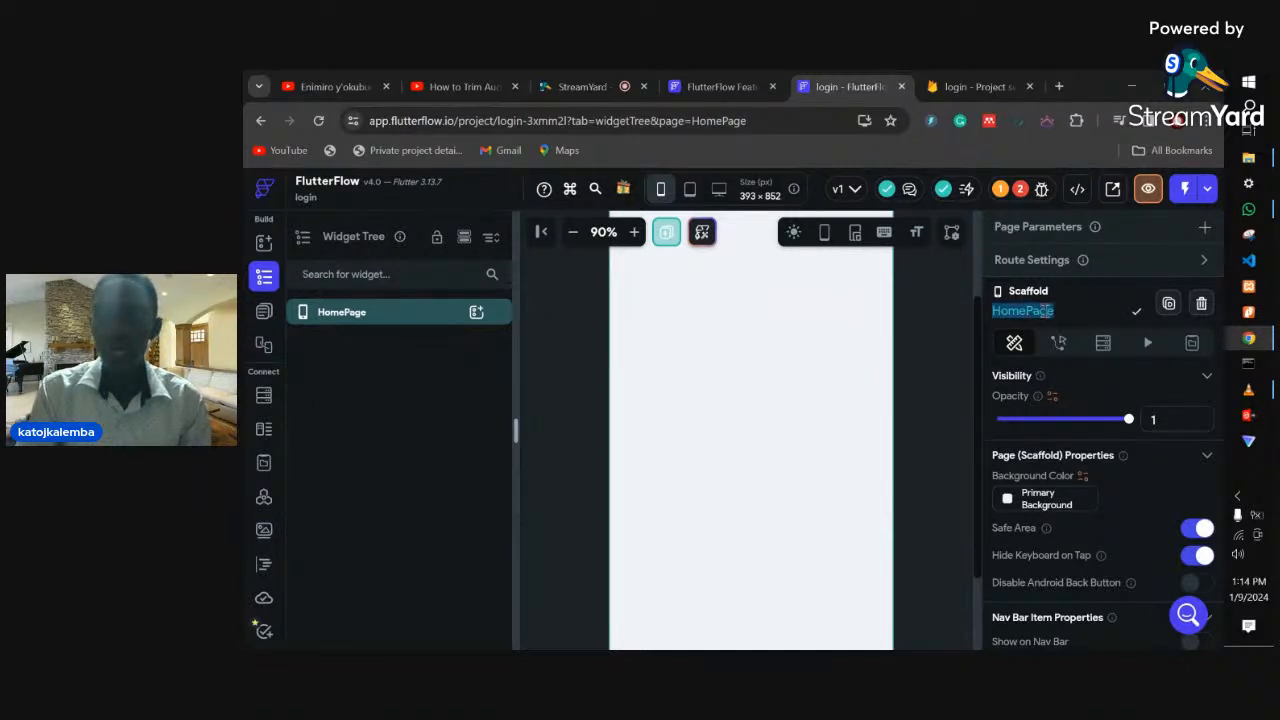
pyautogui.write('Home')
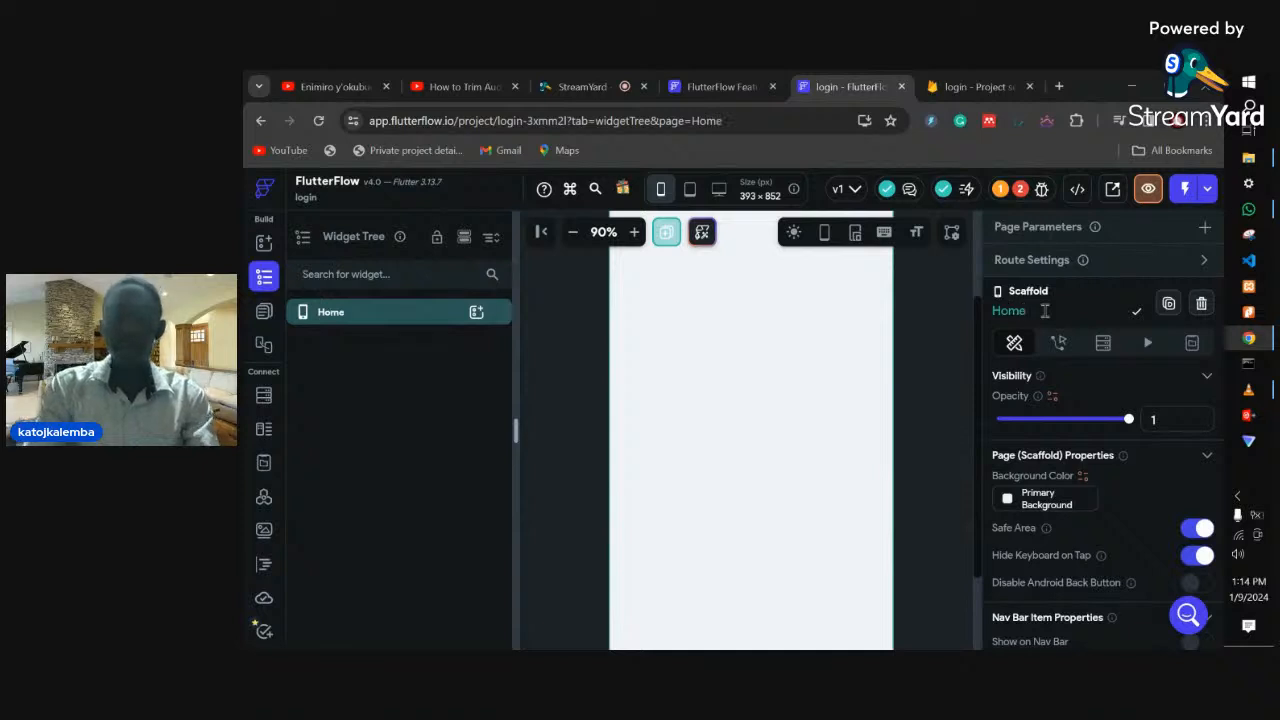
pyautogui.press('Return')
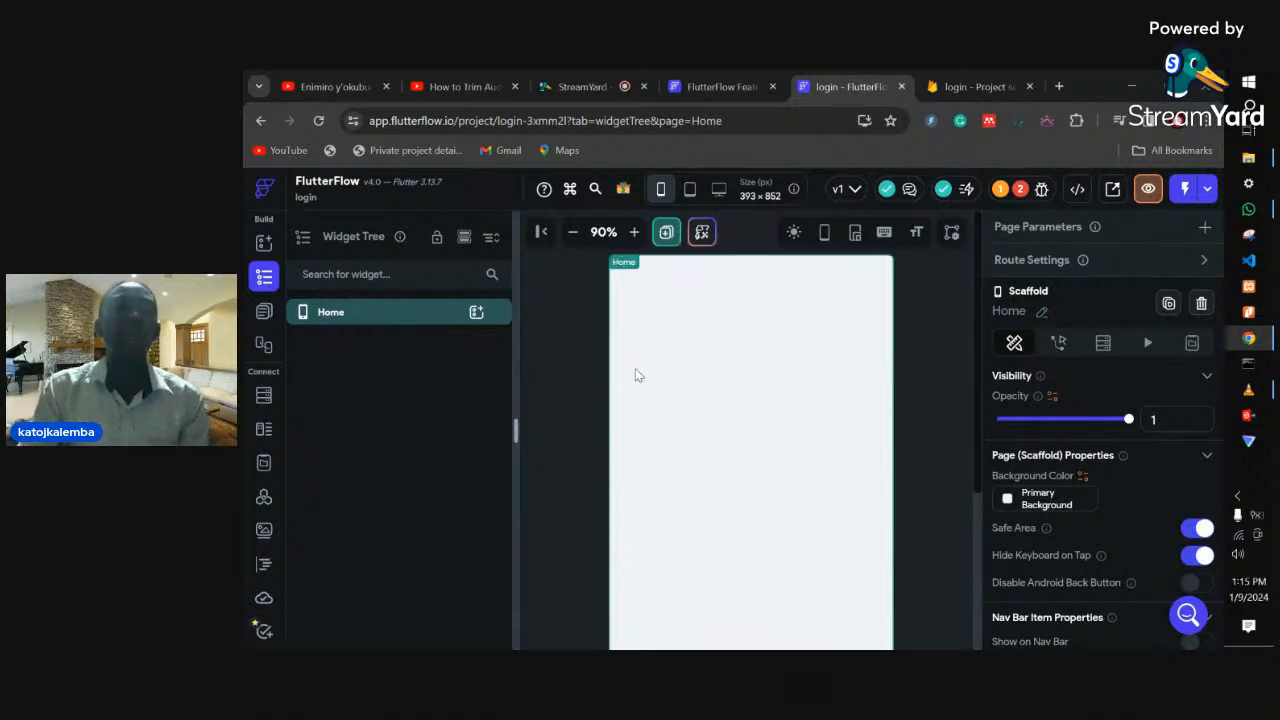
pyautogui.click(263, 244)
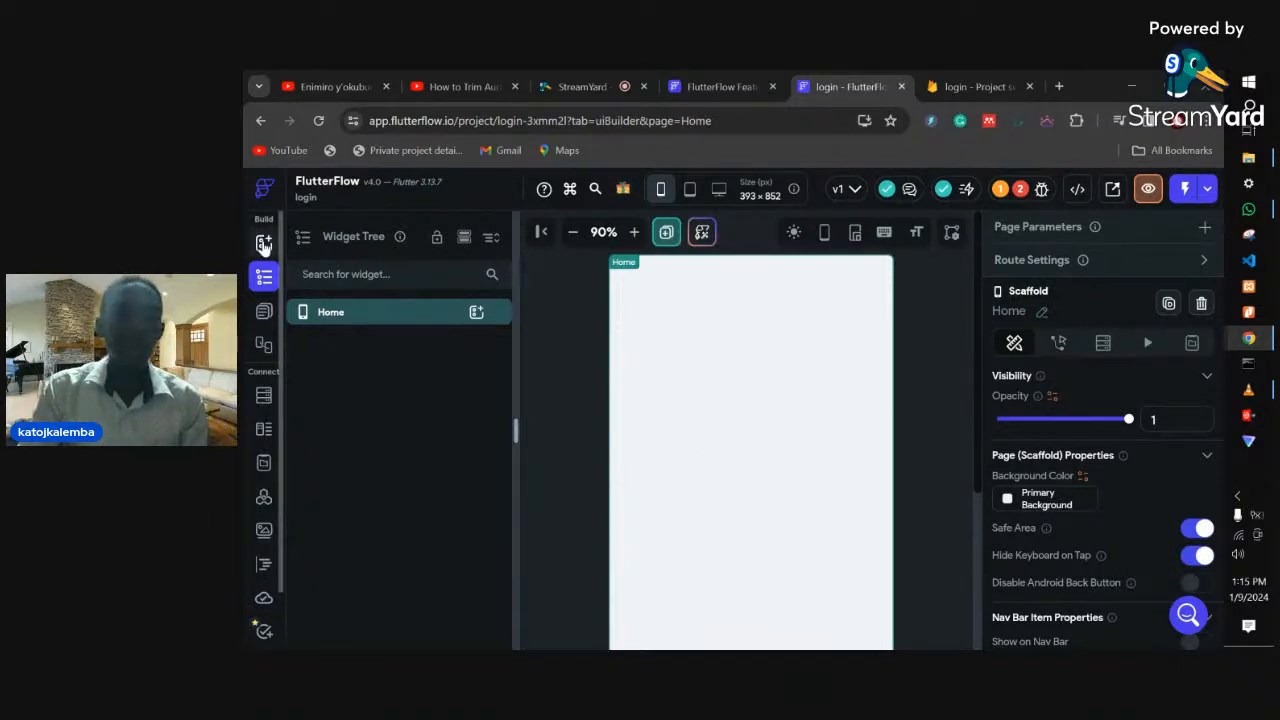
# - Add a Column to the Home page with a 'Hello World' Text widget inside it
pyautogui.click(270, 286)
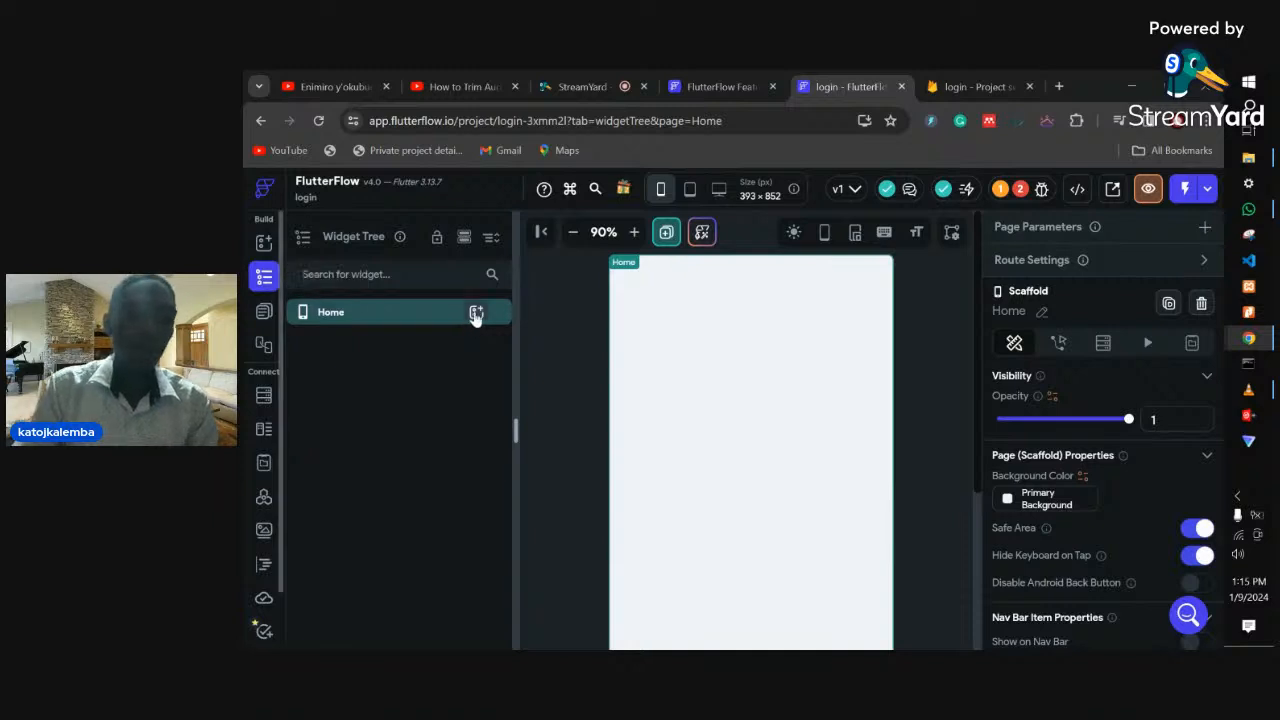
pyautogui.click(476, 314)
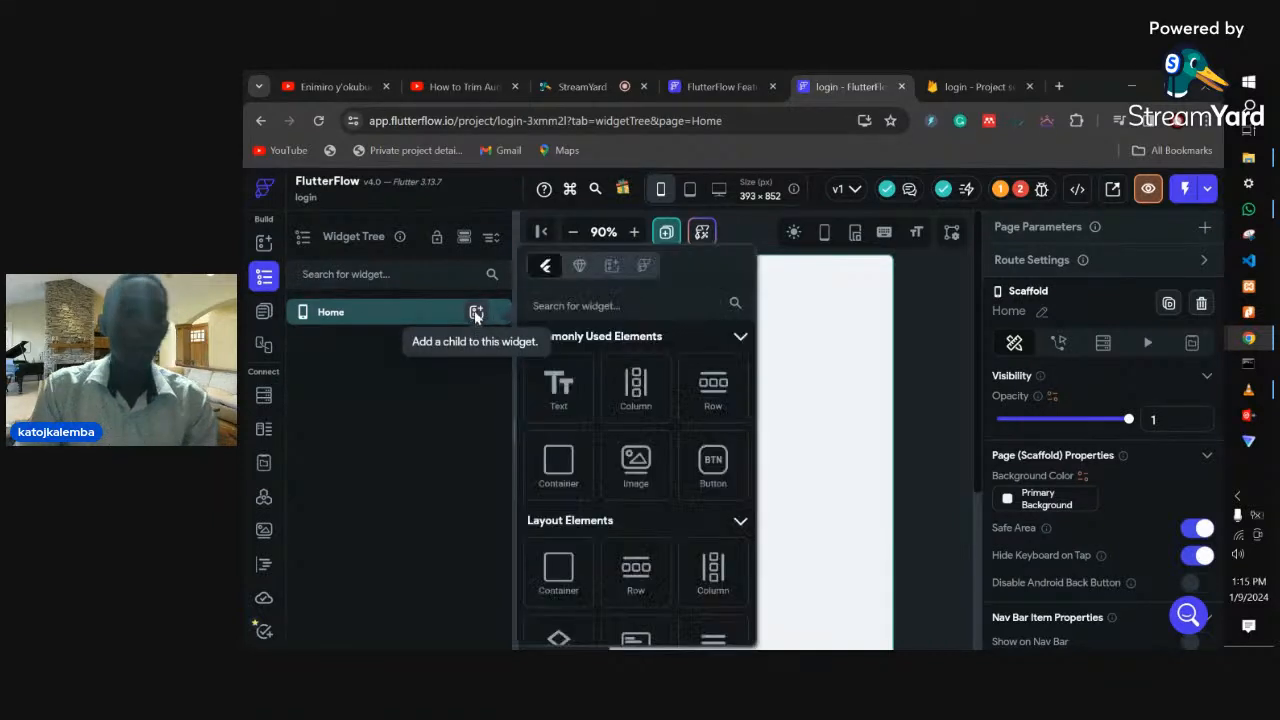
pyautogui.click(636, 397)
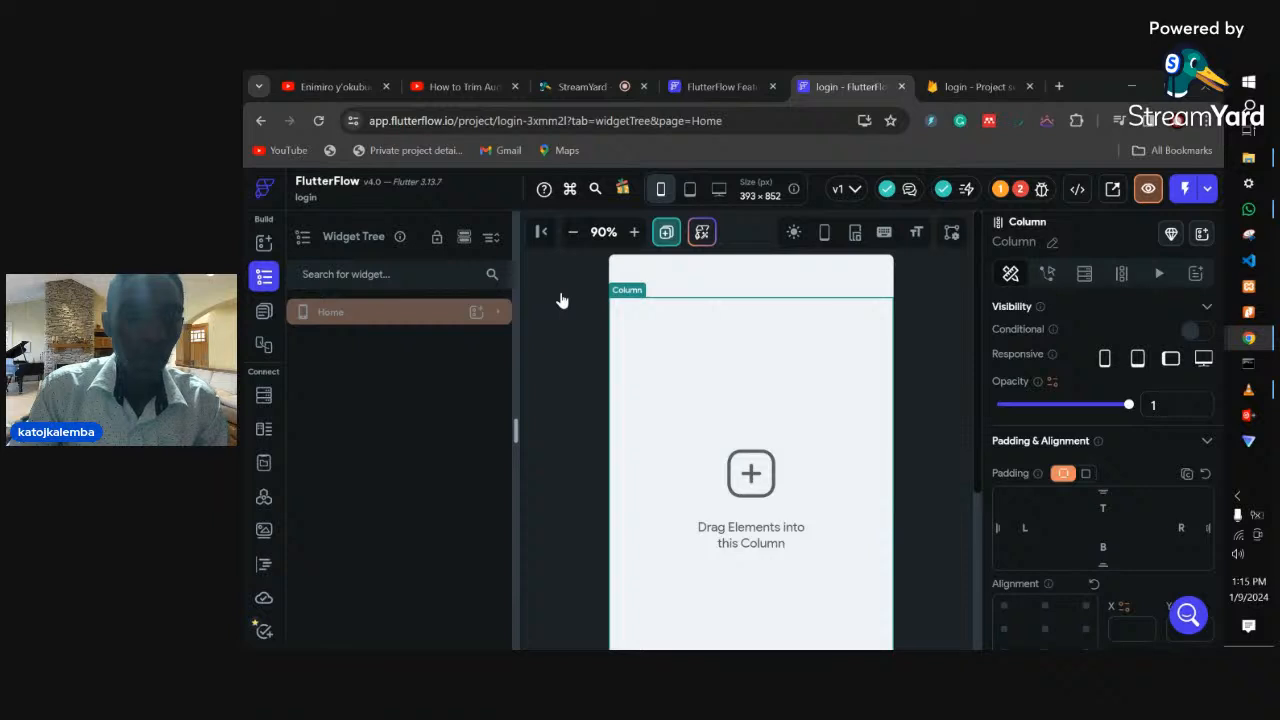
pyautogui.click(499, 315)
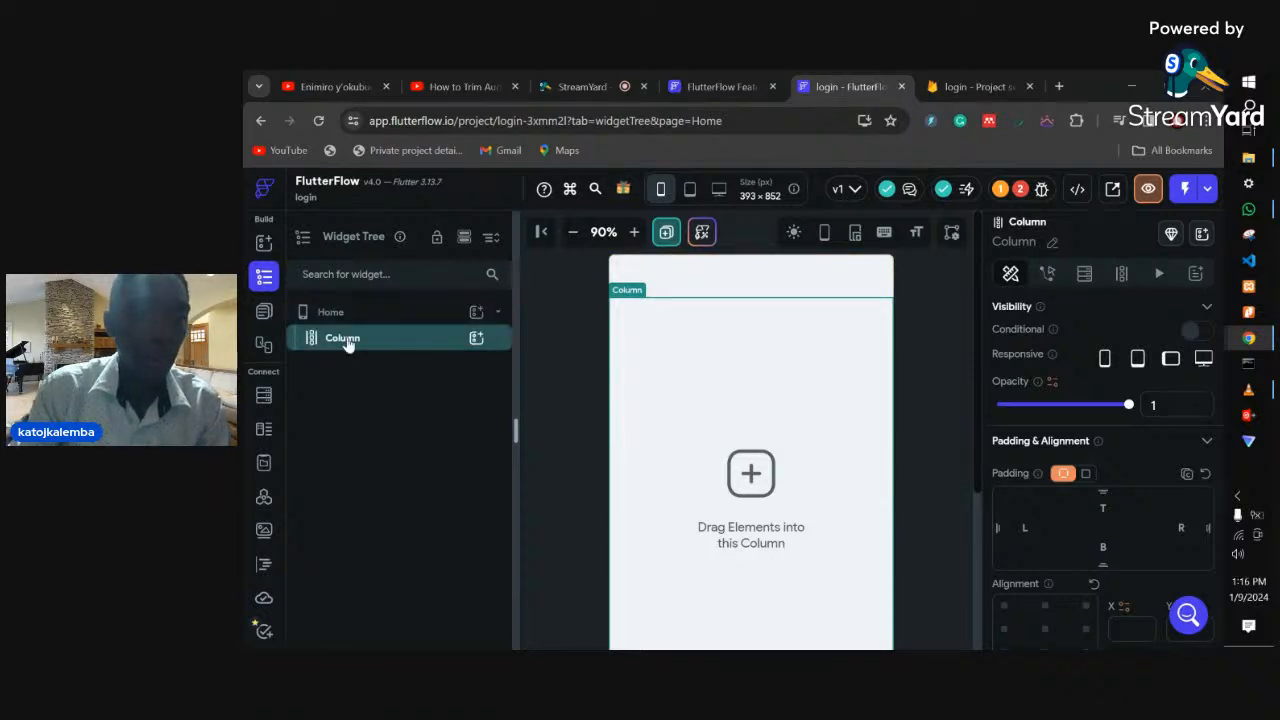
pyautogui.click(476, 339)
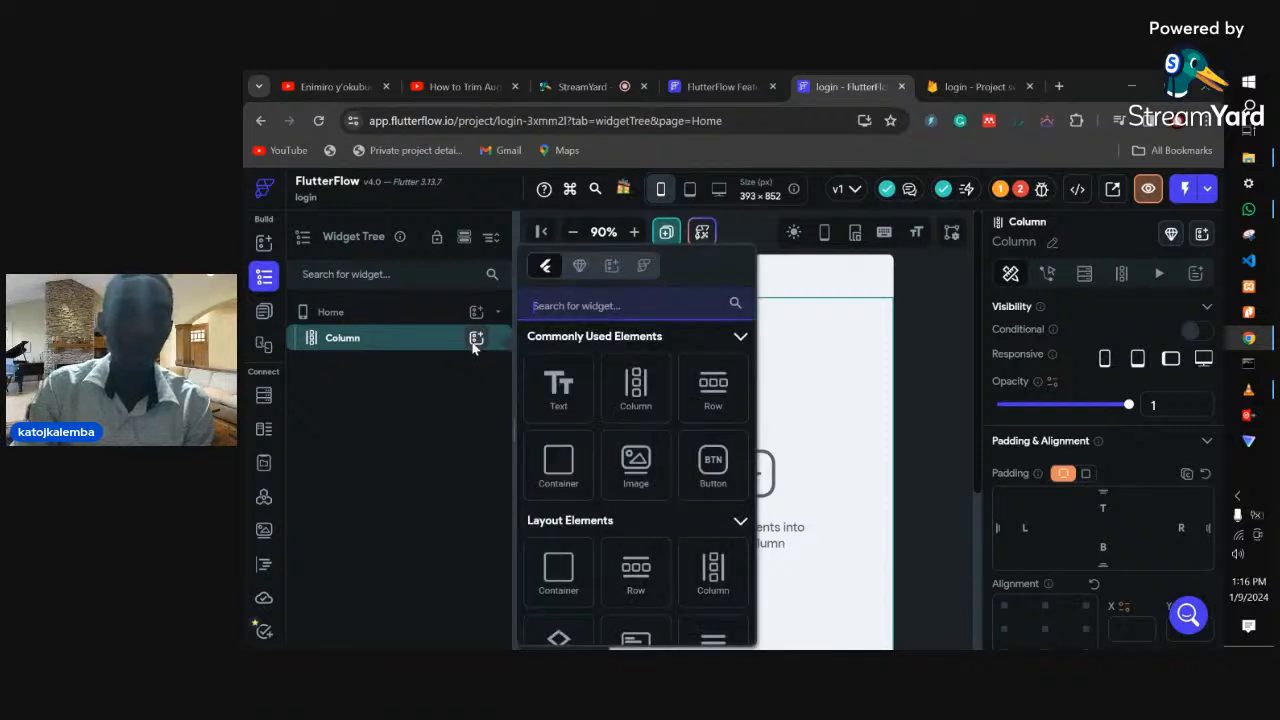
pyautogui.click(577, 410)
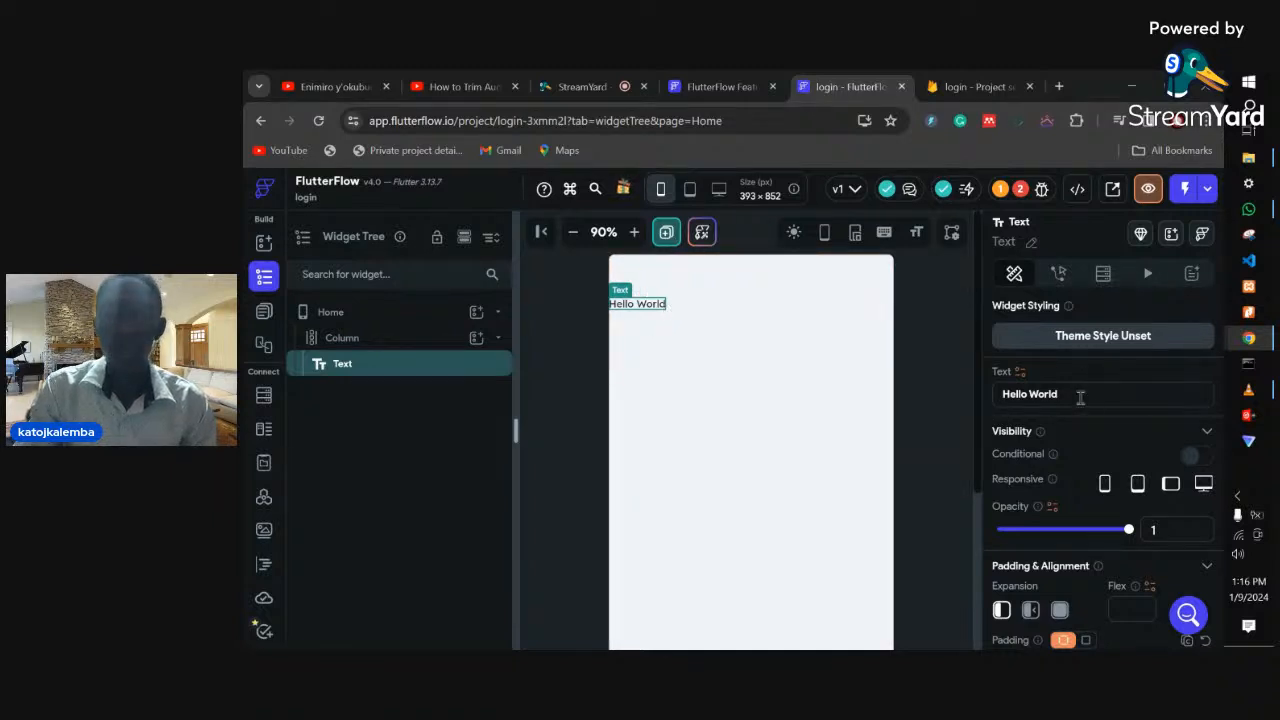
# - Change the text to a 'Welcome back' greeting with a first name and set left padding 20
pyautogui.moveTo(994, 384); pyautogui.dragTo(1062, 394)
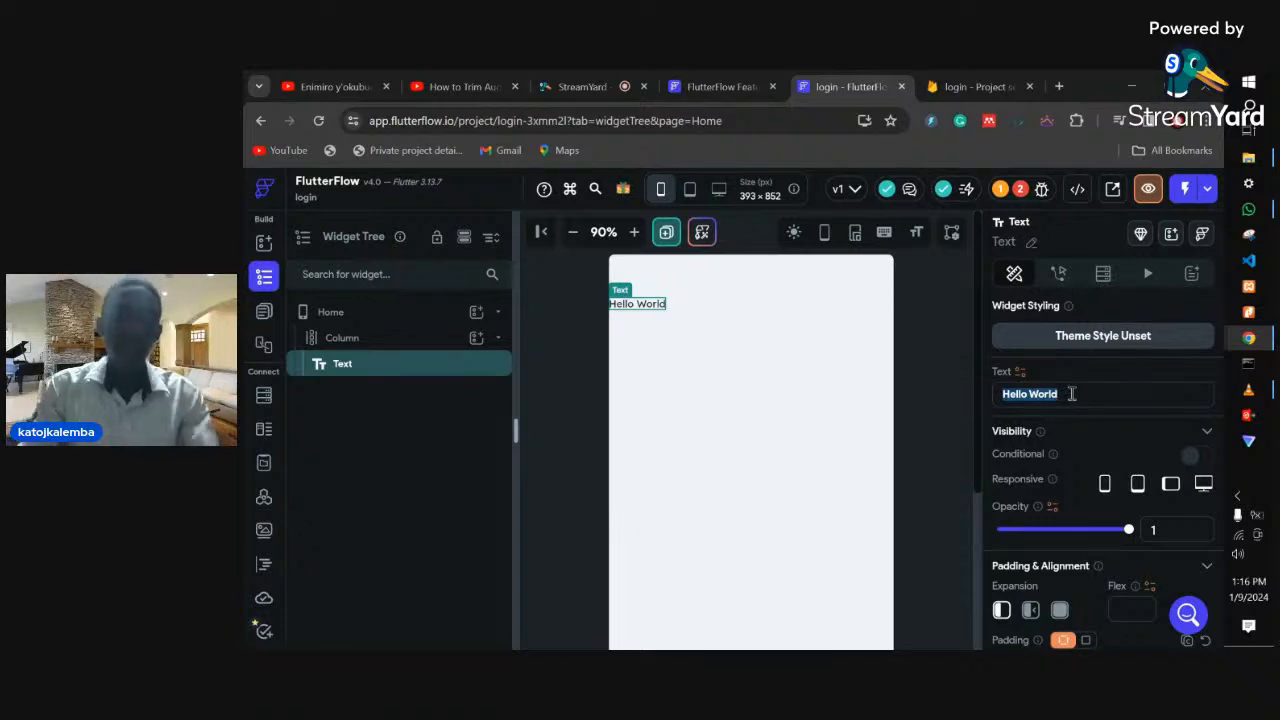
pyautogui.write('Welcome ')
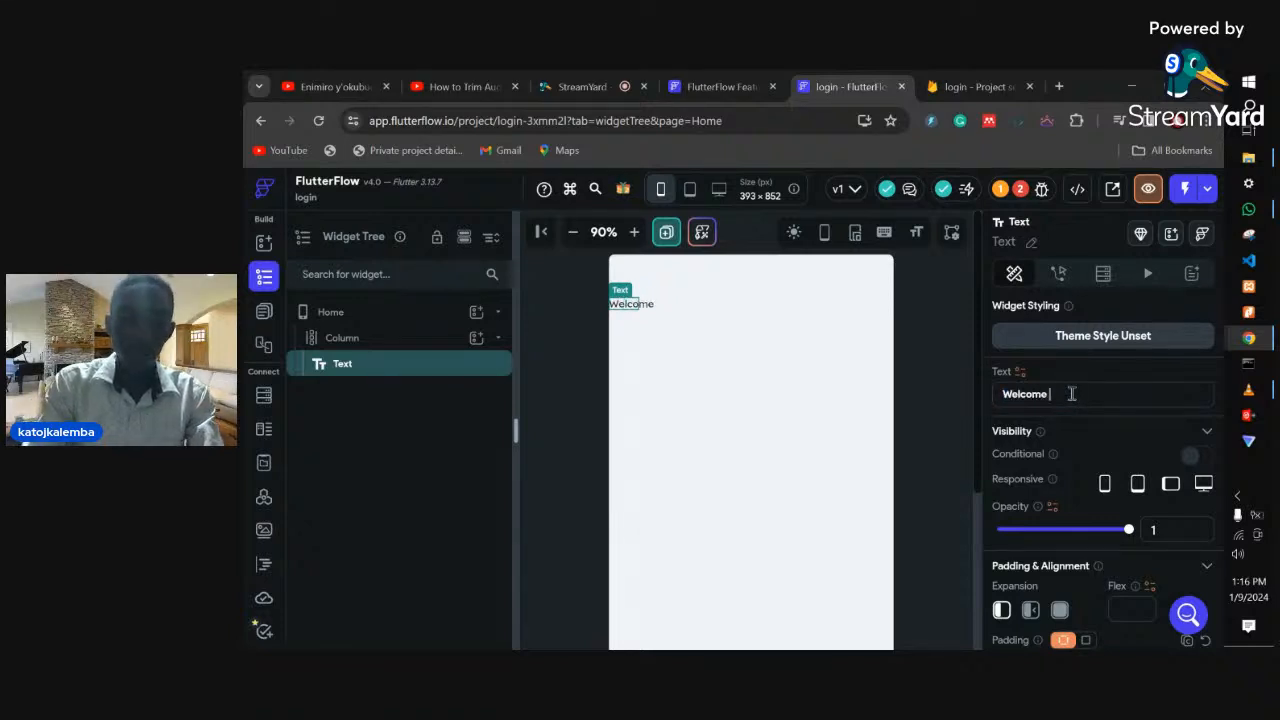
pyautogui.write('bac')
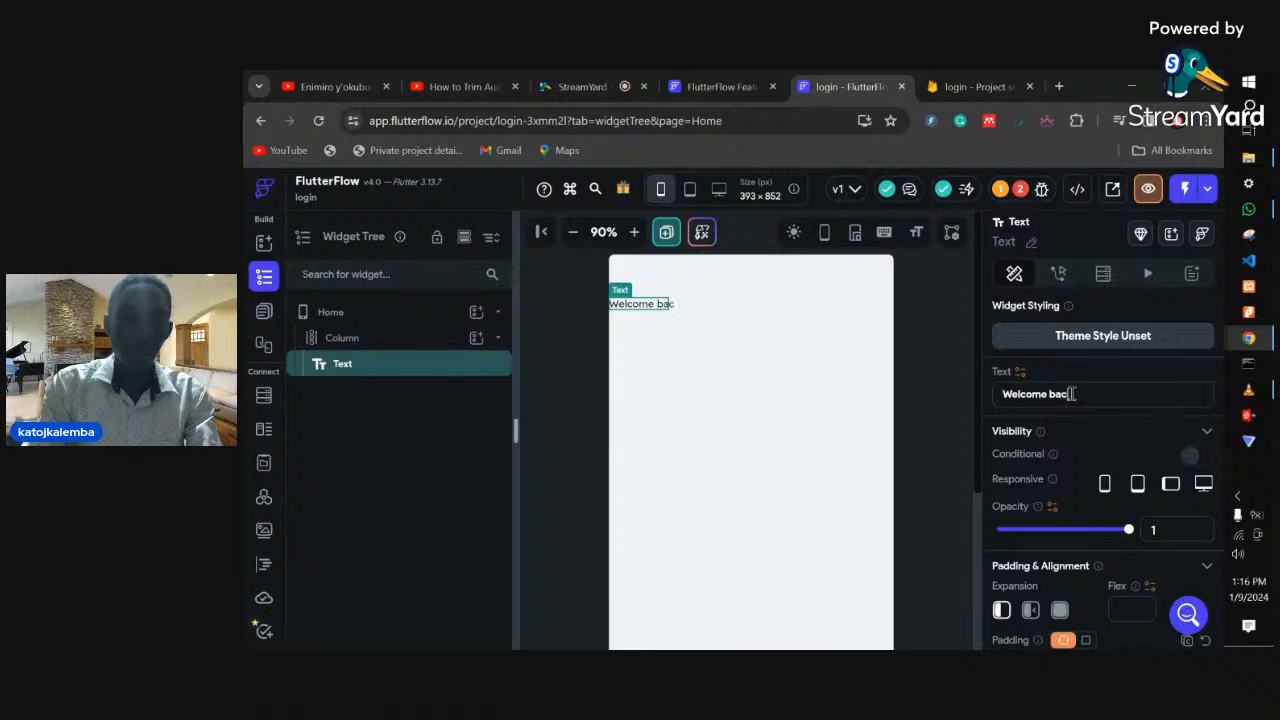
pyautogui.write('k James')
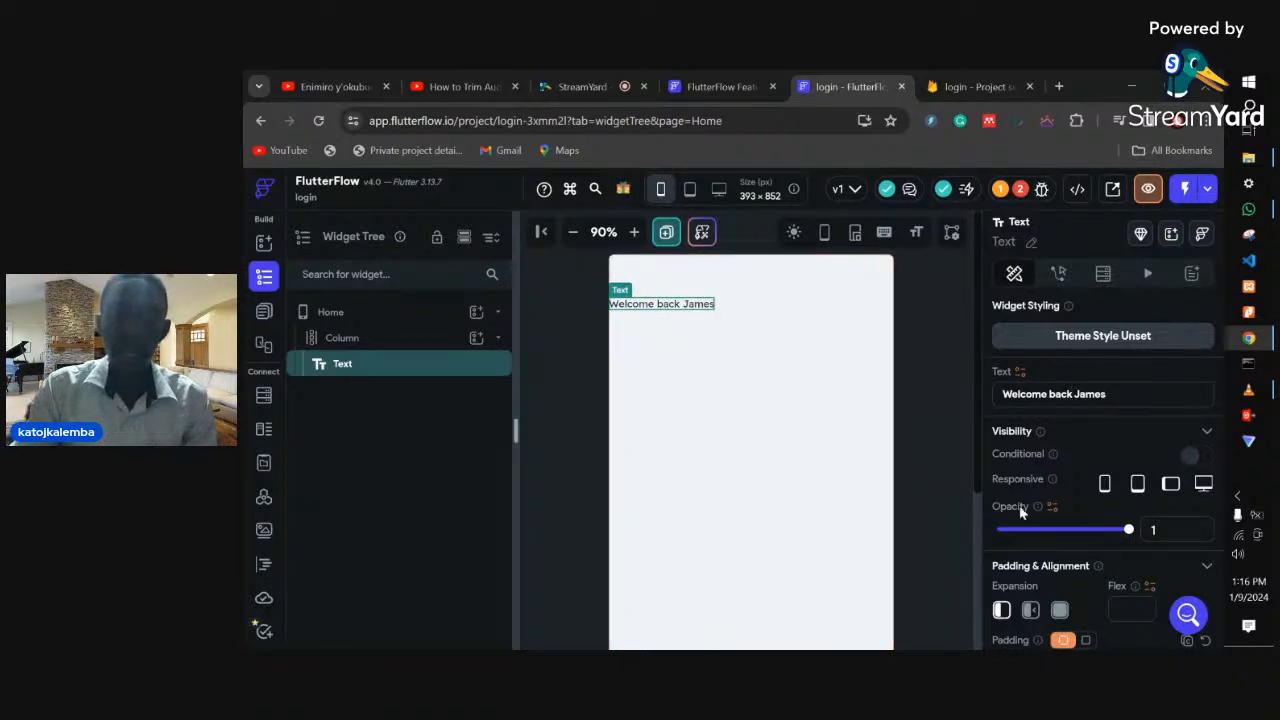
pyautogui.scroll(-3, 1112, 449)
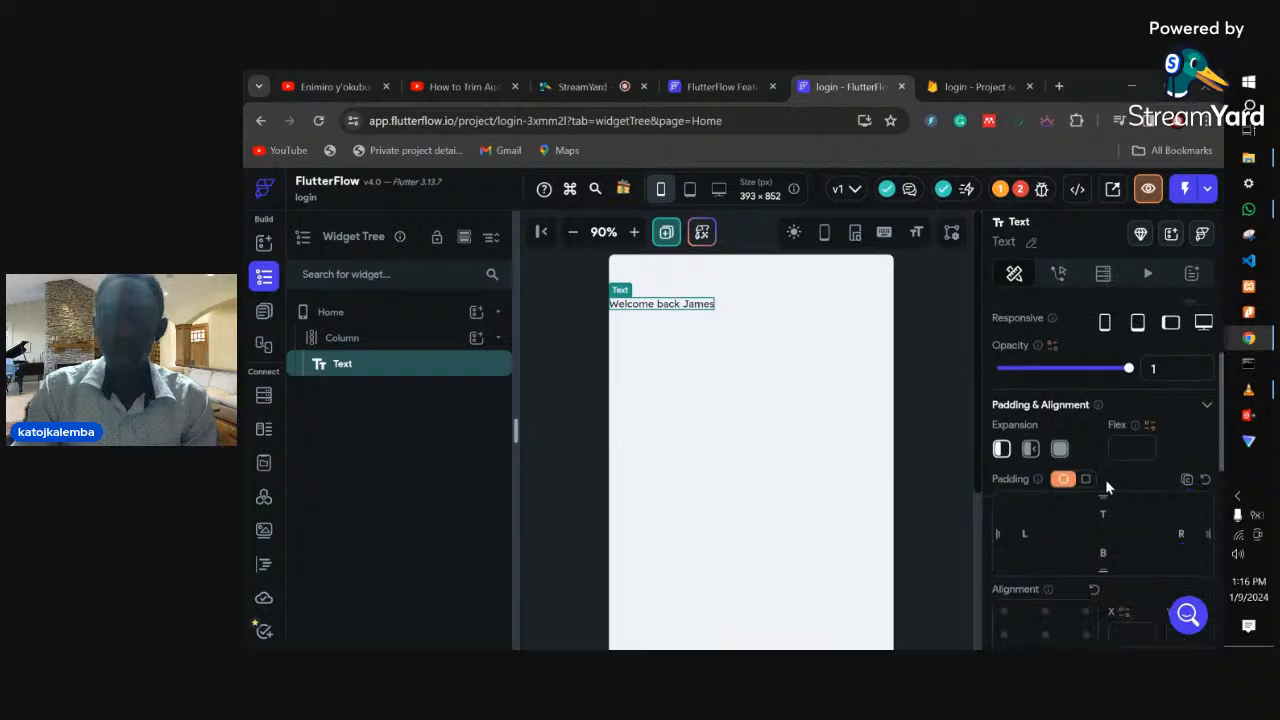
pyautogui.click(999, 549)
pyautogui.write('20')
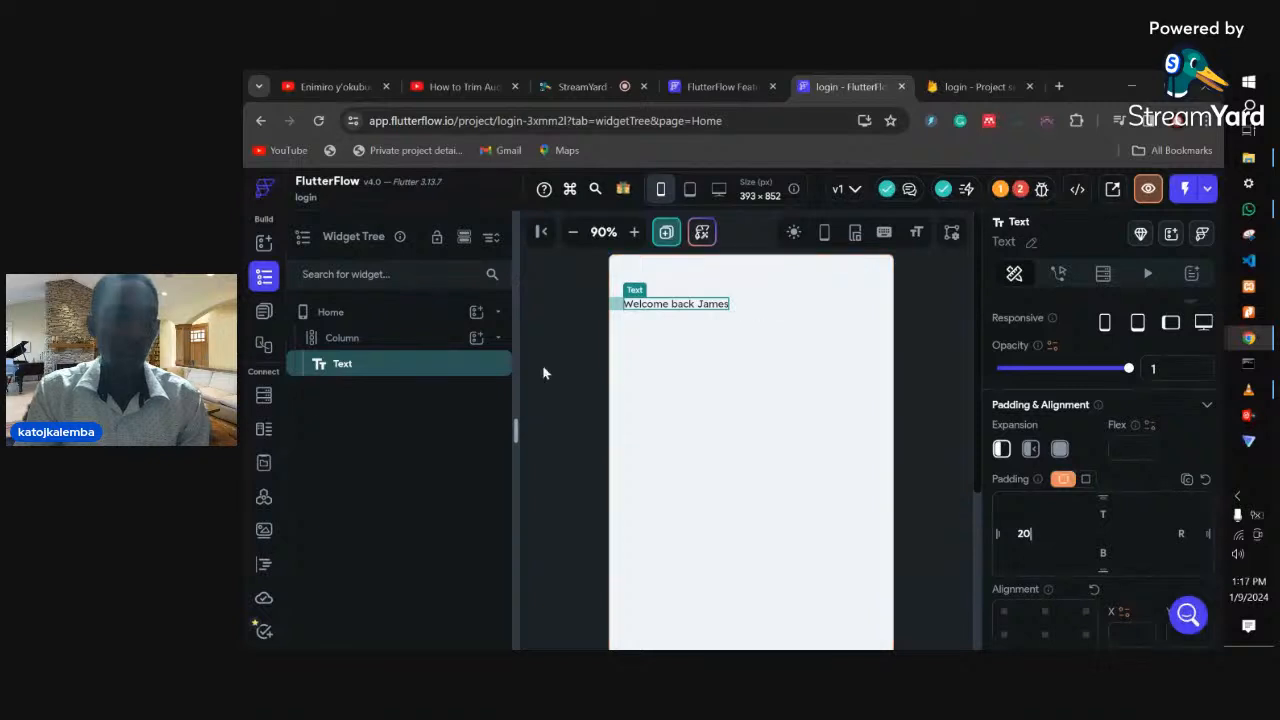
# - Wrap the greeting text in a Row, removing the accidentally duplicated Row and text
pyautogui.rightClick(381, 367)
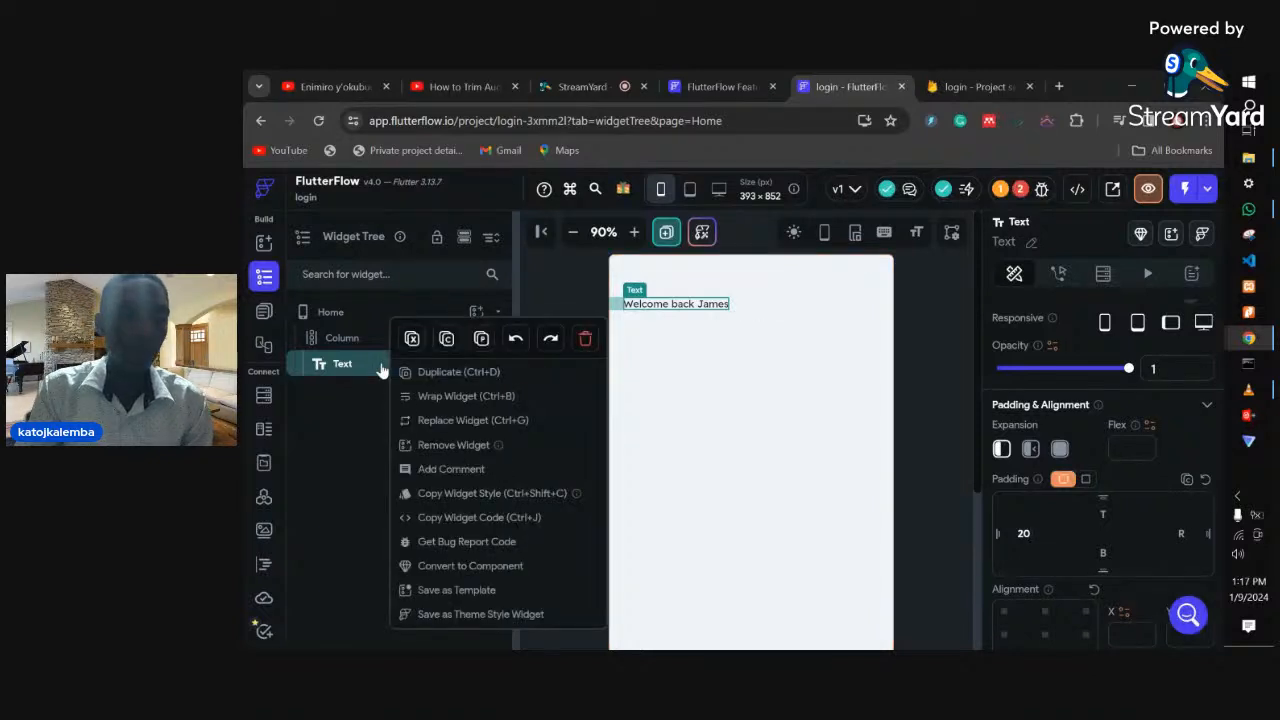
pyautogui.click(460, 397)
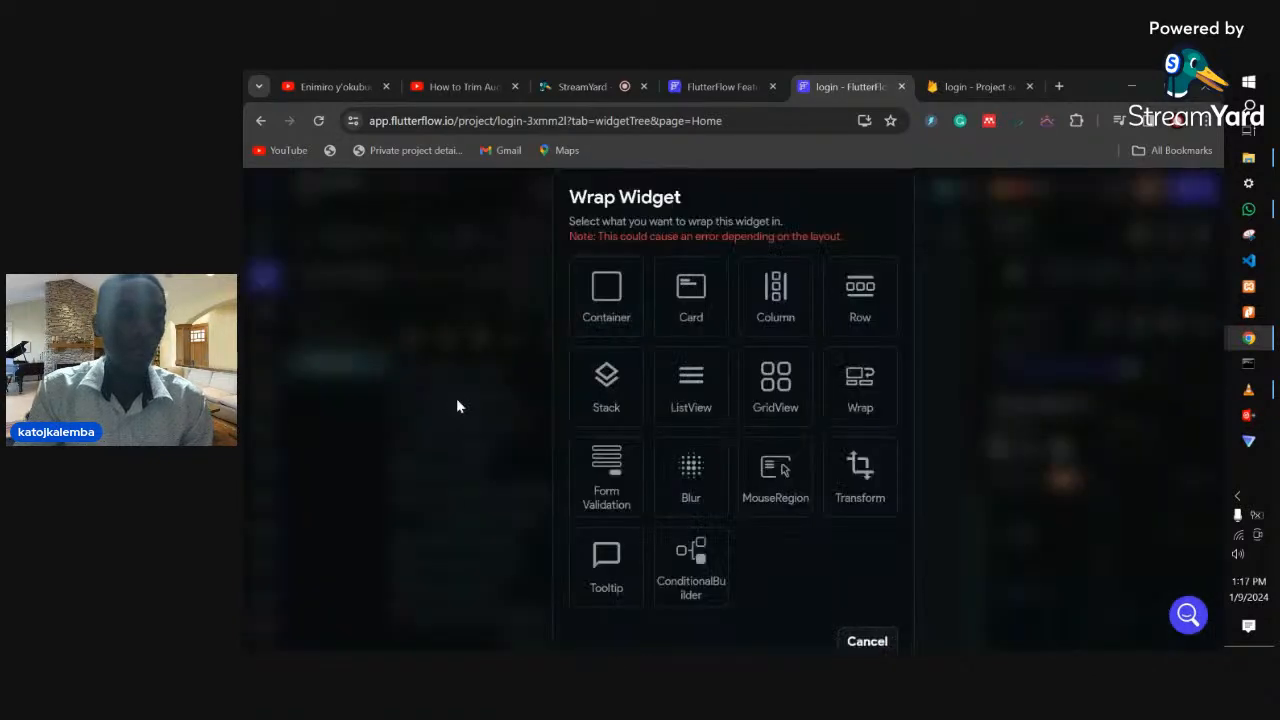
pyautogui.click(858, 300)
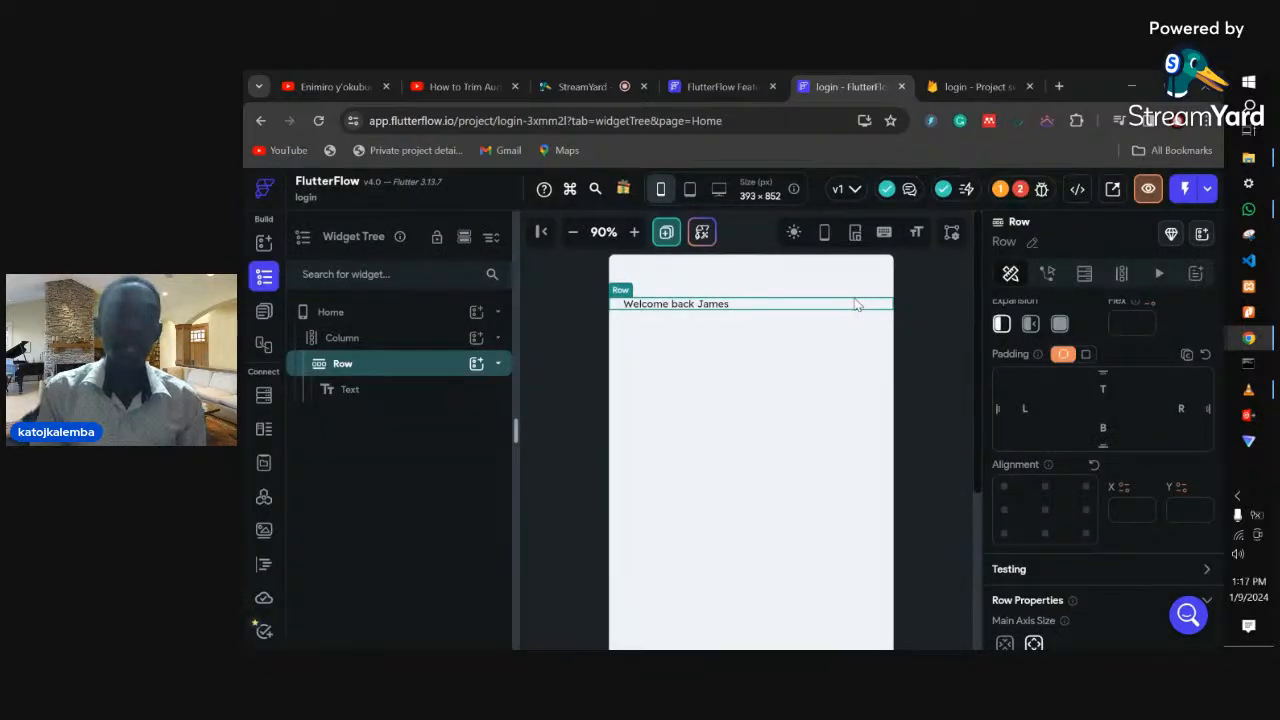
pyautogui.rightClick(718, 309)
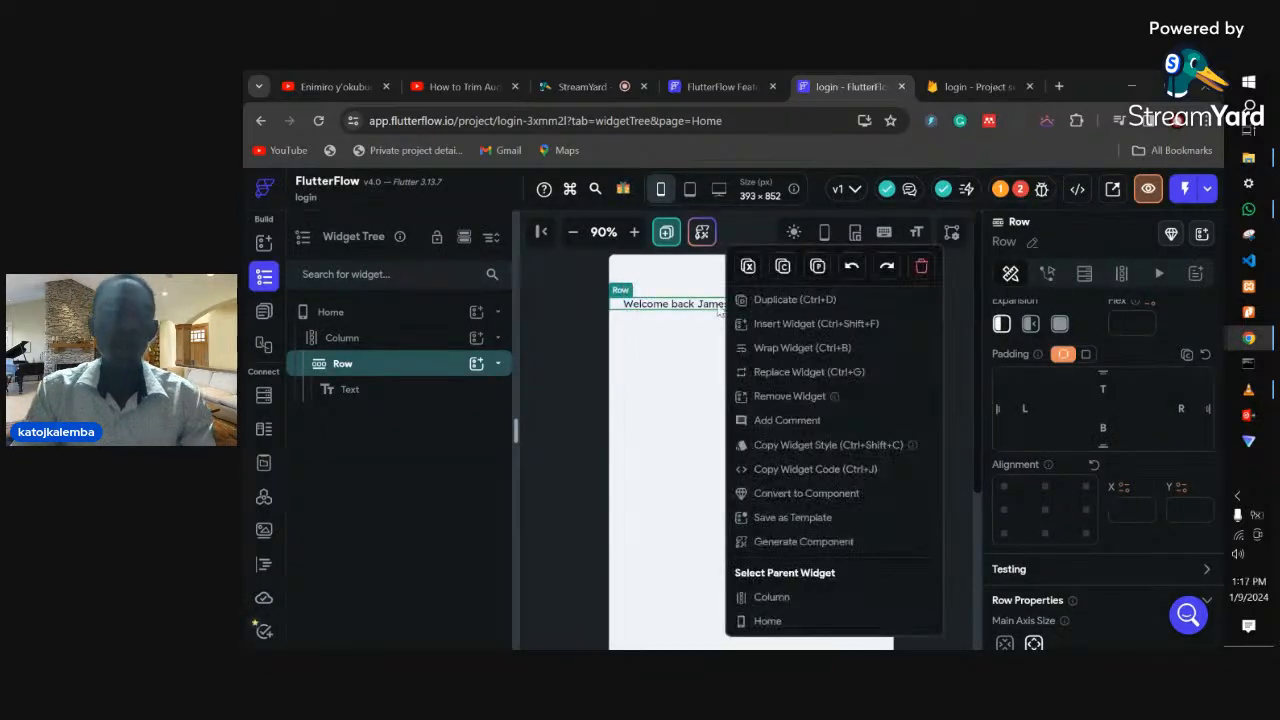
pyautogui.click(766, 302)
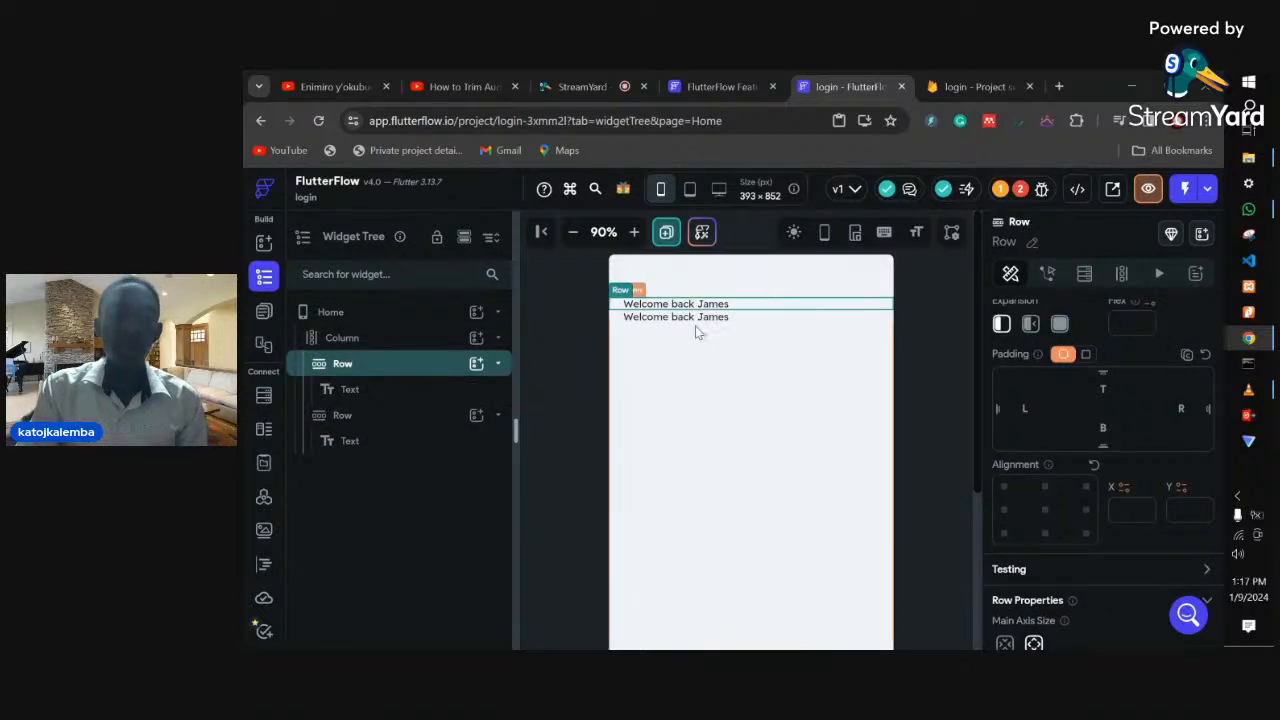
pyautogui.rightClick(697, 318)
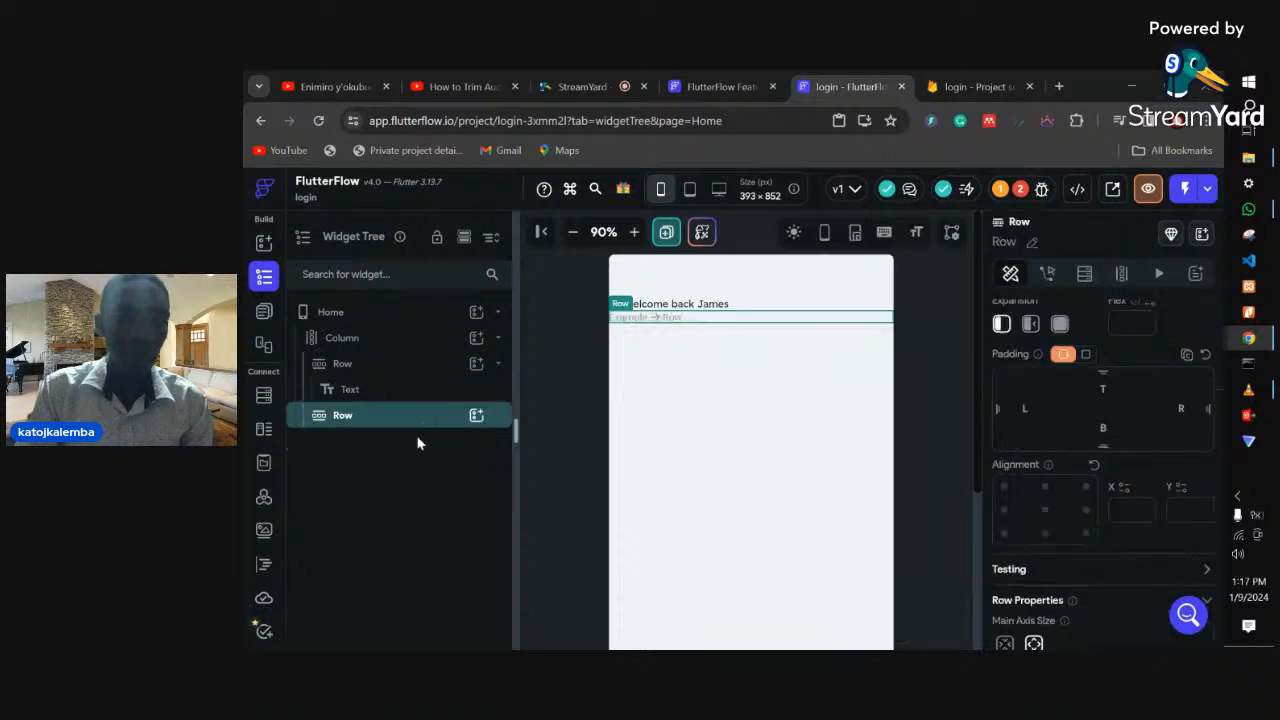
pyautogui.press('Delete')
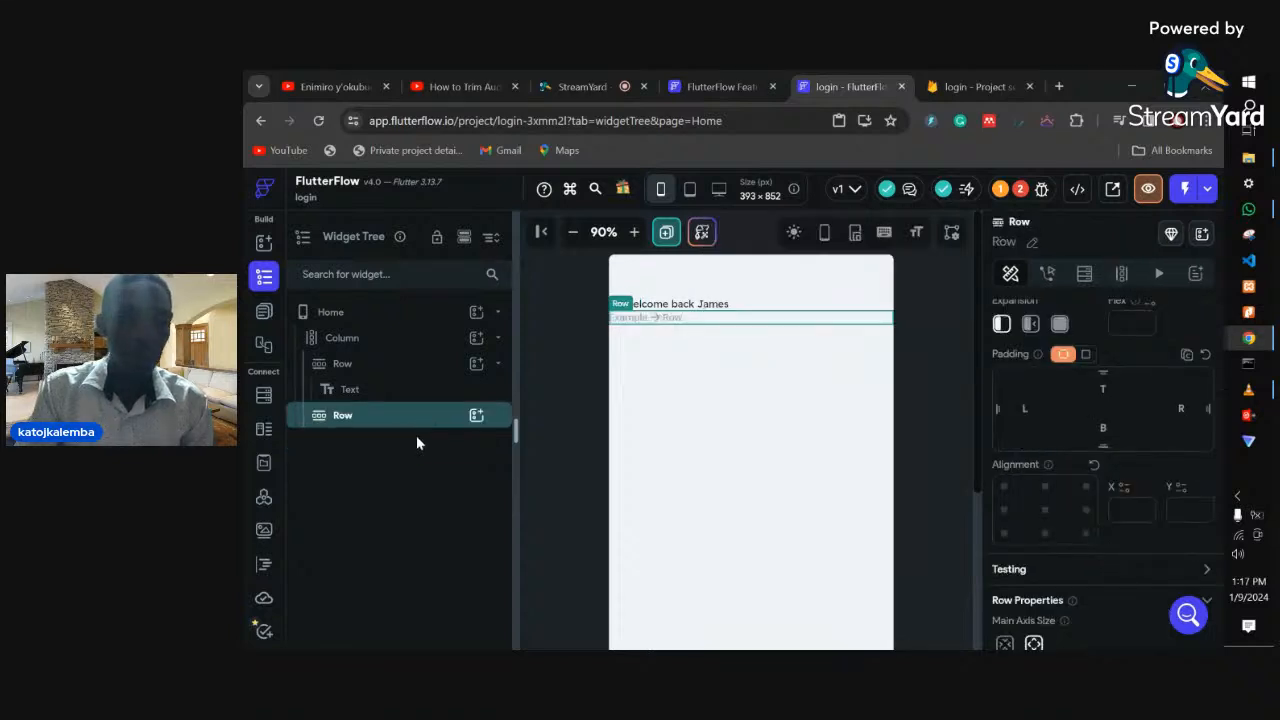
pyautogui.rightClick(478, 418)
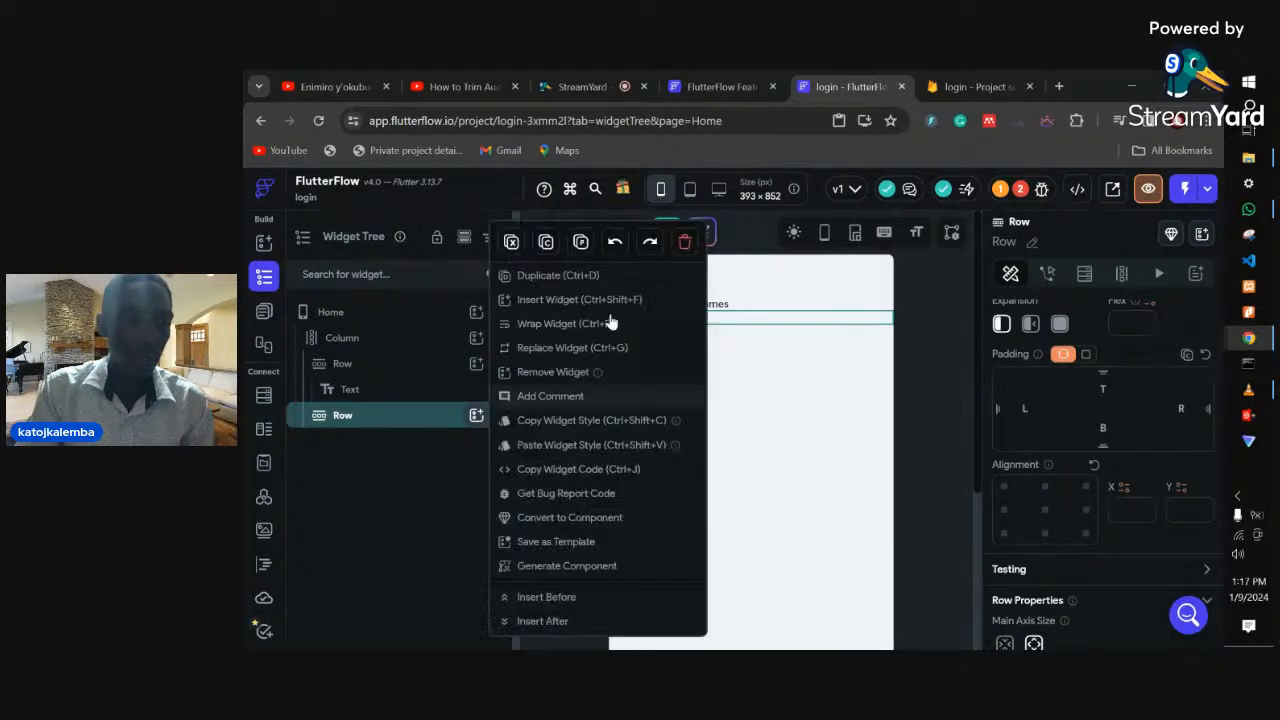
pyautogui.click(586, 368)
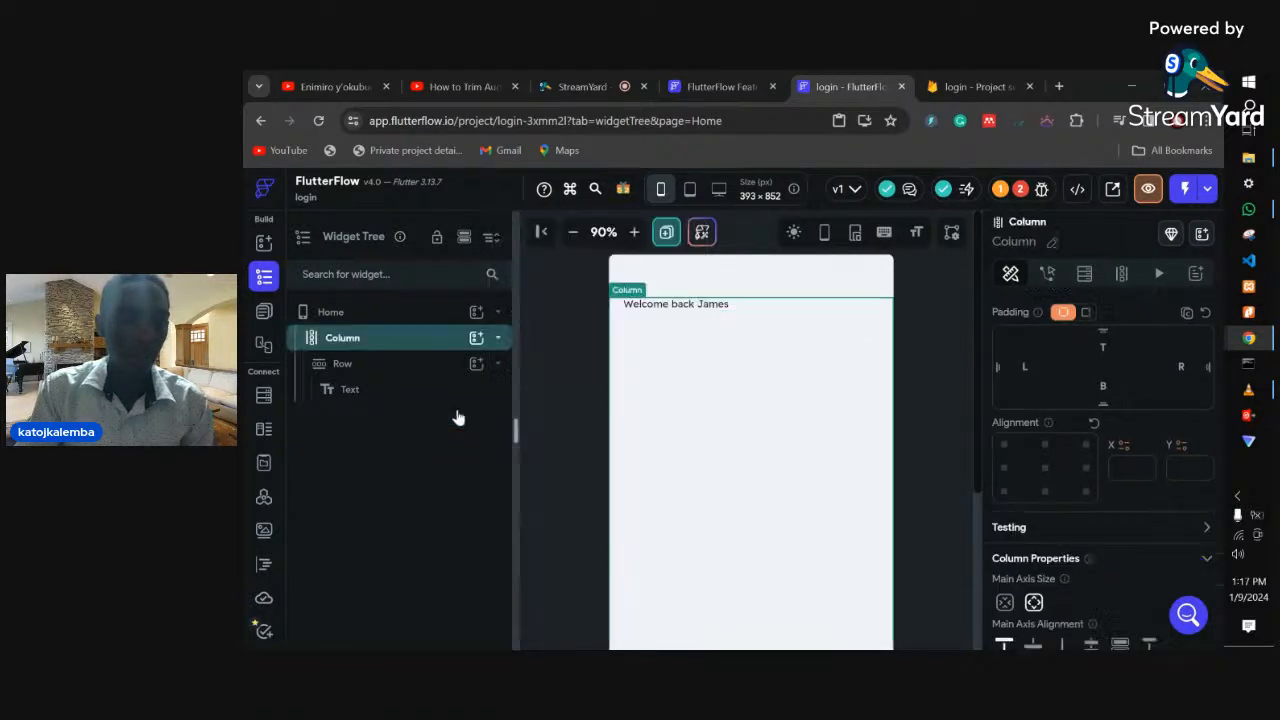
pyautogui.click(668, 310)
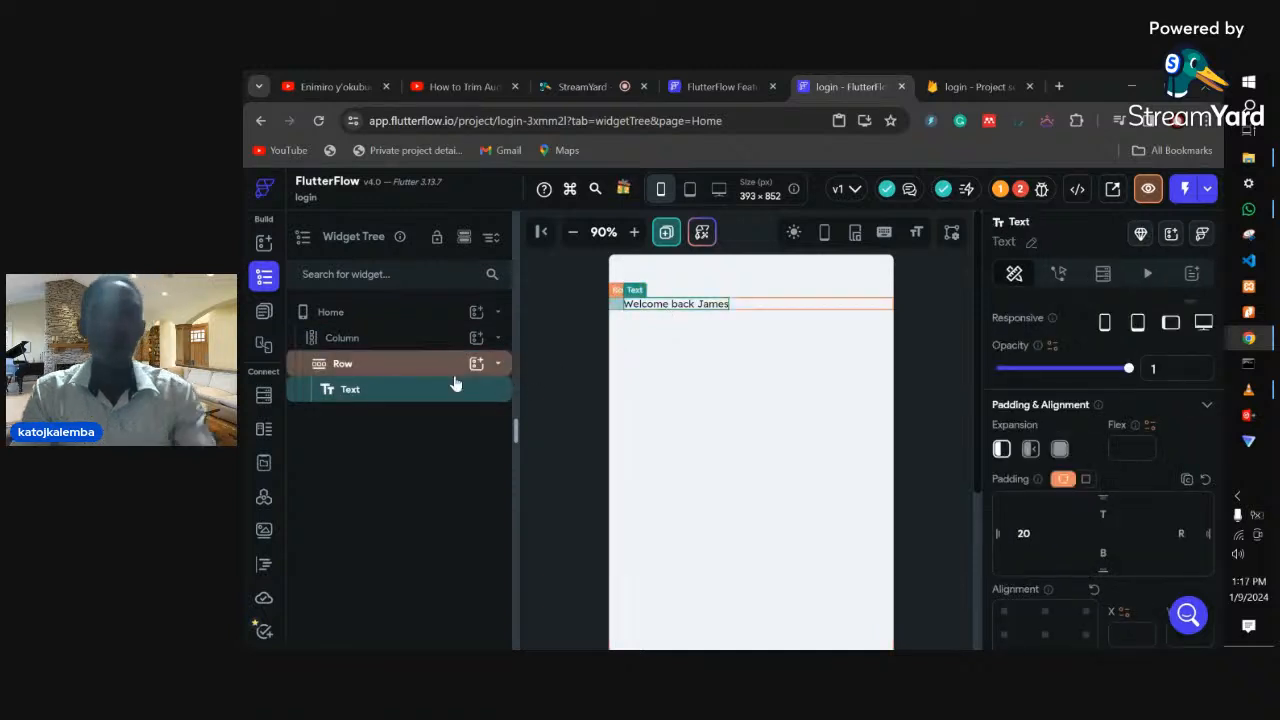
# - Duplicate the greeting text and set the Row's main axis alignment to Space Between
pyautogui.rightClick(687, 310)
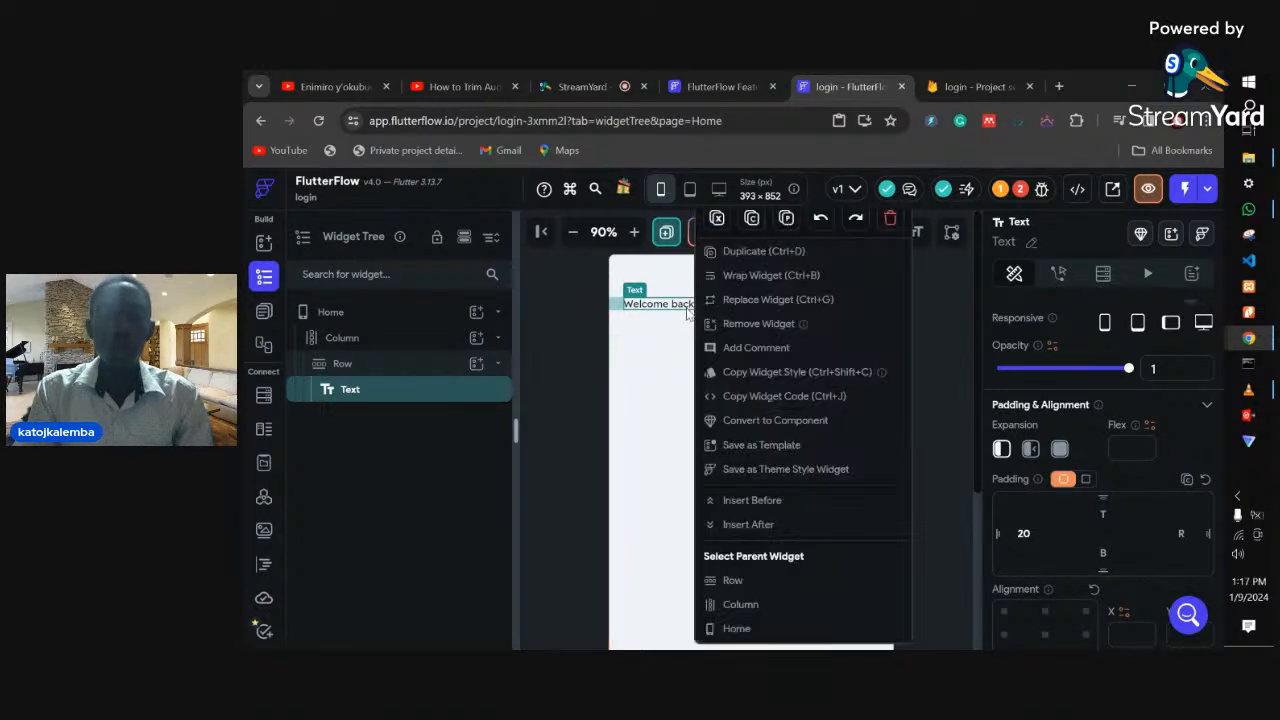
pyautogui.click(763, 257)
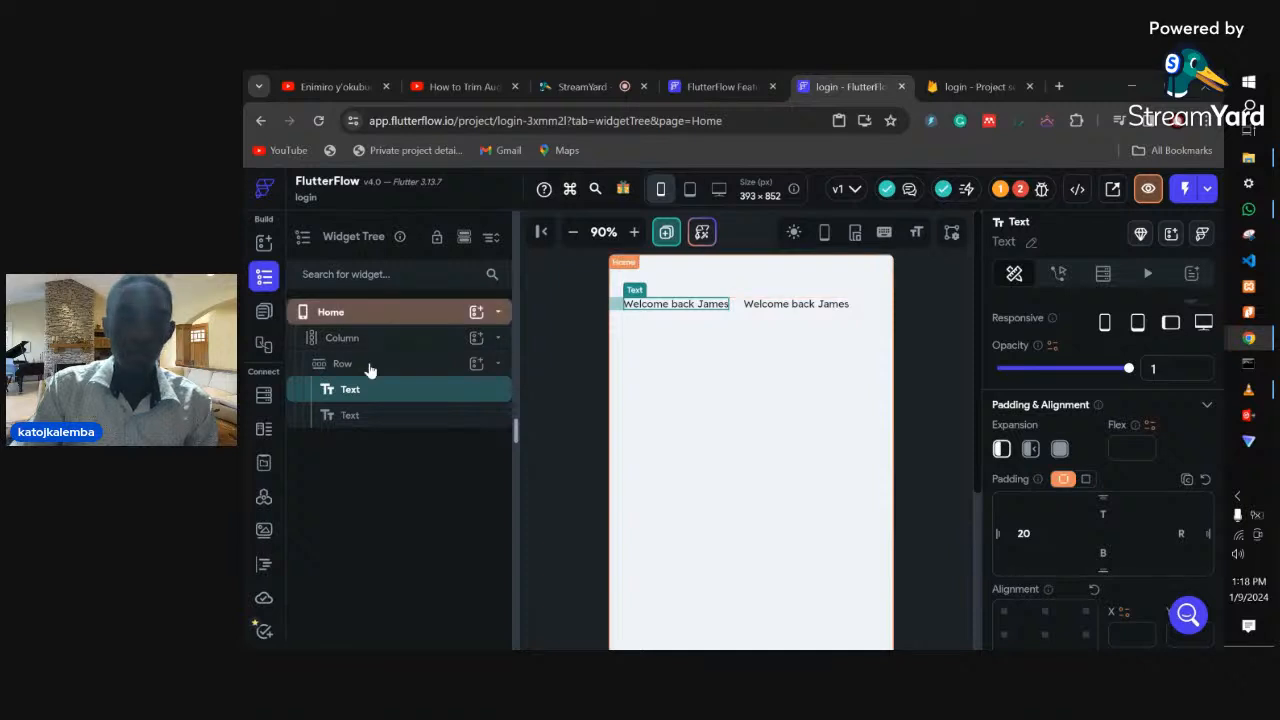
pyautogui.click(635, 312)
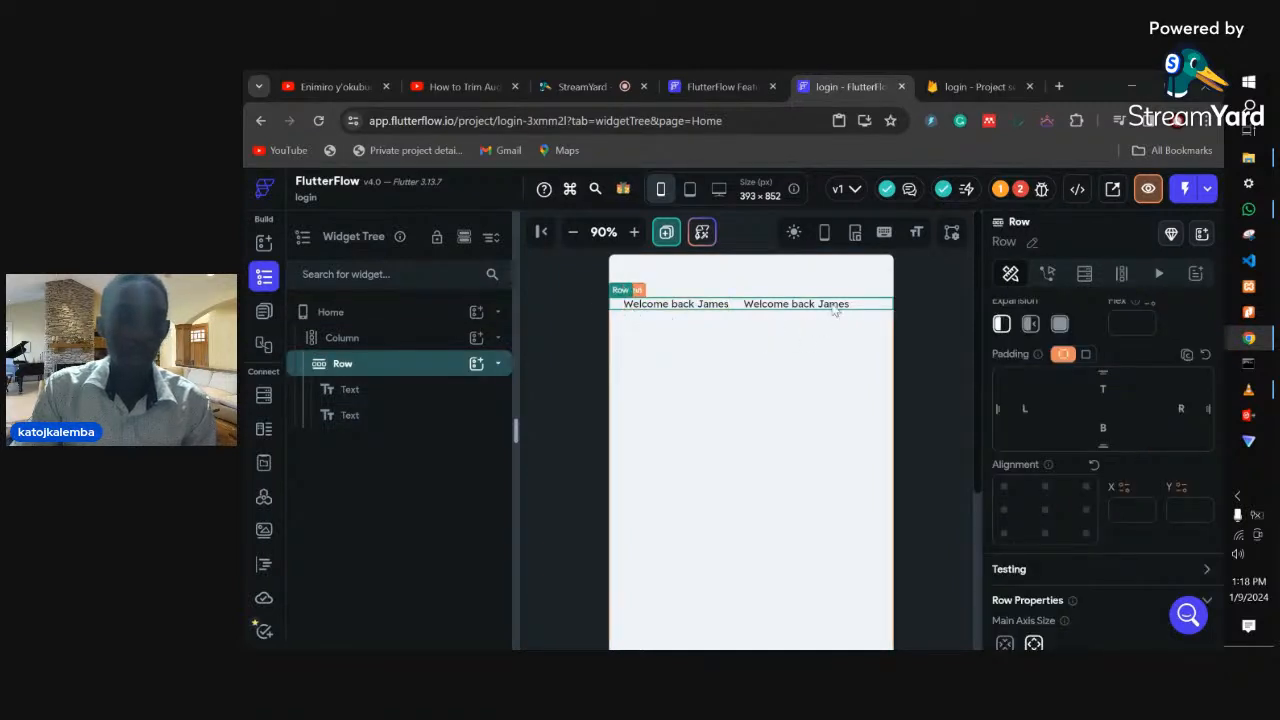
pyautogui.scroll(-5, 1056, 410)
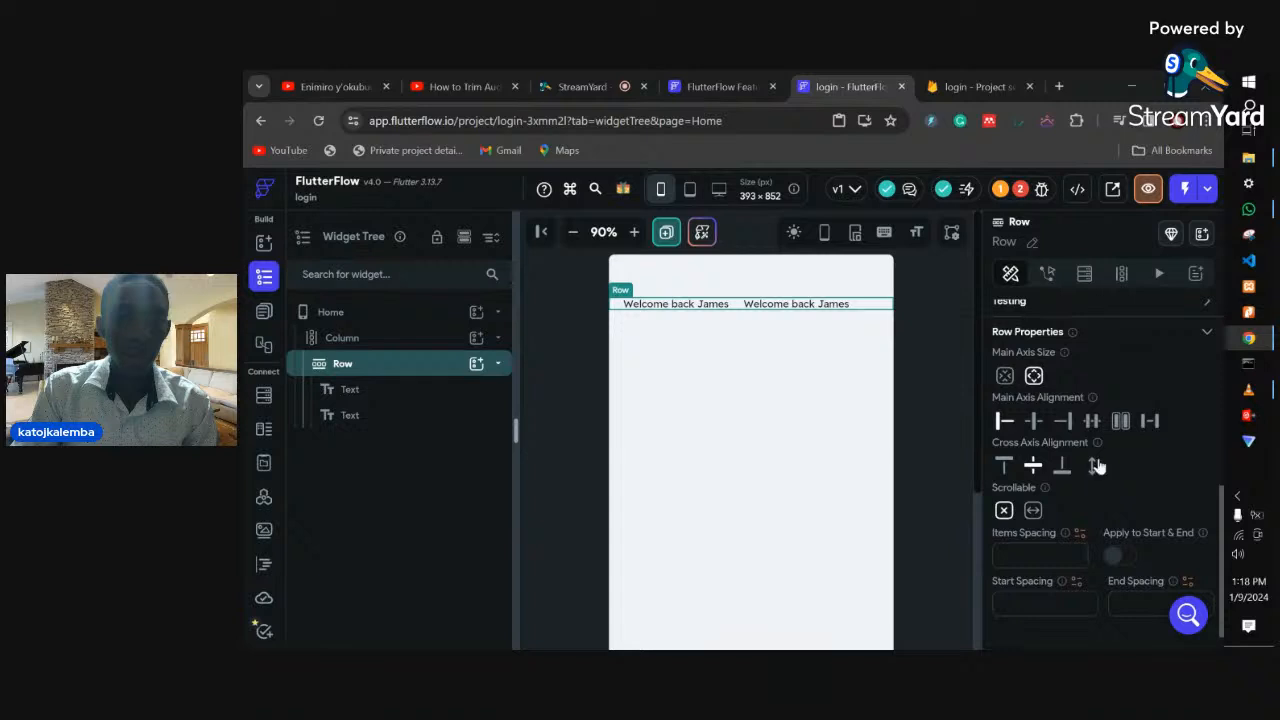
pyautogui.click(1150, 421)
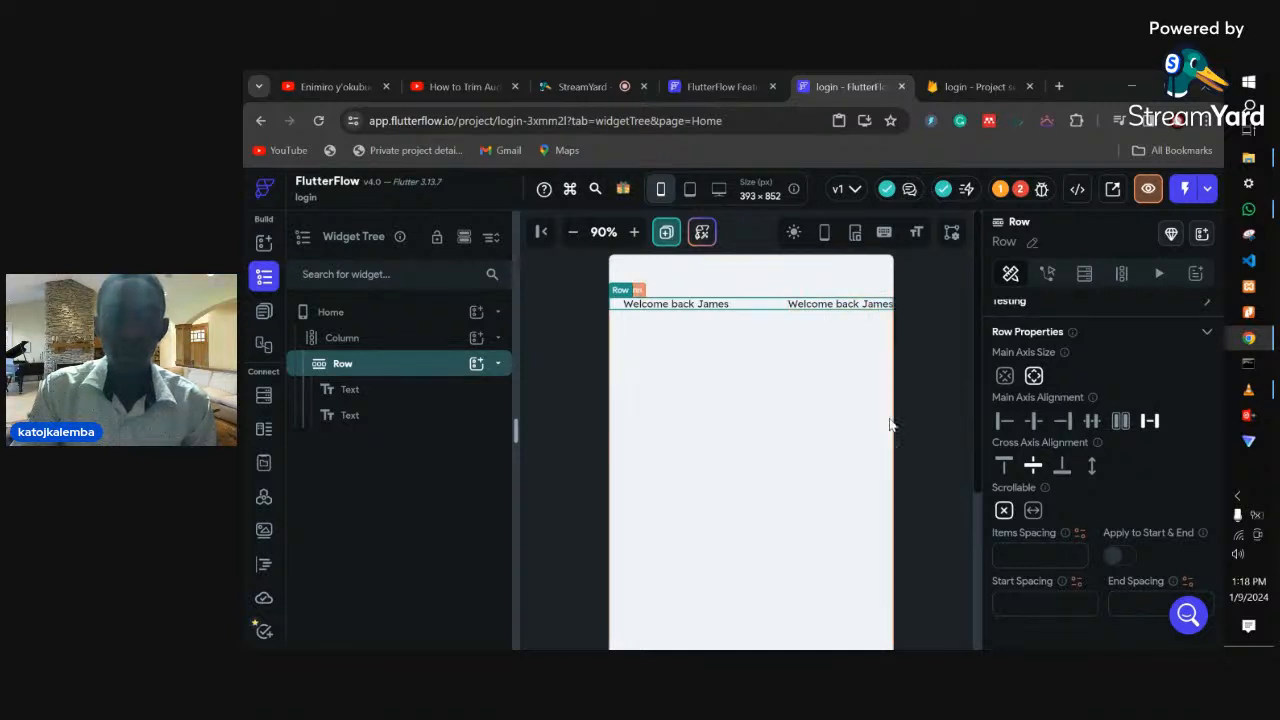
pyautogui.scroll(3, 1000, 466)
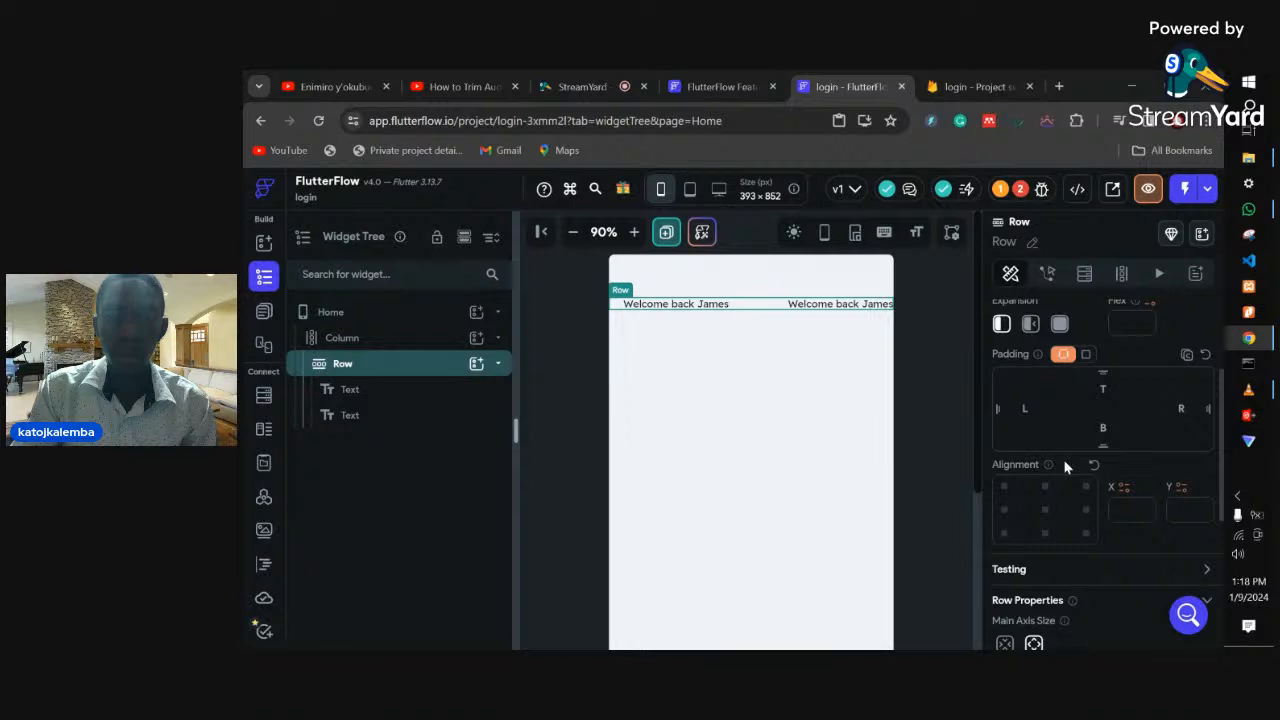
# - Set the second greeting text's right padding to 20
pyautogui.scroll(2, 1065, 467)
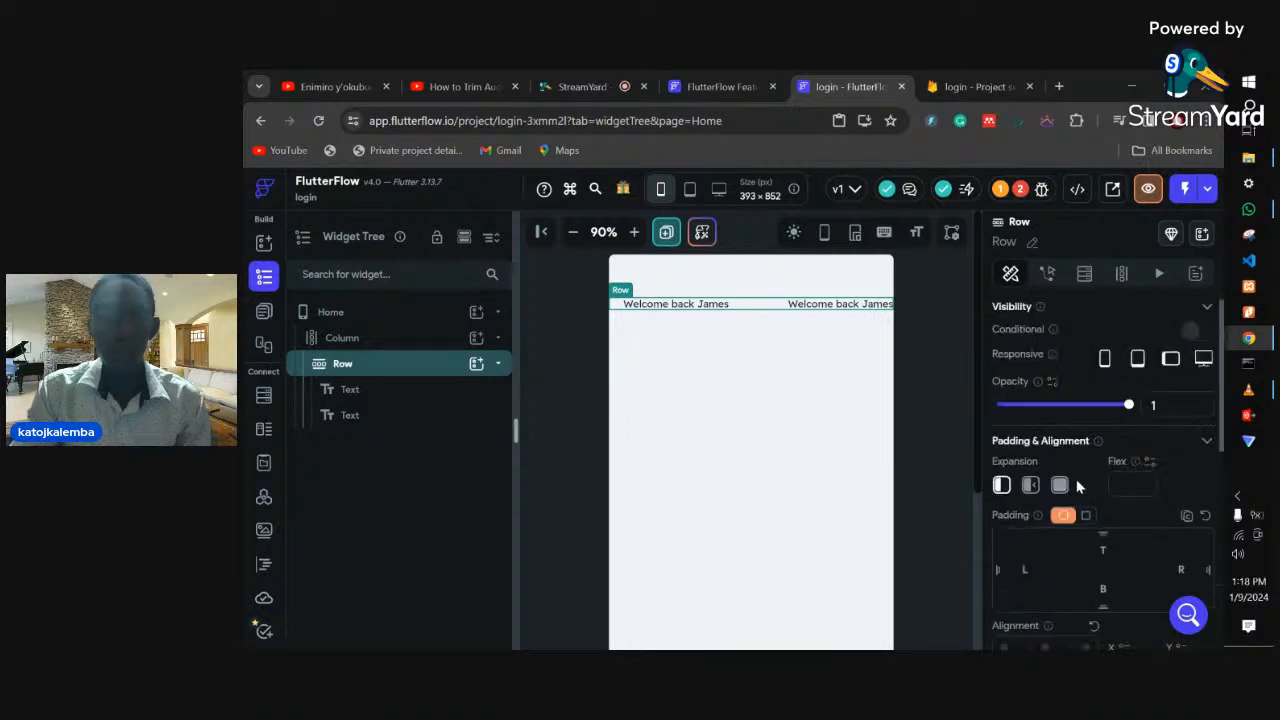
pyautogui.scroll(-2, 1110, 490)
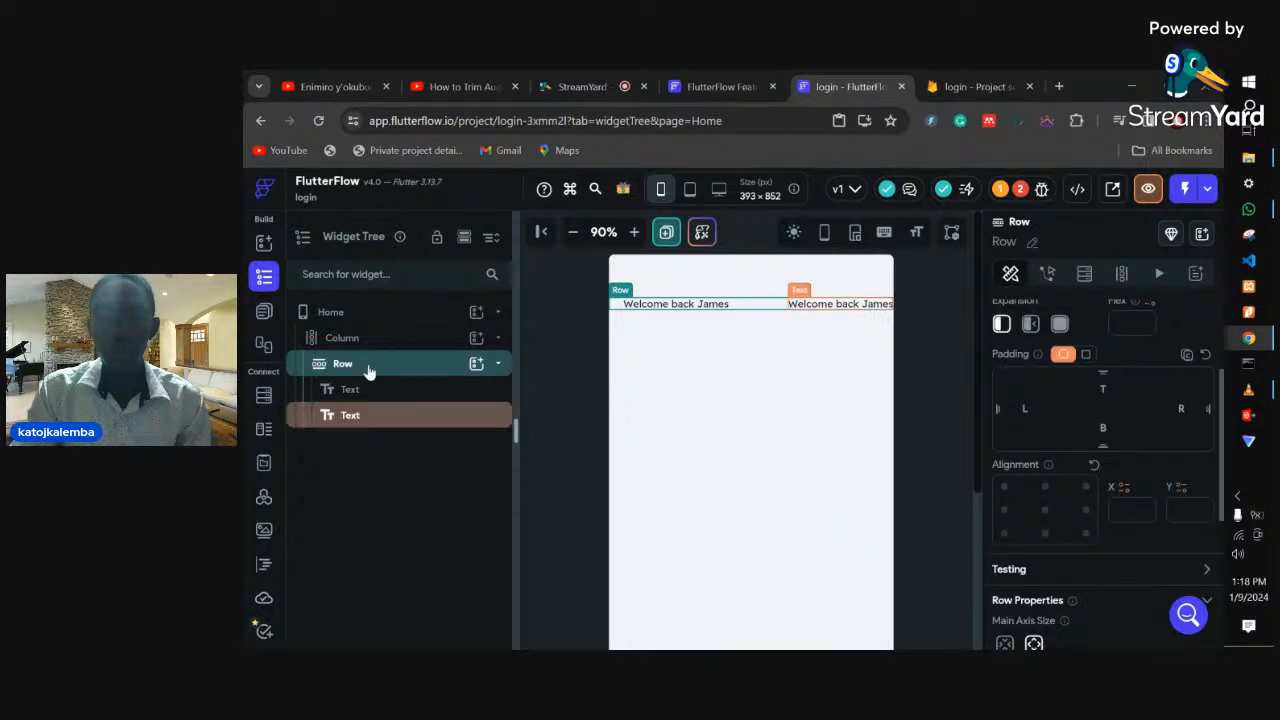
pyautogui.click(350, 415)
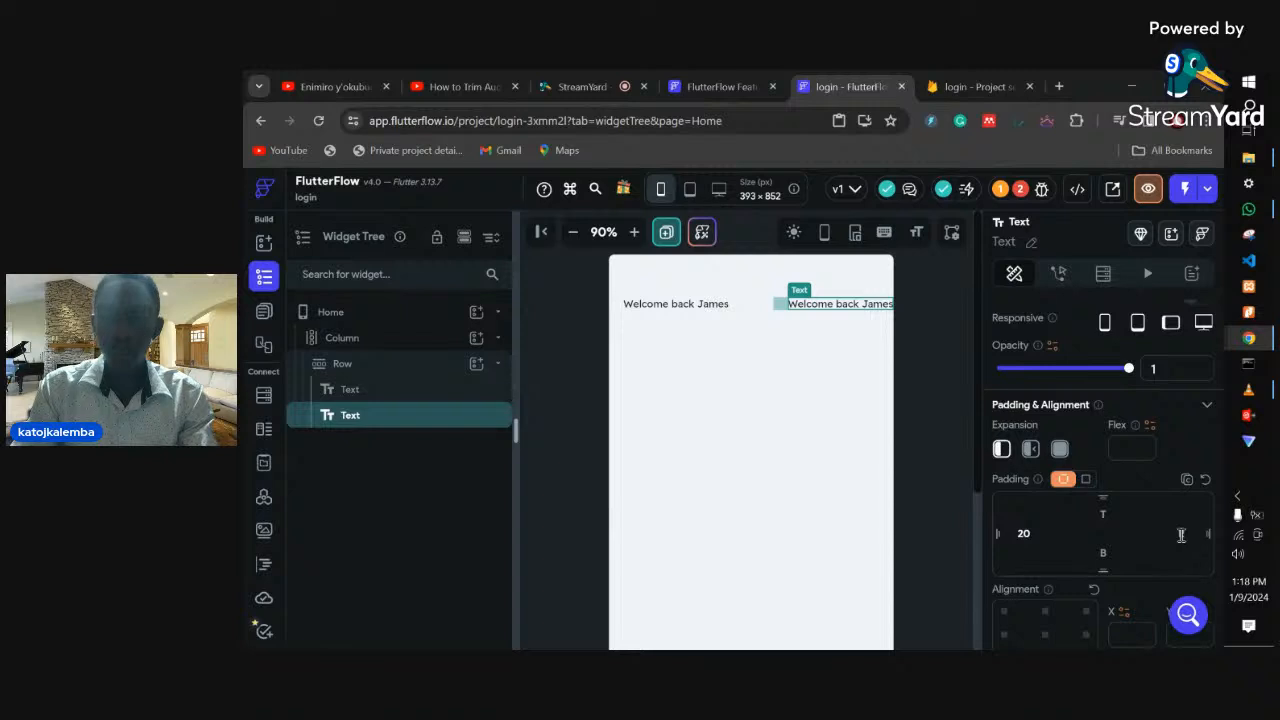
pyautogui.click(1181, 535)
pyautogui.write('20')
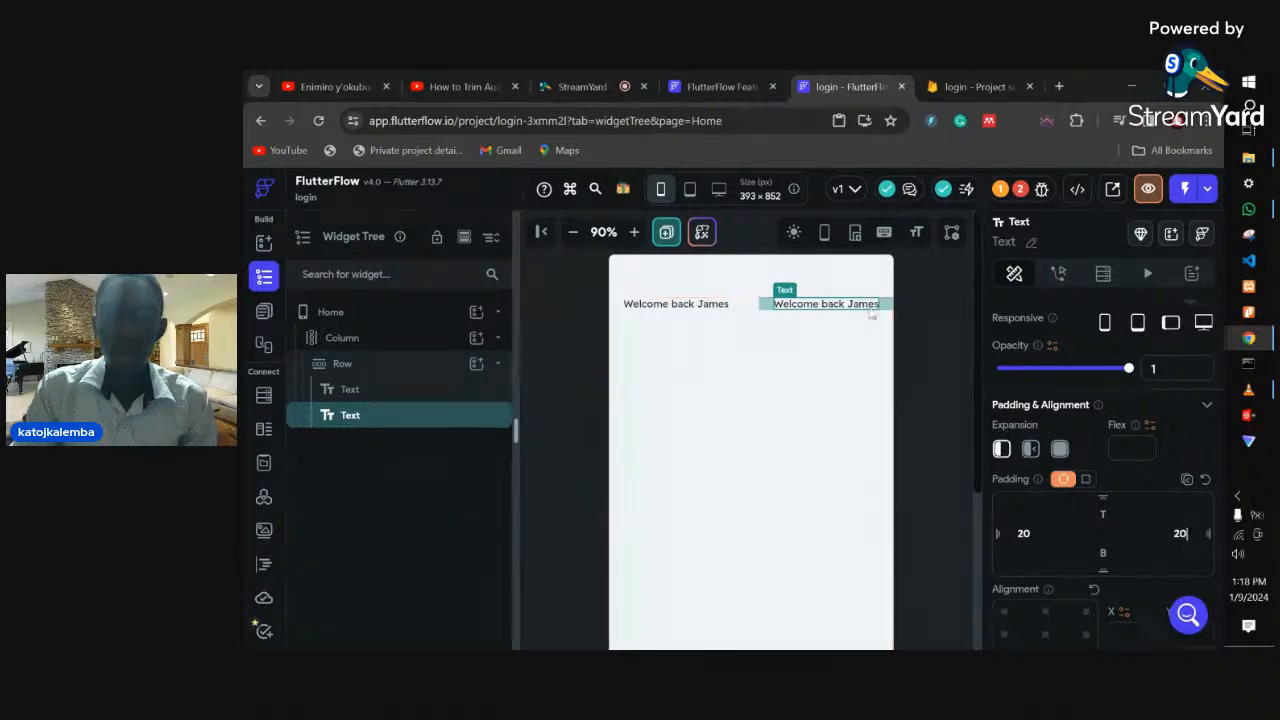
pyautogui.scroll(3, 1094, 459)
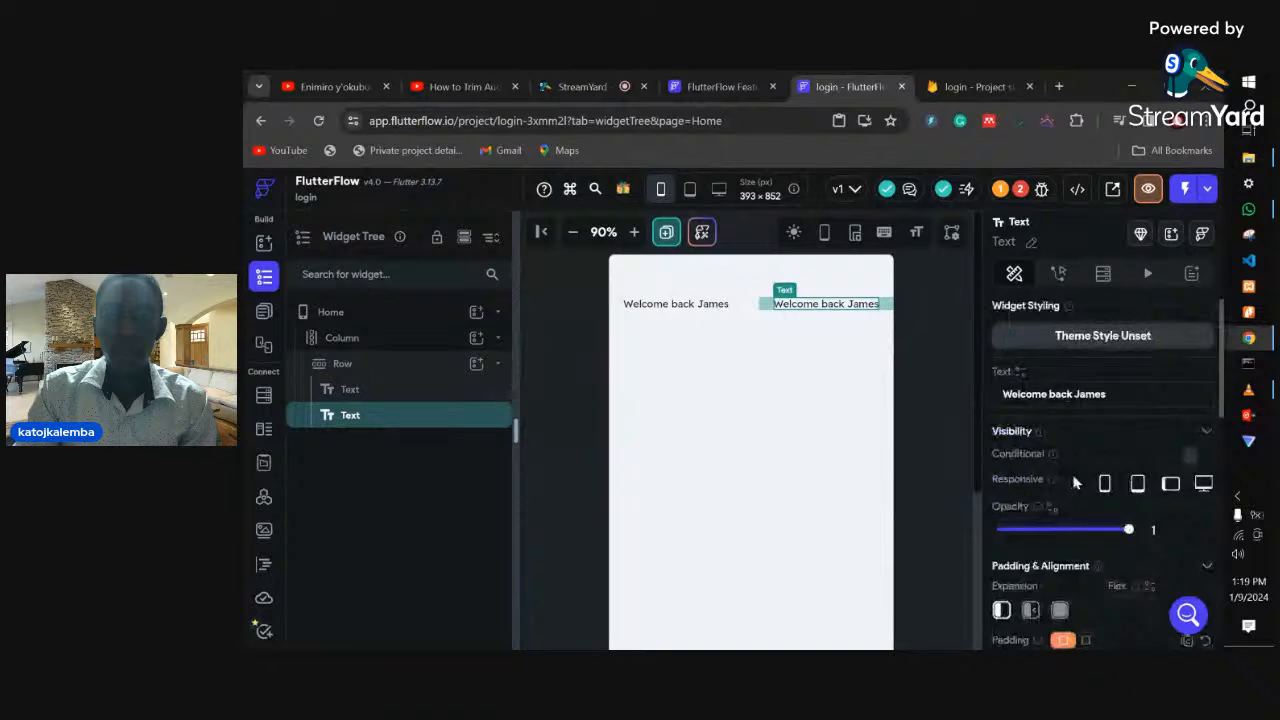
# - Style the Logout text with 700 - Bold font weight and font size 17
pyautogui.scroll(-5, 1077, 546)
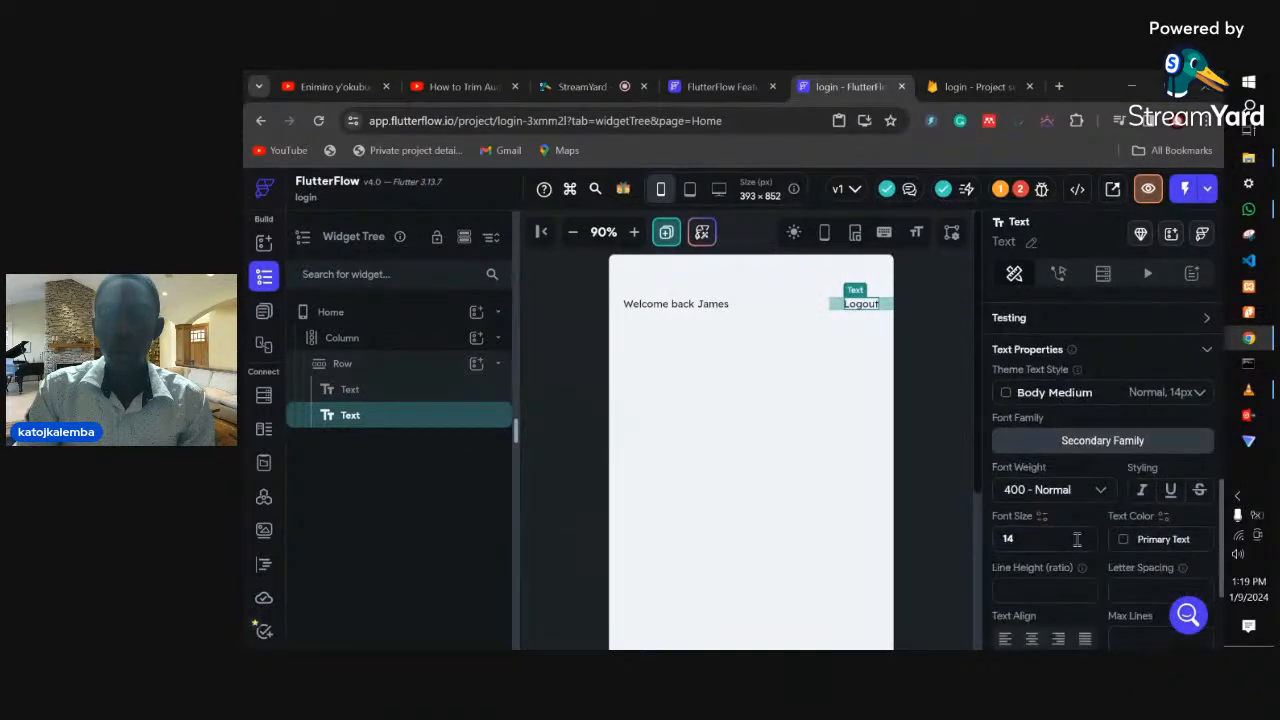
pyautogui.click(1052, 489)
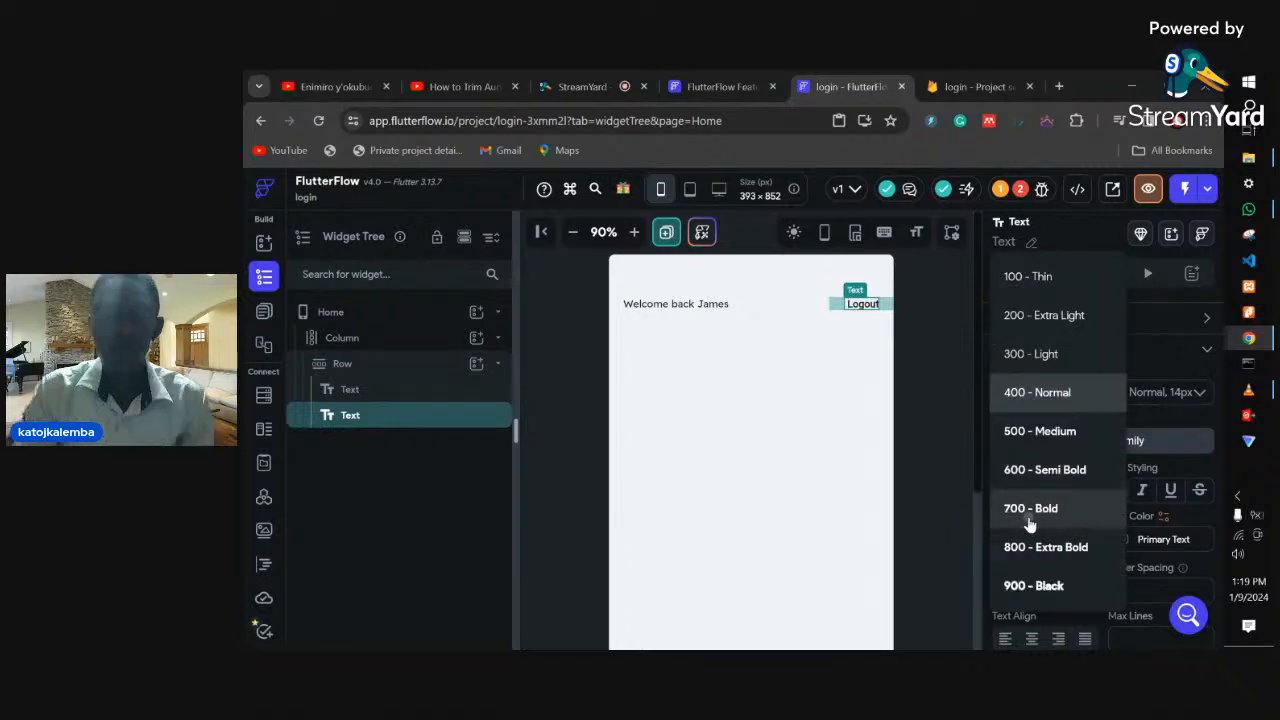
pyautogui.click(1030, 522)
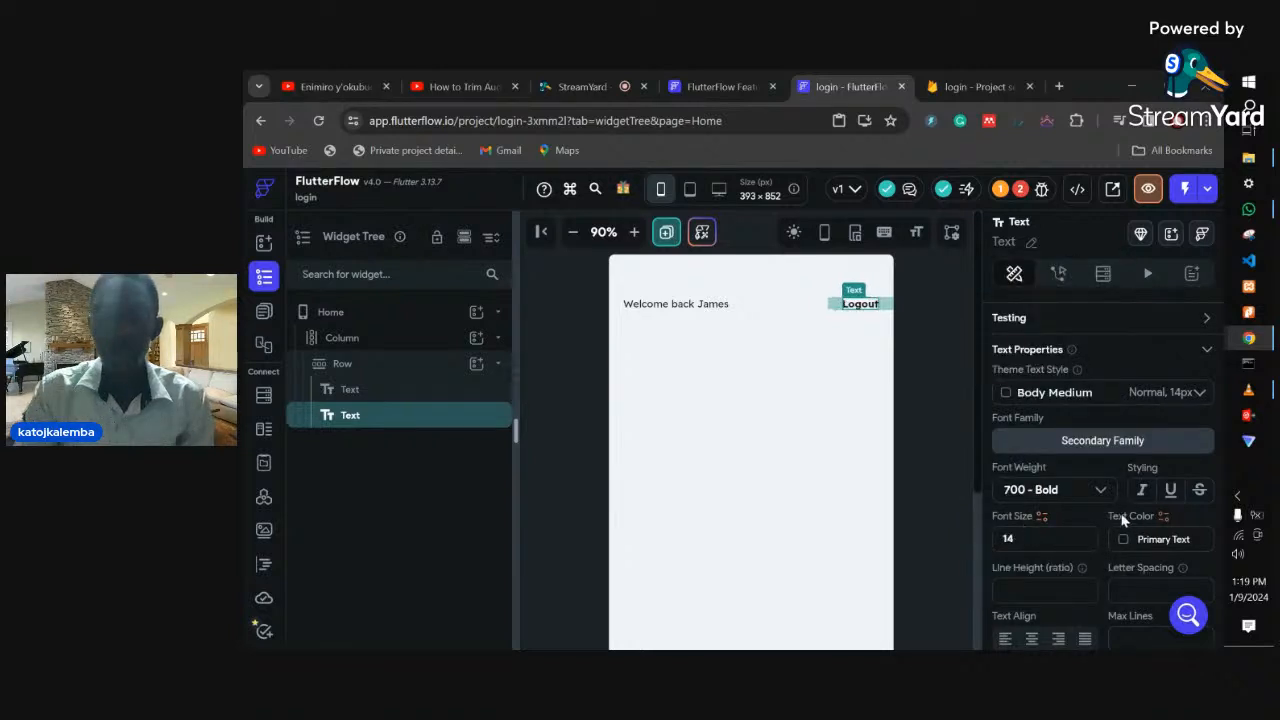
pyautogui.click(1015, 541)
pyautogui.press('BackSpace')
pyautogui.write('7')
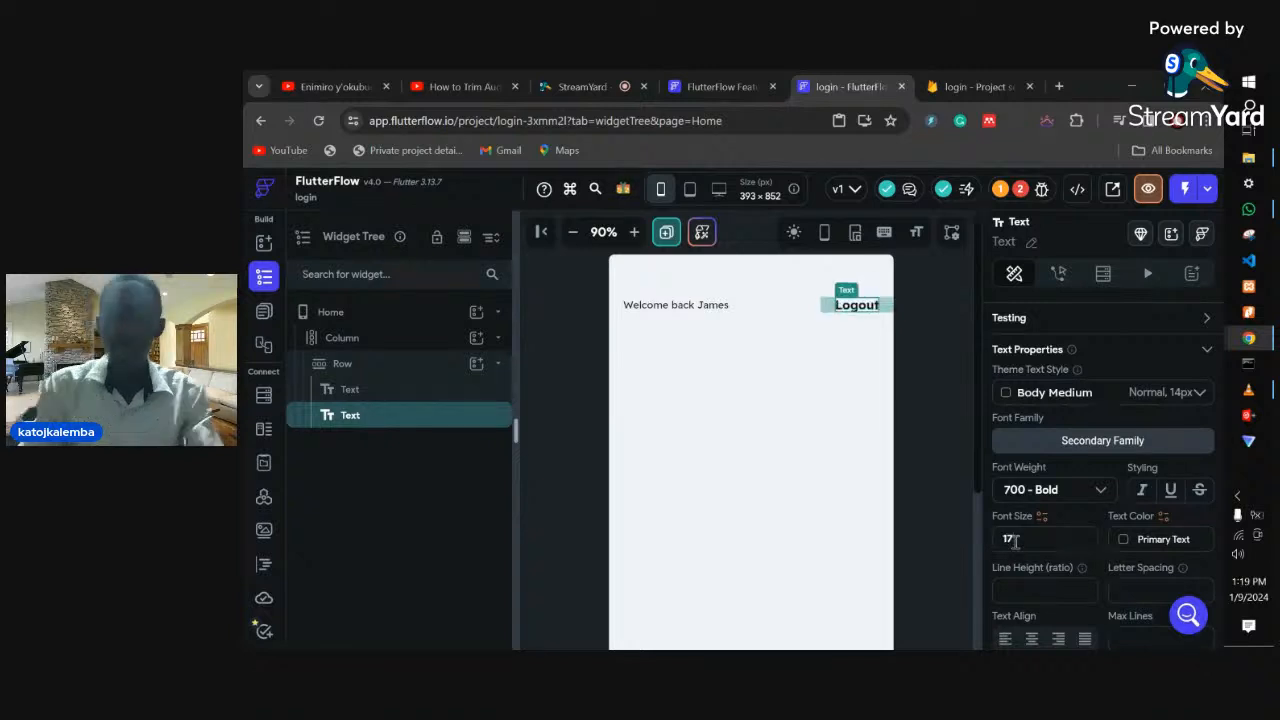
pyautogui.click(748, 487)
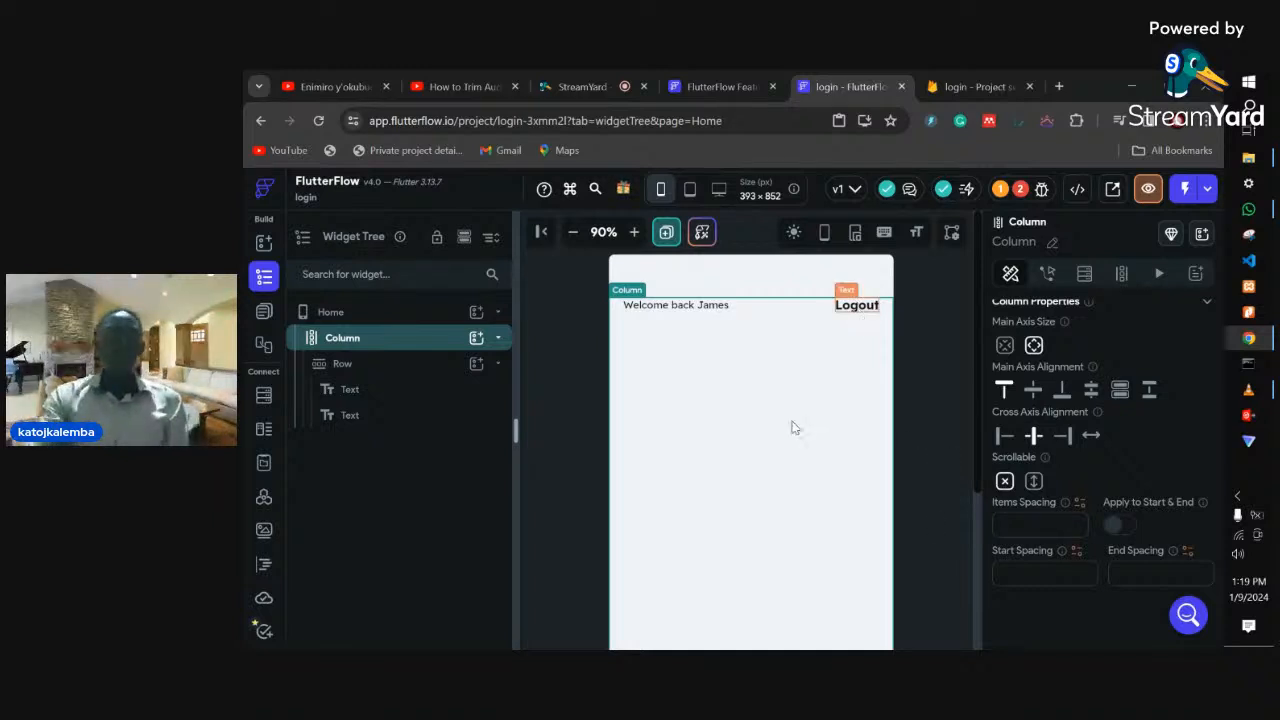
# - Duplicate the Home page as HomeCopy
pyautogui.click(264, 313)
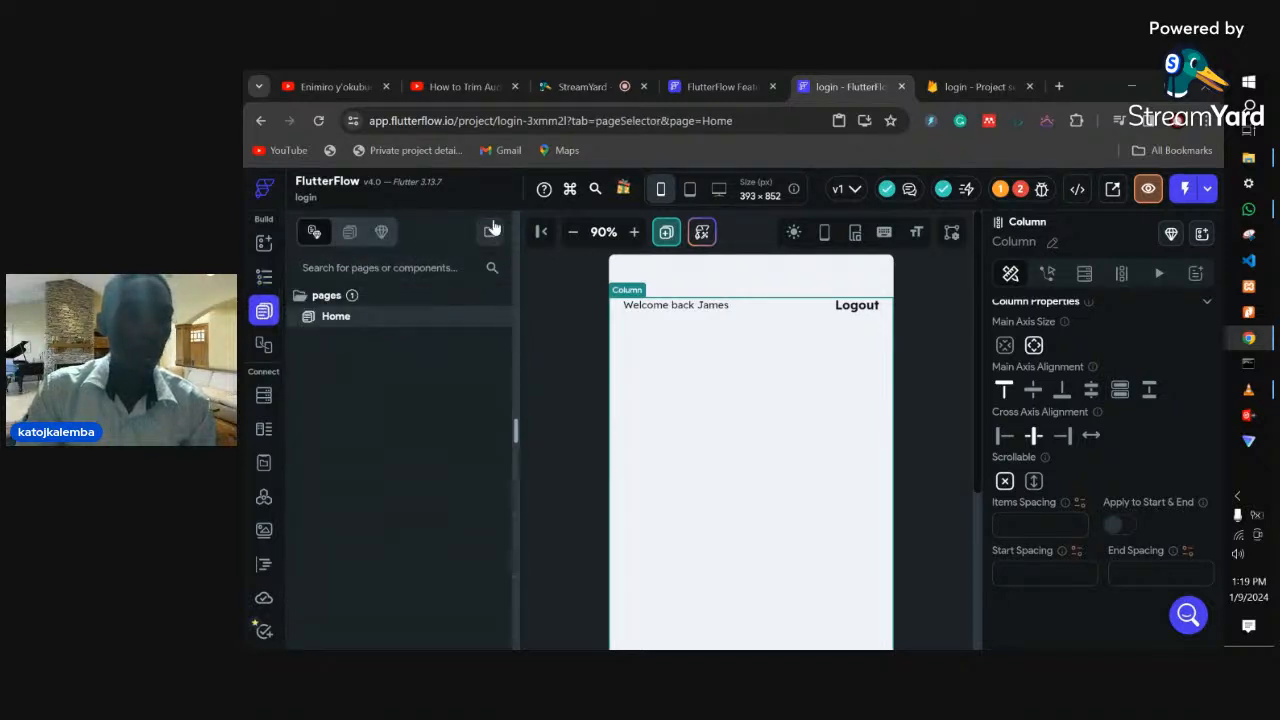
pyautogui.rightClick(416, 329)
pyautogui.click(332, 376)
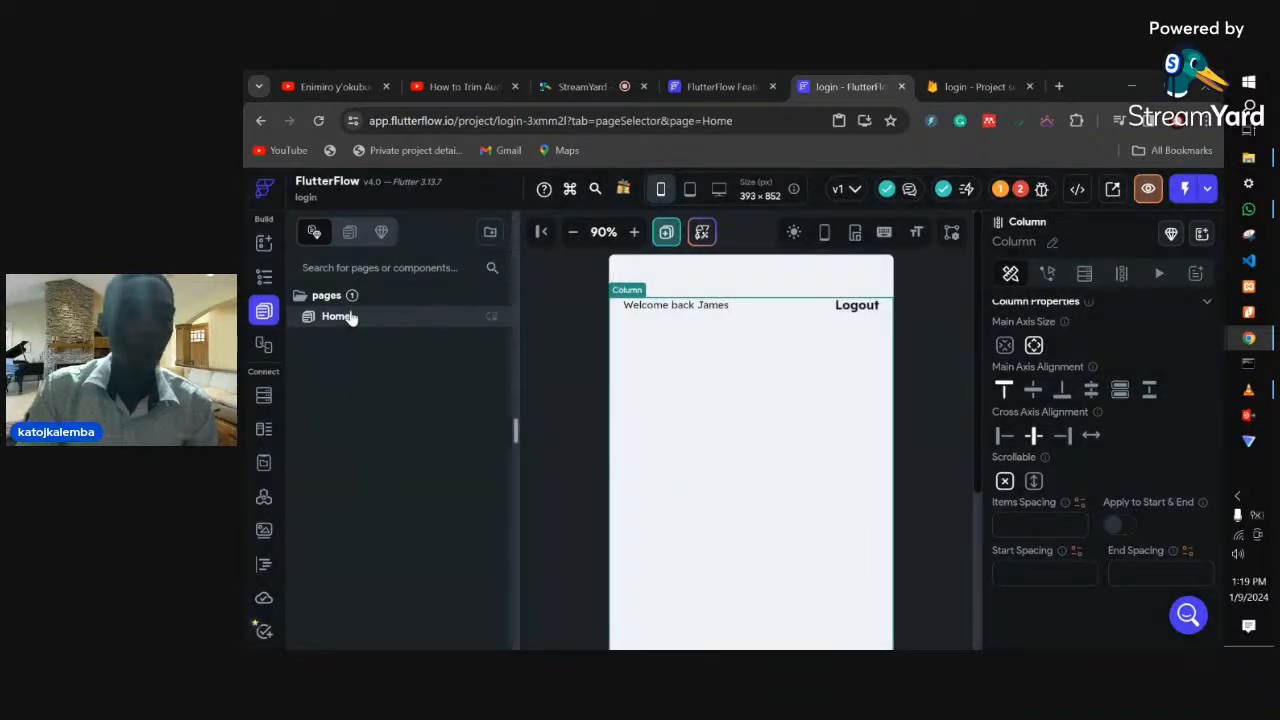
pyautogui.rightClick(350, 327)
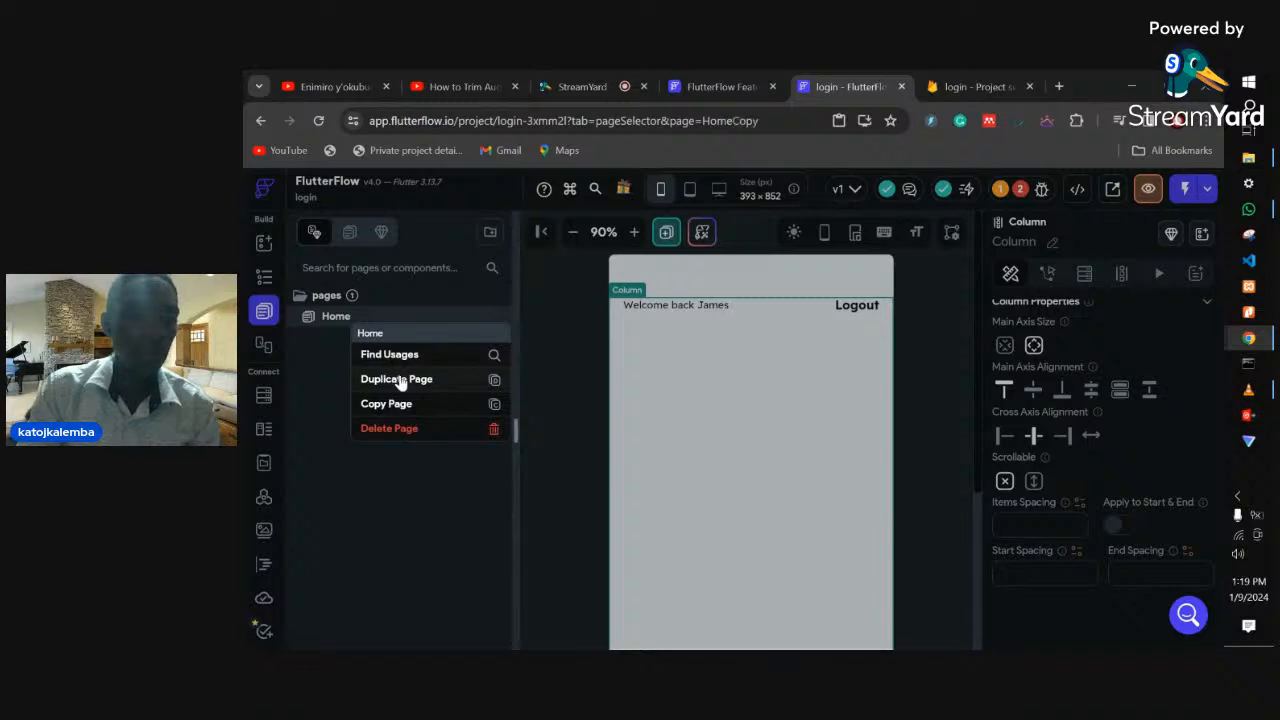
pyautogui.click(396, 378)
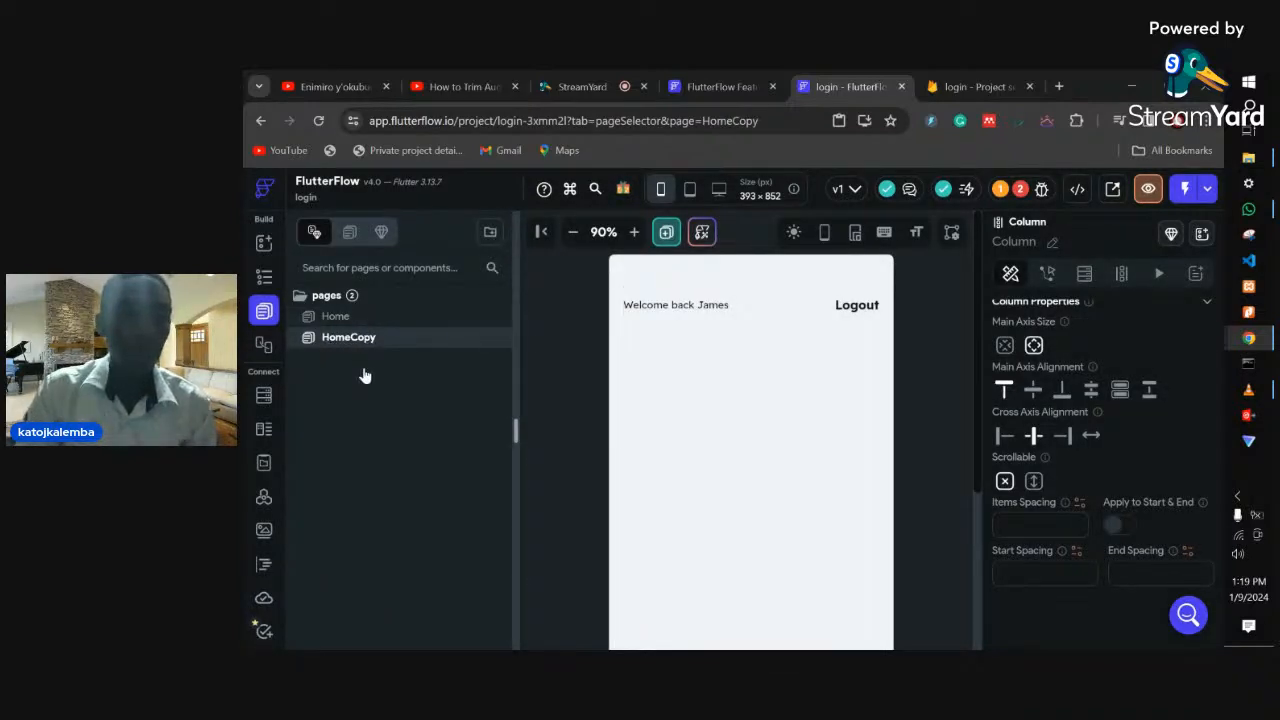
# - Rename the HomeCopy page to 'Login'
pyautogui.click(337, 317)
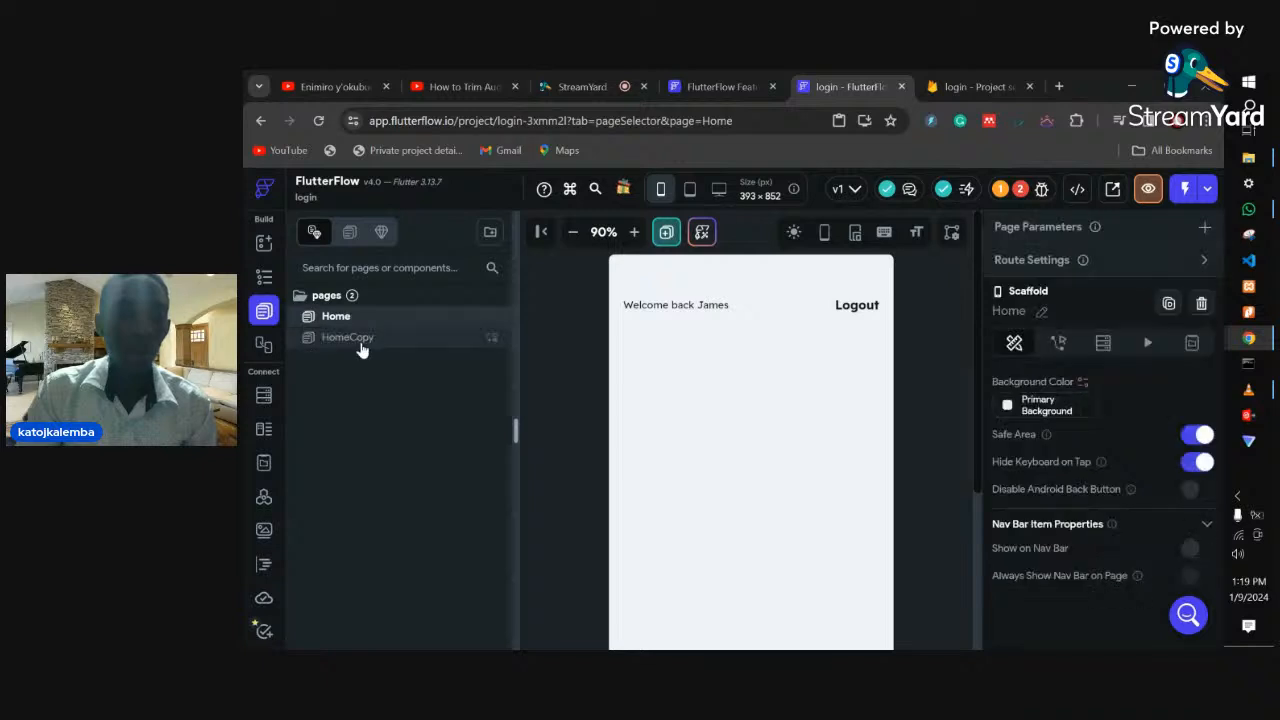
pyautogui.click(362, 345)
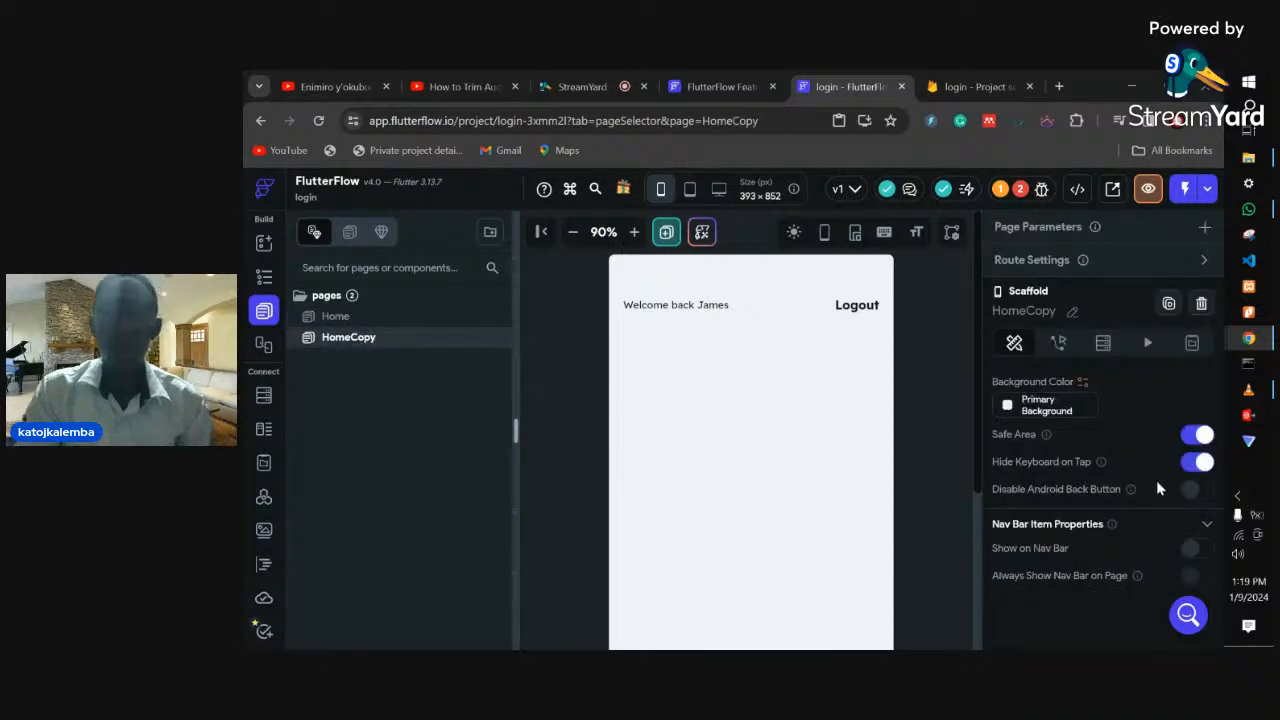
pyautogui.click(1070, 316)
pyautogui.write('L')
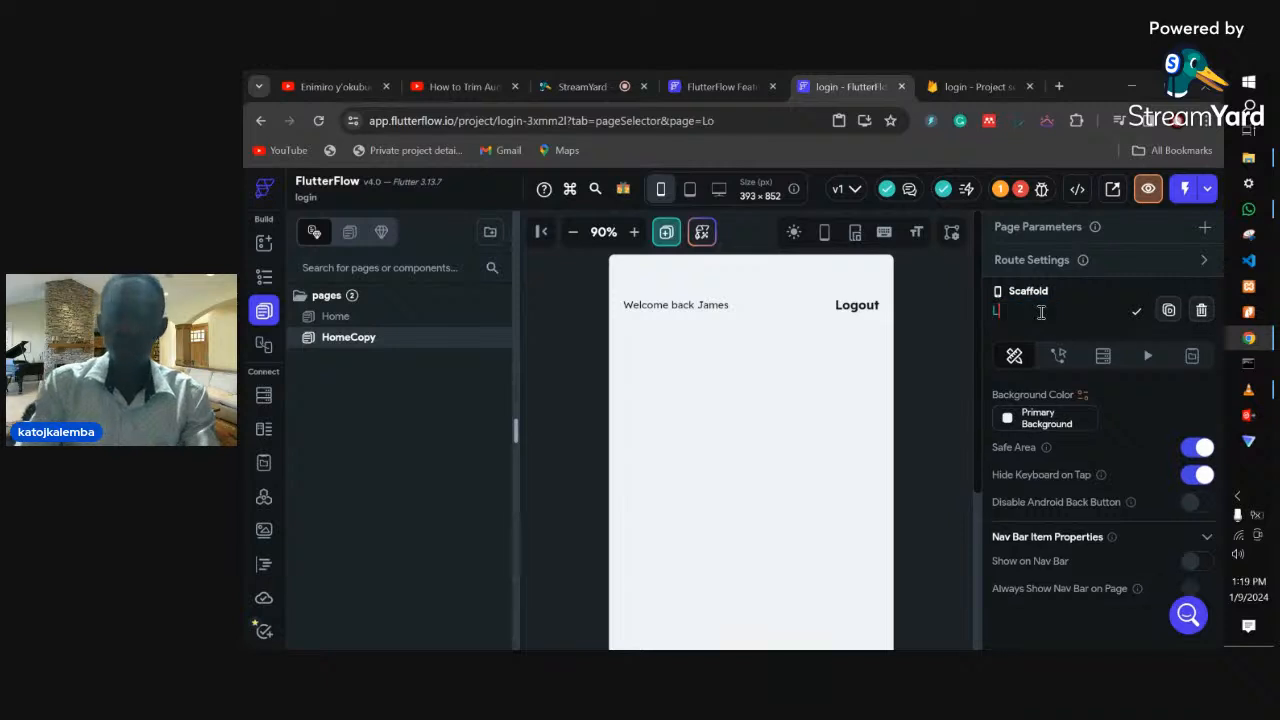
pyautogui.write('ogin')
pyautogui.press('Return')
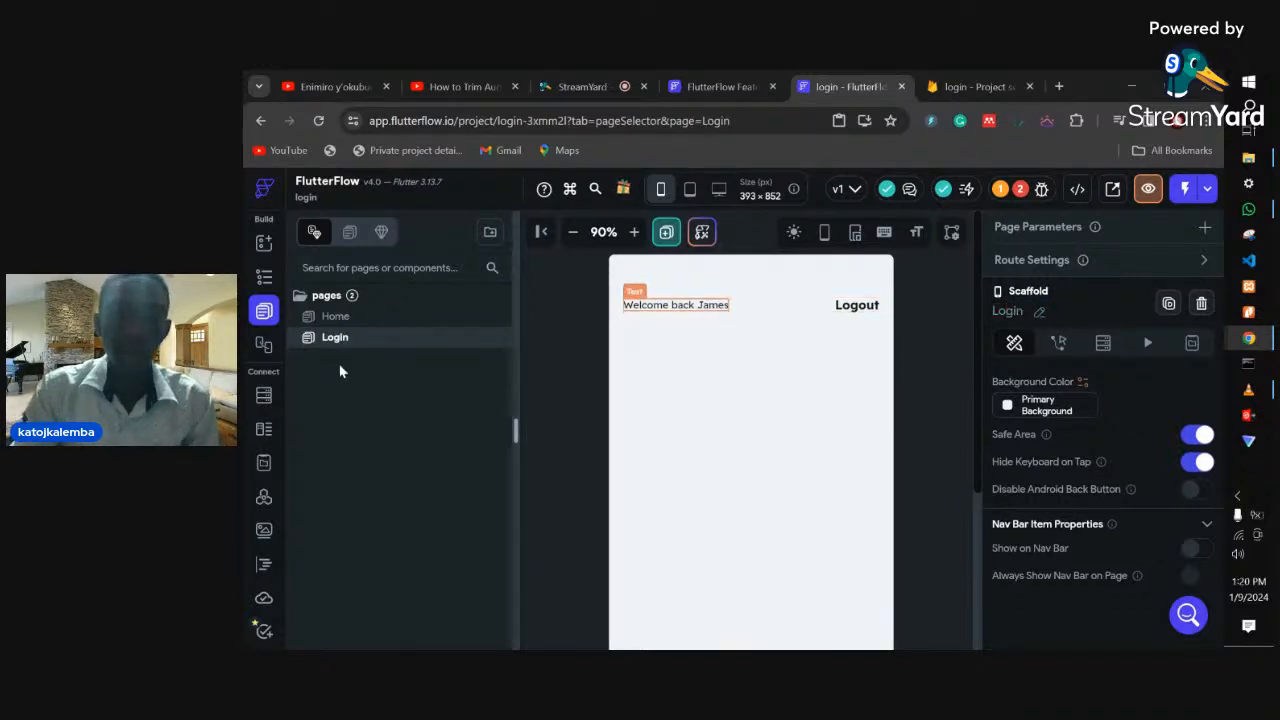
pyautogui.click(264, 281)
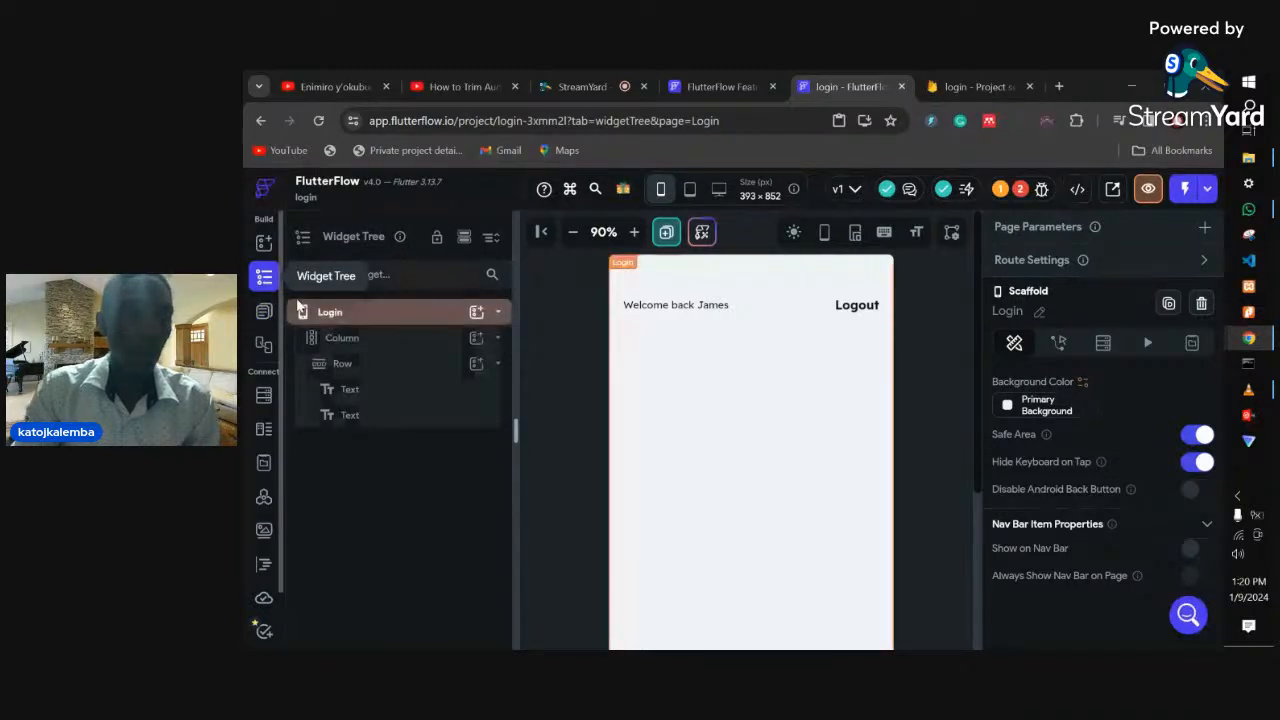
# - Delete the Row holding the greeting and Logout texts from the Login page
pyautogui.rightClick(478, 368)
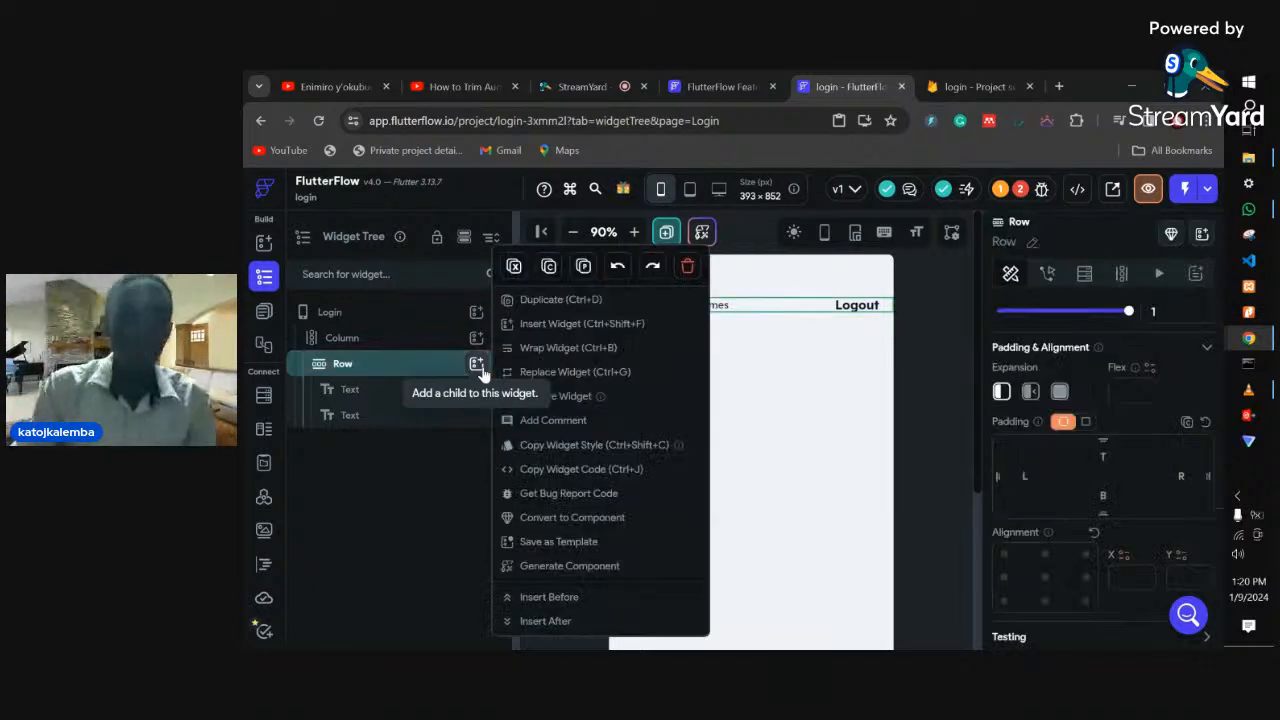
pyautogui.click(691, 268)
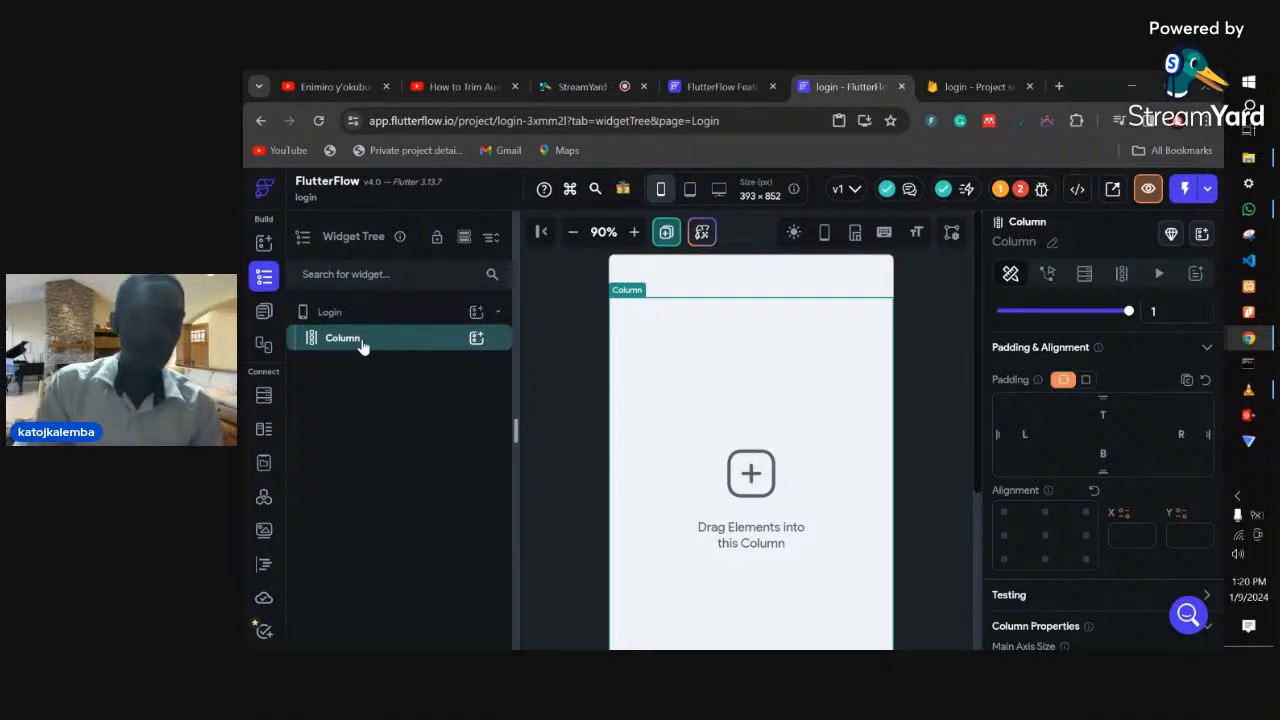
pyautogui.click(478, 340)
pyautogui.click(479, 340)
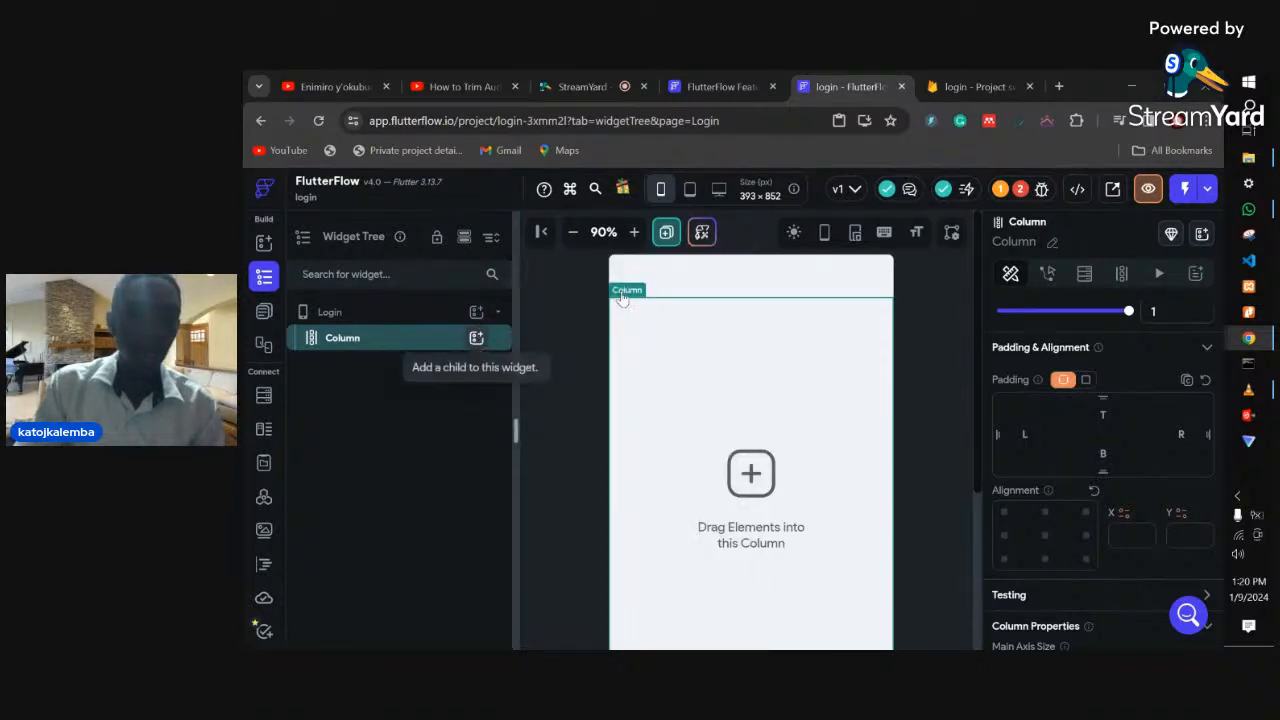
pyautogui.click(476, 340)
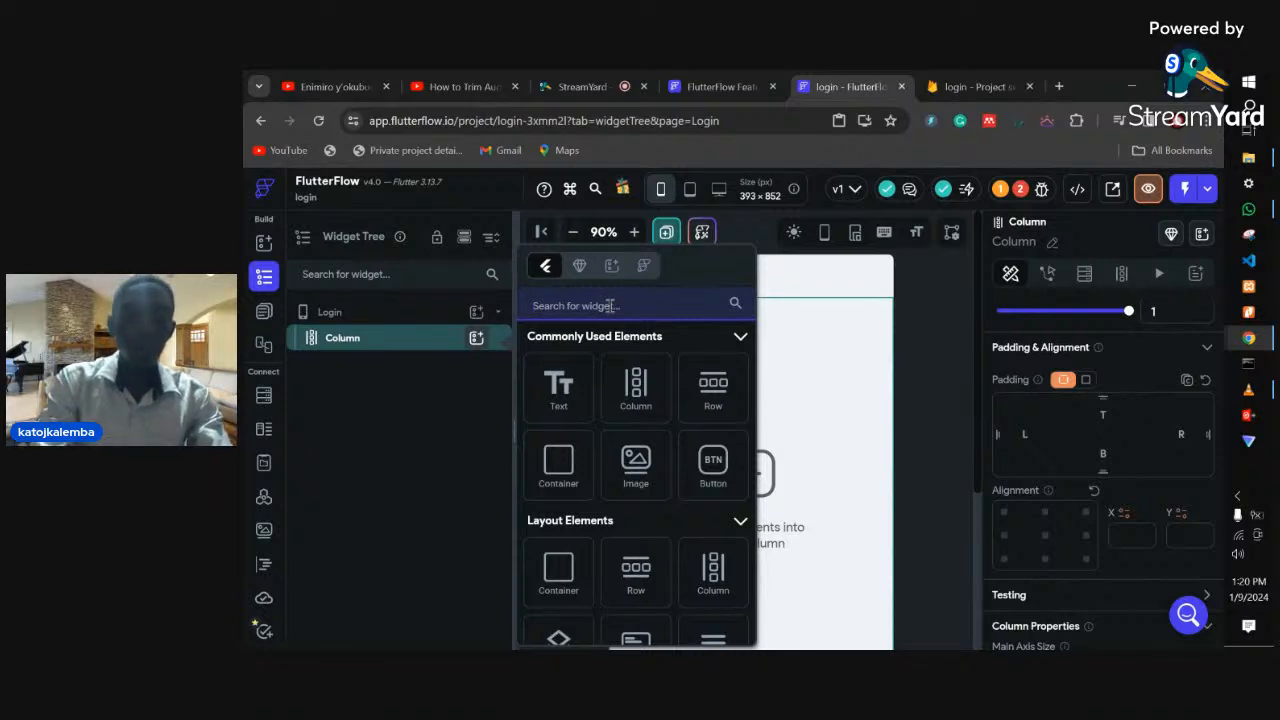
# - Search 'text' in the widget panel and add a TextField inside the Login page's Column
pyautogui.write('text')
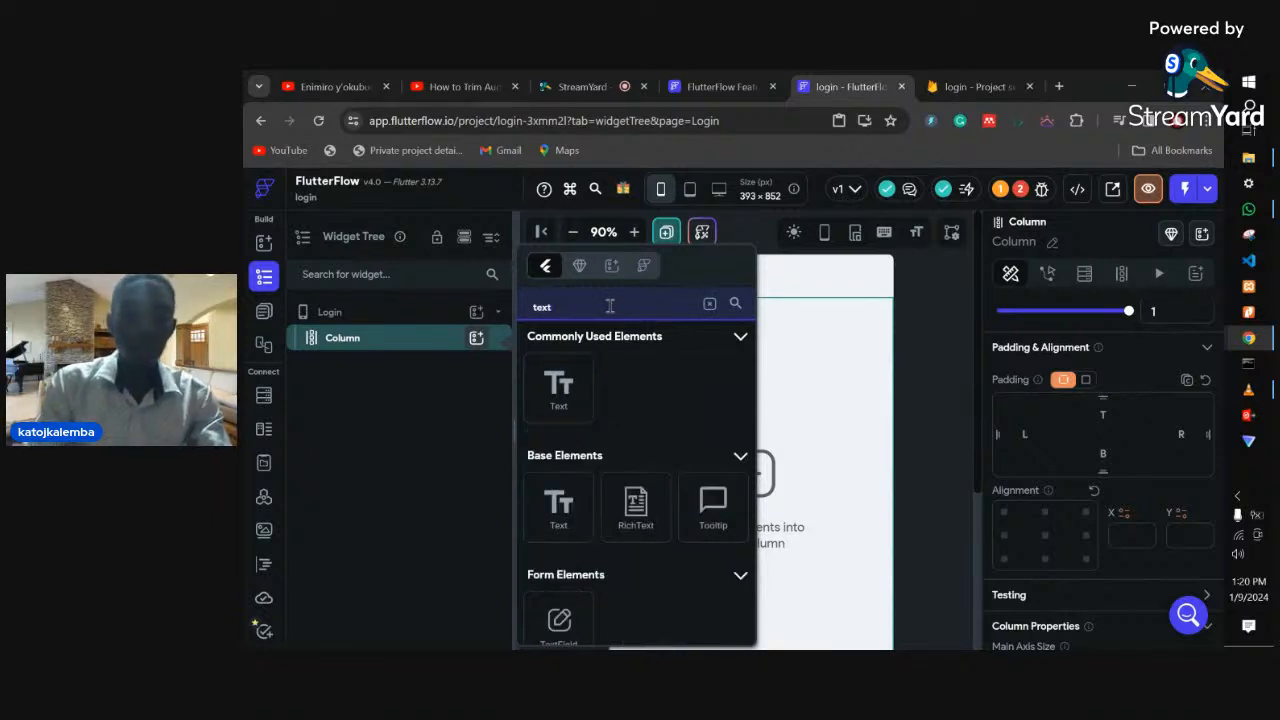
pyautogui.scroll(-1, 628, 470)
pyautogui.click(559, 583)
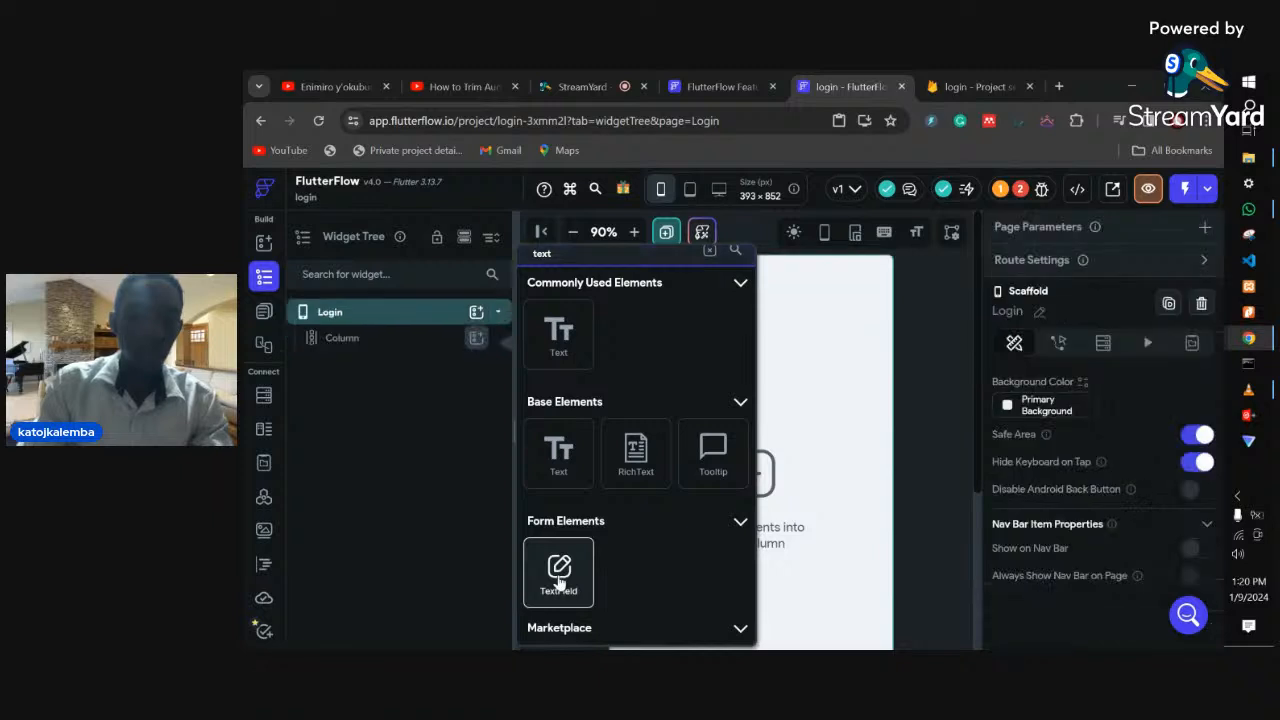
pyautogui.click(559, 583)
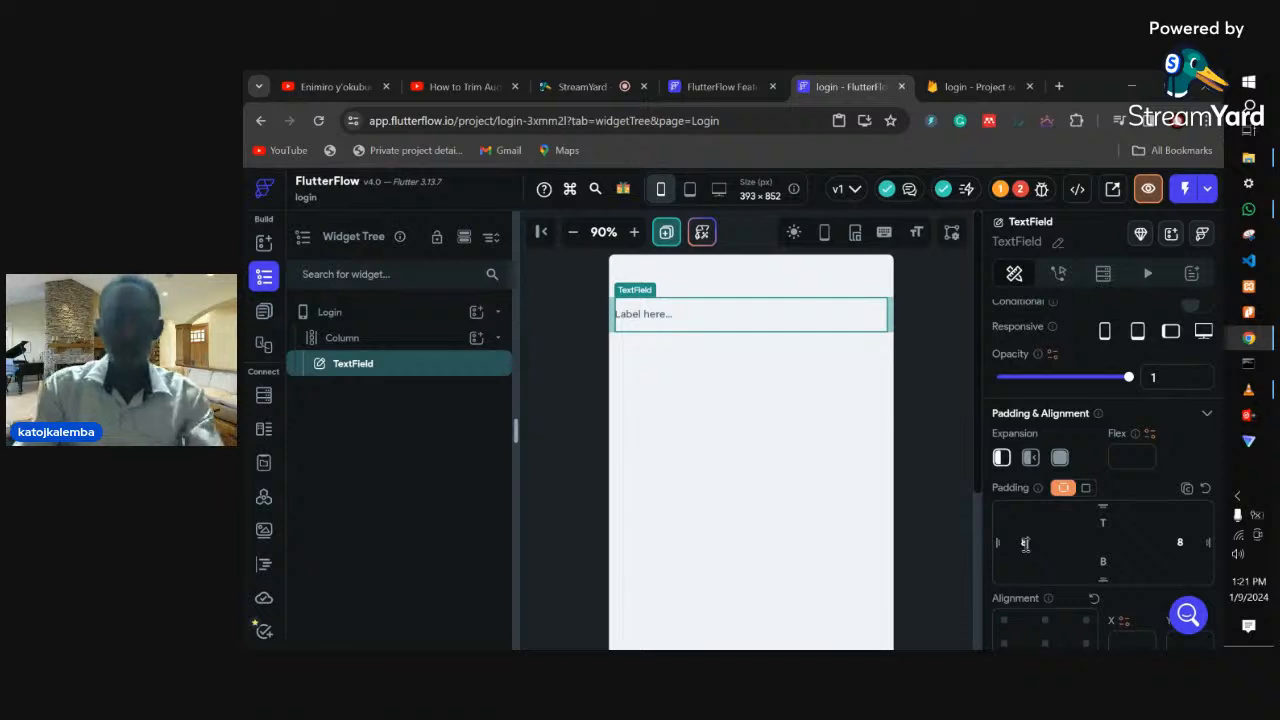
# - Set the TextField's left and right padding to 20 each
pyautogui.write('2')
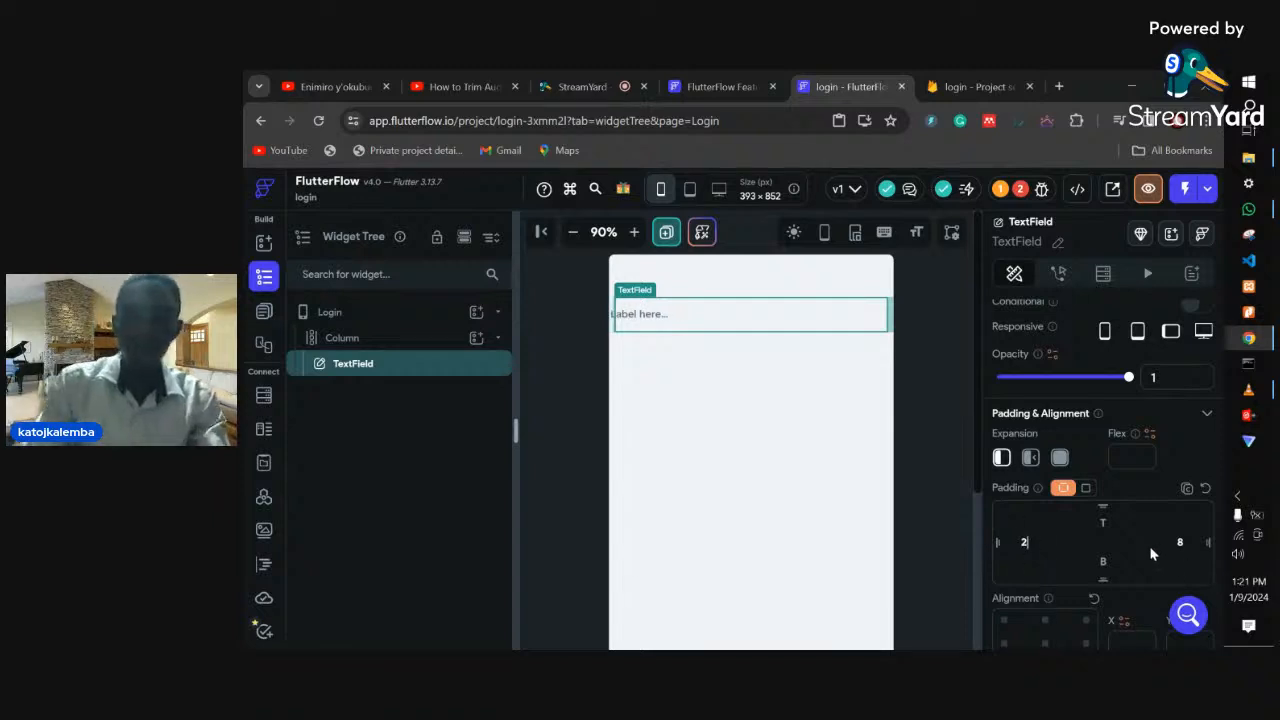
pyautogui.write('0')
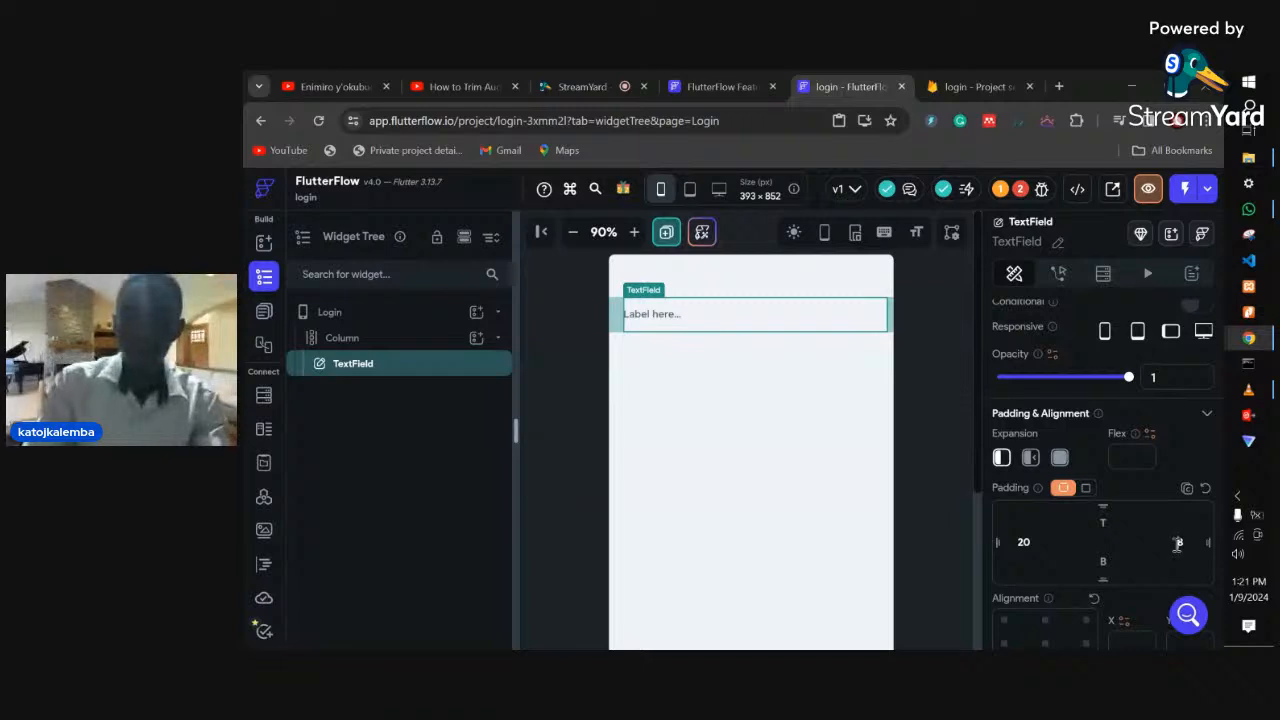
pyautogui.press('BackSpace')
pyautogui.write('20')
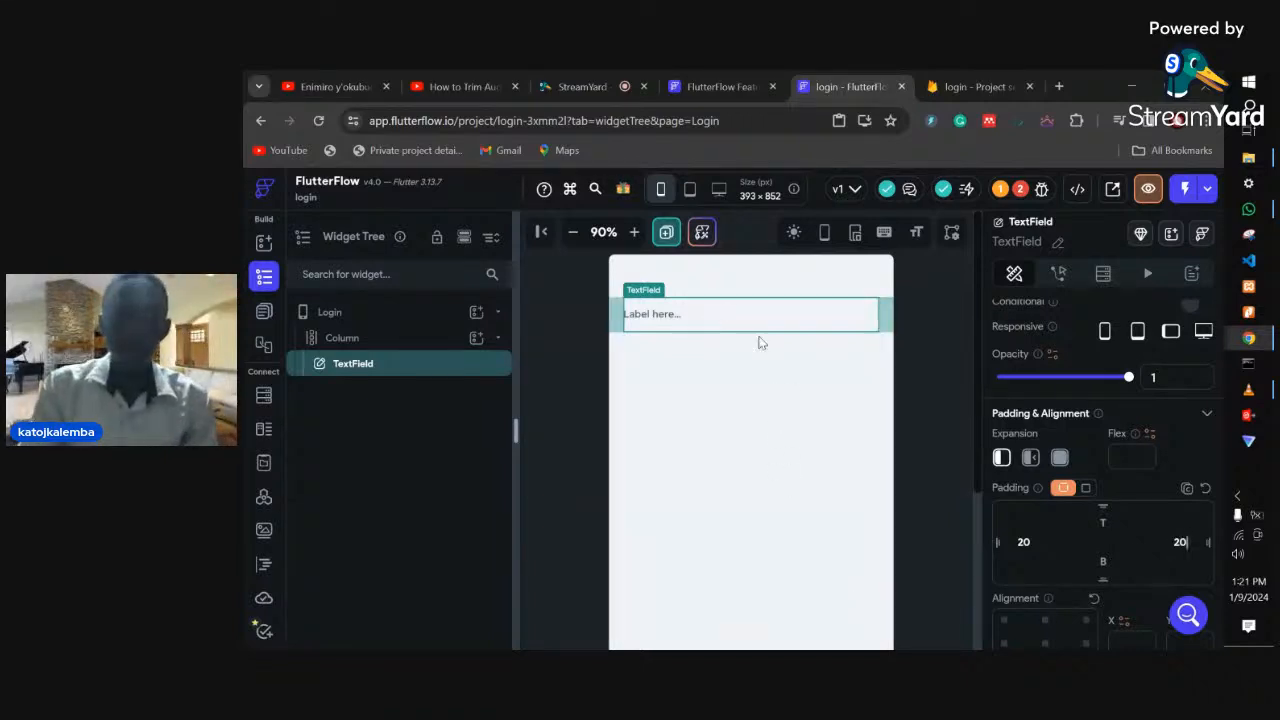
pyautogui.scroll(-3, 1074, 421)
pyautogui.scroll(-1, 1039, 437)
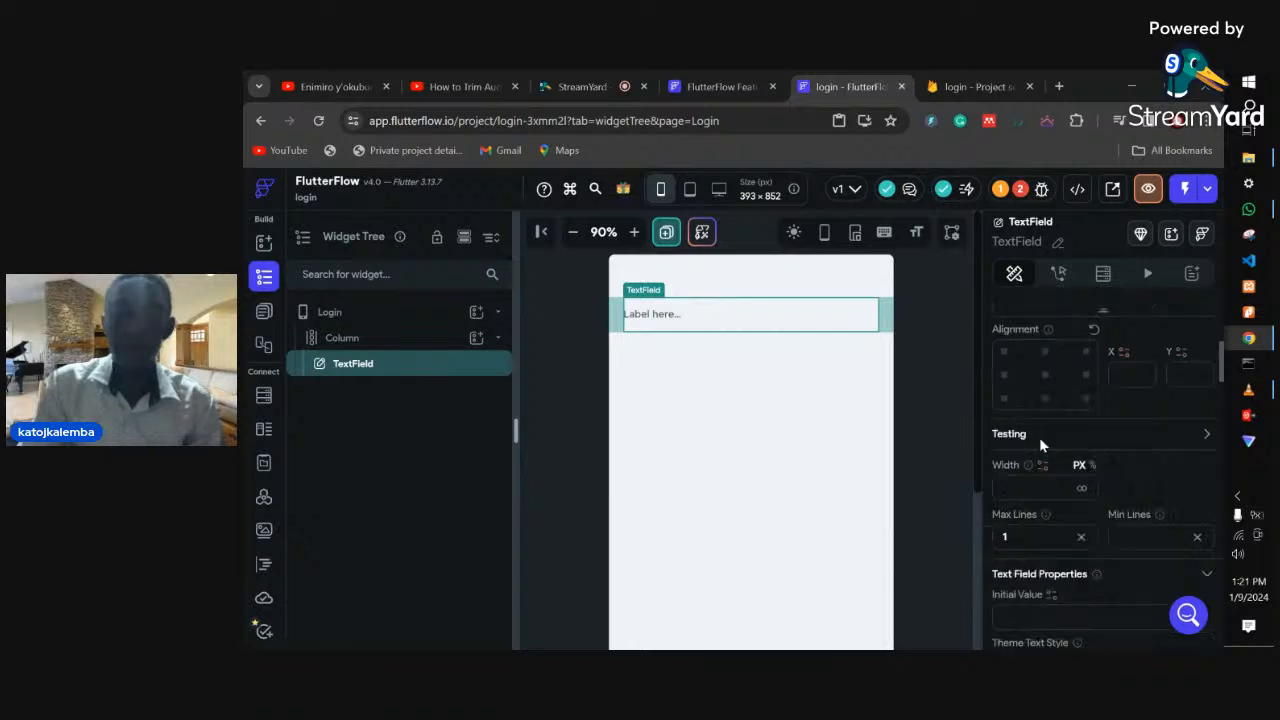
pyautogui.scroll(1, 1039, 437)
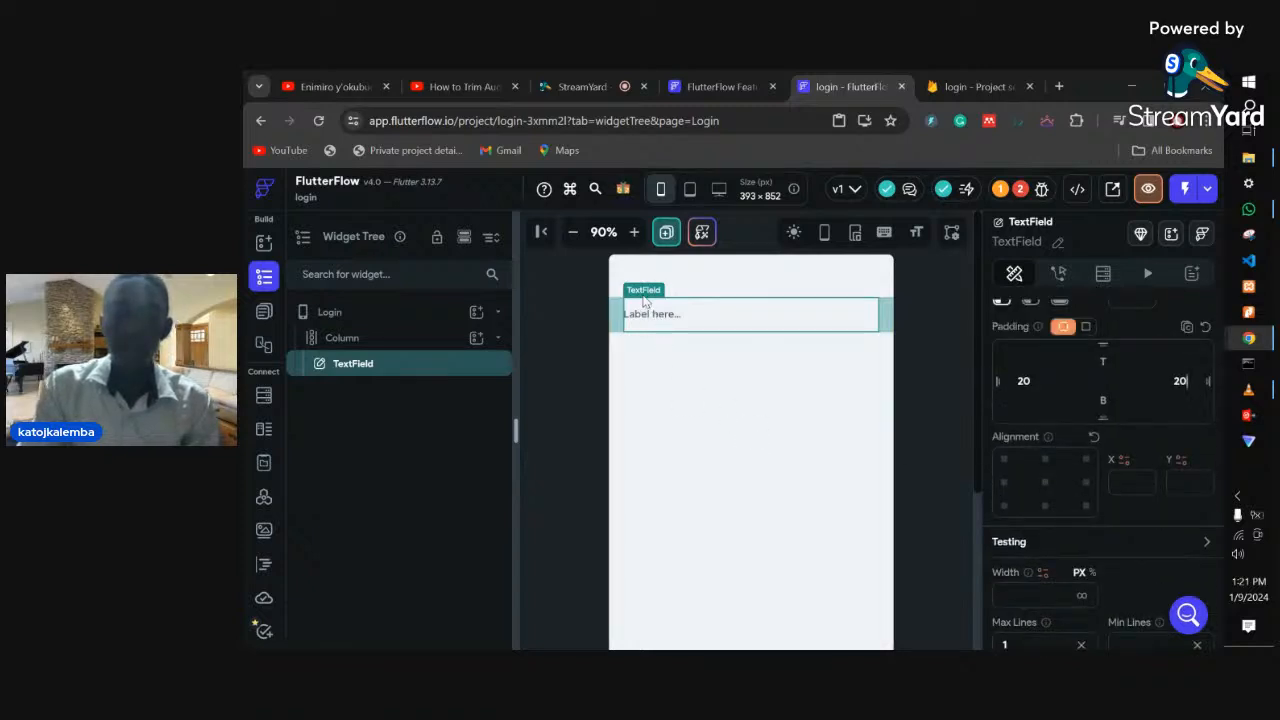
pyautogui.scroll(1, 1050, 452)
pyautogui.scroll(3, 1050, 445)
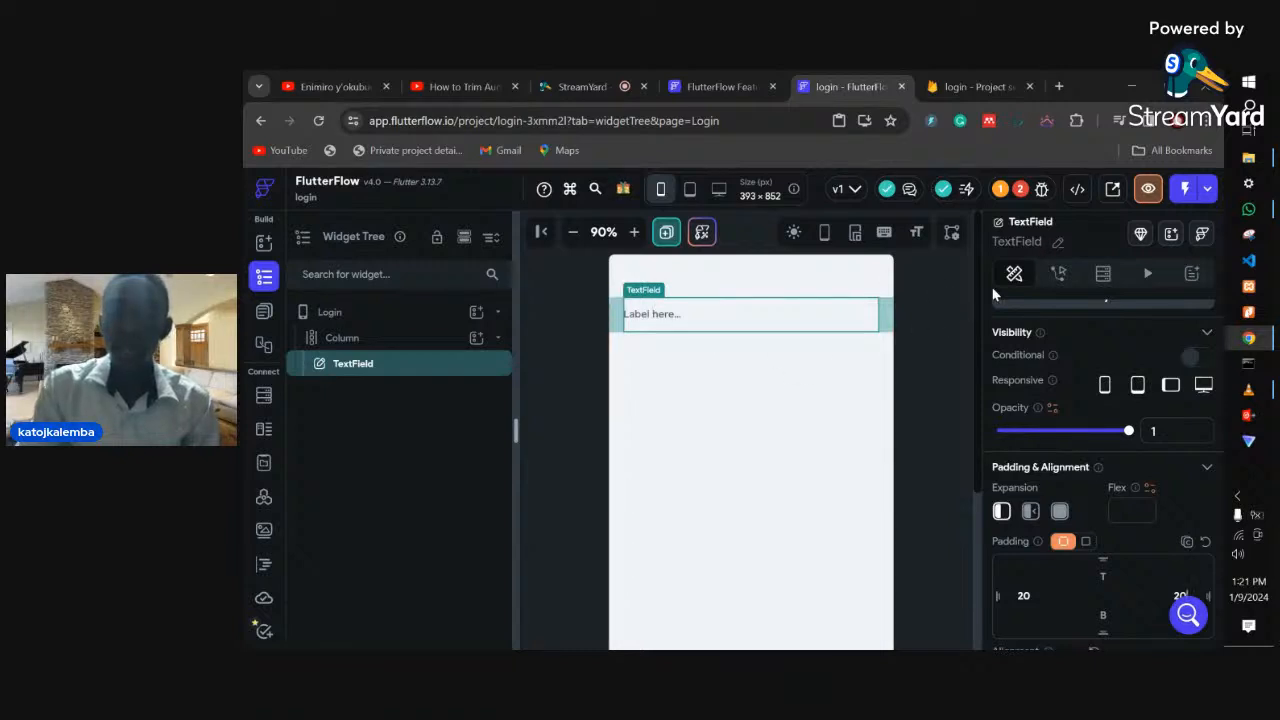
# - Rename the TextField widget to 'email'
pyautogui.click(1056, 243)
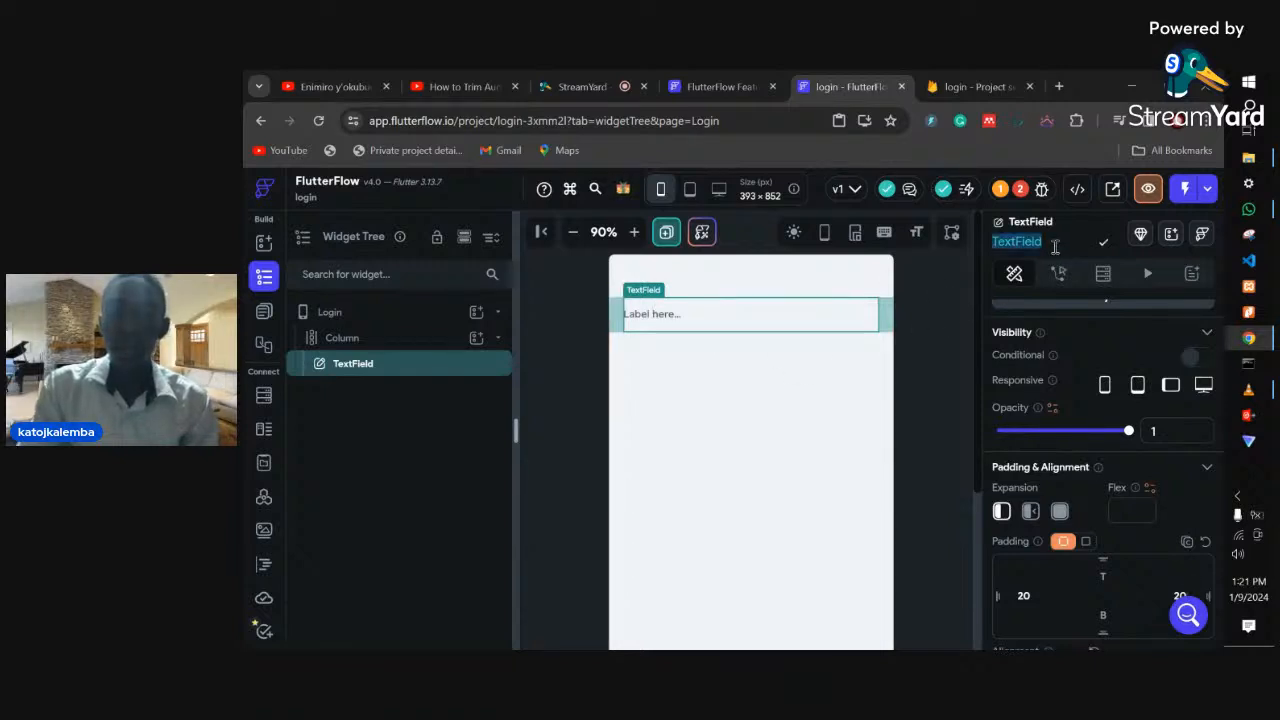
pyautogui.write('em')
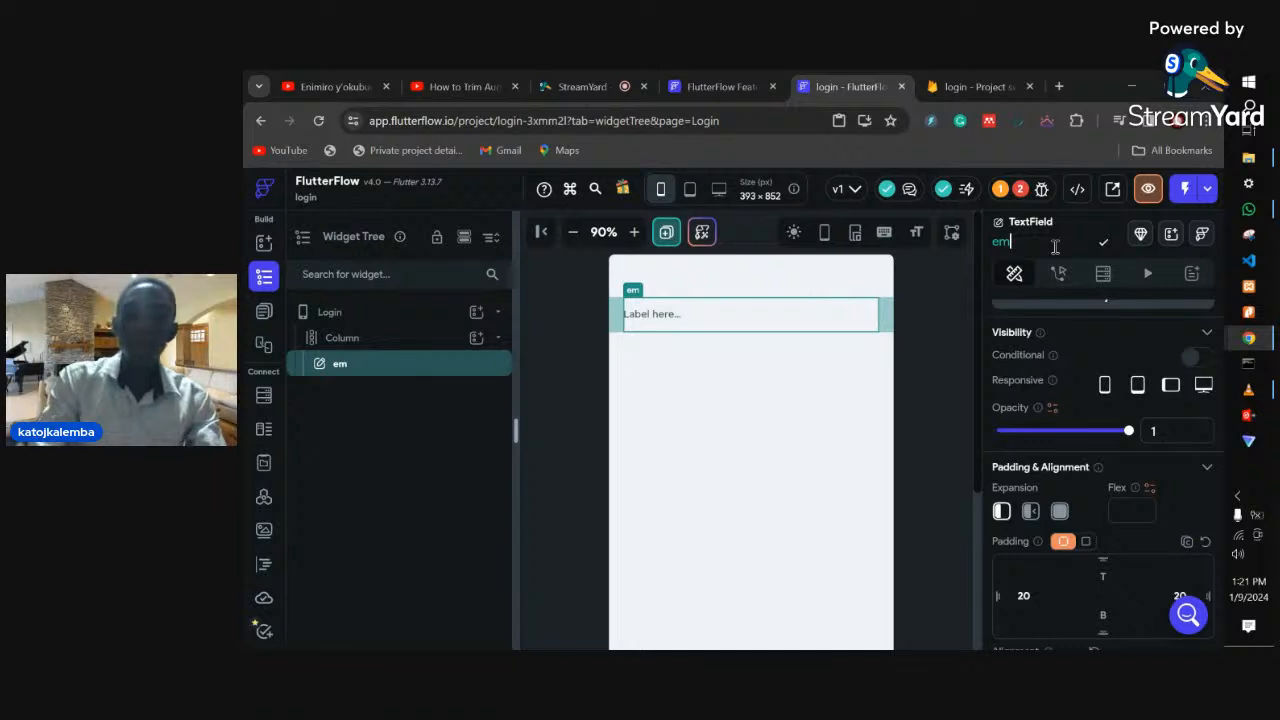
pyautogui.write('ail')
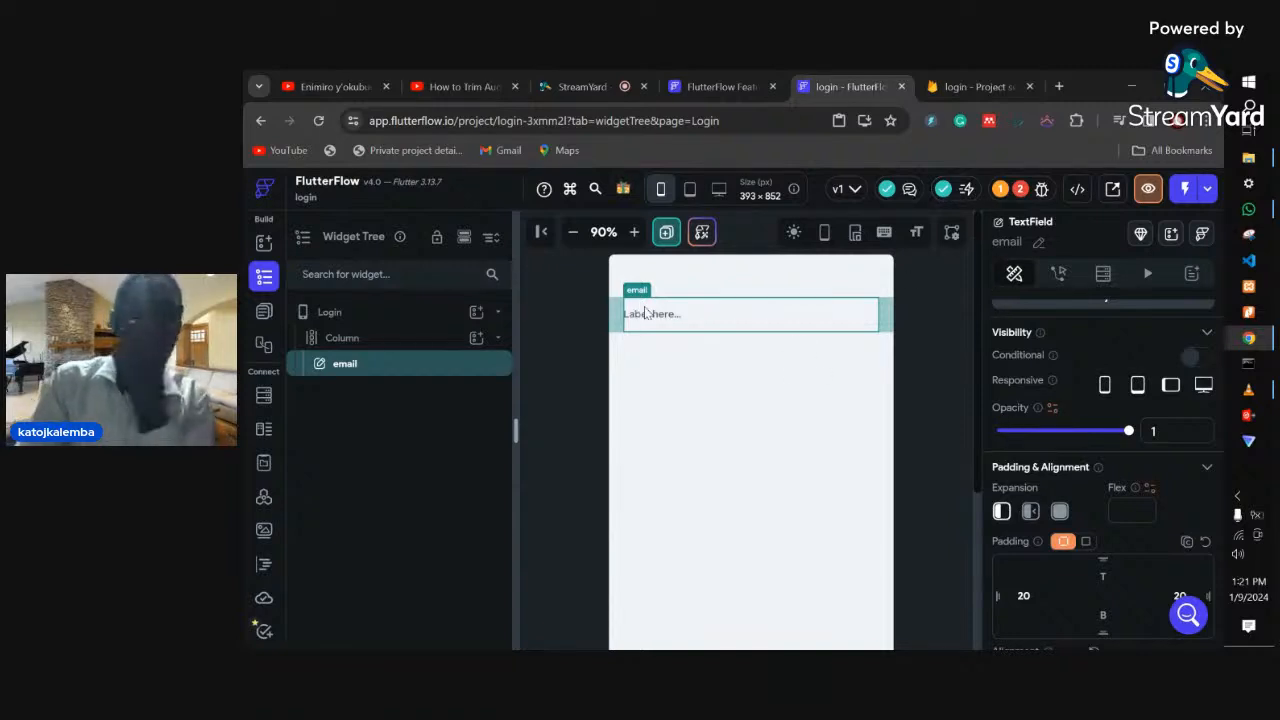
# - Replace the placeholder label 'Label here...' with 'Email'
pyautogui.scroll(-5, 1060, 436)
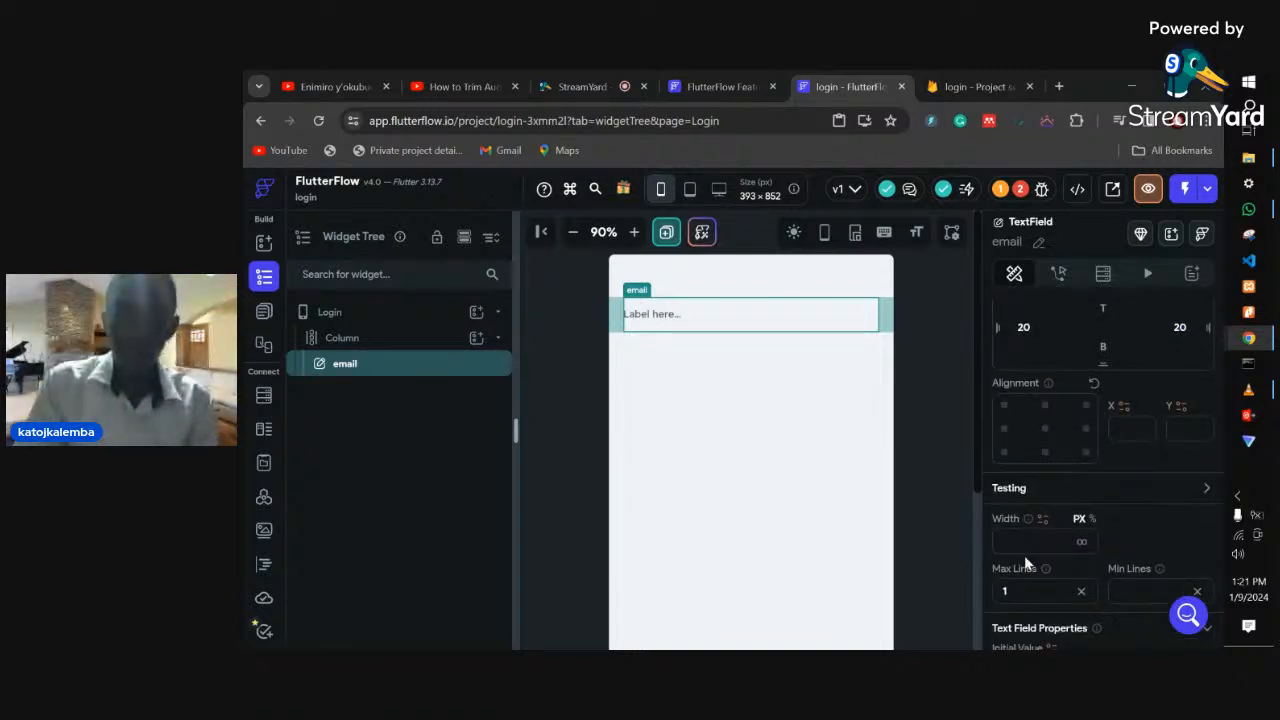
pyautogui.scroll(2, 1024, 555)
pyautogui.scroll(-3, 1037, 414)
pyautogui.scroll(-3, 1036, 485)
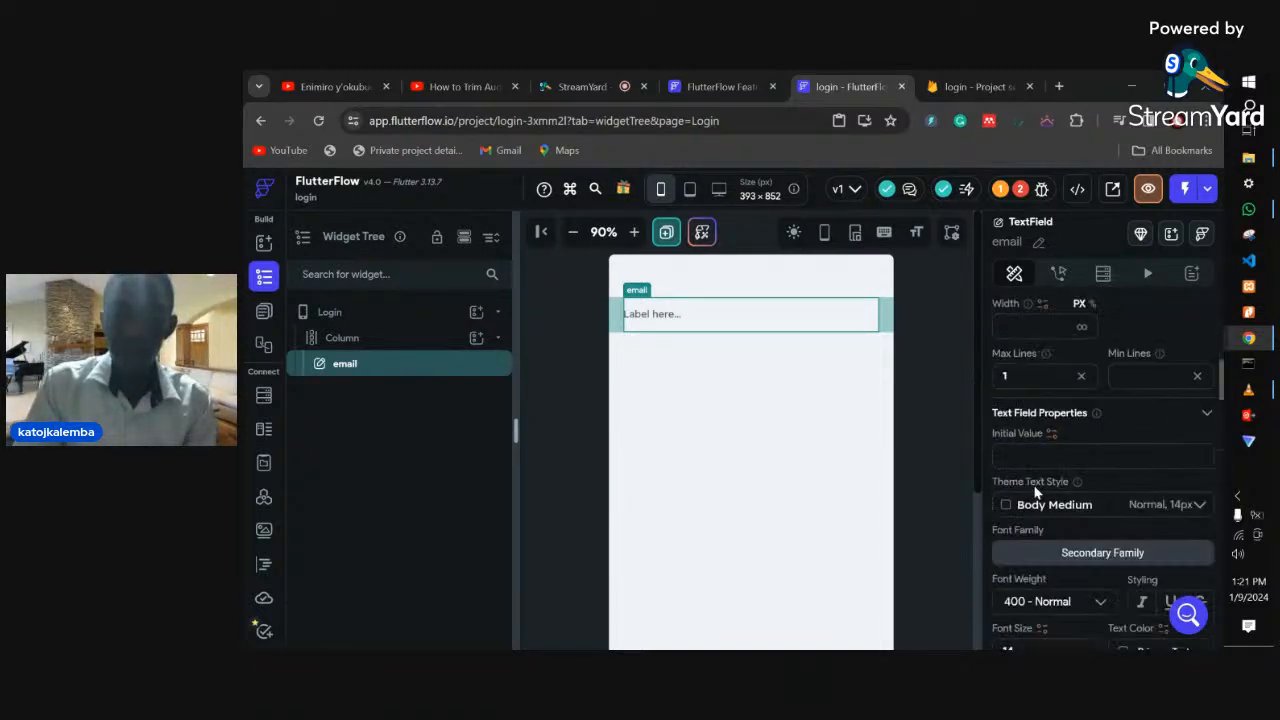
pyautogui.scroll(-4, 1035, 452)
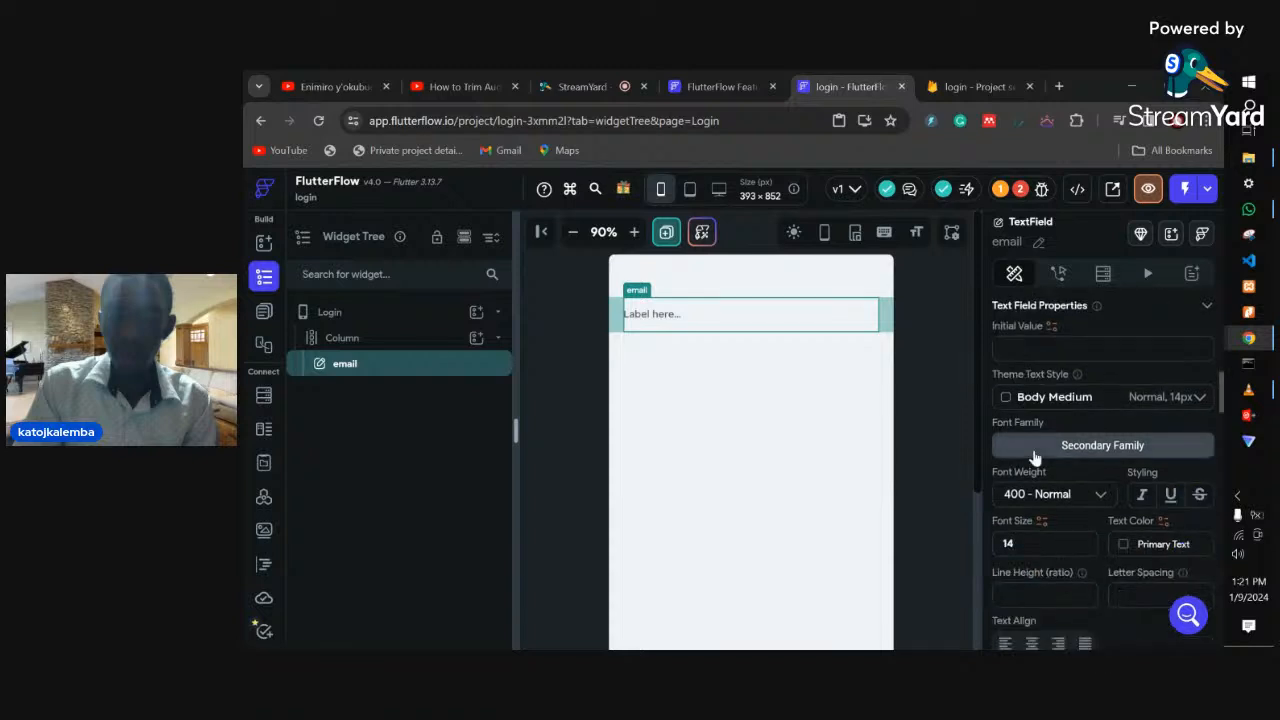
pyautogui.click(1050, 610)
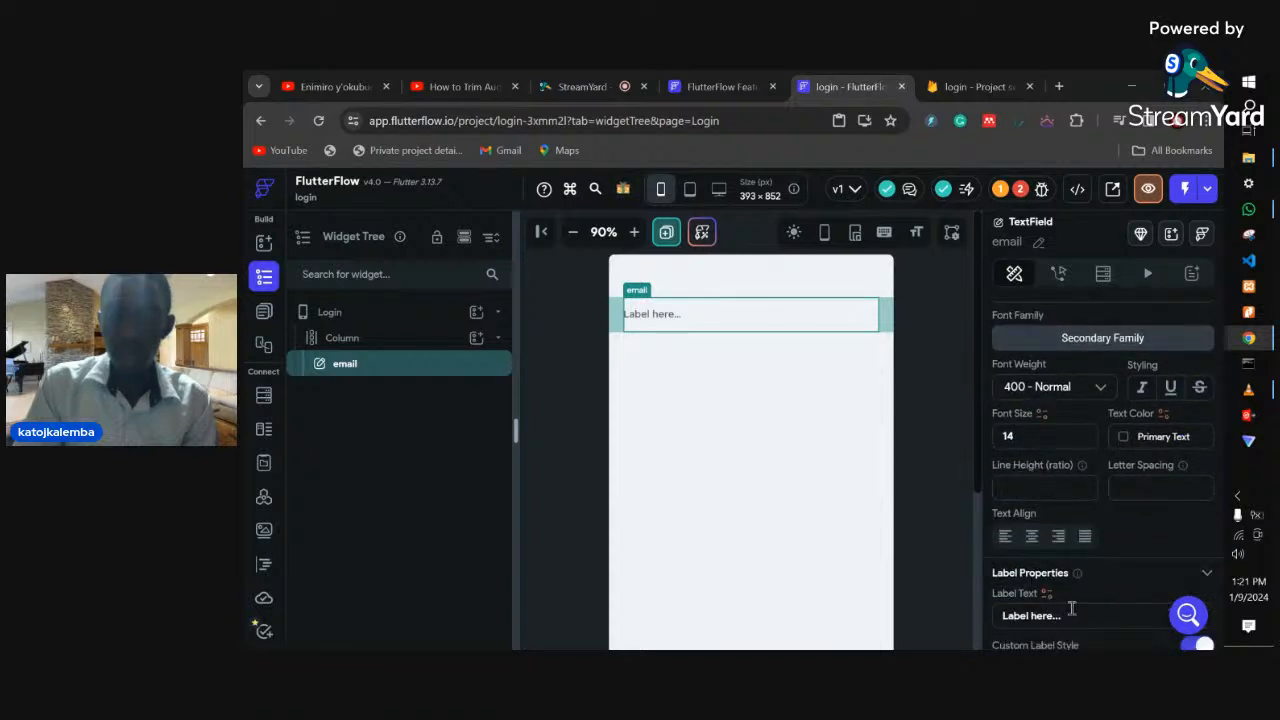
pyautogui.moveTo(1062, 615); pyautogui.dragTo(1011, 606)
pyautogui.press('BackSpace')
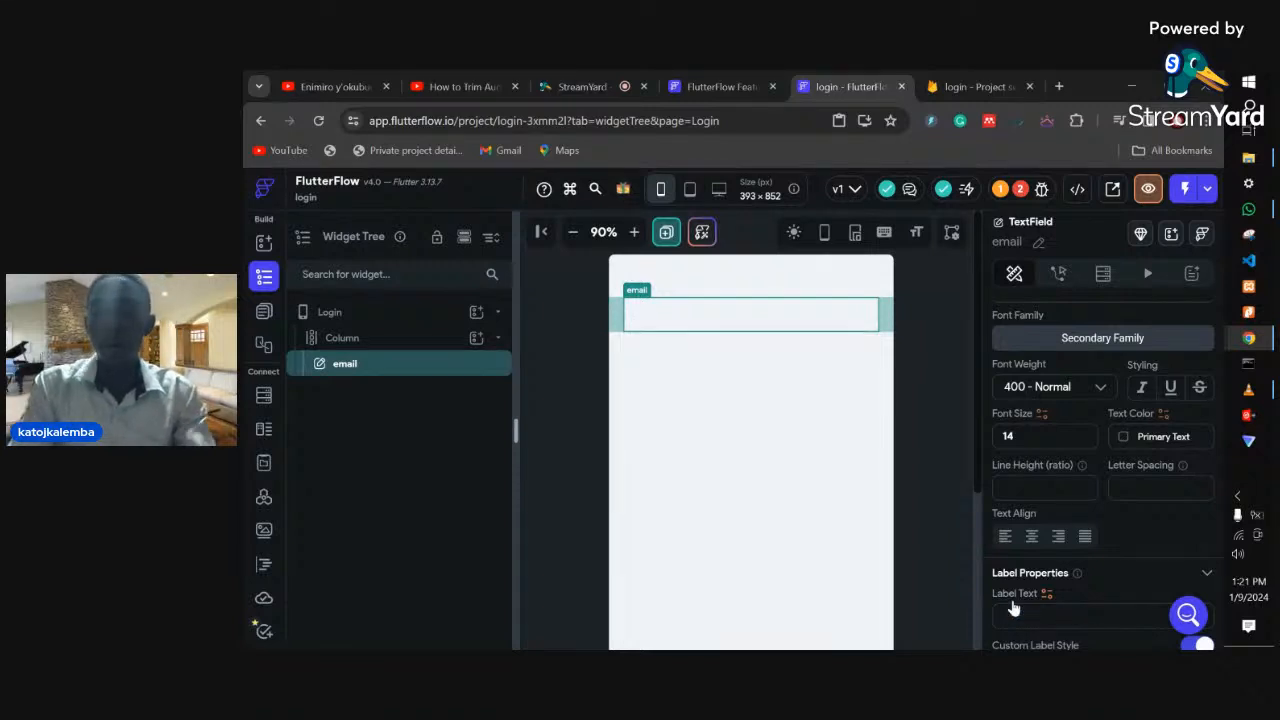
pyautogui.write('Email')
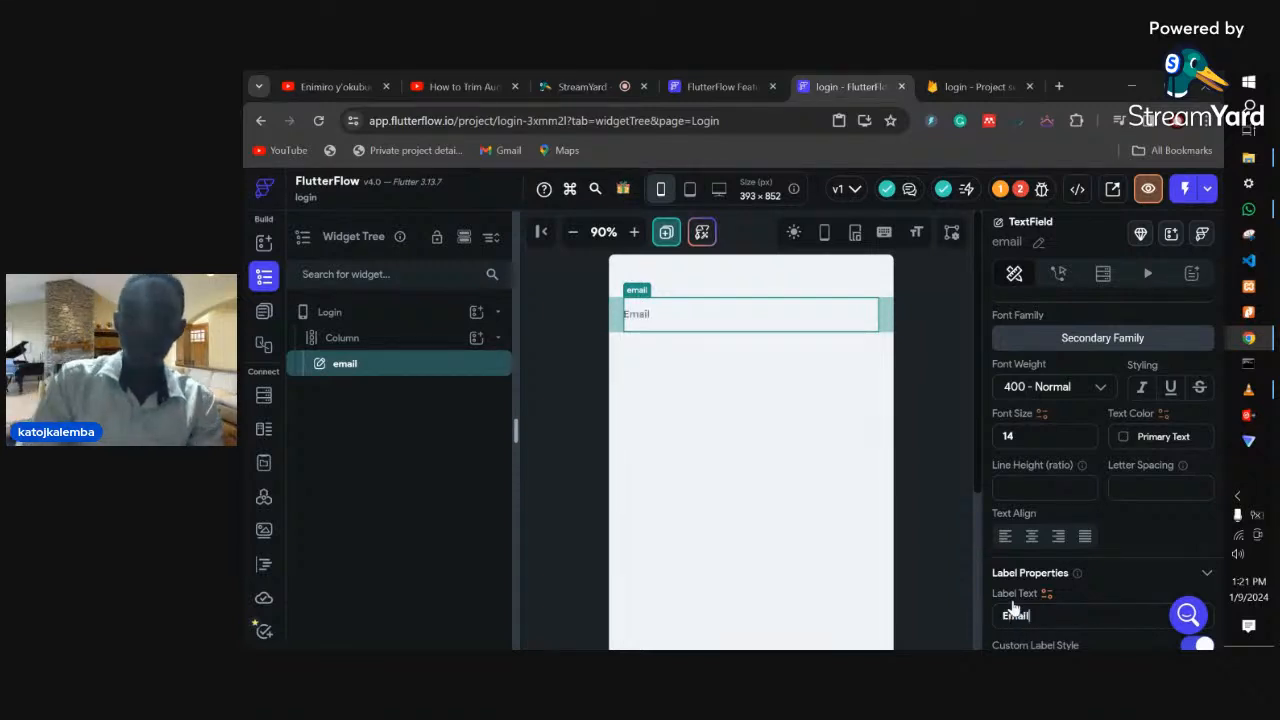
# - Set the field's hint text to 'Enter your email'
pyautogui.scroll(-1, 1034, 529)
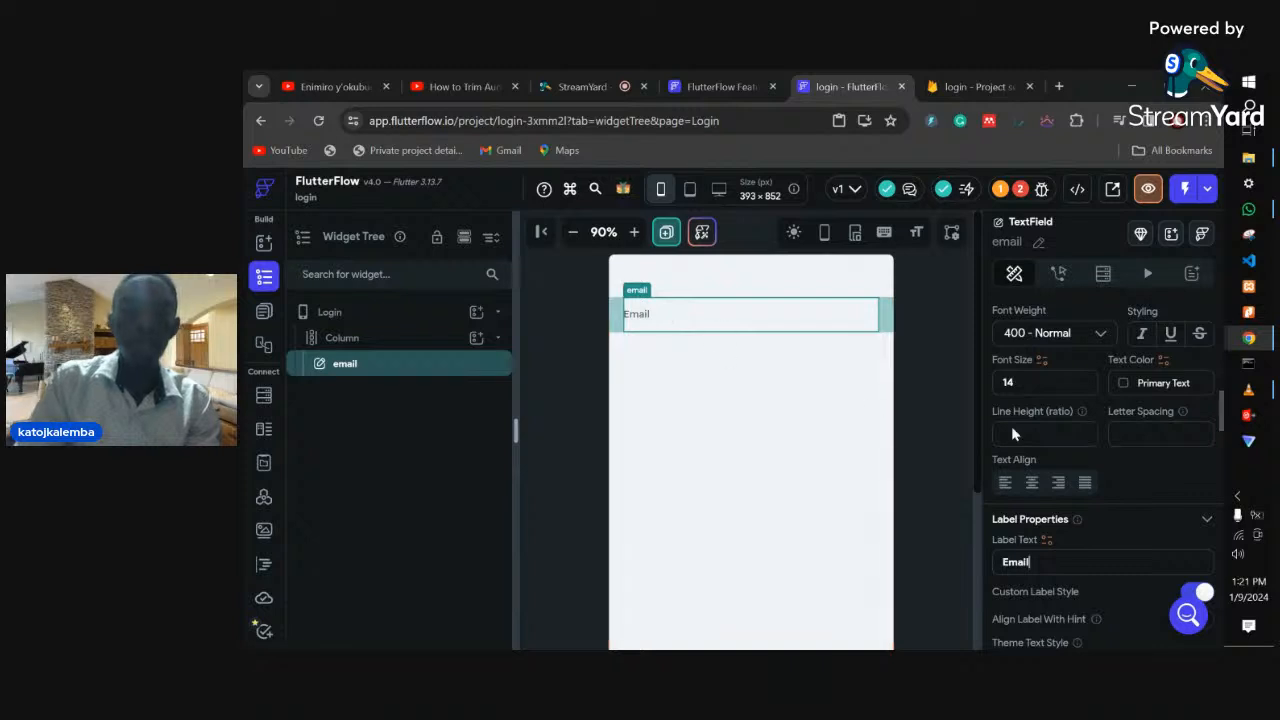
pyautogui.scroll(-4, 1094, 540)
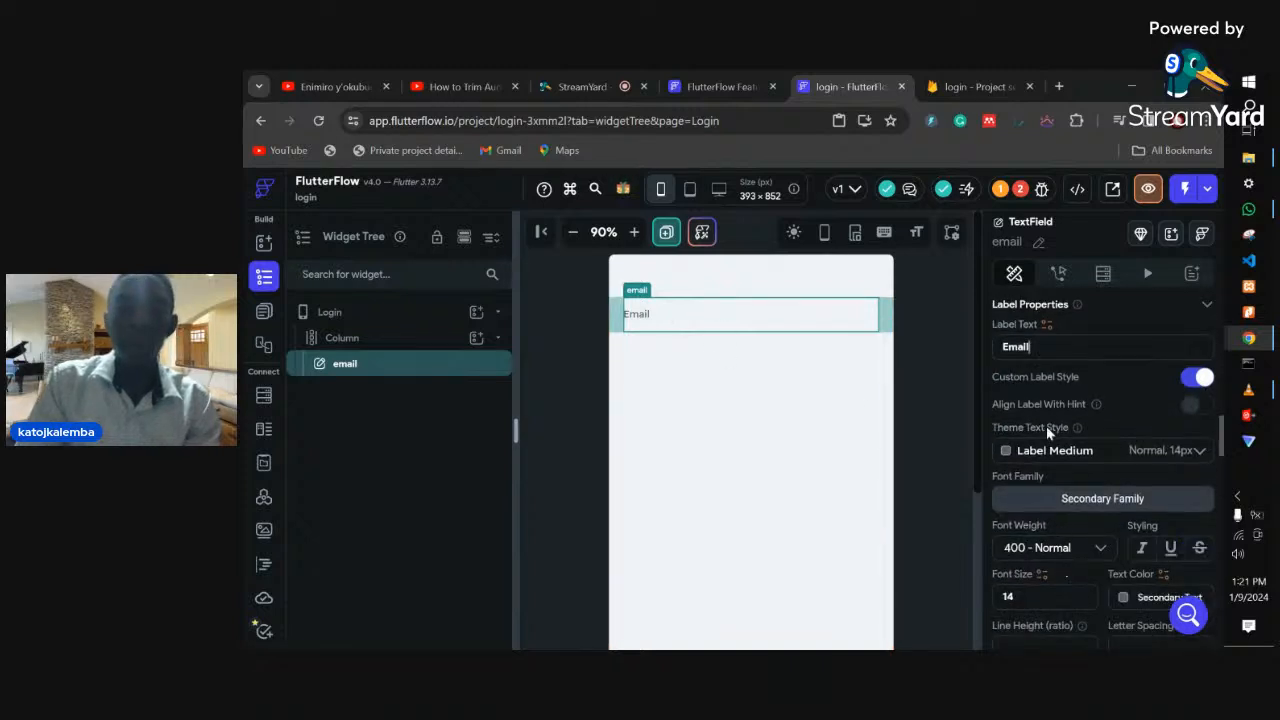
pyautogui.scroll(-1, 1046, 476)
pyautogui.scroll(-1, 1043, 520)
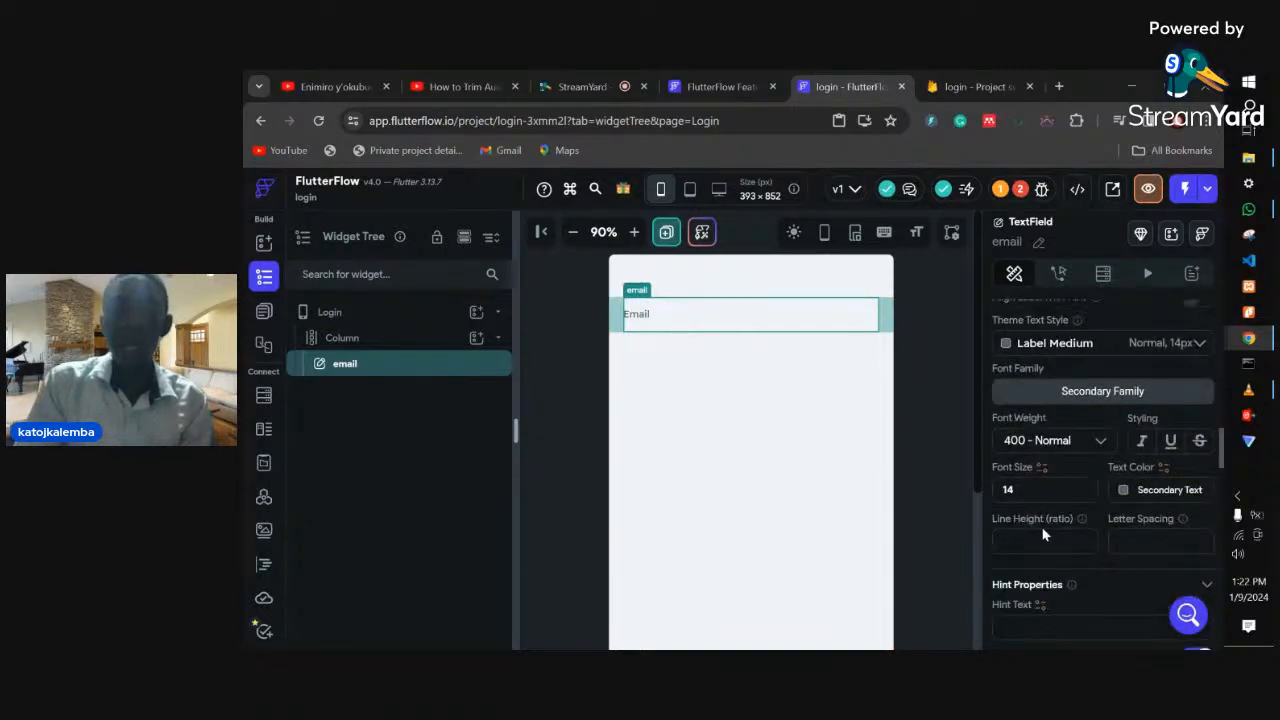
pyautogui.scroll(-1, 1028, 595)
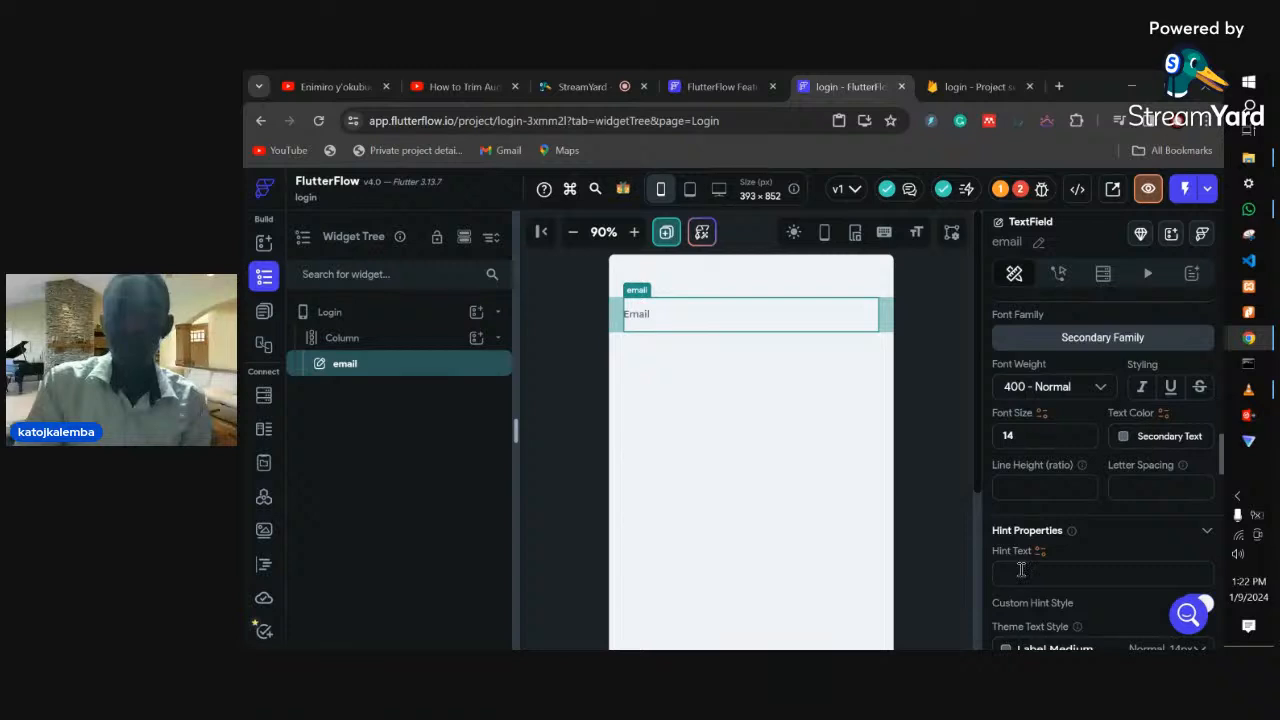
pyautogui.click(1021, 569)
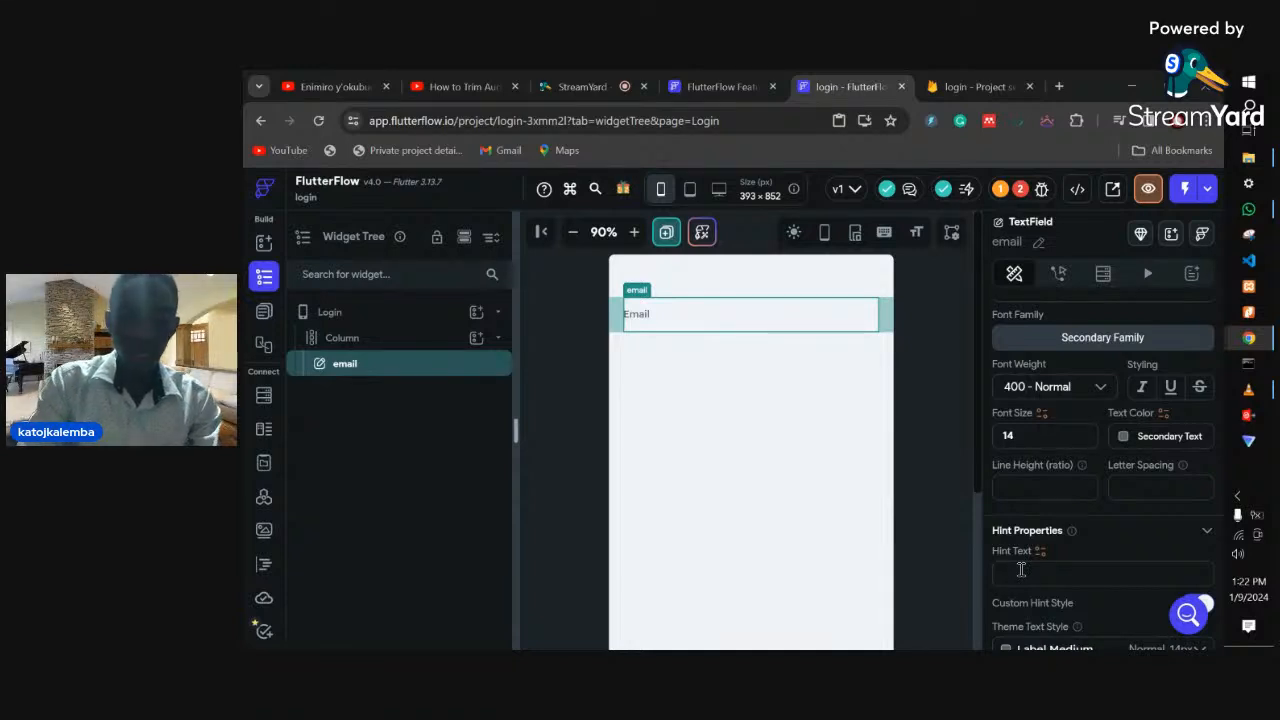
pyautogui.write('Enter ')
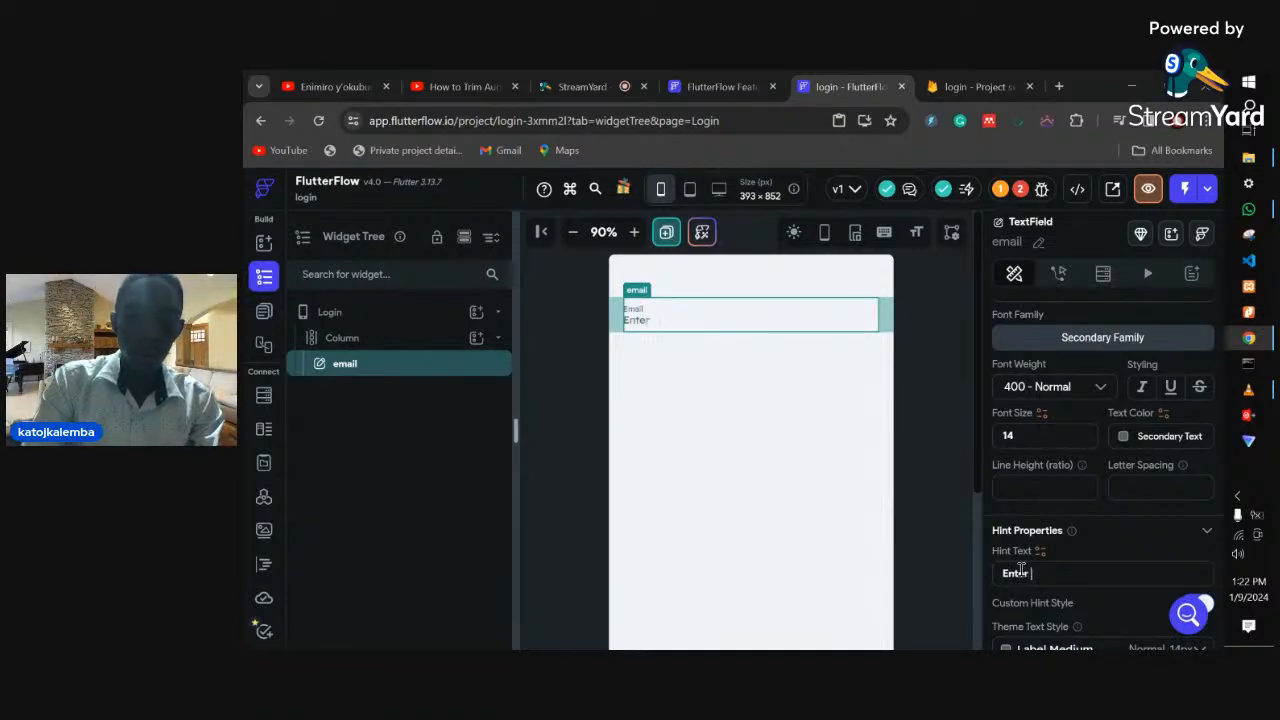
pyautogui.write('your ')
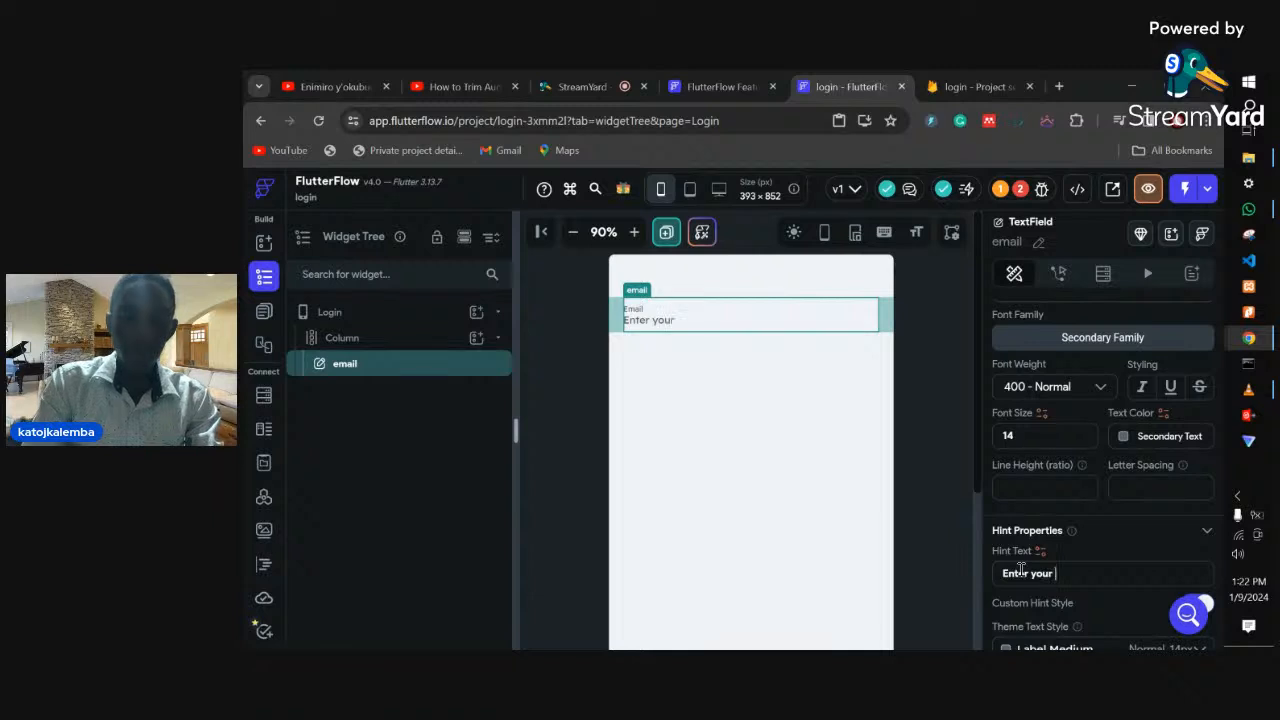
pyautogui.write('email')
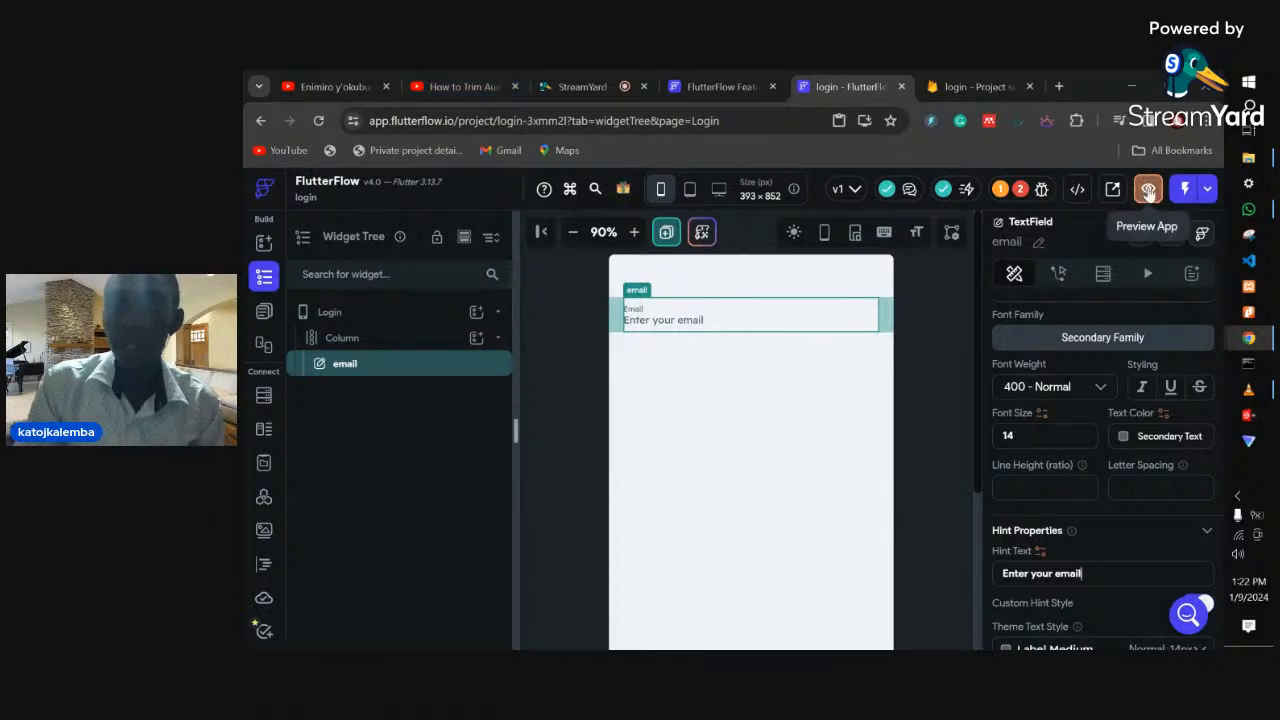
# - Launch Preview App and wait for the preview to load, dismissing the WhatsApp window
pyautogui.click(1148, 190)
pyautogui.click(791, 86)
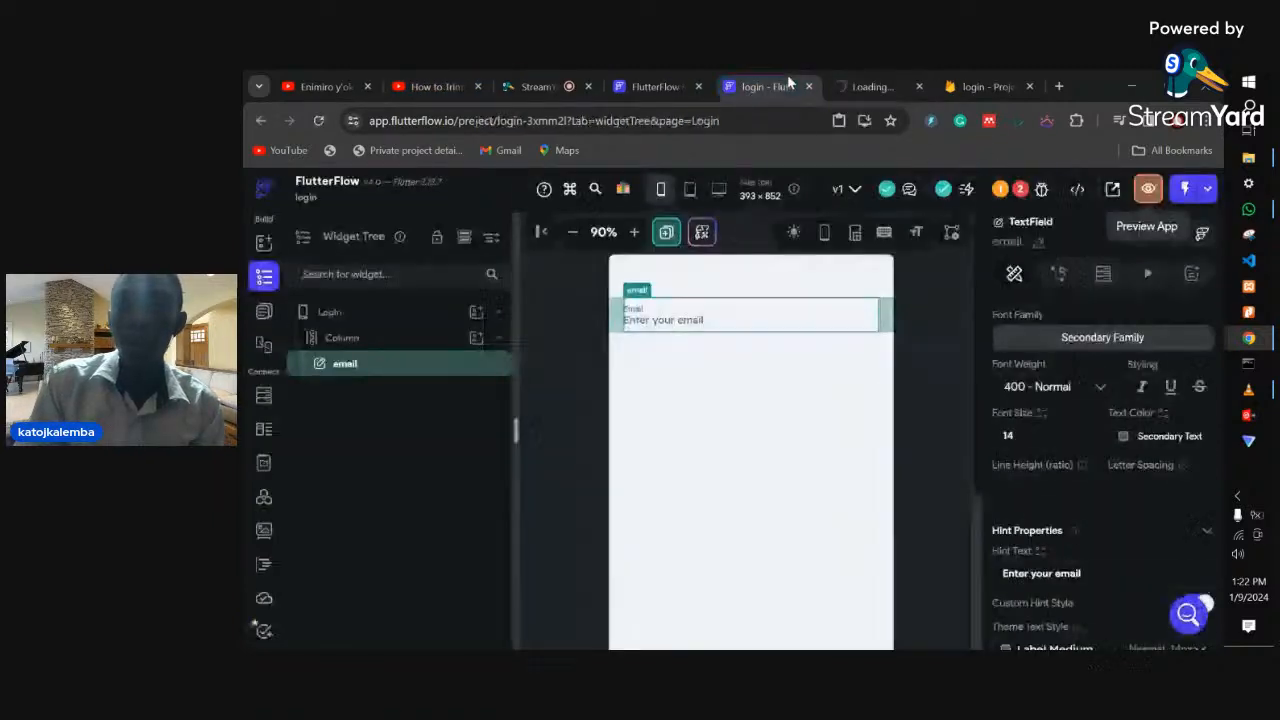
pyautogui.click(850, 84)
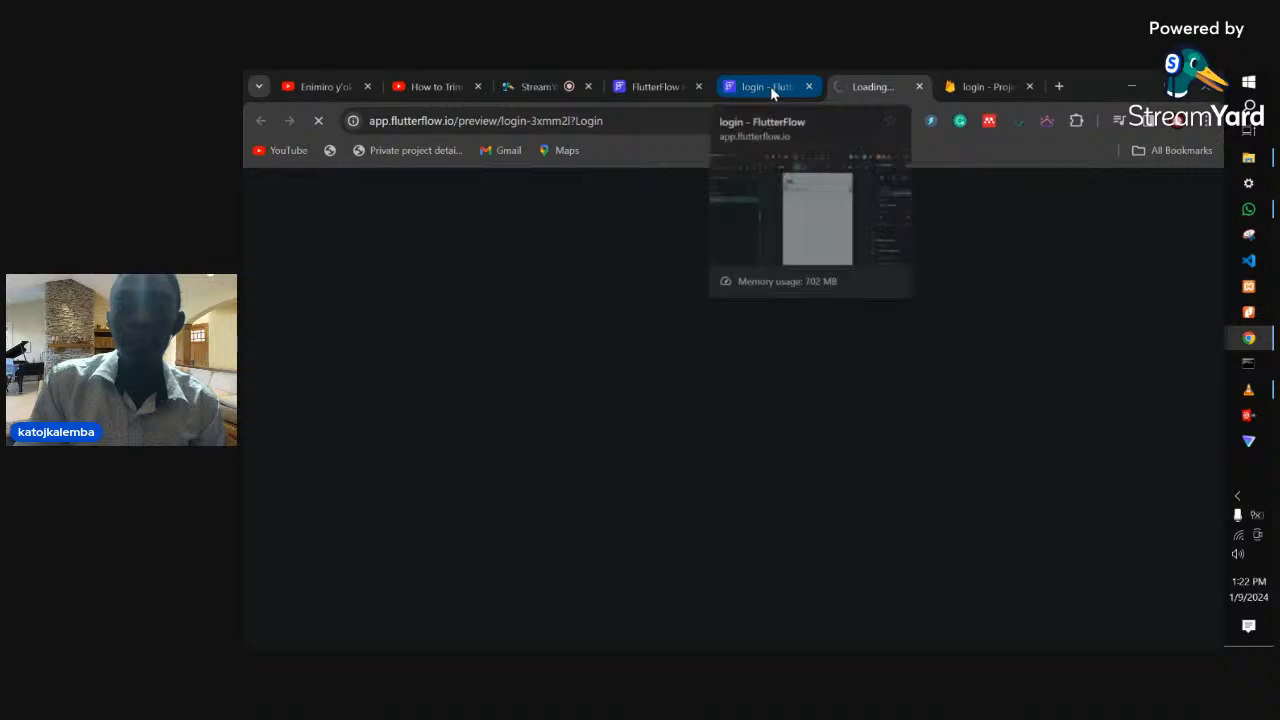
pyautogui.click(770, 86)
pyautogui.click(866, 84)
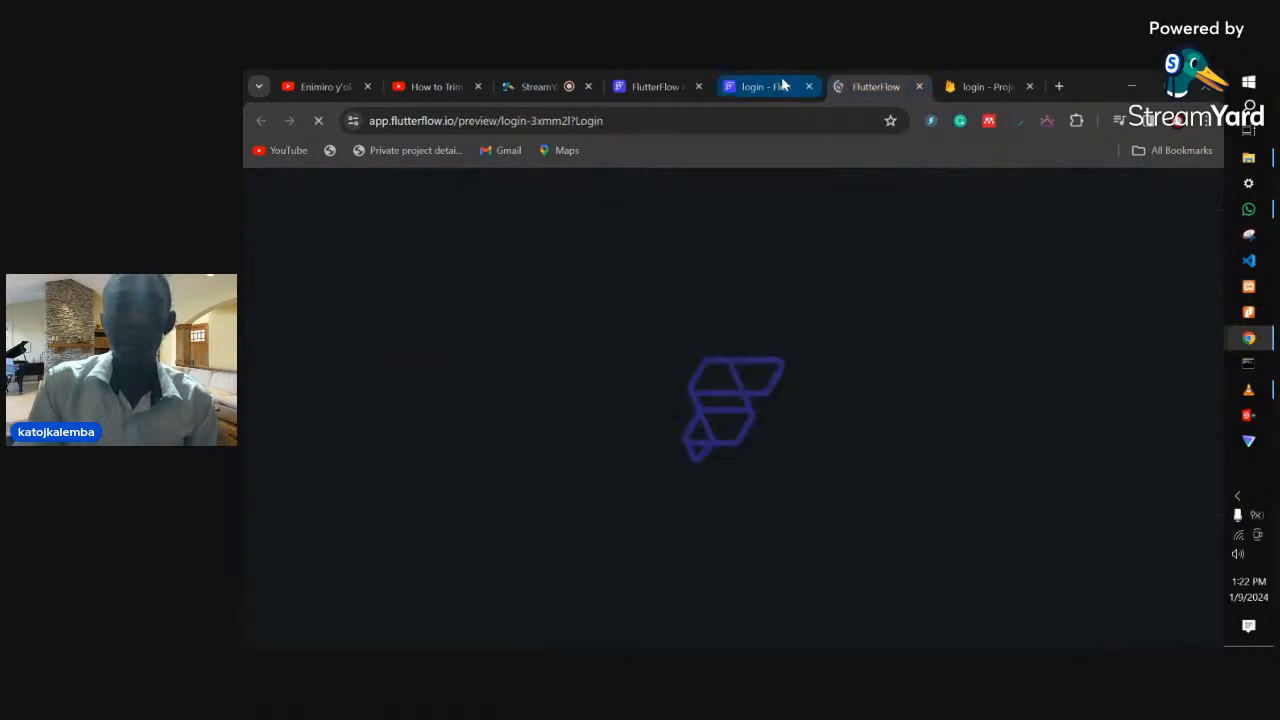
pyautogui.click(775, 85)
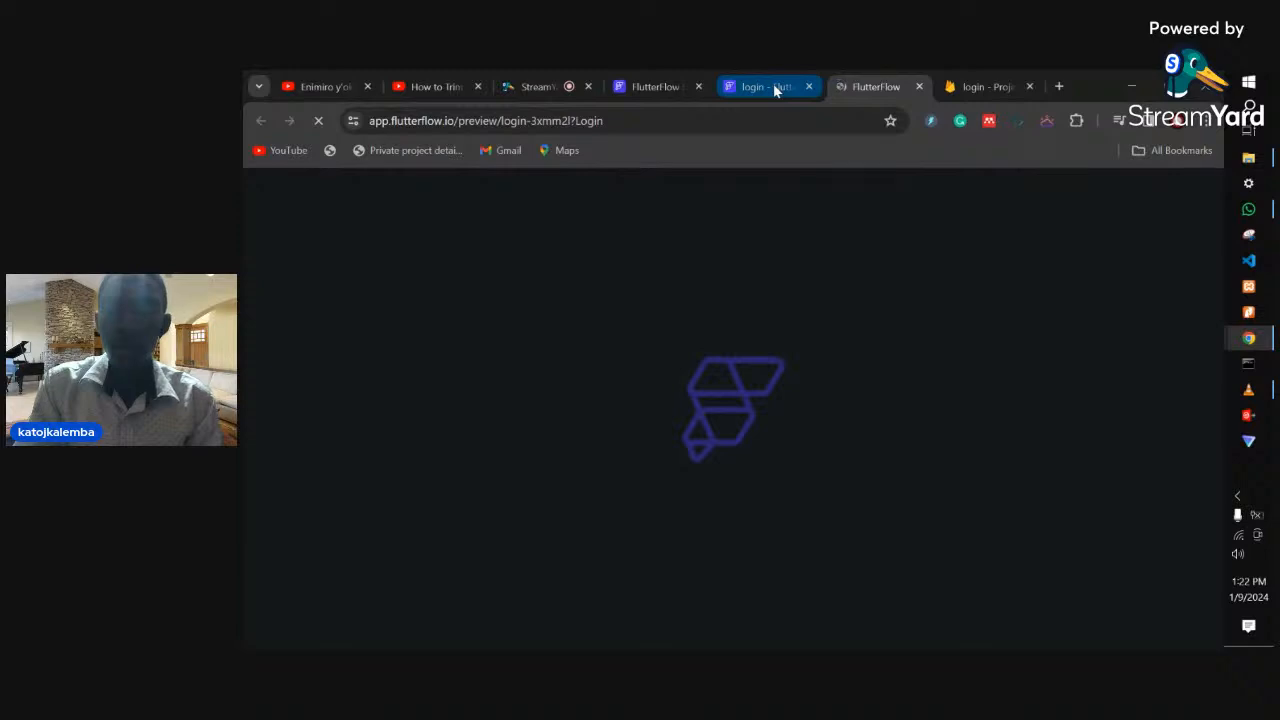
pyautogui.click(773, 84)
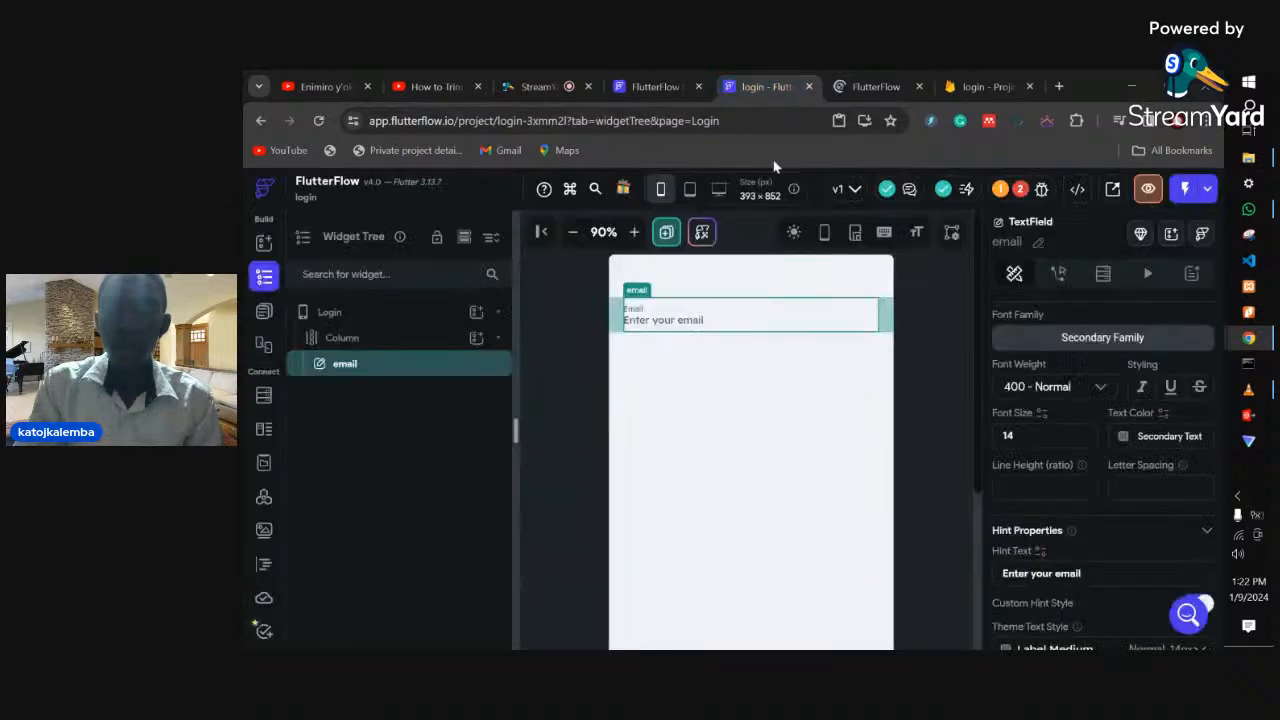
pyautogui.click(866, 86)
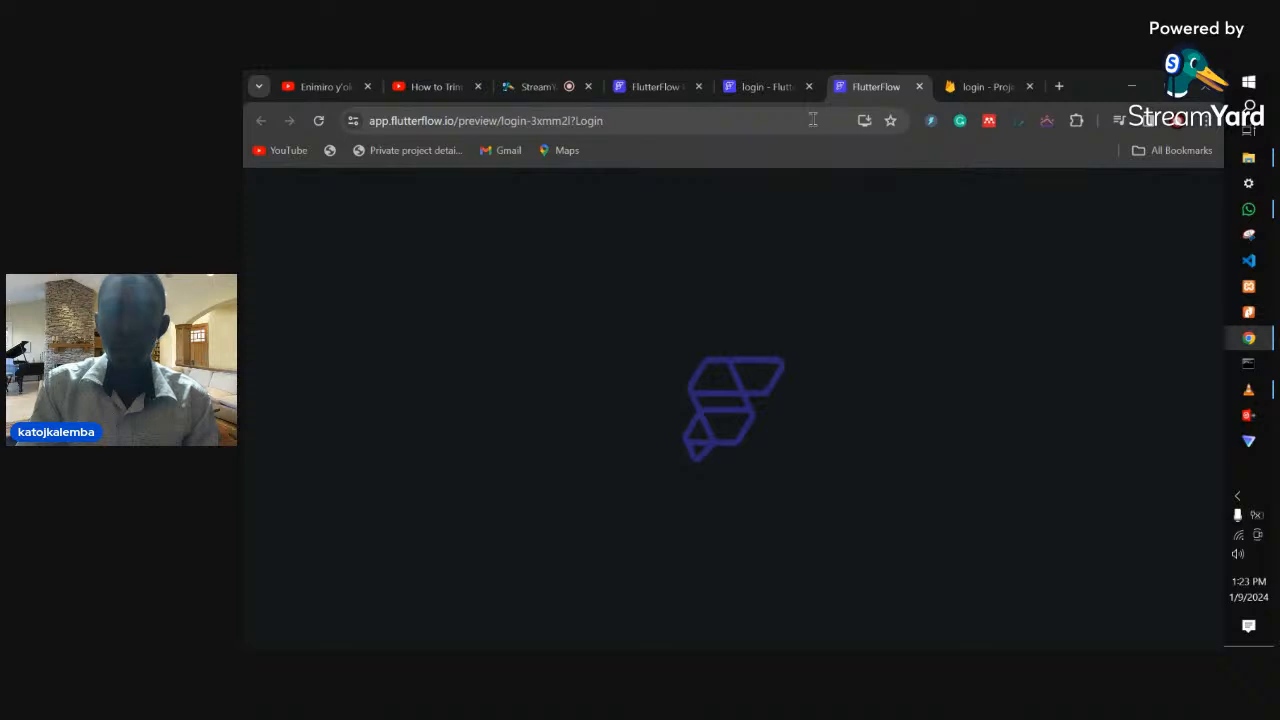
pyautogui.click(1265, 211)
pyautogui.click(1265, 211)
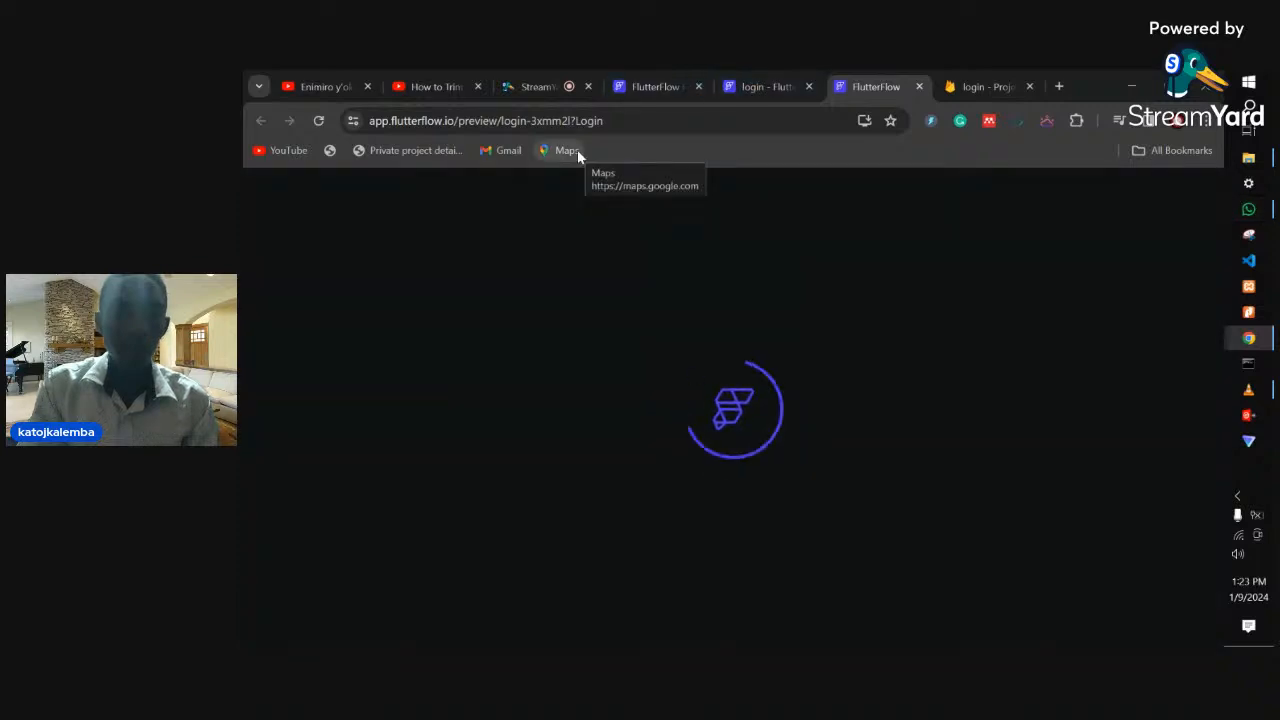
pyautogui.click(792, 78)
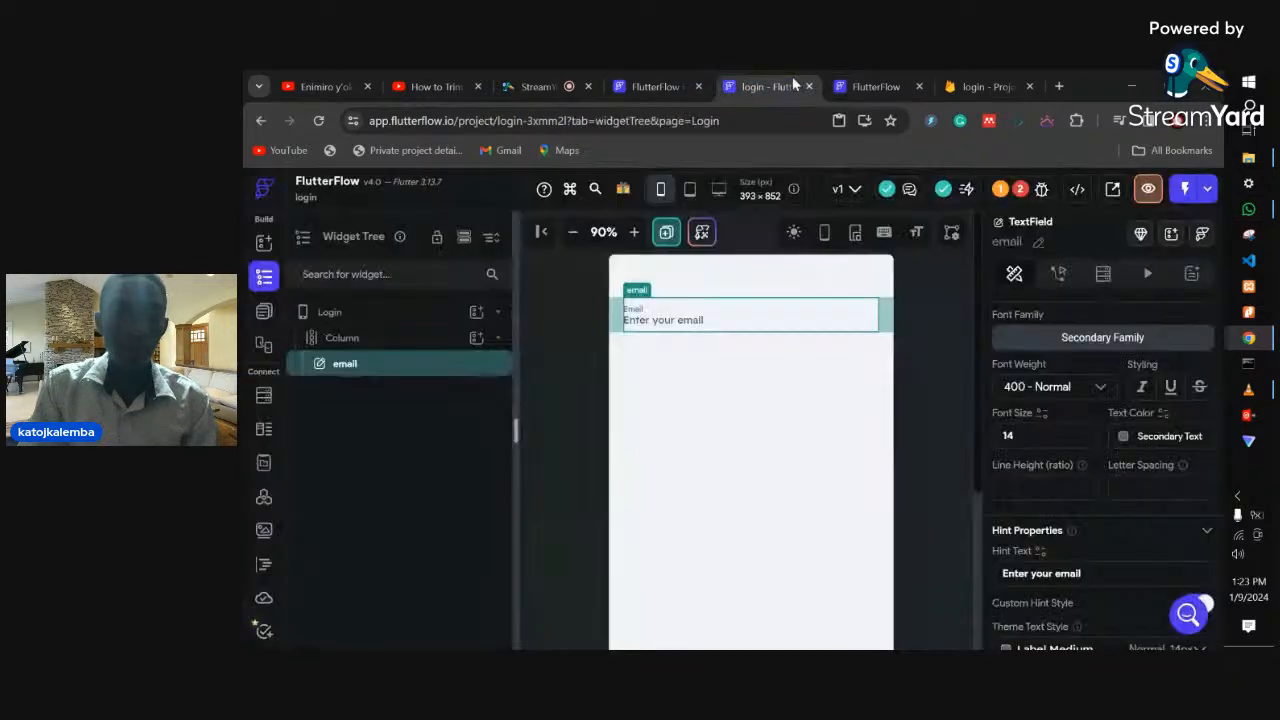
pyautogui.click(860, 72)
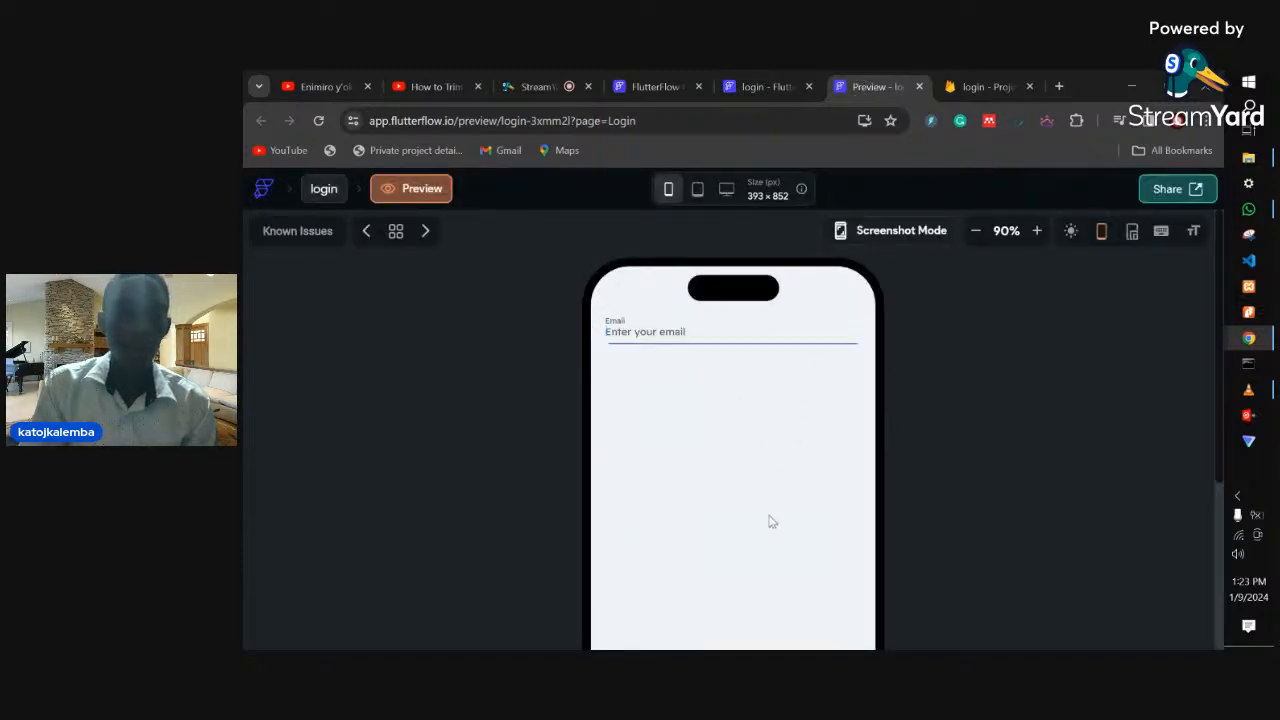
# - Type test text 'ddfkkff' into the preview's email field, then return to the editor
pyautogui.click(647, 332)
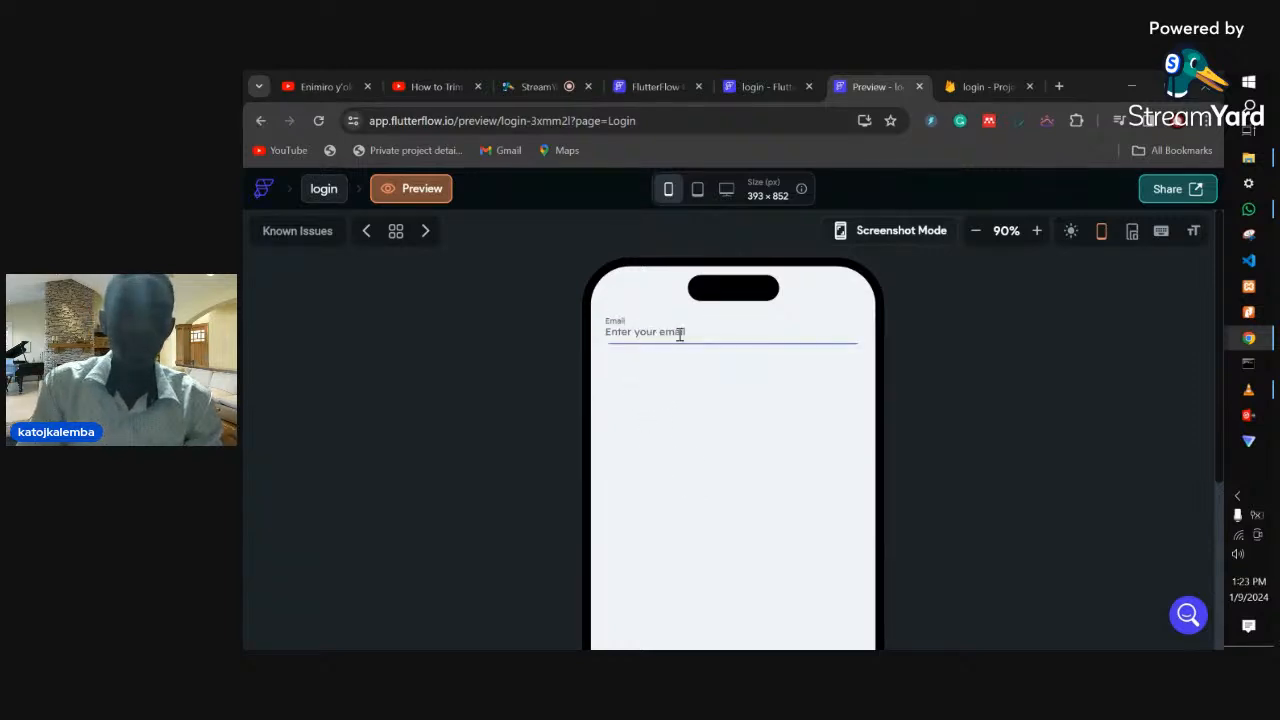
pyautogui.write('hjhdh')
pyautogui.press('BackSpace')
pyautogui.press('BackSpace')
pyautogui.press('BackSpace')
pyautogui.press('BackSpace')
pyautogui.press('BackSpace')
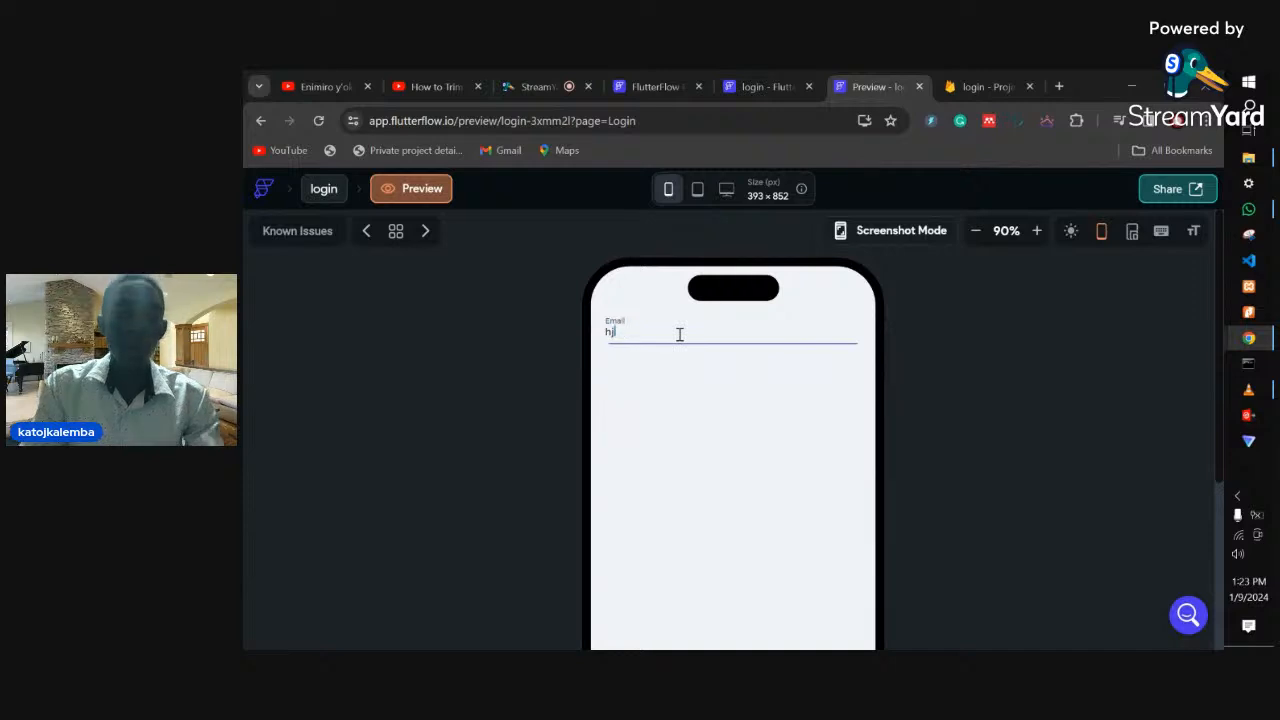
pyautogui.write('ddfkkff')
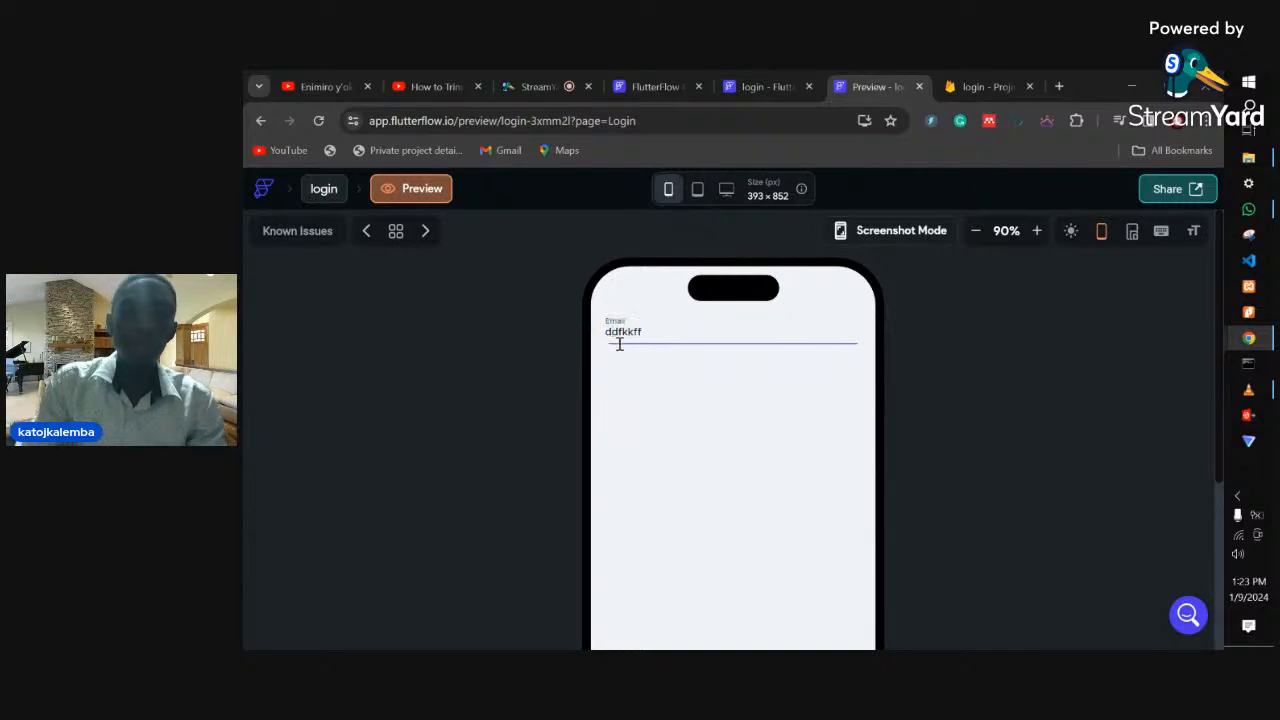
pyautogui.click(784, 87)
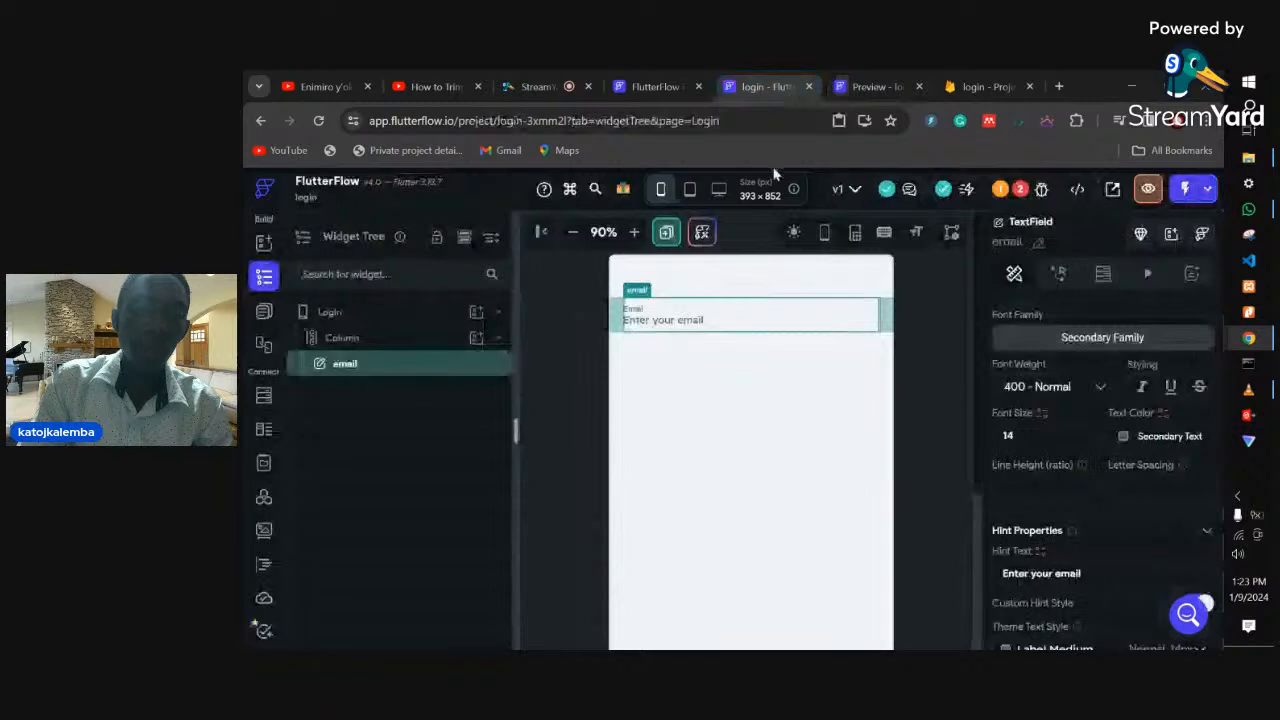
pyautogui.click(866, 87)
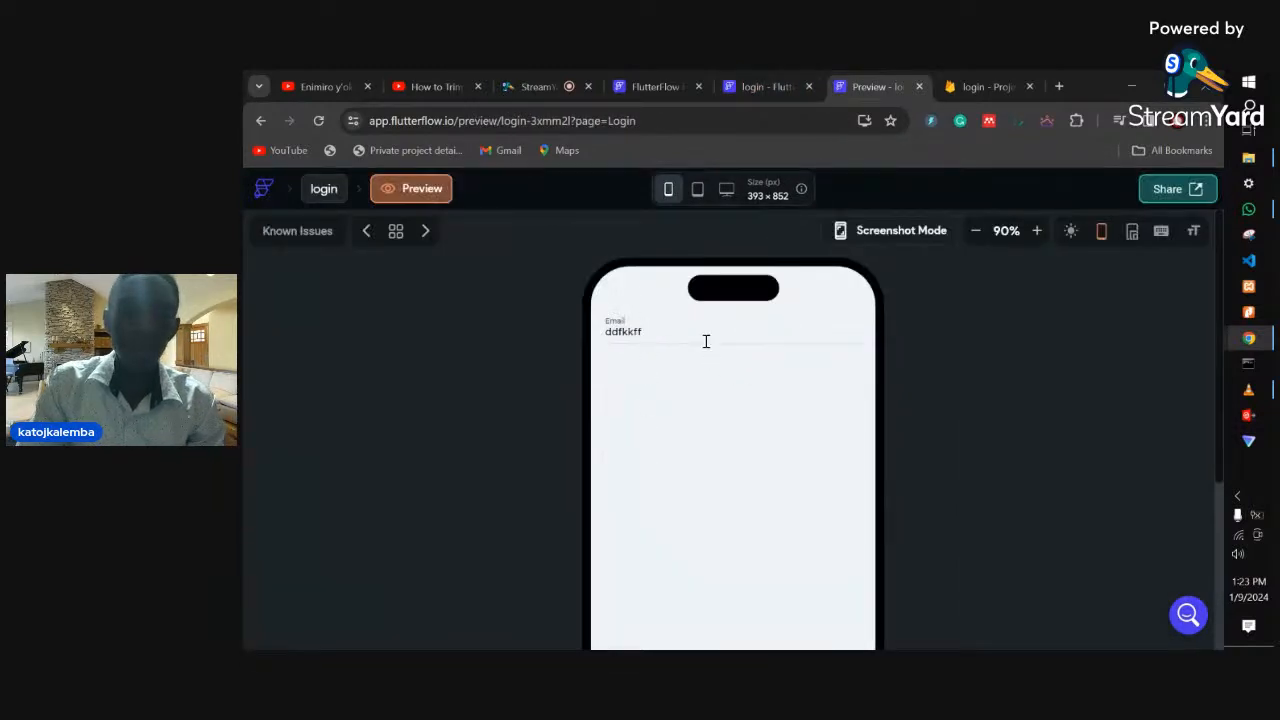
pyautogui.click(766, 87)
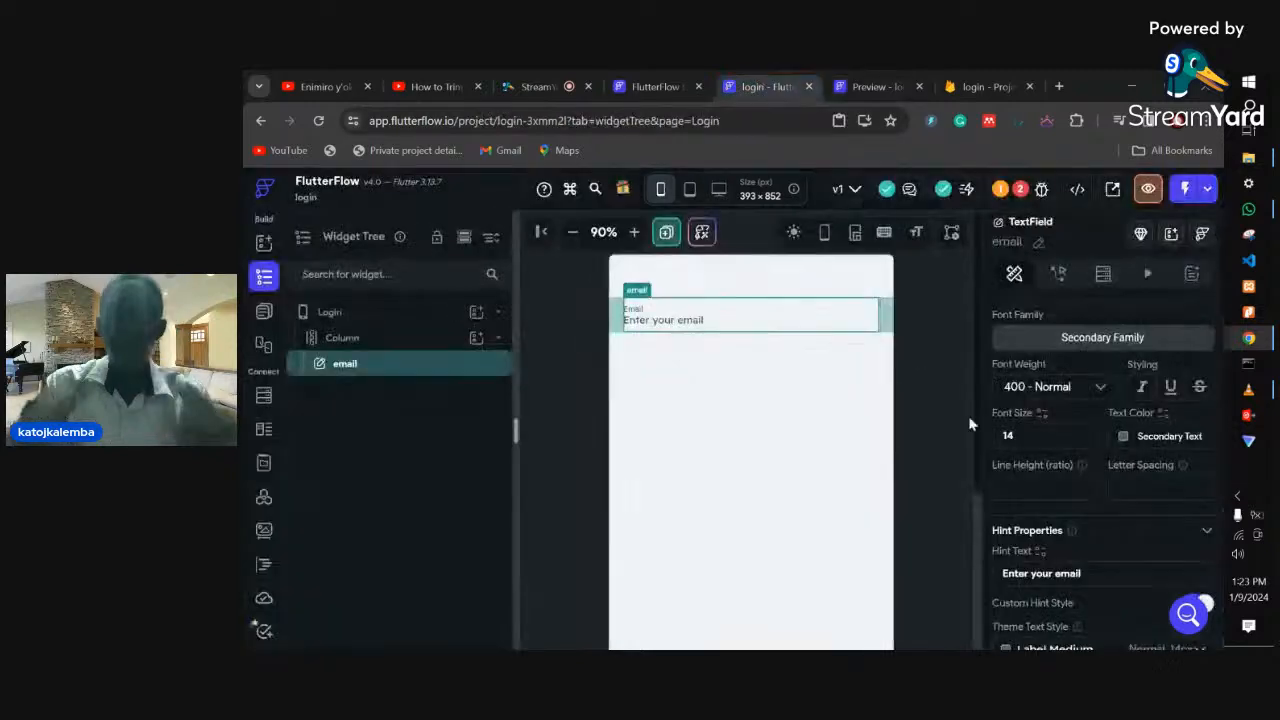
# - Set the email field's Input Border Type to Outline
pyautogui.scroll(-1, 1067, 514)
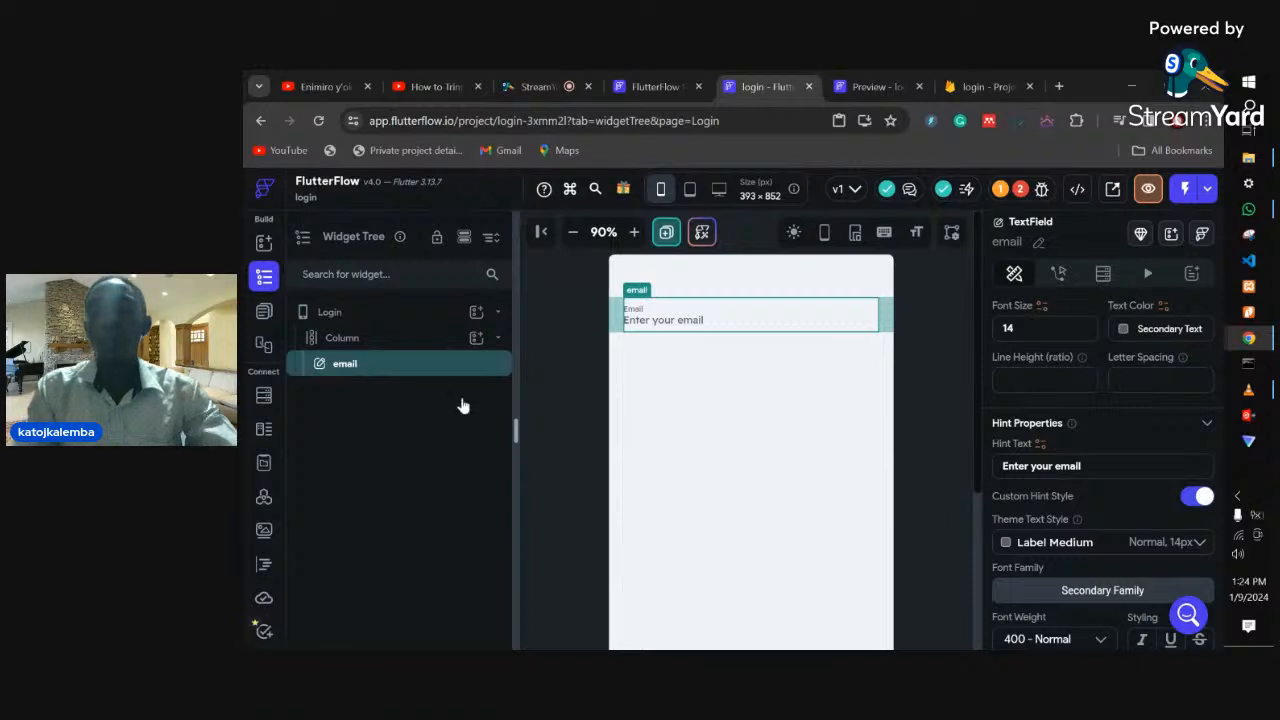
pyautogui.scroll(-2, 1042, 528)
pyautogui.scroll(-1, 1042, 528)
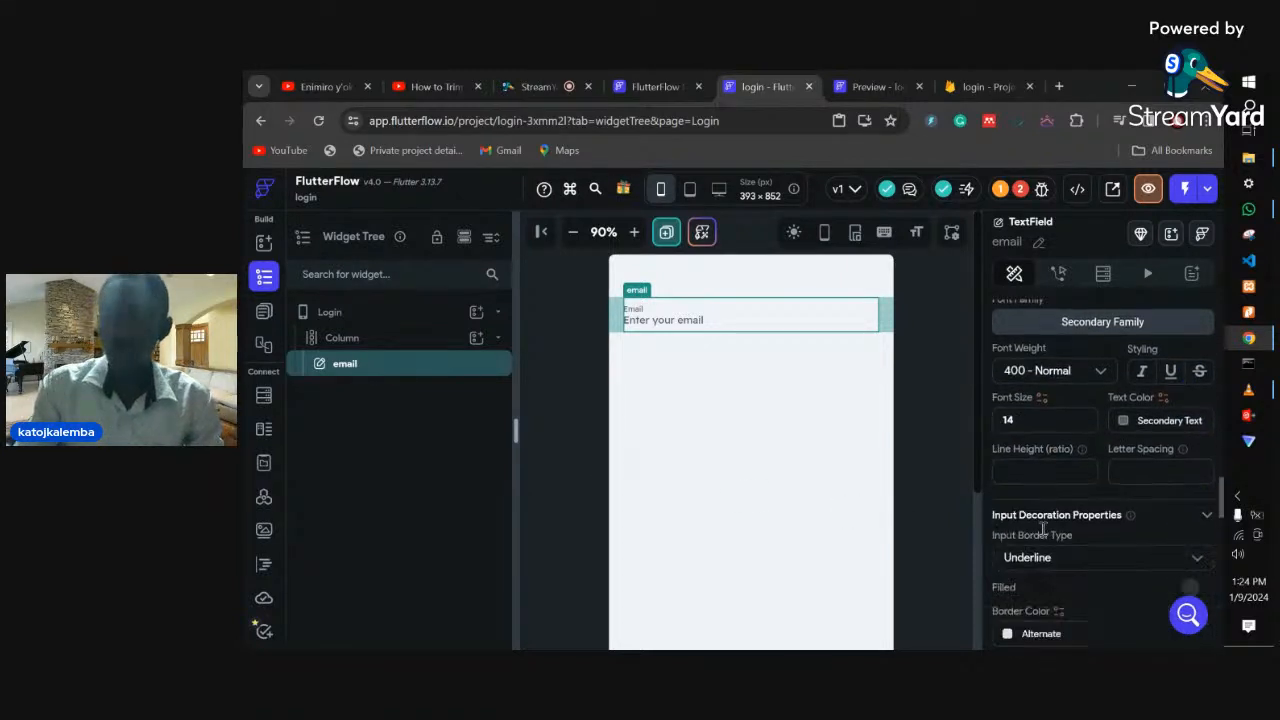
pyautogui.scroll(1, 1038, 520)
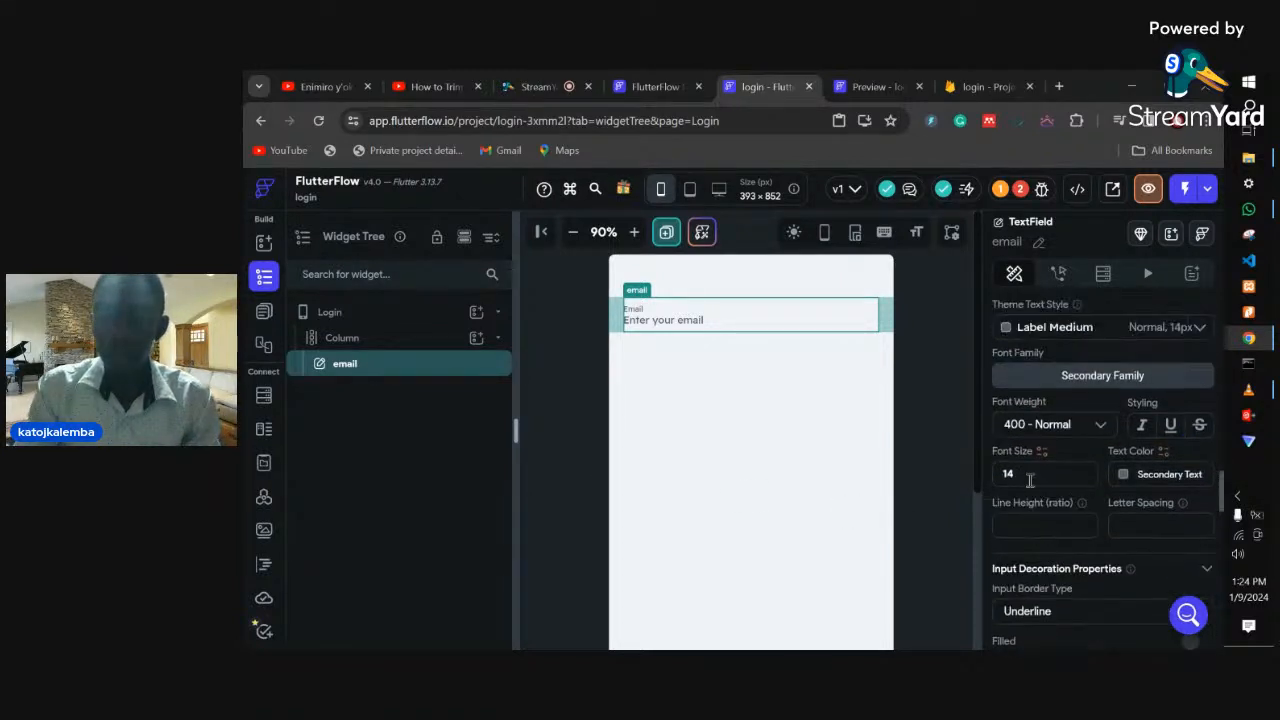
pyautogui.scroll(-1, 1023, 500)
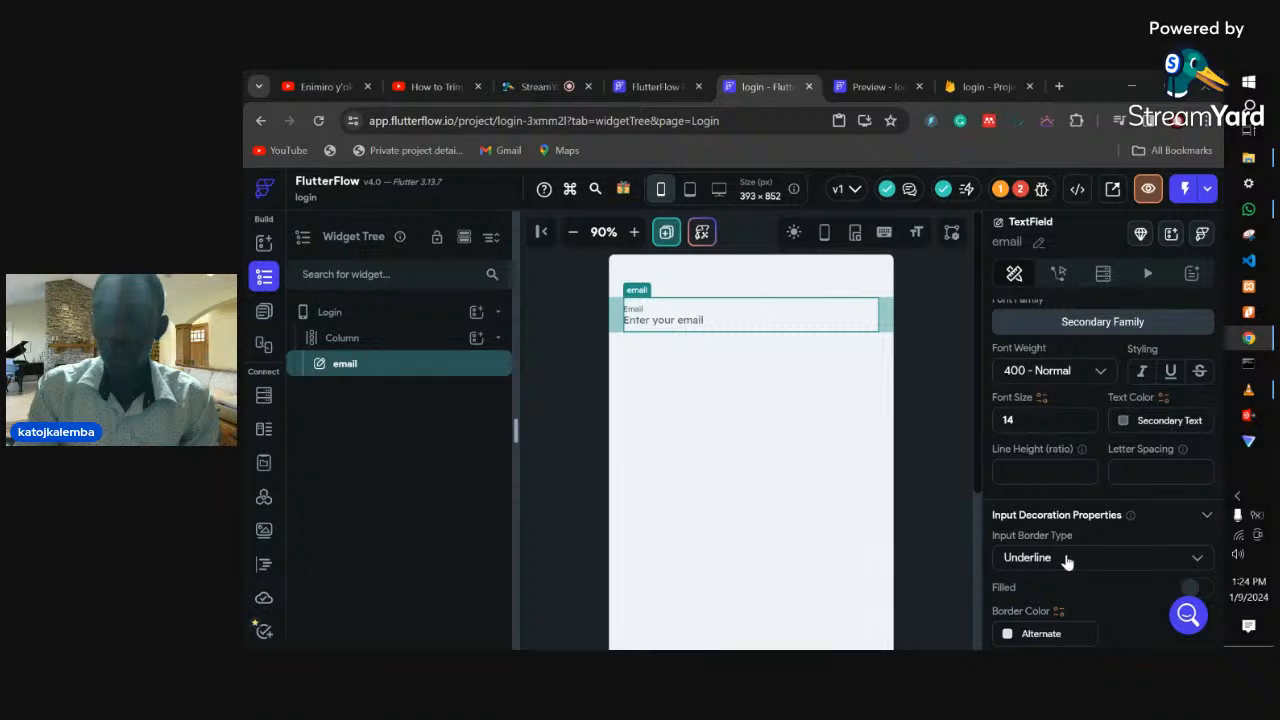
pyautogui.scroll(-1, 1066, 560)
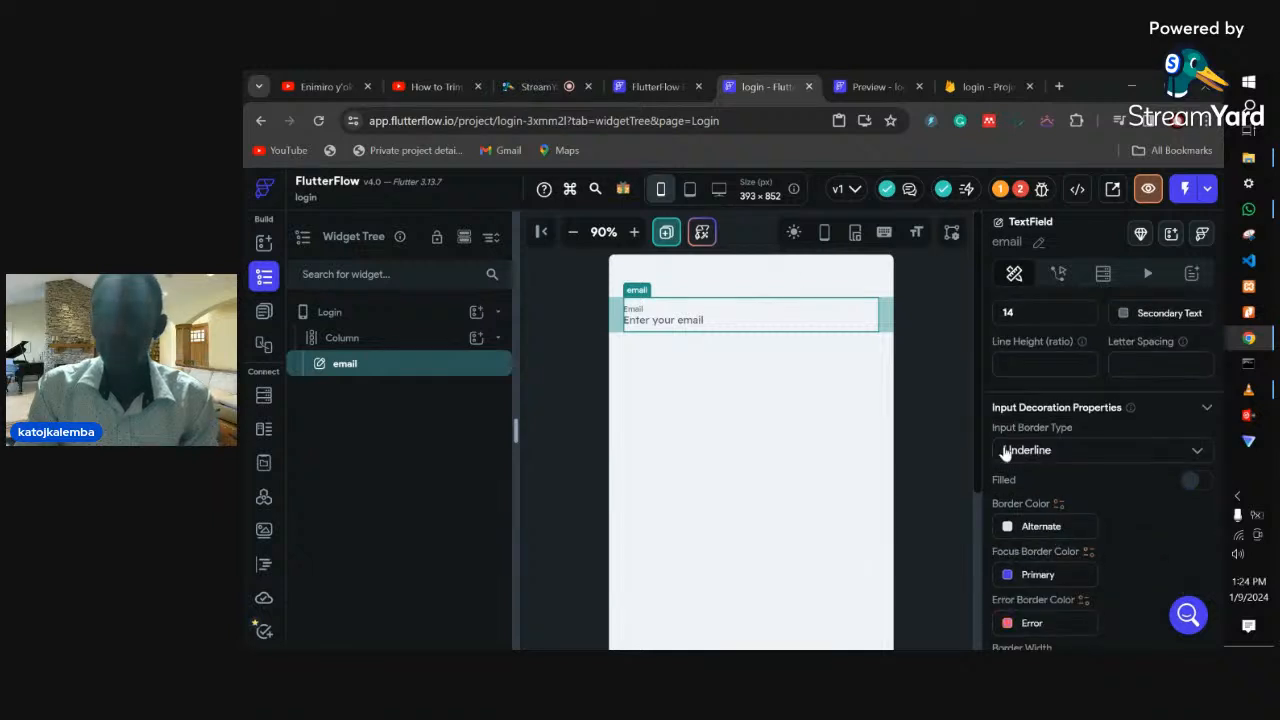
pyautogui.hotkey('ctrl', 'Tab')
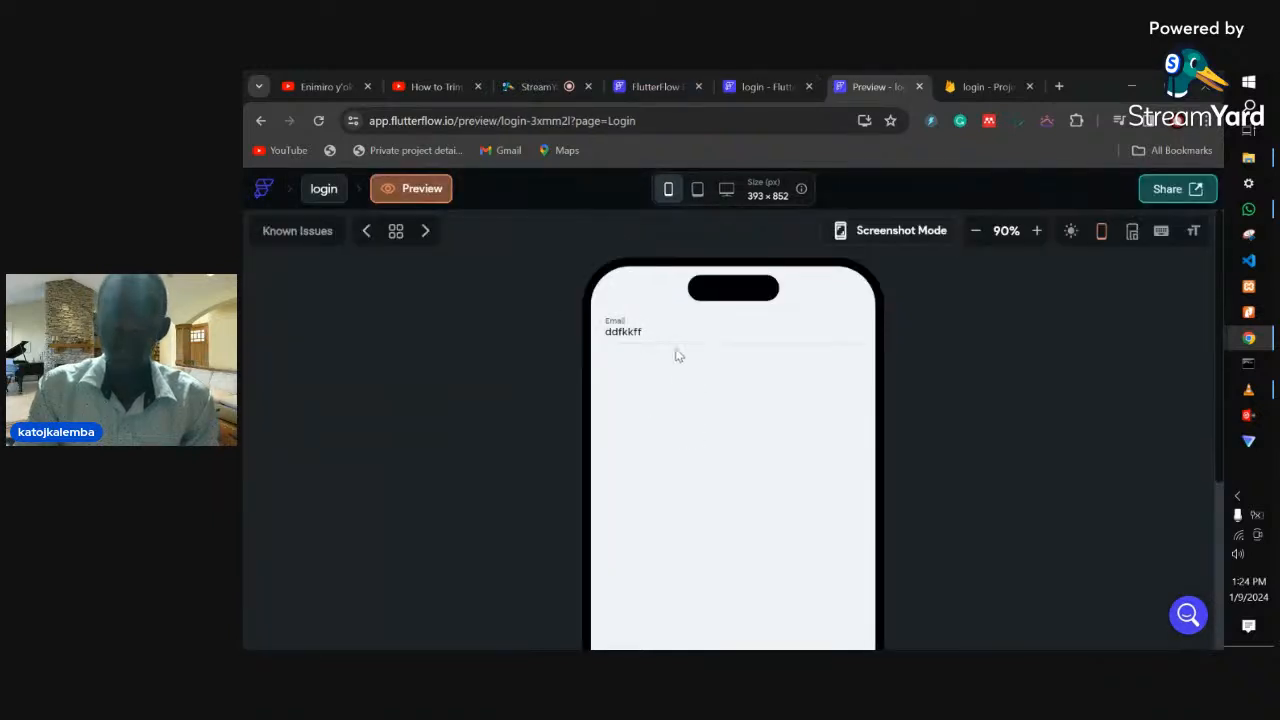
pyautogui.click(772, 87)
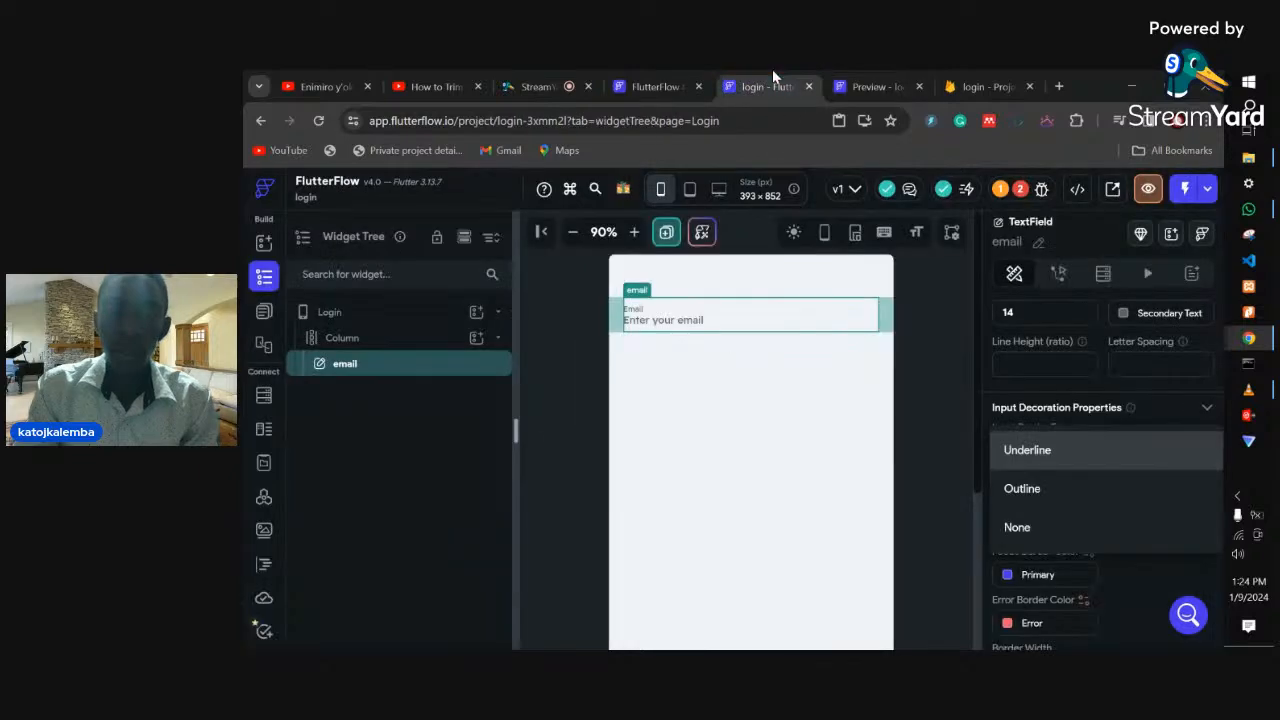
pyautogui.click(1034, 491)
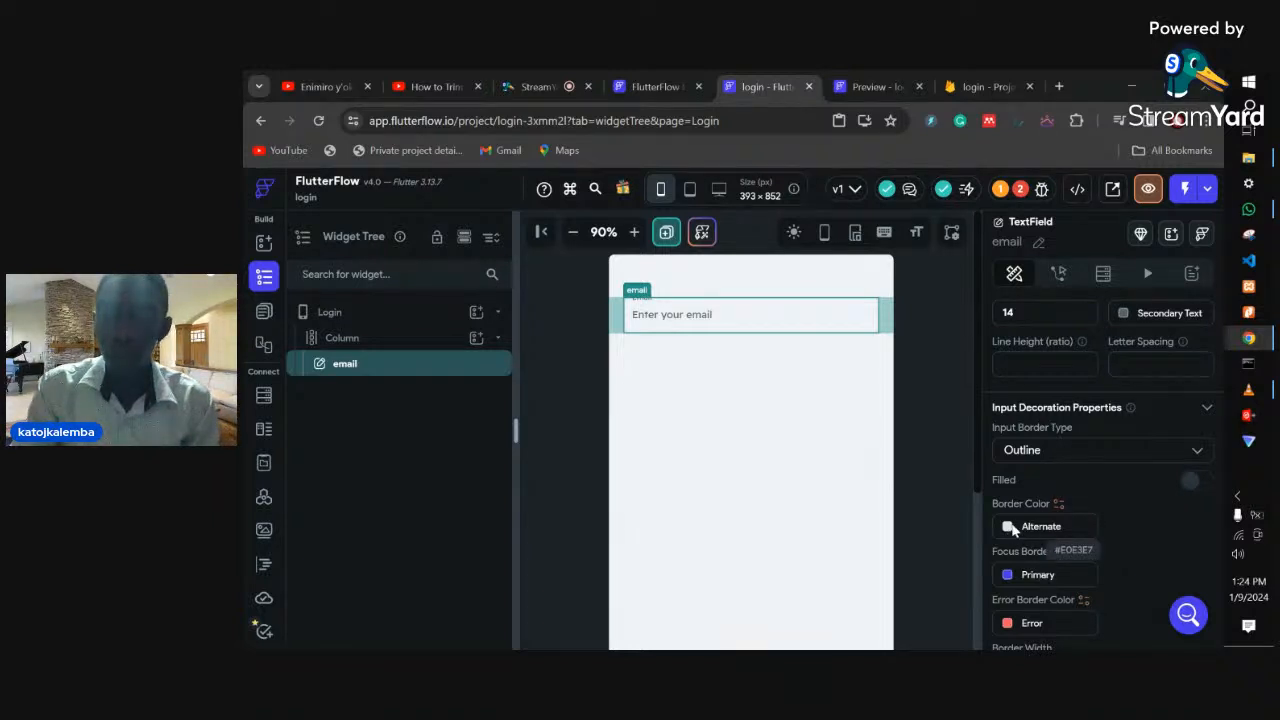
# - Change the email field's border colour to near-black #000813
pyautogui.click(1010, 527)
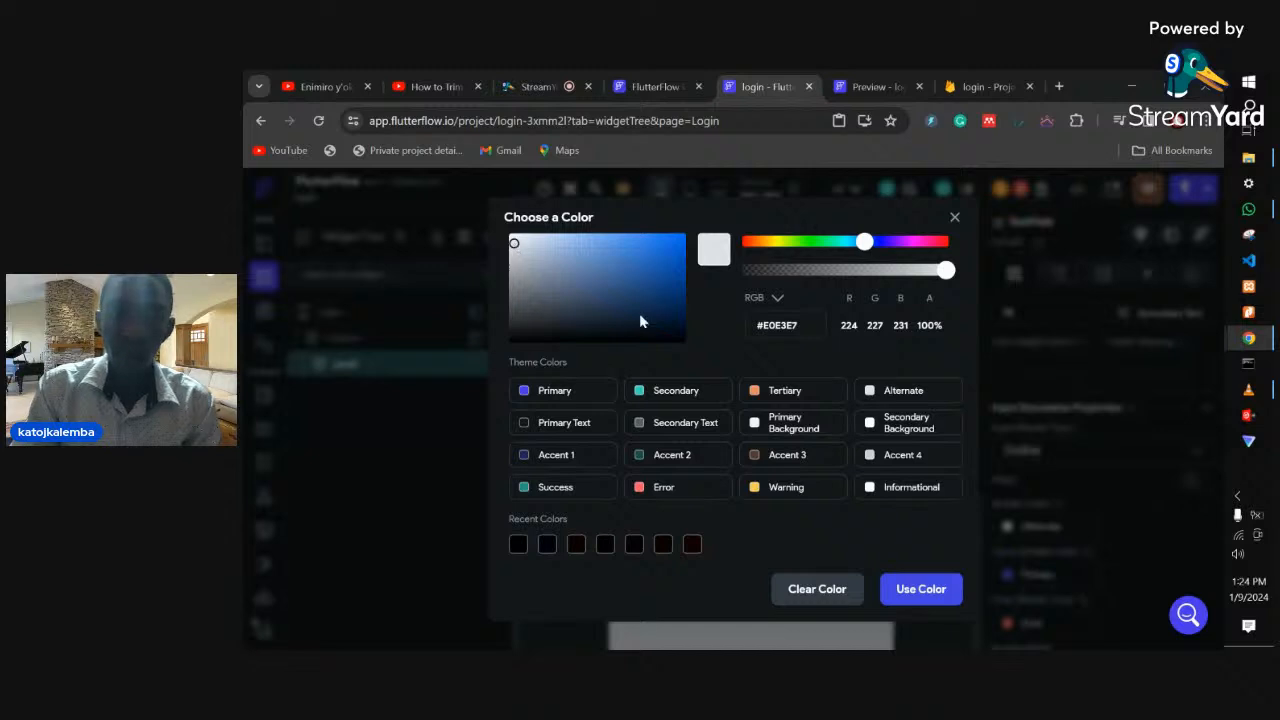
pyautogui.moveTo(641, 321); pyautogui.dragTo(688, 333)
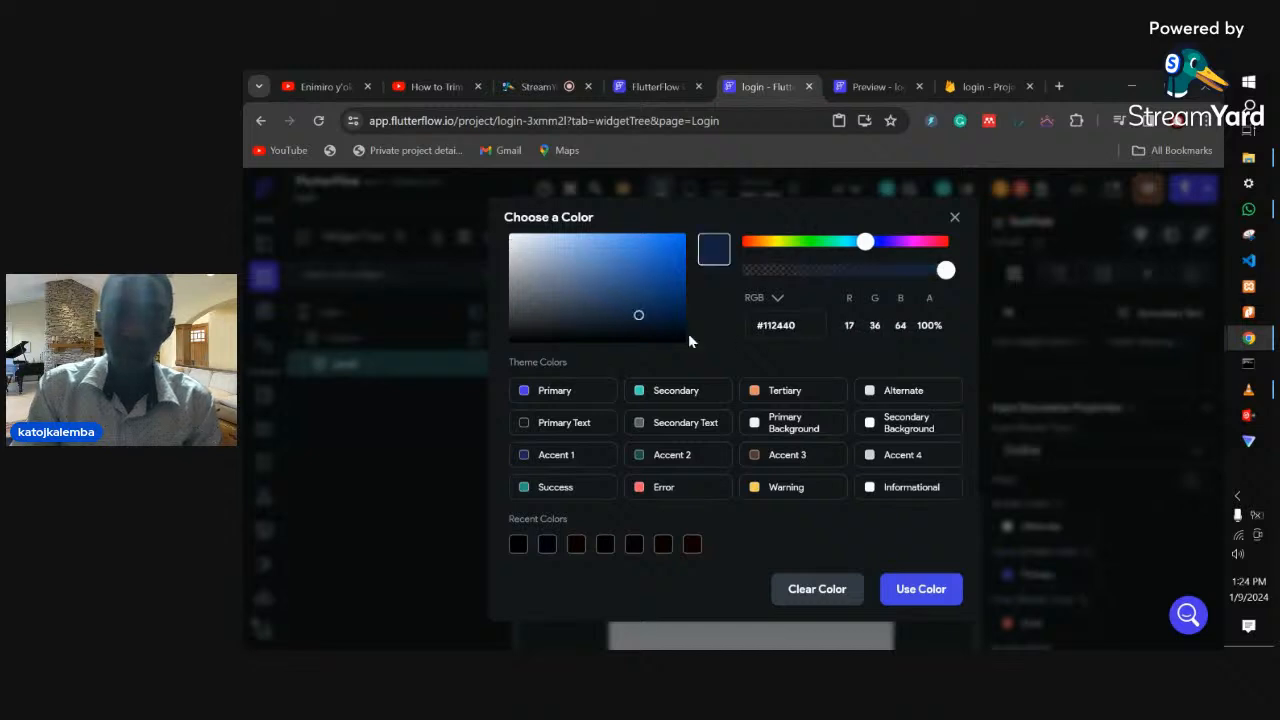
pyautogui.click(905, 592)
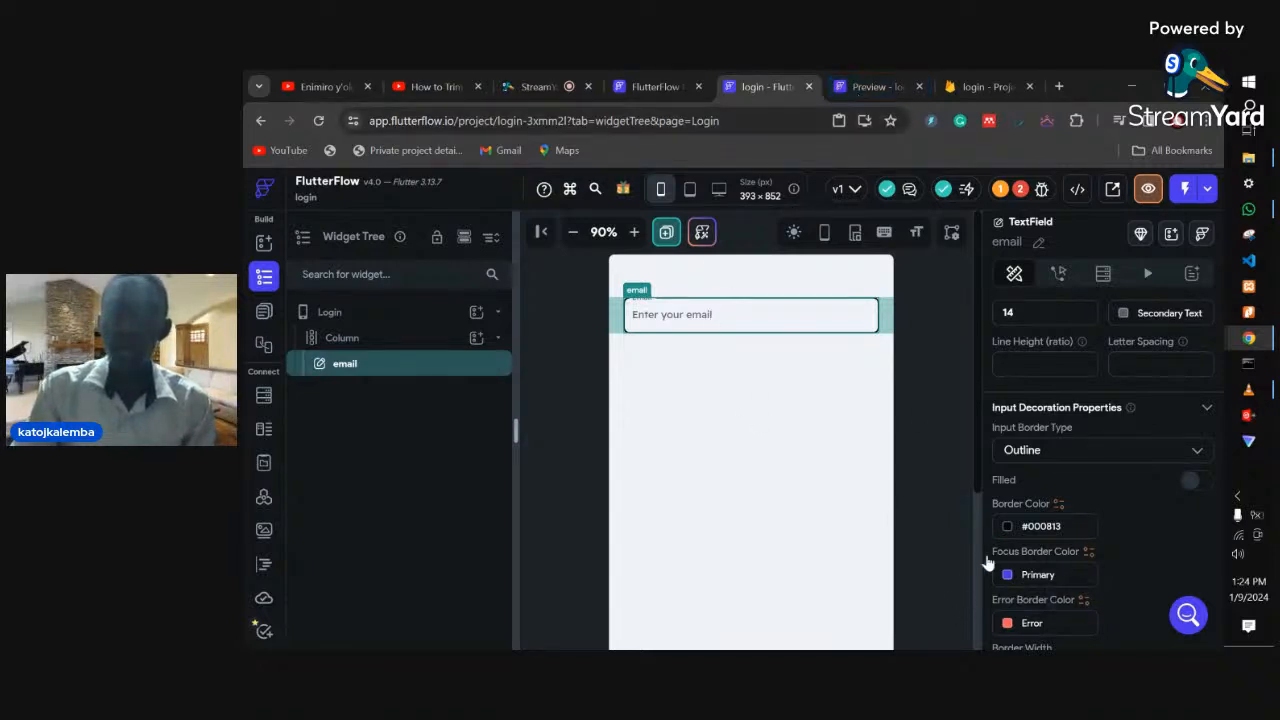
# - Reload the app preview to check the changes, then return to the editor
pyautogui.click(872, 86)
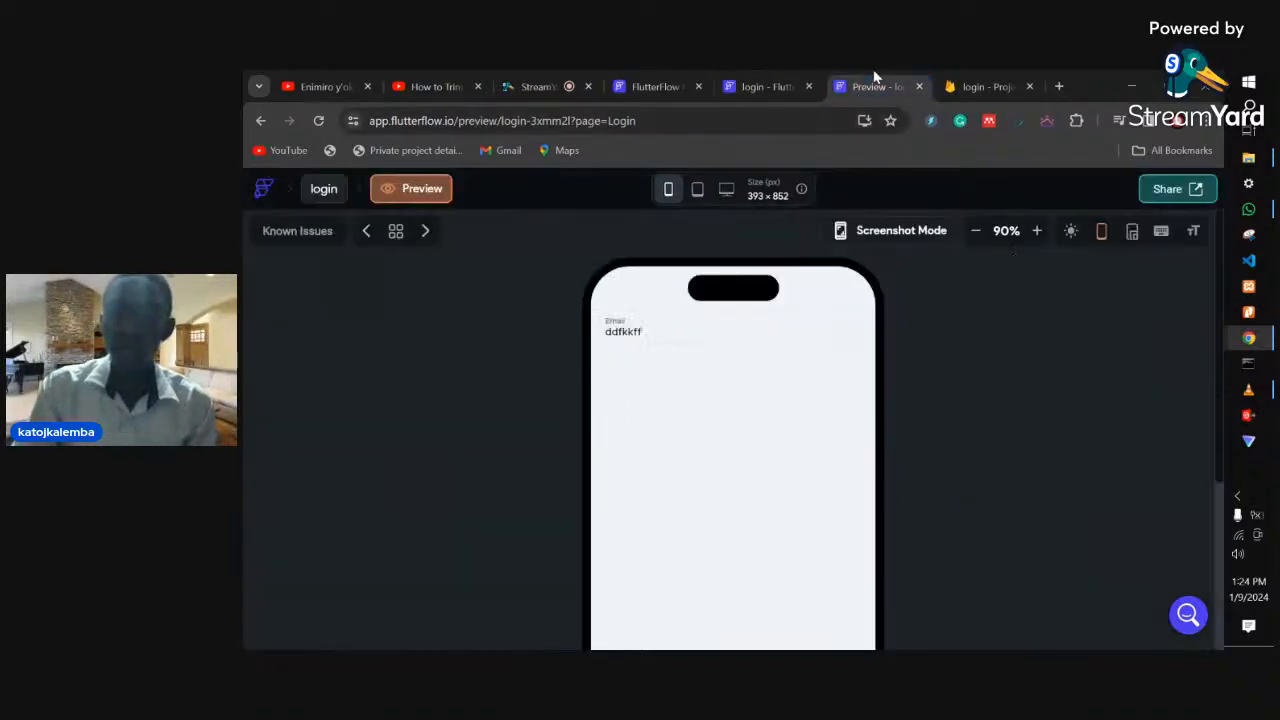
pyautogui.click(714, 118)
pyautogui.press('Return')
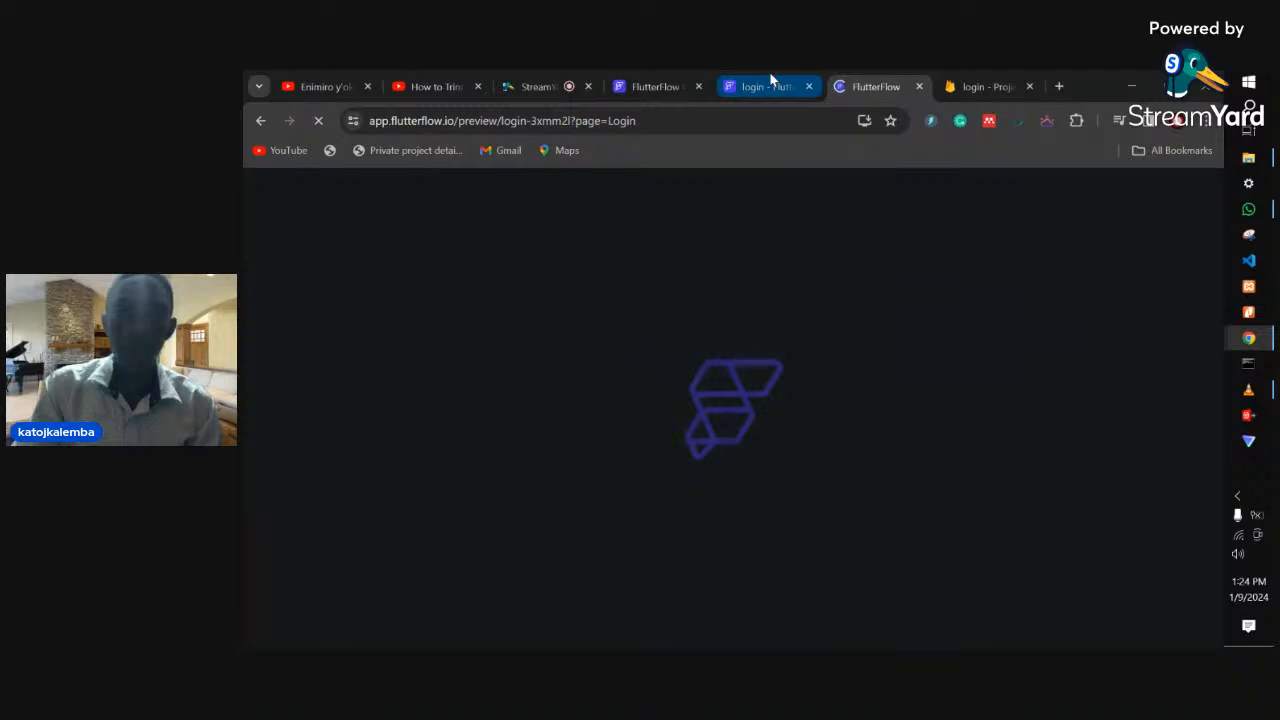
pyautogui.click(770, 82)
pyautogui.click(882, 90)
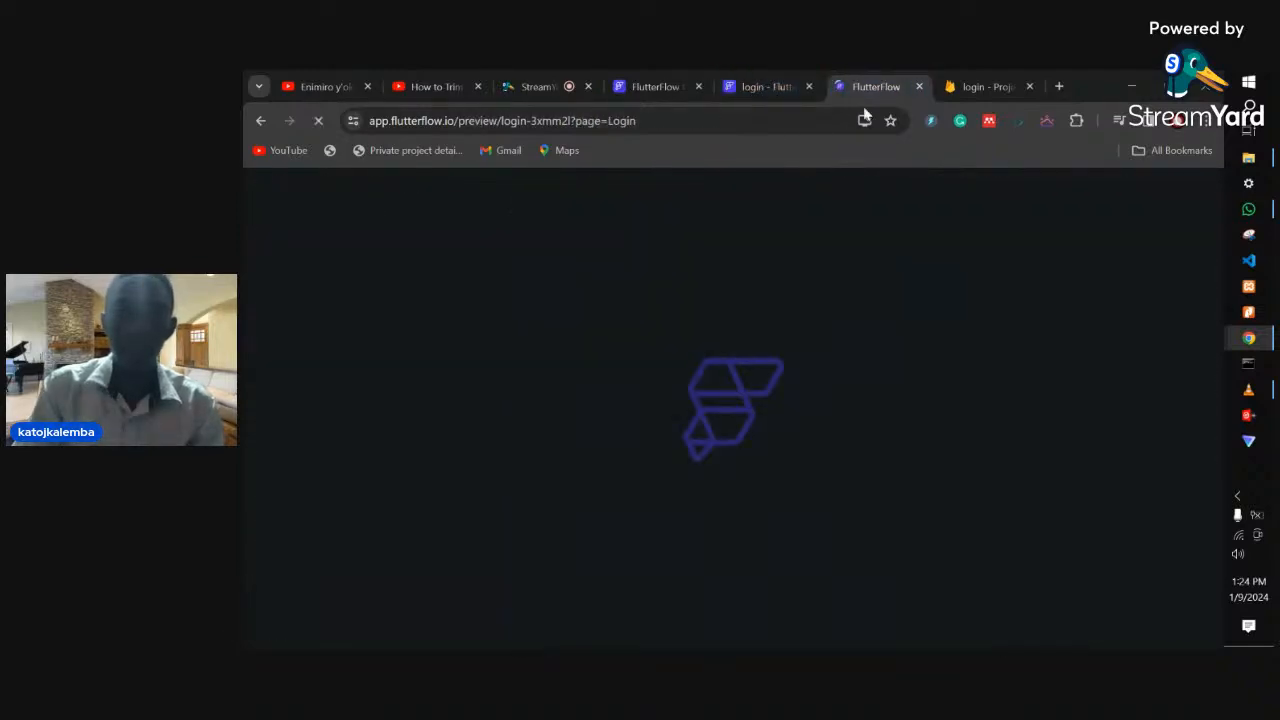
pyautogui.click(766, 86)
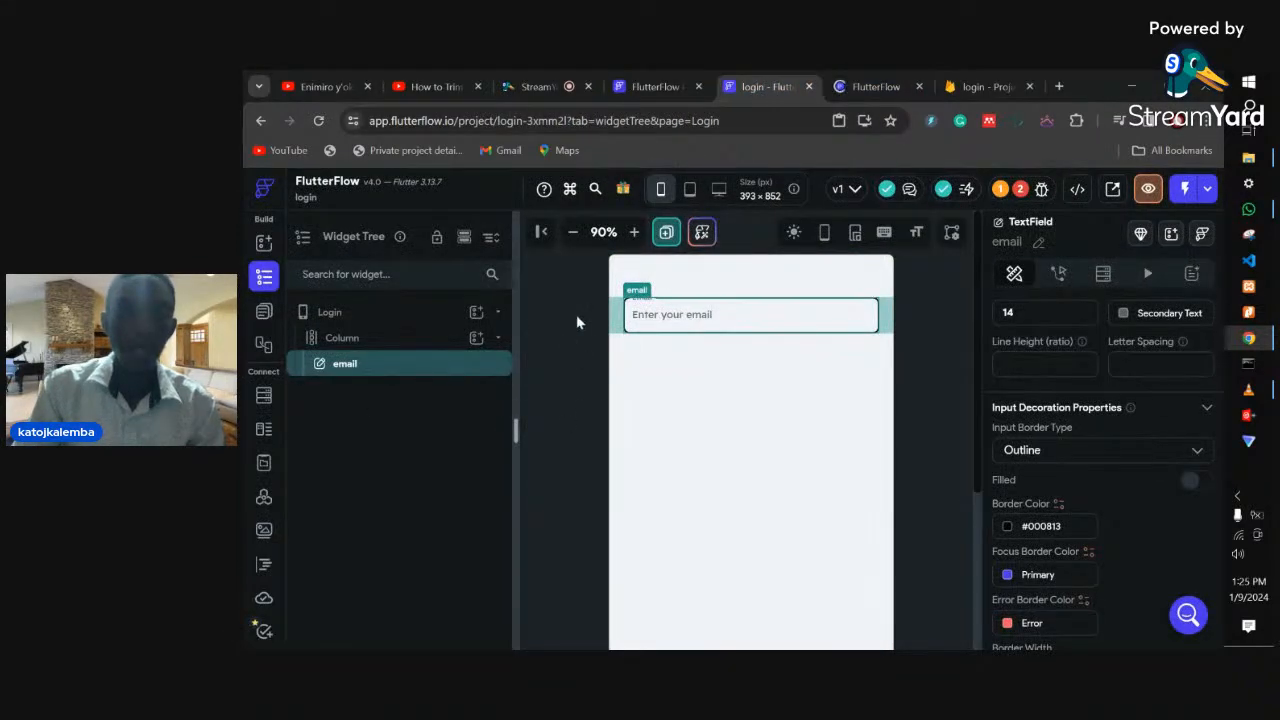
# - Duplicate the email text field on the Login page
pyautogui.rightClick(720, 314)
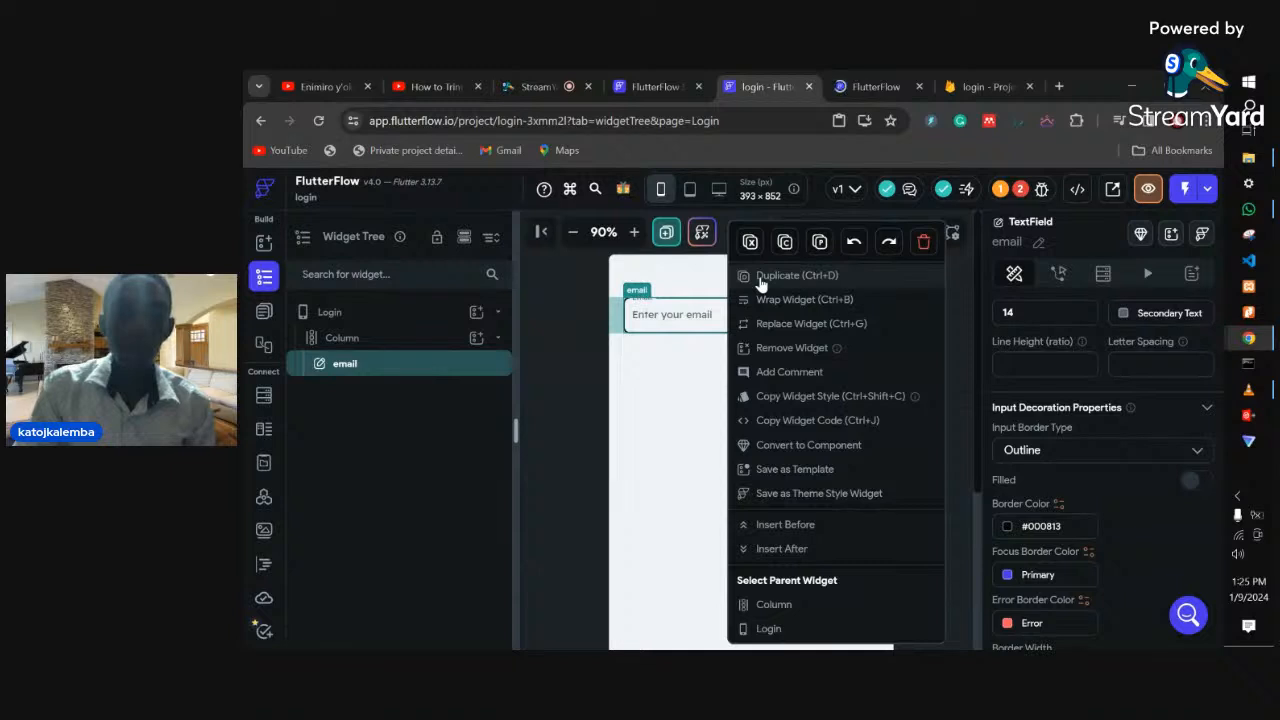
pyautogui.click(760, 284)
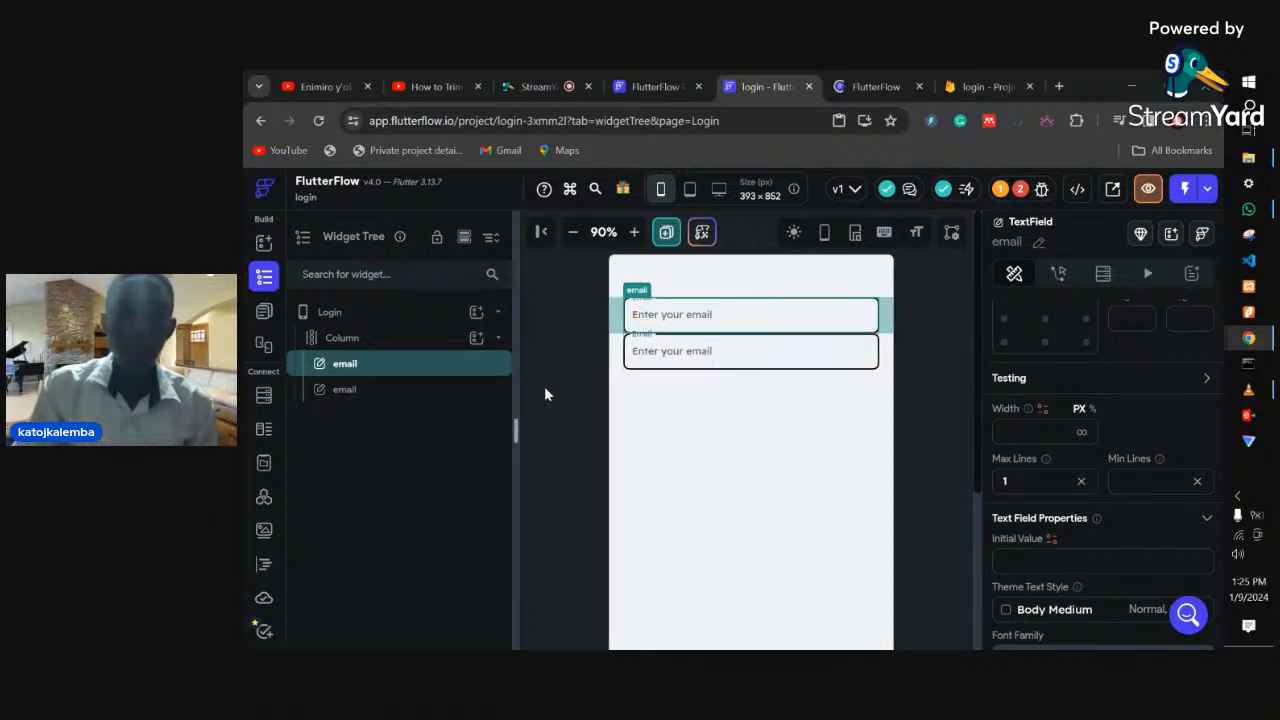
pyautogui.click(901, 80)
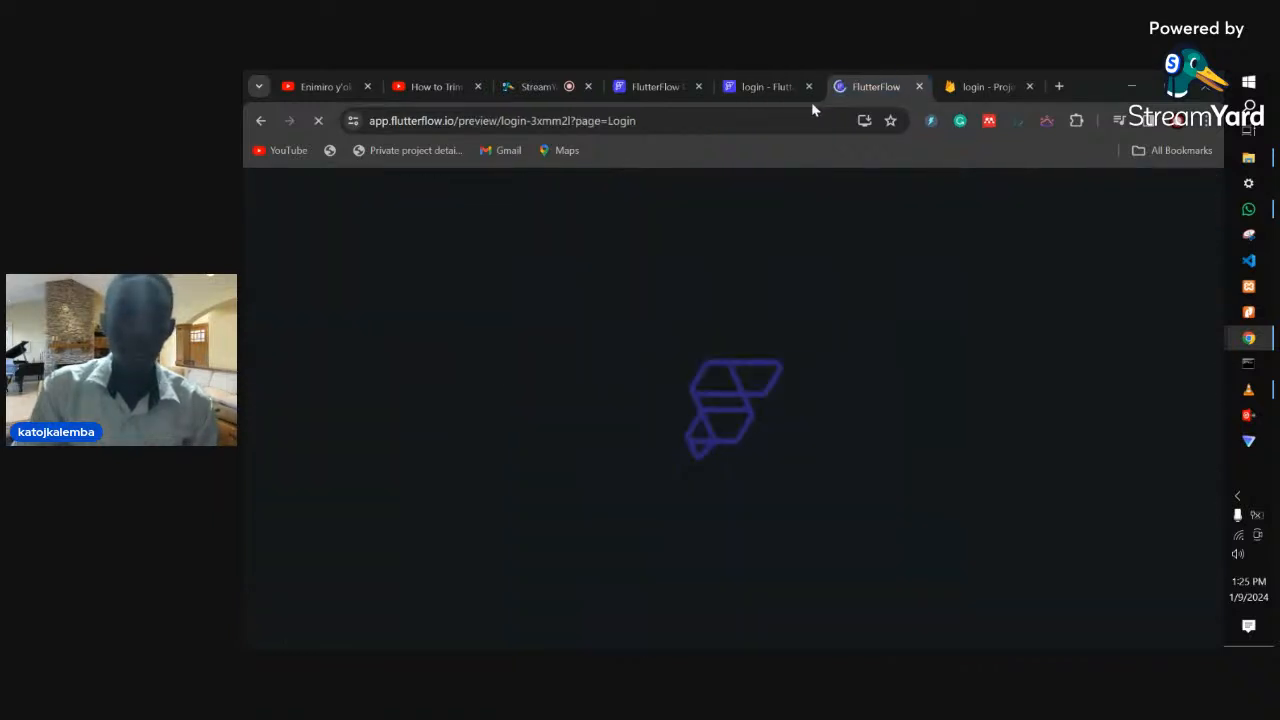
pyautogui.click(758, 86)
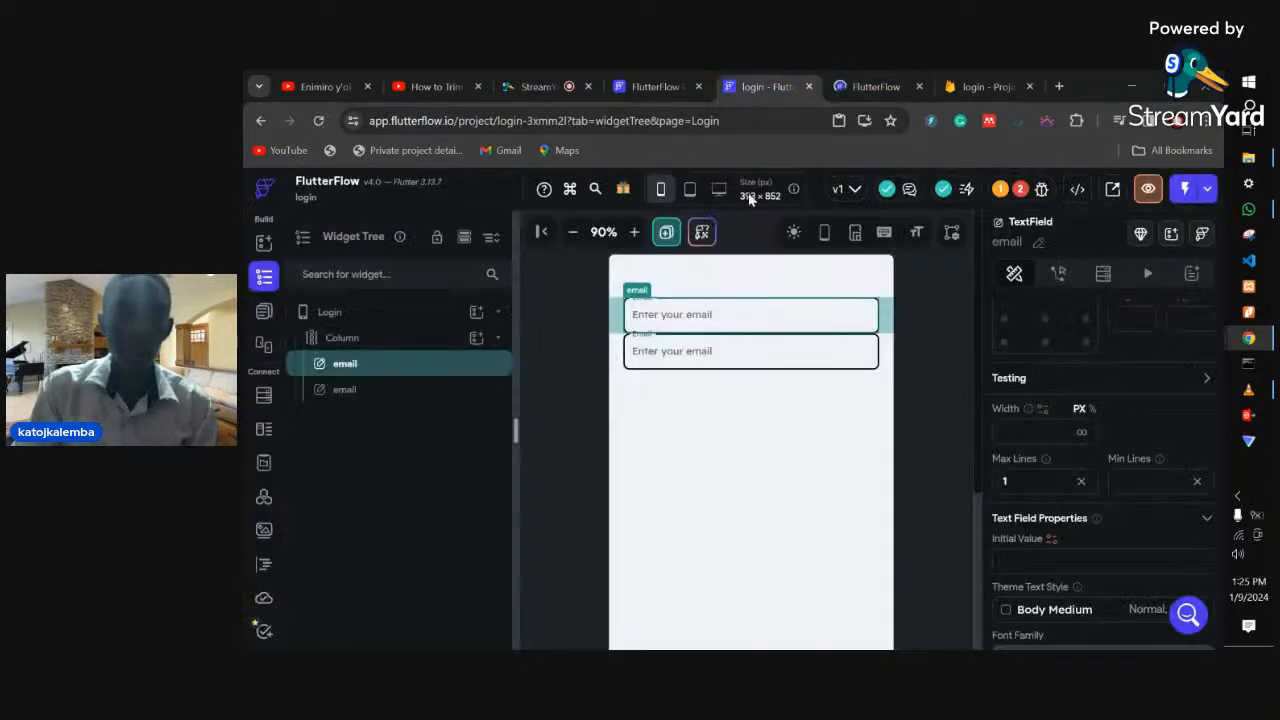
# - Rename the upper duplicated field to 'password' and view it in the preview
pyautogui.click(1039, 247)
pyautogui.write('p')
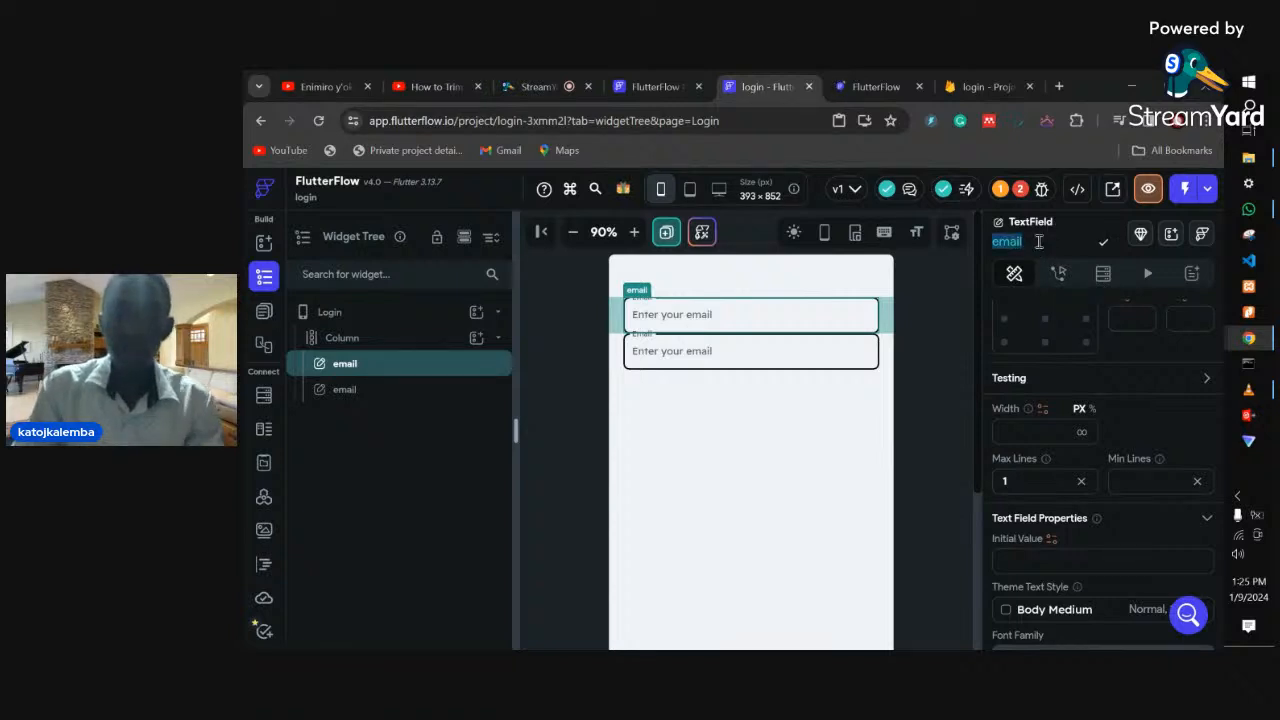
pyautogui.write('a')
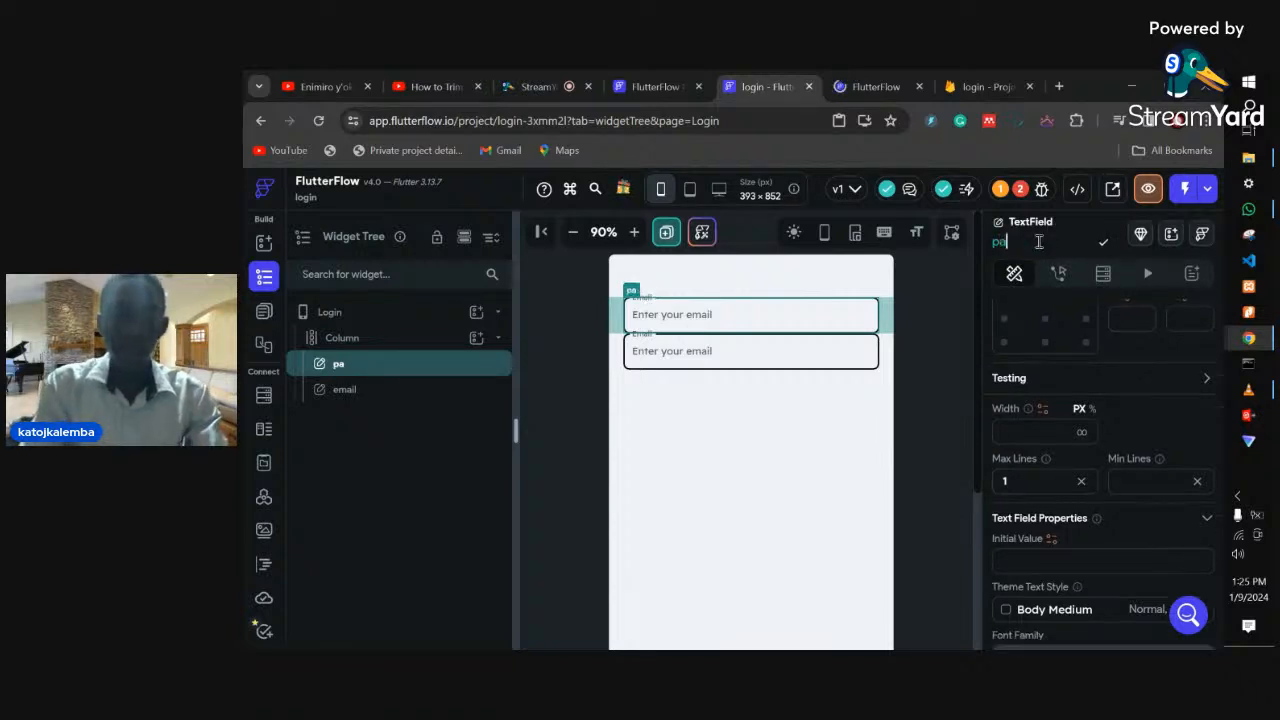
pyautogui.write('ssword')
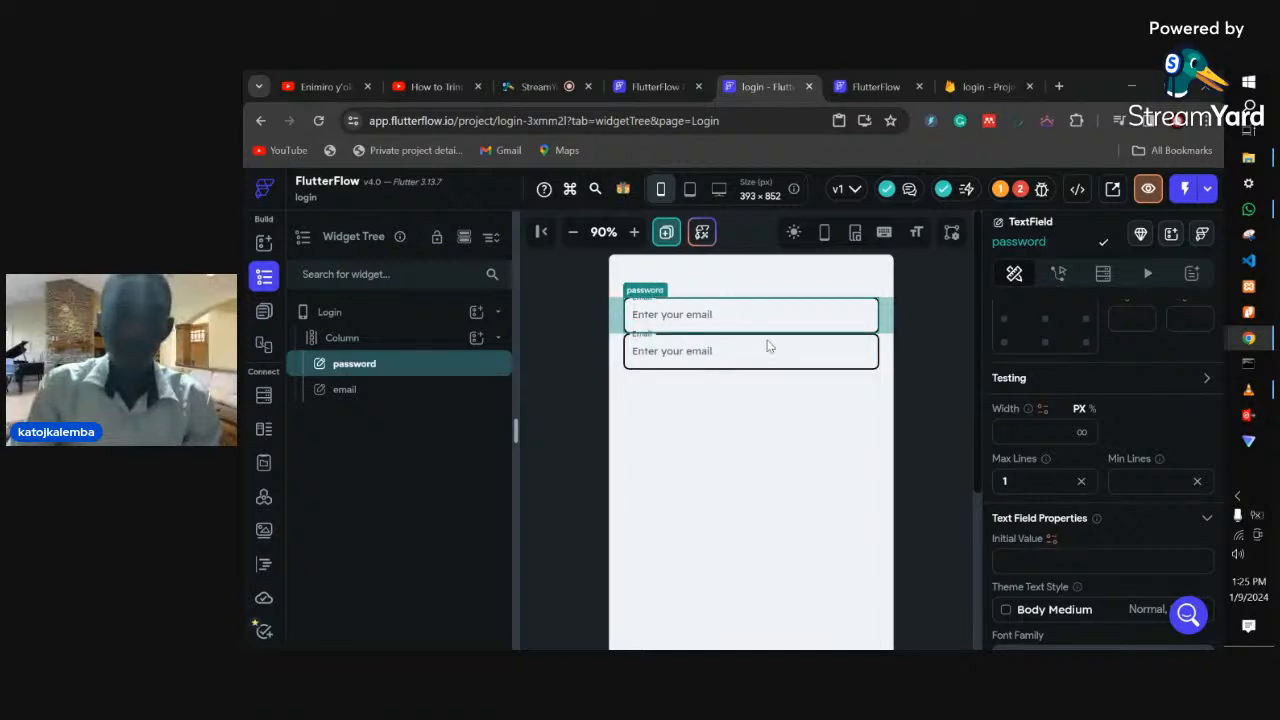
pyautogui.click(855, 80)
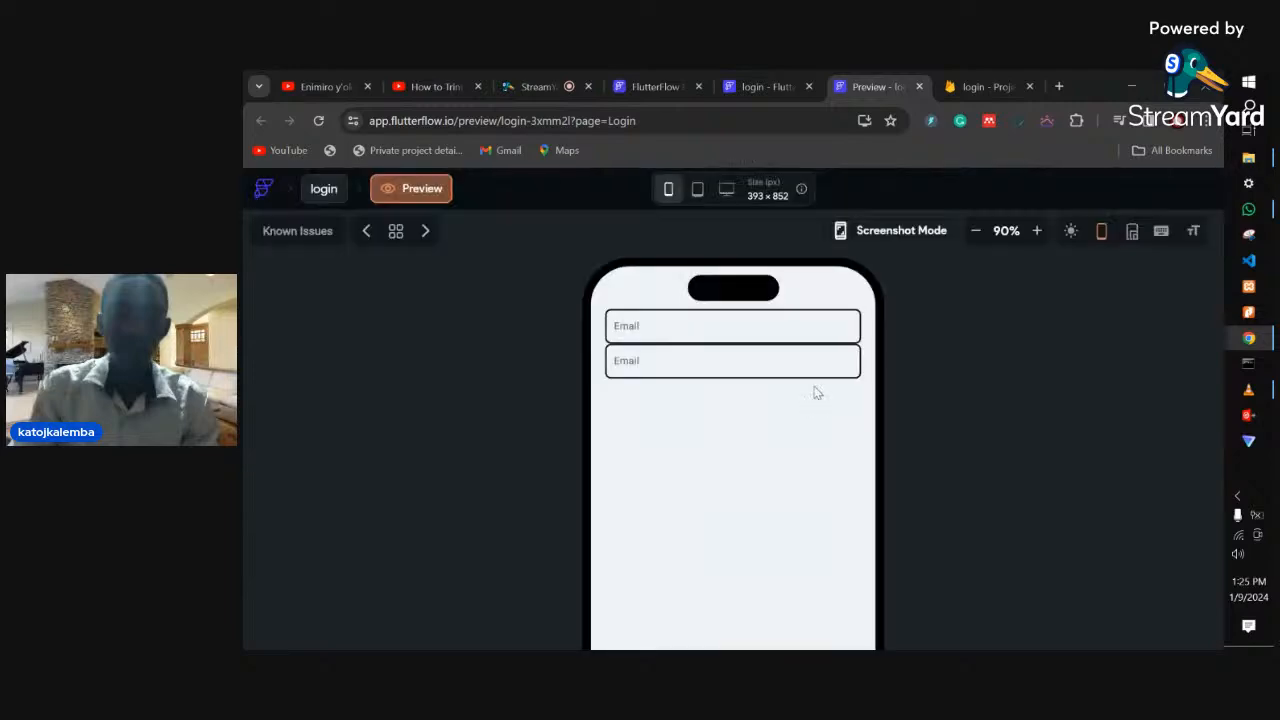
# - Test focusing the fields in the preview, then go back to the Login page editor
pyautogui.click(722, 478)
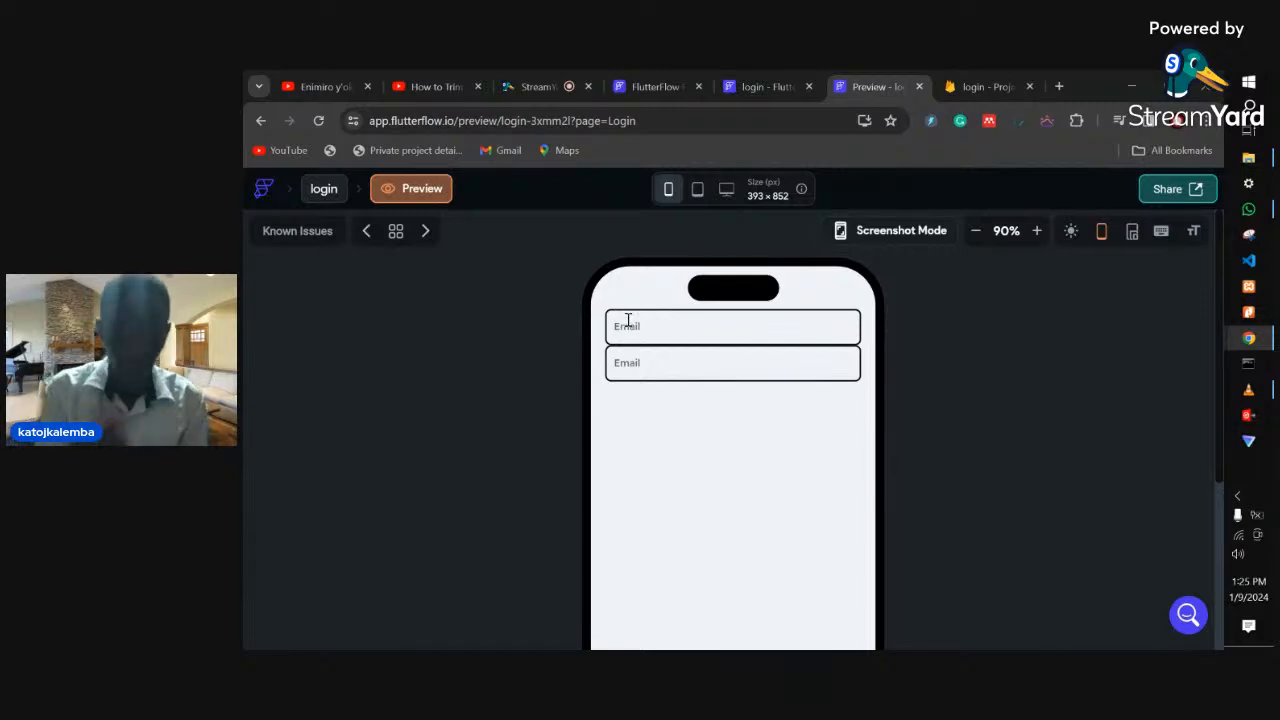
pyautogui.click(628, 320)
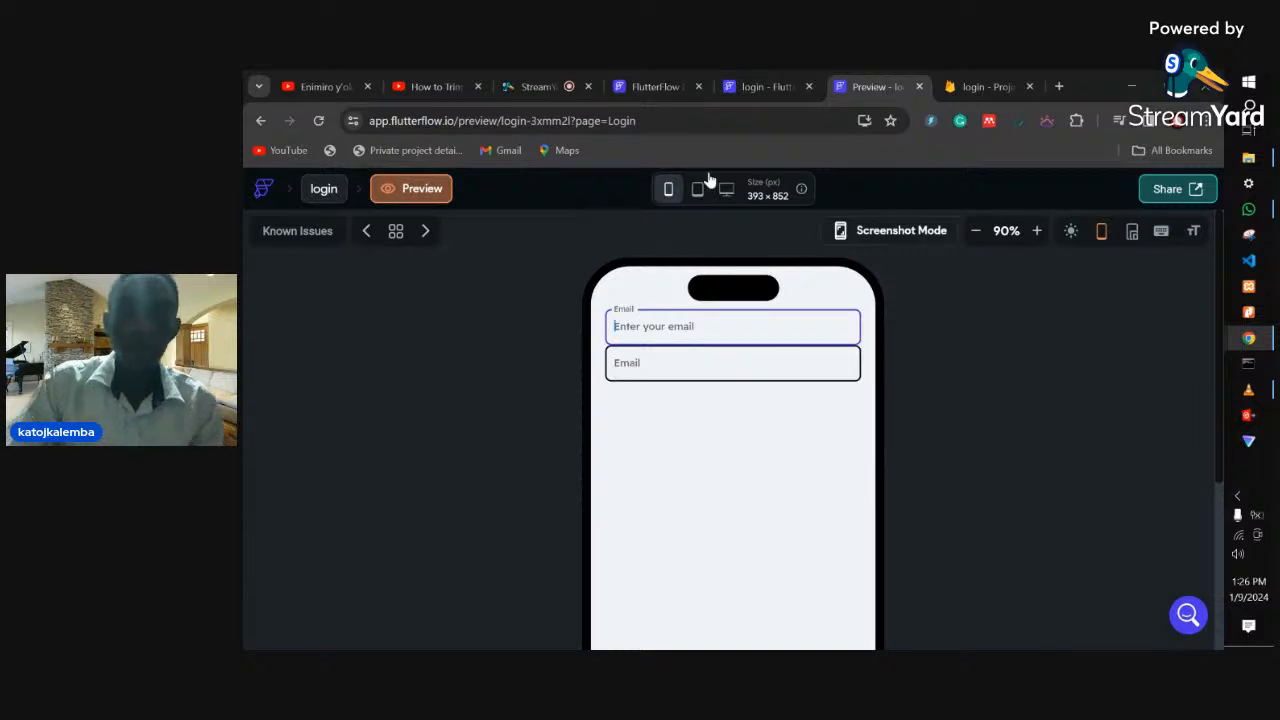
pyautogui.click(768, 86)
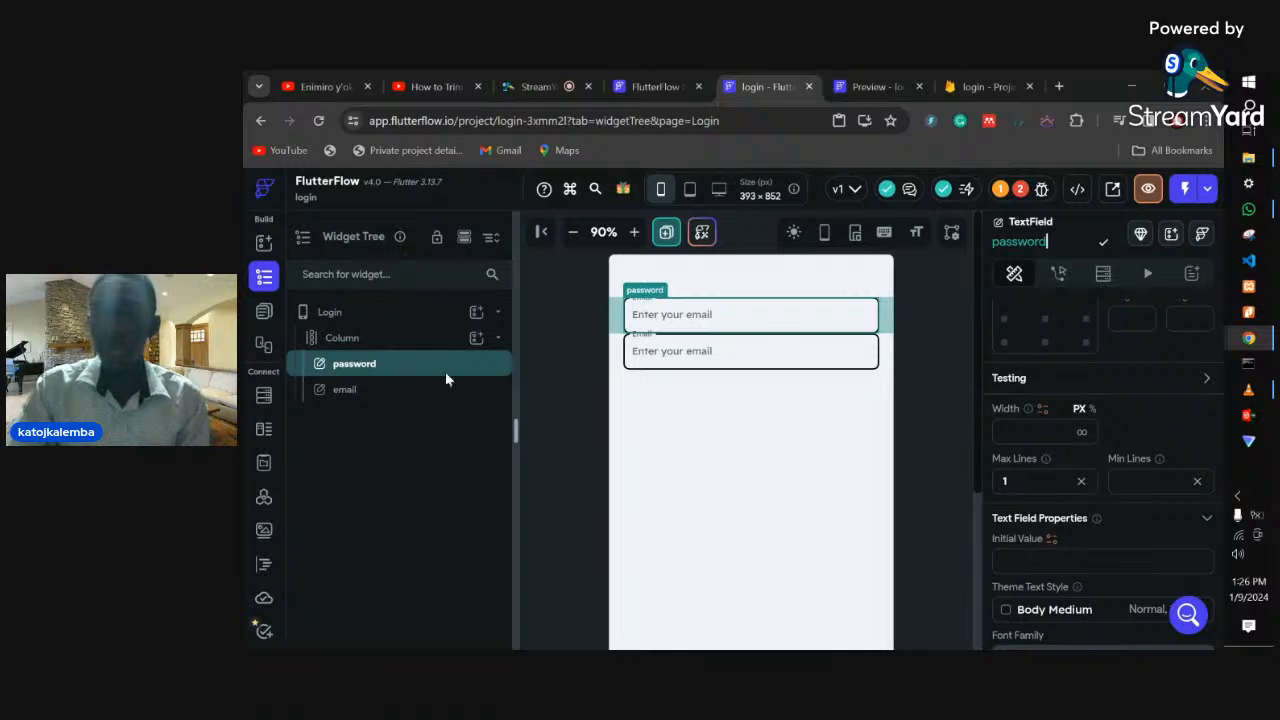
# - Give the lower email field a top padding of 20
pyautogui.click(716, 360)
pyautogui.scroll(5, 1094, 433)
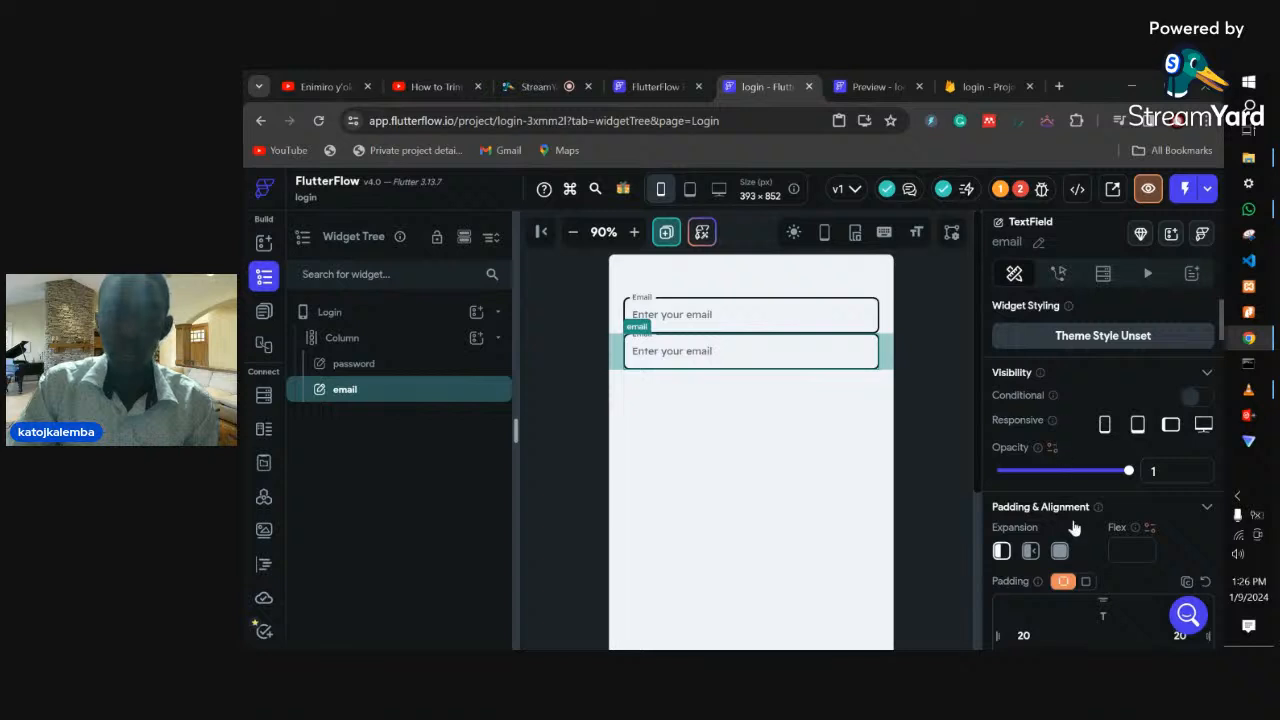
pyautogui.scroll(-1, 1074, 529)
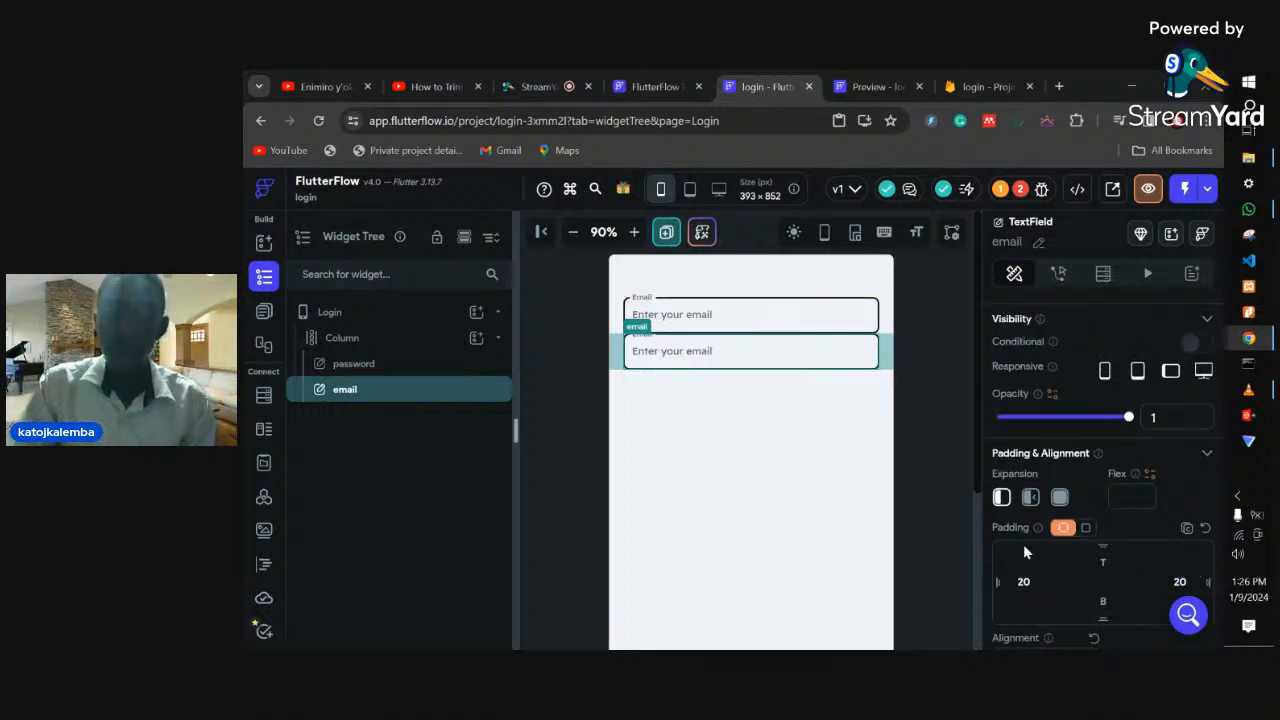
pyautogui.scroll(-1, 1101, 560)
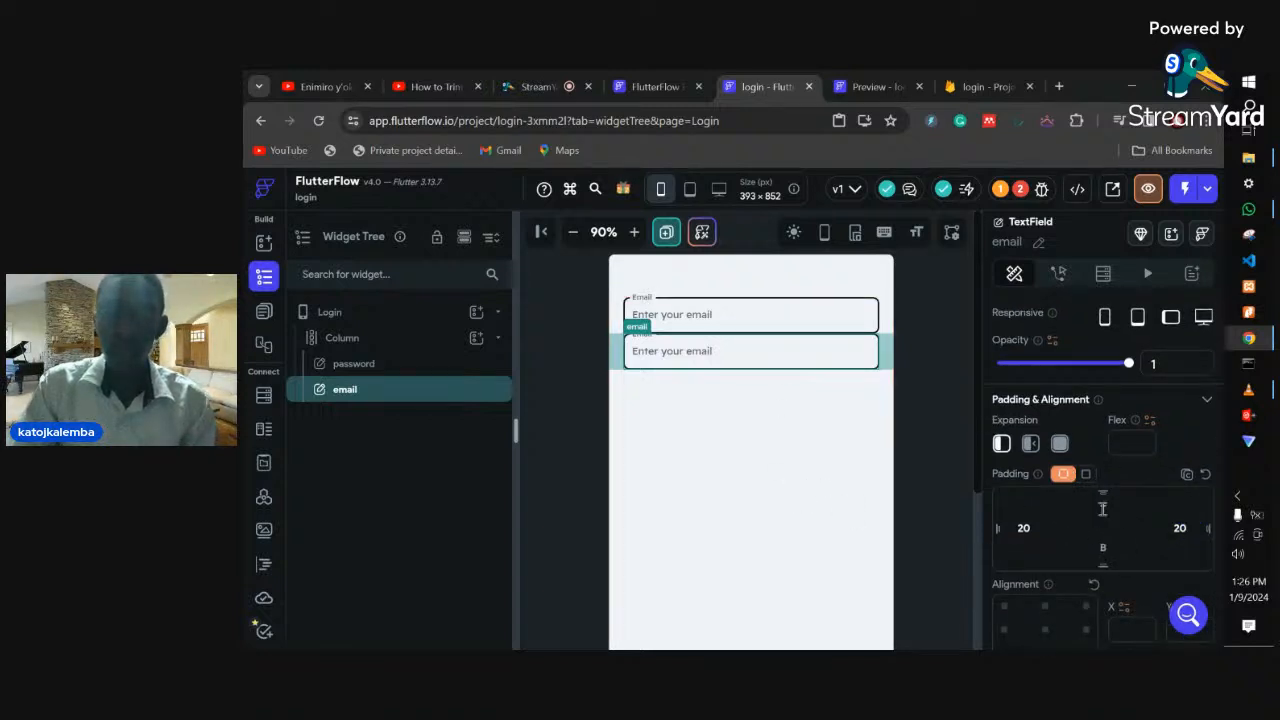
pyautogui.click(1102, 508)
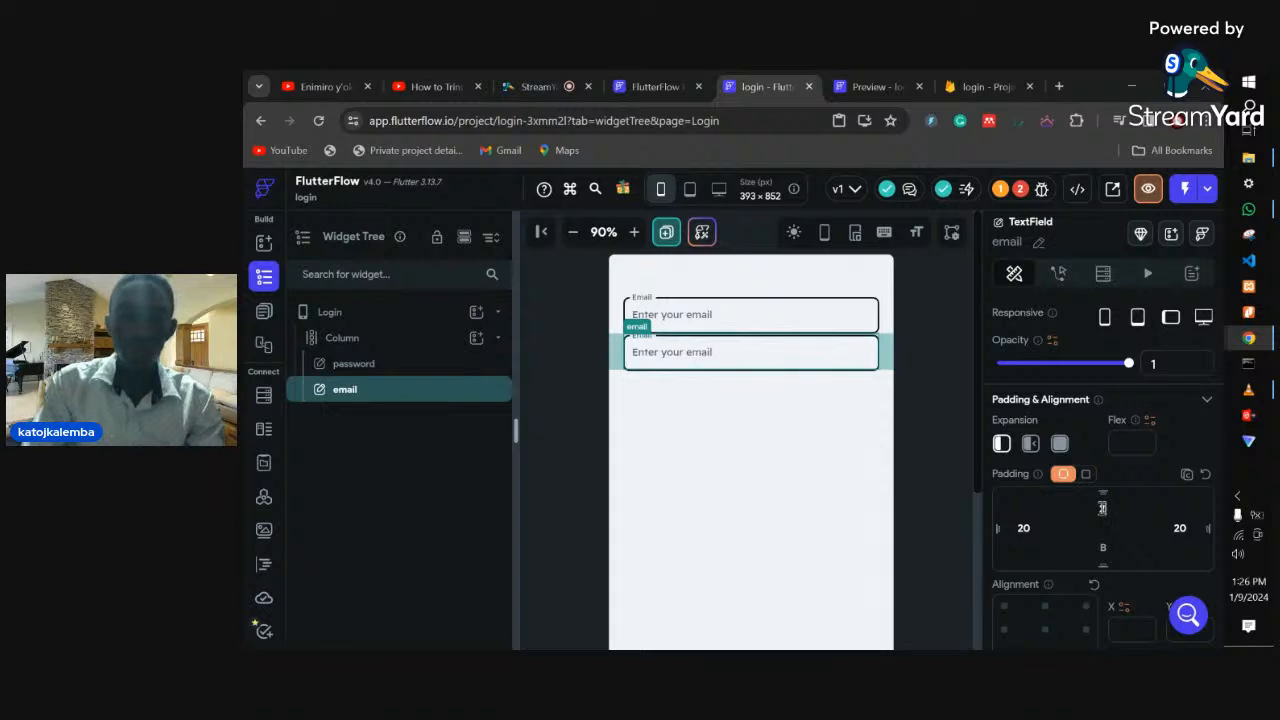
pyautogui.write('20')
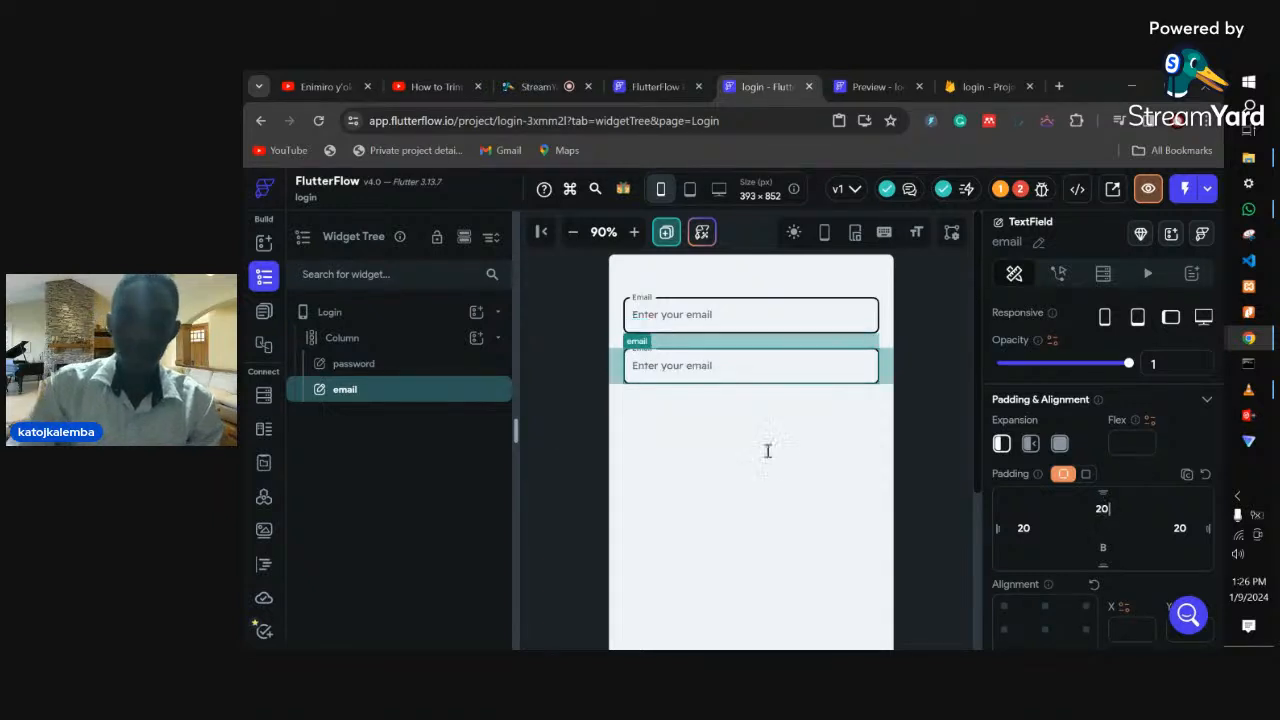
pyautogui.scroll(-3, 1045, 480)
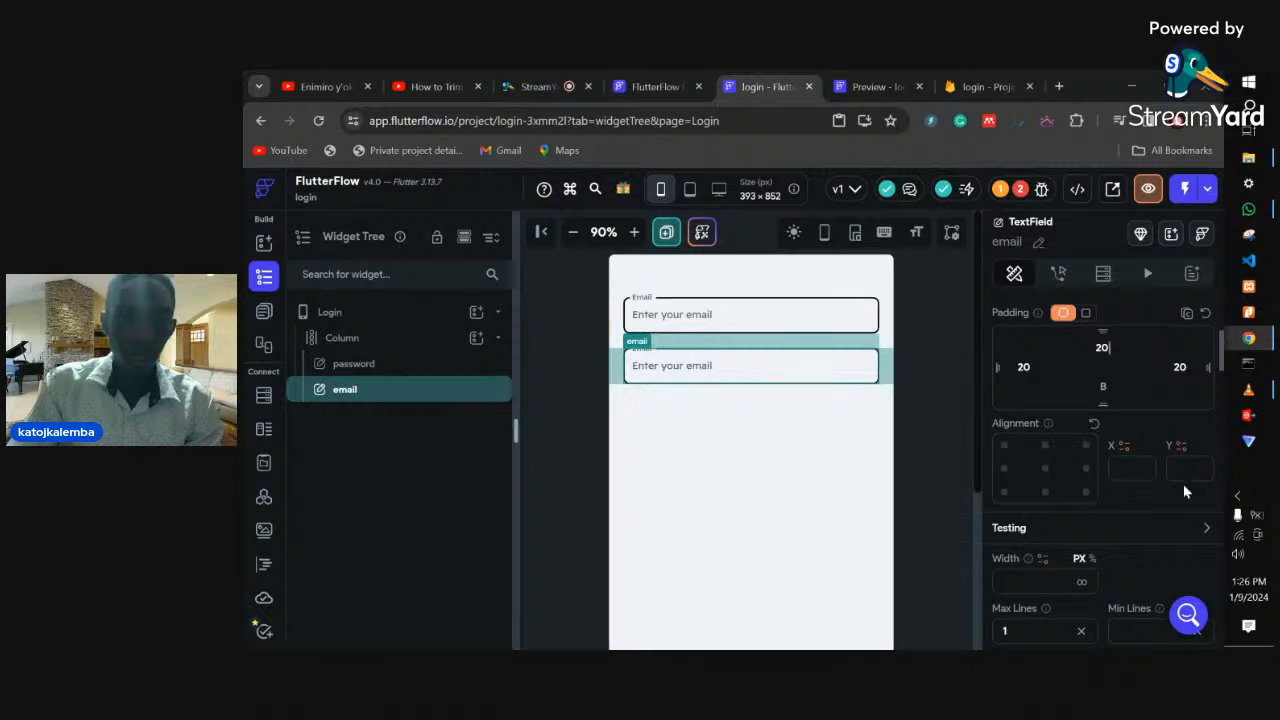
# - Change the lower text field's label from Email to 'Password'
pyautogui.scroll(-6, 1080, 515)
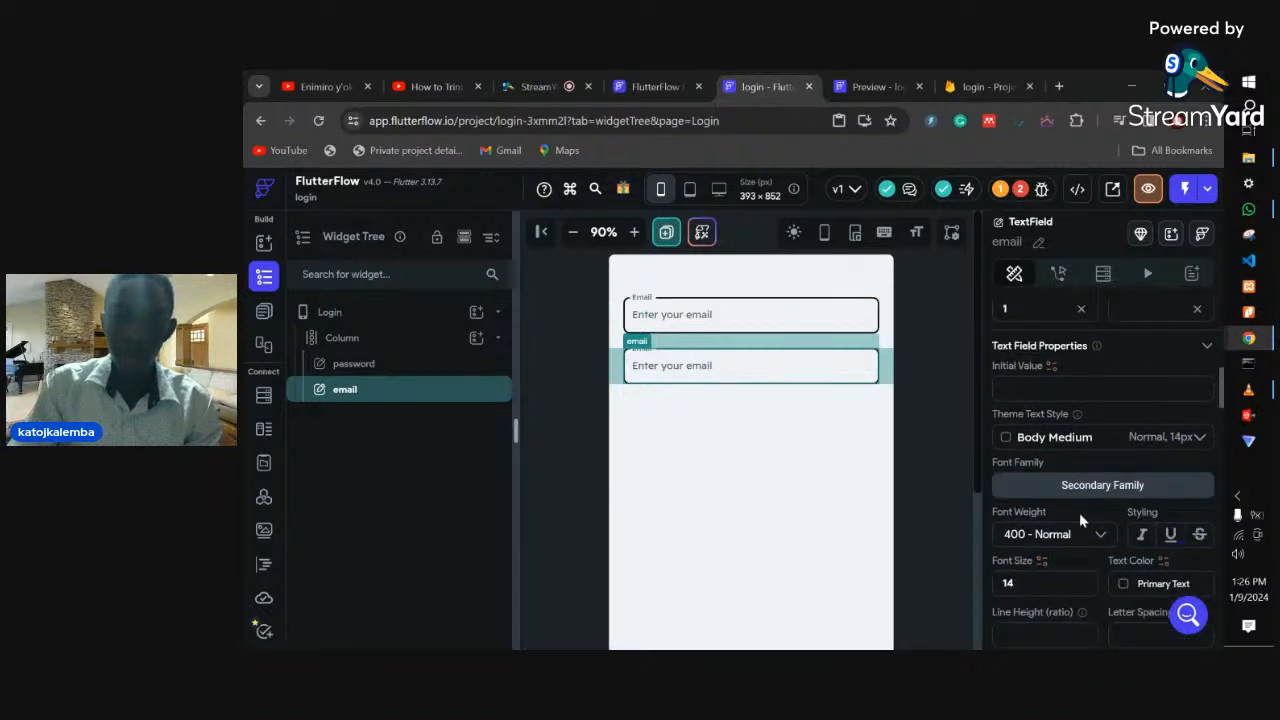
pyautogui.scroll(-4, 1079, 512)
pyautogui.doubleClick(1015, 548)
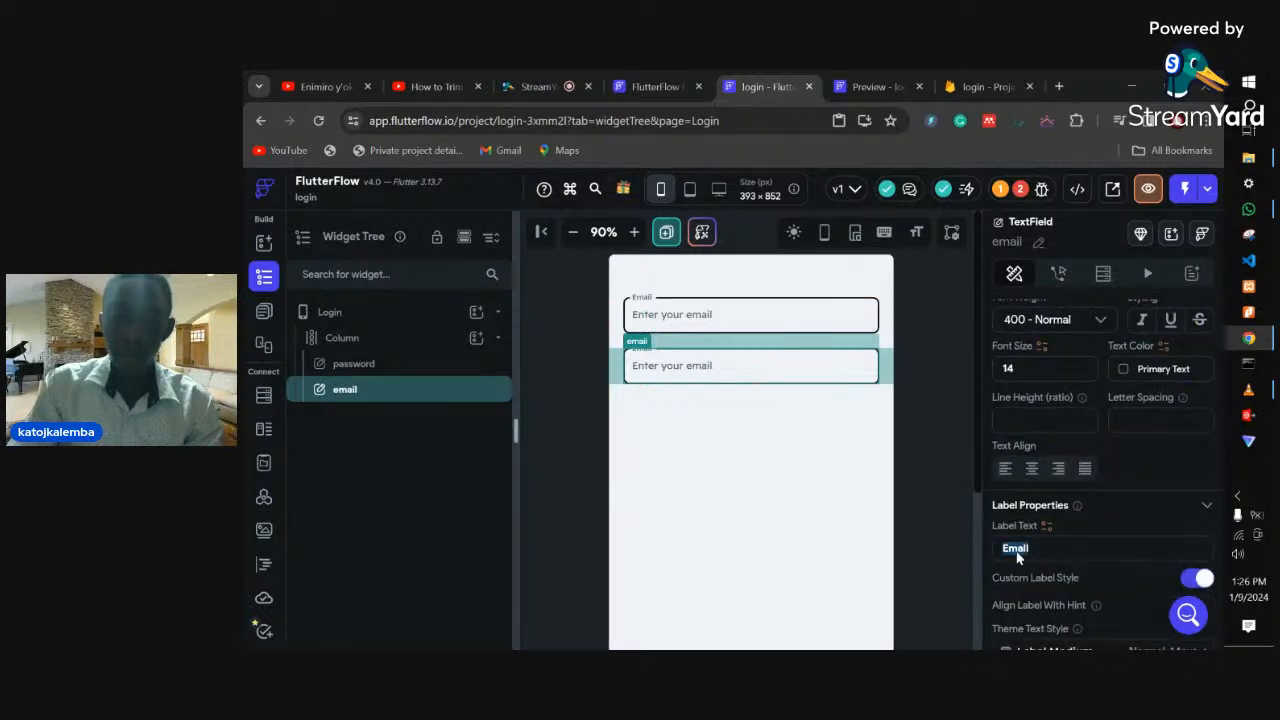
pyautogui.write('P')
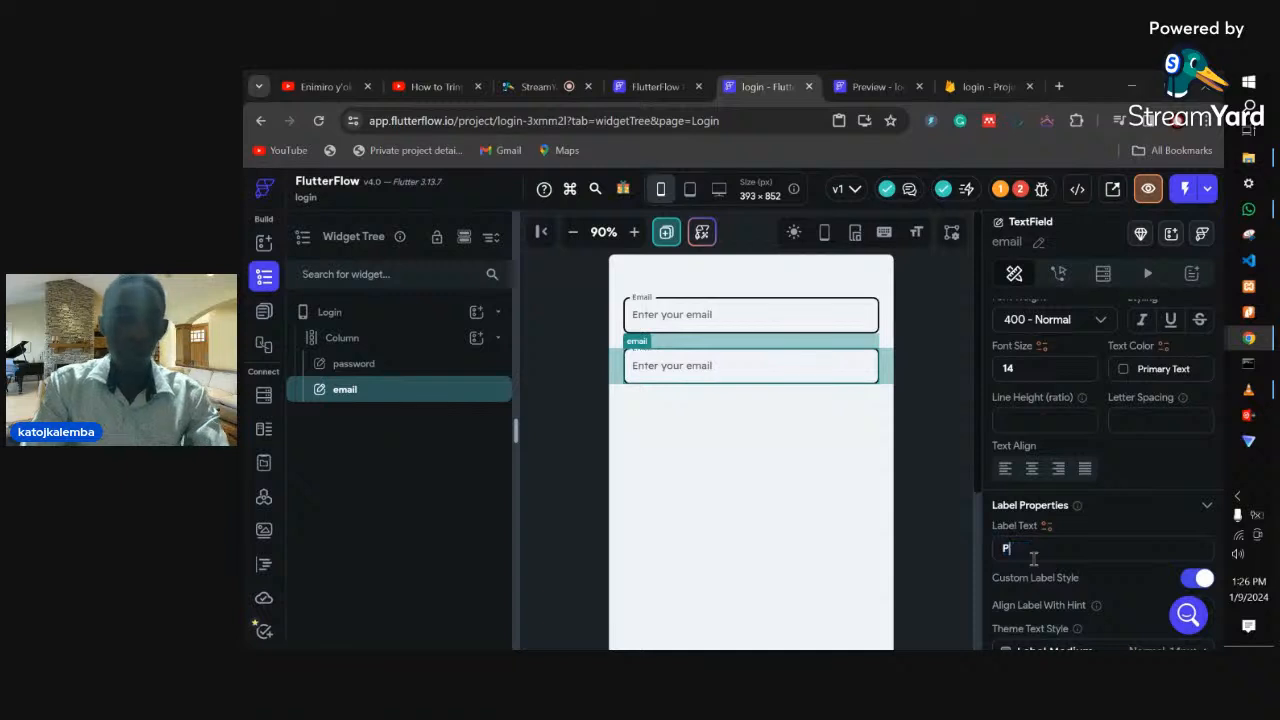
pyautogui.write('assword')
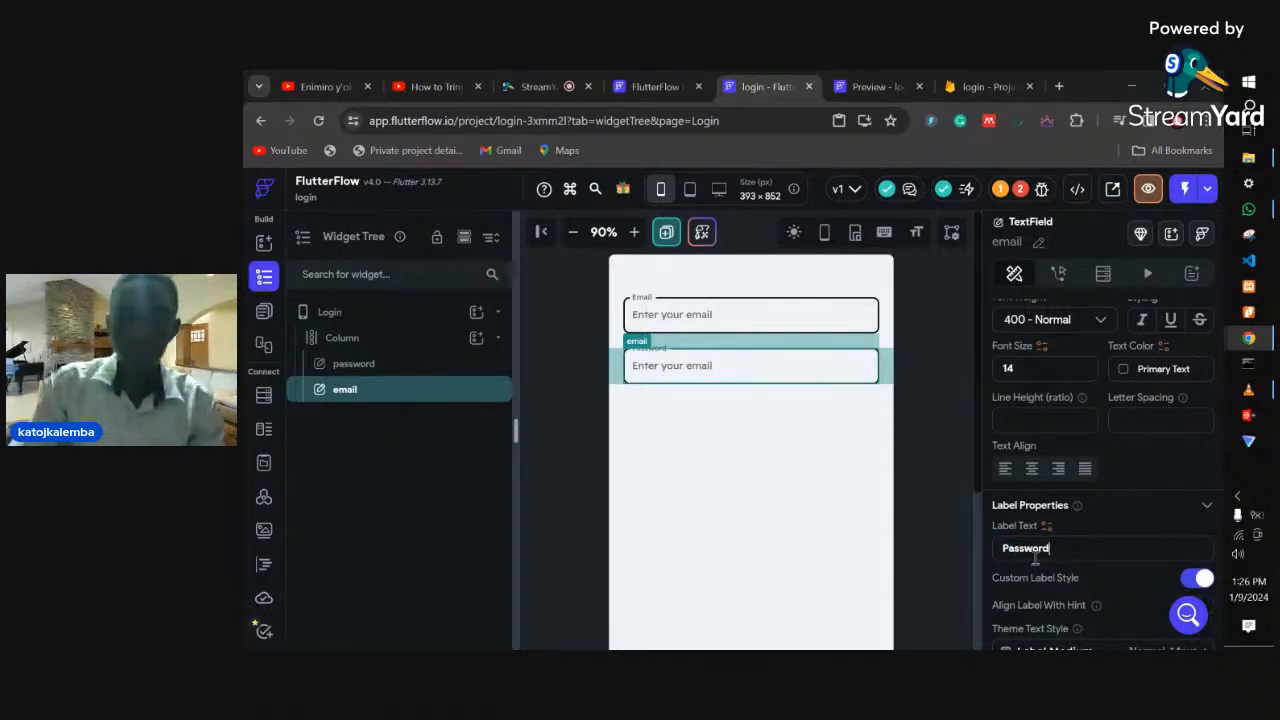
# - Change the field's hint text to 'Enter your password'
pyautogui.scroll(-2, 1035, 560)
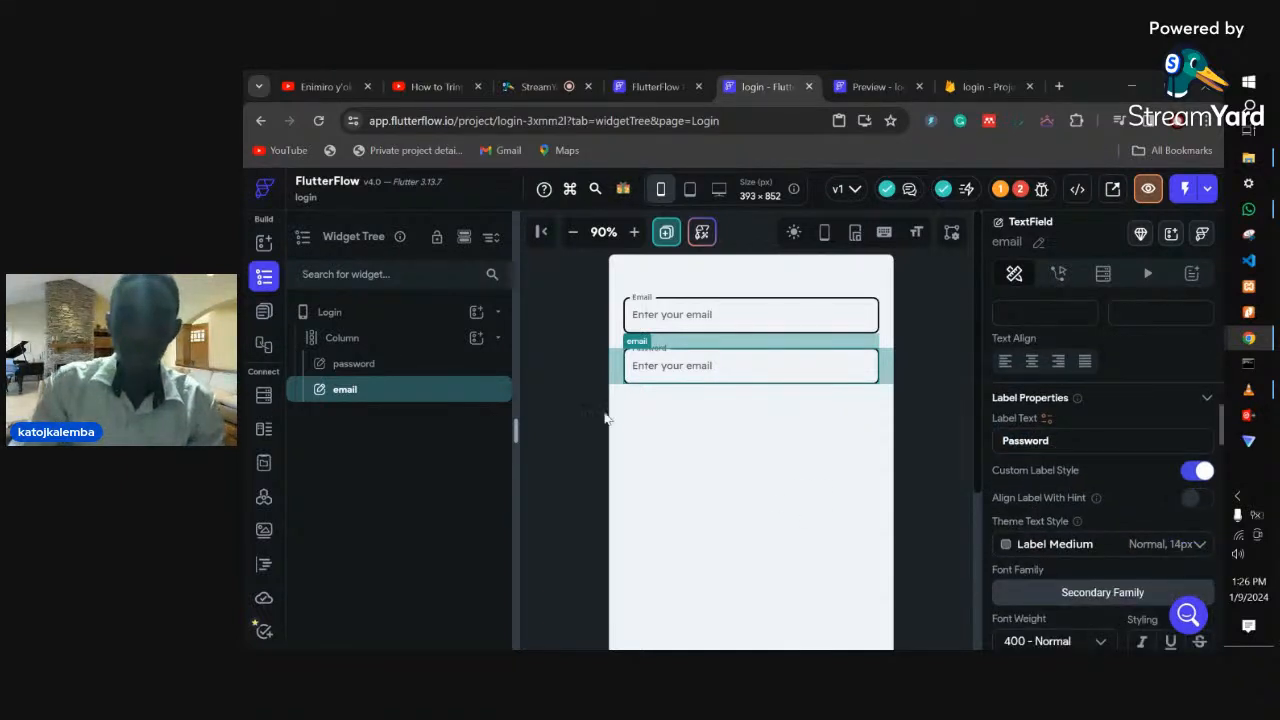
pyautogui.scroll(-1, 1066, 575)
pyautogui.scroll(-1, 1066, 580)
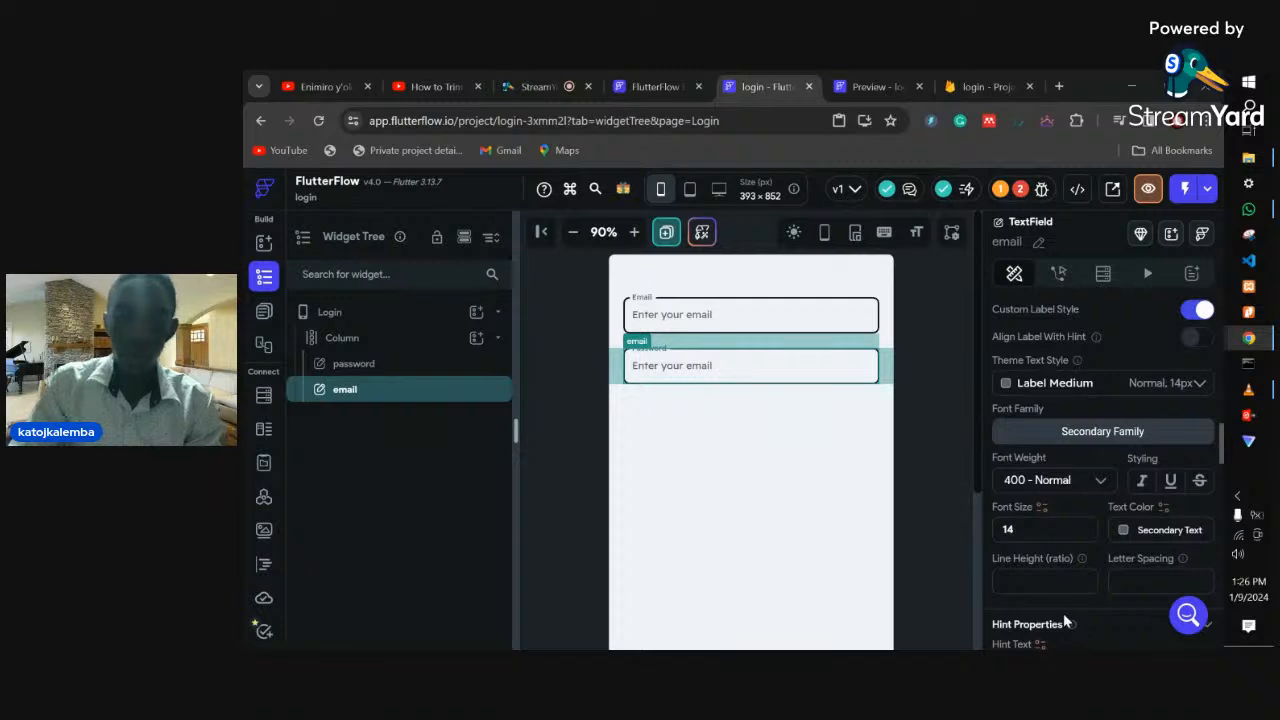
pyautogui.scroll(-1, 1063, 613)
pyautogui.click(1095, 560)
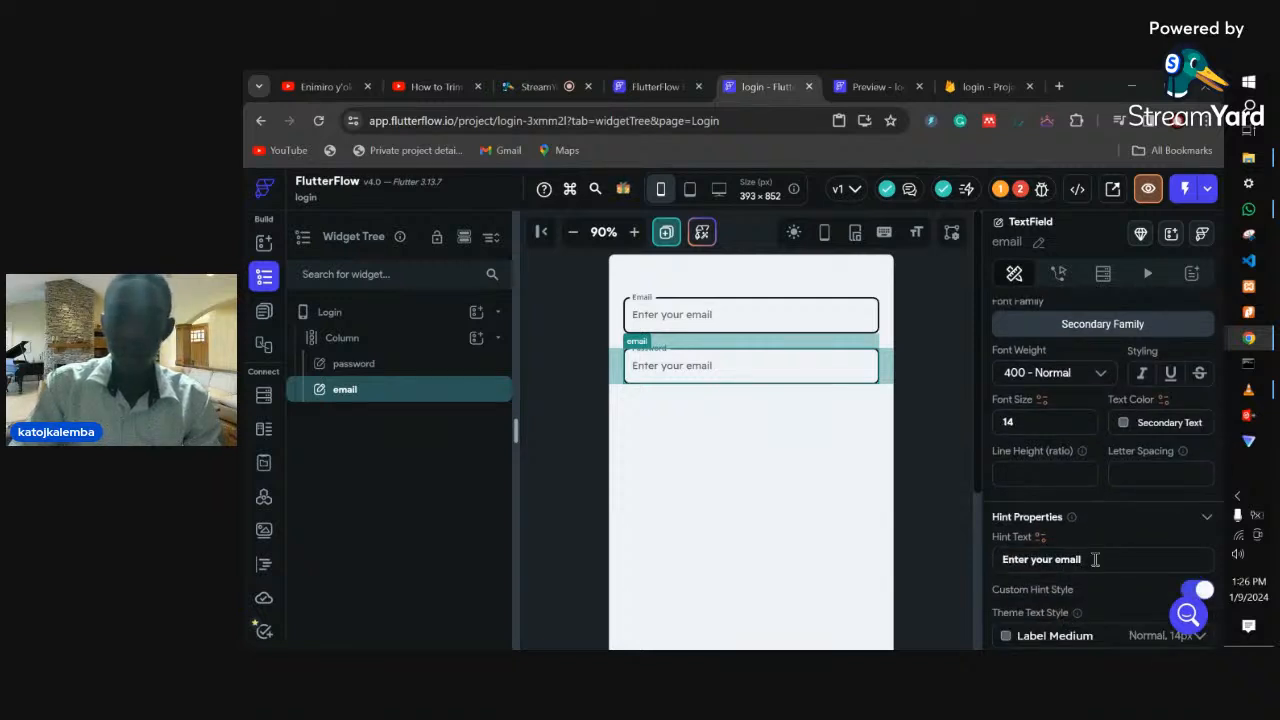
pyautogui.press('BackSpace')
pyautogui.press('BackSpace')
pyautogui.press('BackSpace')
pyautogui.press('BackSpace')
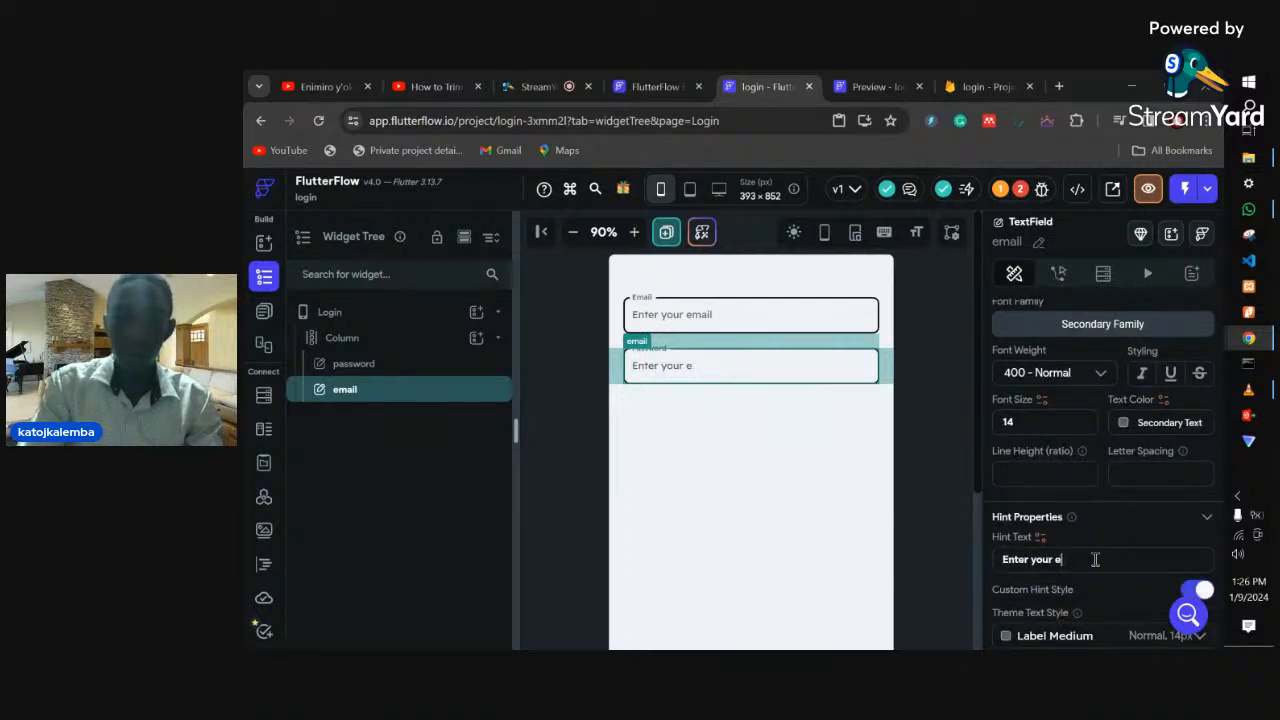
pyautogui.press('BackSpace')
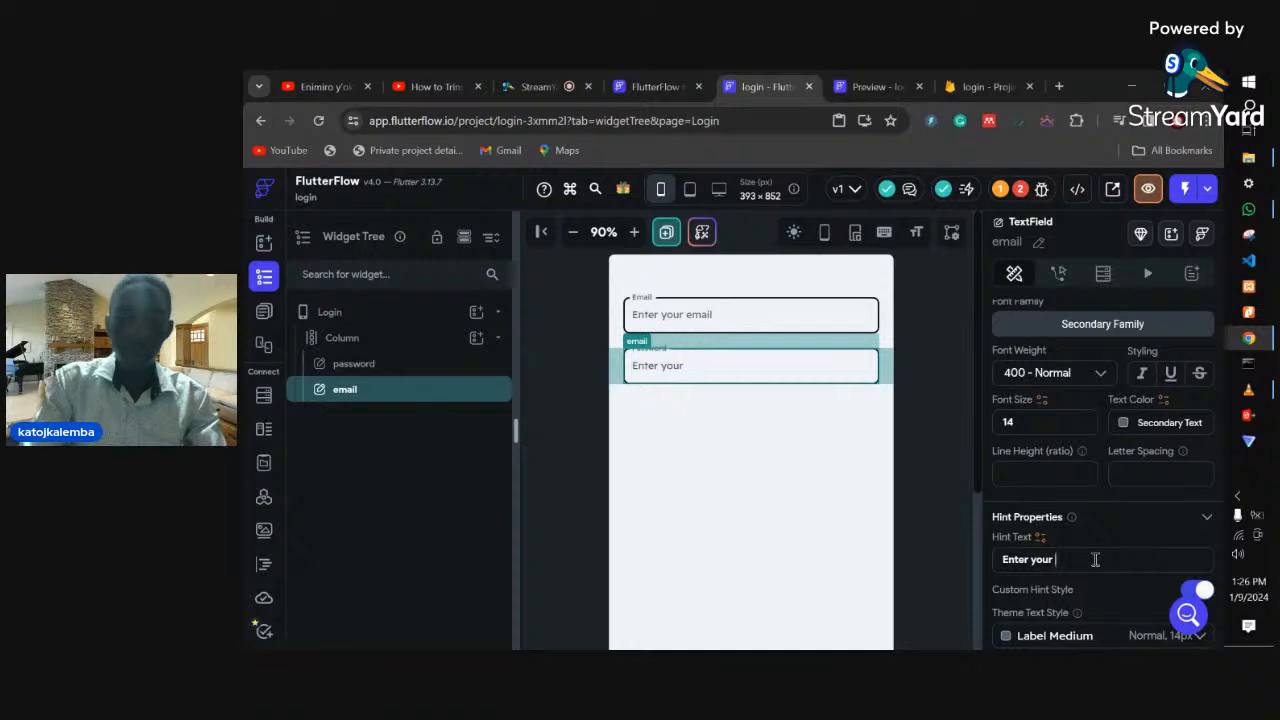
pyautogui.write('password')
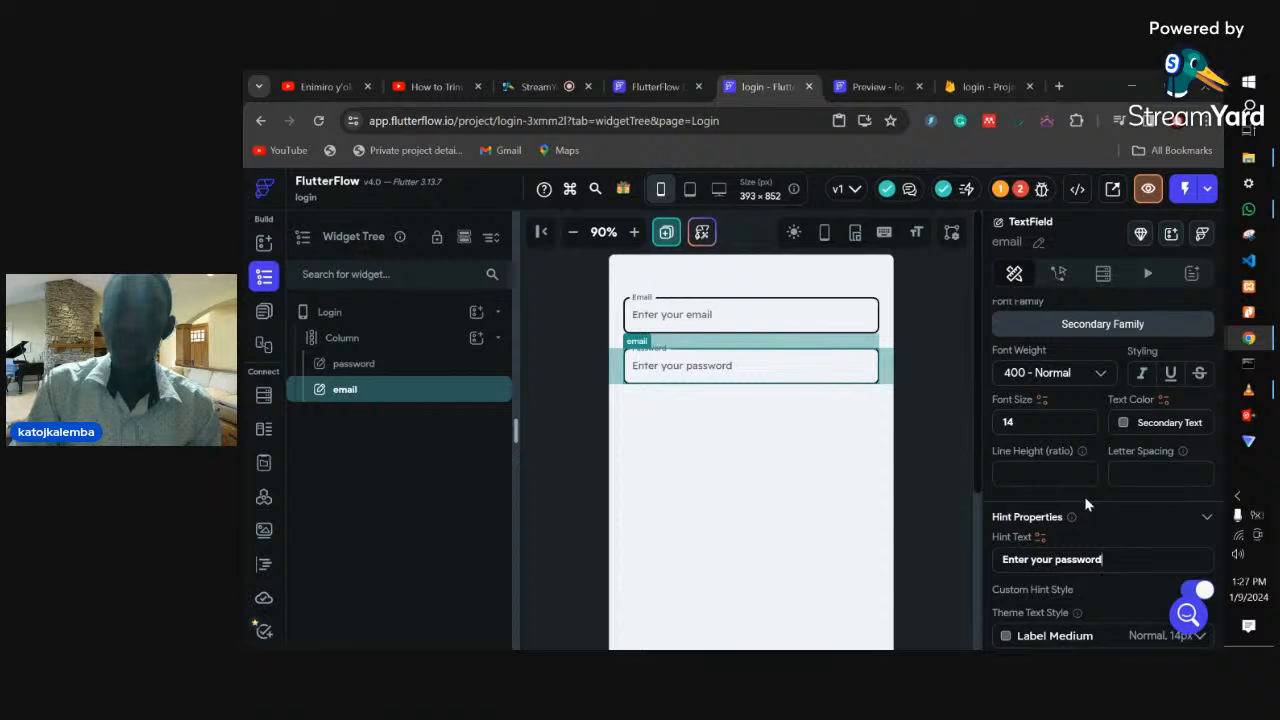
# - Scroll through the TextField properties and check the StreamYard studio before returning to the login preview
pyautogui.scroll(-4, 1084, 496)
pyautogui.scroll(-3, 1097, 568)
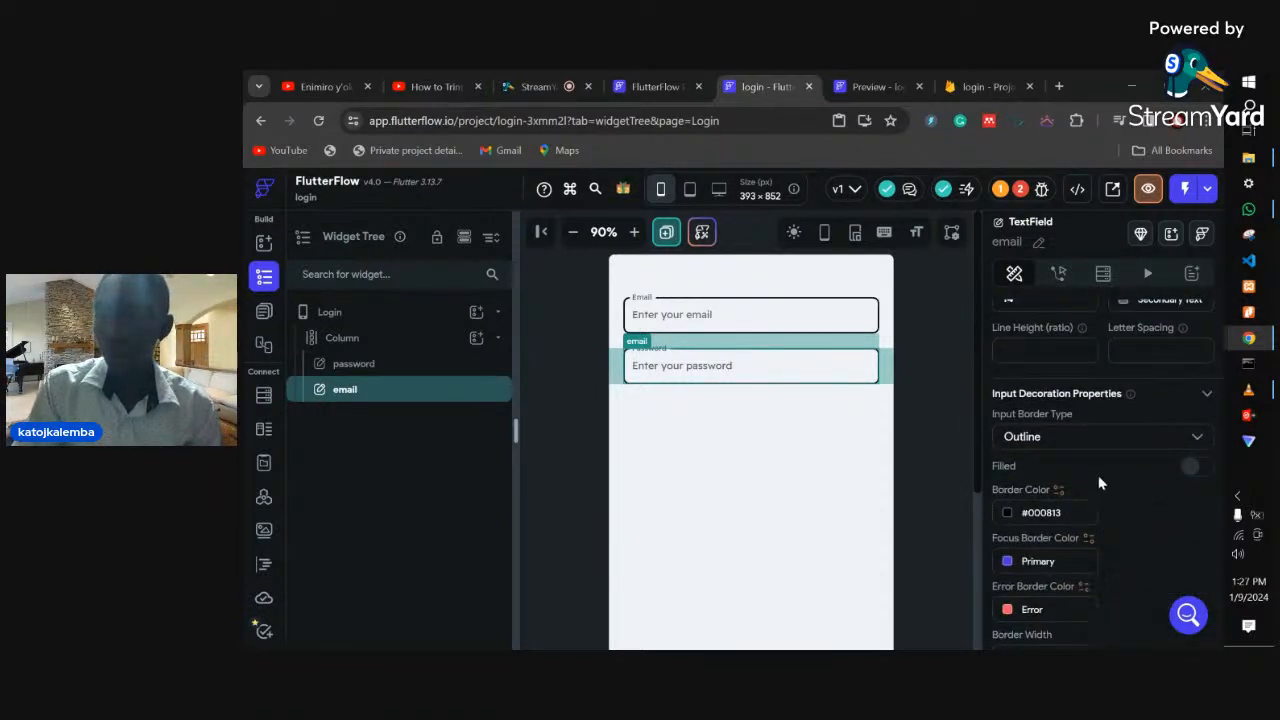
pyautogui.scroll(1, 1097, 474)
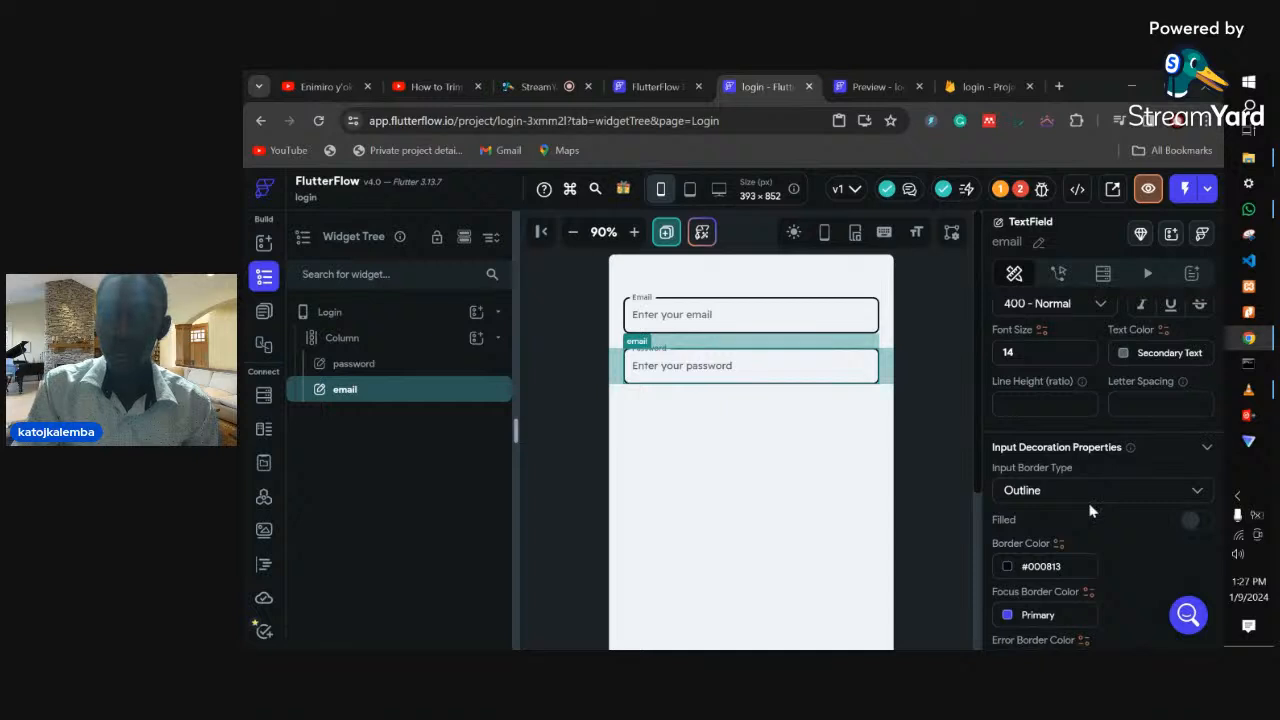
pyautogui.scroll(1, 1090, 511)
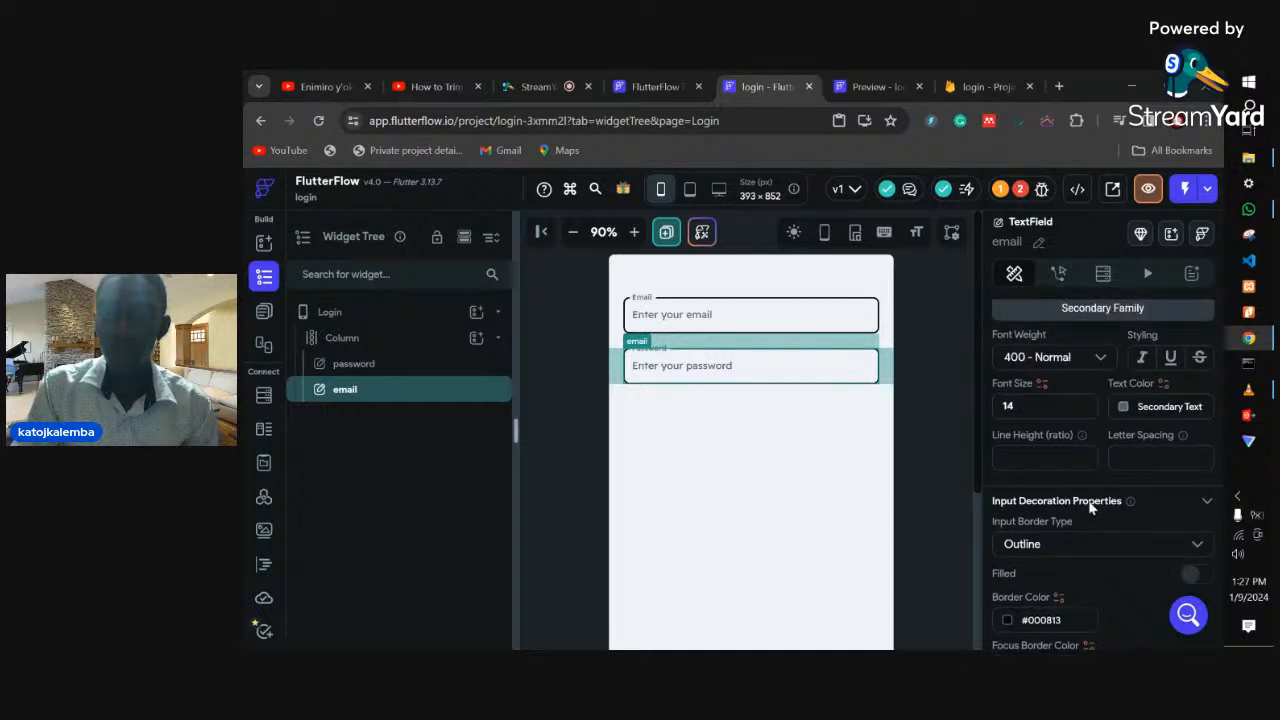
pyautogui.scroll(-5, 1090, 511)
pyautogui.scroll(-5, 1089, 500)
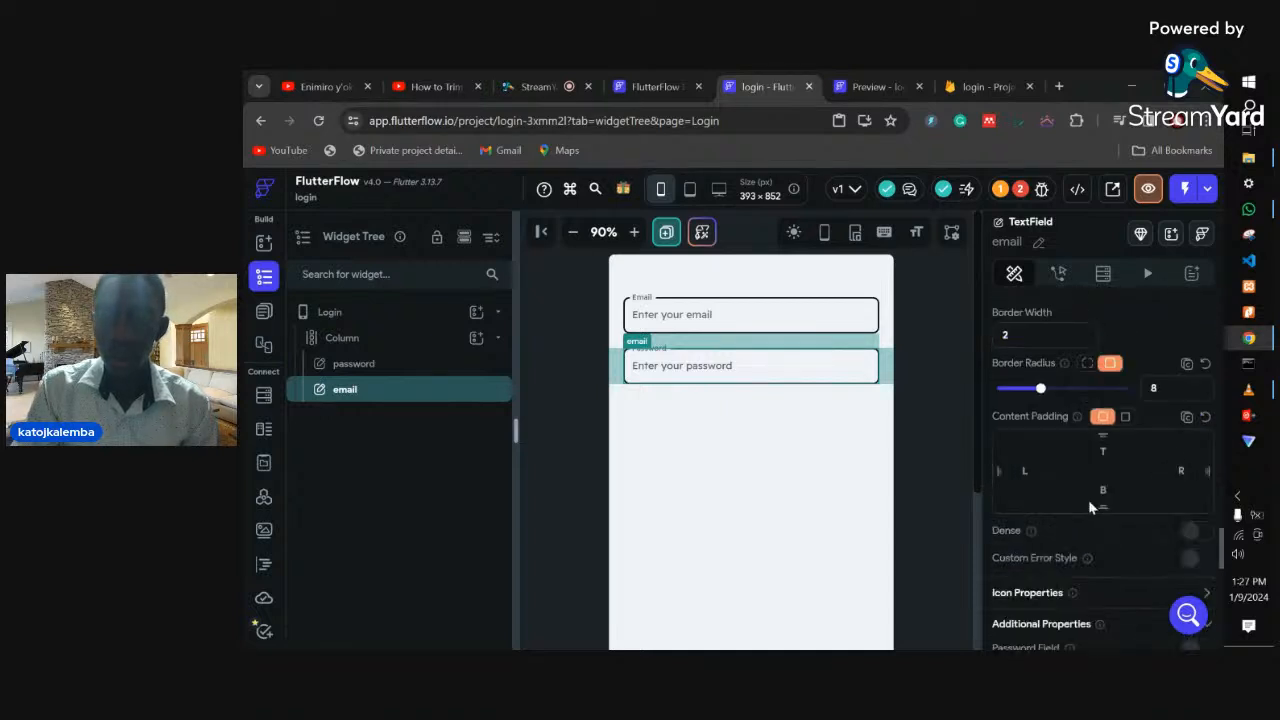
pyautogui.click(548, 84)
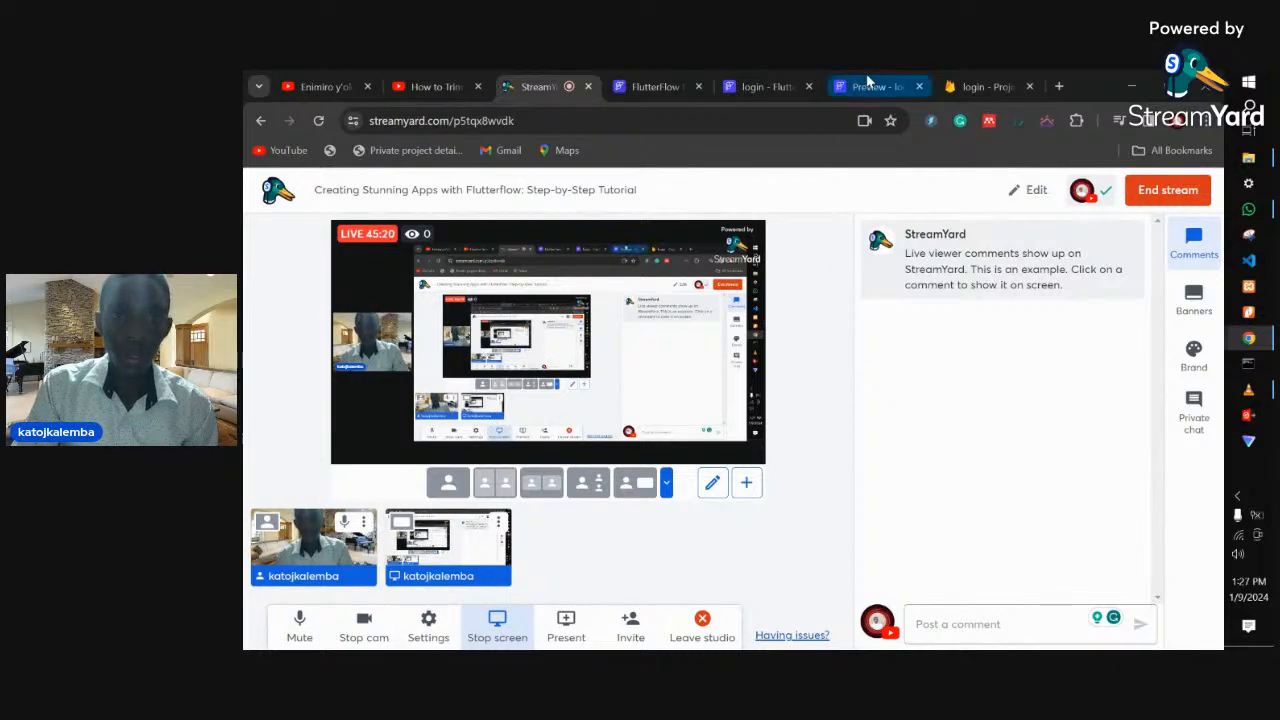
pyautogui.click(757, 88)
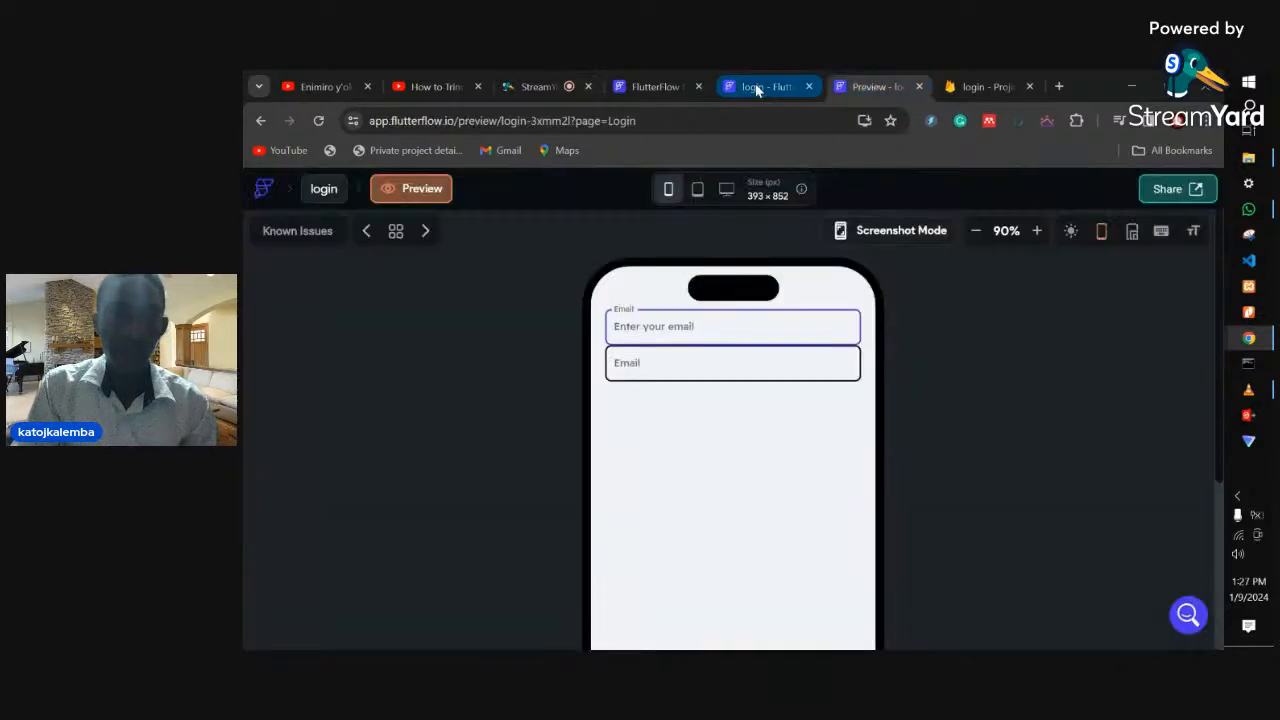
# - Switch on Password Field so the lower field hides typed input
pyautogui.scroll(-1, 1097, 536)
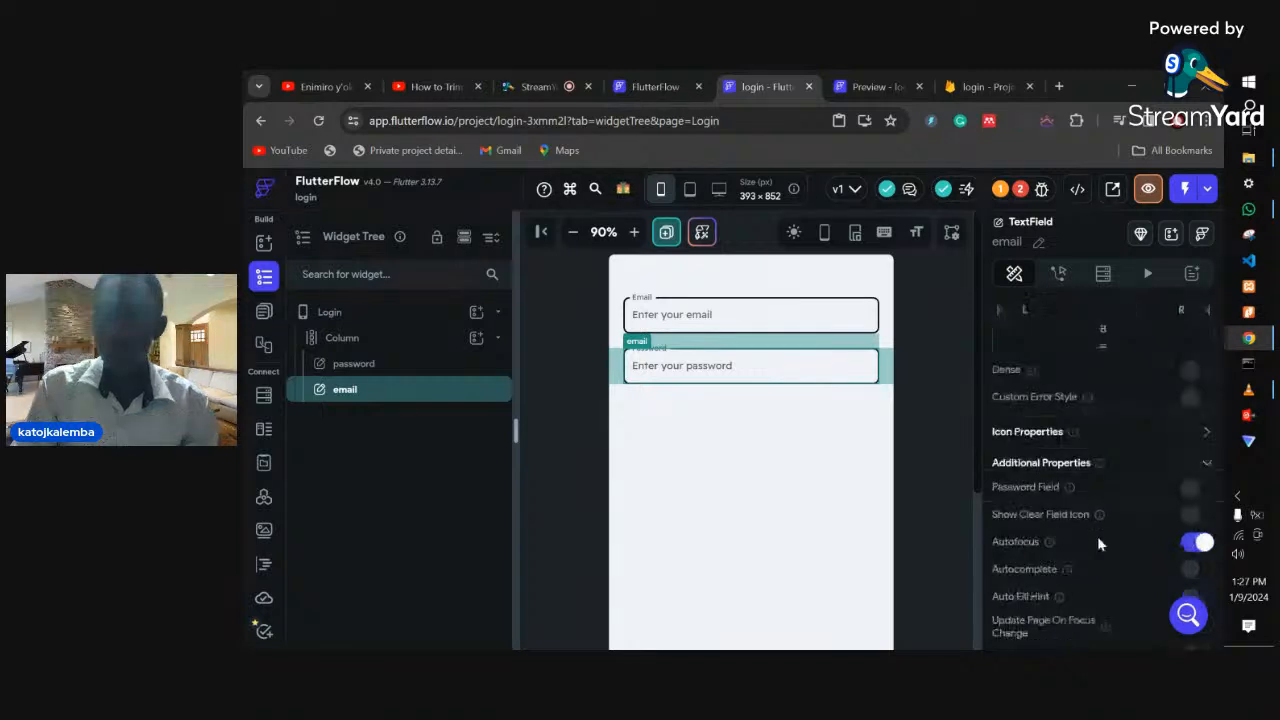
pyautogui.click(1191, 490)
pyautogui.click(537, 88)
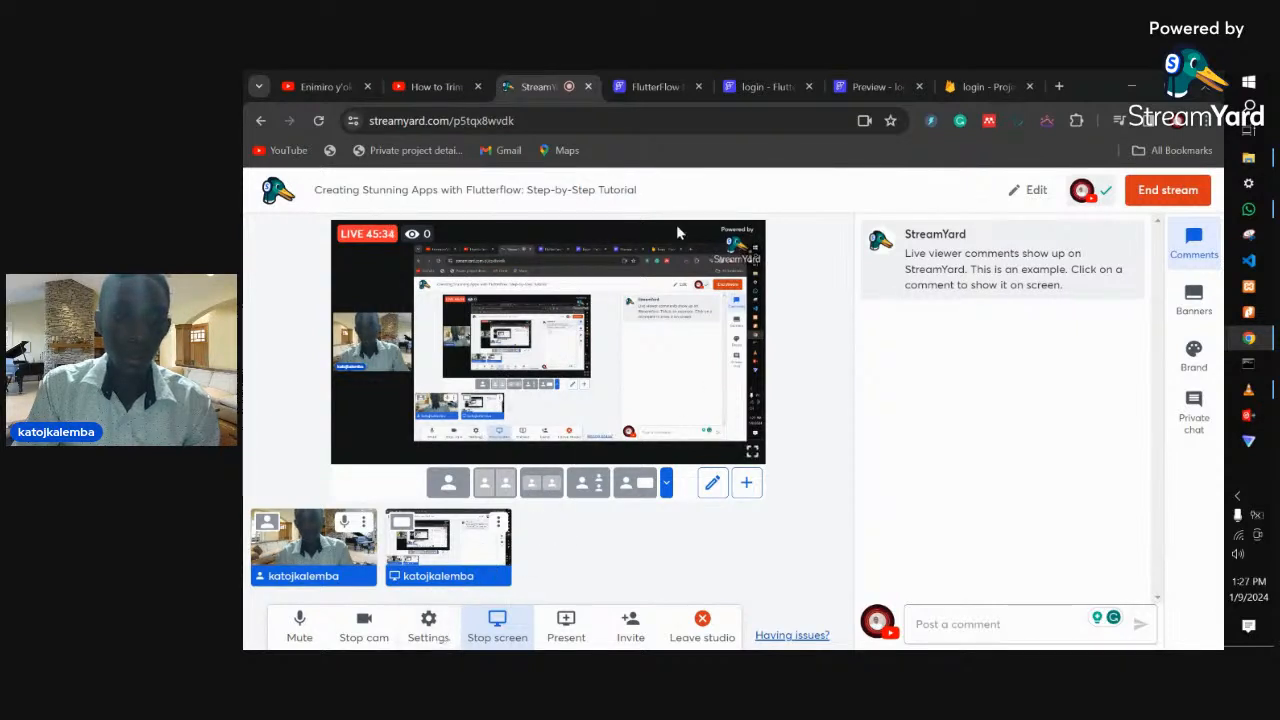
pyautogui.click(765, 86)
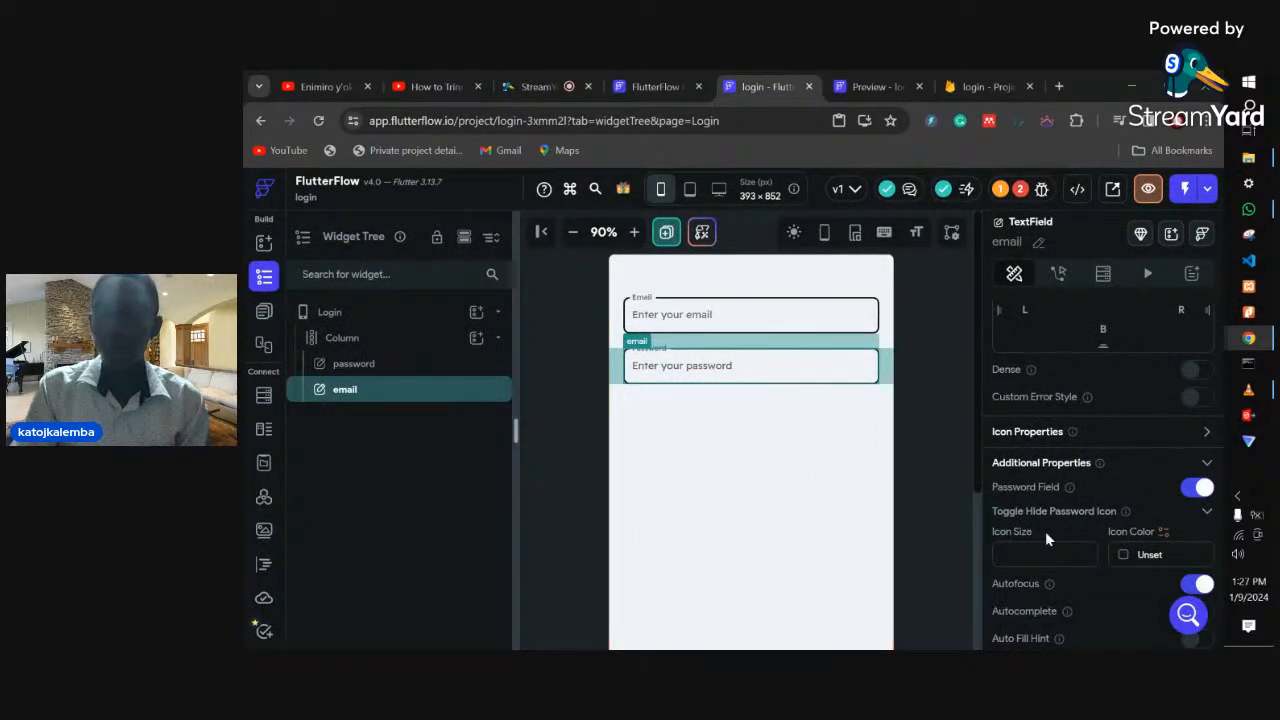
# - Set the toggle hide-password icon to size 20 and colour #160000
pyautogui.scroll(-1, 1045, 531)
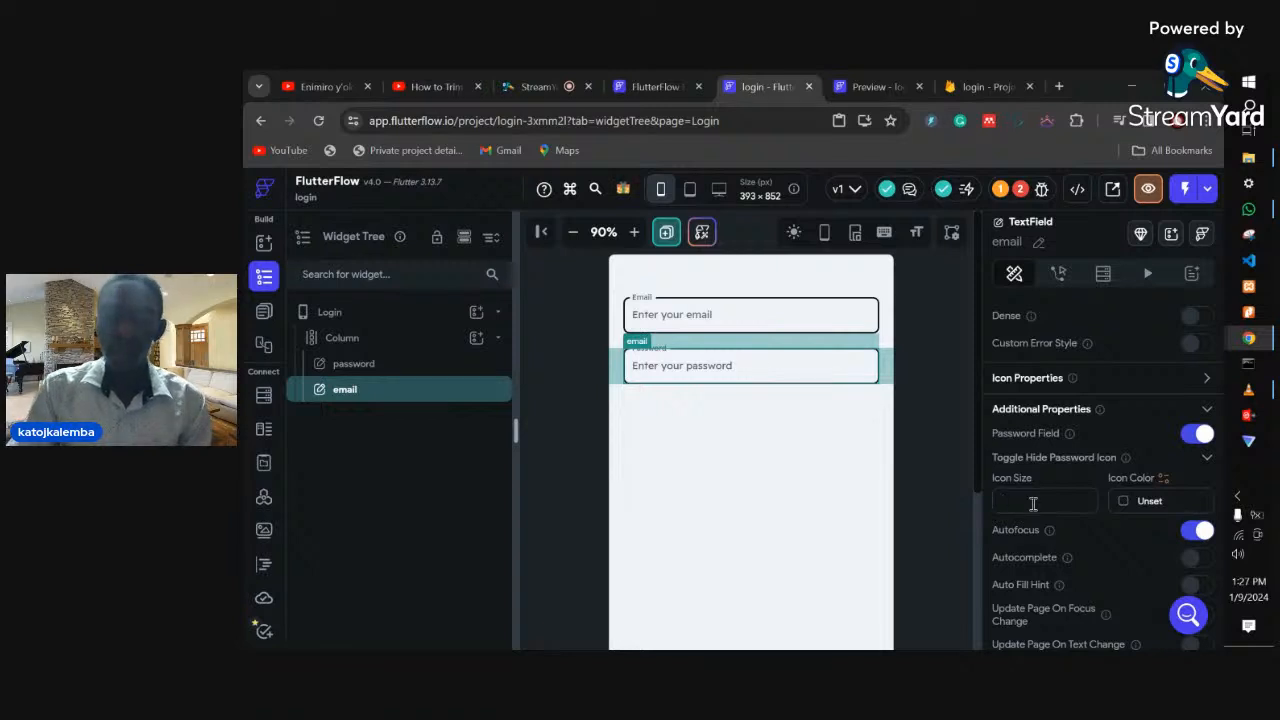
pyautogui.write('20')
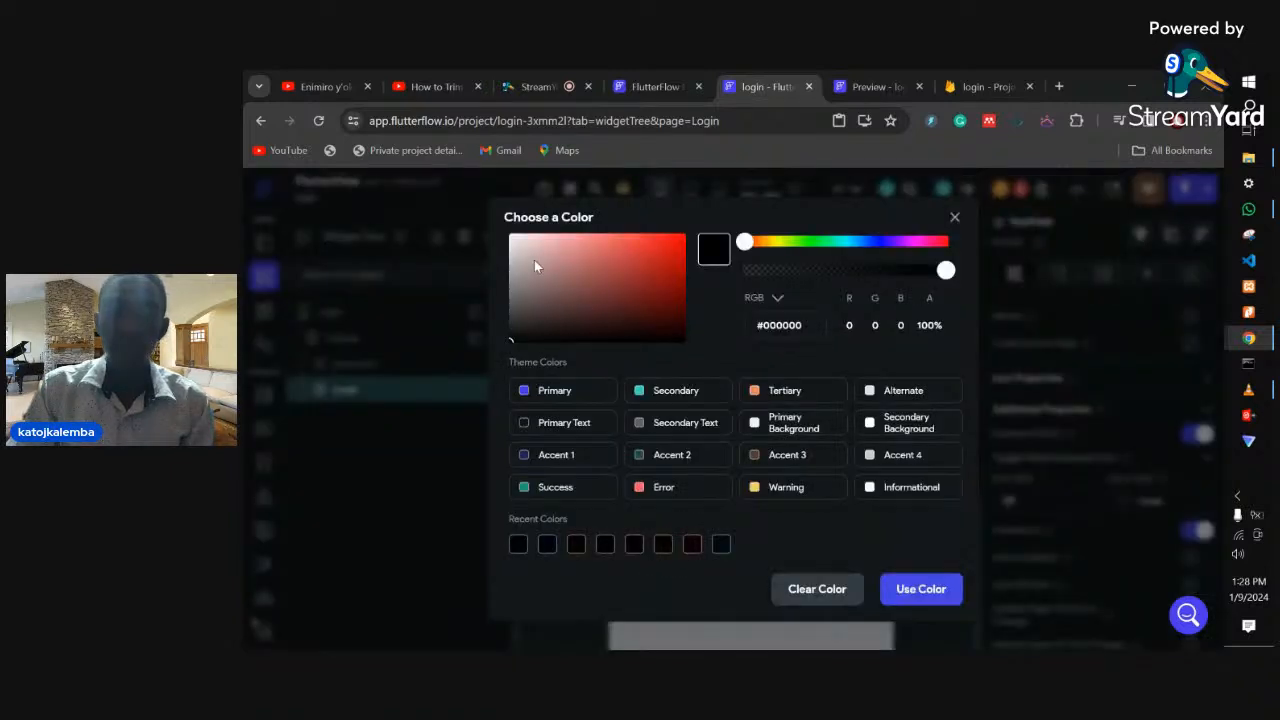
pyautogui.moveTo(534, 263); pyautogui.dragTo(698, 332)
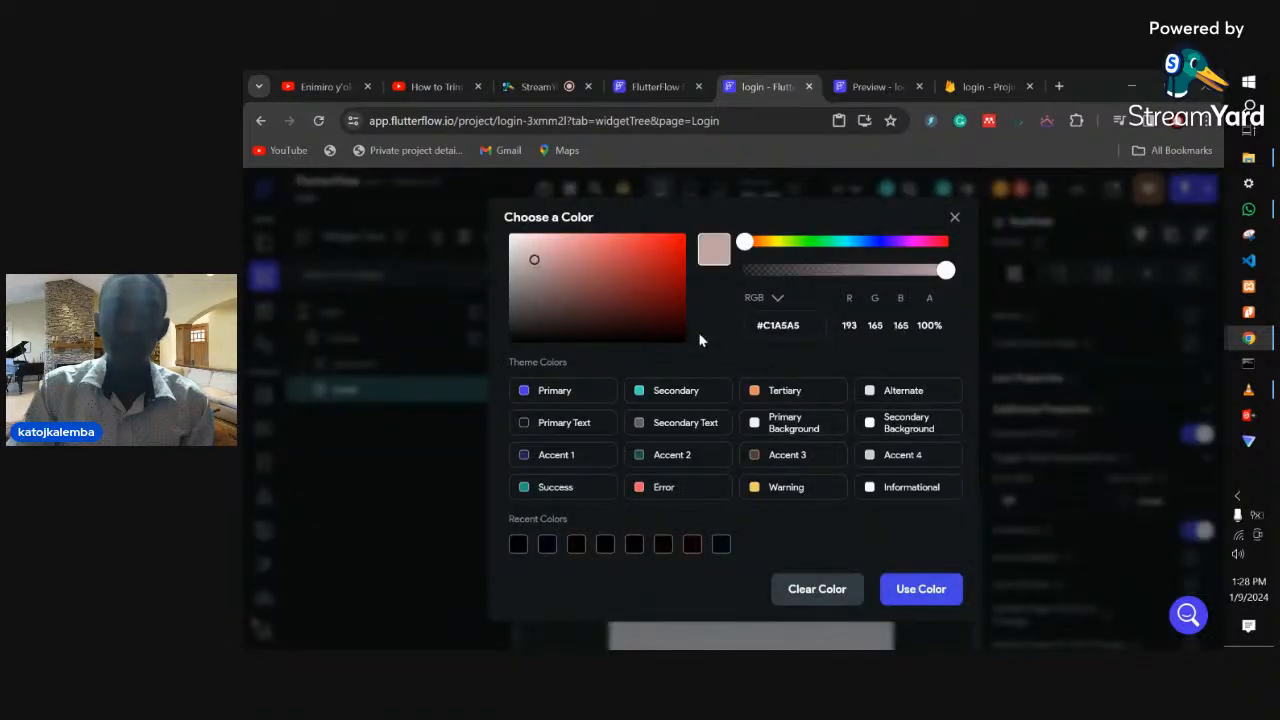
pyautogui.click(918, 589)
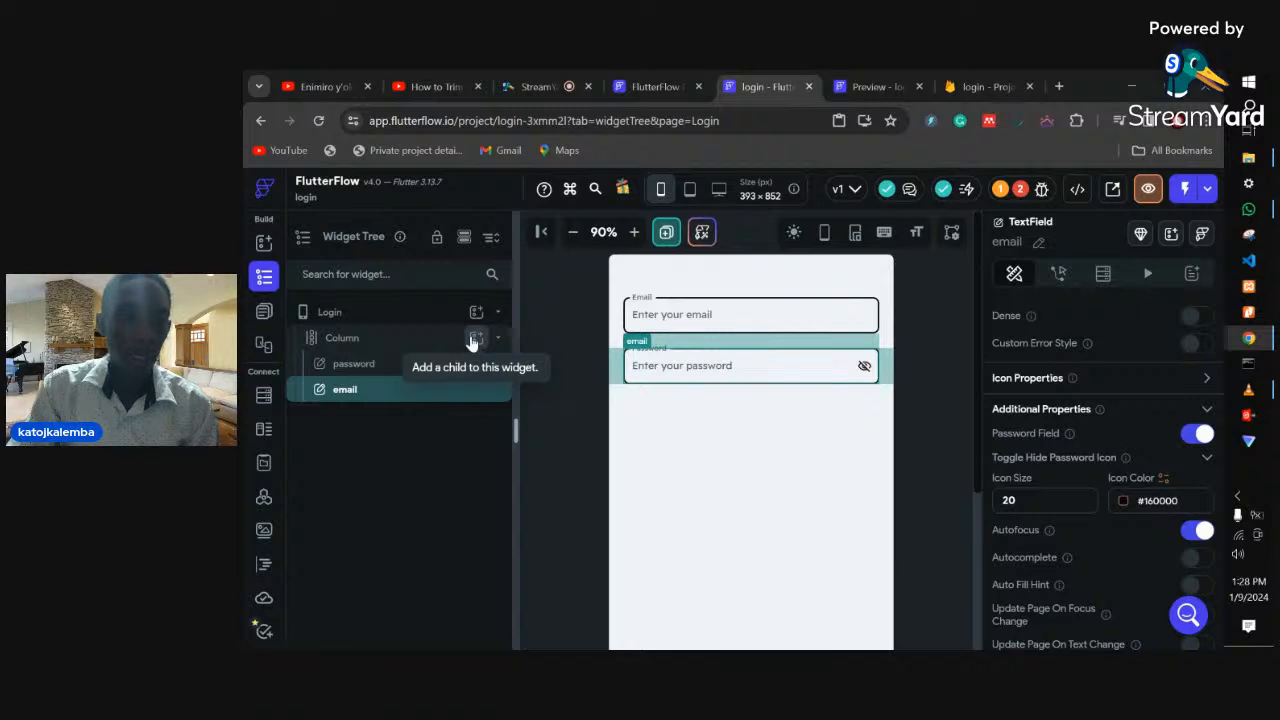
# - Add a Text widget below the password field reading 'Dont have an account'
pyautogui.click(474, 339)
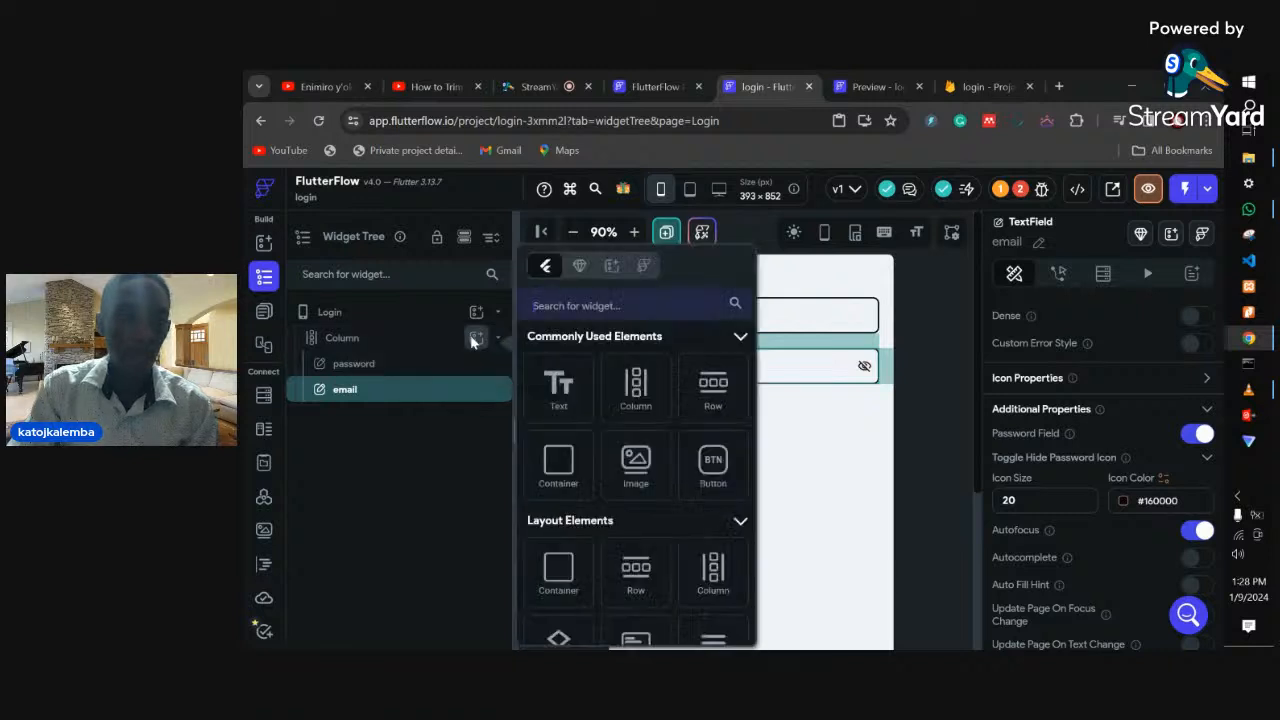
pyautogui.click(570, 400)
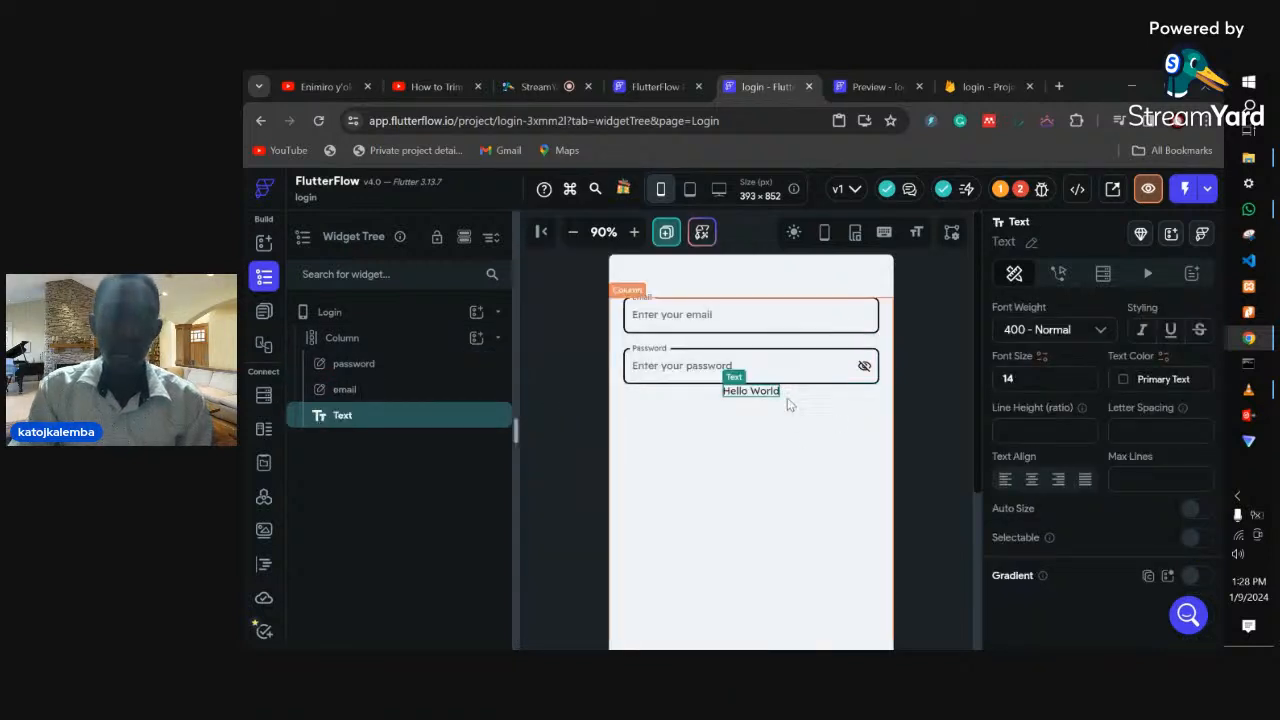
pyautogui.scroll(5, 1078, 470)
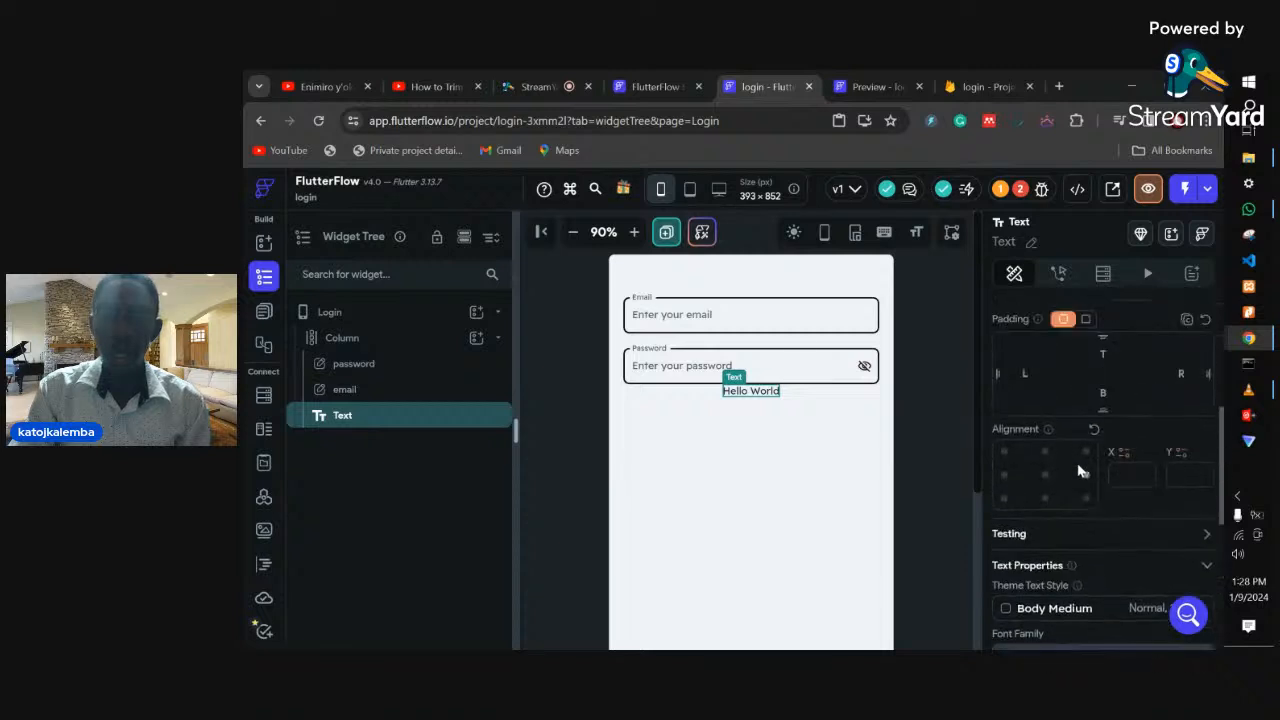
pyautogui.scroll(2, 1077, 464)
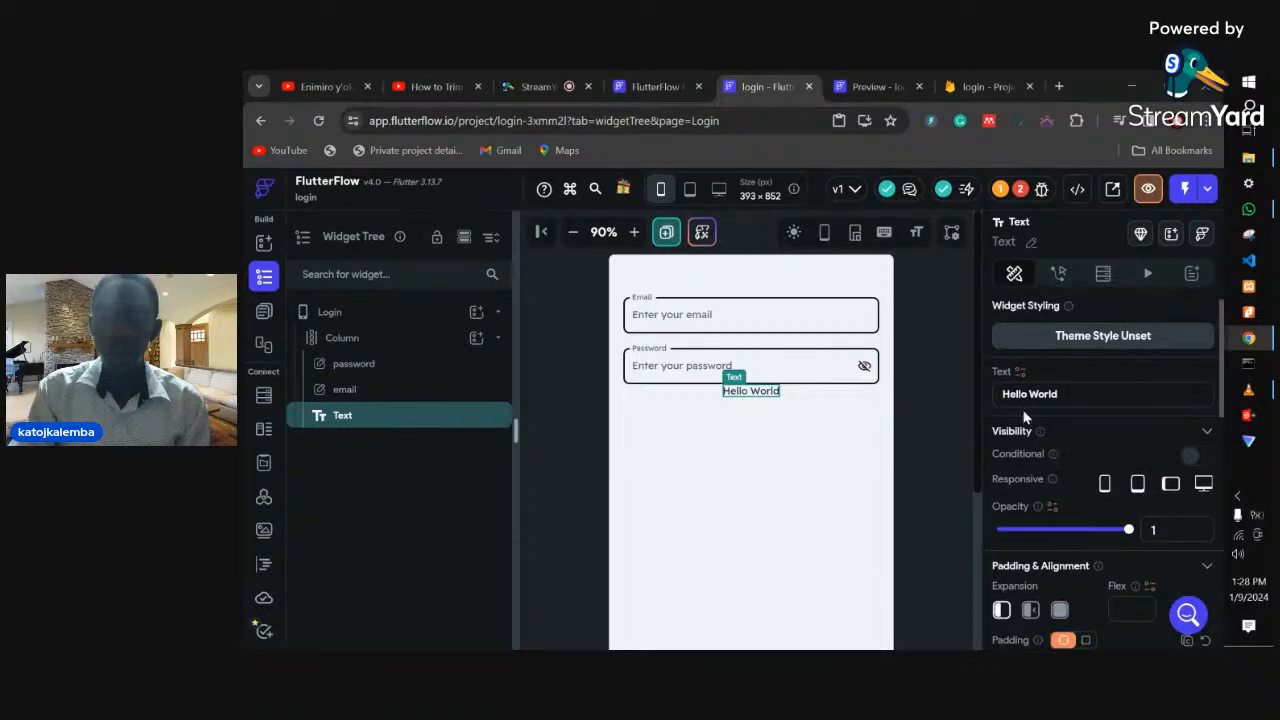
pyautogui.moveTo(988, 405); pyautogui.dragTo(1050, 400)
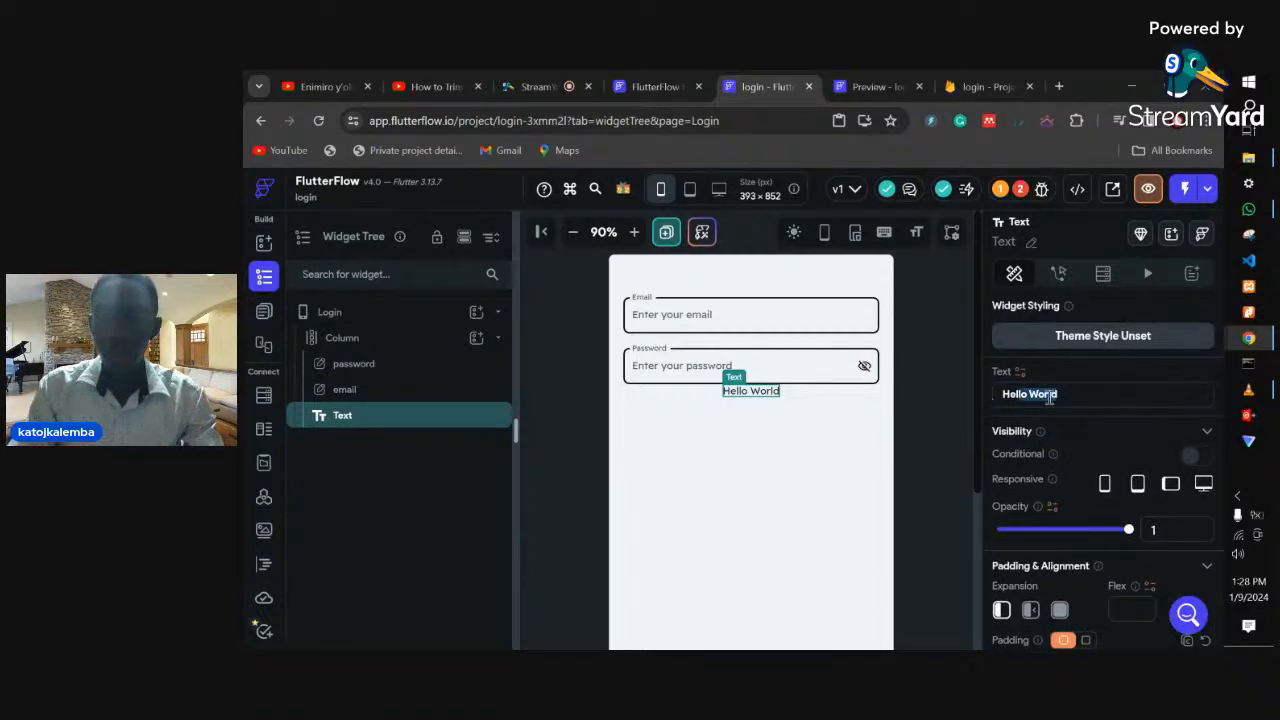
pyautogui.press('BackSpace')
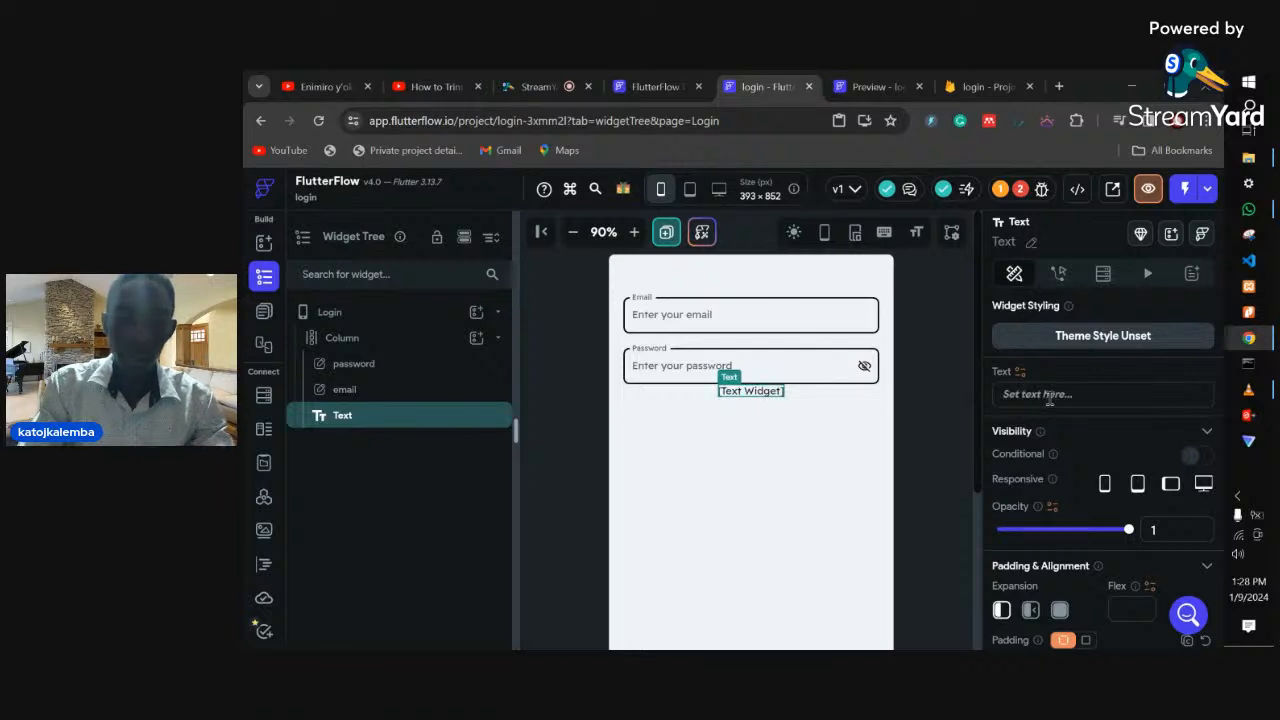
pyautogui.write('S')
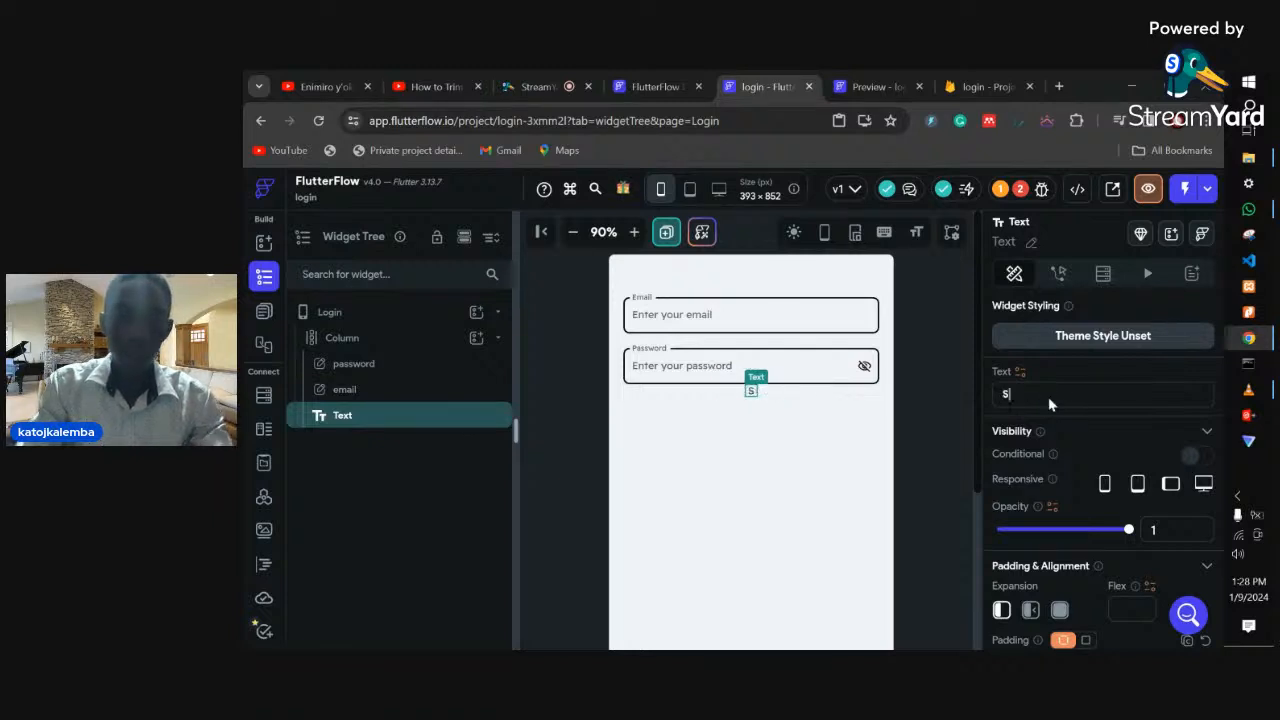
pyautogui.press('BackSpace')
pyautogui.write('Do')
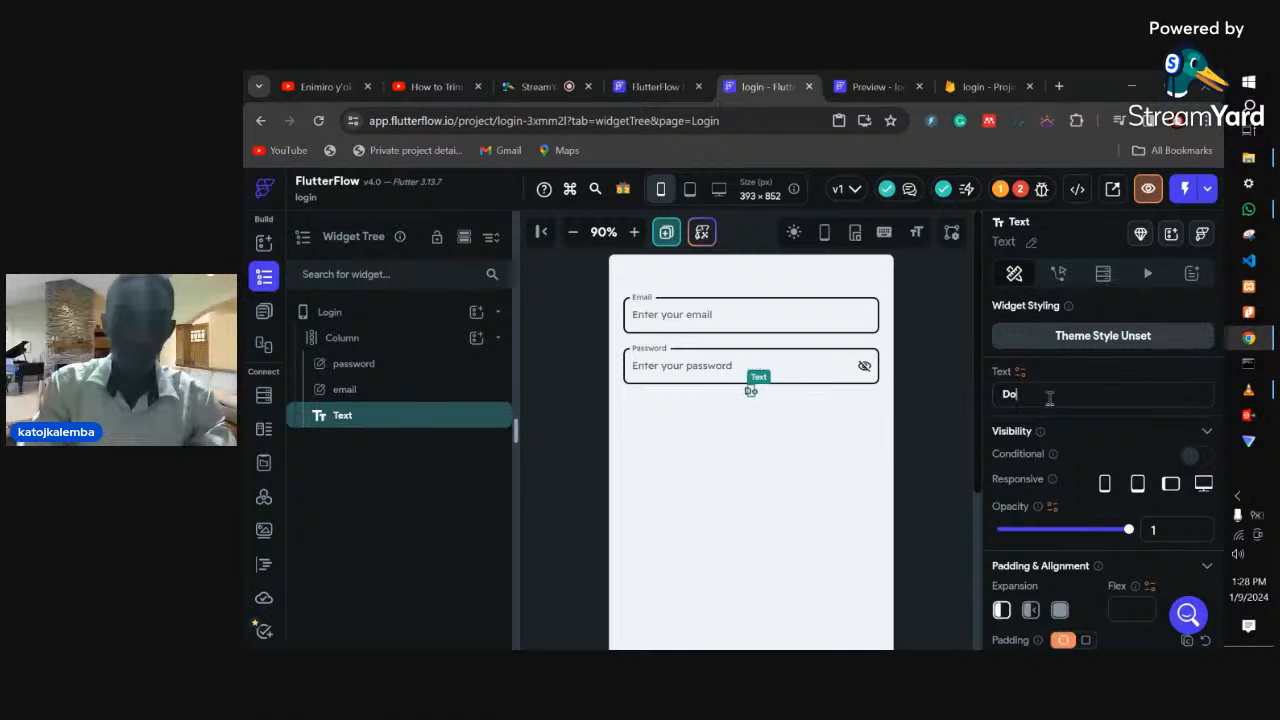
pyautogui.write('nt have an ')
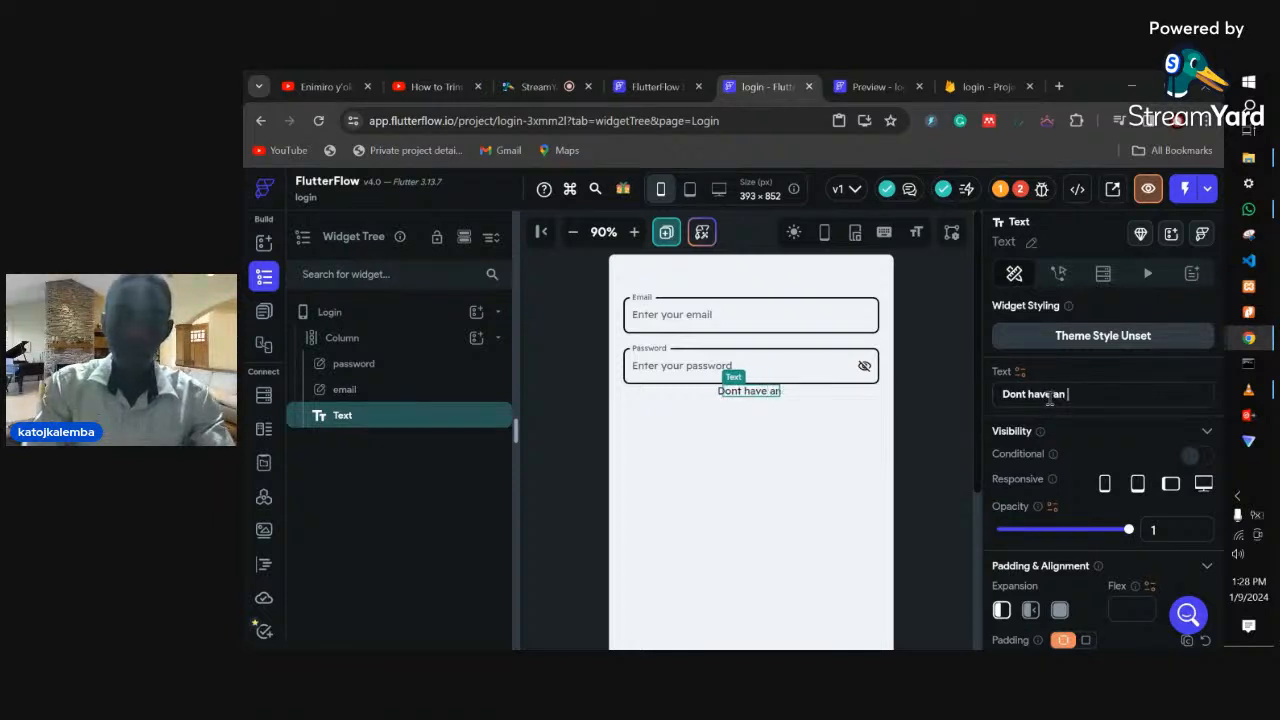
pyautogui.write('account')
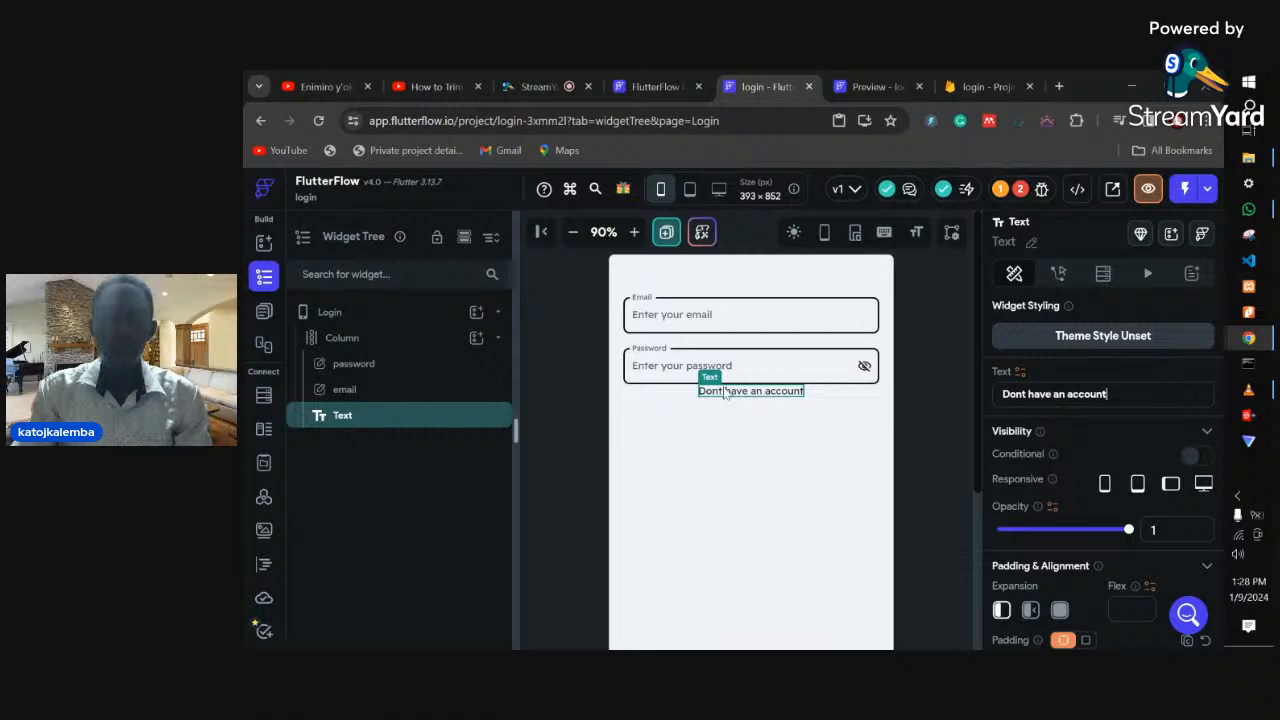
pyautogui.rightClick(360, 427)
# - Wrap the 'Dont have an account' text in a Row and paste a duplicate text into it
pyautogui.click(457, 351)
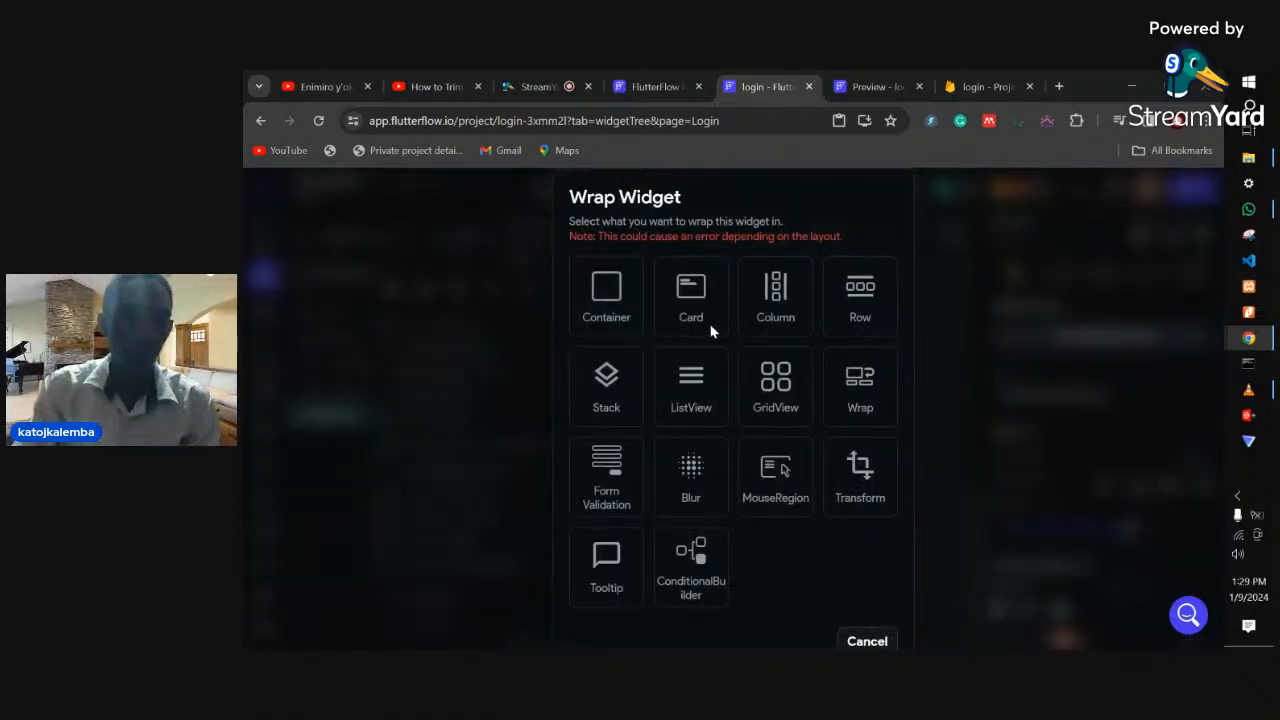
pyautogui.click(862, 318)
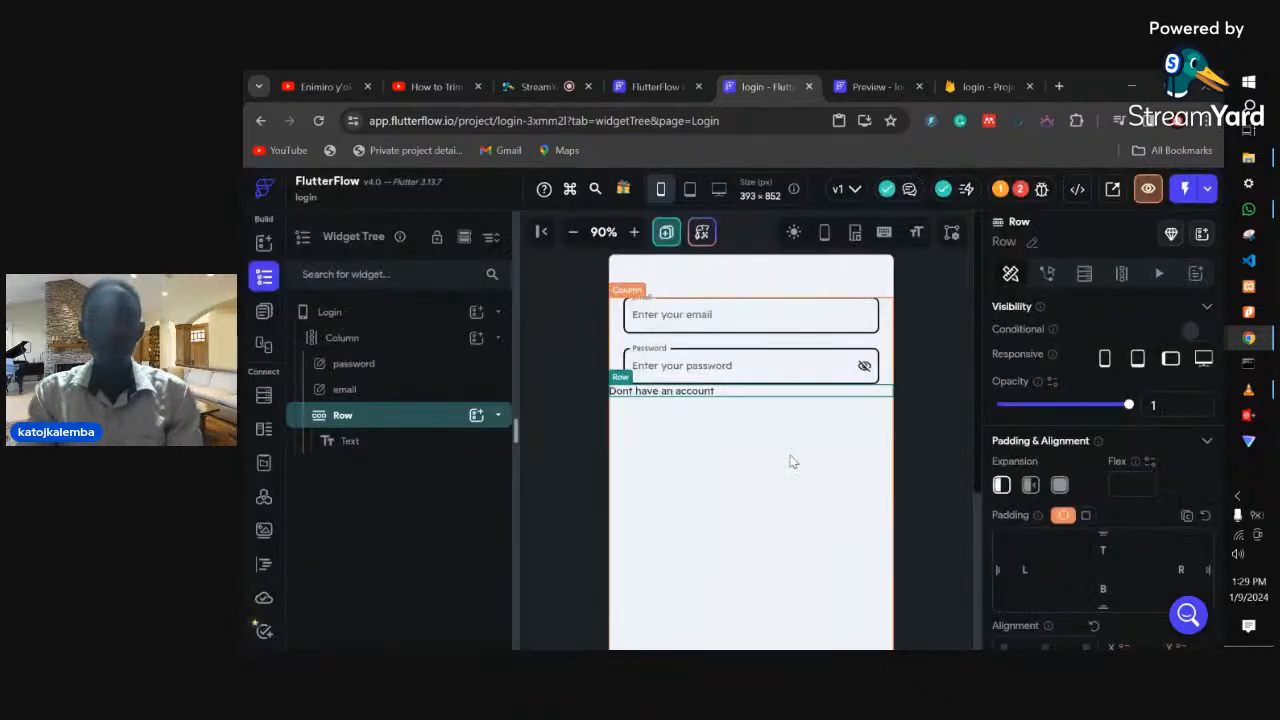
pyautogui.click(703, 401)
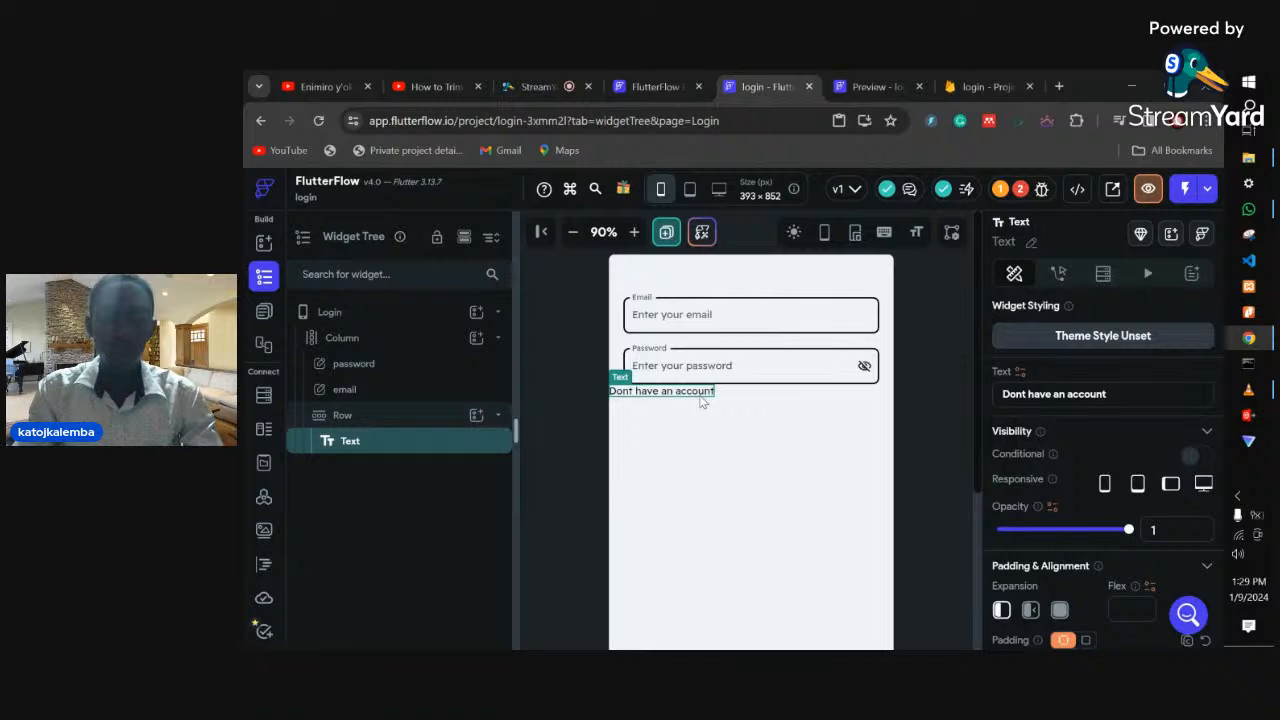
pyautogui.click(703, 400)
pyautogui.hotkey('ctrl', 'v')
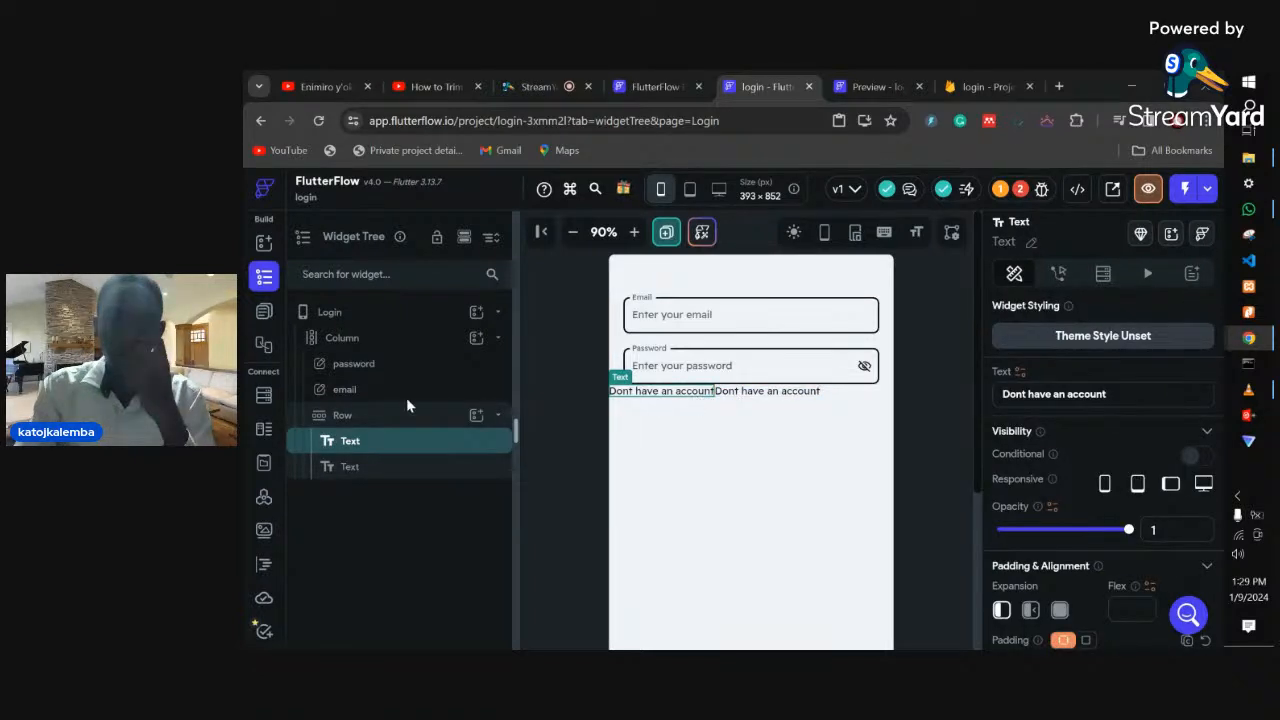
# - Give the Row padding of 20 on the left, right and top
pyautogui.click(737, 386)
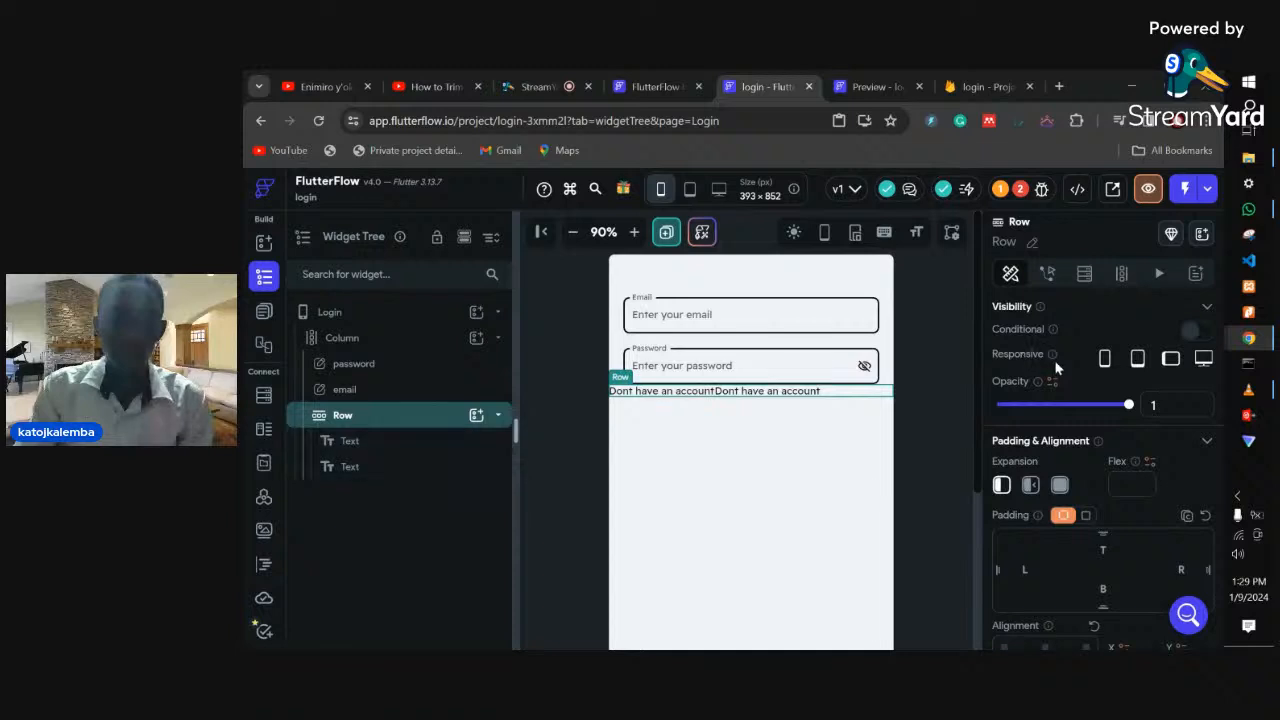
pyautogui.click(1028, 577)
pyautogui.write('20')
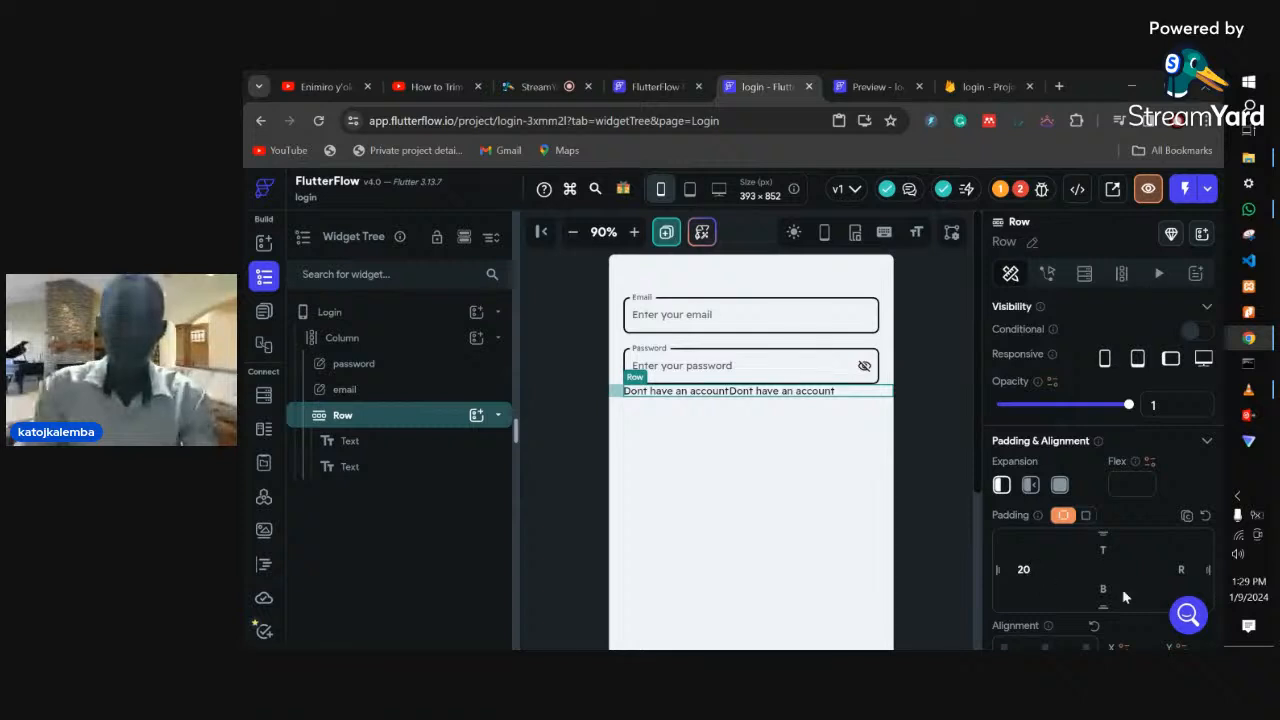
pyautogui.click(1178, 567)
pyautogui.write('20')
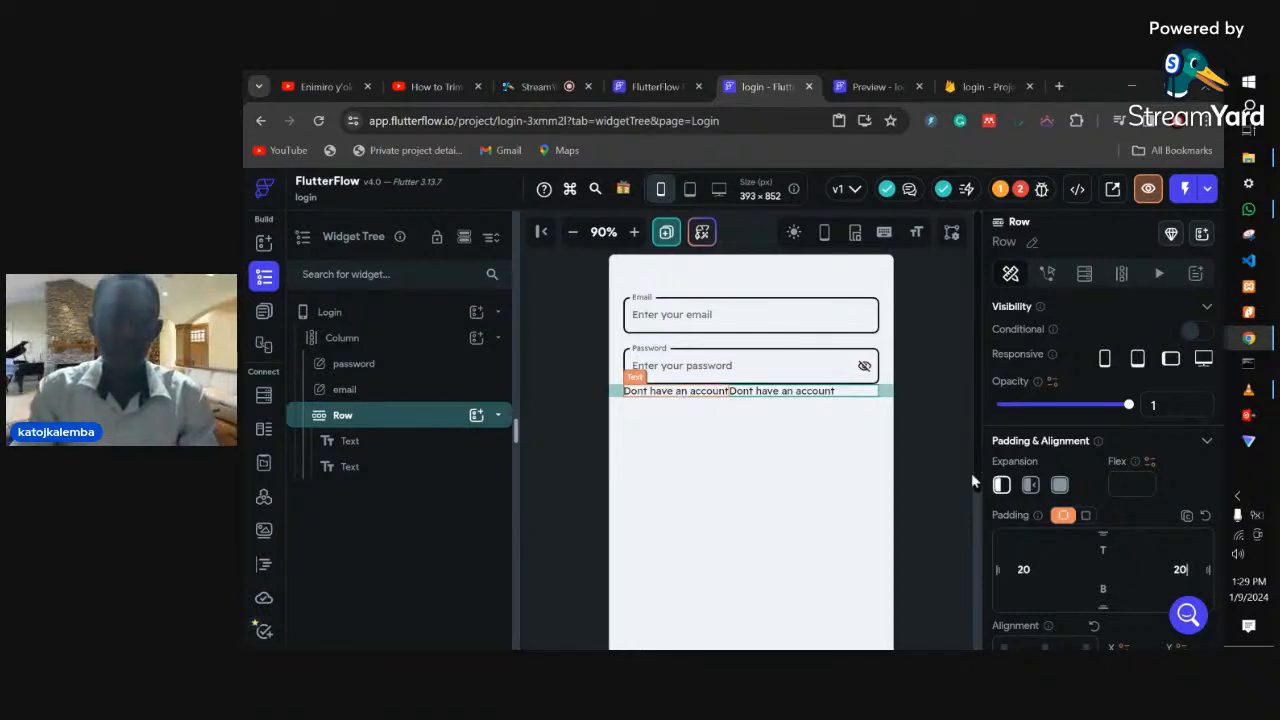
pyautogui.click(1103, 545)
pyautogui.write('20')
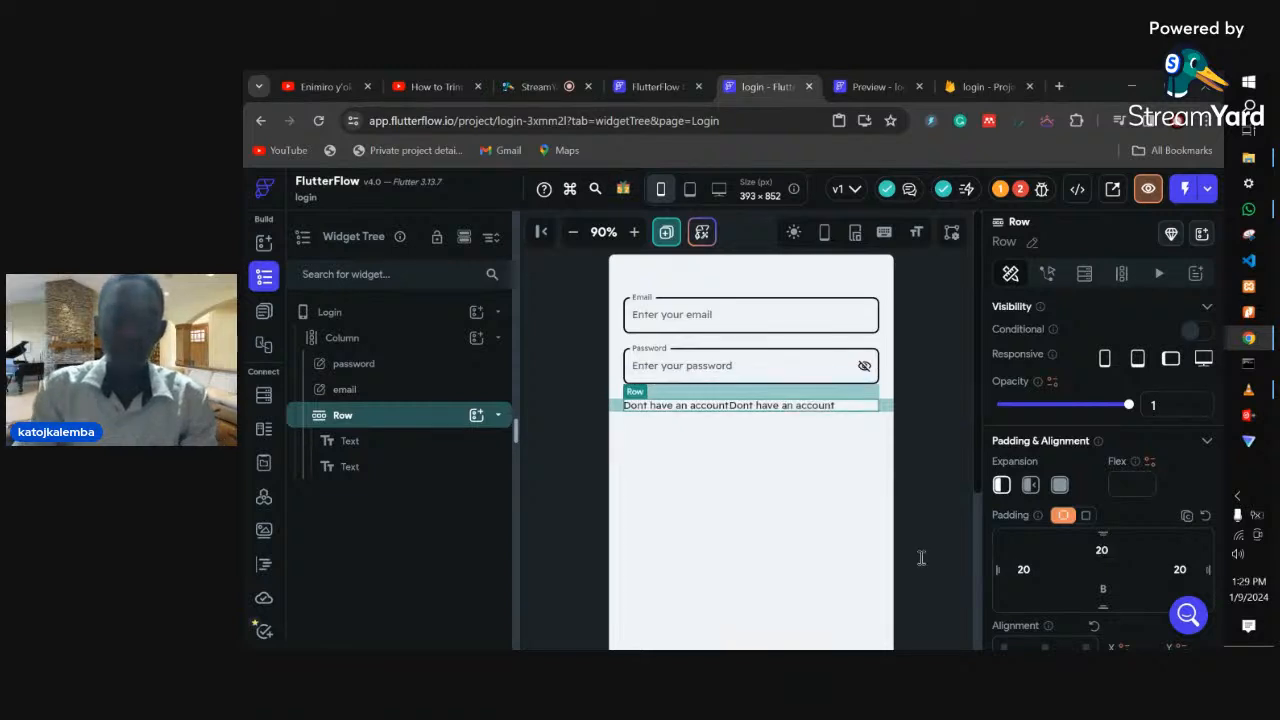
# - Select the whole wording of the second text in the Row
pyautogui.click(778, 410)
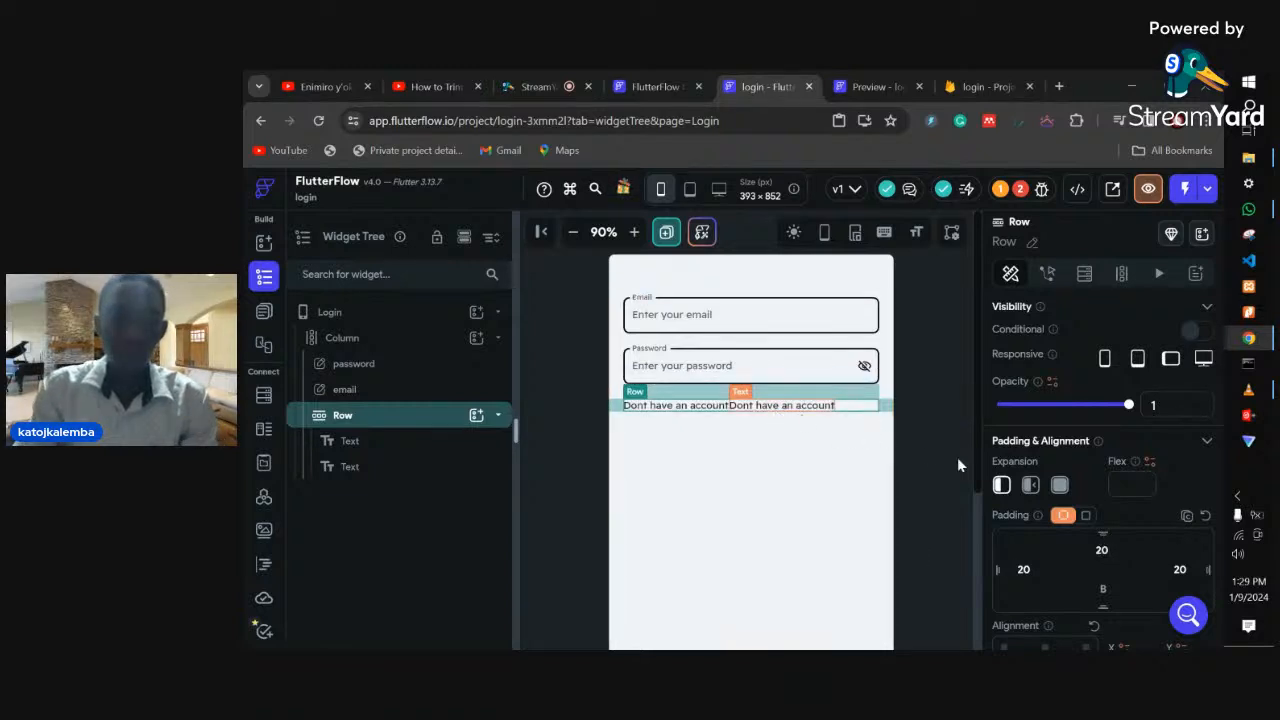
pyautogui.doubleClick(1085, 394)
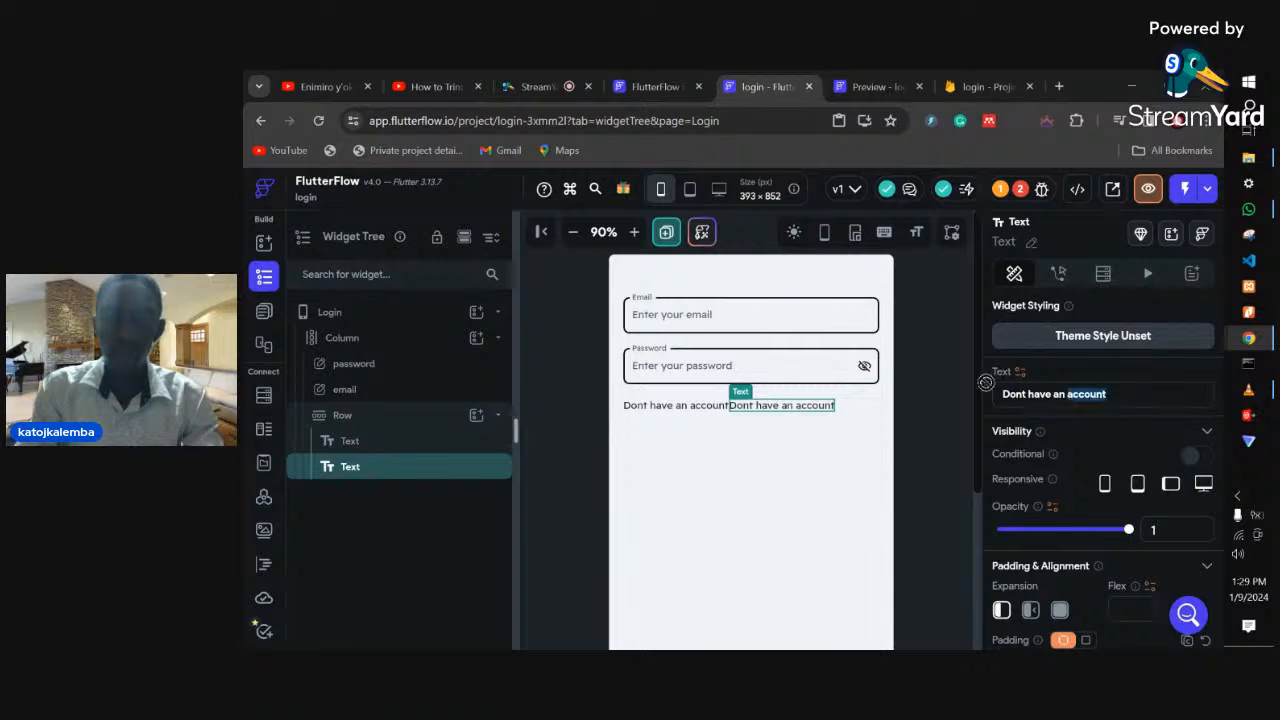
pyautogui.hotkey('ctrl', 'a')
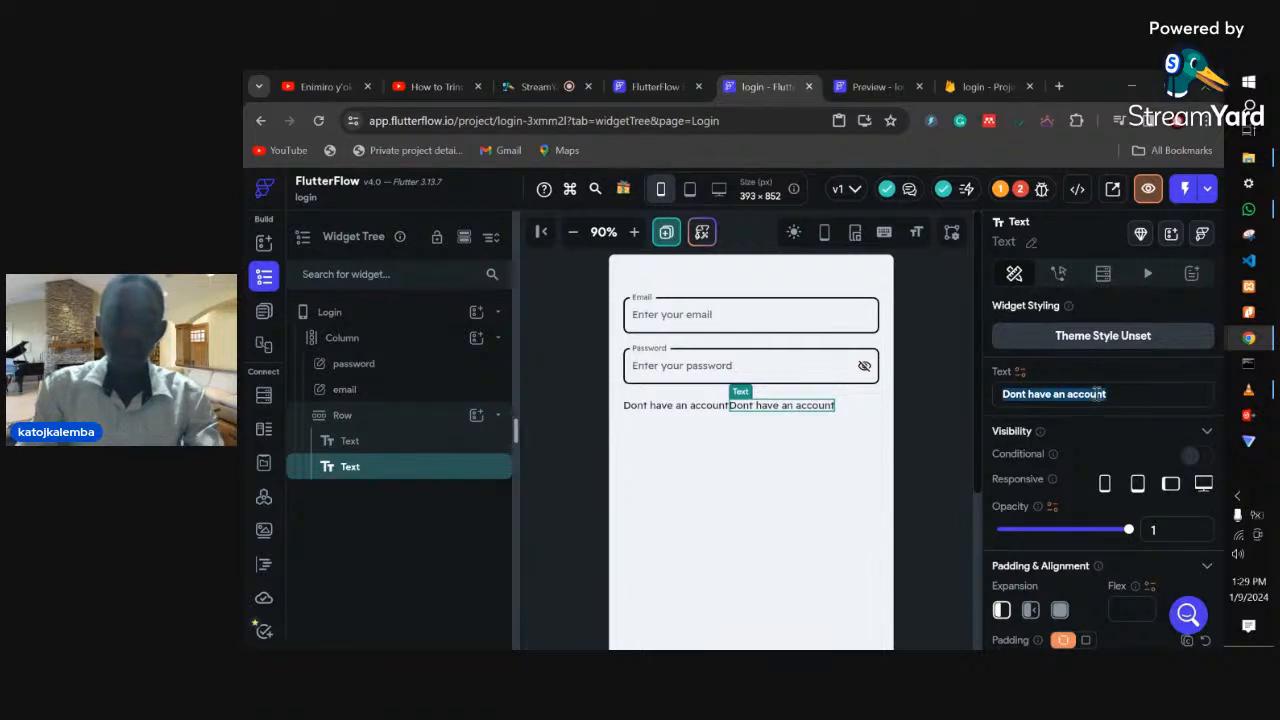
# - Change the second text to 'Create Account' with left padding 10
pyautogui.write('Sign')
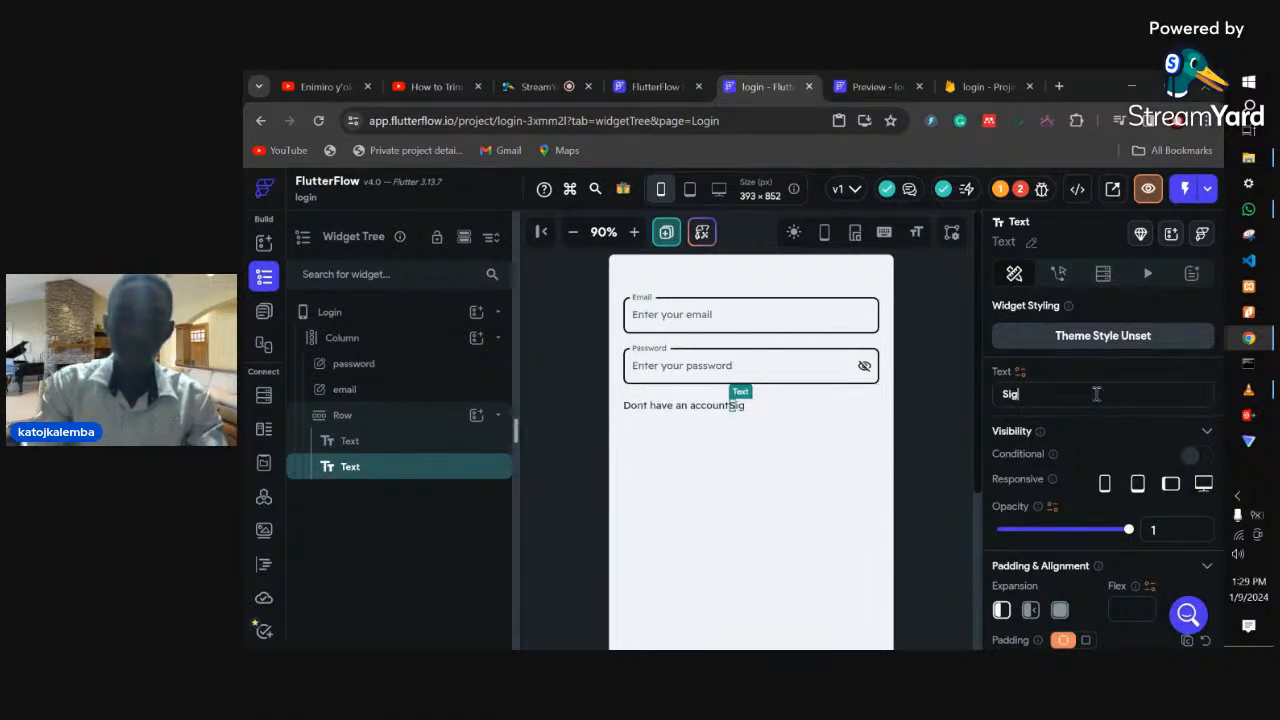
pyautogui.press('BackSpace')
pyautogui.press('BackSpace')
pyautogui.press('BackSpace')
pyautogui.press('BackSpace')
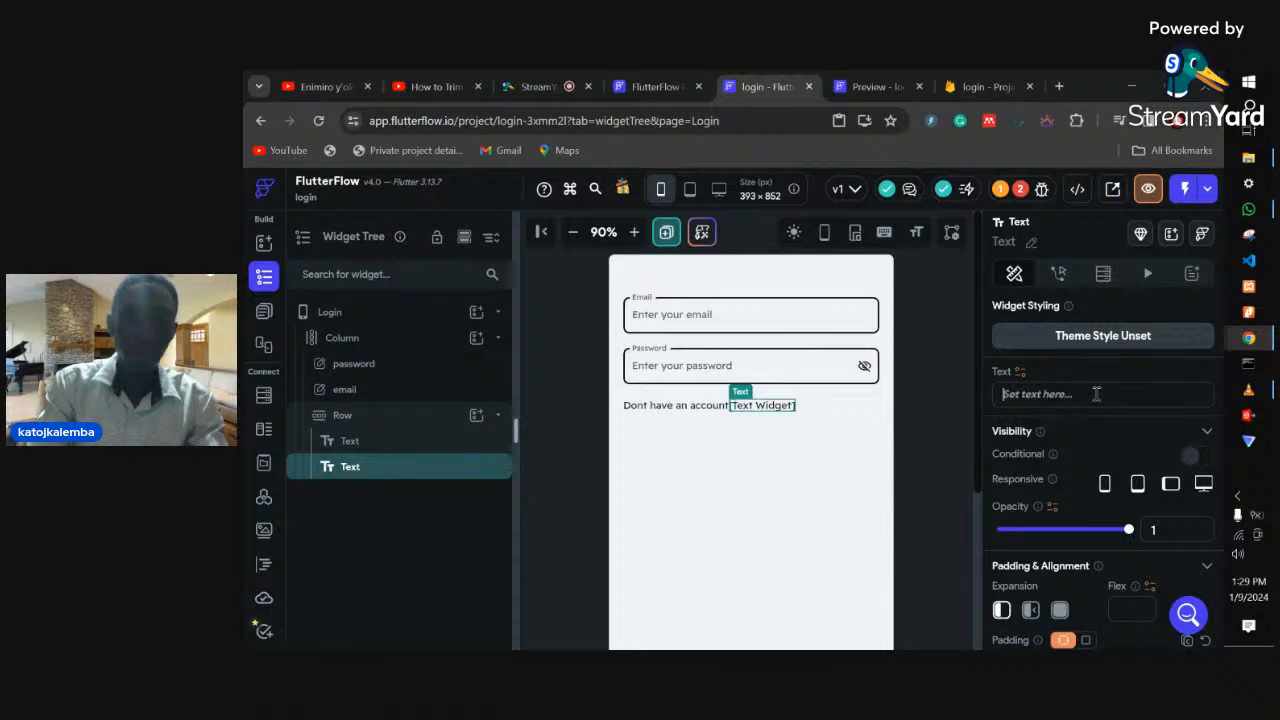
pyautogui.write('Crea')
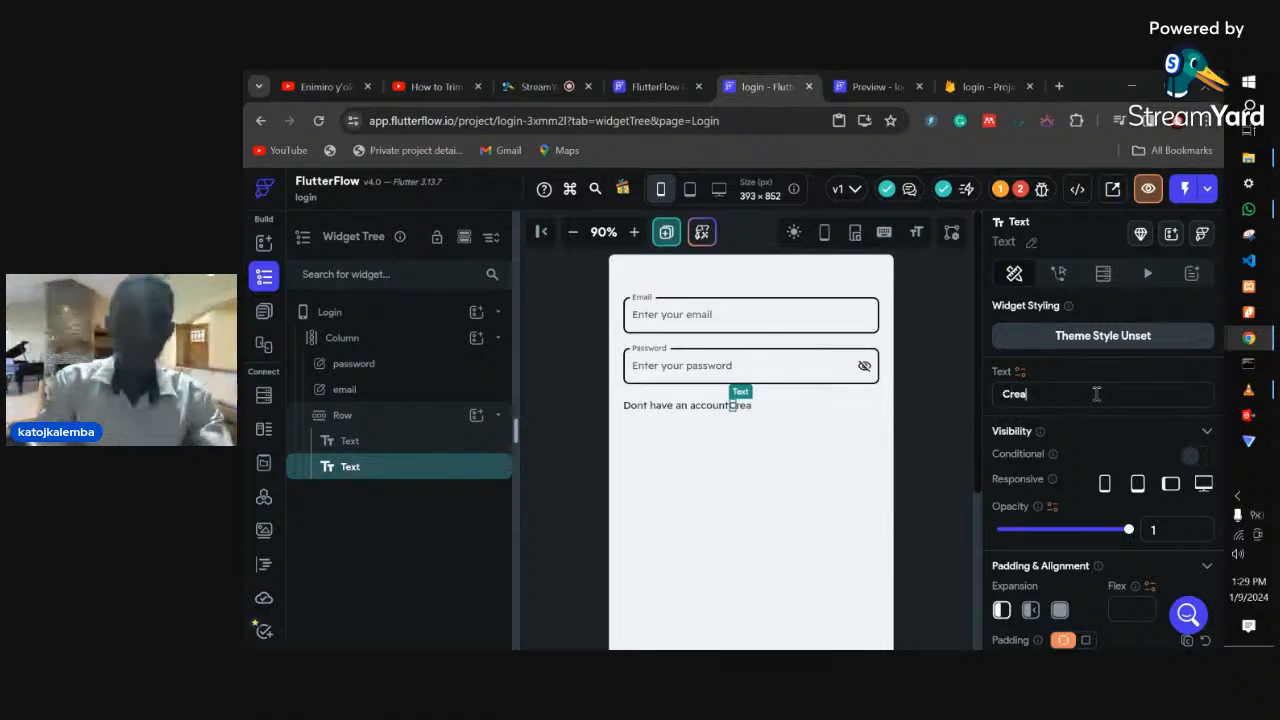
pyautogui.write('te Account')
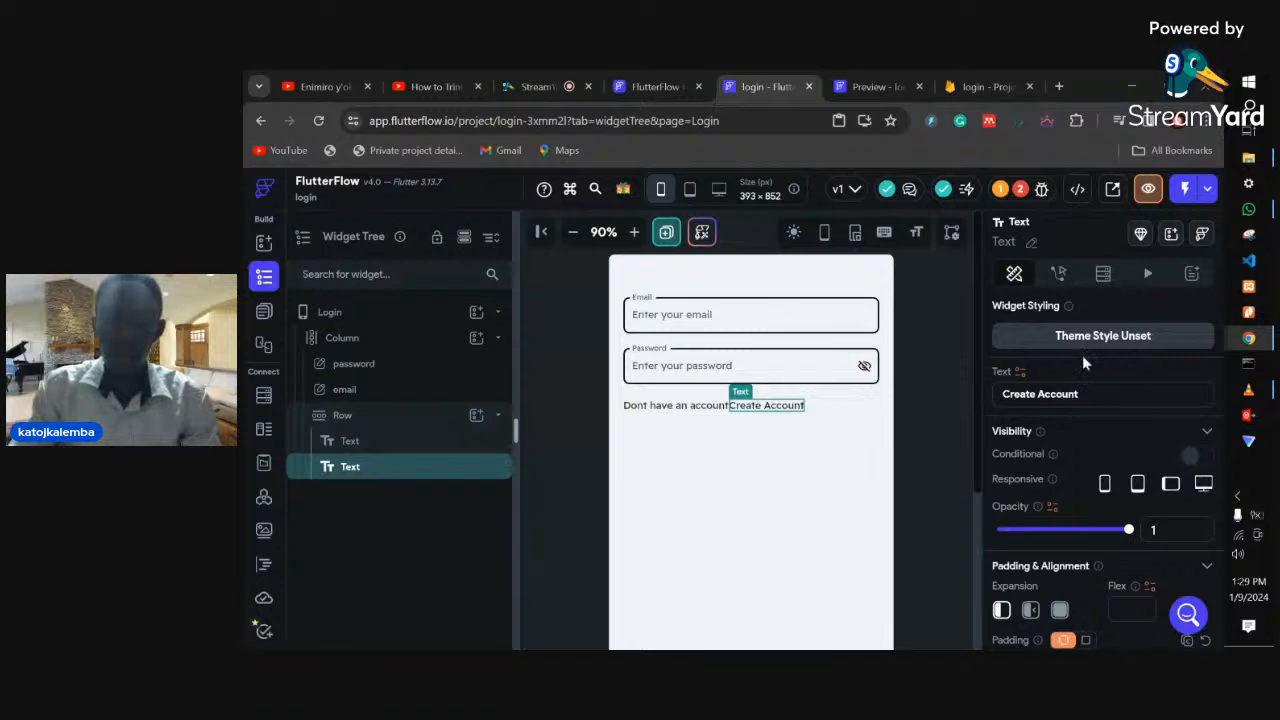
pyautogui.scroll(-2, 1085, 475)
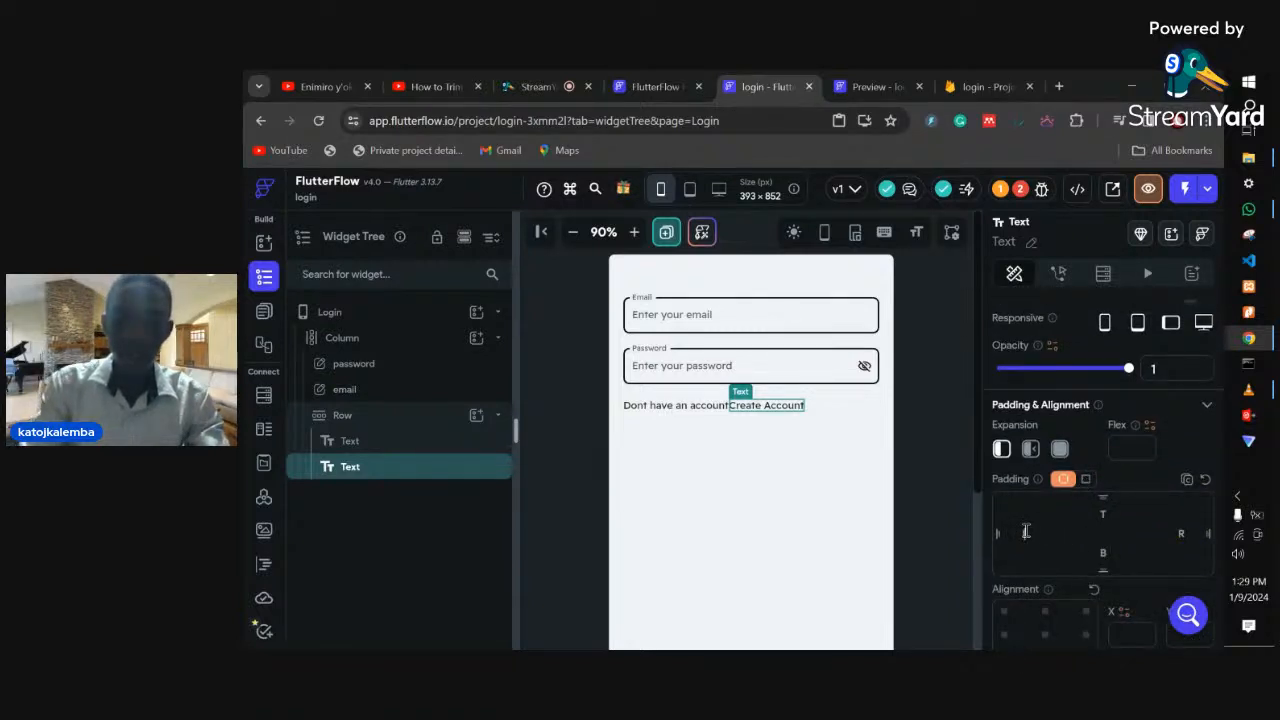
pyautogui.write('10')
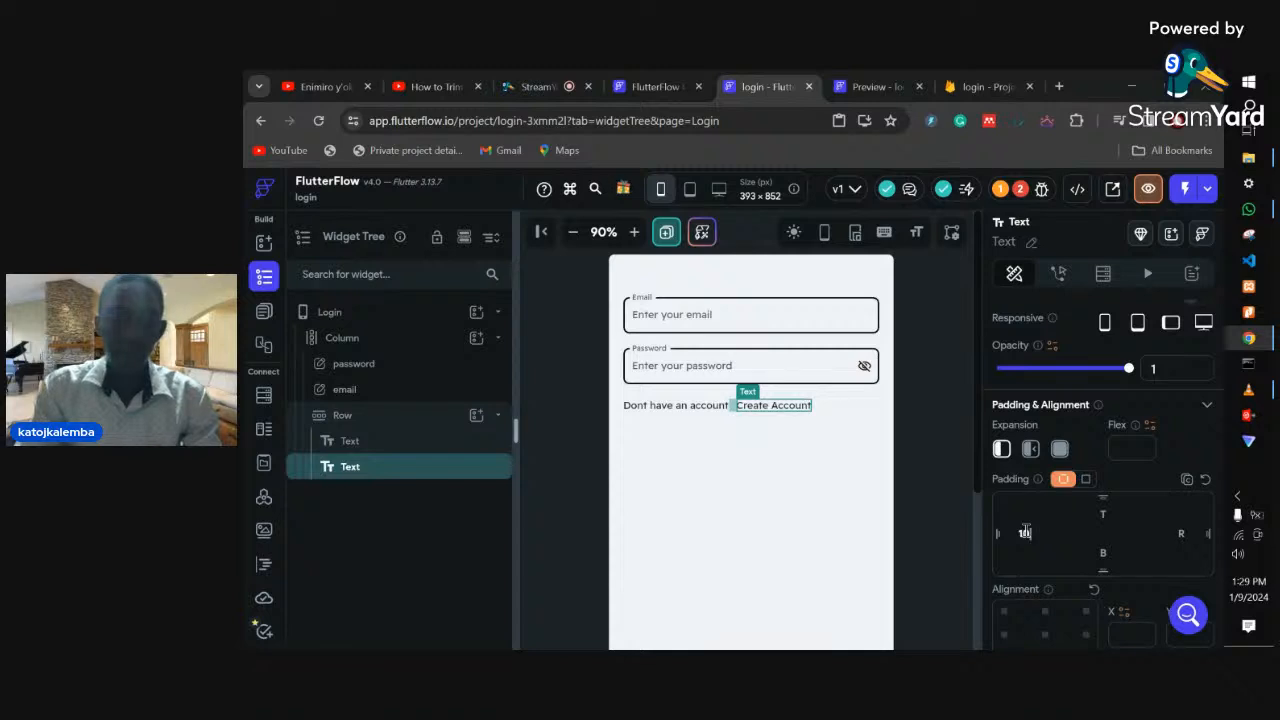
# - Make 'Create Account' 700 Bold with font size 18
pyautogui.scroll(-5, 1025, 532)
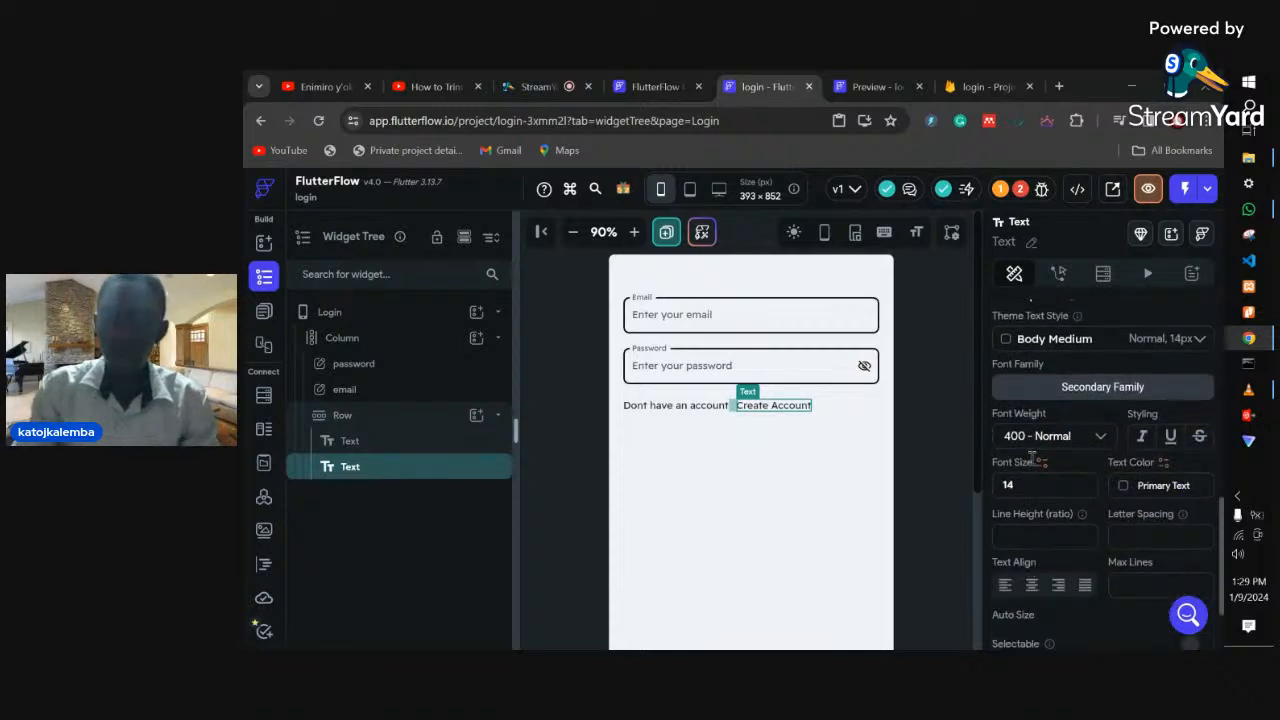
pyautogui.click(1035, 438)
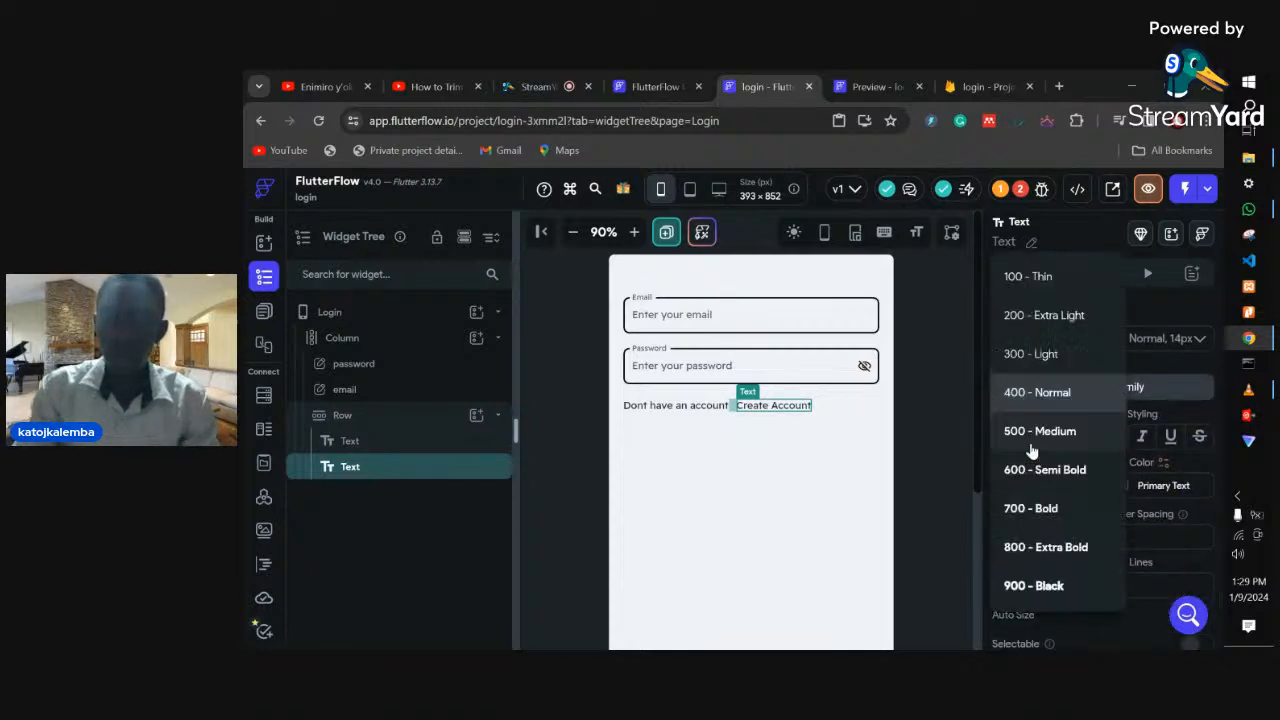
pyautogui.click(1034, 510)
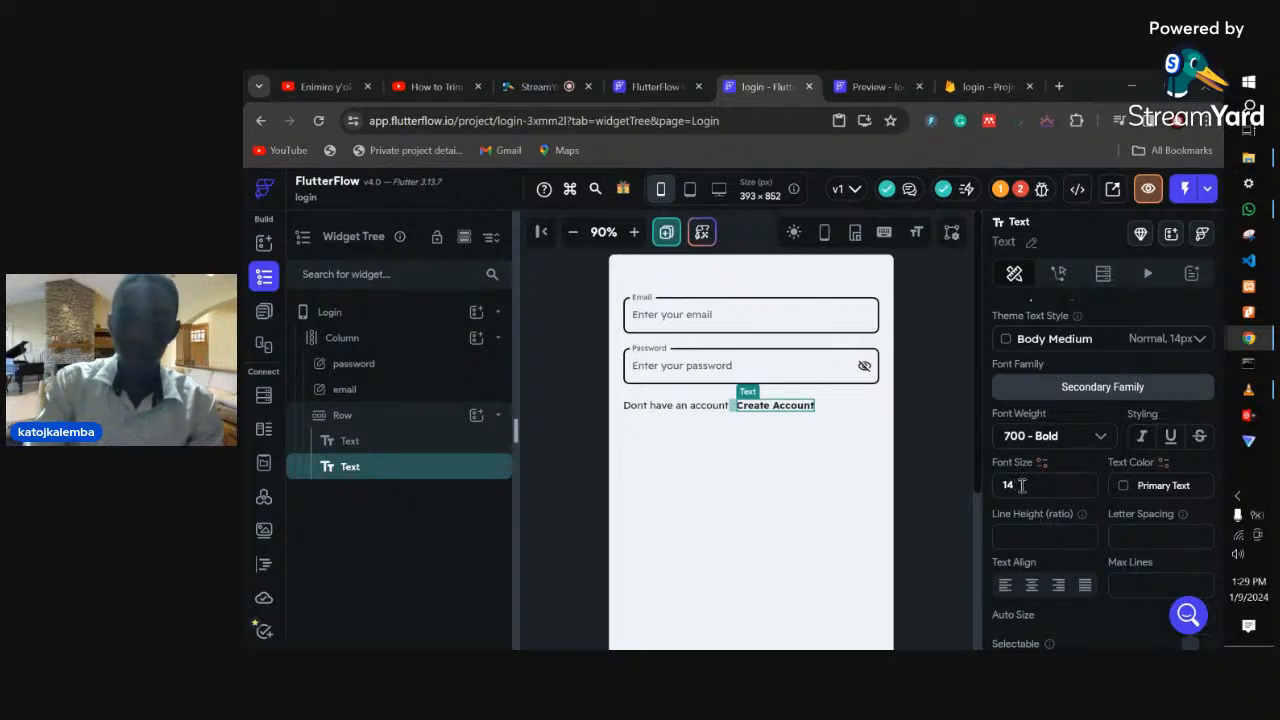
pyautogui.click(1021, 485)
pyautogui.press('BackSpace')
pyautogui.write('8')
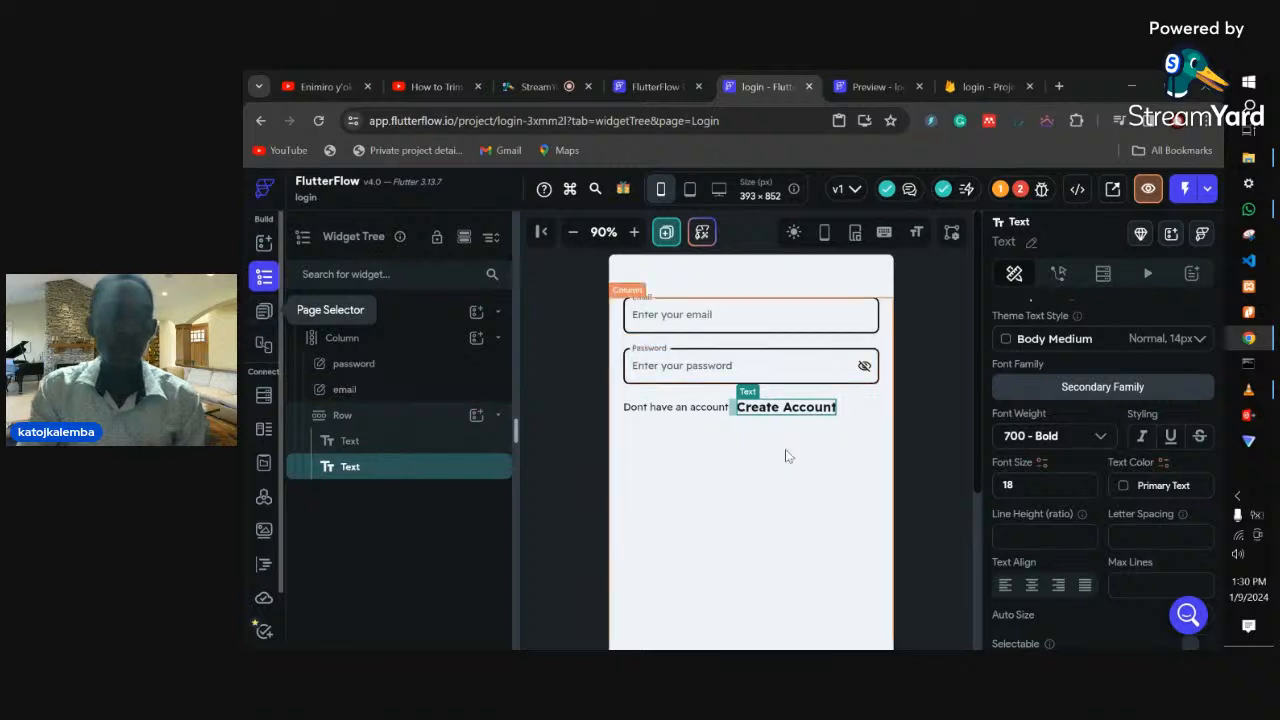
pyautogui.click(266, 316)
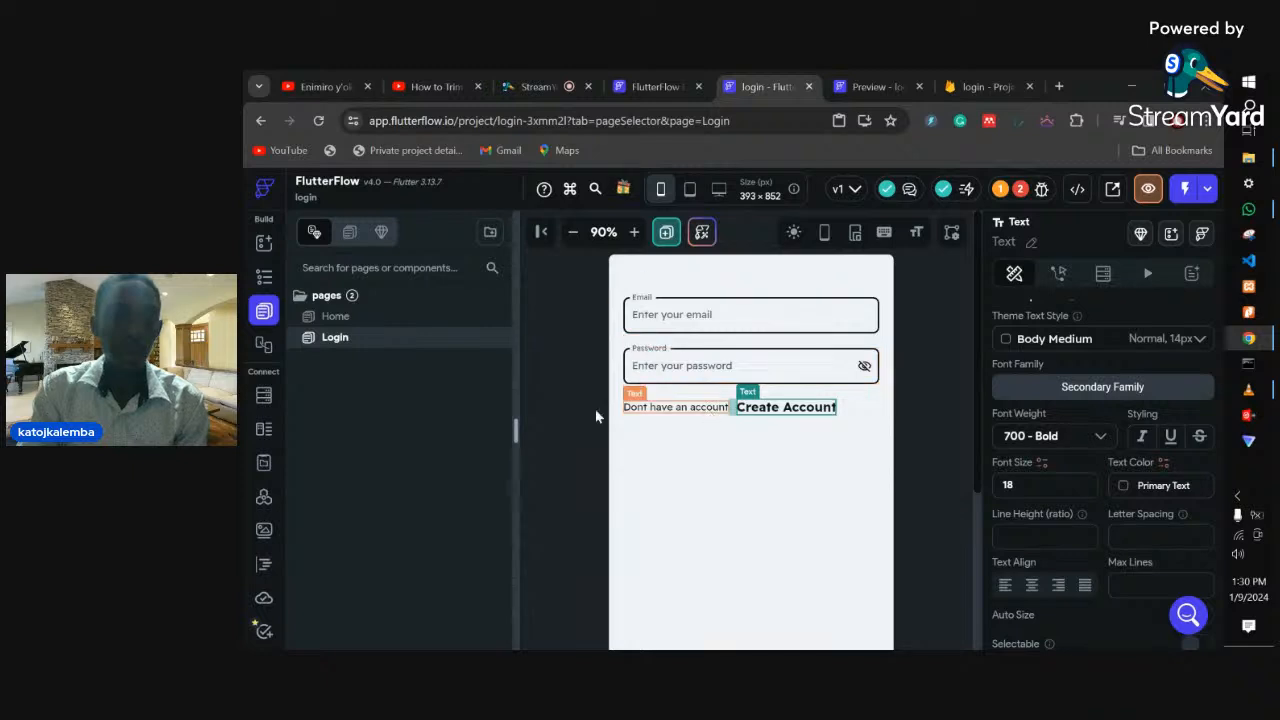
# - Duplicate the Login page, creating LoginCopy
pyautogui.rightClick(352, 342)
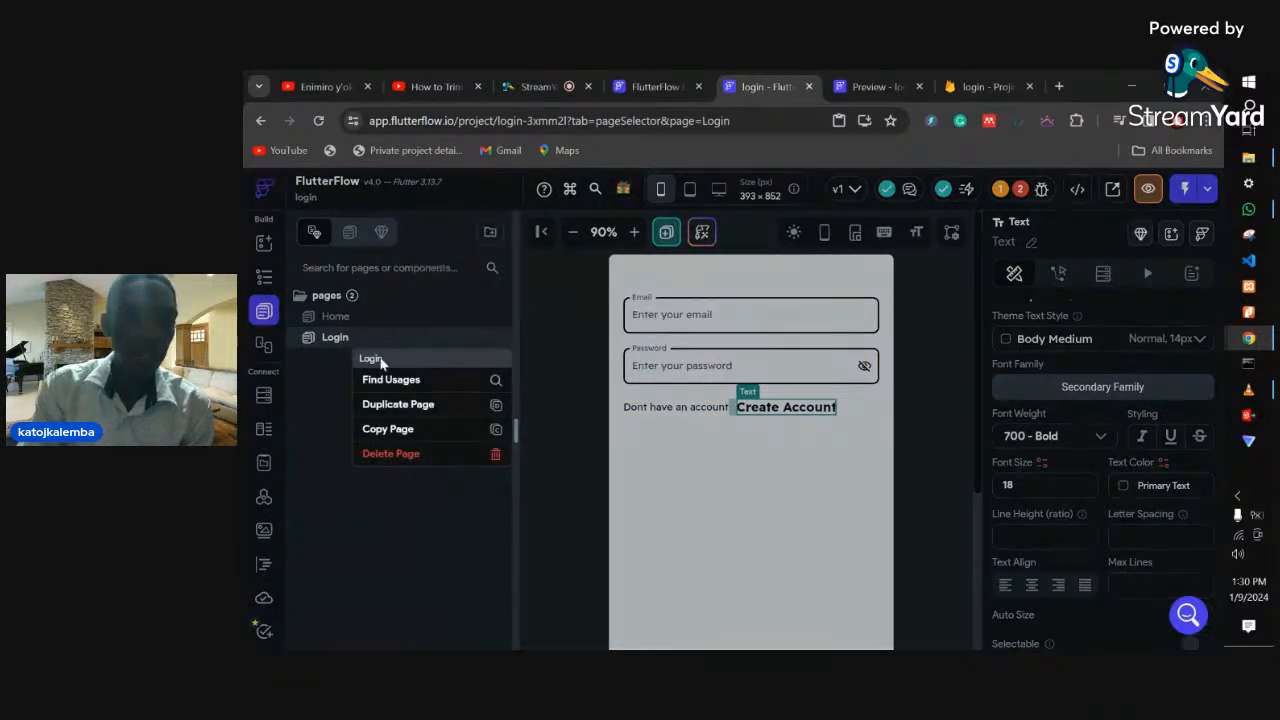
pyautogui.click(405, 407)
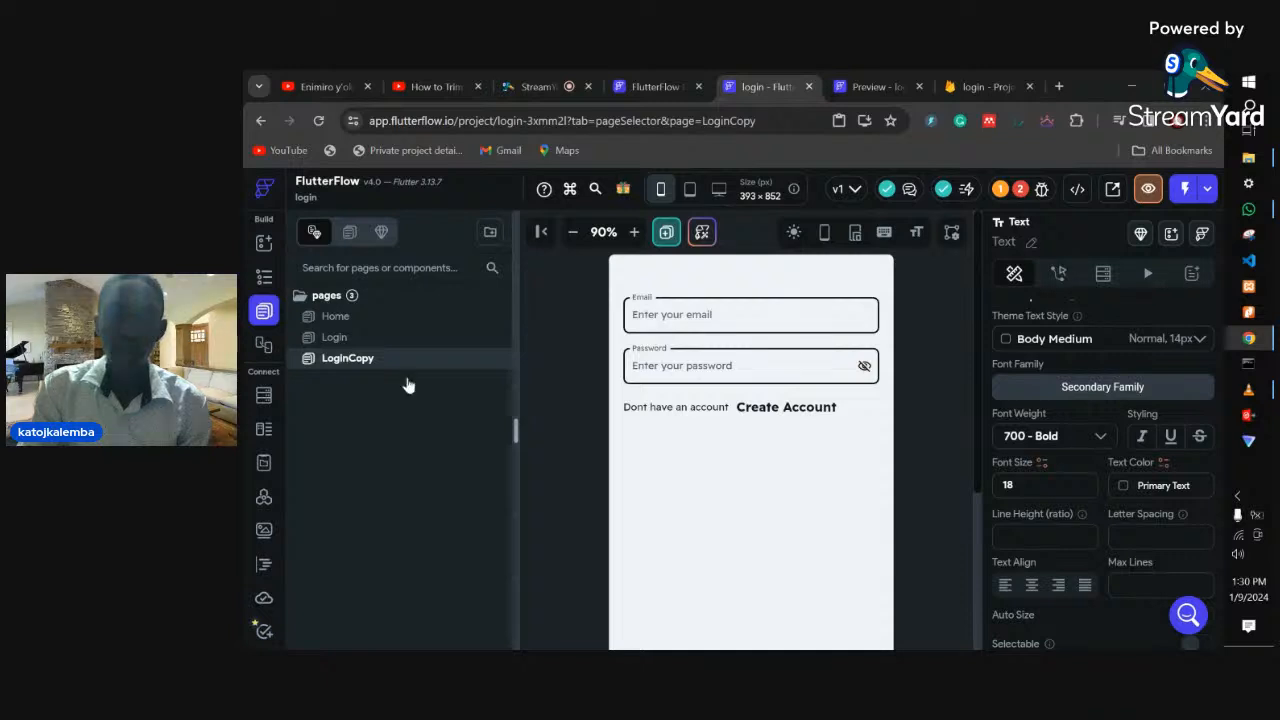
pyautogui.scroll(10, 1076, 488)
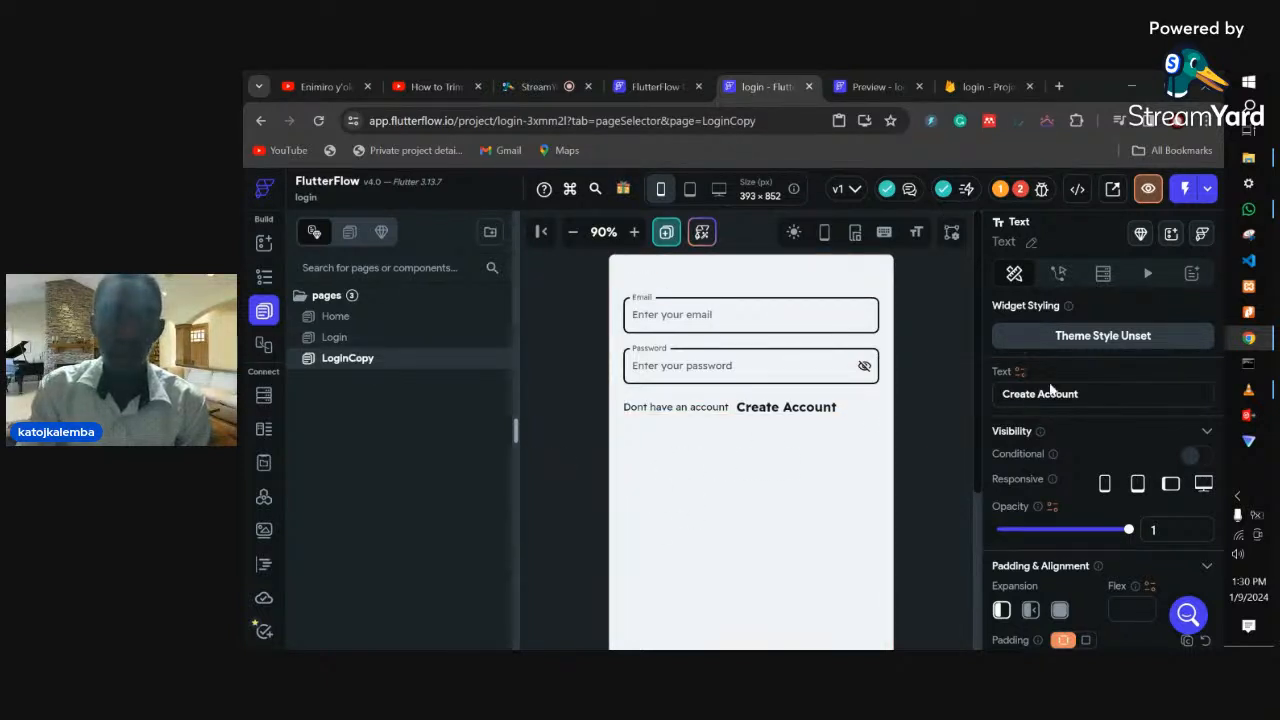
pyautogui.scroll(-2, 1061, 420)
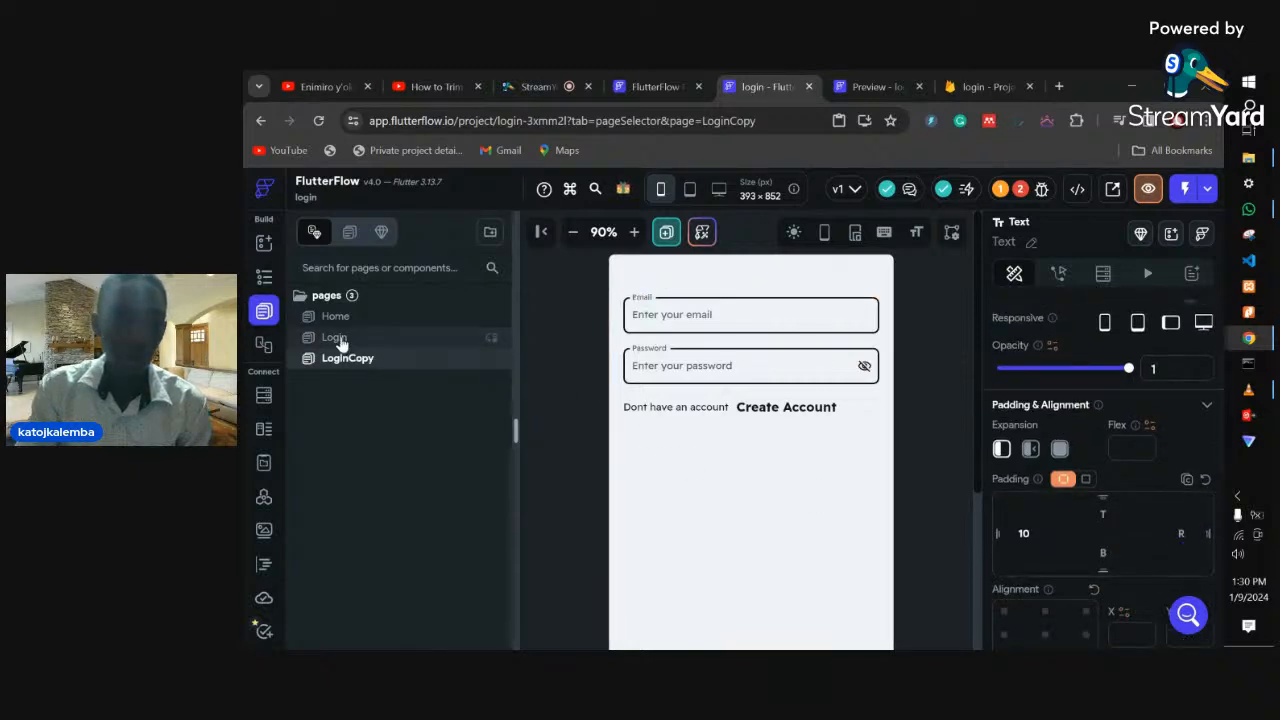
pyautogui.scroll(2, 1071, 400)
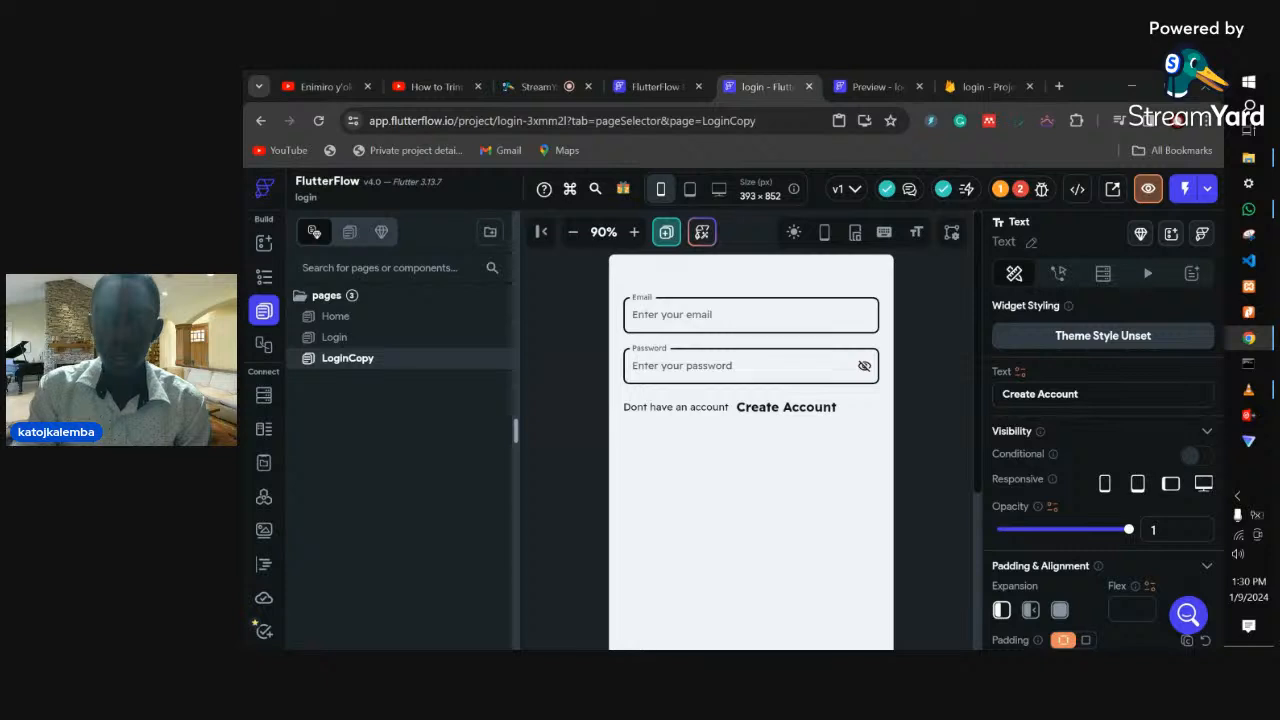
# - Rename the LoginCopy page to 'Register'
pyautogui.click(338, 340)
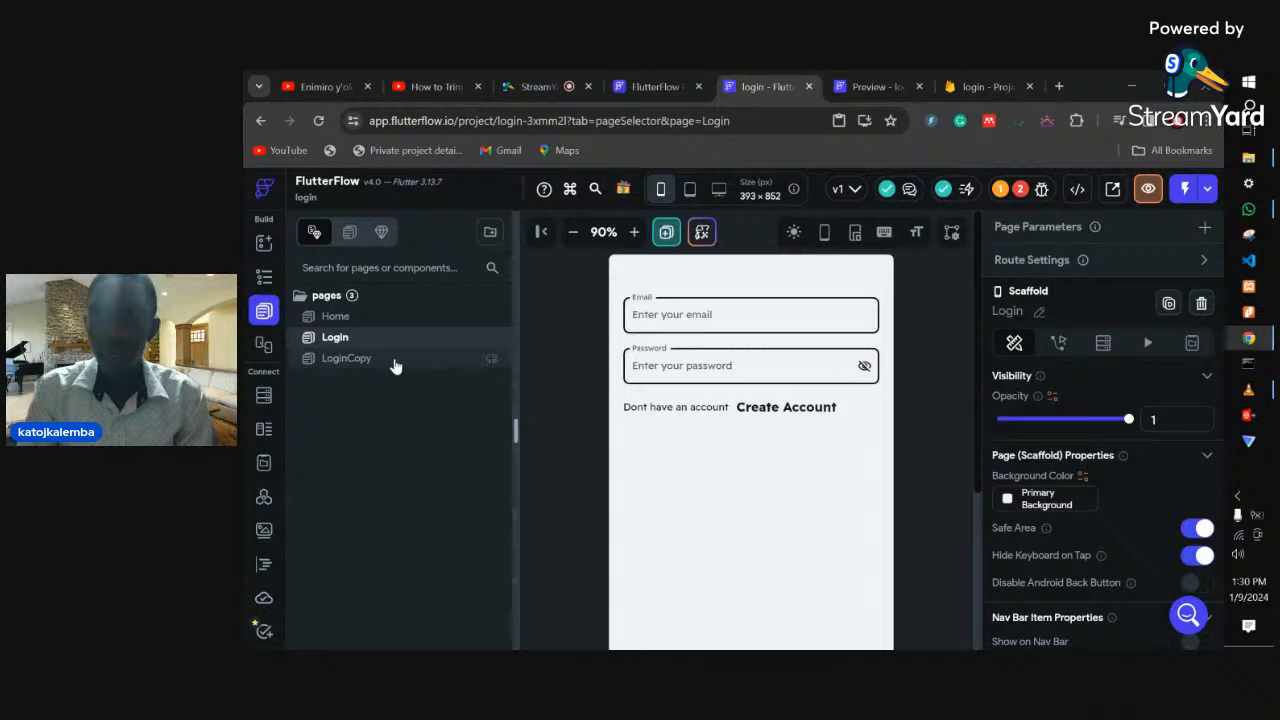
pyautogui.click(340, 362)
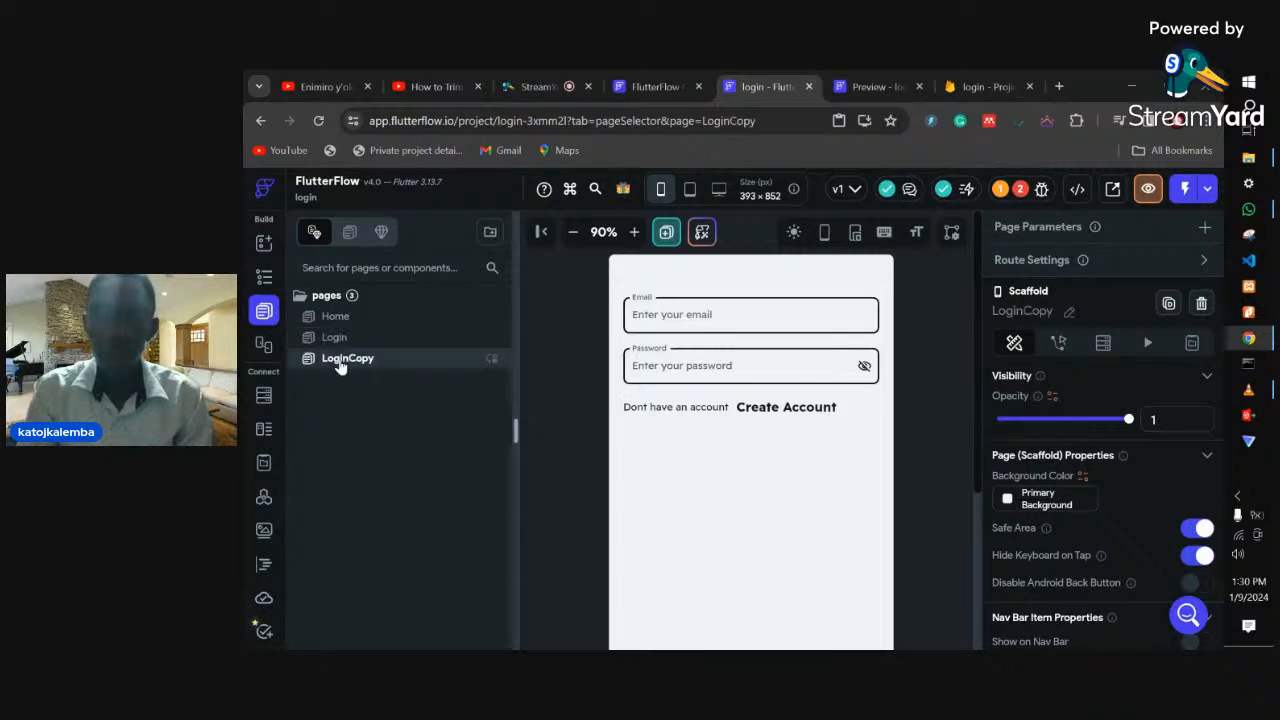
pyautogui.click(1067, 312)
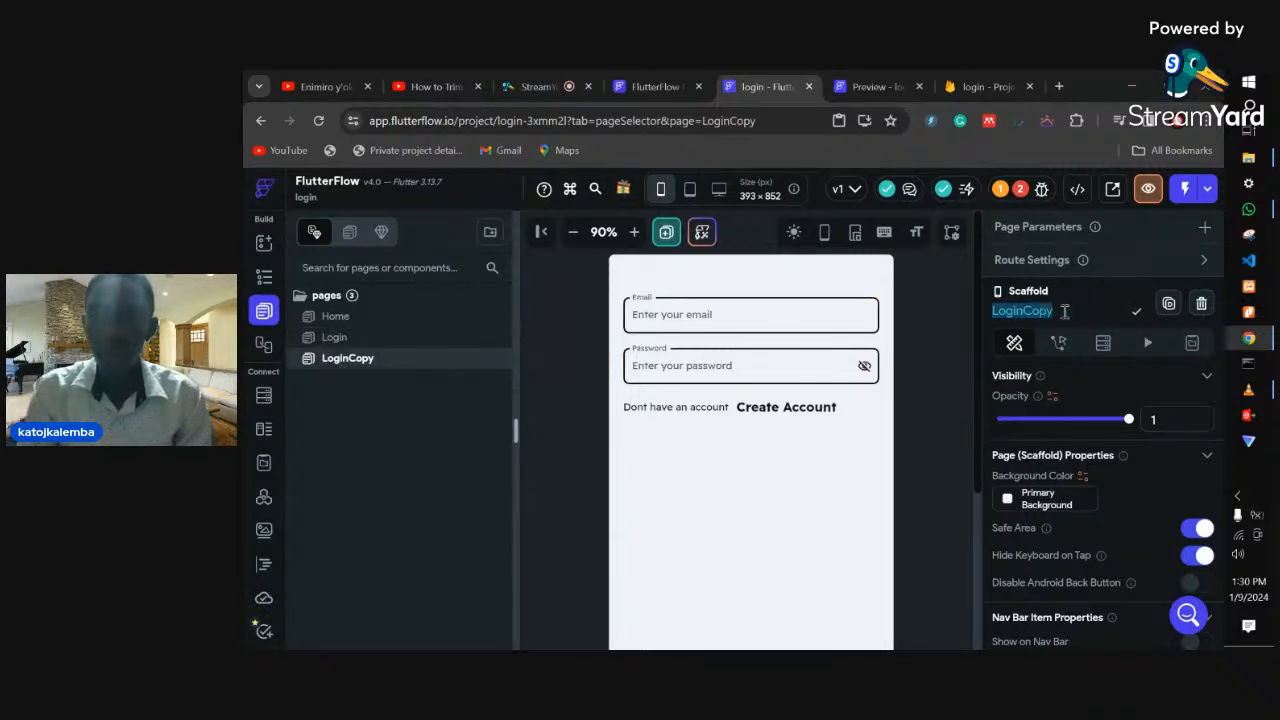
pyautogui.press('BackSpace')
pyautogui.write('Re')
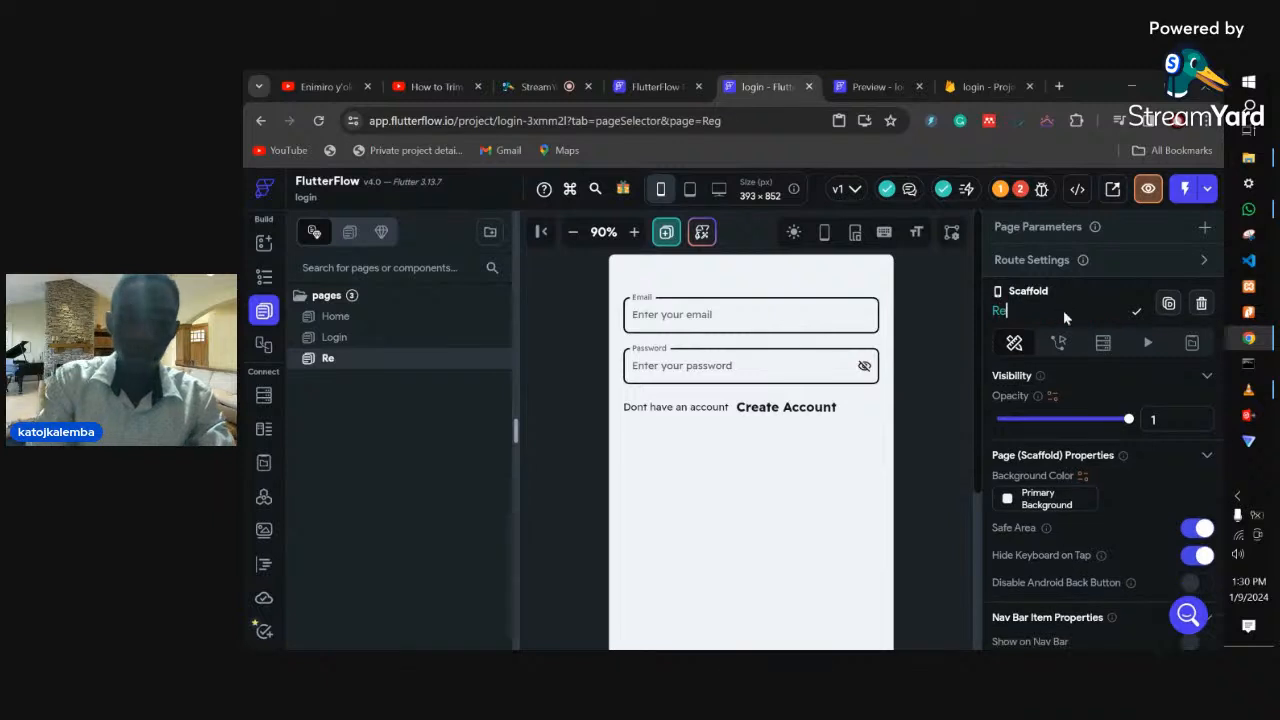
pyautogui.write('gister')
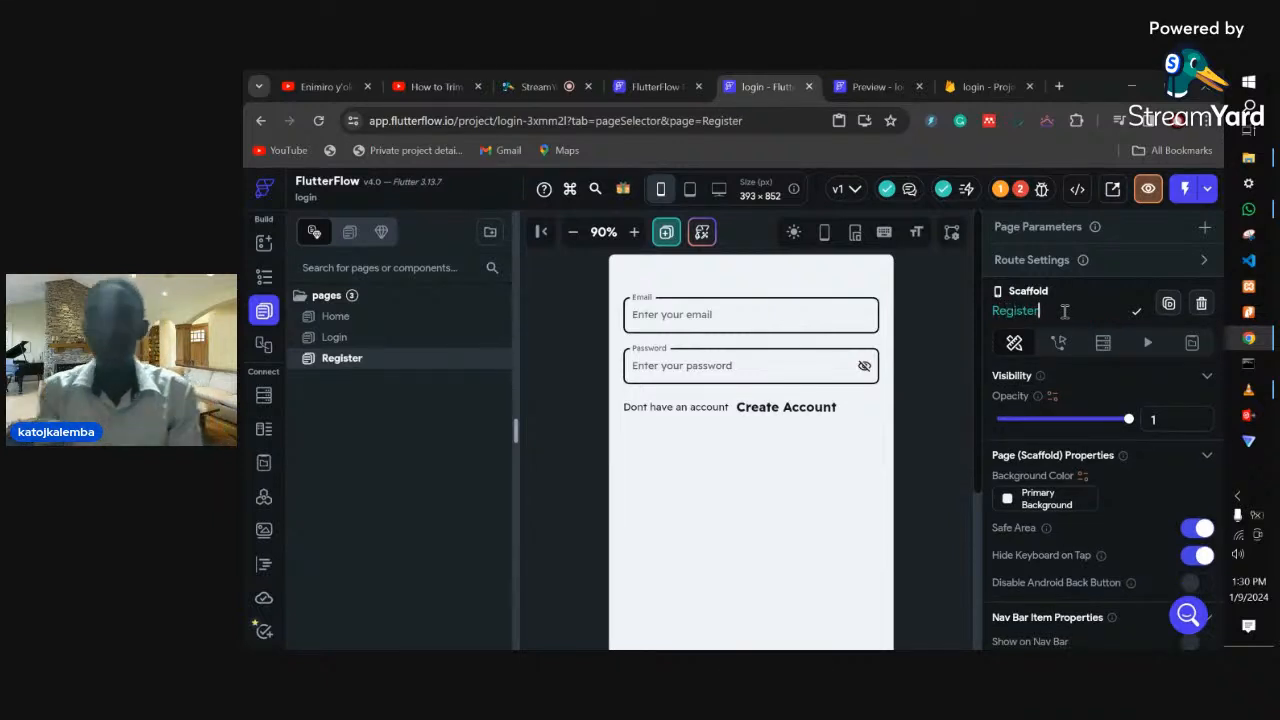
pyautogui.press('Return')
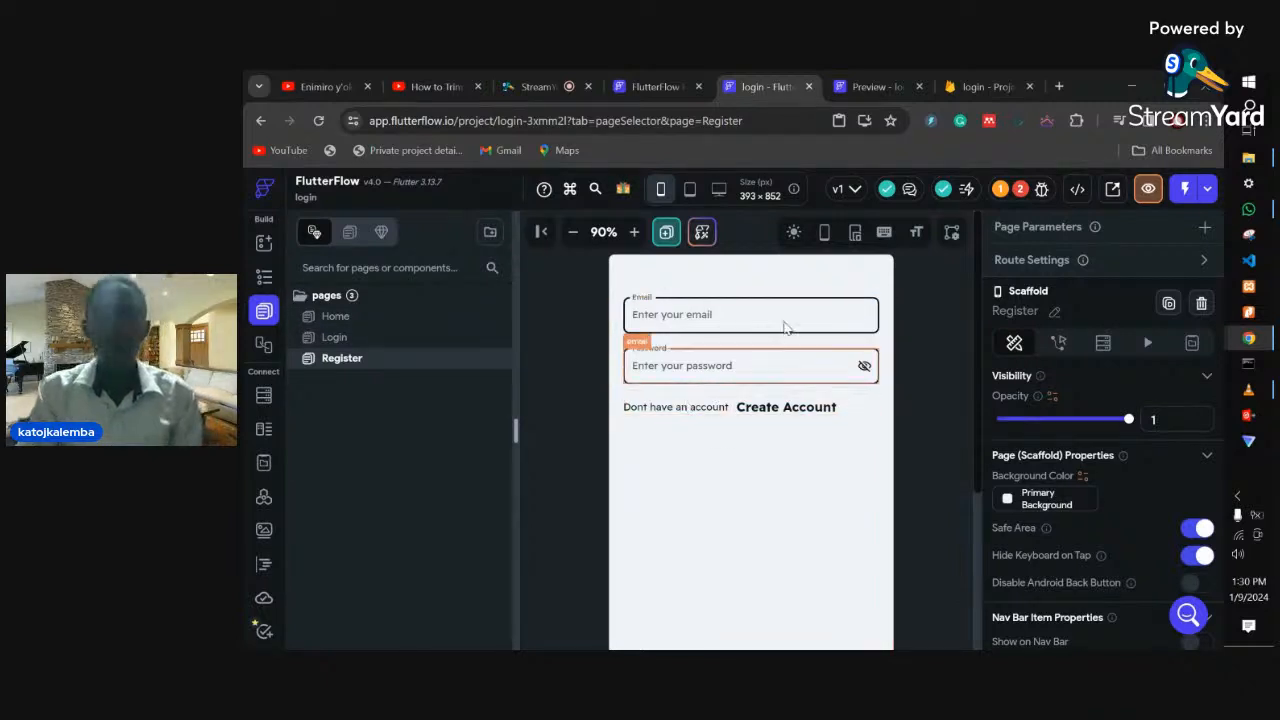
# - Change the Register row texts to 'Already have an account' and 'Login'
pyautogui.click(706, 414)
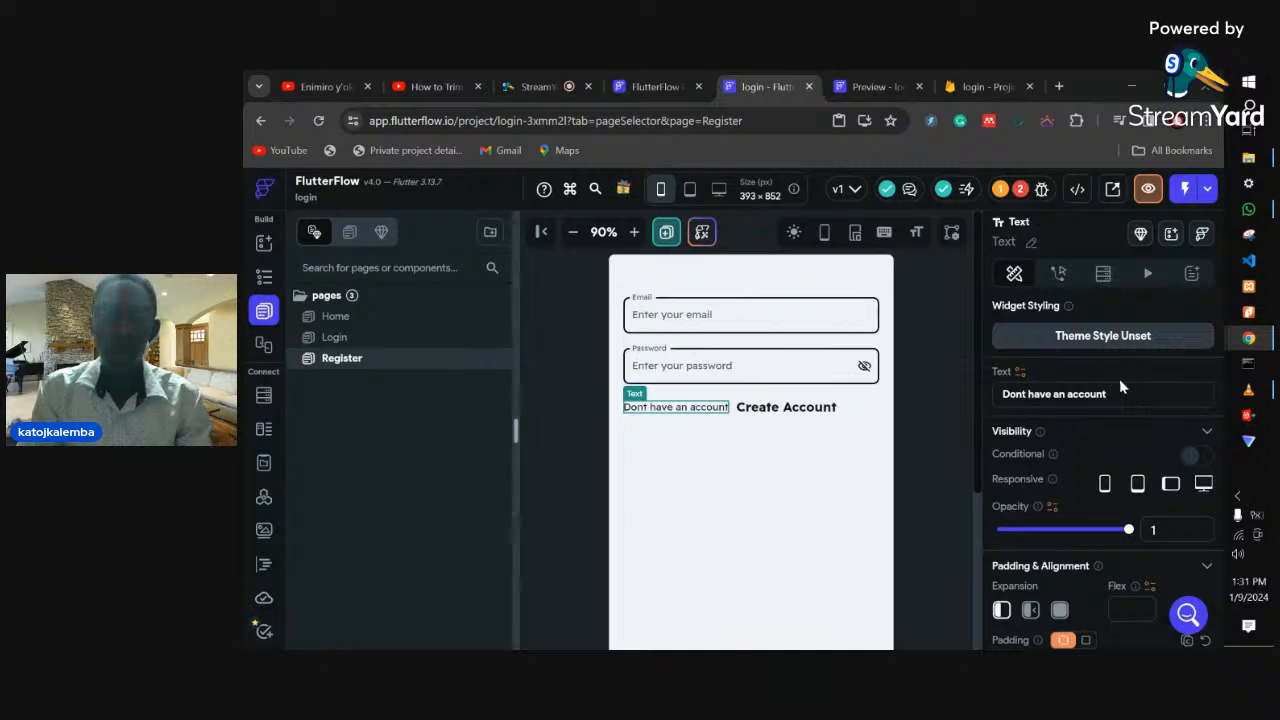
pyautogui.doubleClick(1012, 394)
pyautogui.write('Already')
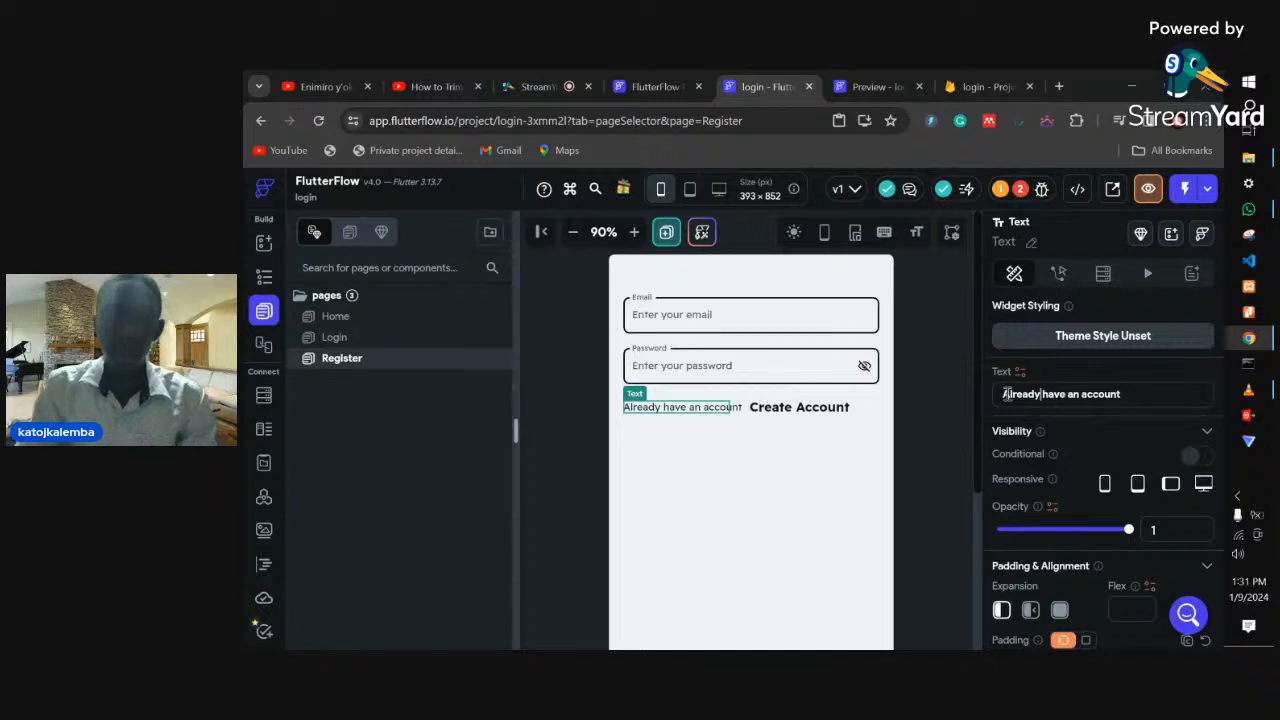
pyautogui.click(786, 410)
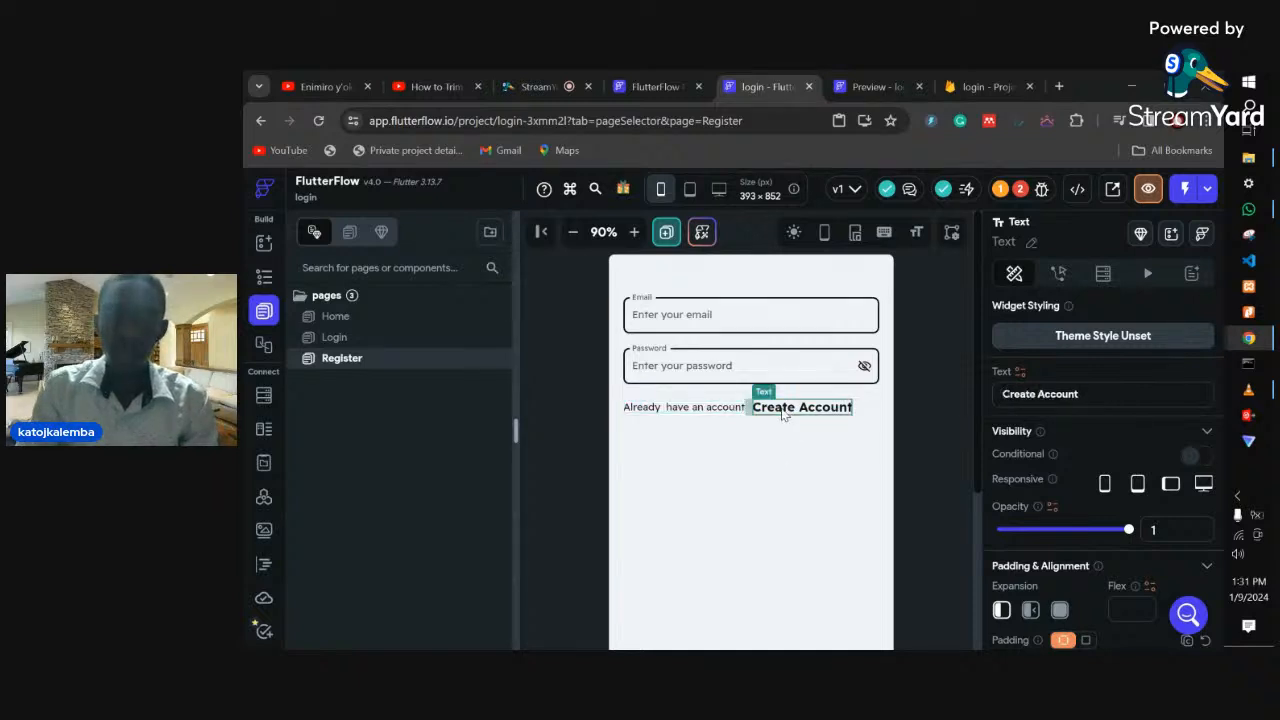
pyautogui.moveTo(1094, 398); pyautogui.dragTo(995, 398)
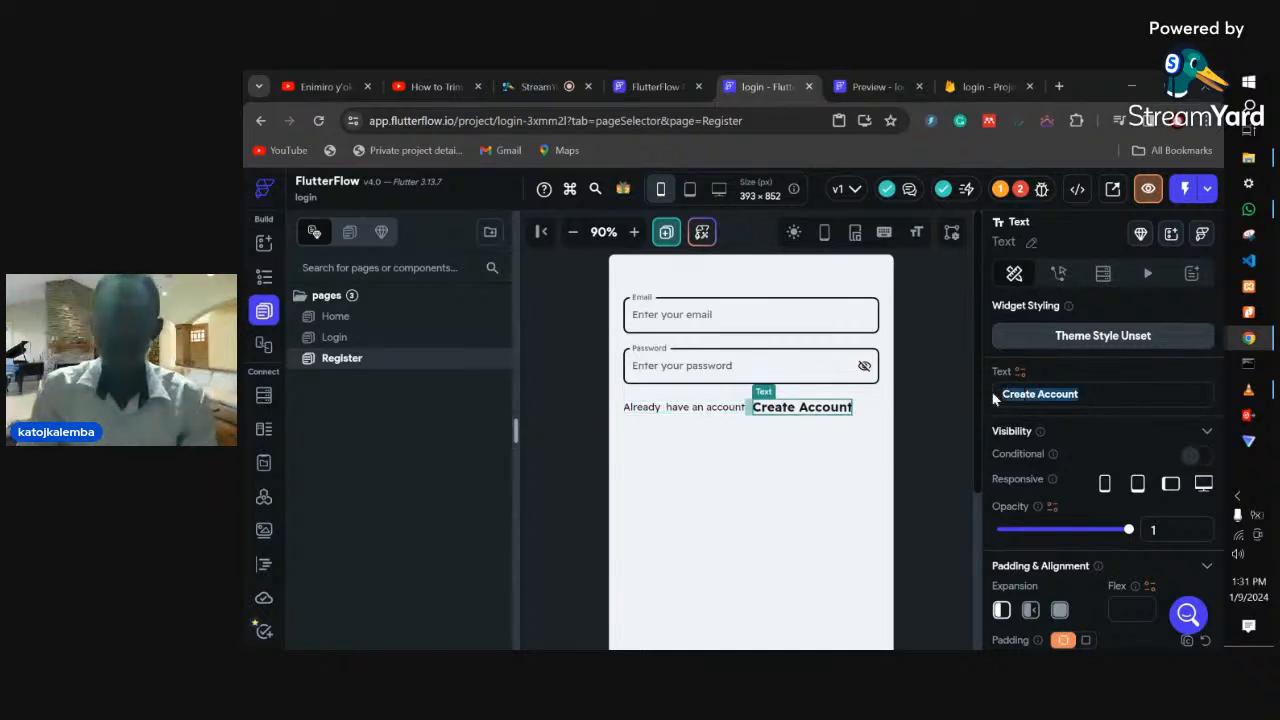
pyautogui.write('Login')
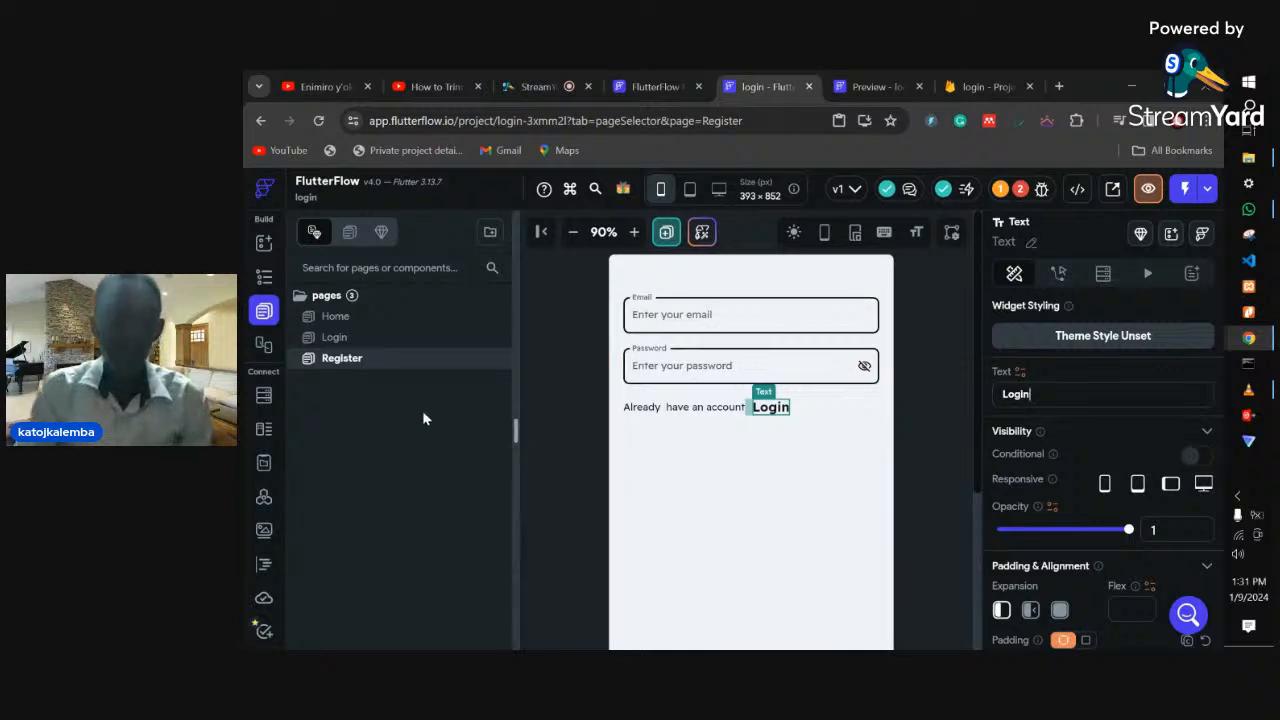
# - Fix the missing entry page issue: Entry Page Login, Logged In Page Home
pyautogui.click(1018, 196)
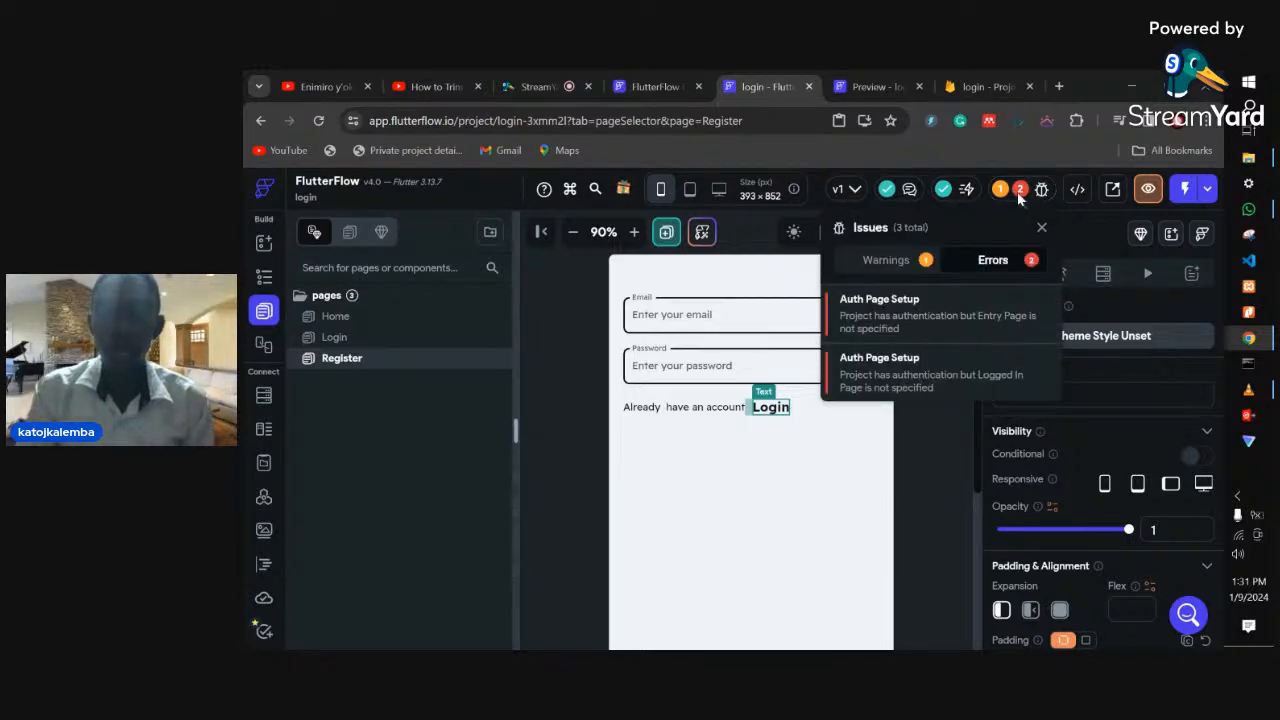
pyautogui.click(901, 316)
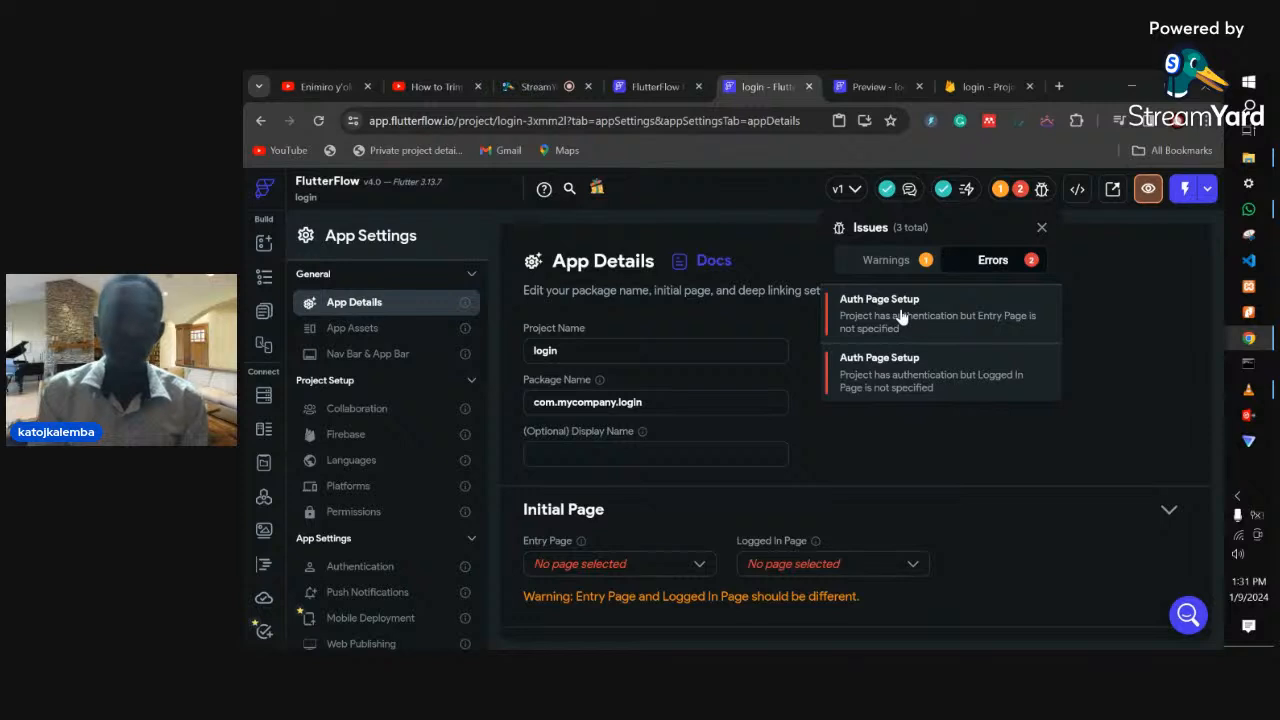
pyautogui.click(618, 573)
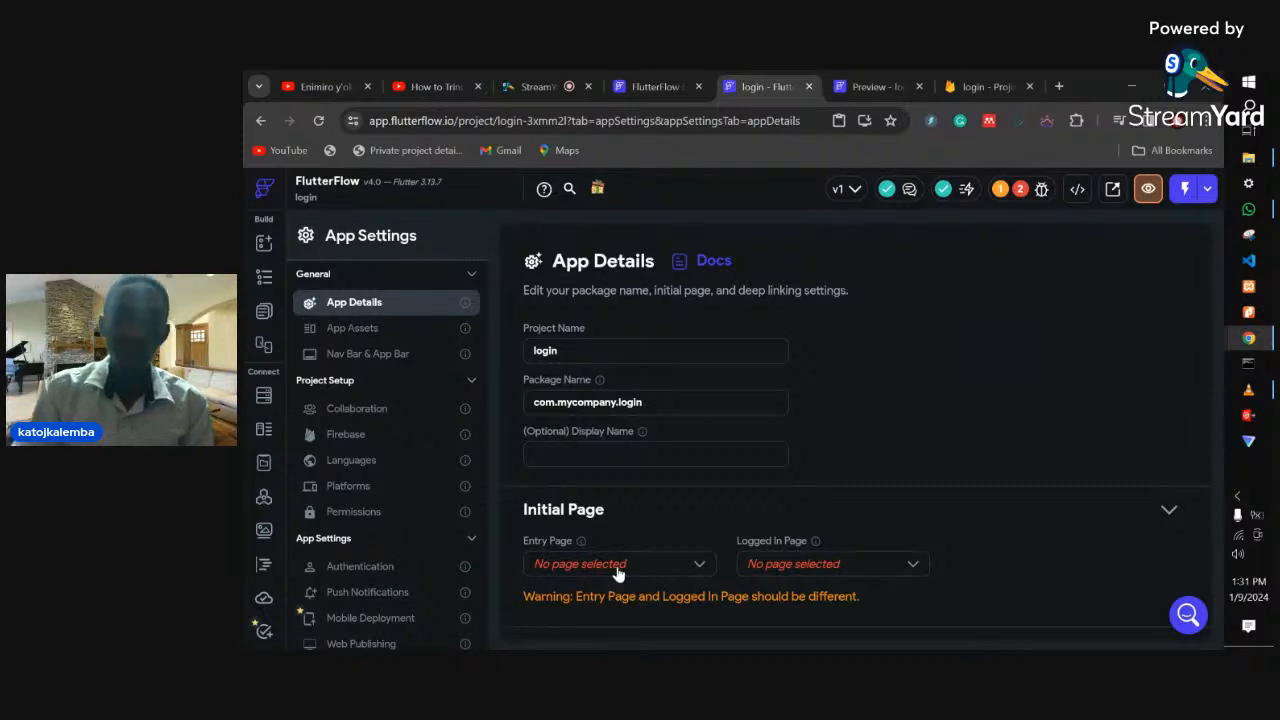
pyautogui.click(618, 566)
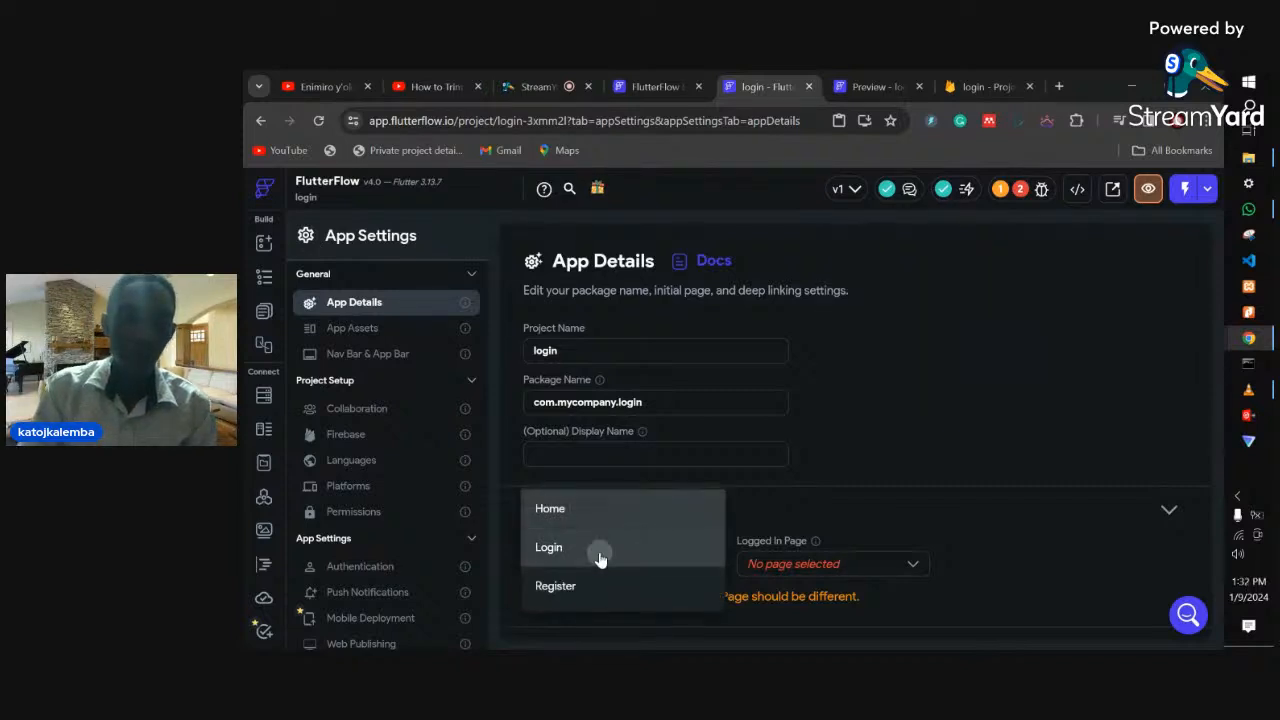
pyautogui.click(598, 558)
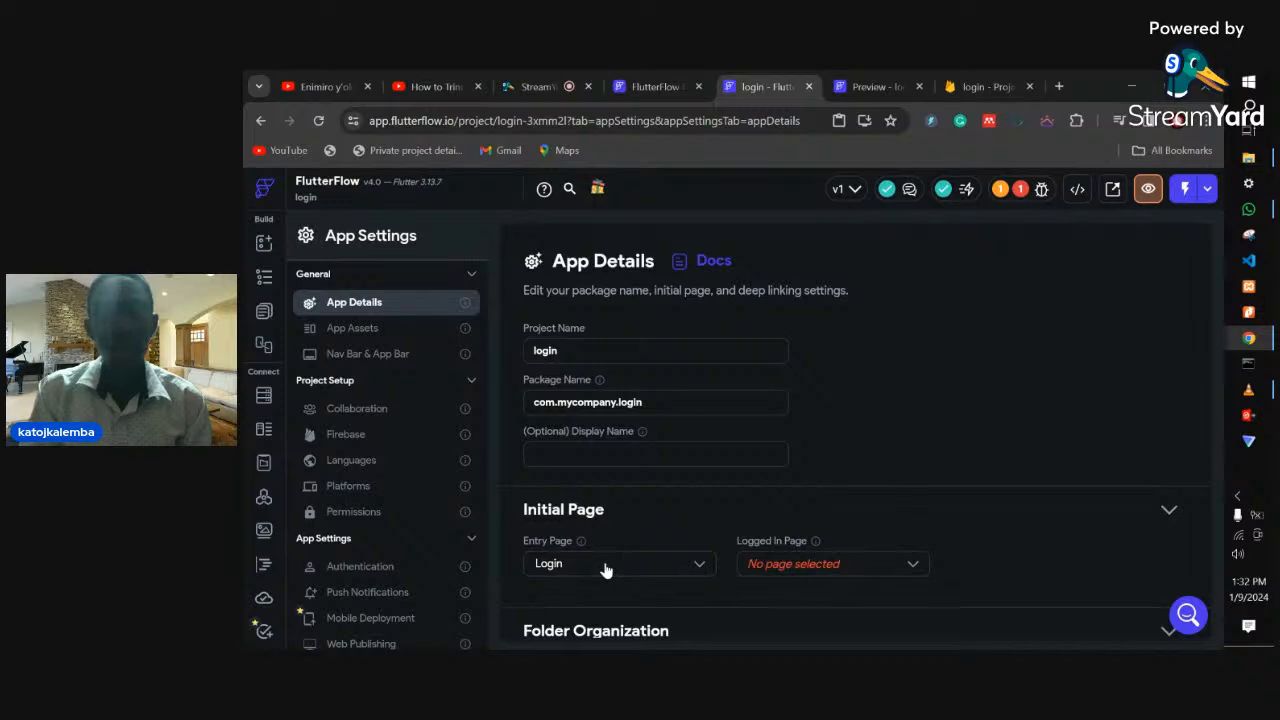
pyautogui.click(772, 563)
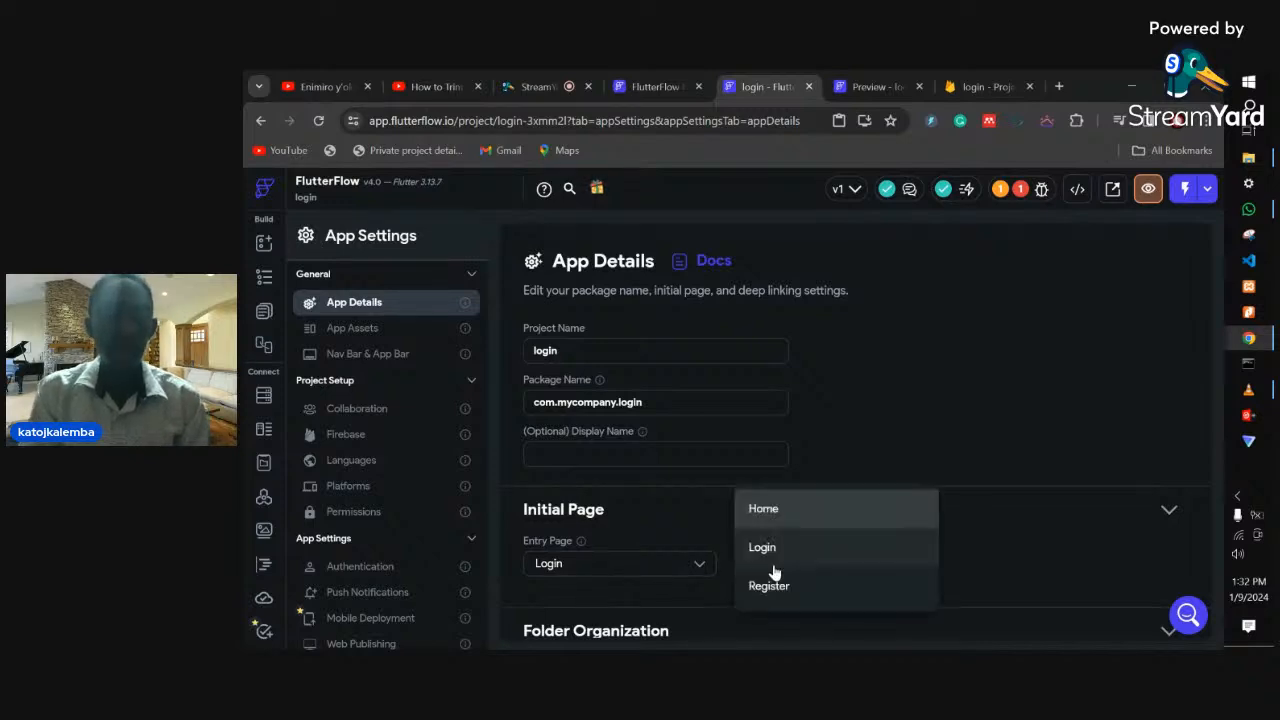
pyautogui.click(786, 509)
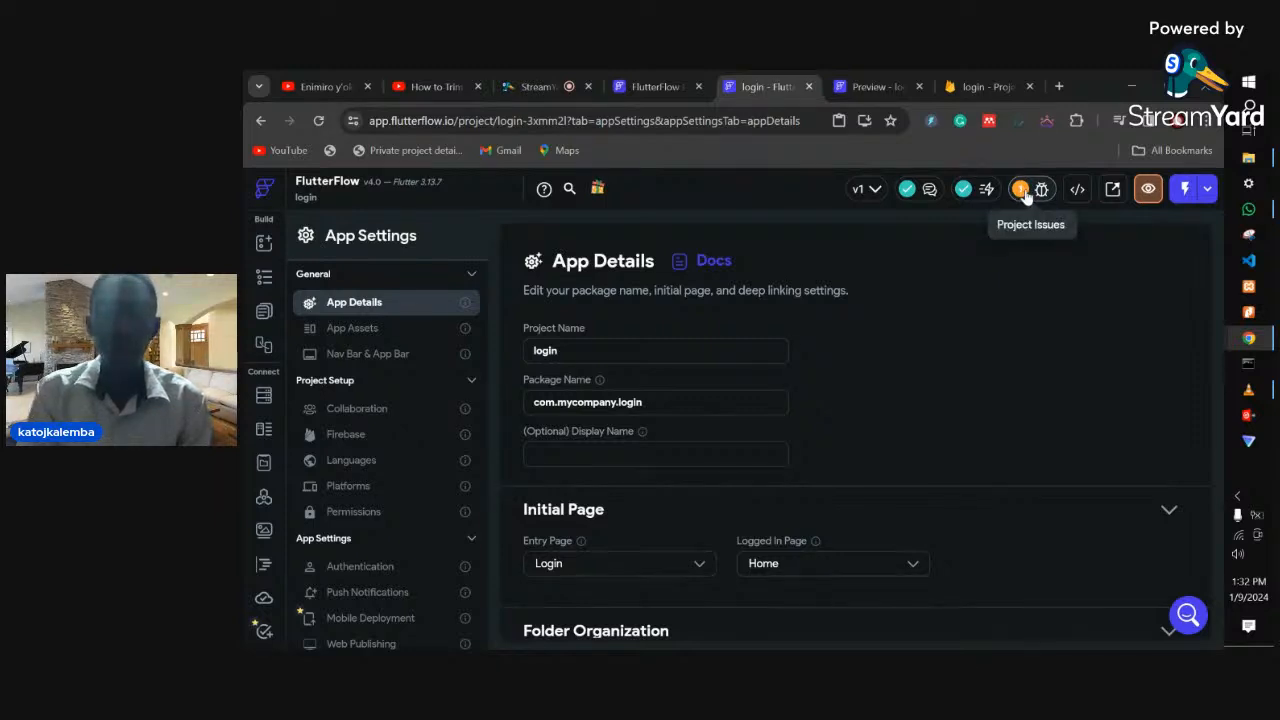
pyautogui.click(265, 276)
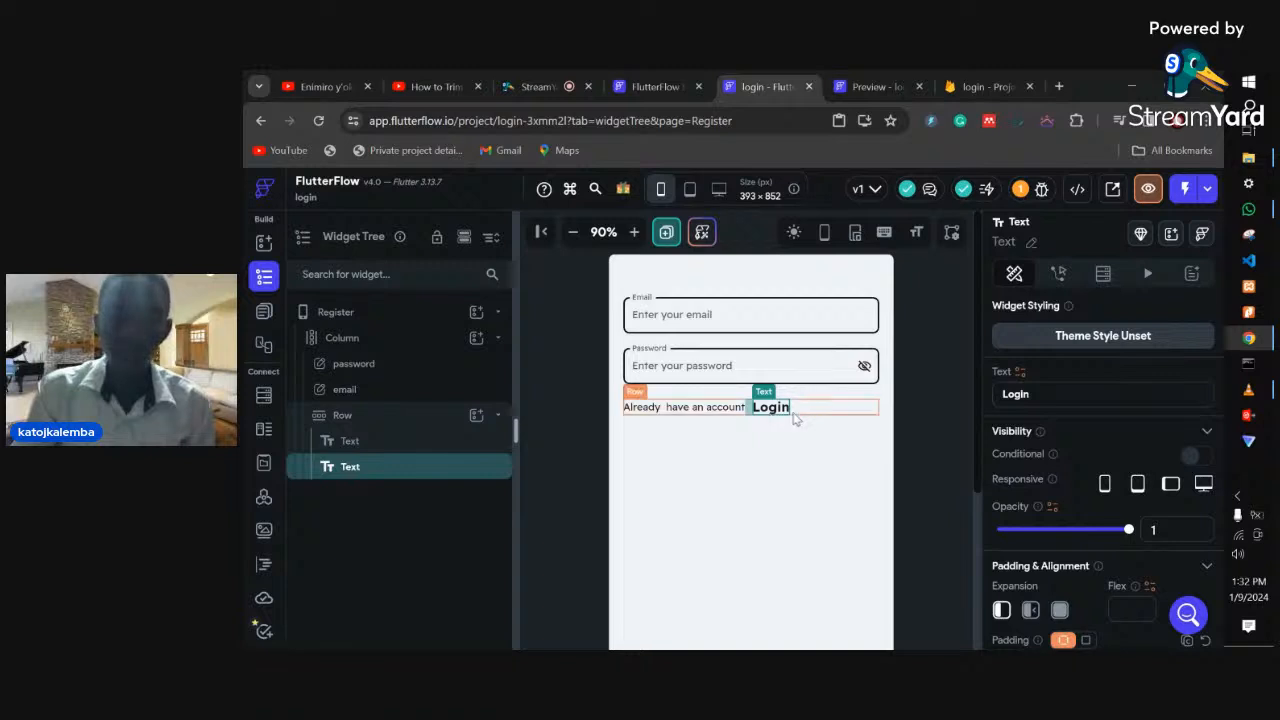
# - Give the Login text an On Tap action that navigates to the Login page
pyautogui.click(1059, 276)
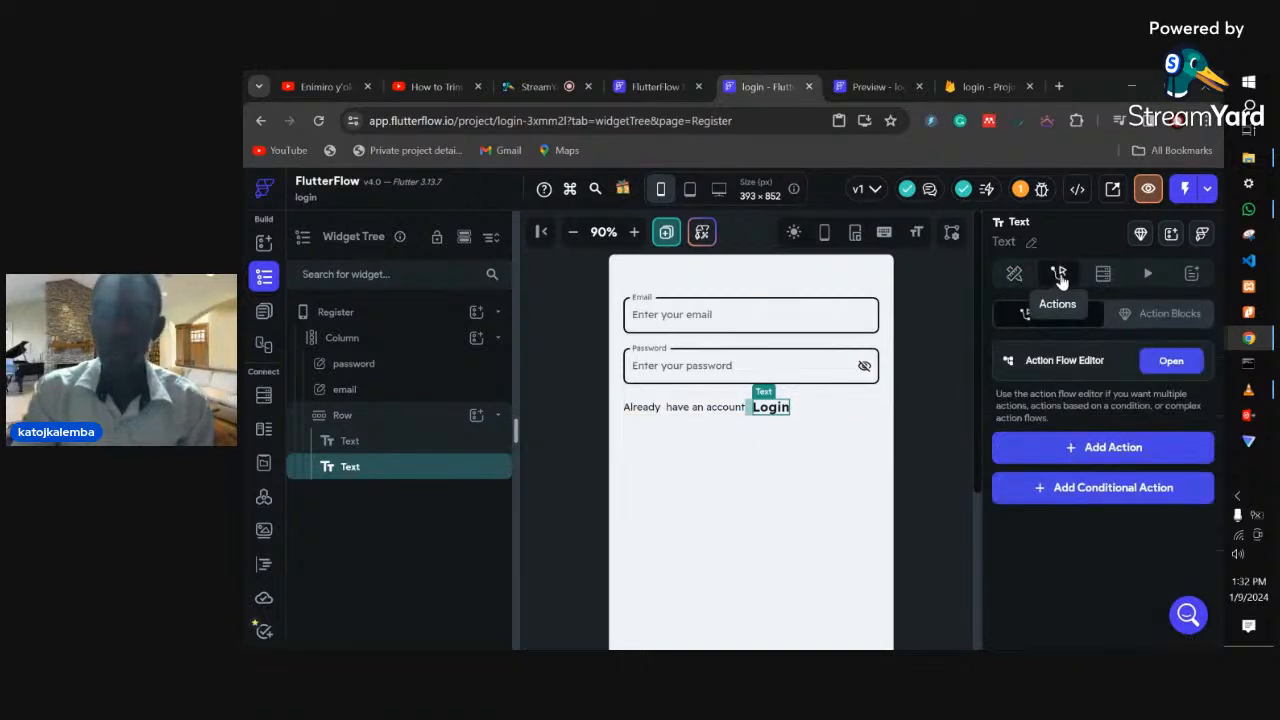
pyautogui.click(1087, 450)
pyautogui.scroll(-1, 1085, 447)
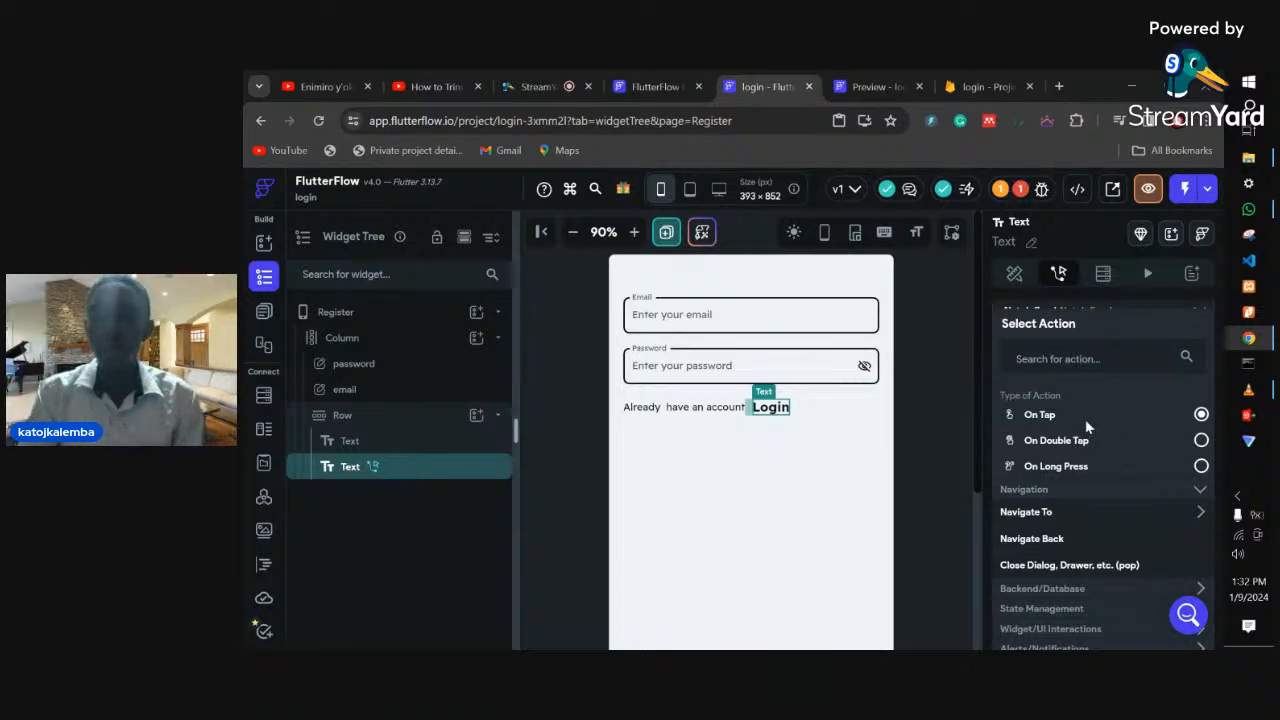
pyautogui.click(1040, 513)
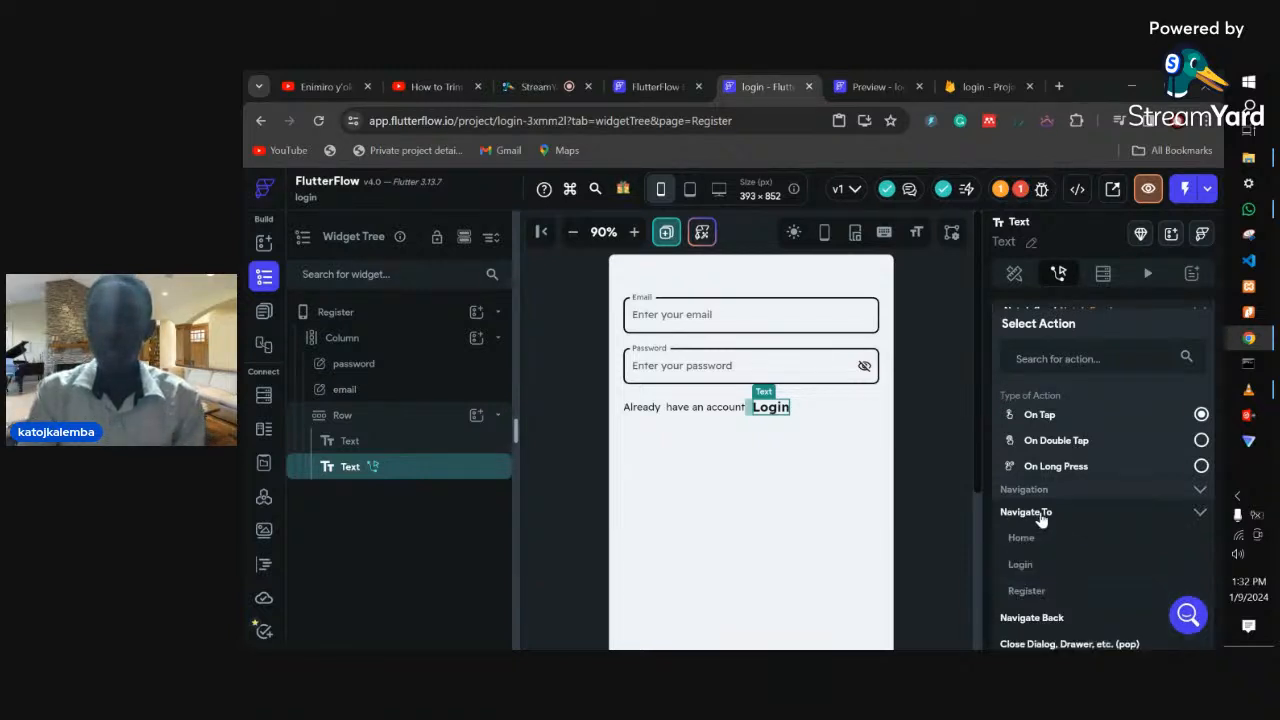
pyautogui.click(1020, 565)
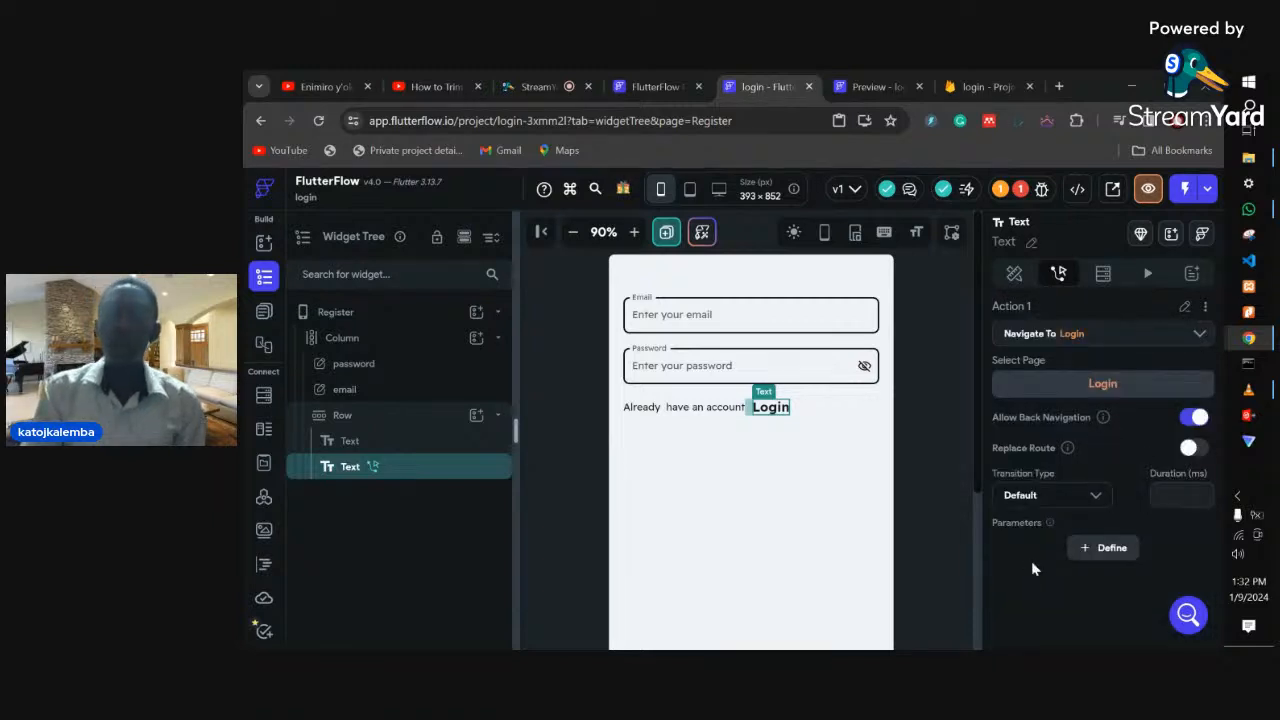
pyautogui.click(263, 316)
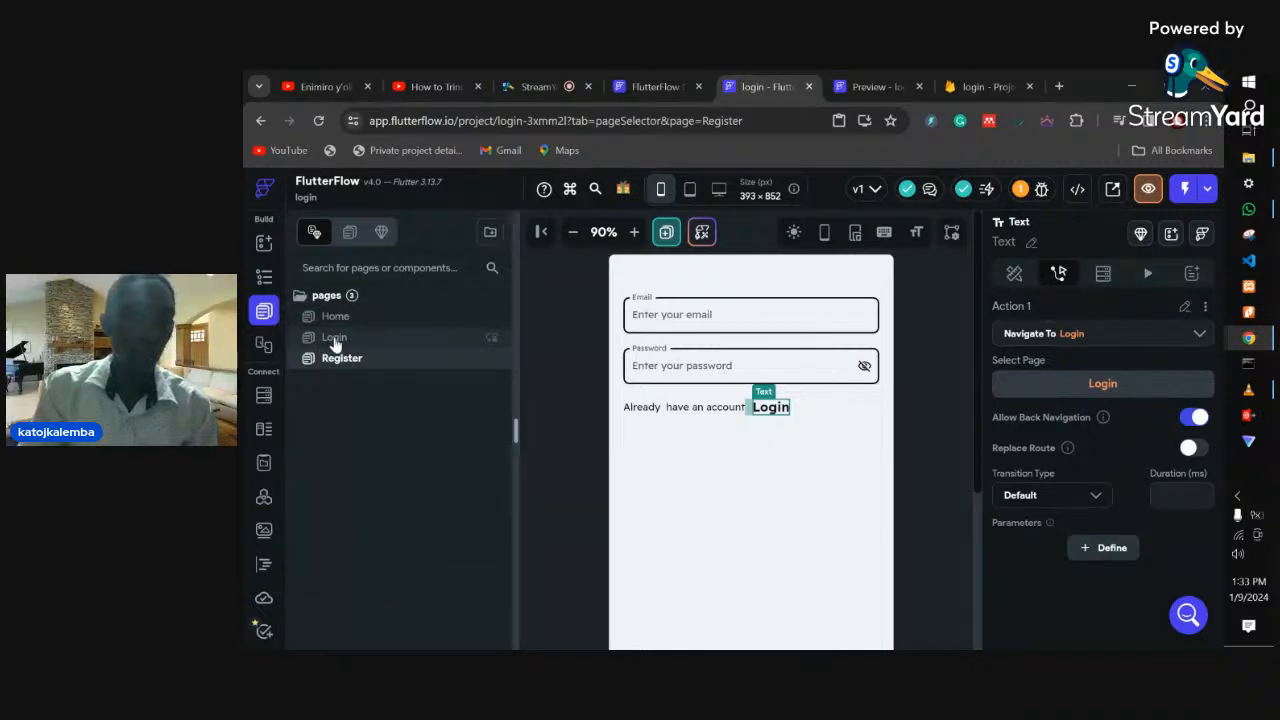
# - Add a Navigate To Register action to the Login page's Create Account text, then return to Home
pyautogui.click(335, 340)
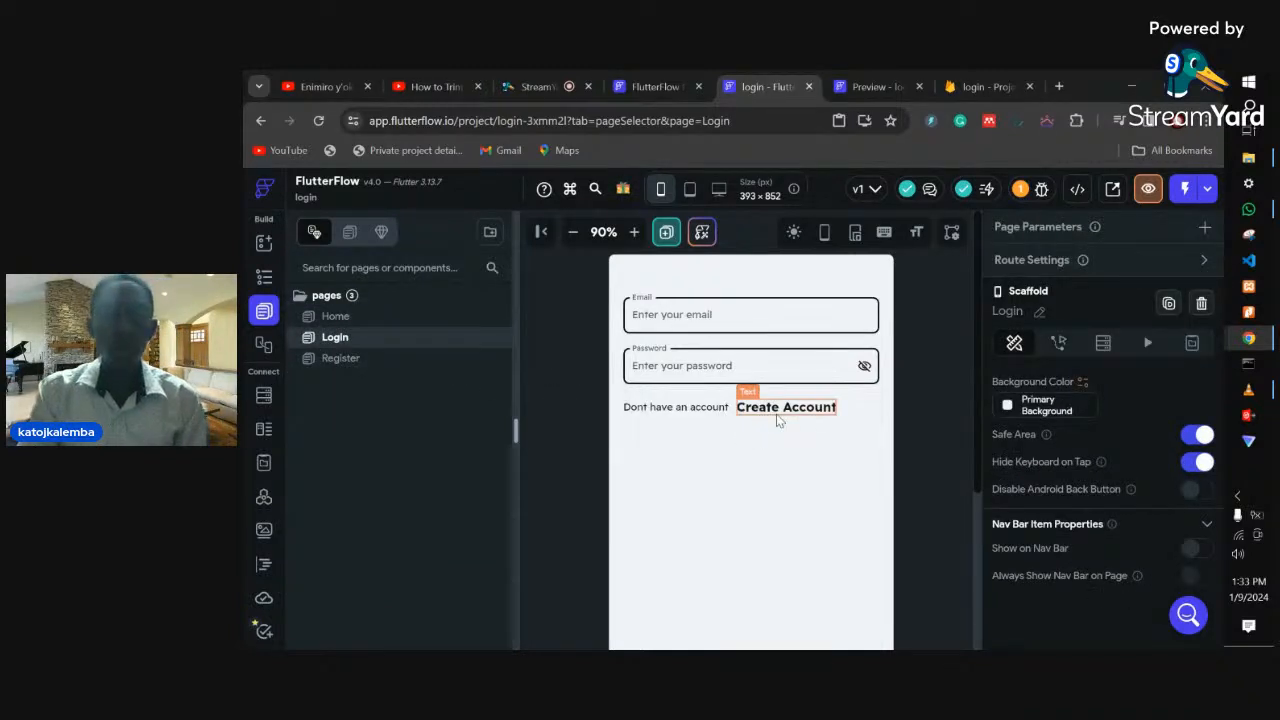
pyautogui.click(777, 416)
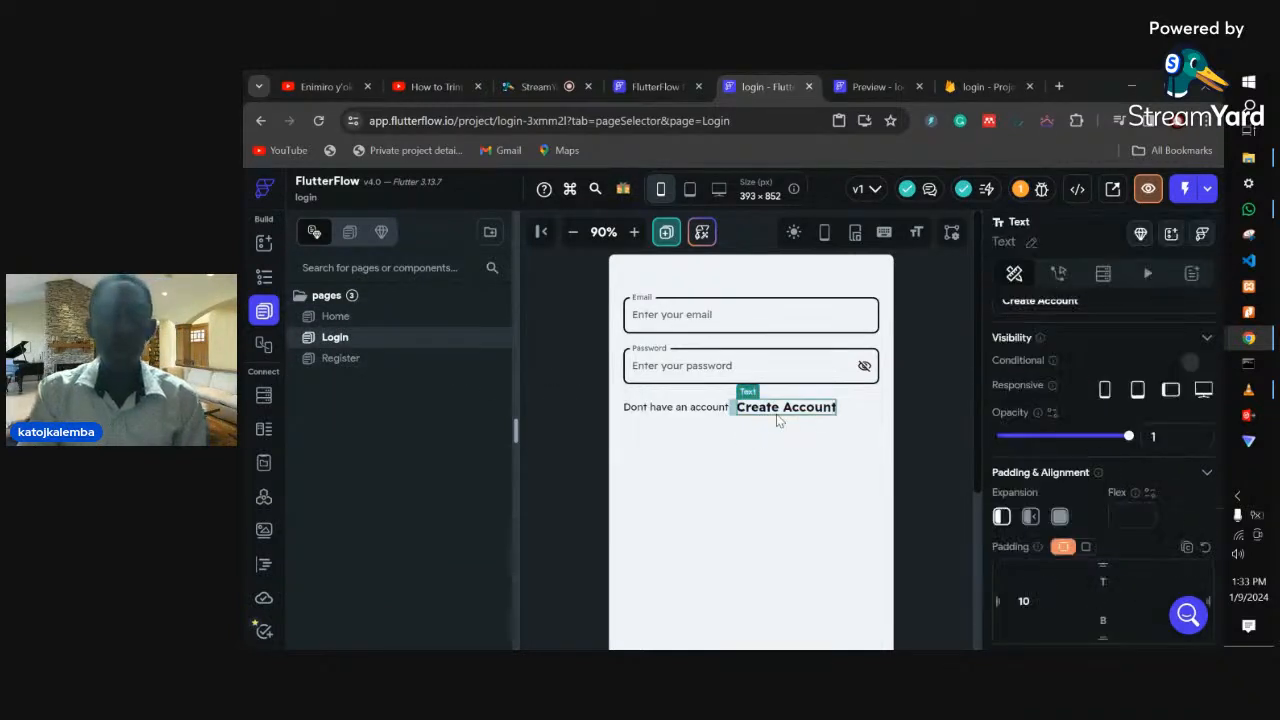
pyautogui.click(1058, 276)
pyautogui.click(1055, 439)
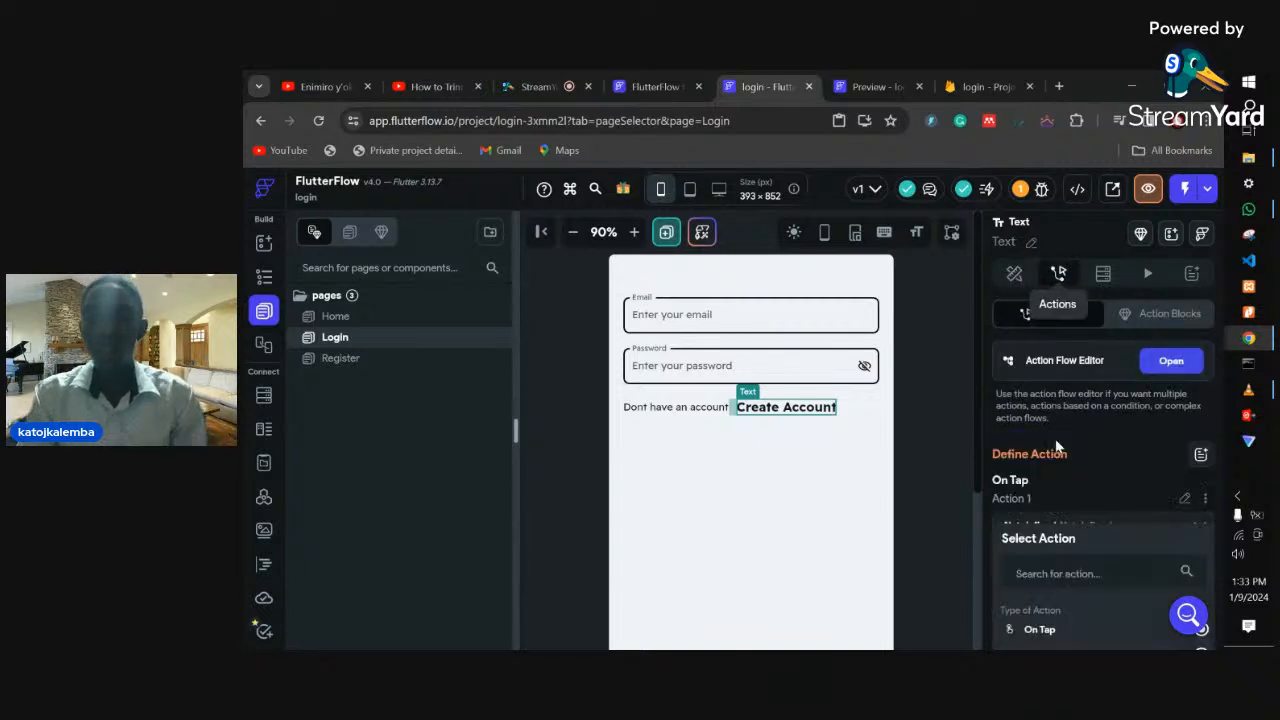
pyautogui.scroll(-2, 1052, 515)
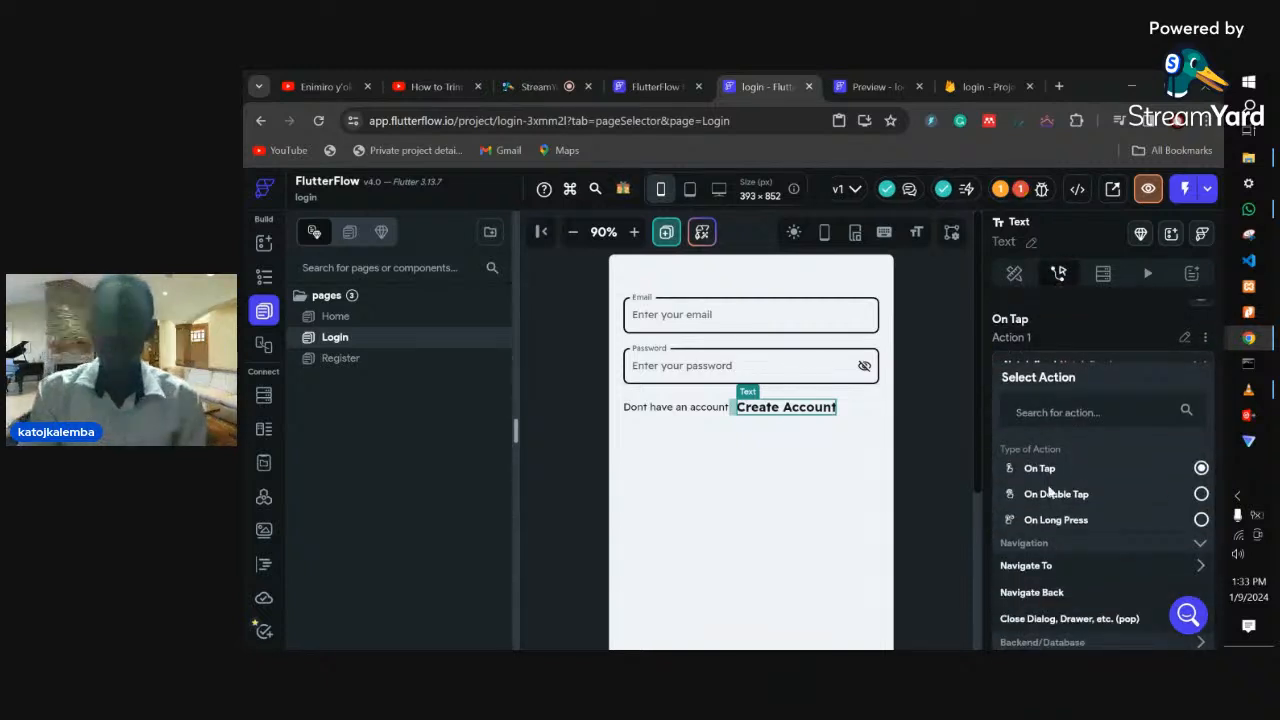
pyautogui.click(1050, 566)
pyautogui.scroll(-1, 1090, 543)
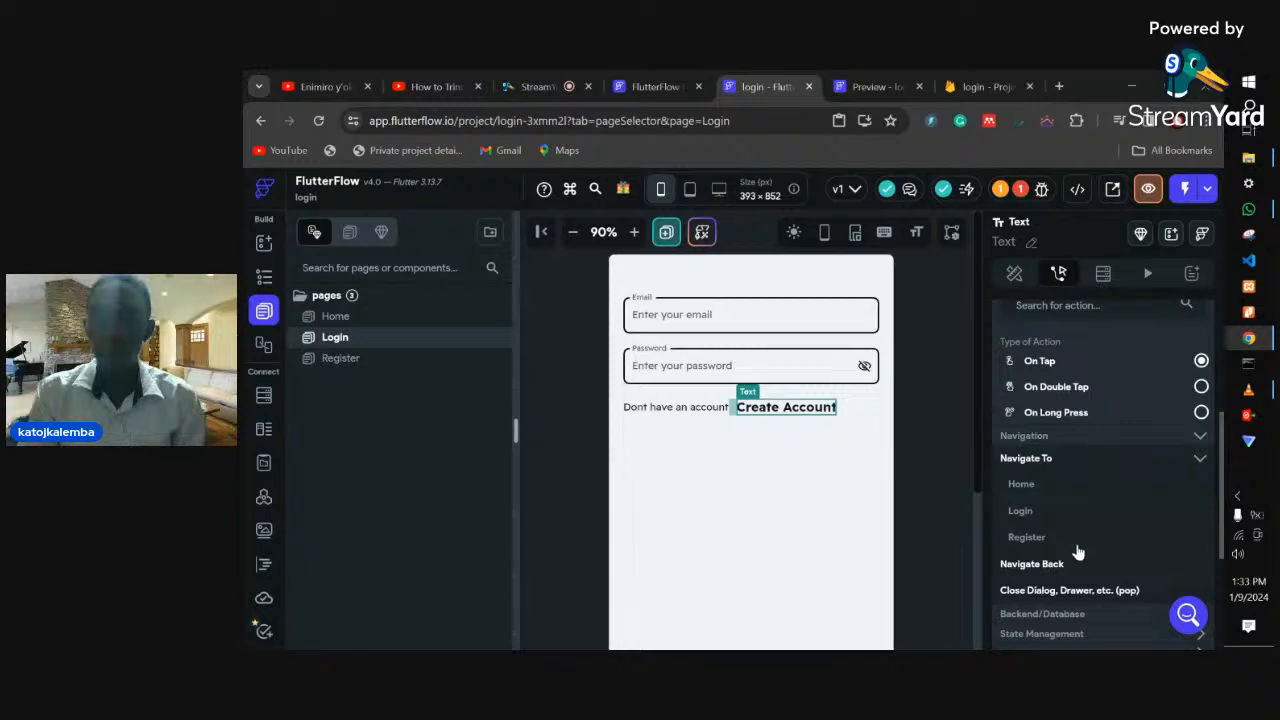
pyautogui.click(1040, 538)
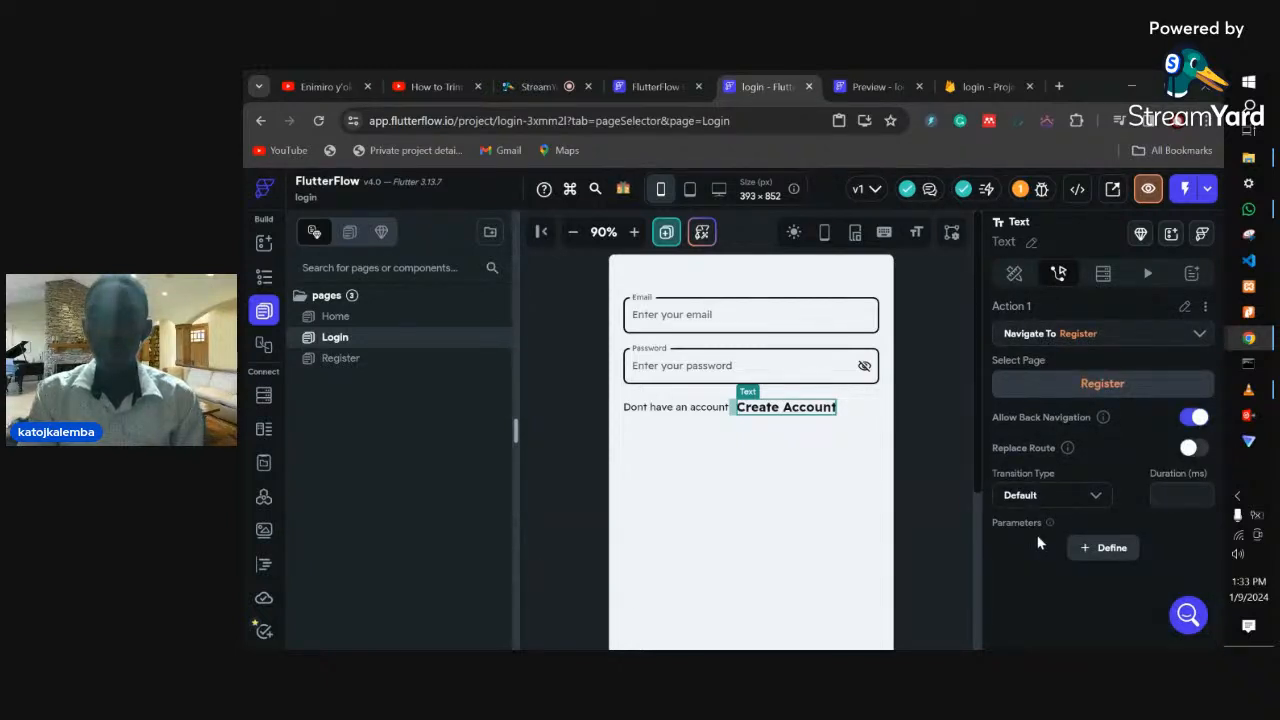
pyautogui.click(334, 316)
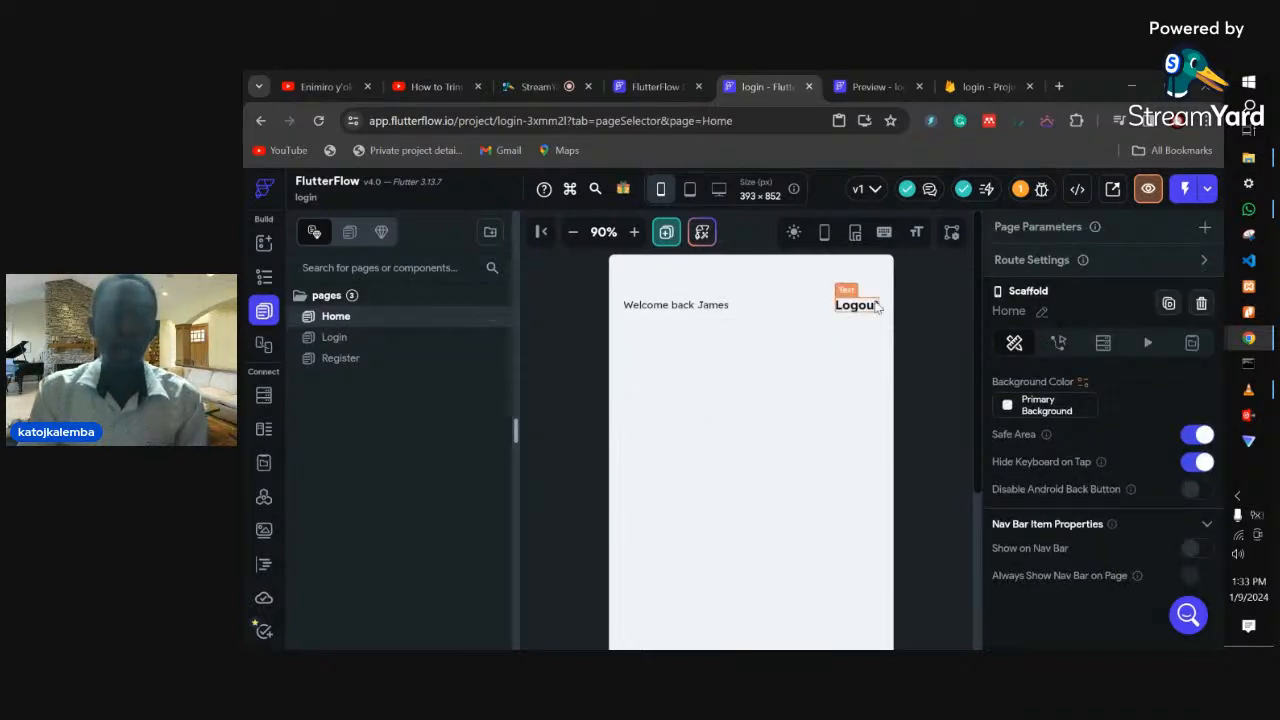
# - Switch the editor back to the Login page
pyautogui.click(333, 340)
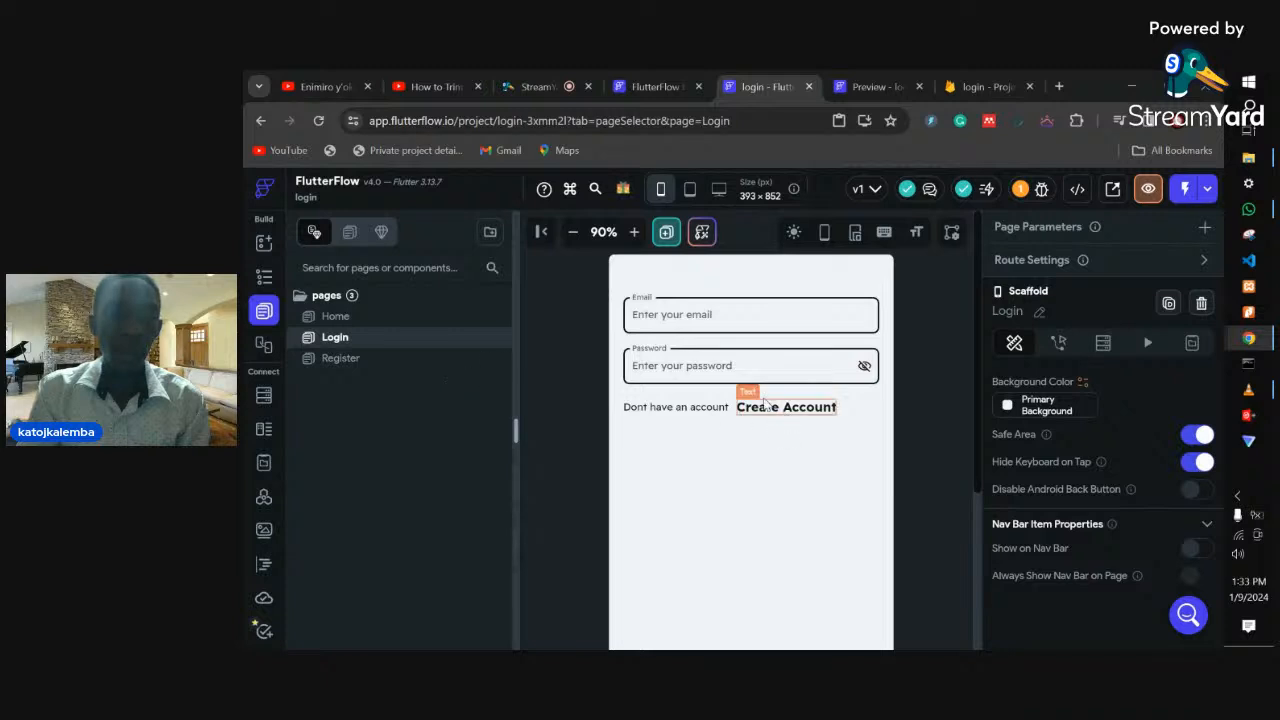
# - Add a Button to the Login page's Column and drag it above the Create Account row
pyautogui.click(264, 278)
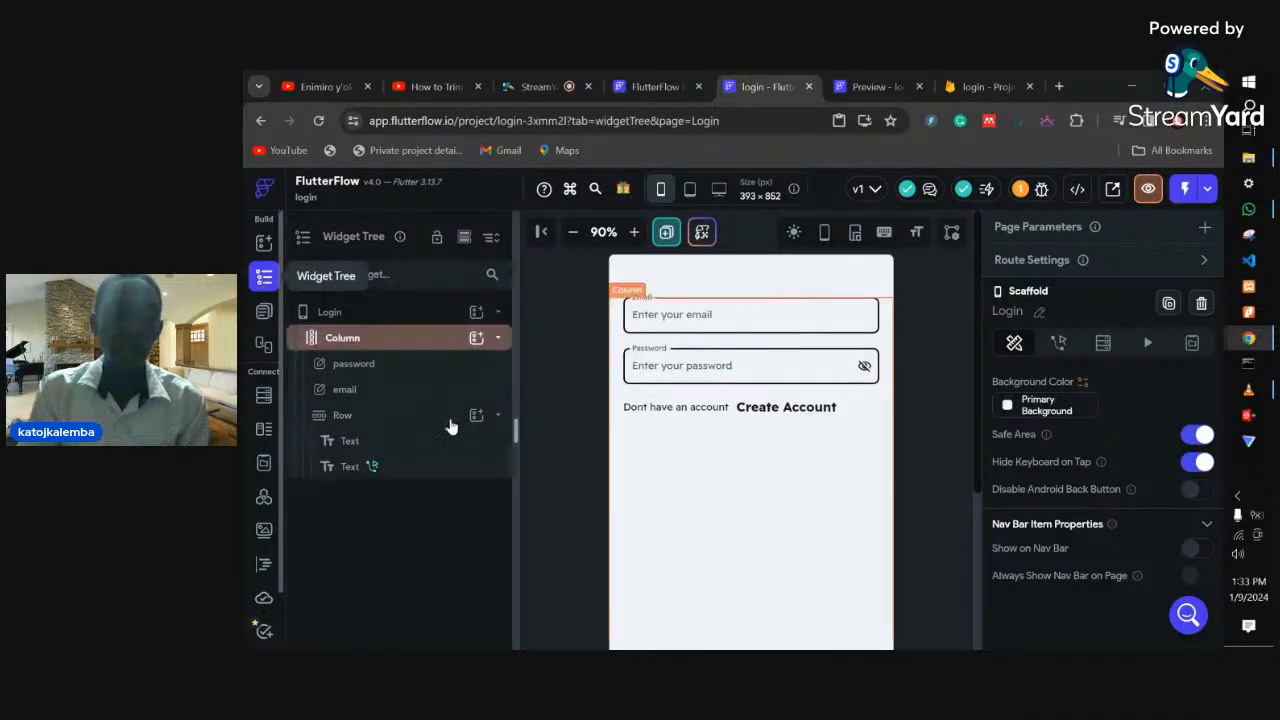
pyautogui.click(681, 390)
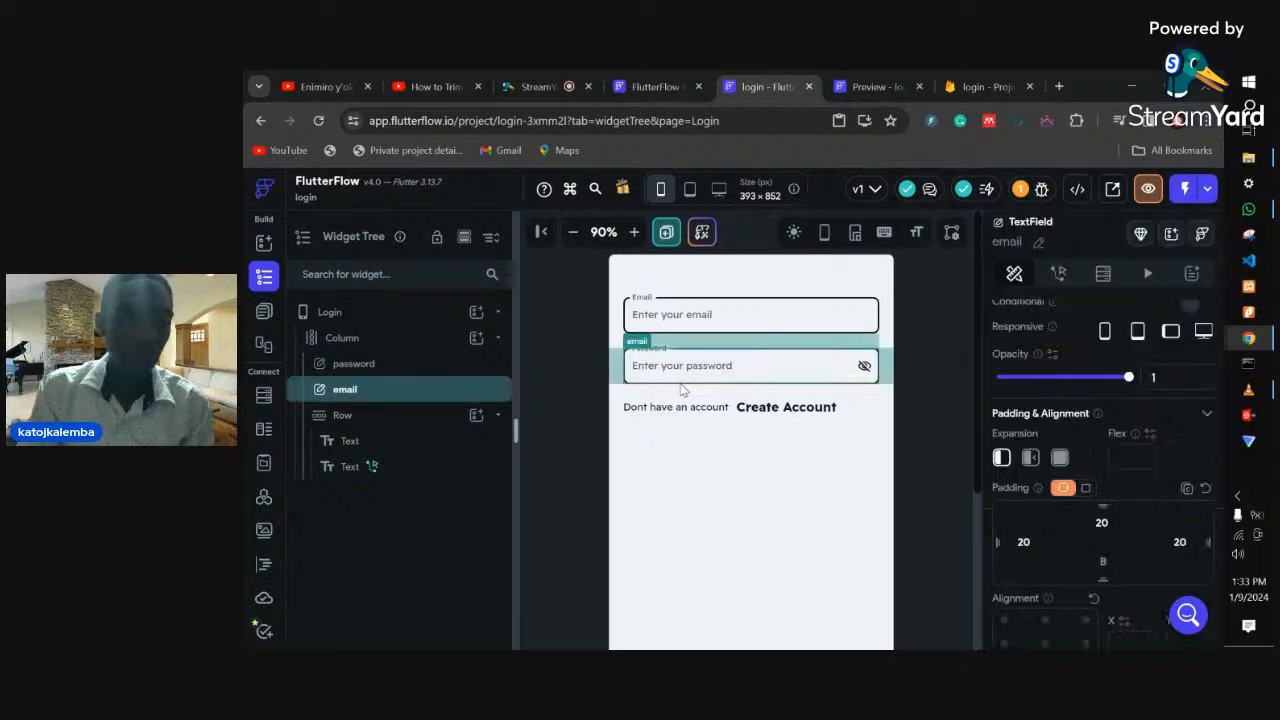
pyautogui.click(477, 340)
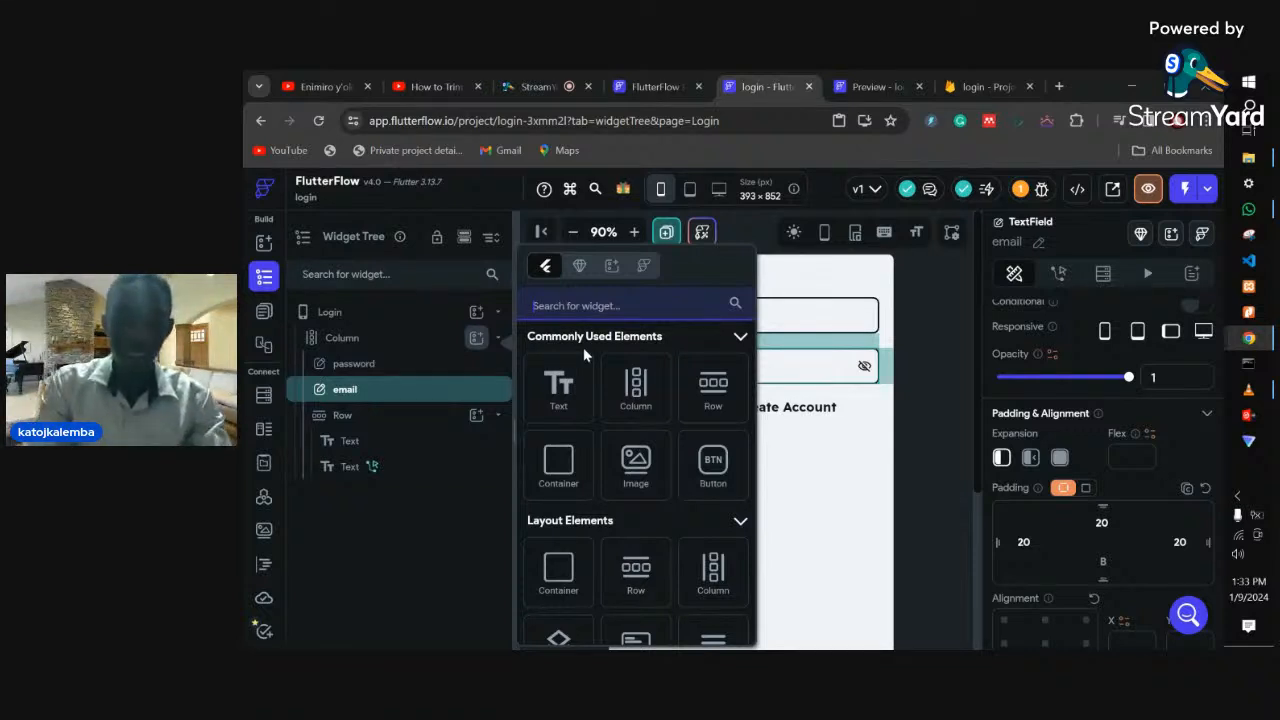
pyautogui.write('button')
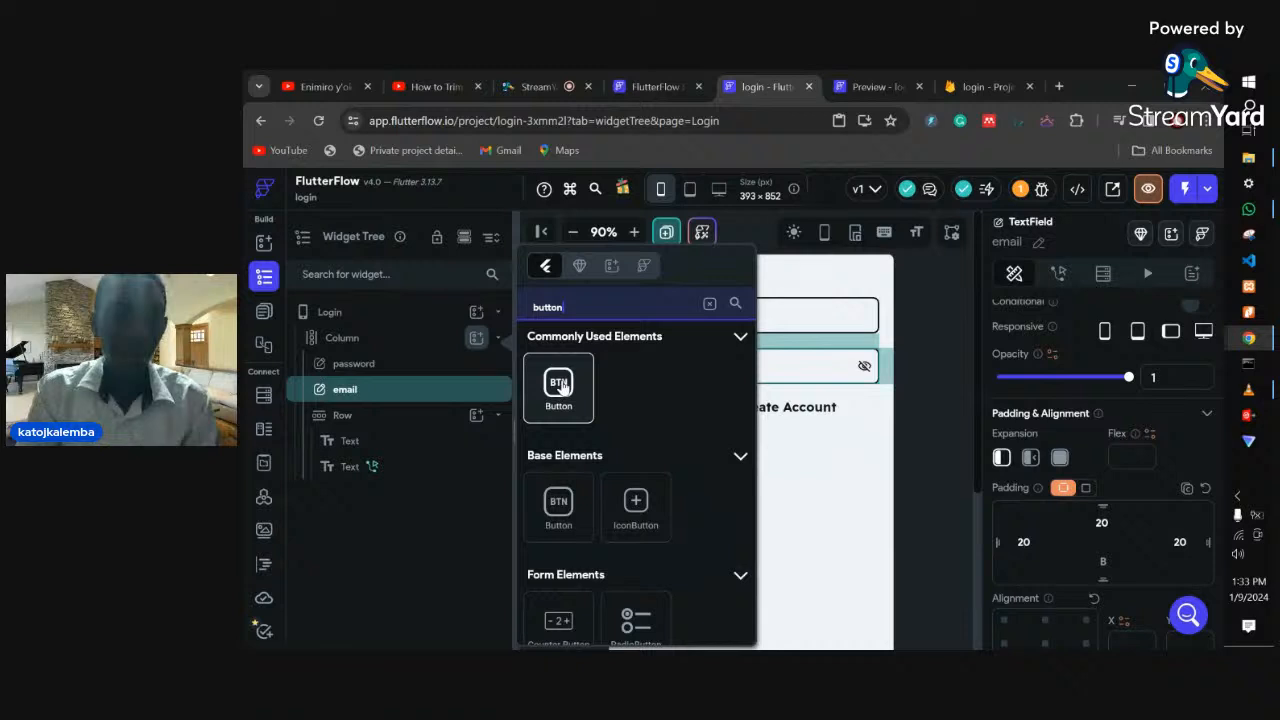
pyautogui.click(559, 387)
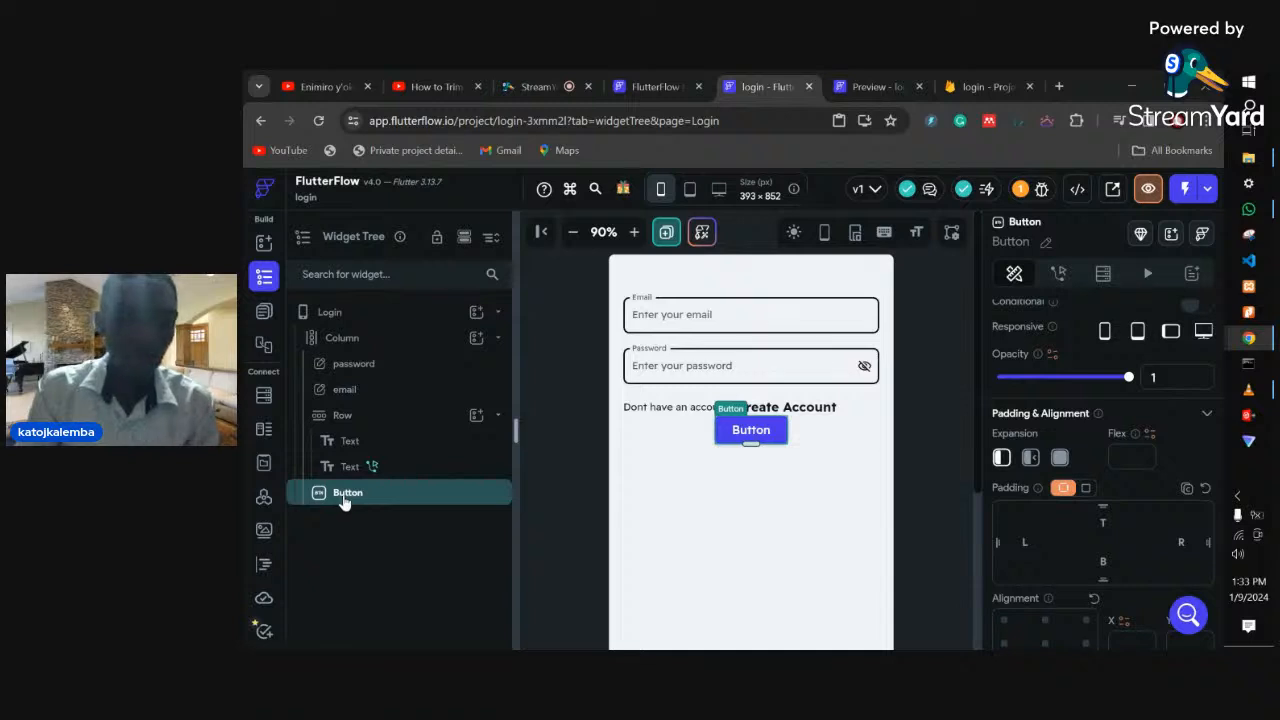
pyautogui.moveTo(340, 502); pyautogui.dragTo(346, 408)
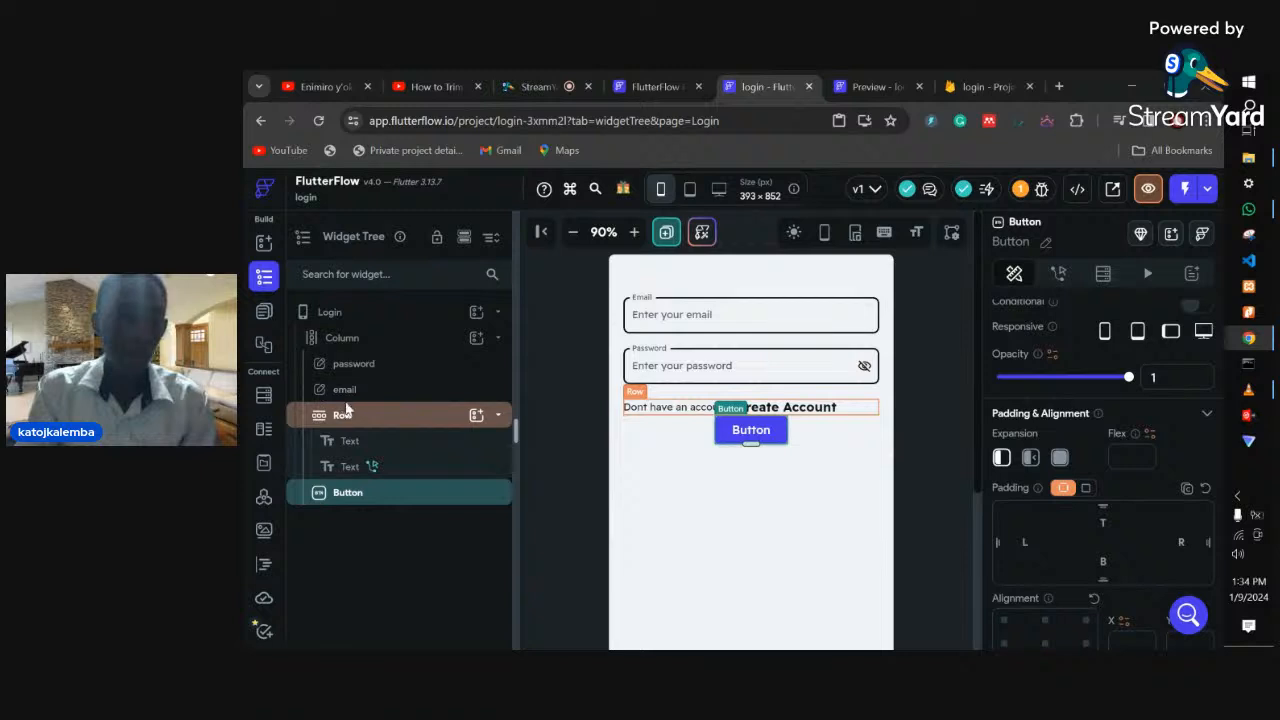
pyautogui.moveTo(357, 496); pyautogui.dragTo(352, 411)
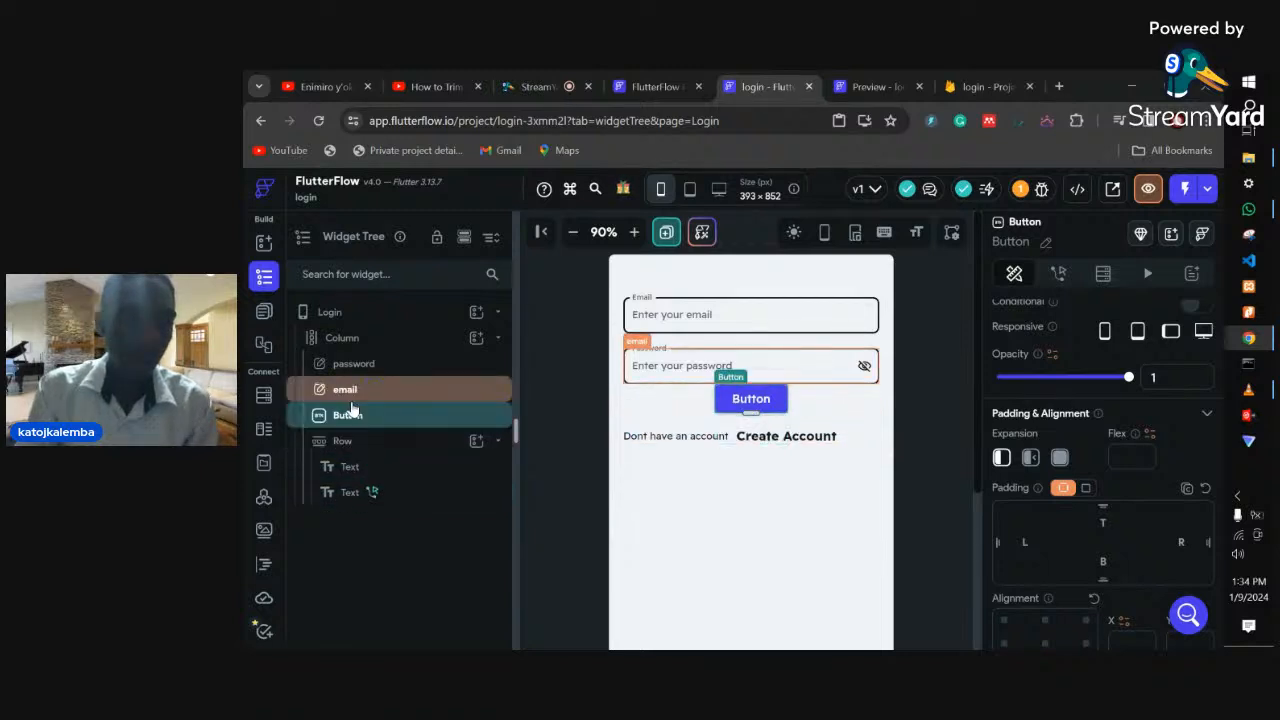
# - Adjust the Login button's top padding and set its width to infinity for full width
pyautogui.click(1113, 531)
pyautogui.write('10')
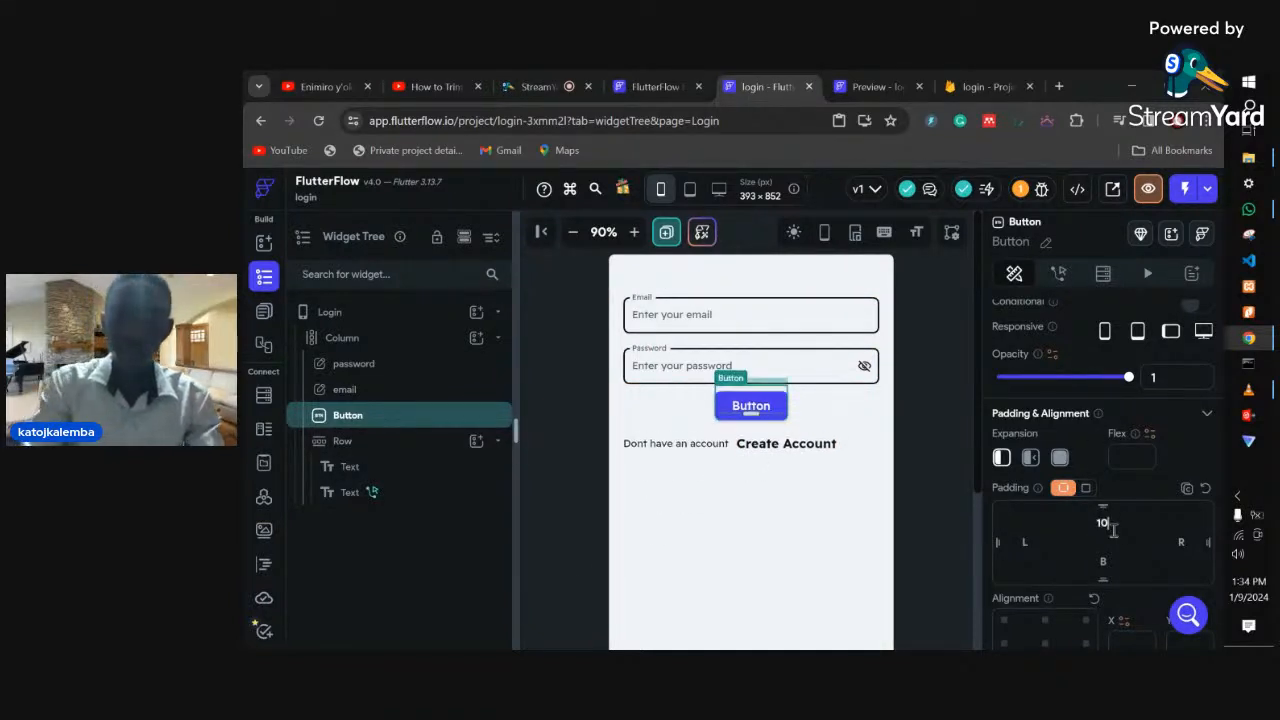
pyautogui.press('BackSpace')
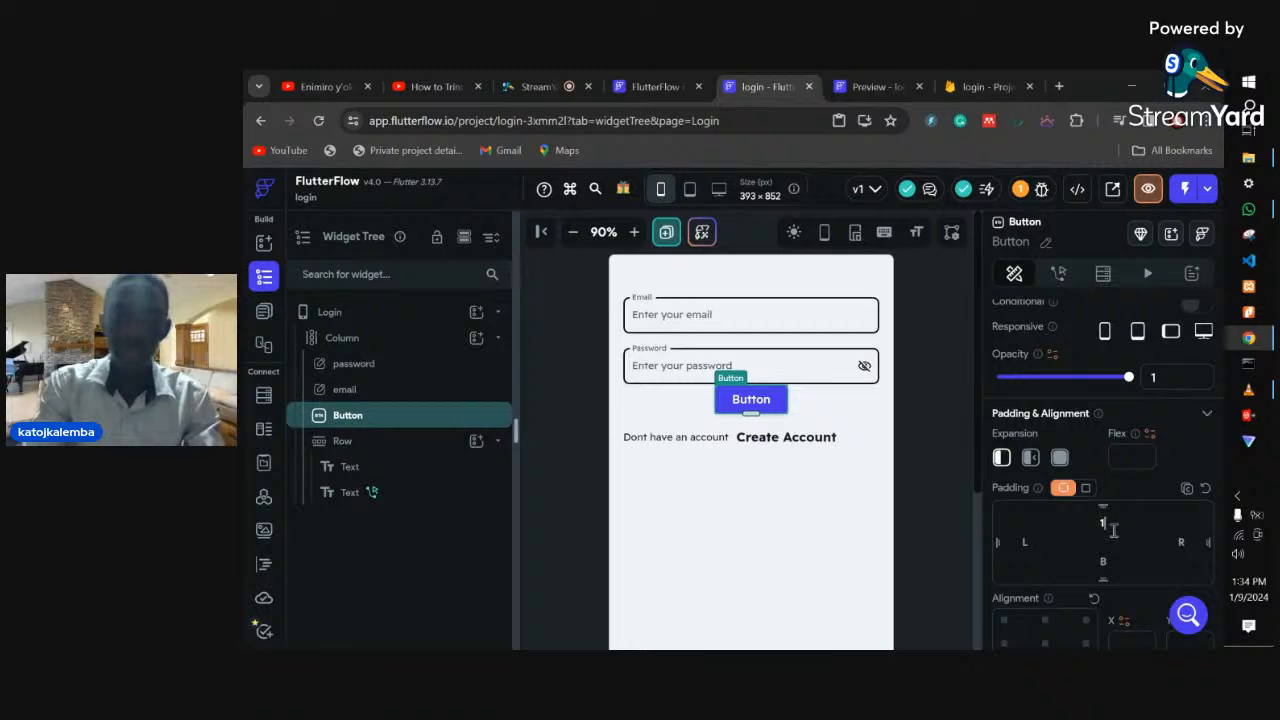
pyautogui.write('0')
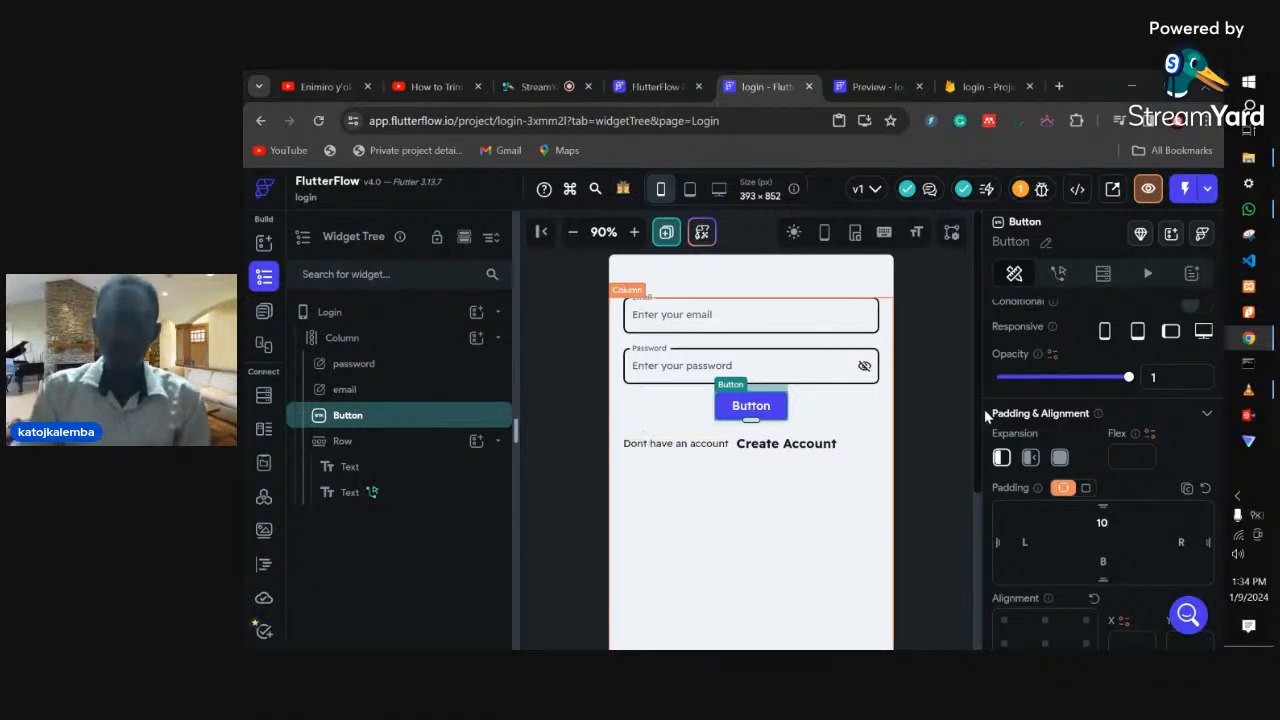
pyautogui.scroll(-5, 1104, 429)
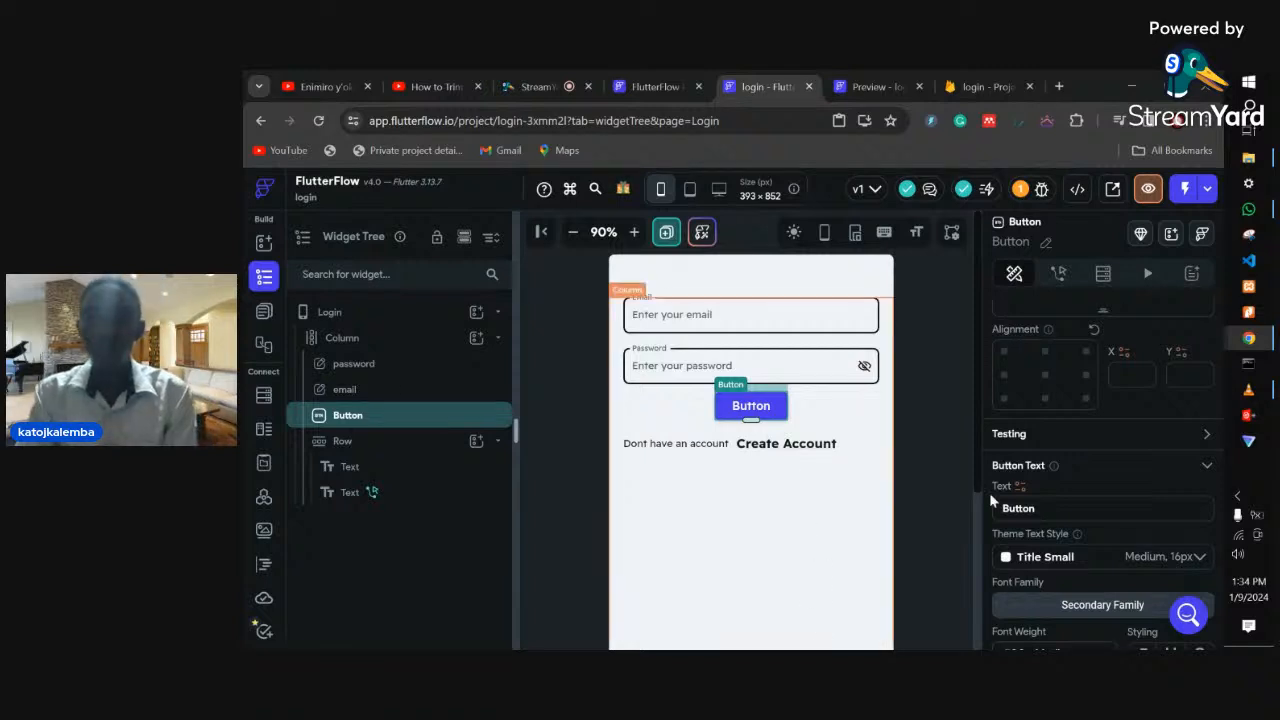
pyautogui.scroll(-1, 1120, 536)
pyautogui.scroll(-1, 1119, 529)
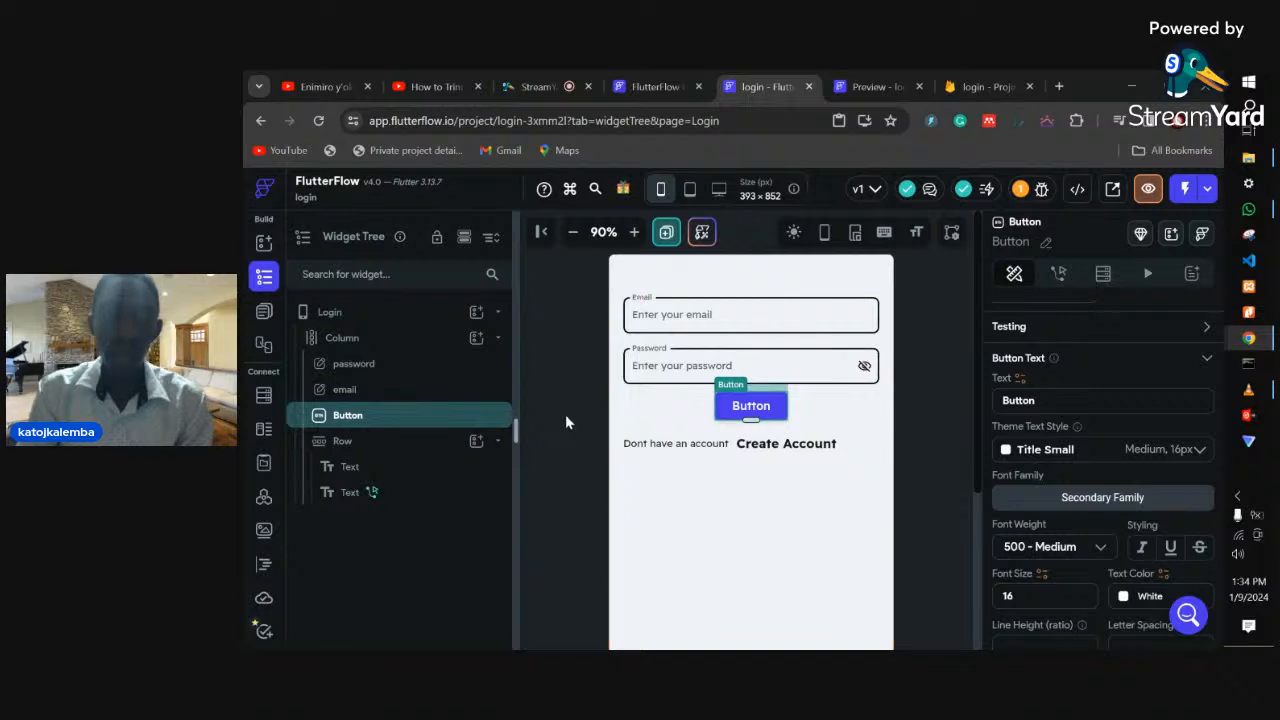
pyautogui.scroll(-3, 1025, 510)
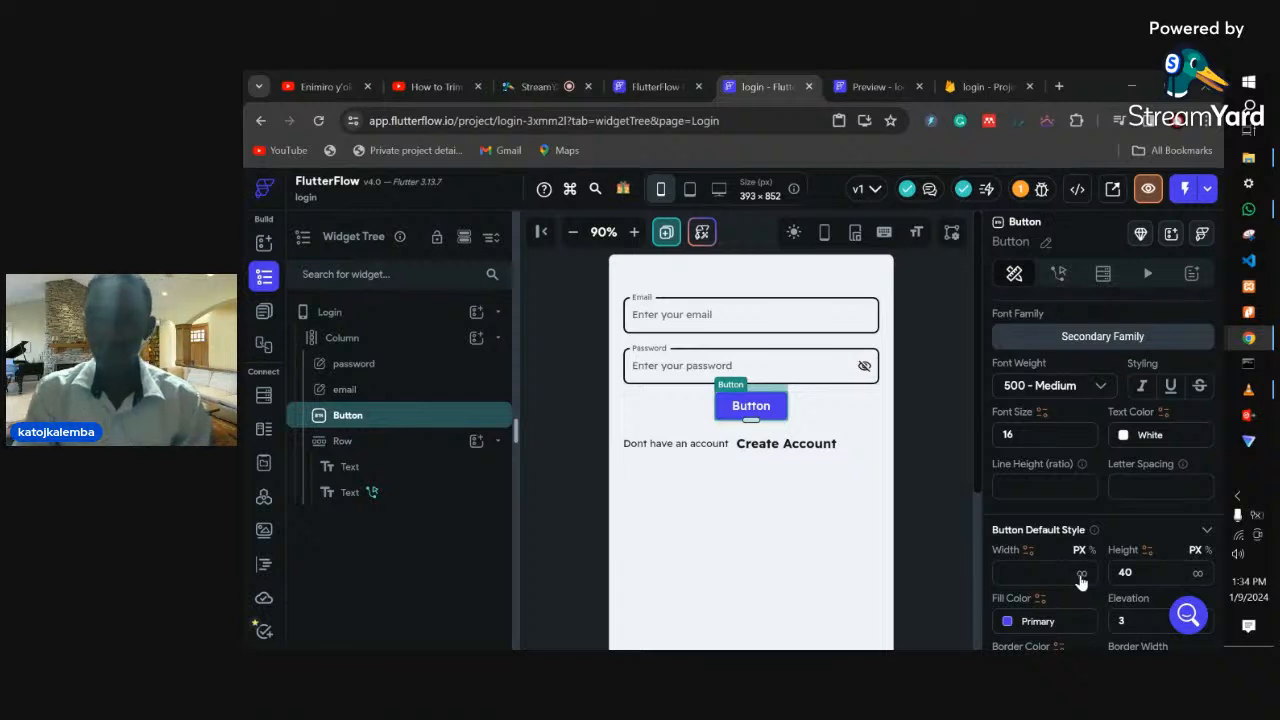
pyautogui.click(1081, 577)
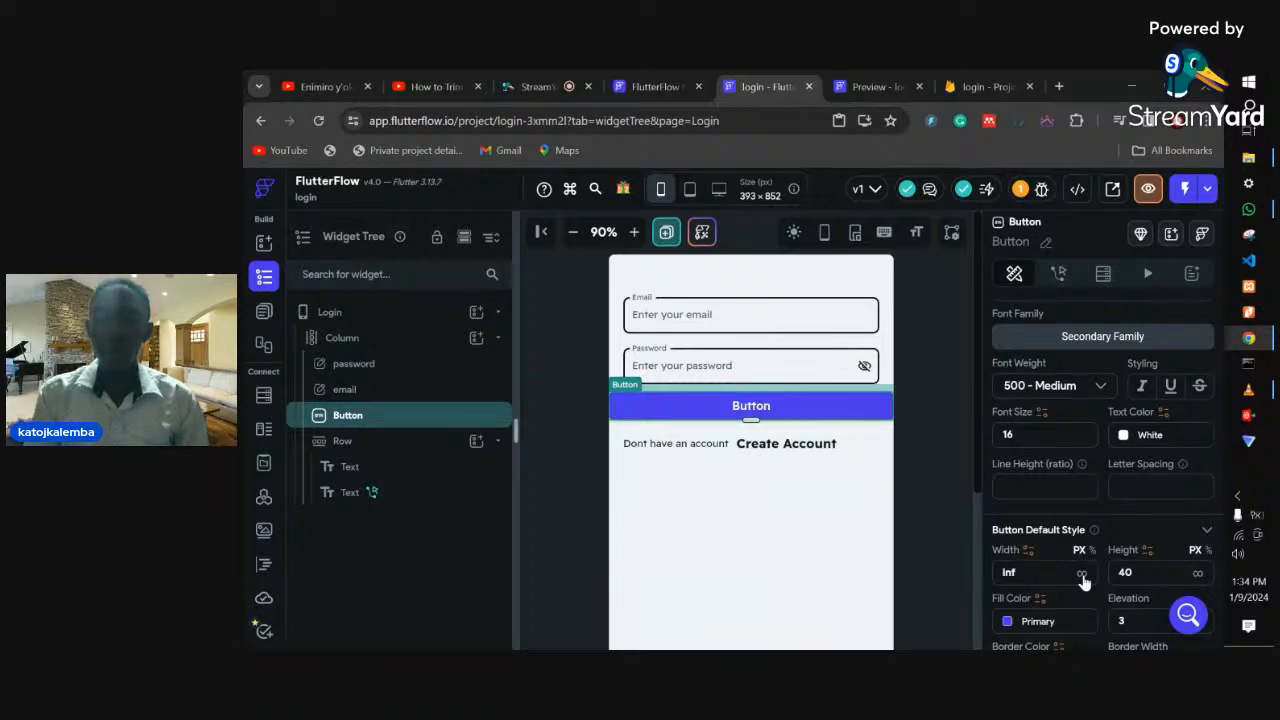
# - Give the button 20 padding on both the left and right sides
pyautogui.scroll(6, 1083, 580)
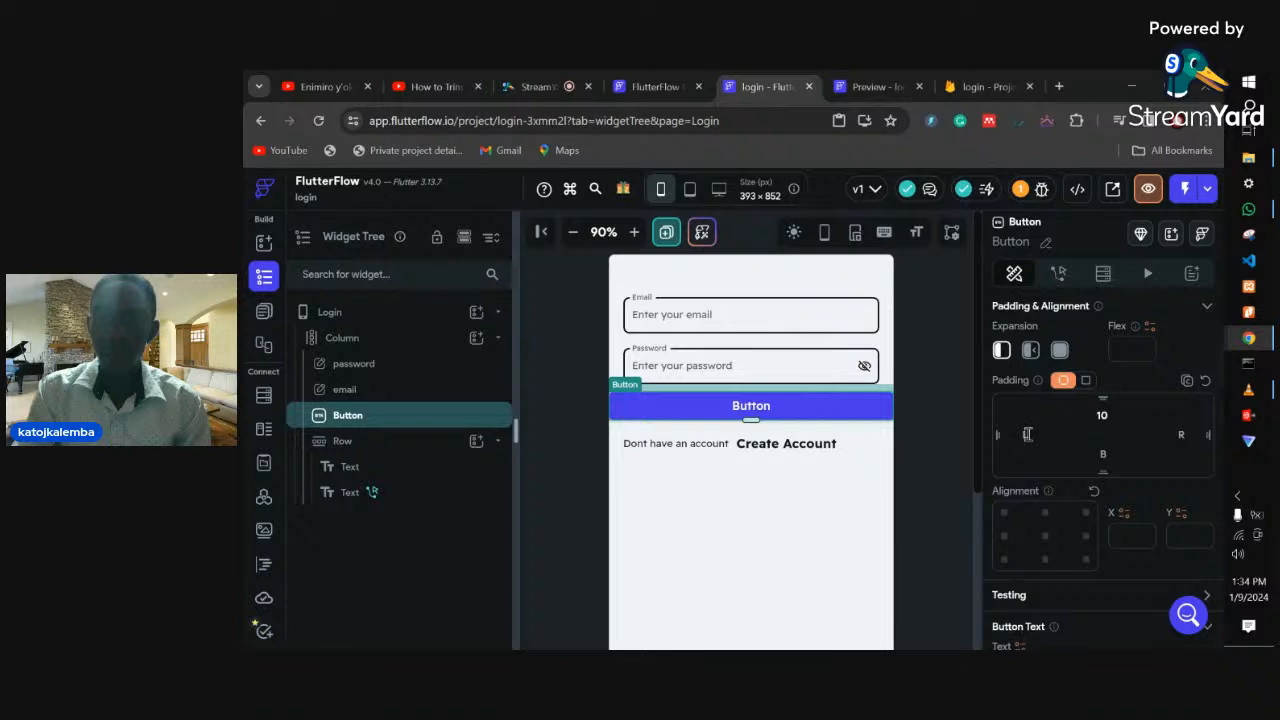
pyautogui.click(1027, 434)
pyautogui.write('20')
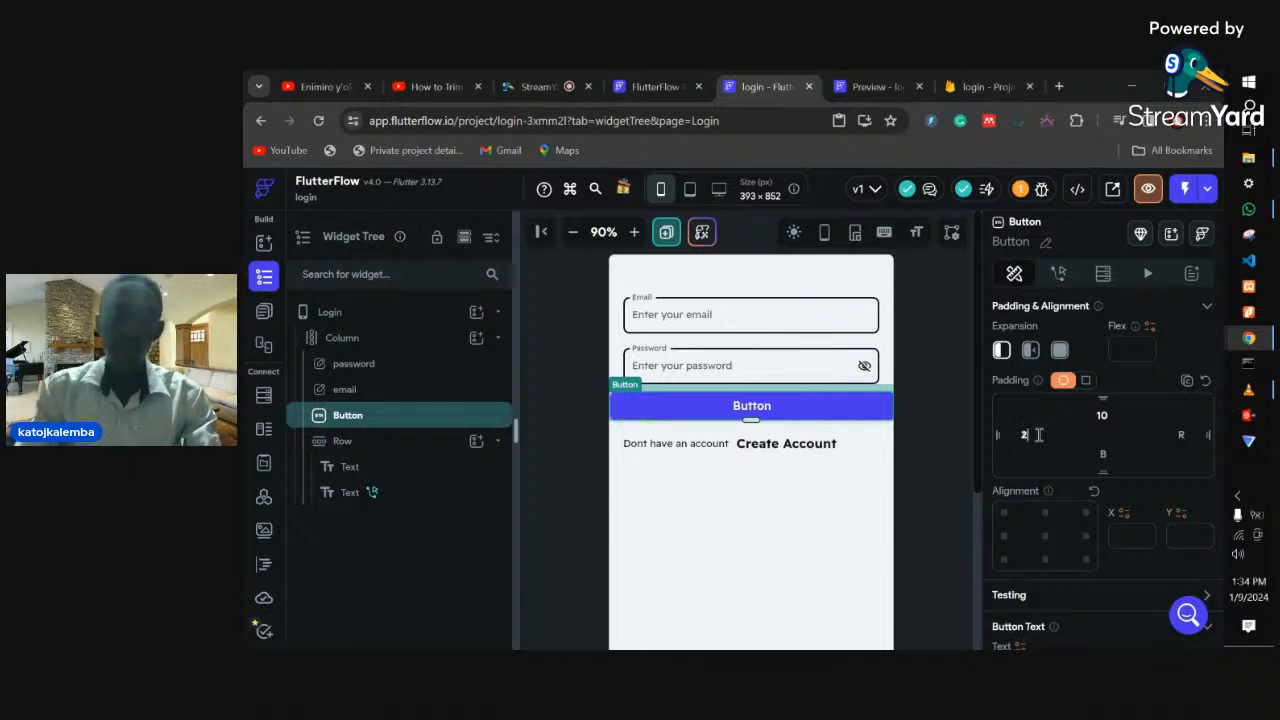
pyautogui.click(1179, 434)
pyautogui.write('20')
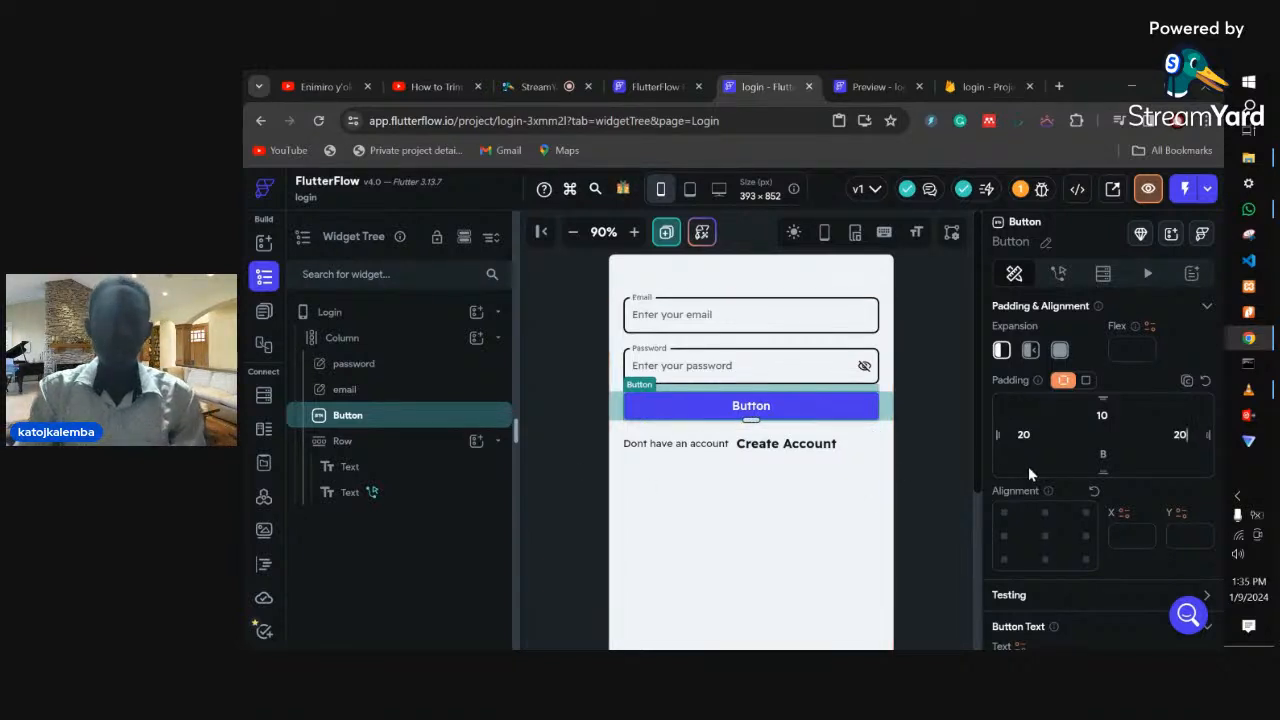
pyautogui.scroll(-2, 1030, 470)
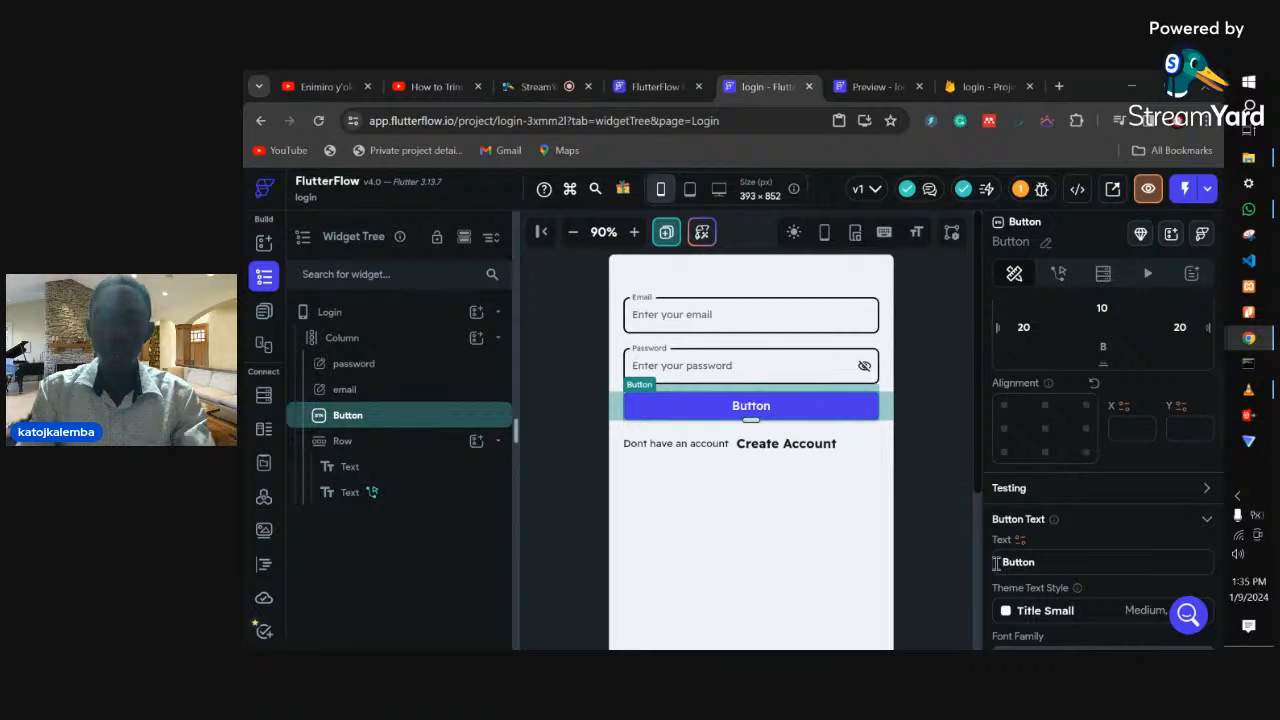
# - Change the button text to 'Login', then select the button and copy it with Ctrl+C
pyautogui.doubleClick(997, 562)
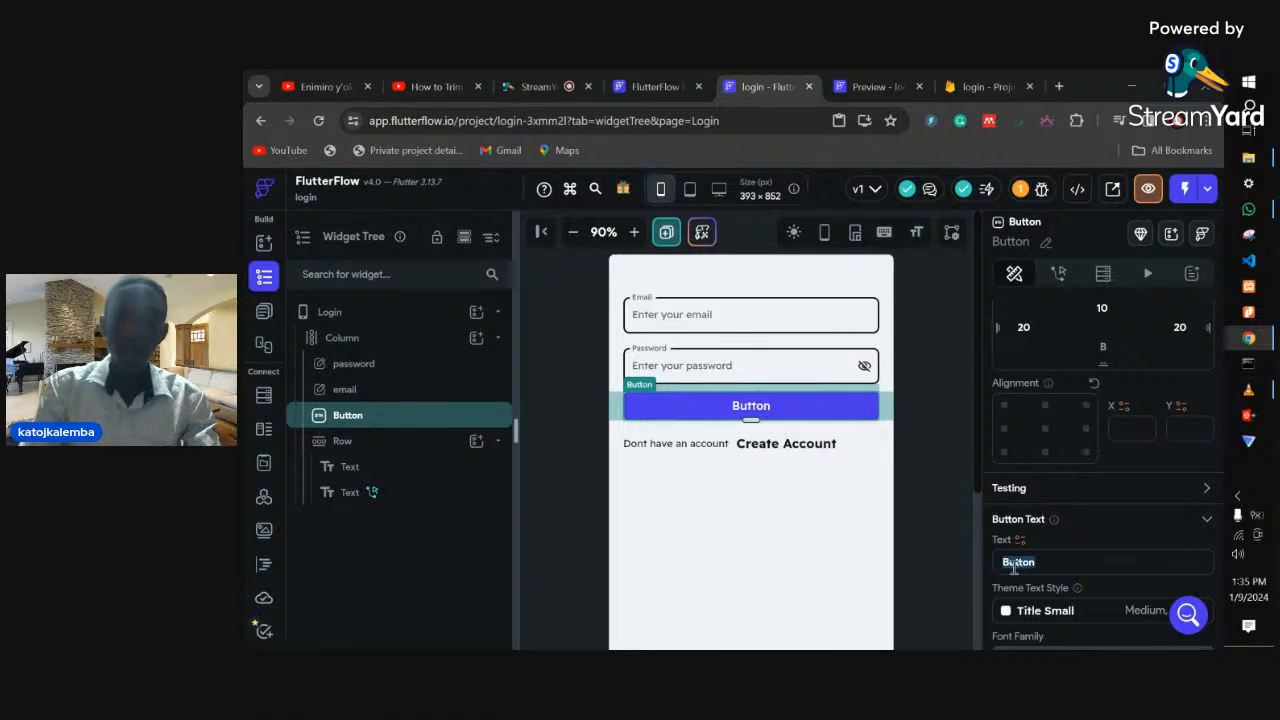
pyautogui.write('Logi')
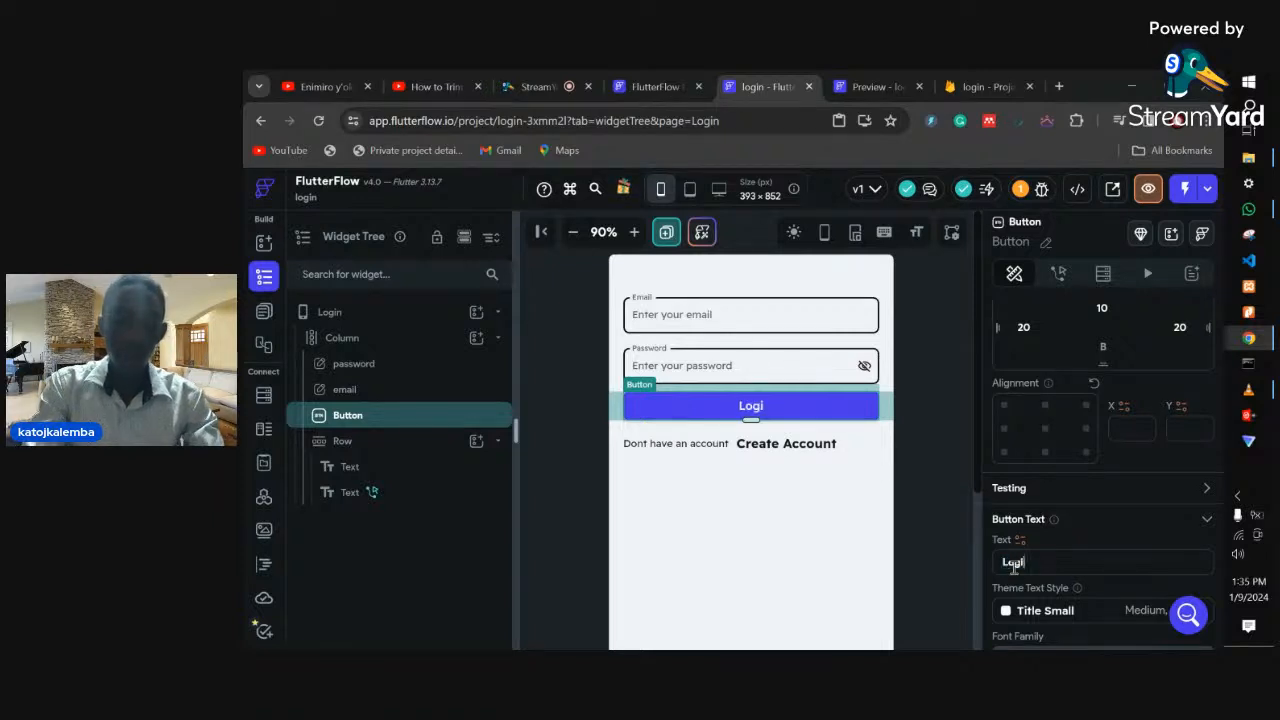
pyautogui.write('n')
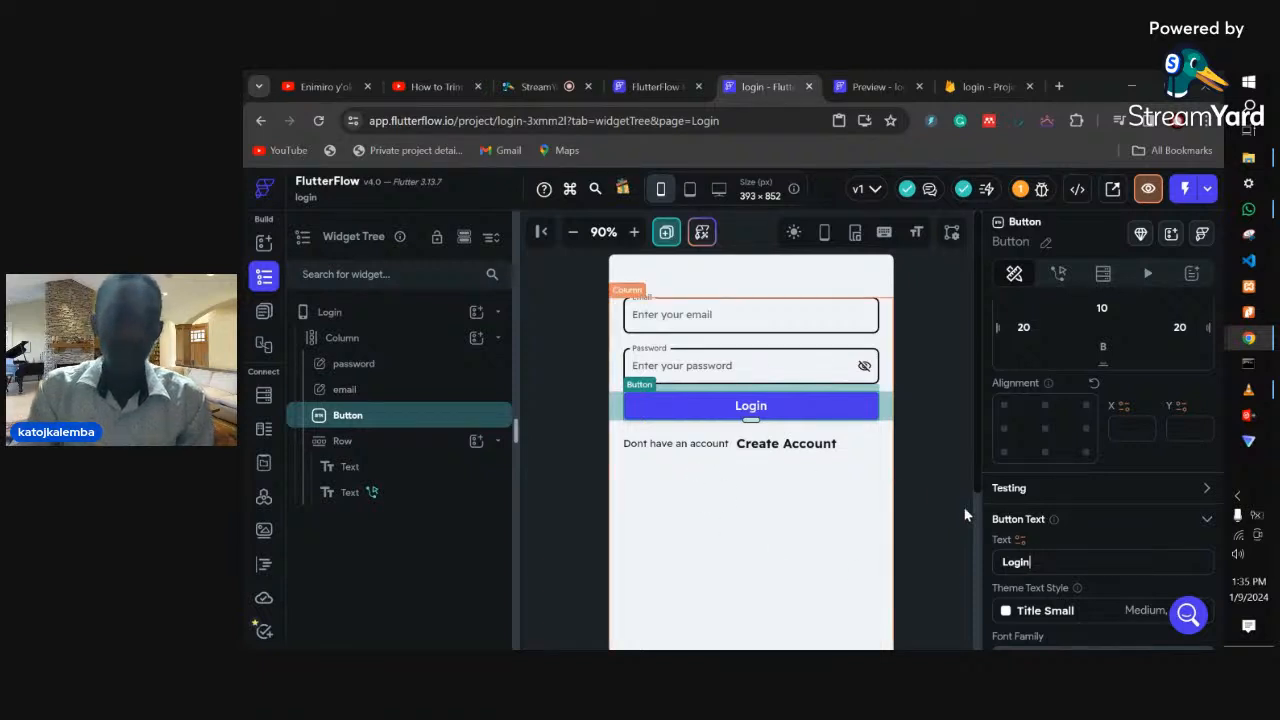
pyautogui.click(880, 513)
pyautogui.scroll(-3, 1020, 553)
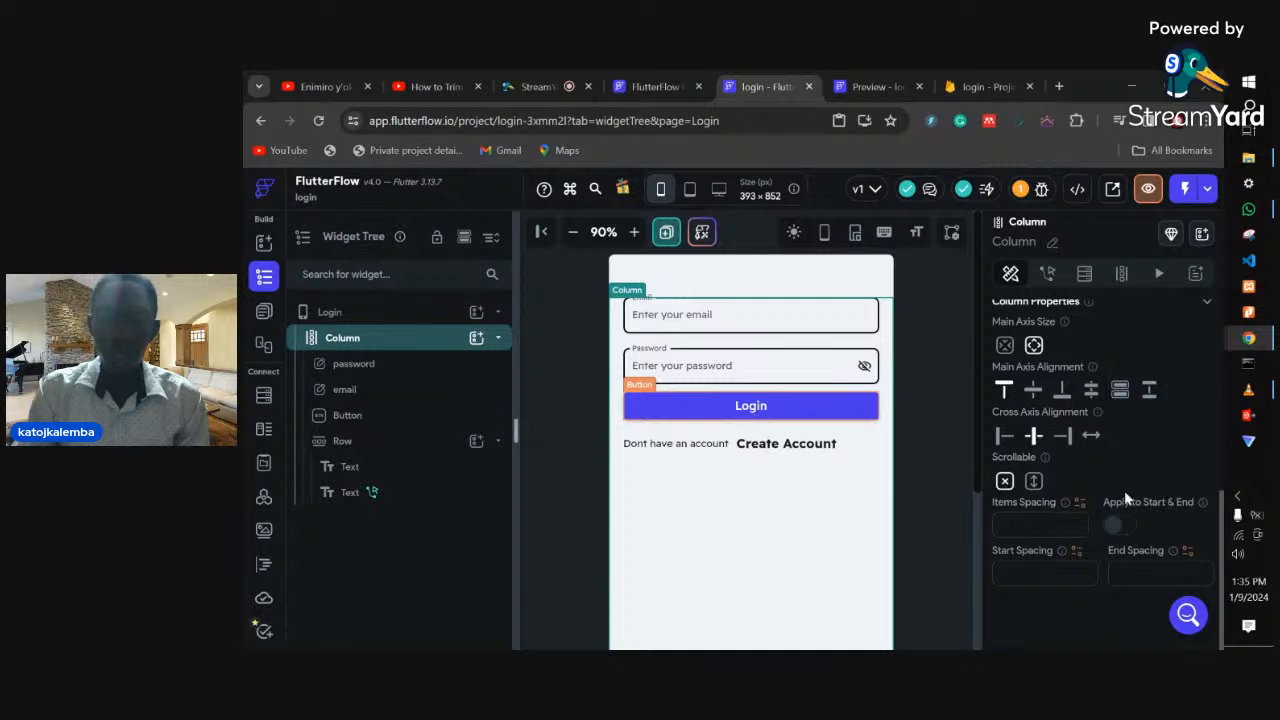
pyautogui.click(751, 406)
pyautogui.scroll(-4, 1072, 518)
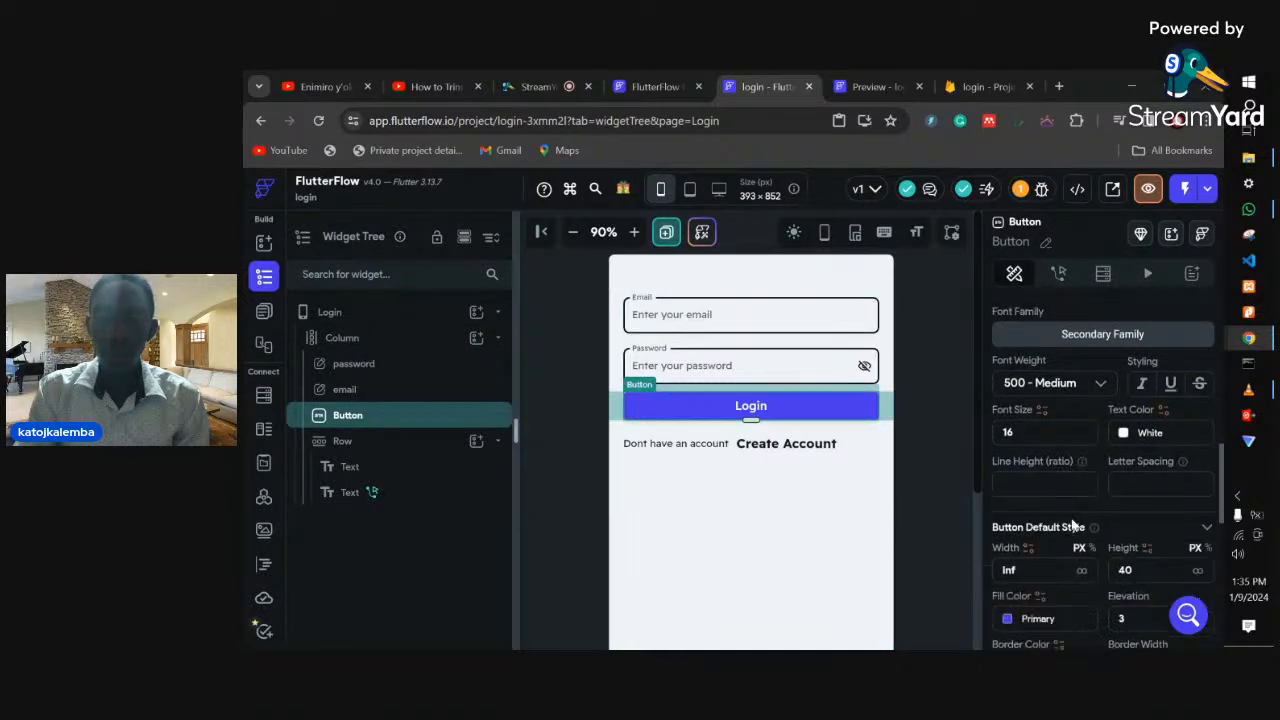
pyautogui.scroll(-1, 1071, 516)
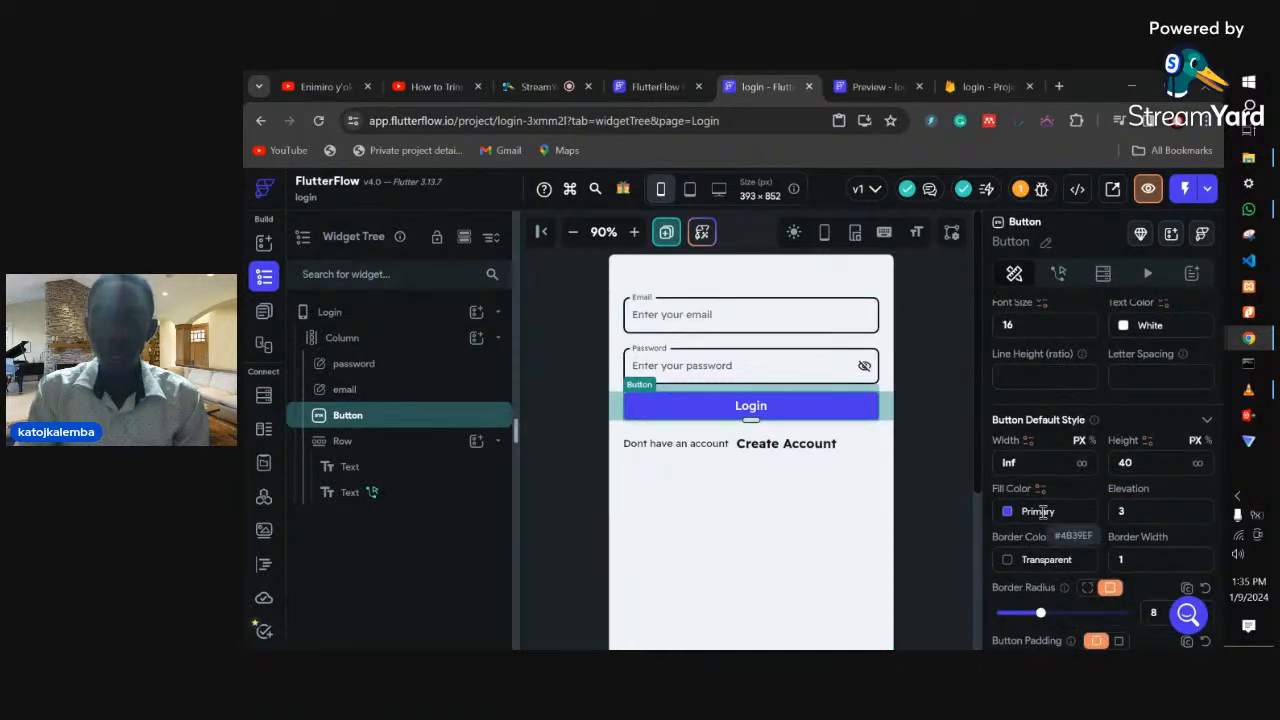
pyautogui.click(805, 550)
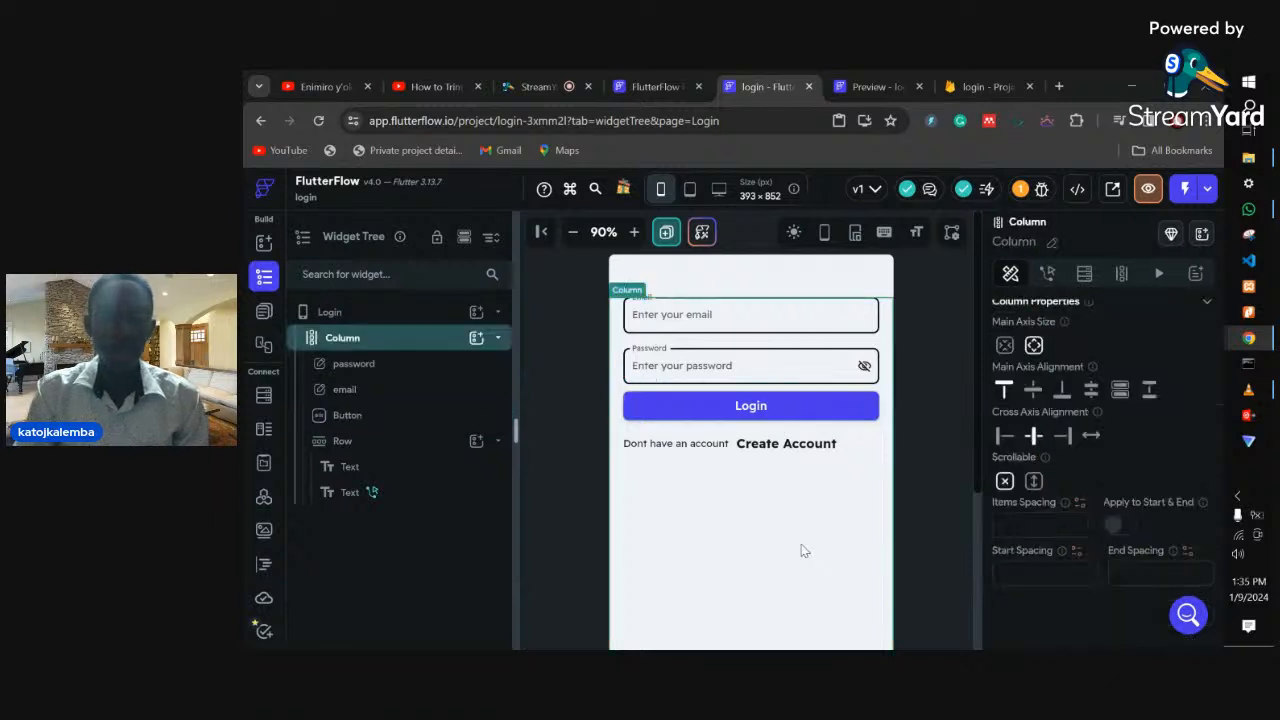
pyautogui.click(784, 405)
pyautogui.hotkey('ctrl', 'c')
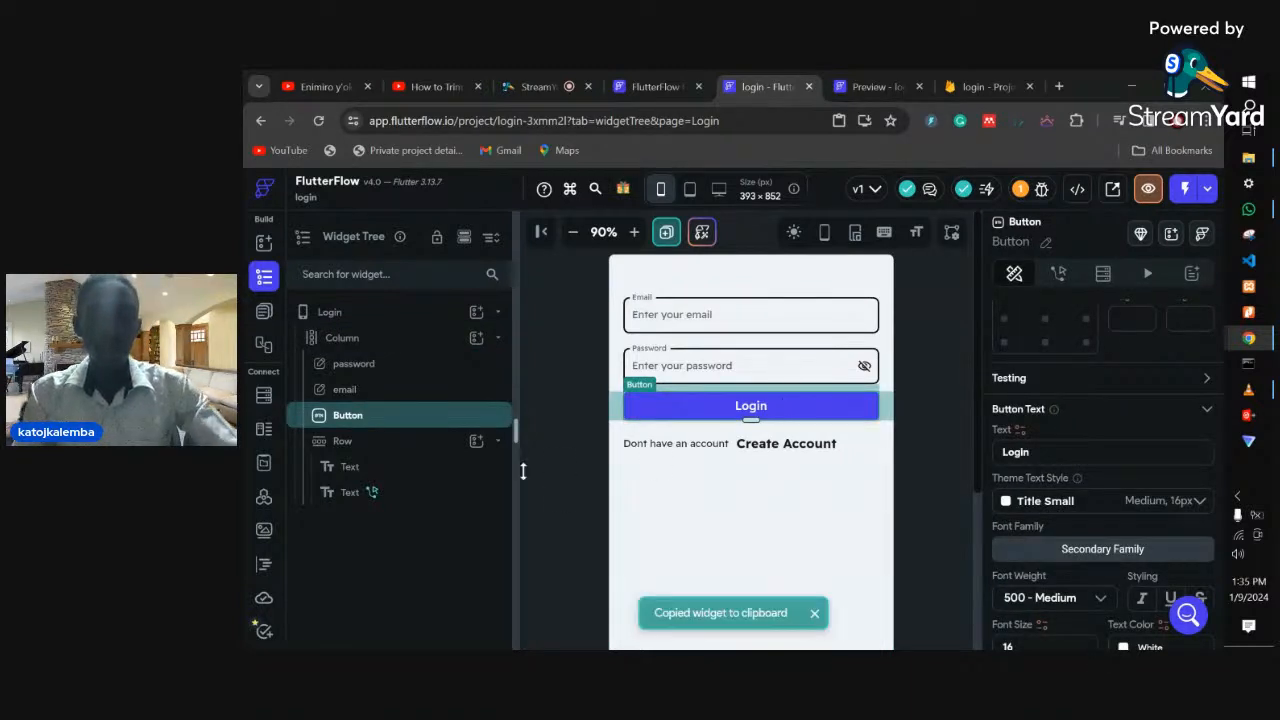
# - On the Register page, move the Already have an account row beneath the pasted Login button
pyautogui.click(265, 313)
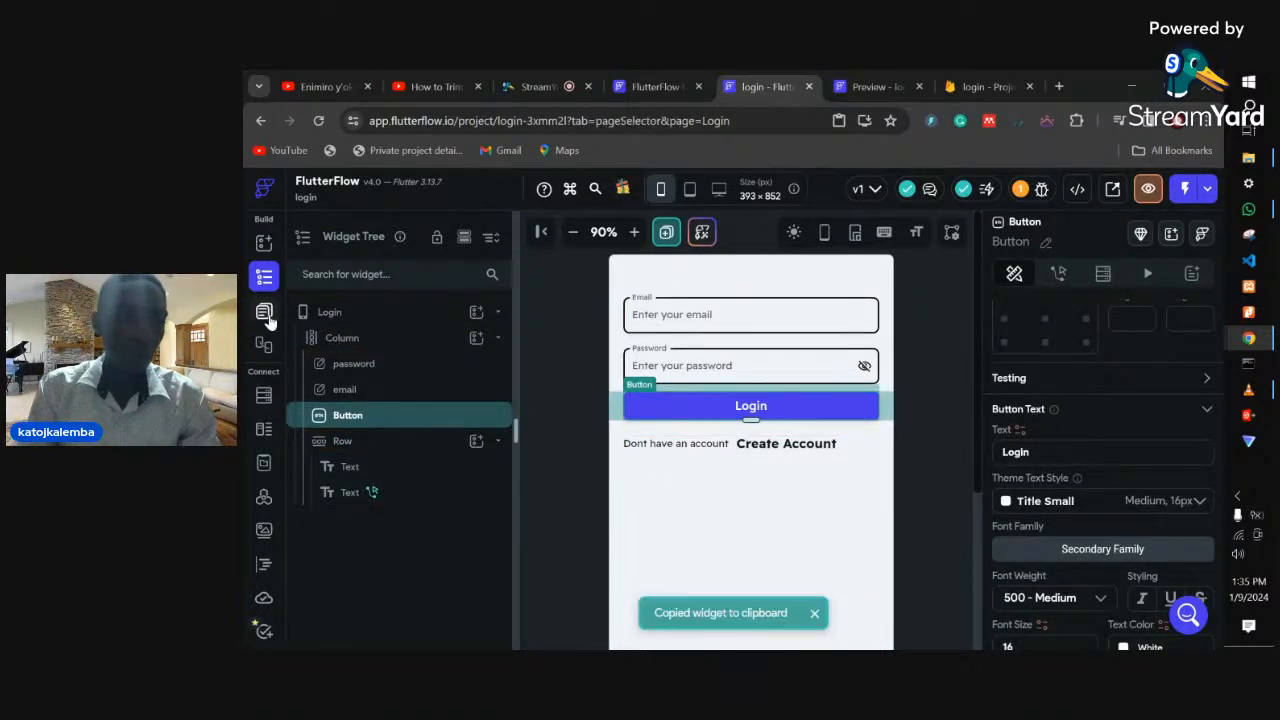
pyautogui.click(332, 360)
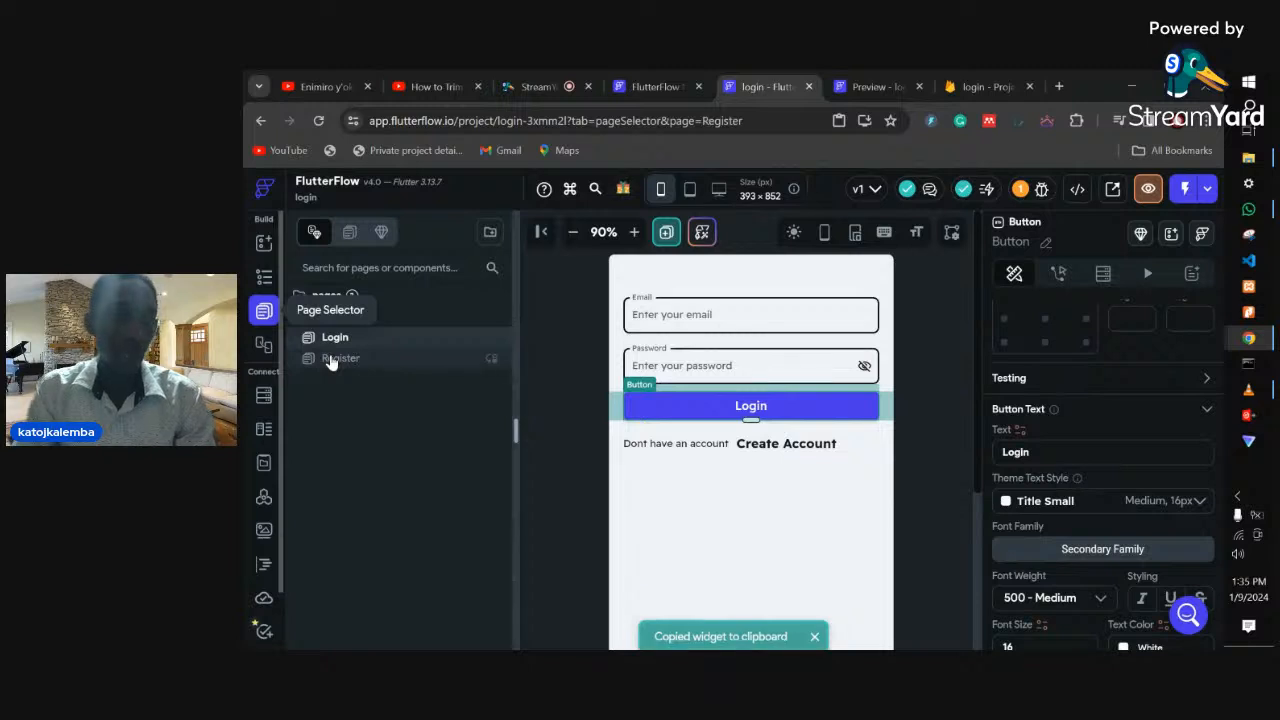
pyautogui.click(705, 479)
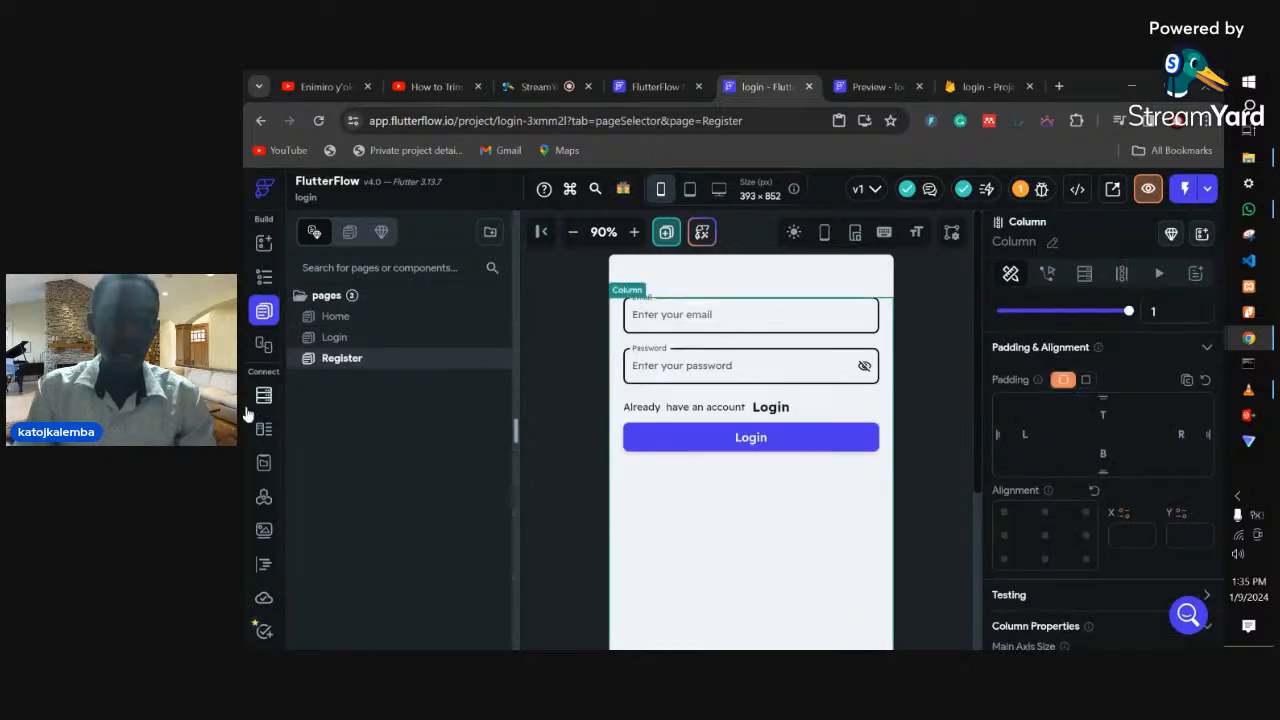
pyautogui.click(264, 277)
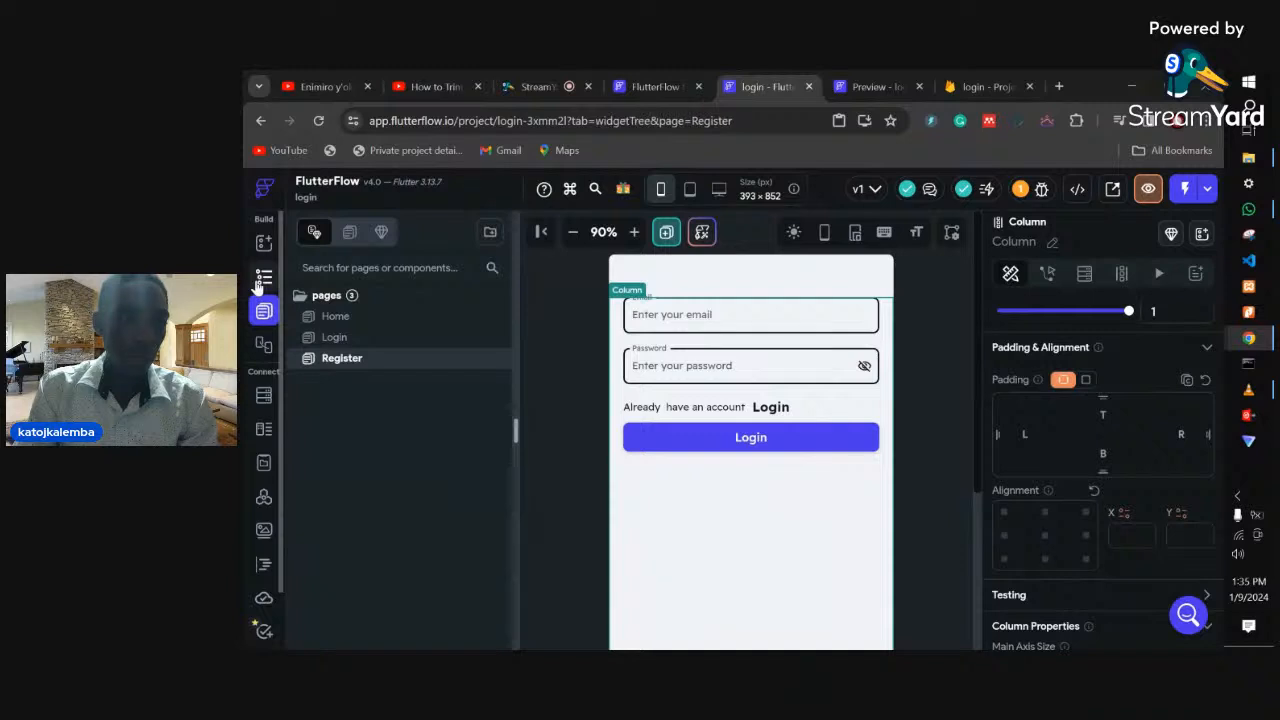
pyautogui.moveTo(338, 418); pyautogui.dragTo(367, 553)
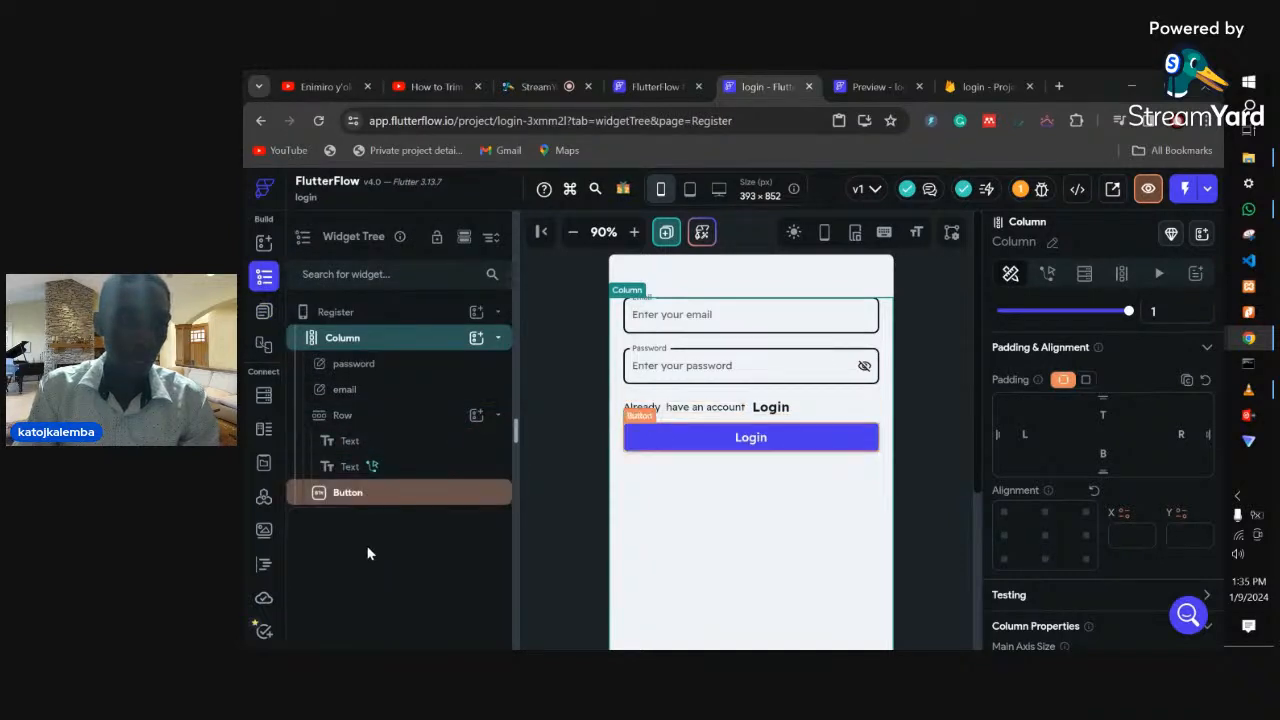
pyautogui.click(349, 420)
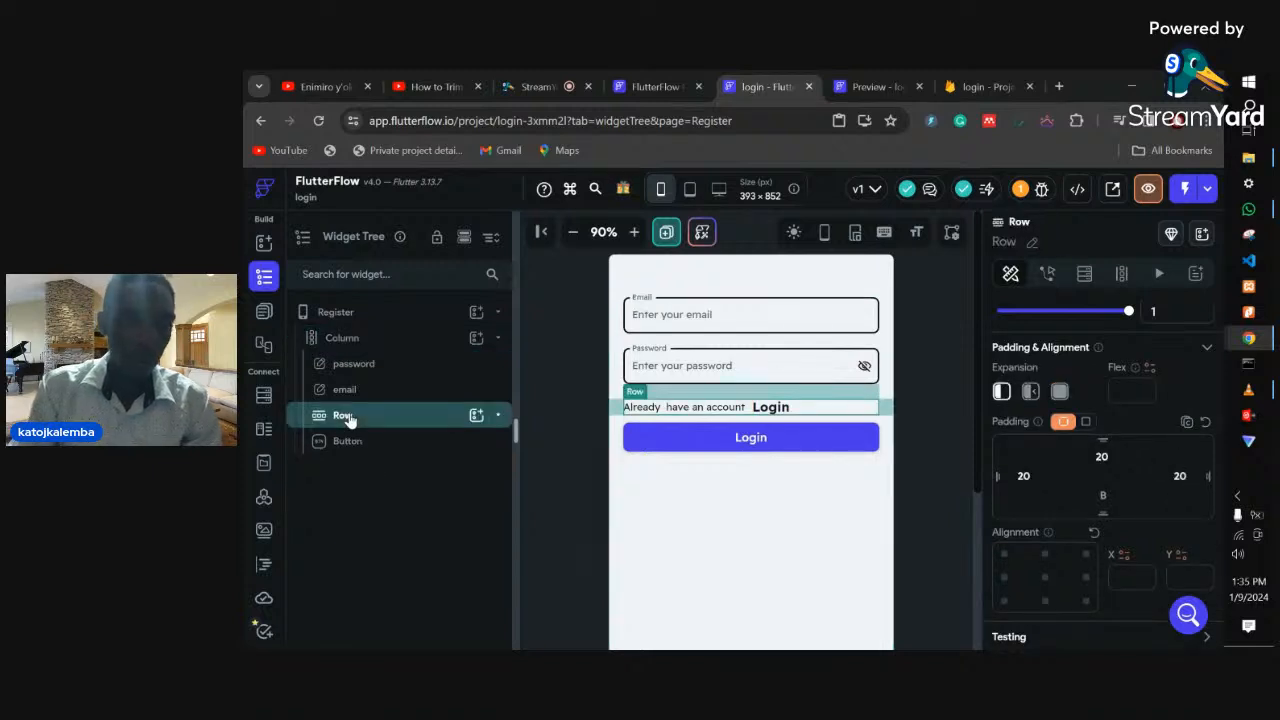
pyautogui.moveTo(340, 417); pyautogui.dragTo(344, 456)
pyautogui.click(677, 486)
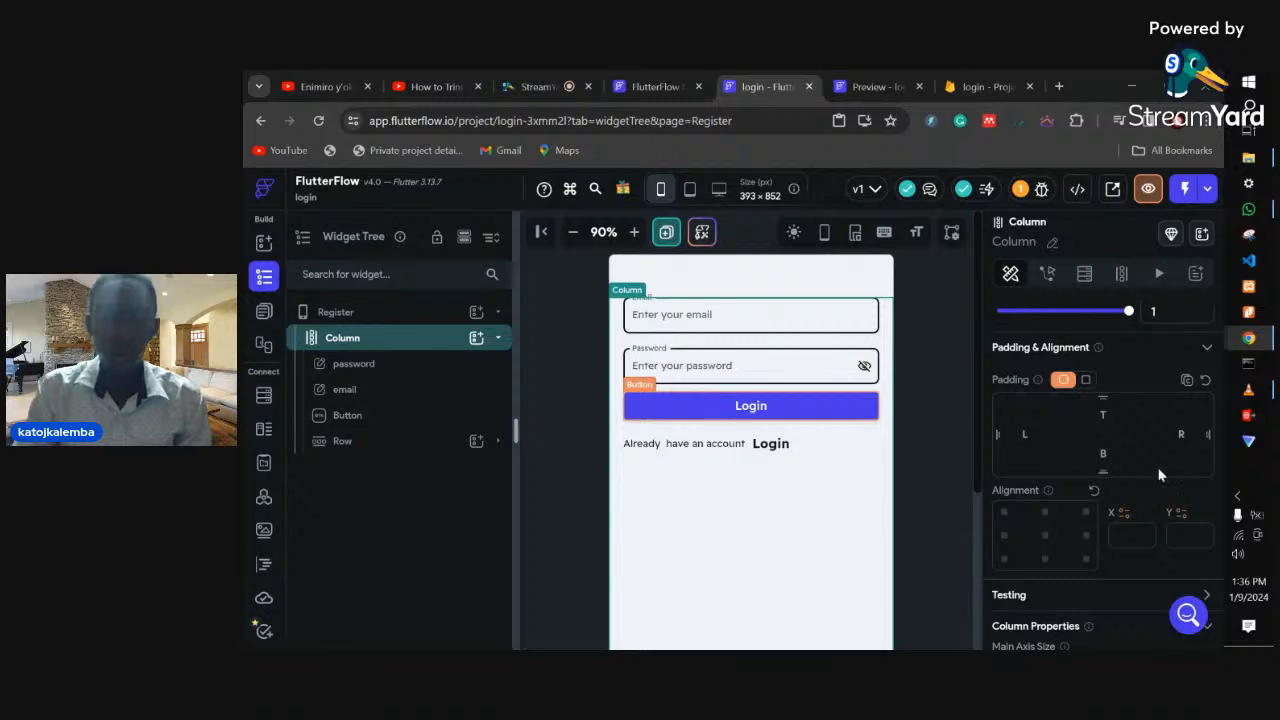
pyautogui.scroll(-4, 1106, 524)
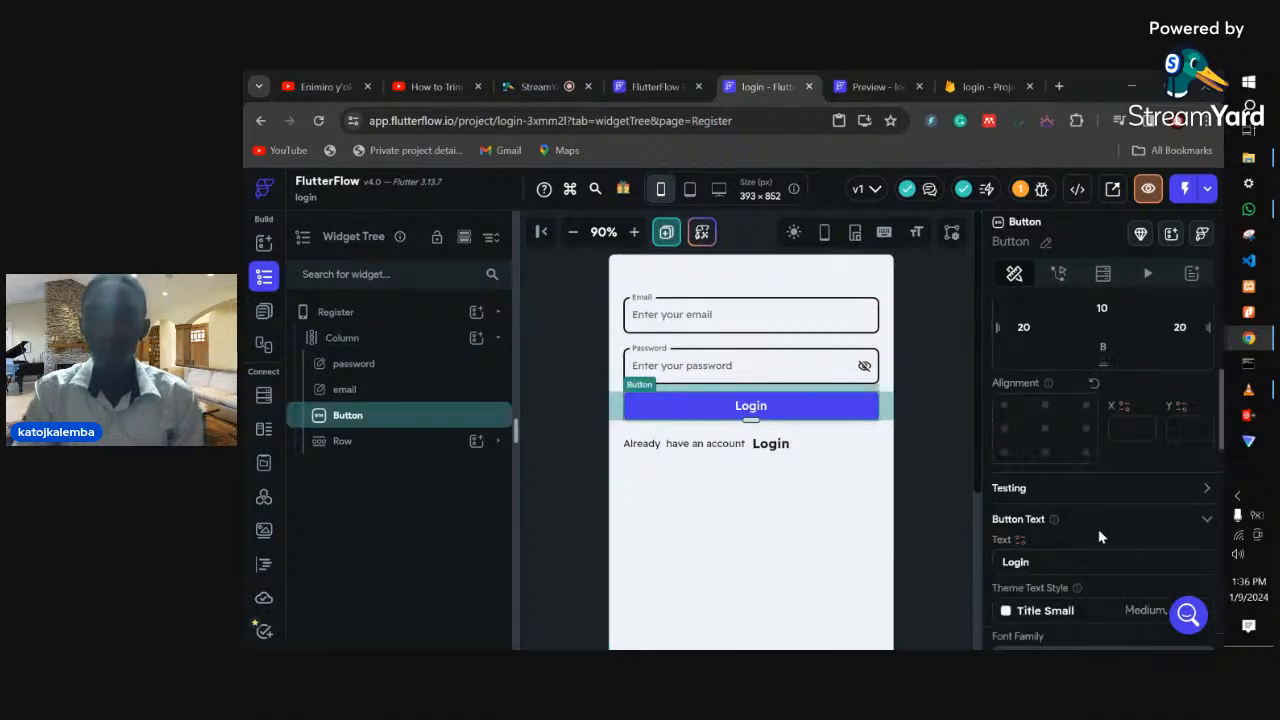
# - Change the Register page button's label to 'Create Account', then switch to the Home page
pyautogui.moveTo(1038, 566); pyautogui.dragTo(1020, 545)
pyautogui.press('BackSpace')
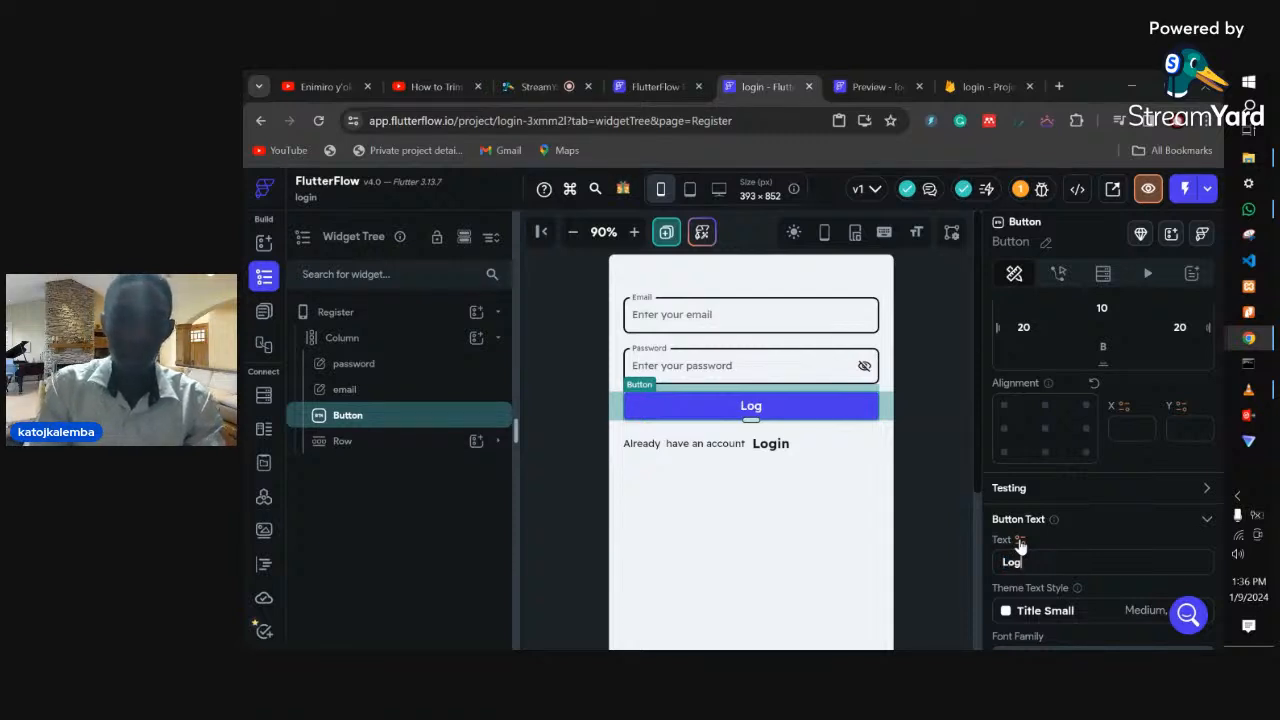
pyautogui.press('BackSpace')
pyautogui.press('BackSpace')
pyautogui.press('BackSpace')
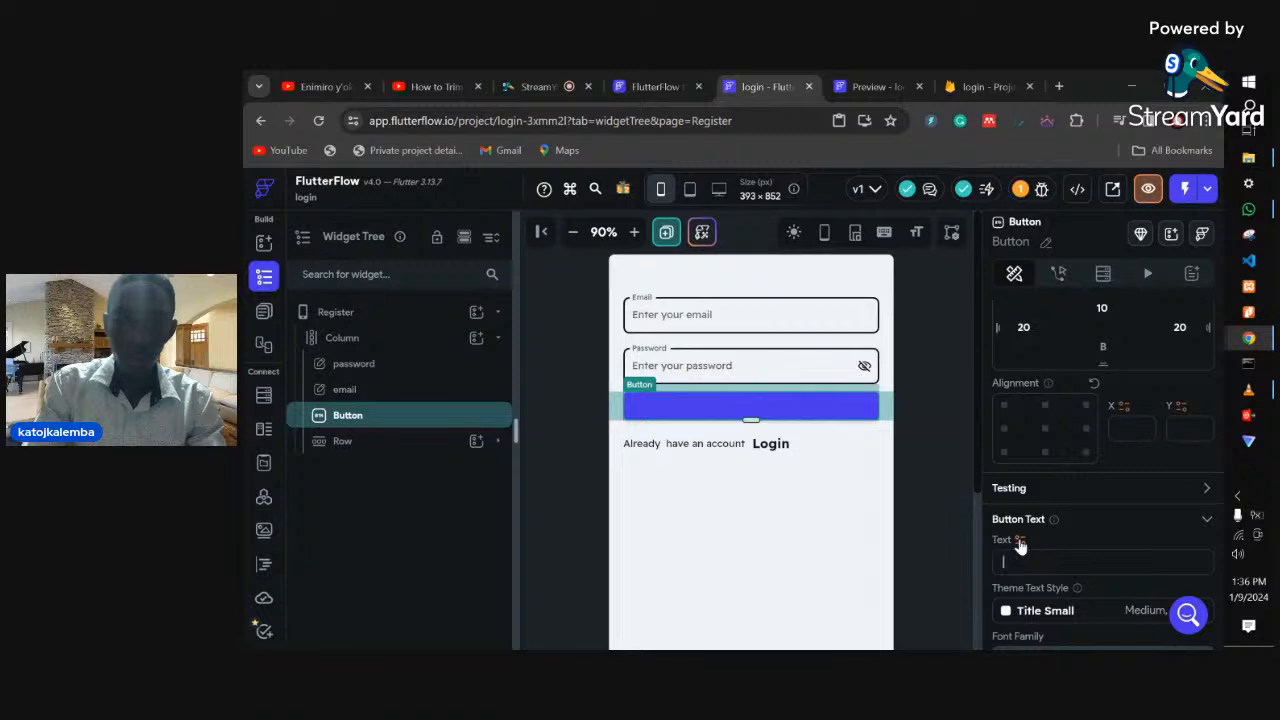
pyautogui.write('C')
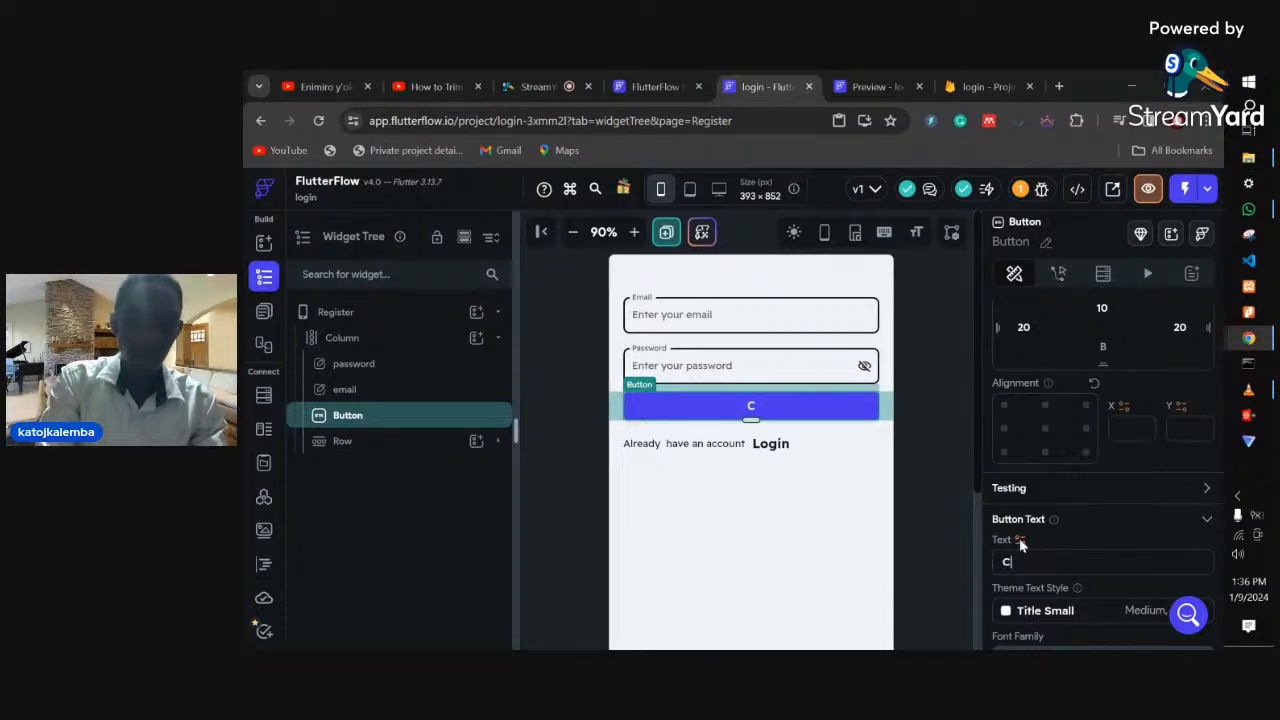
pyautogui.write('reate A')
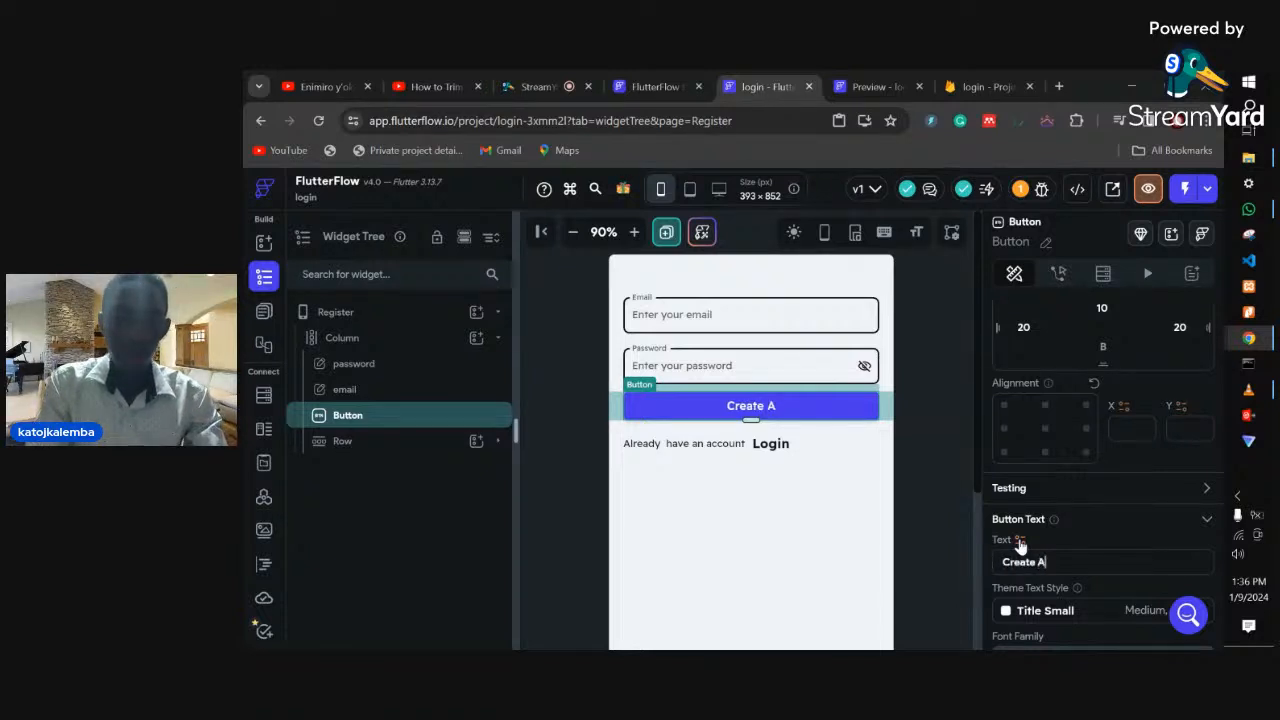
pyautogui.write('cco')
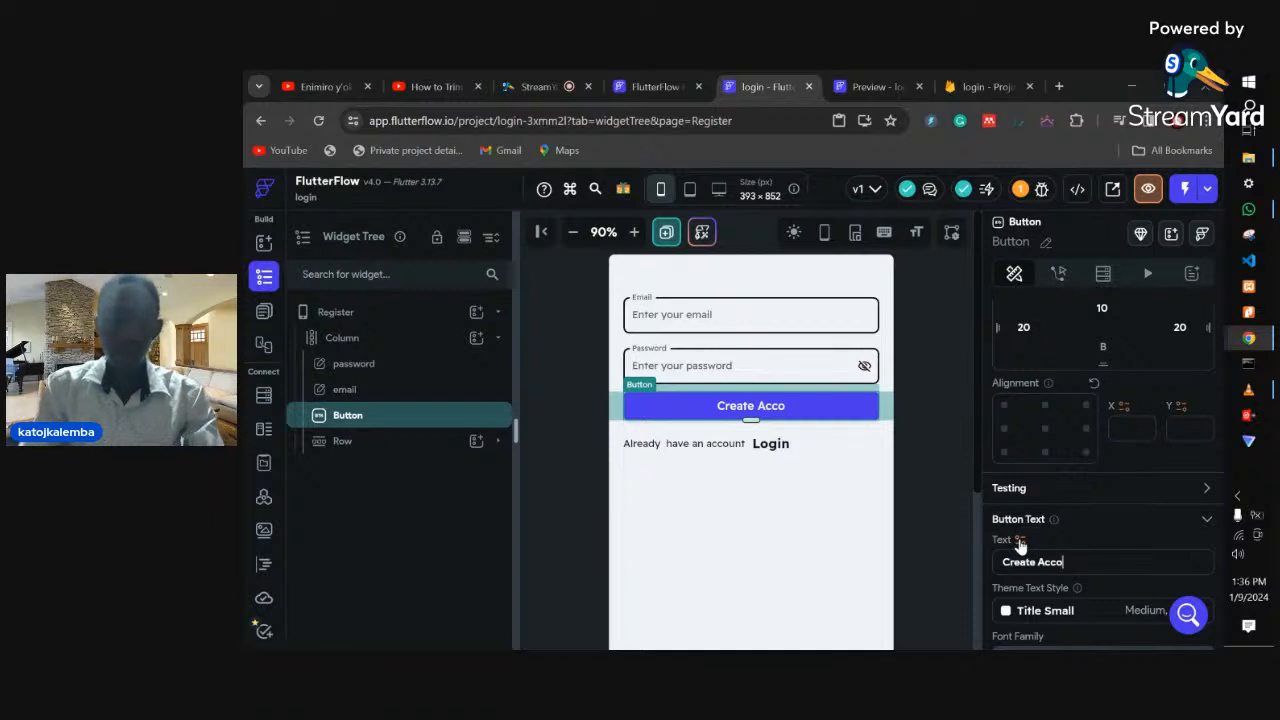
pyautogui.write('unt')
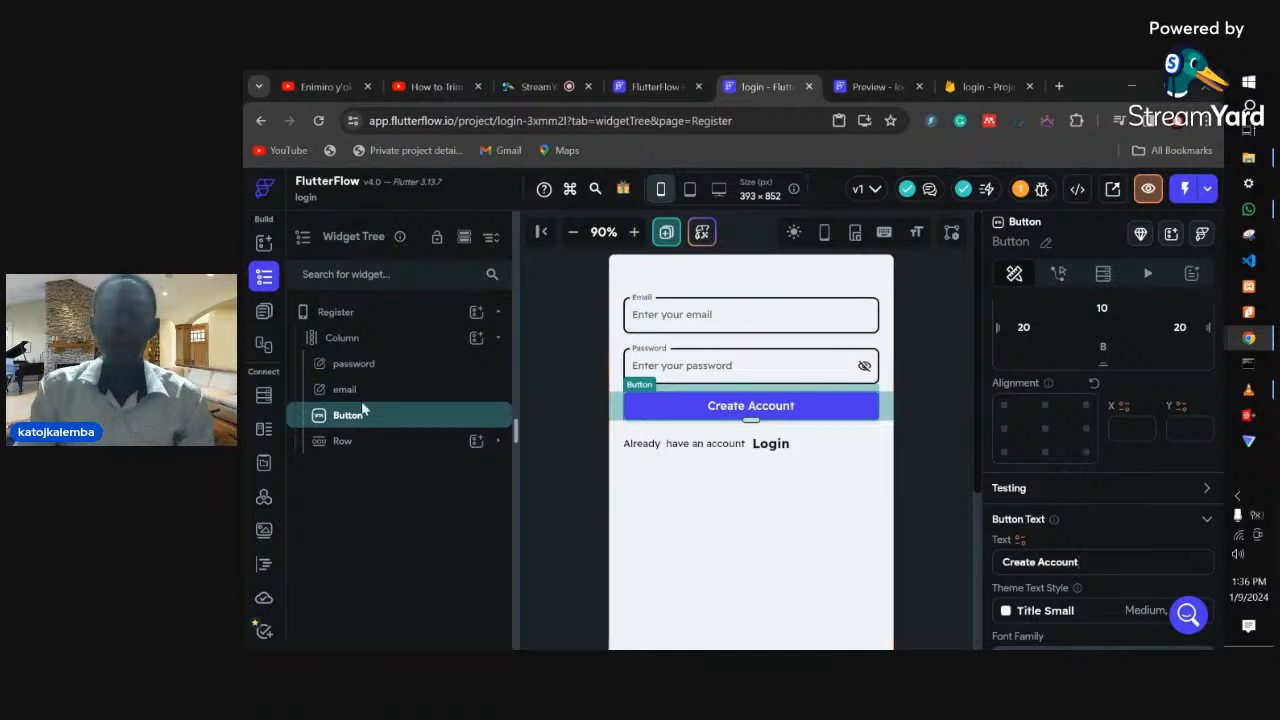
pyautogui.click(264, 316)
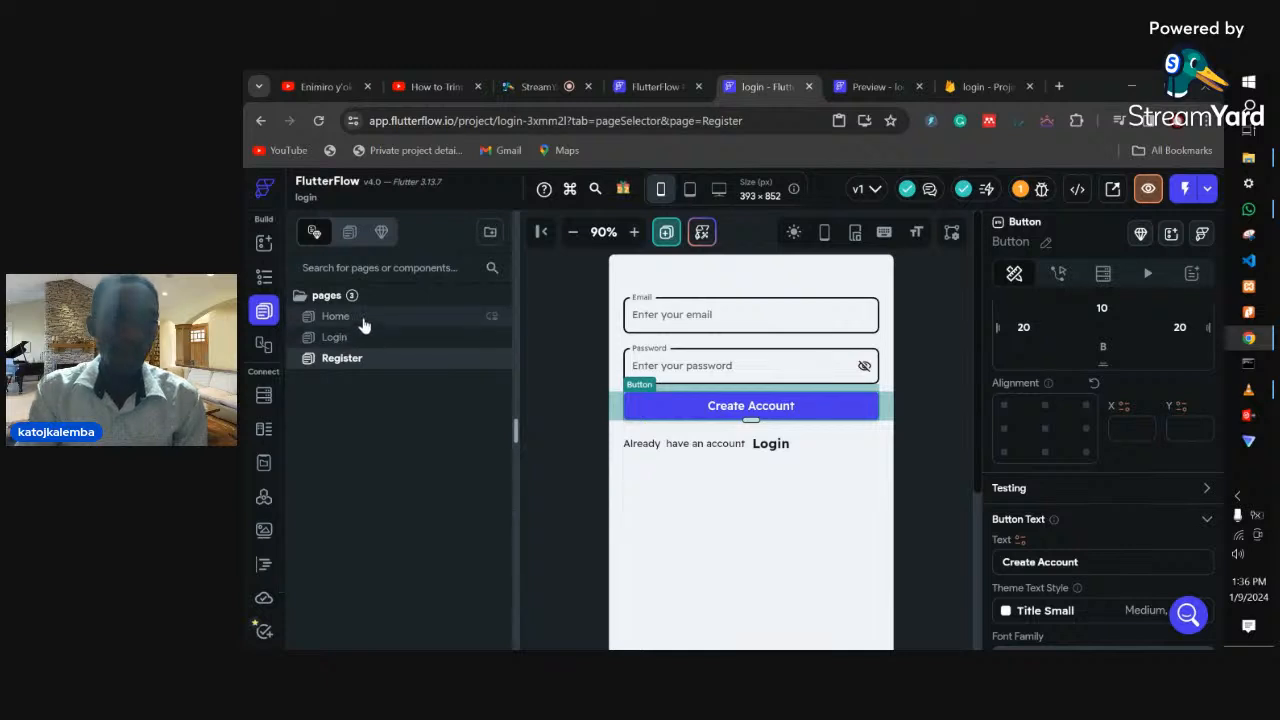
pyautogui.click(362, 318)
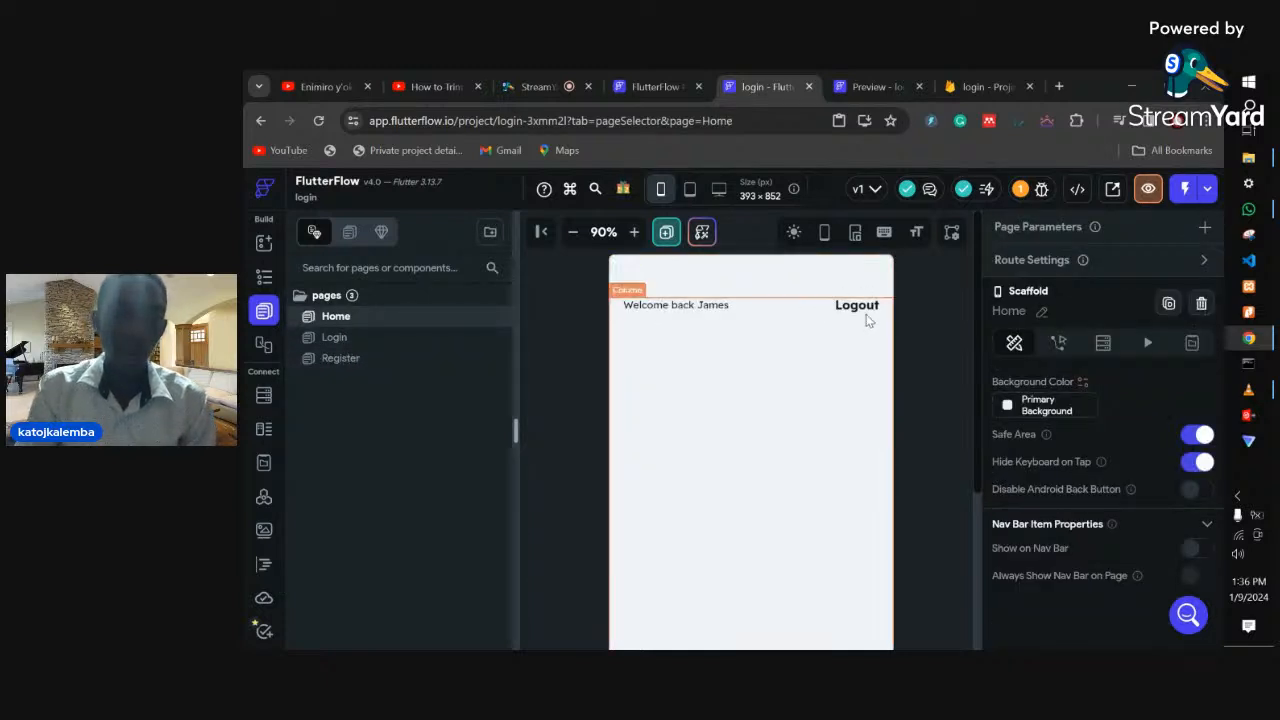
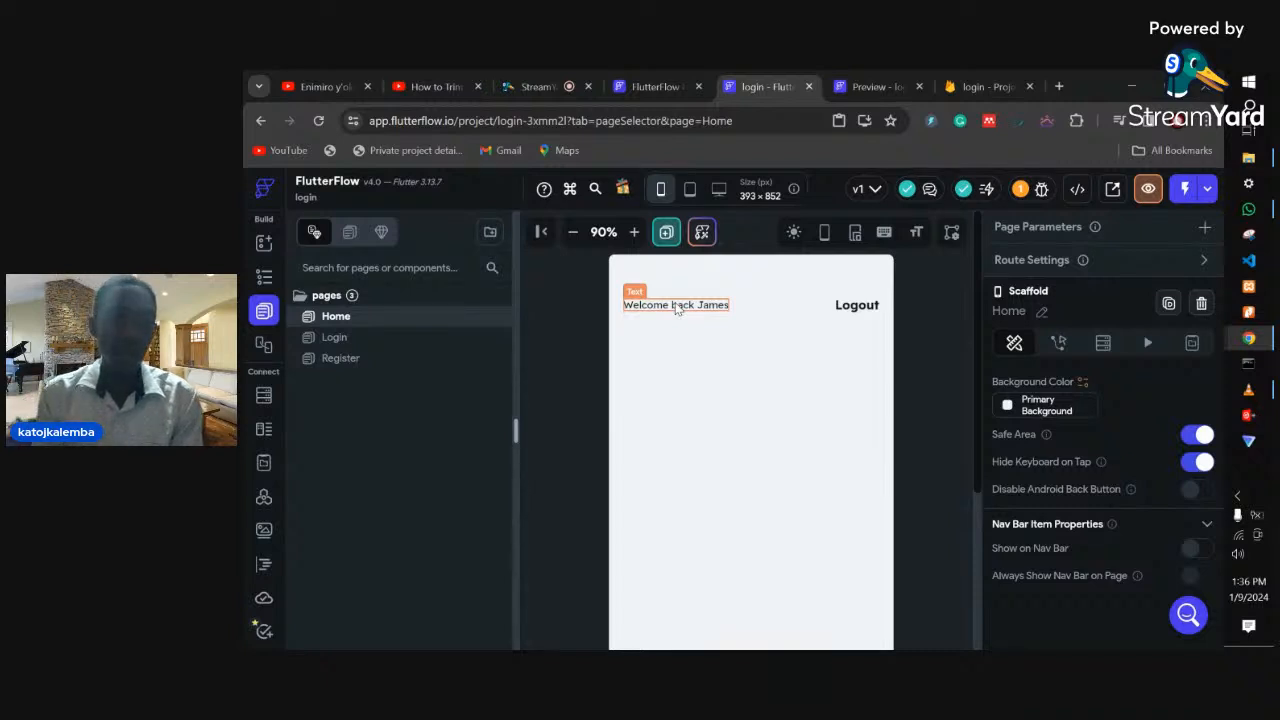
# - Give the Home page's Logout text an On Tap Firebase Auth Log Out action, then open the Login page
pyautogui.click(858, 305)
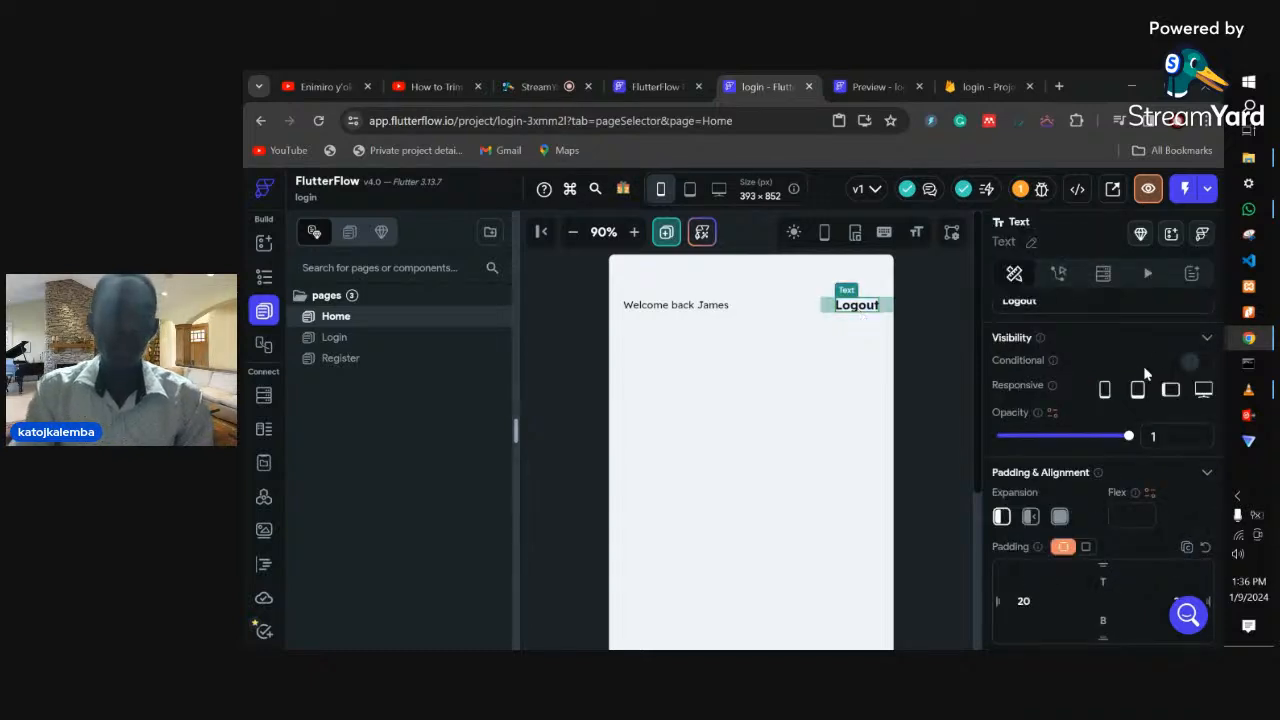
pyautogui.click(1060, 276)
pyautogui.click(1096, 450)
pyautogui.scroll(-3, 1098, 492)
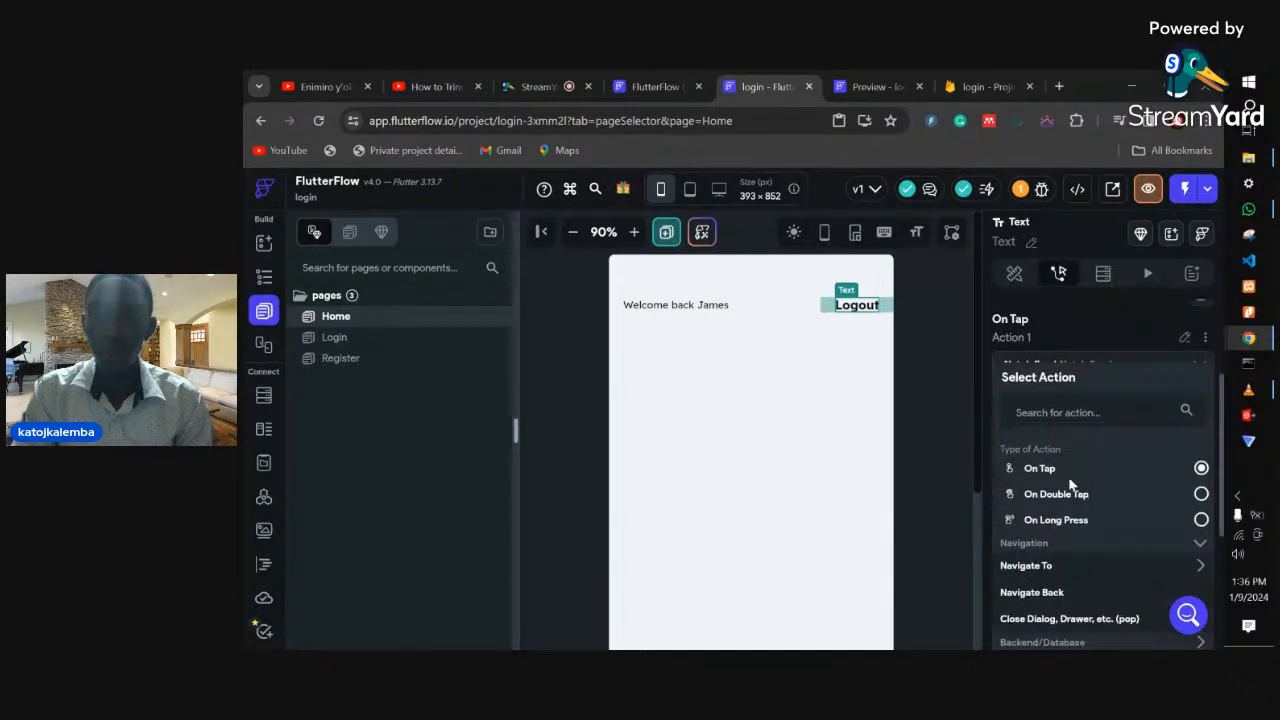
pyautogui.scroll(-1, 1085, 560)
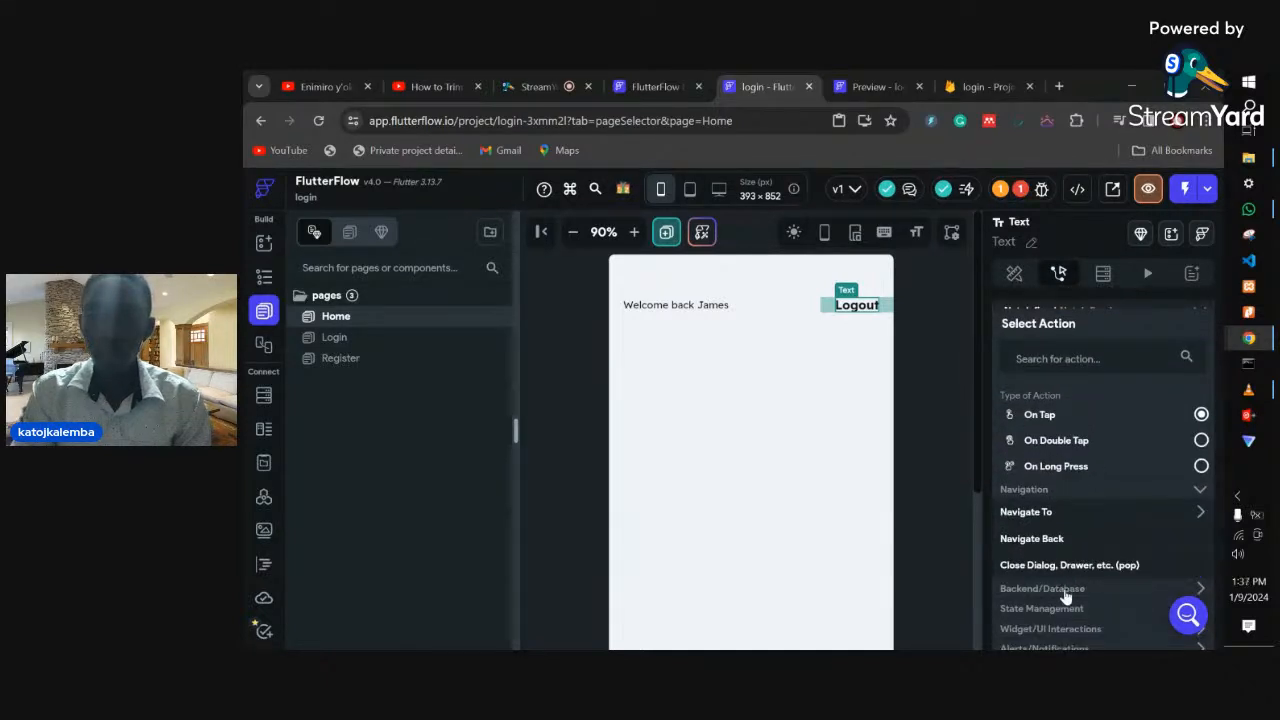
pyautogui.click(1065, 593)
pyautogui.scroll(-1, 1065, 595)
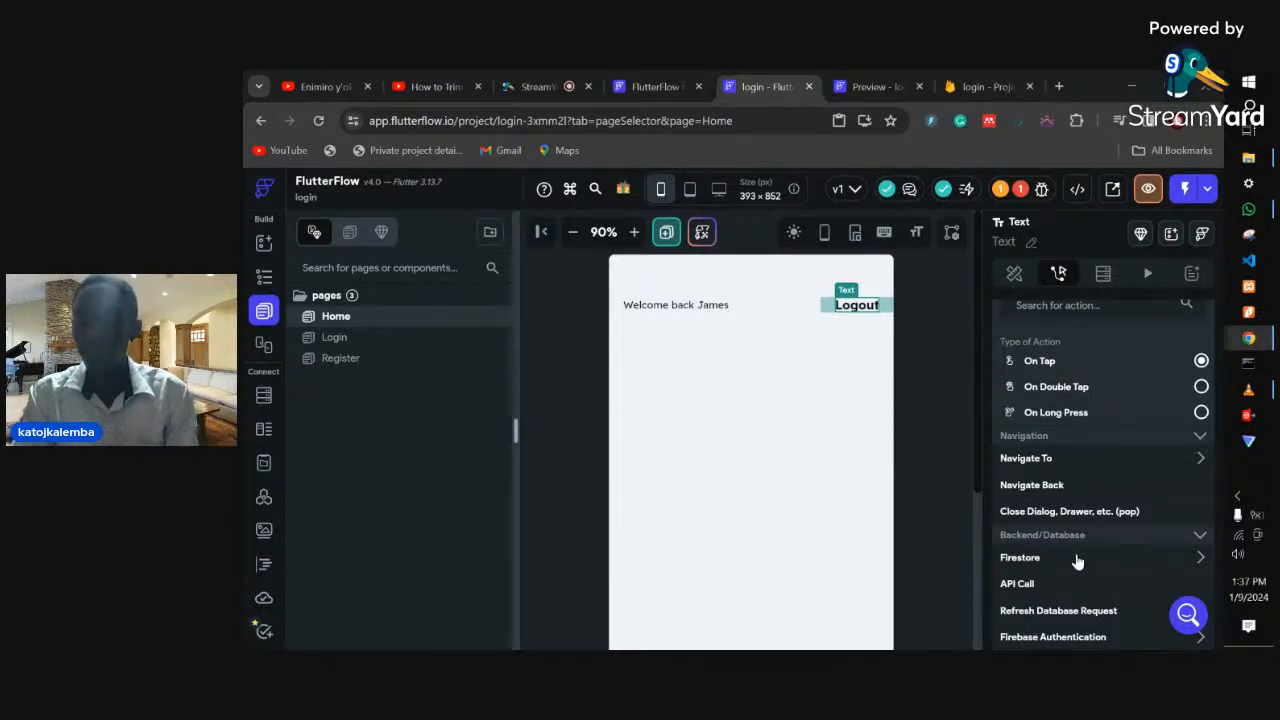
pyautogui.scroll(-1, 1075, 565)
pyautogui.click(1072, 585)
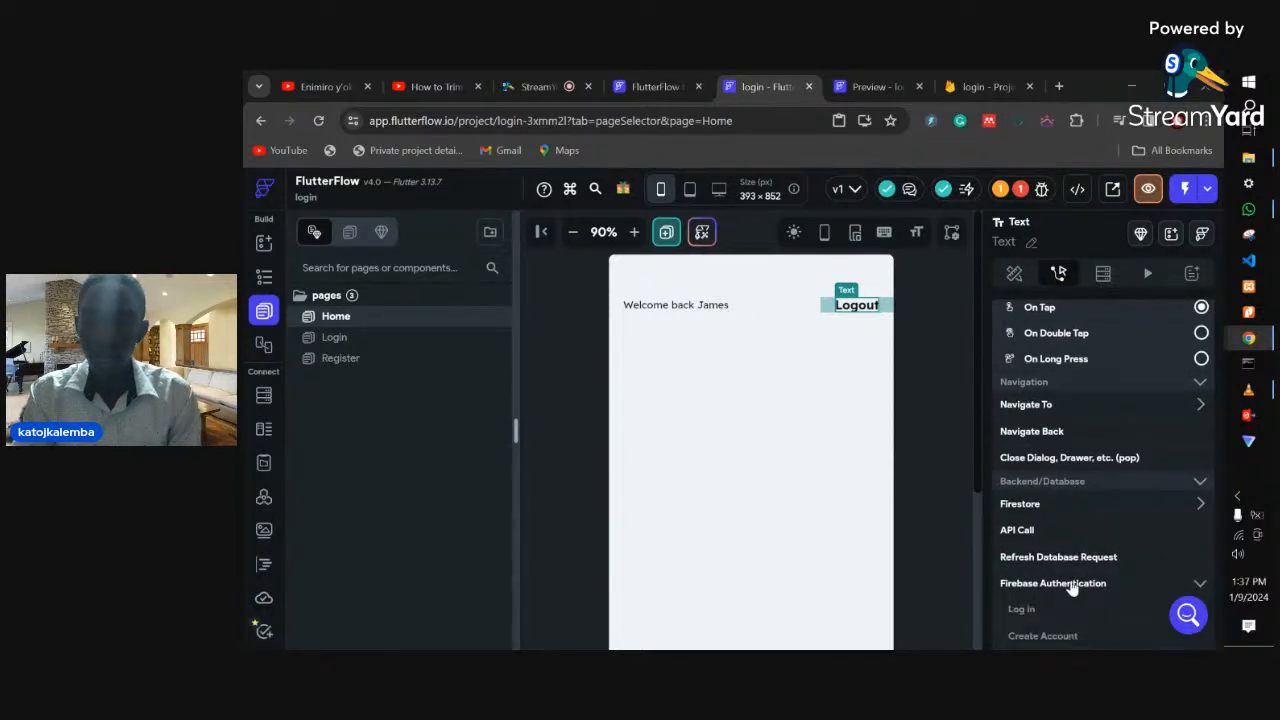
pyautogui.scroll(-1, 1072, 588)
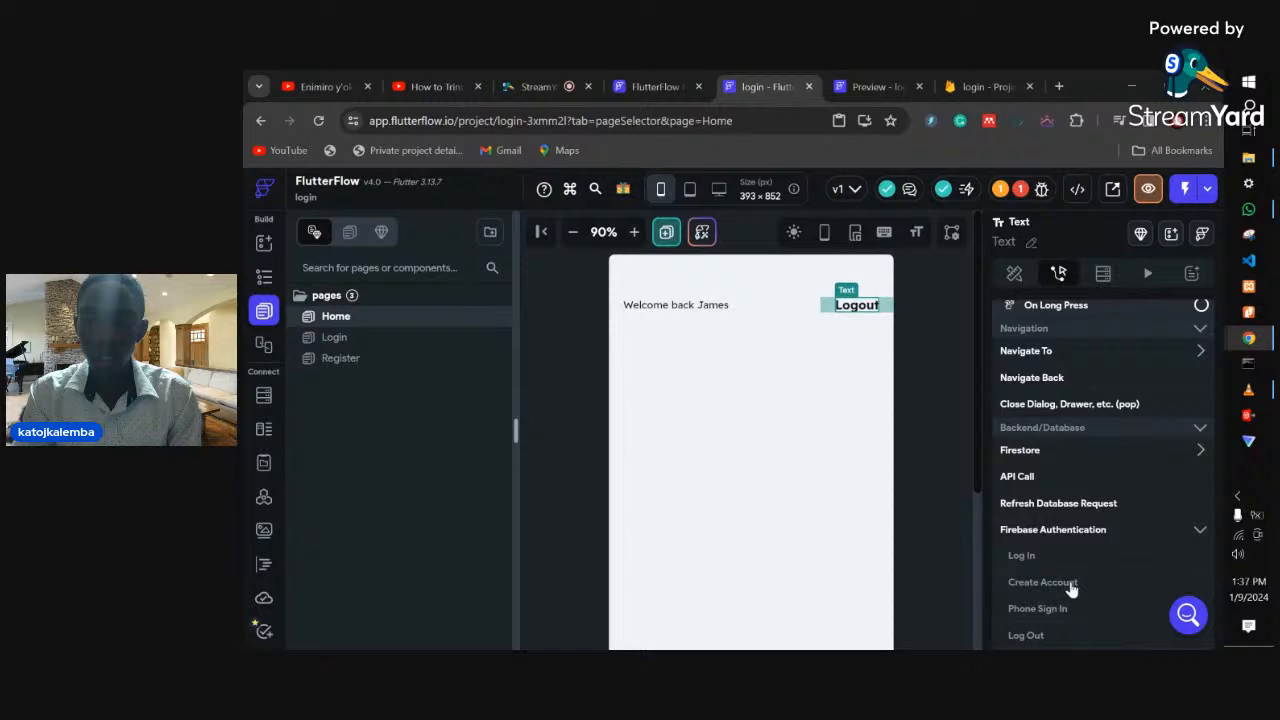
pyautogui.click(1030, 636)
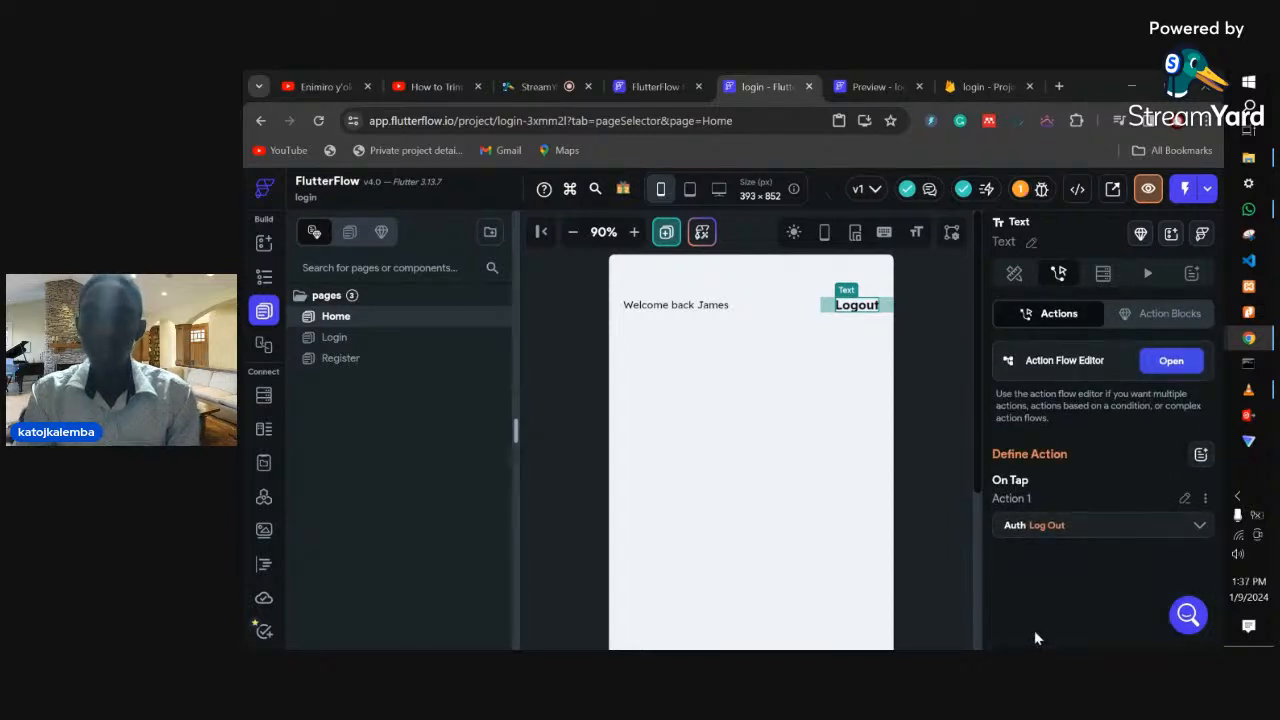
pyautogui.click(334, 340)
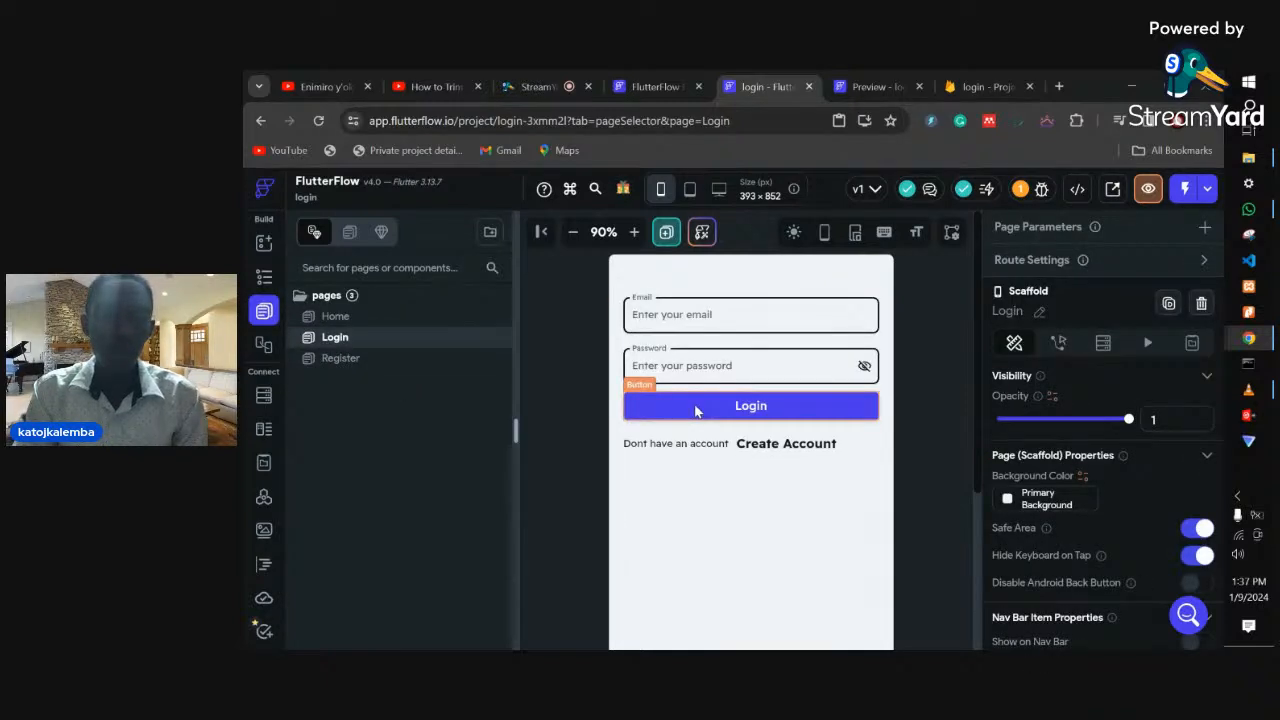
# - Add a Firebase Authentication Log In action to the Login button's On Tap, then go to the Firebase console
pyautogui.click(696, 411)
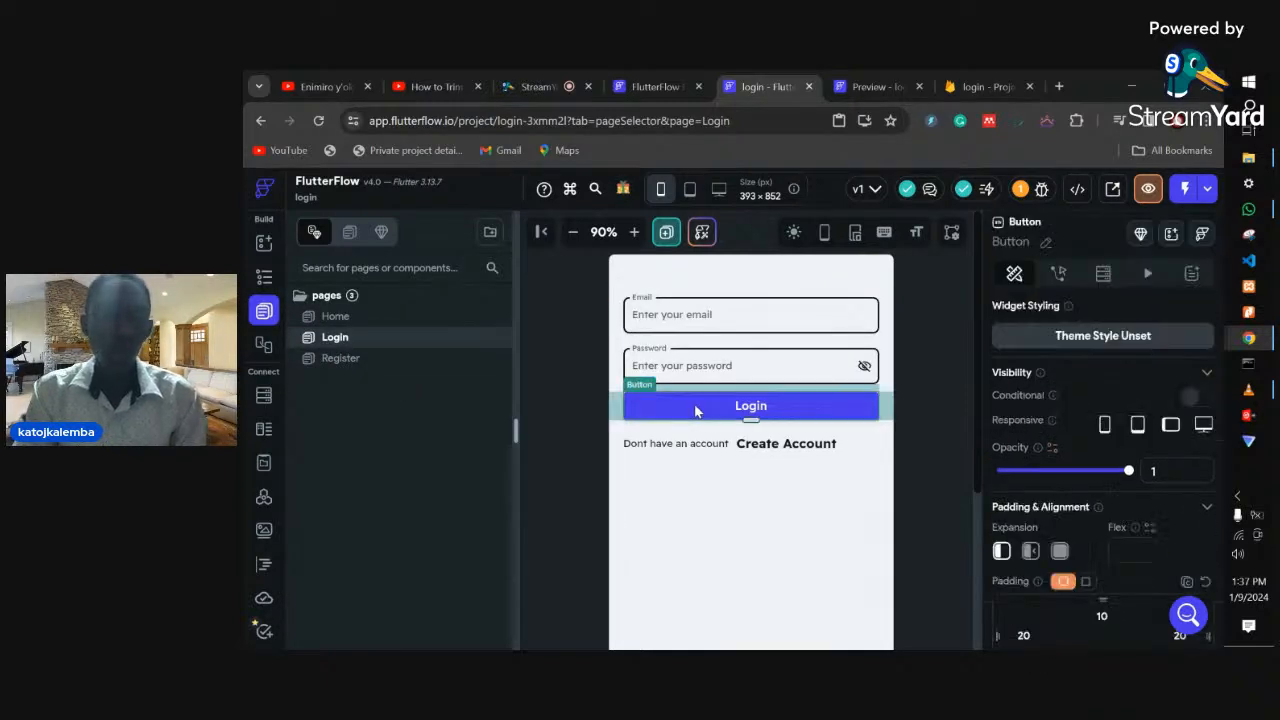
pyautogui.click(1063, 273)
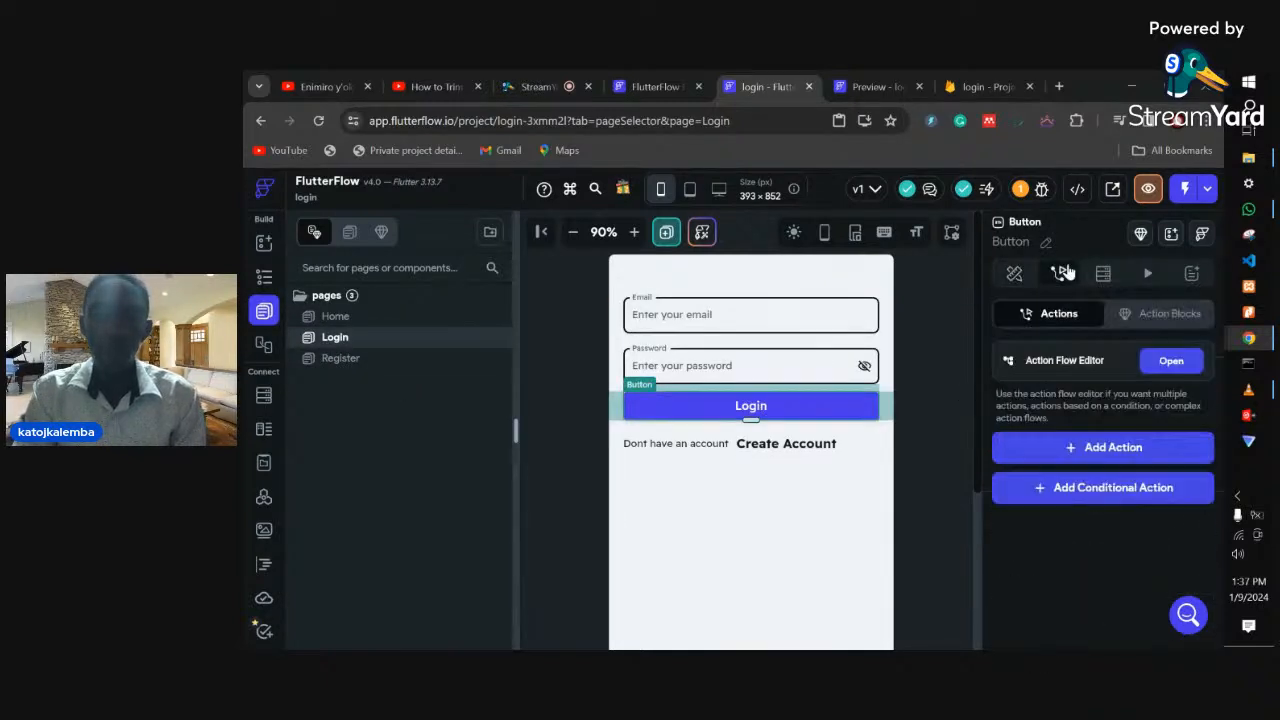
pyautogui.click(1110, 450)
pyautogui.scroll(-4, 1091, 514)
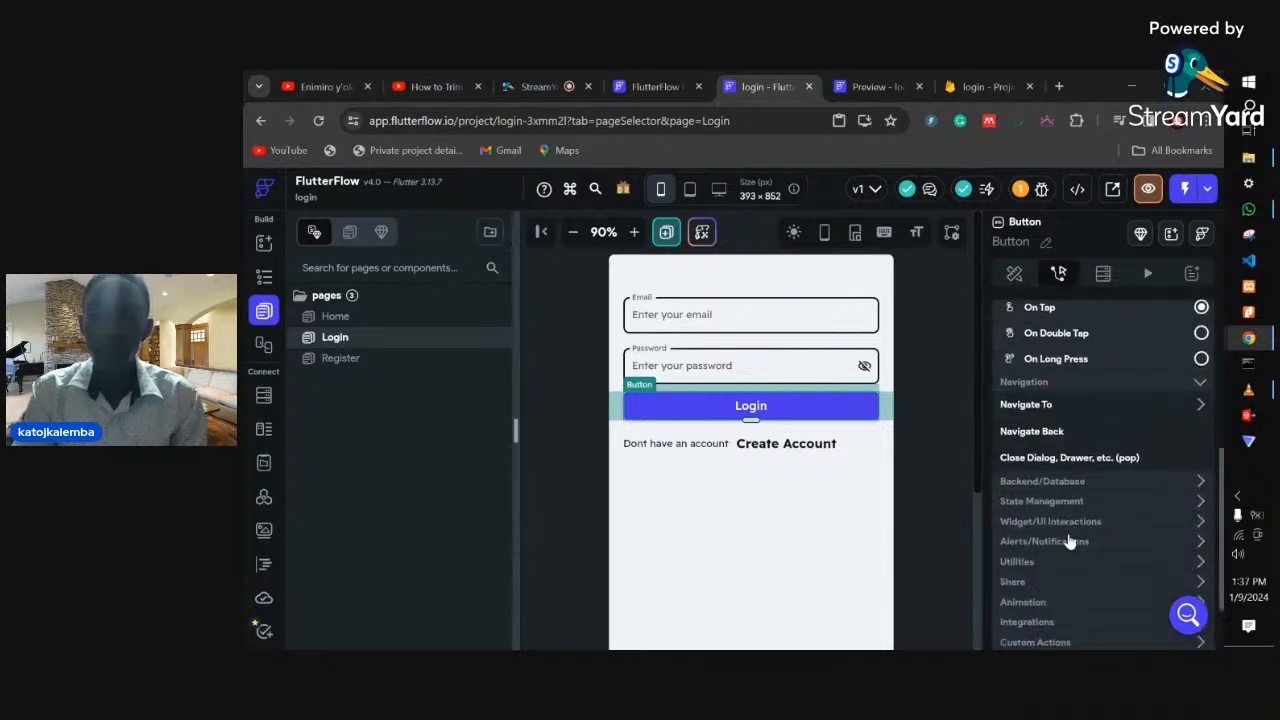
pyautogui.click(1045, 484)
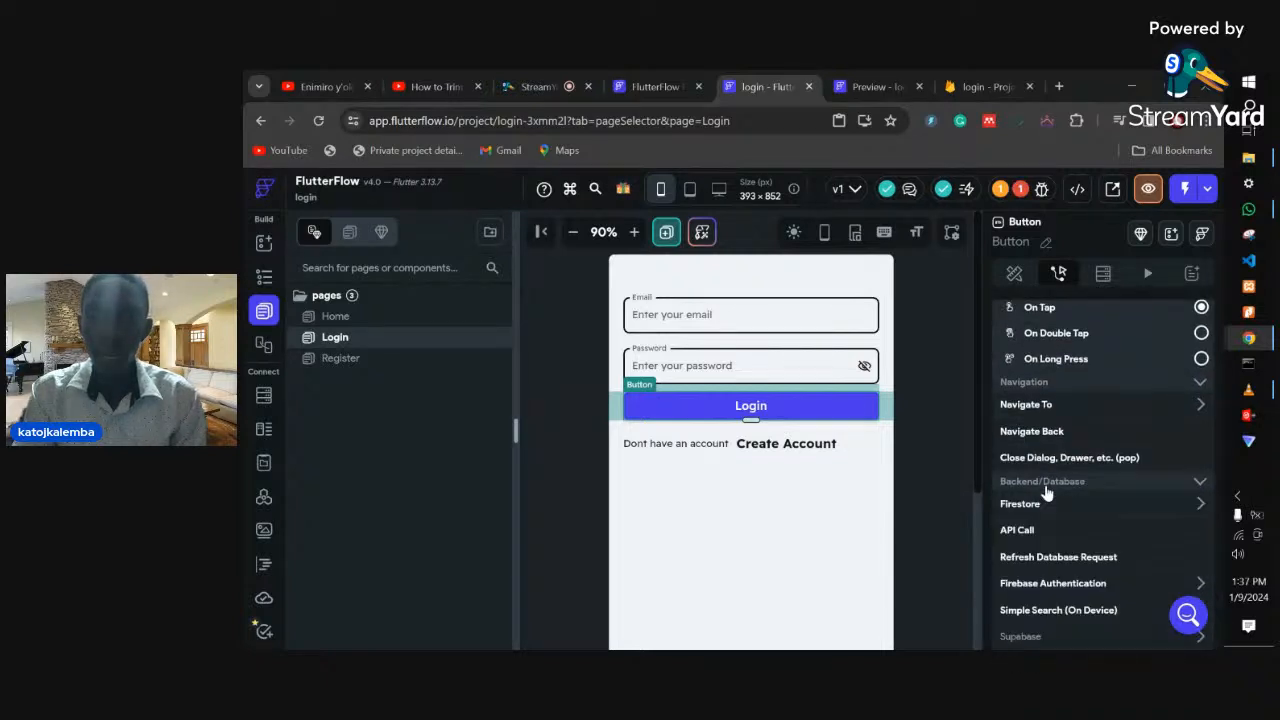
pyautogui.click(1055, 585)
pyautogui.scroll(-1, 1058, 575)
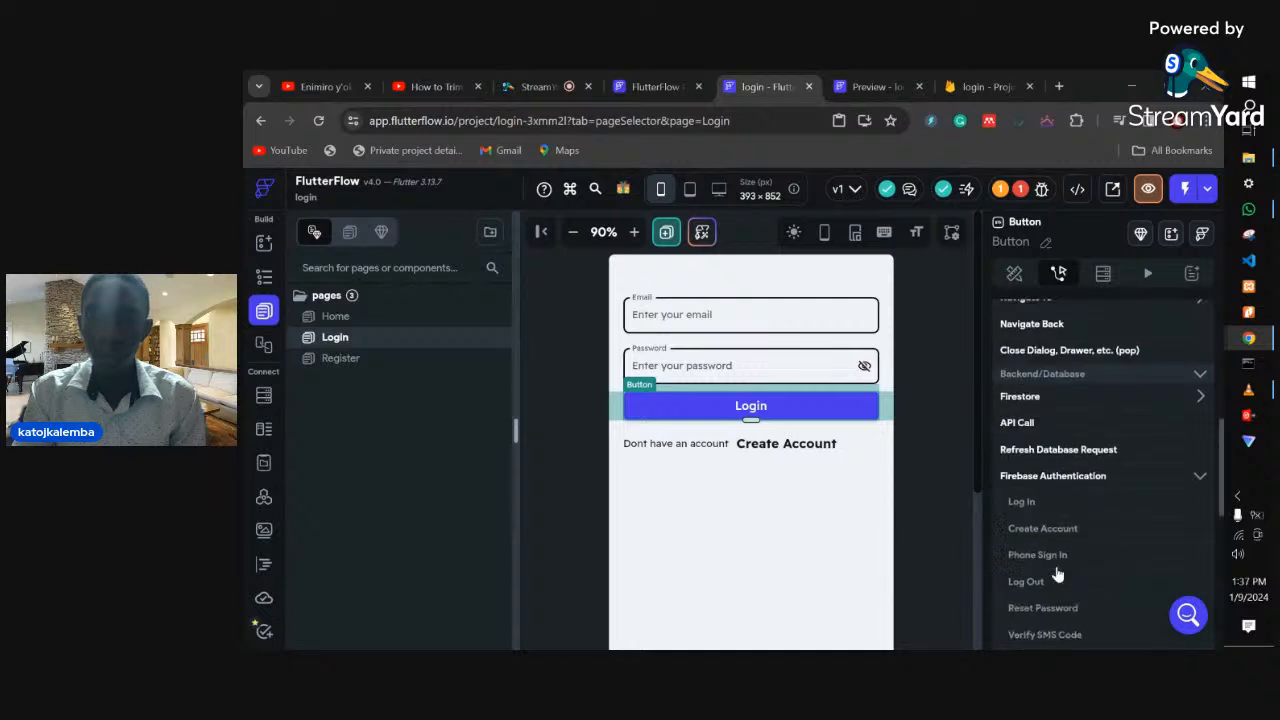
pyautogui.click(1029, 501)
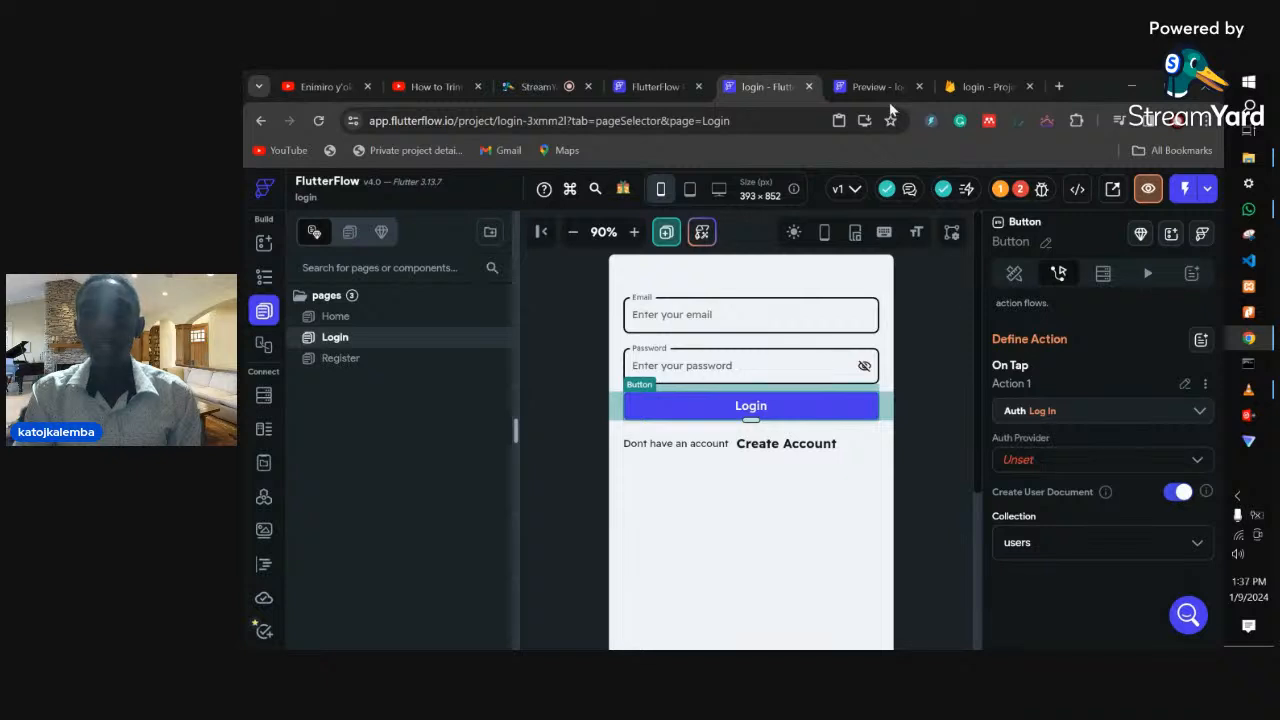
pyautogui.click(962, 72)
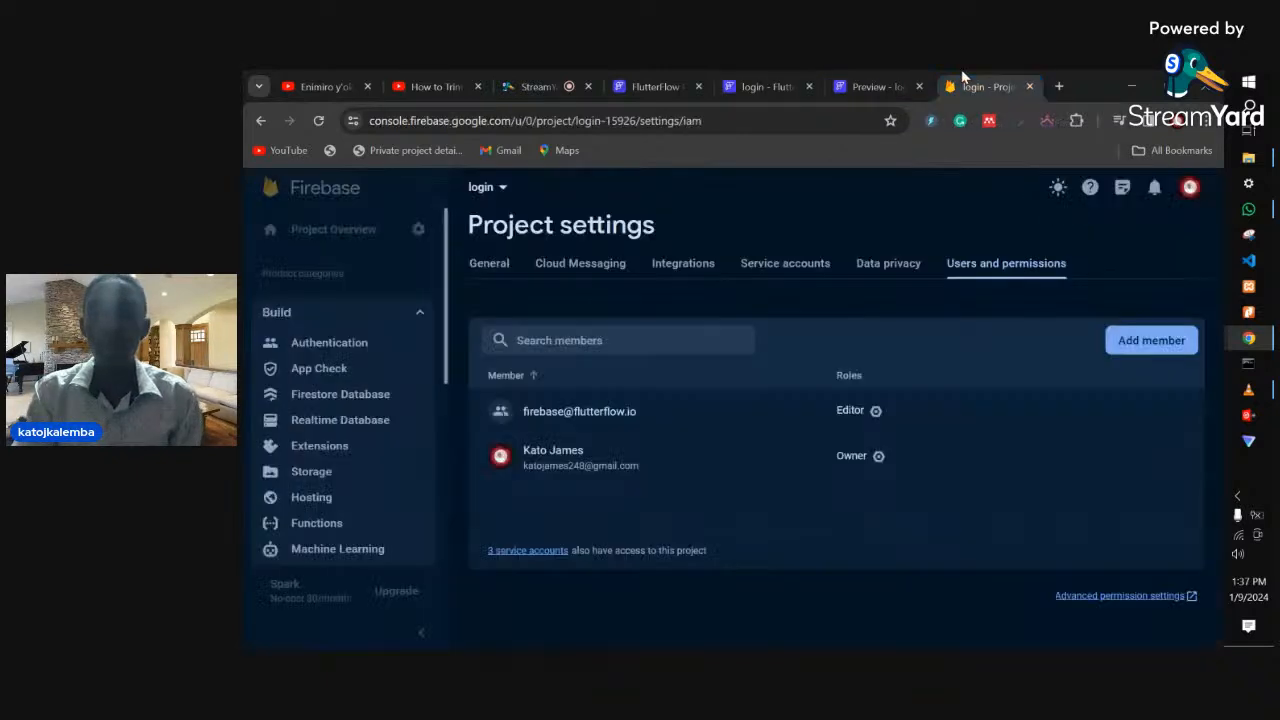
# - Get started with Firebase Authentication, then enable and save the Email/Password sign-in provider
pyautogui.click(346, 317)
pyautogui.click(340, 320)
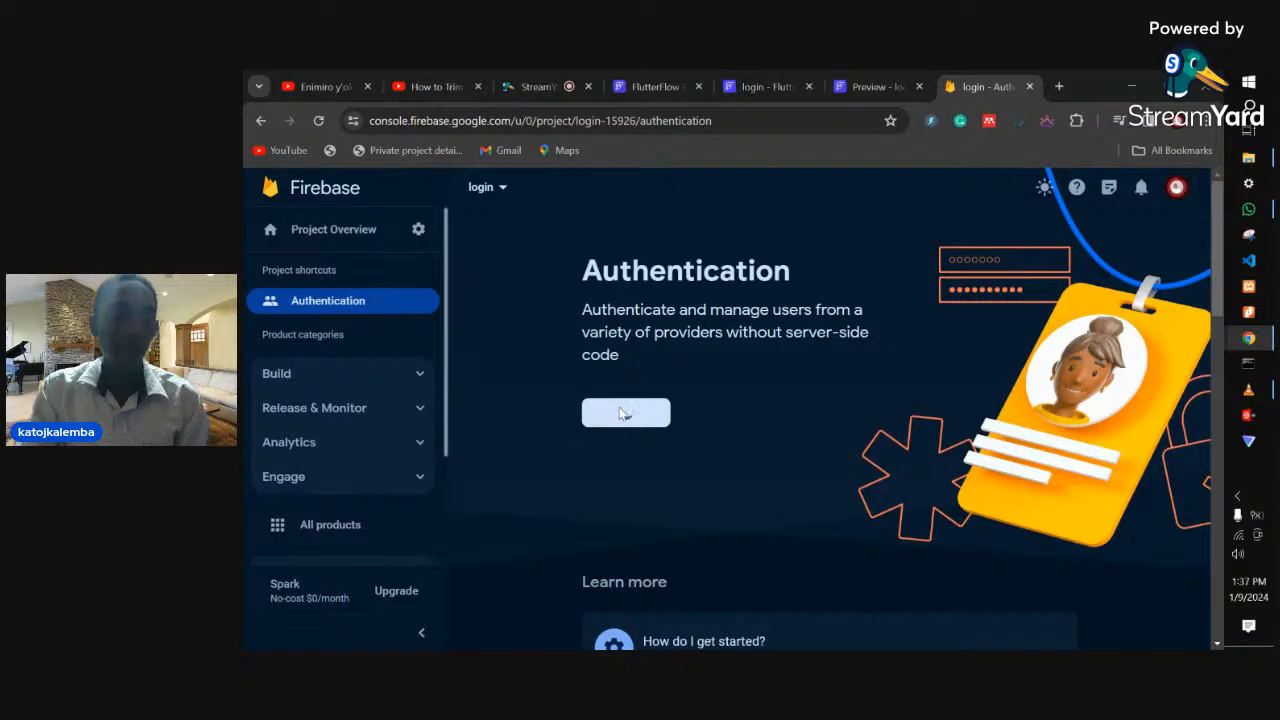
pyautogui.click(620, 410)
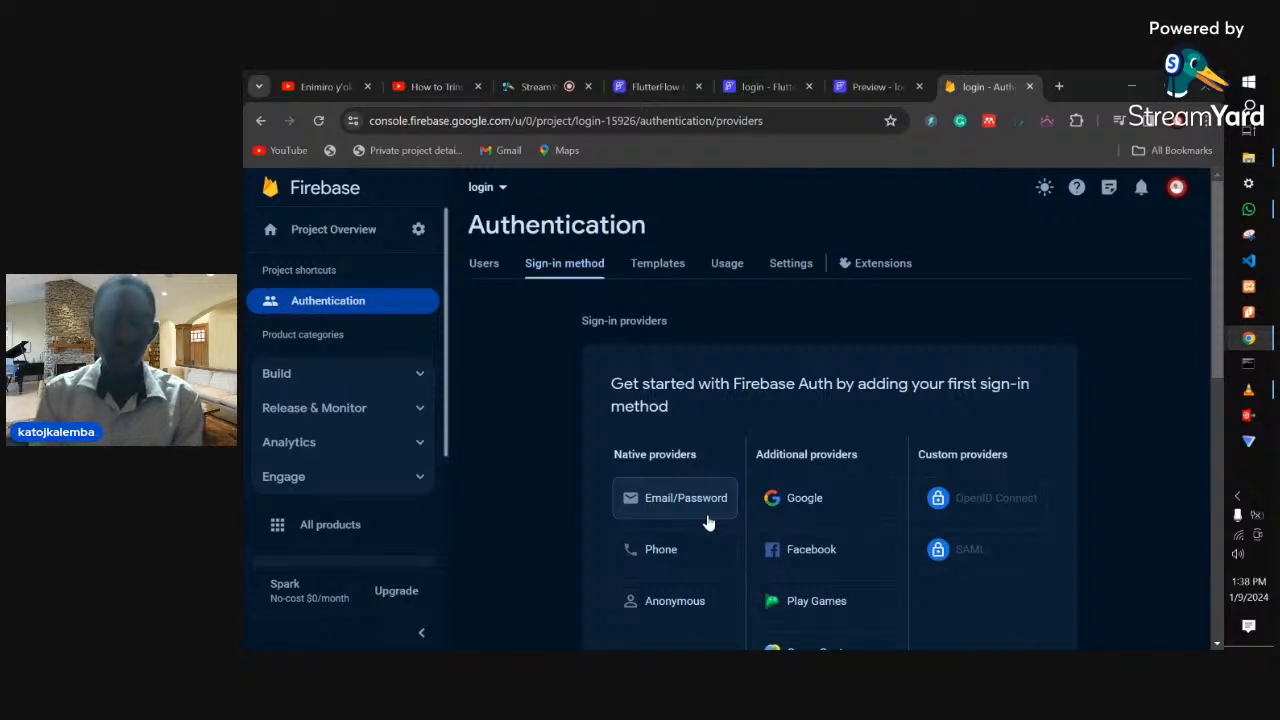
pyautogui.scroll(-1, 707, 522)
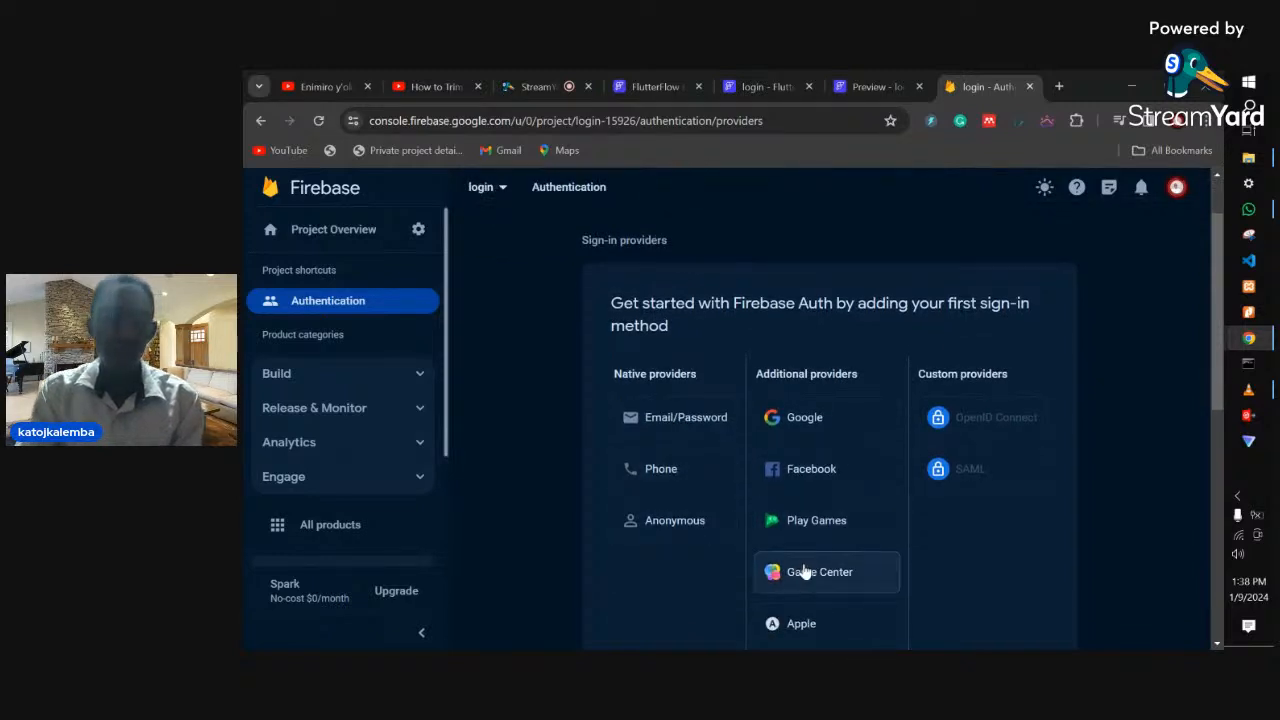
pyautogui.click(683, 425)
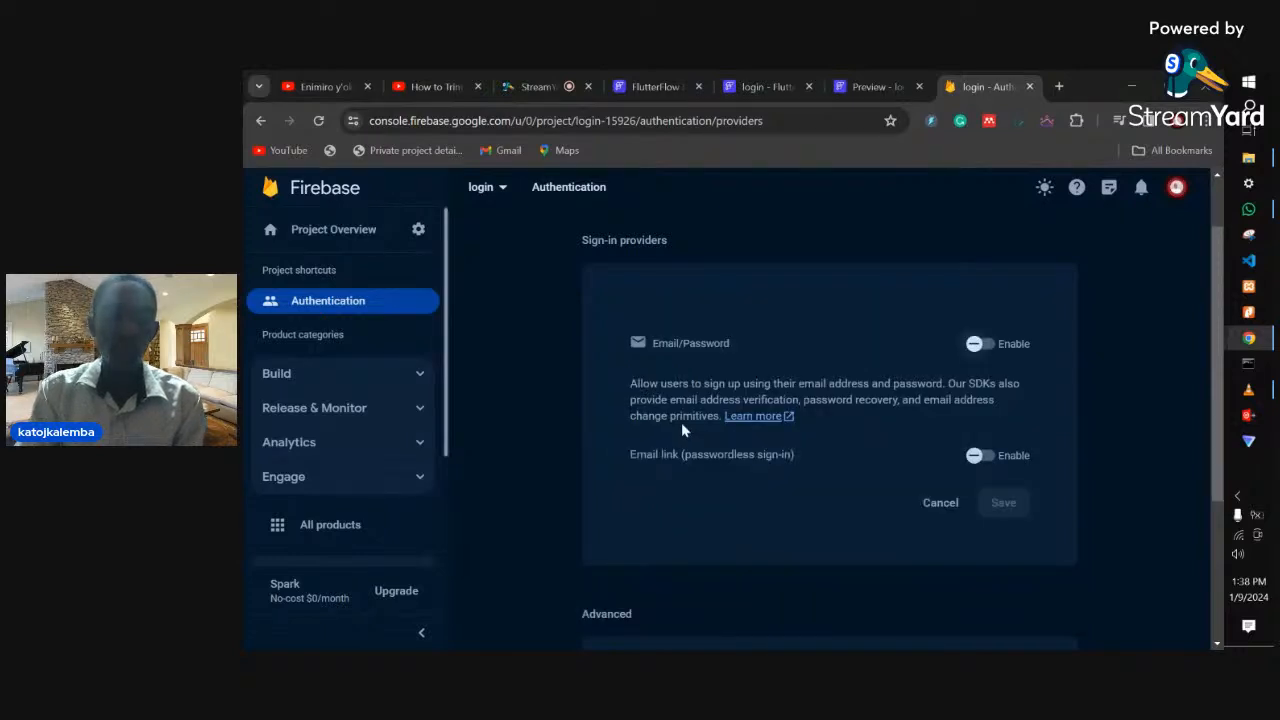
pyautogui.click(980, 344)
pyautogui.click(1006, 504)
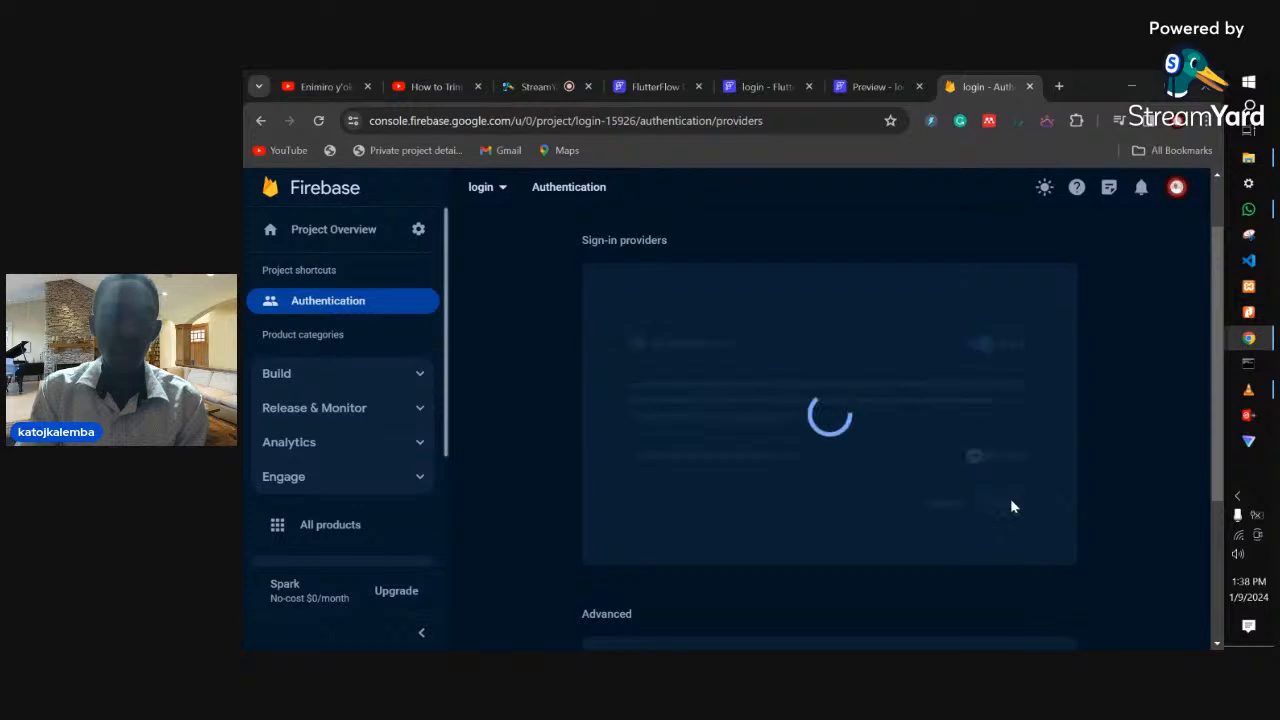
pyautogui.scroll(-1, 1012, 500)
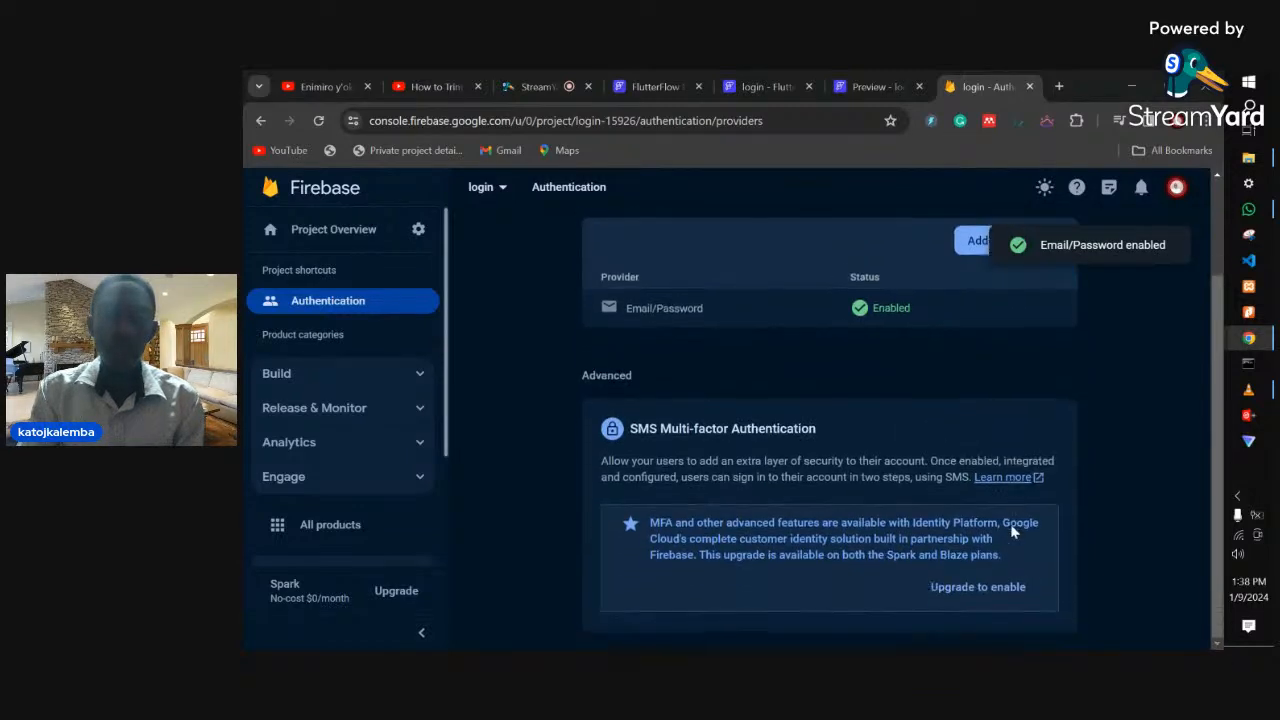
# - Back in FlutterFlow, set the Login button's Auth Log In provider to Email, leaving the field dropdowns unset
pyautogui.click(870, 87)
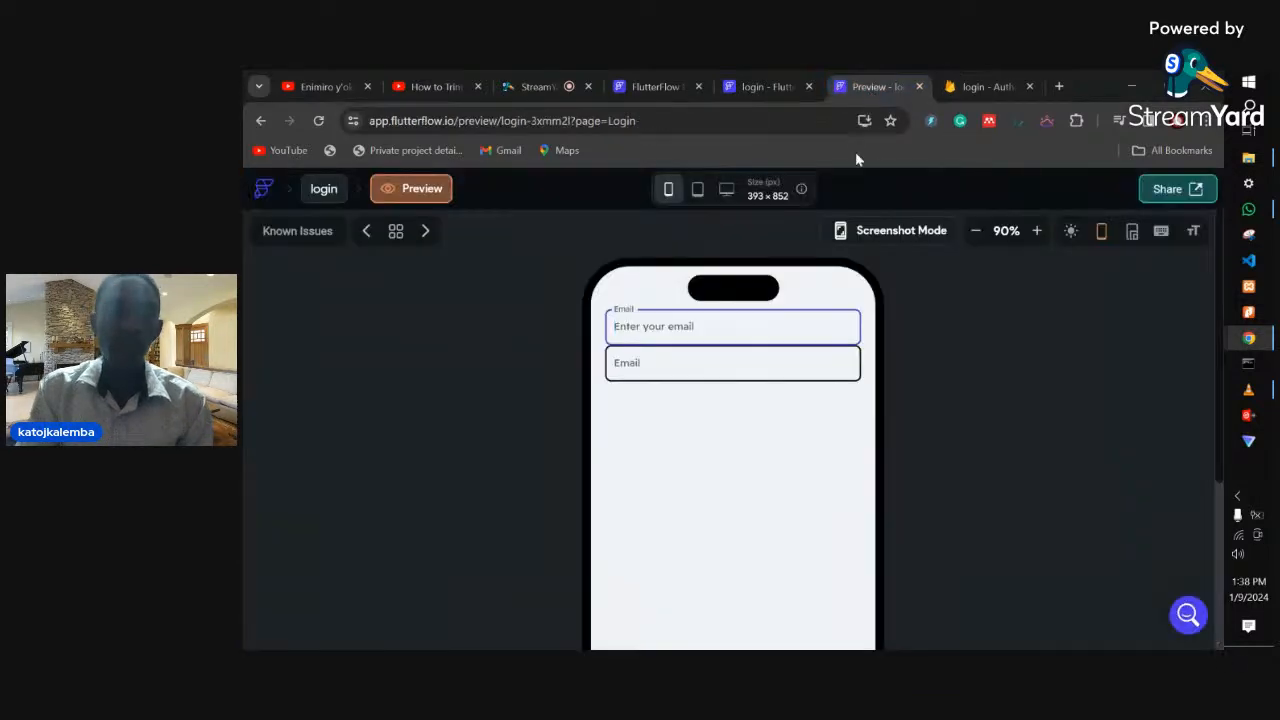
pyautogui.click(755, 87)
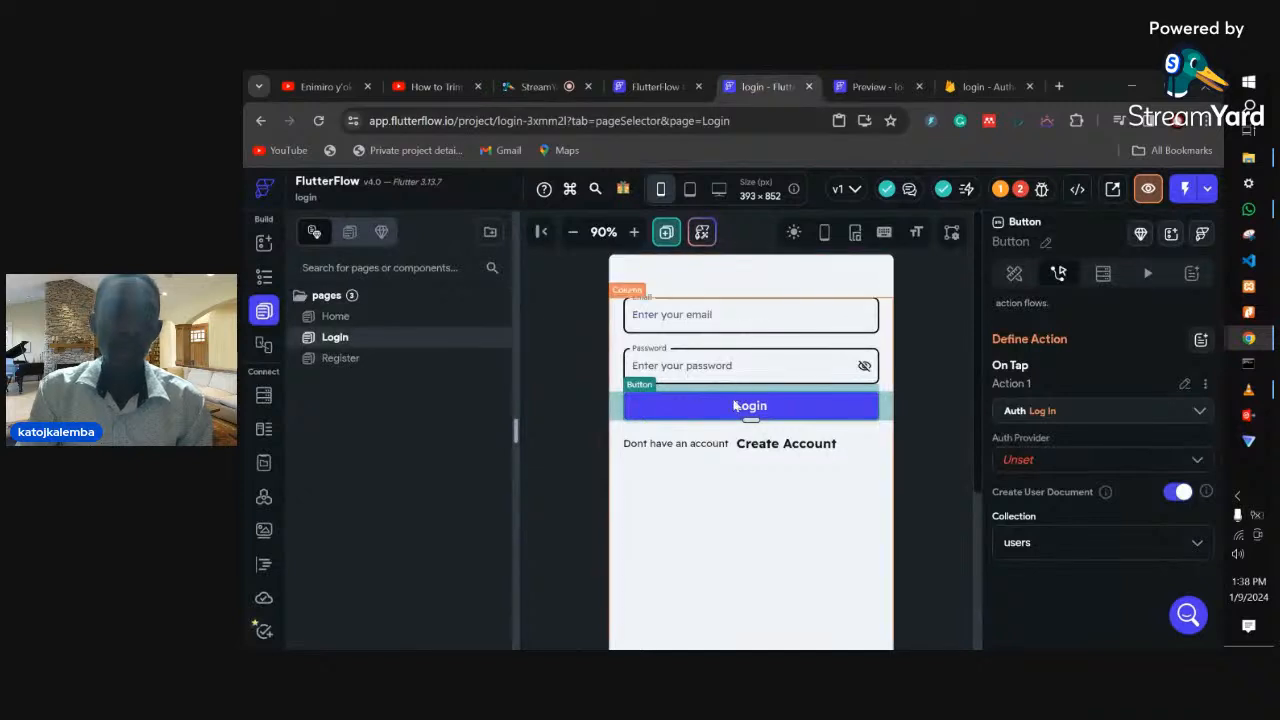
pyautogui.click(1020, 461)
pyautogui.click(1033, 356)
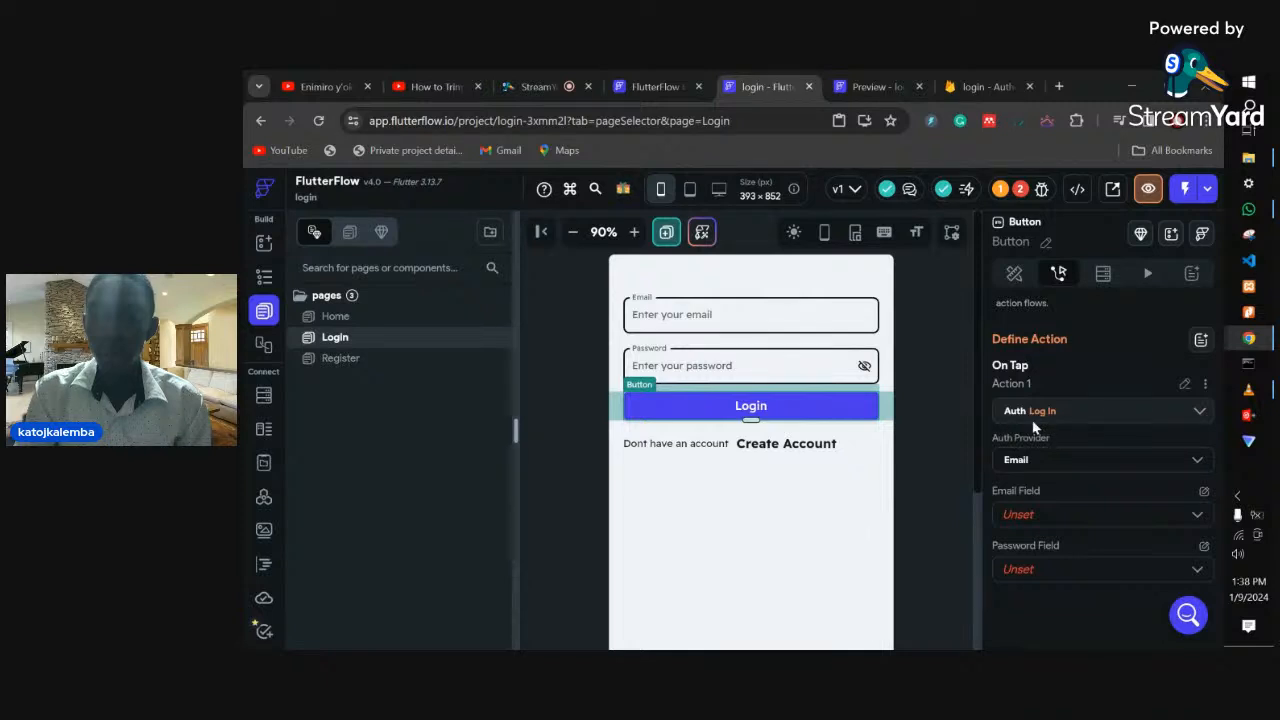
pyautogui.click(1036, 516)
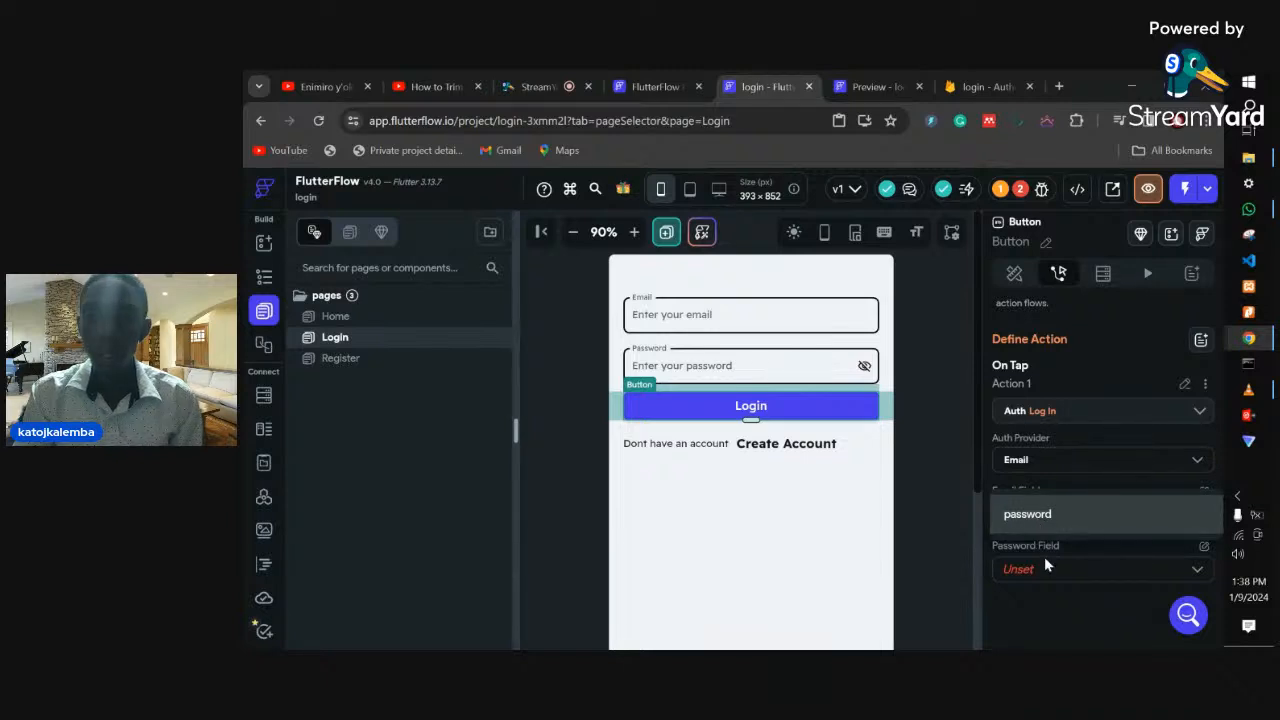
pyautogui.click(1044, 566)
pyautogui.click(1045, 580)
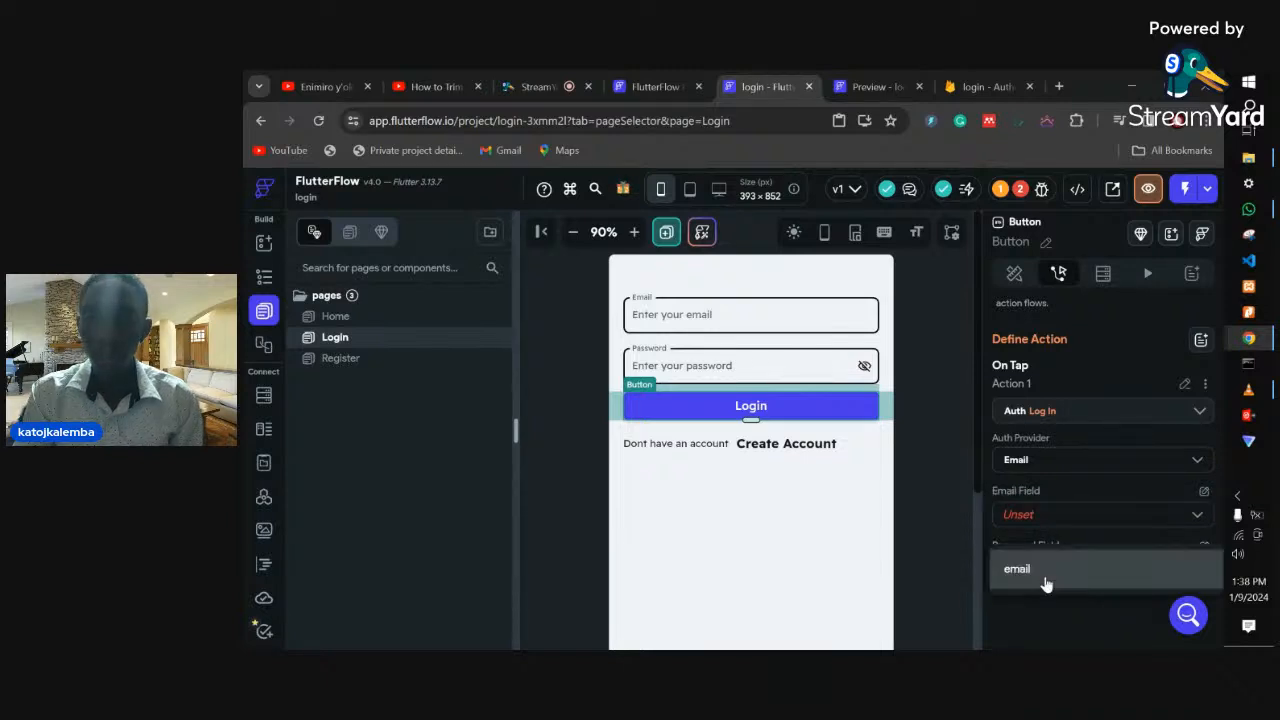
pyautogui.click(784, 373)
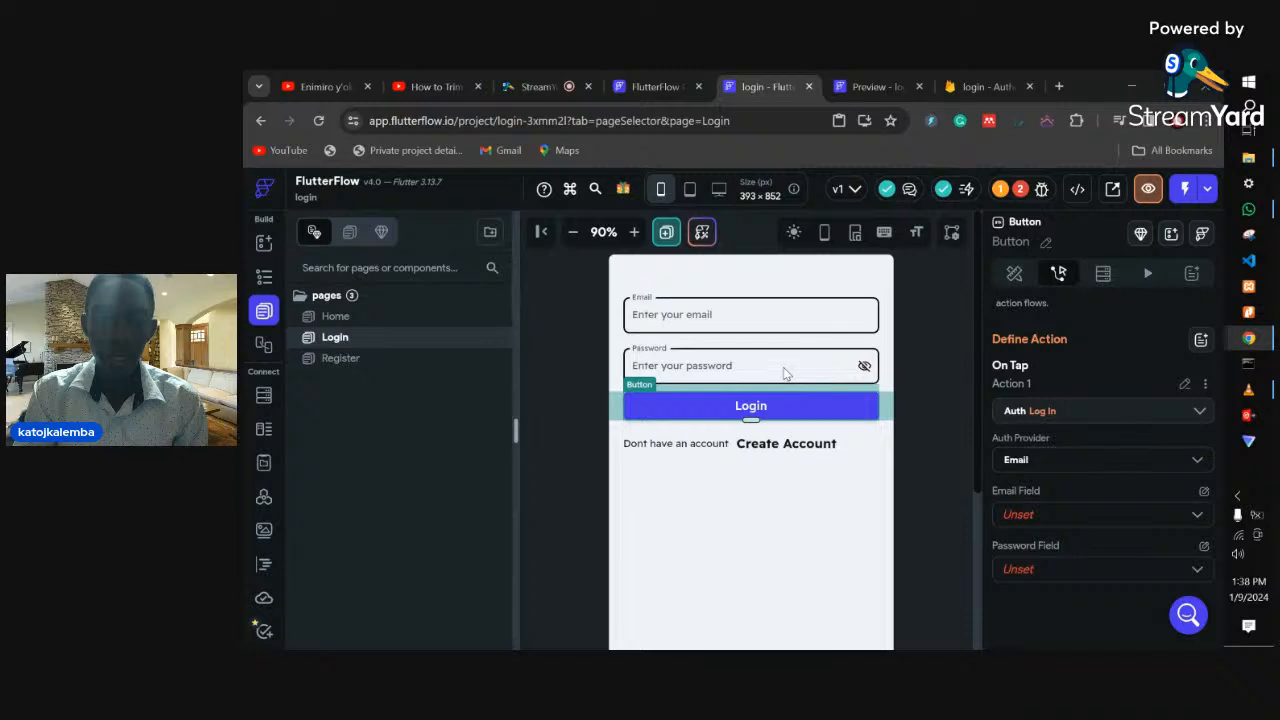
pyautogui.click(690, 389)
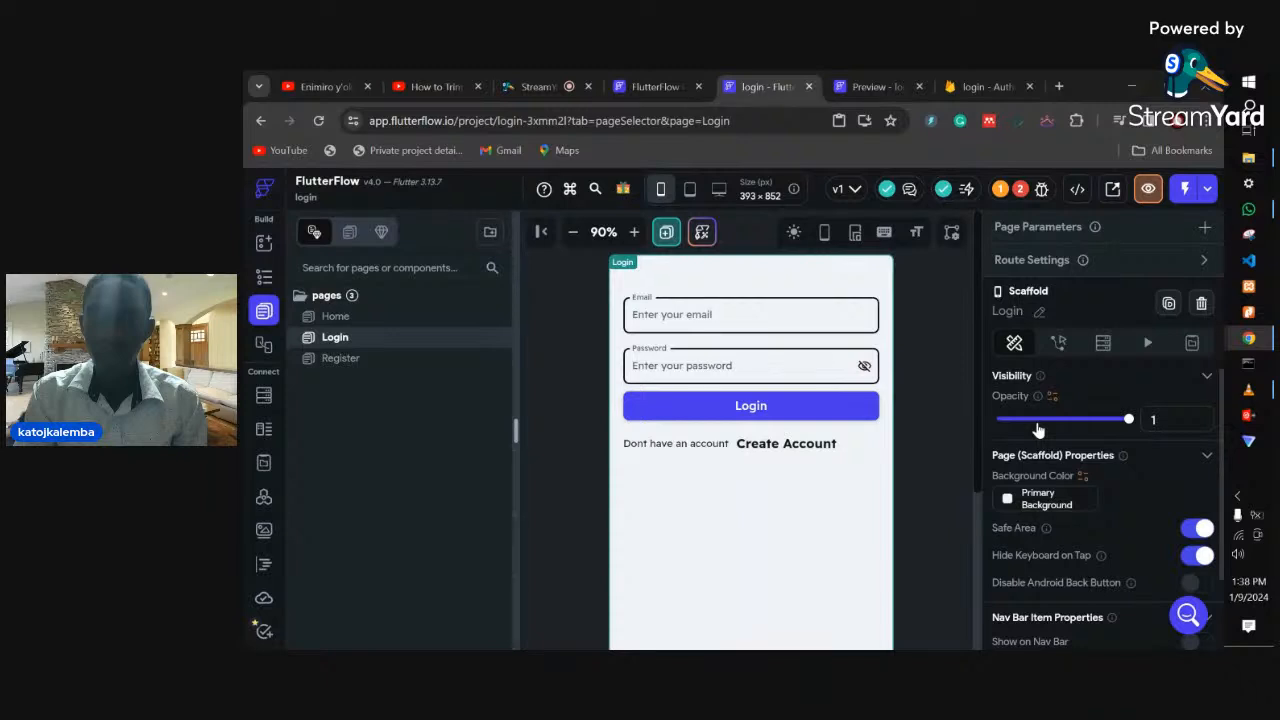
# - Rename the Login page's text fields to 'password' and 'email'
pyautogui.click(701, 371)
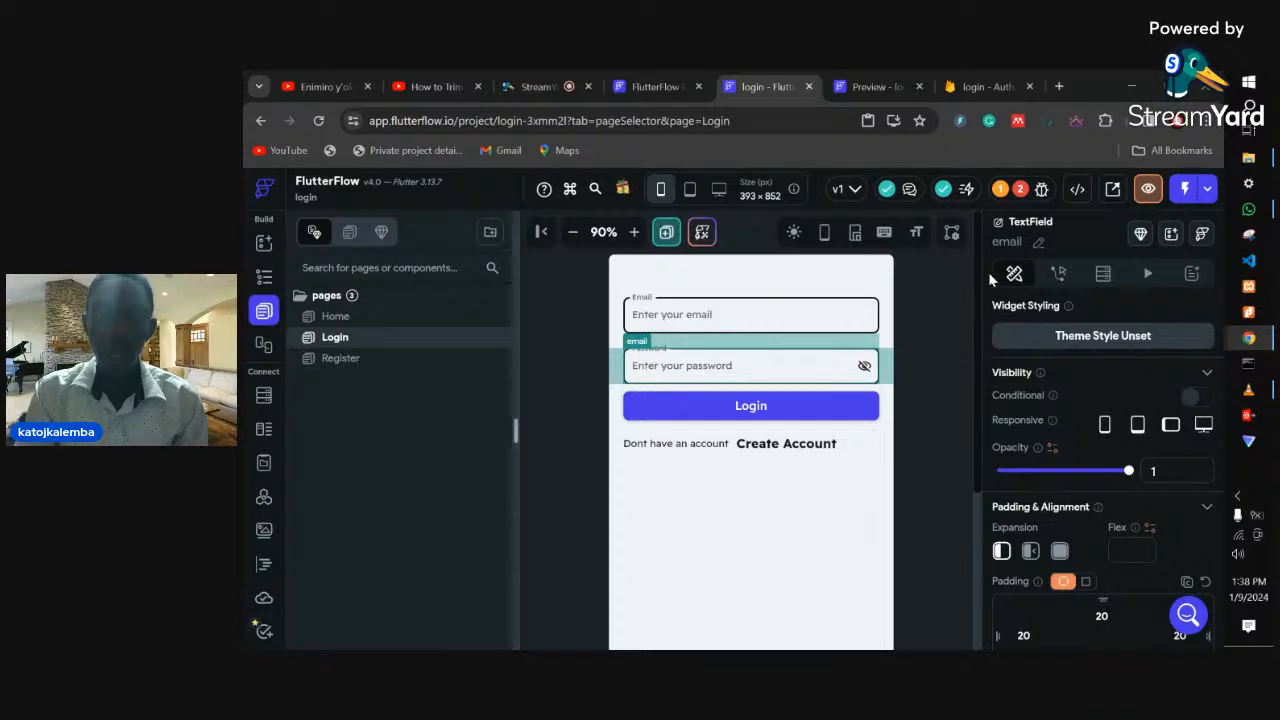
pyautogui.click(1039, 243)
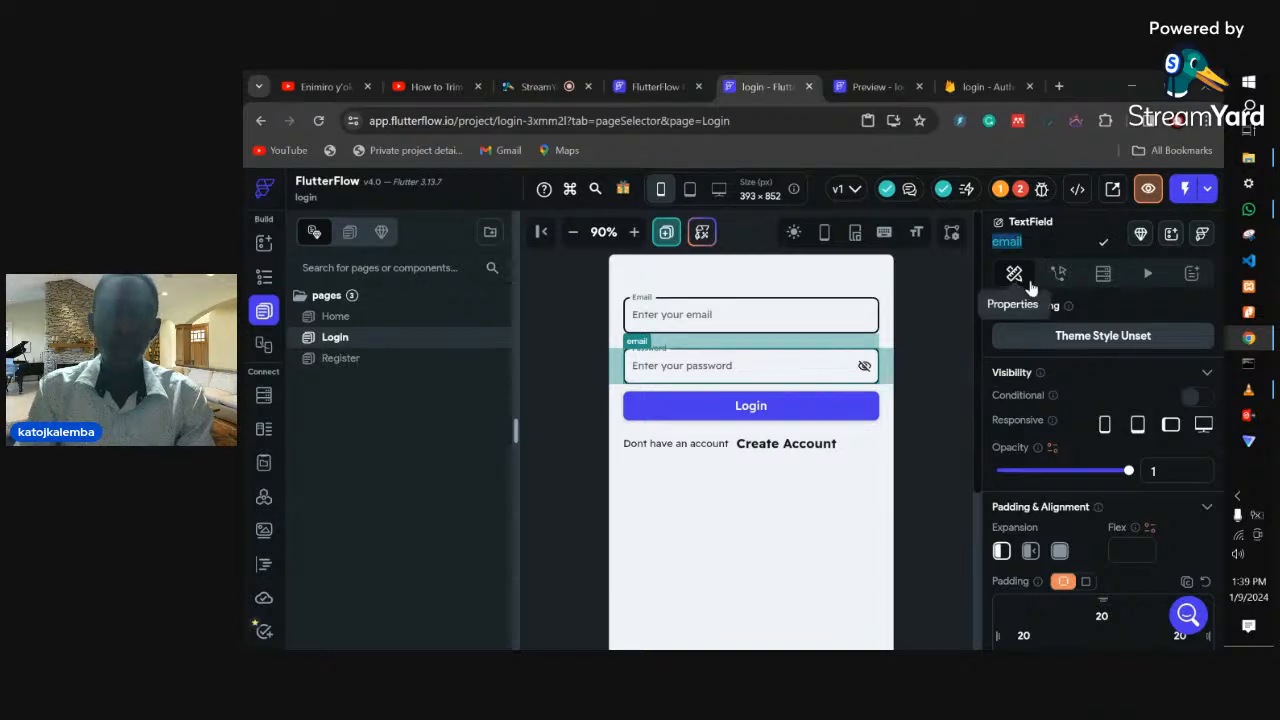
pyautogui.write('pa')
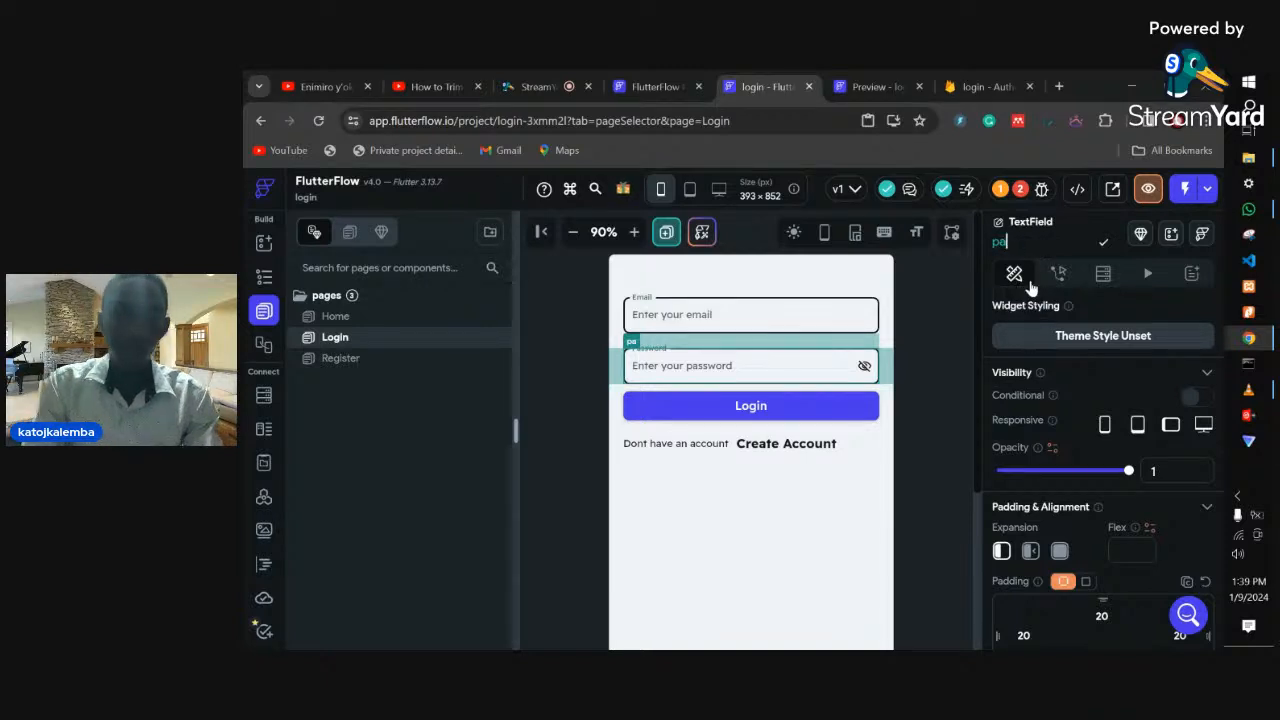
pyautogui.write('sswo')
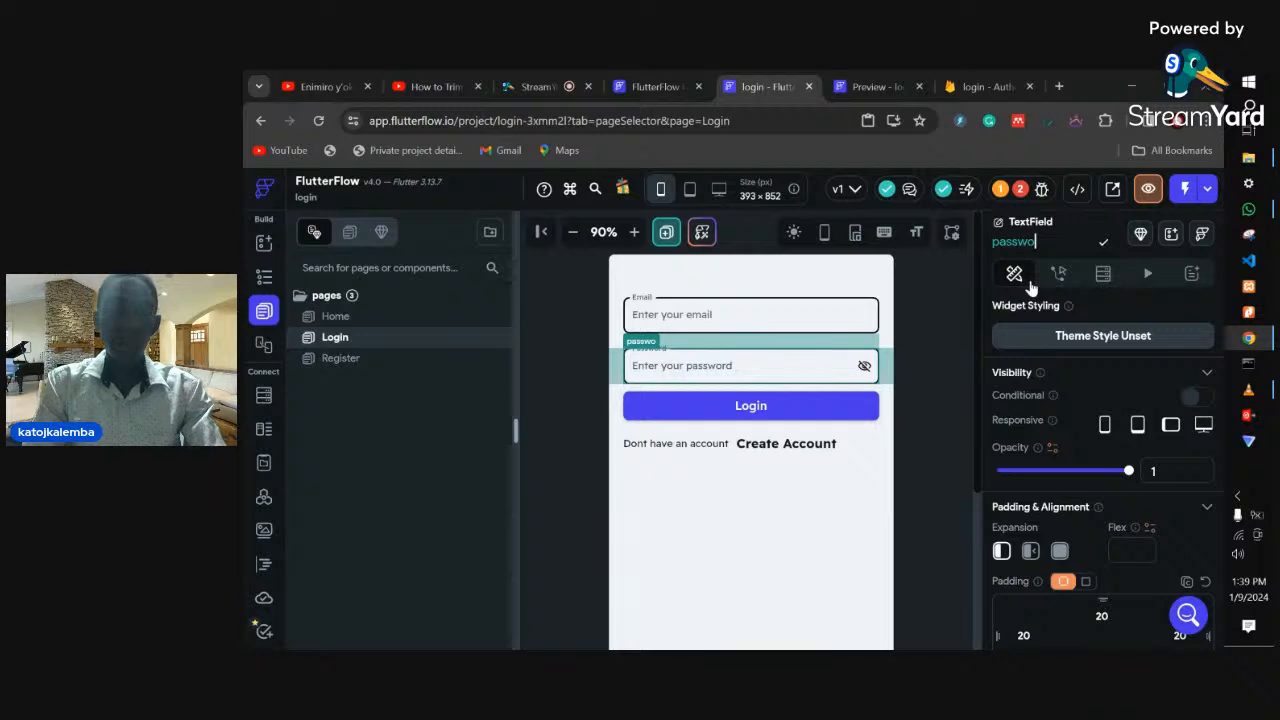
pyautogui.write('rd')
pyautogui.press('Return')
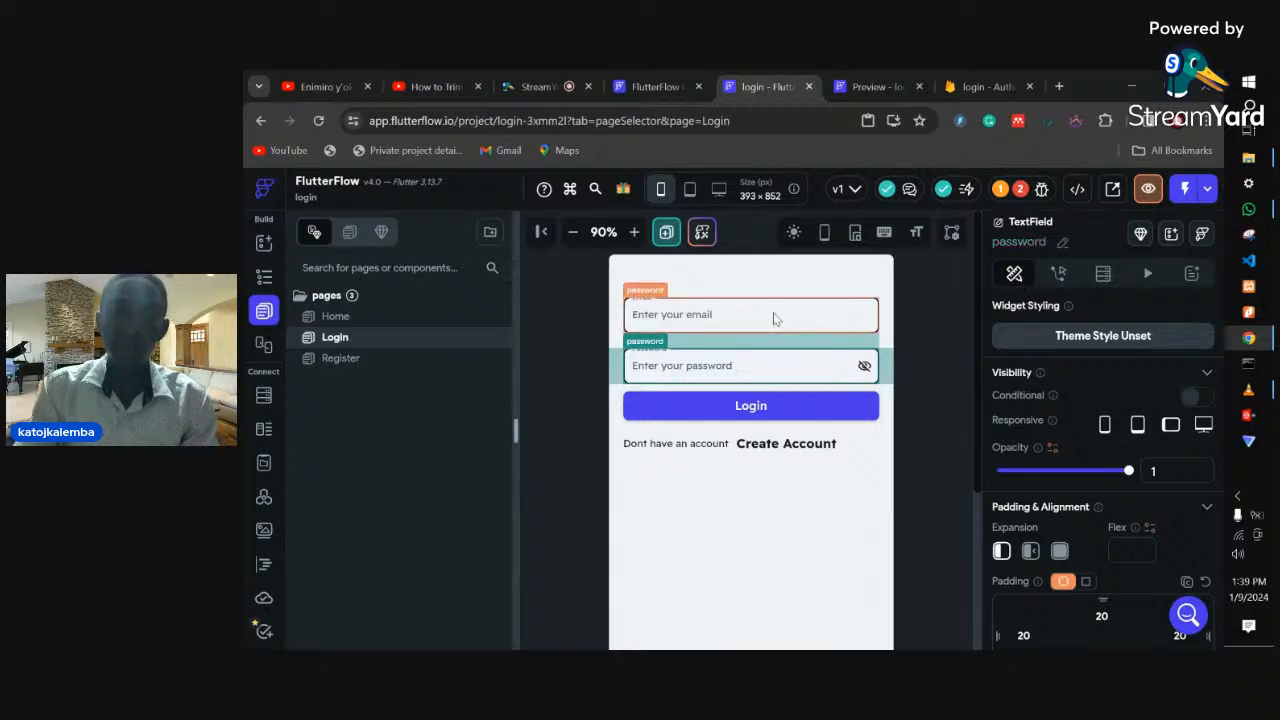
pyautogui.click(775, 318)
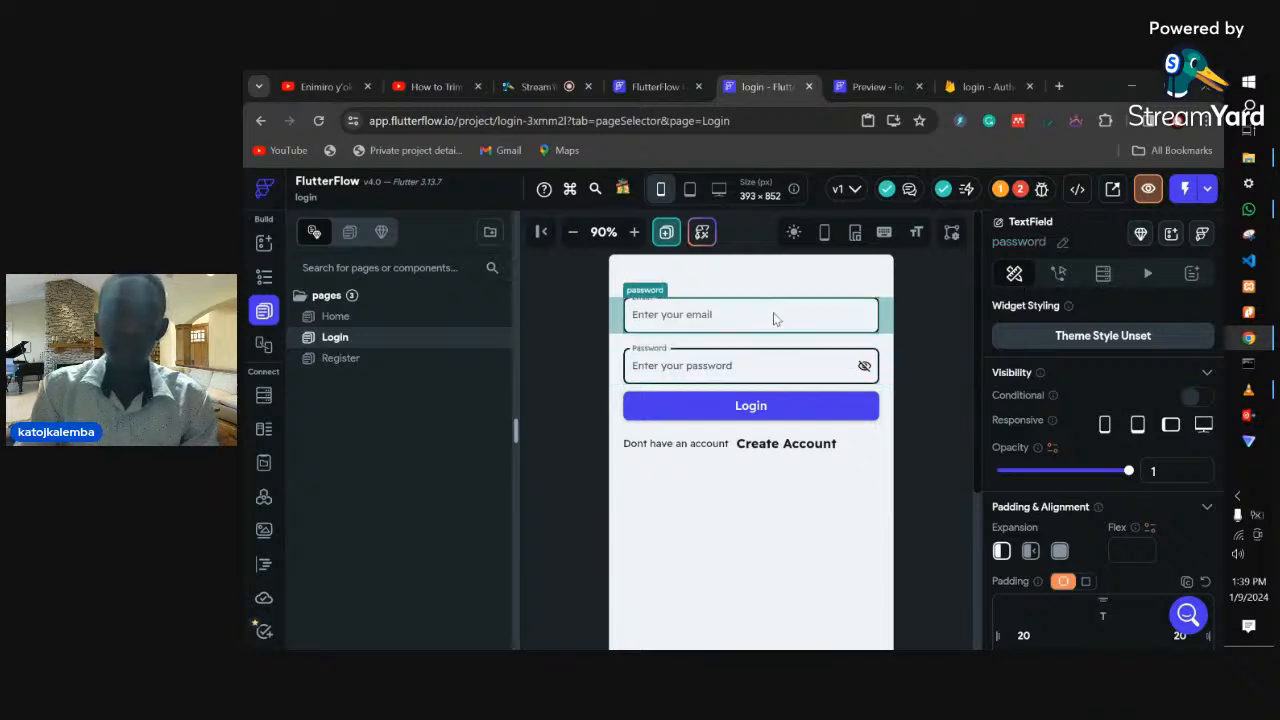
pyautogui.click(818, 306)
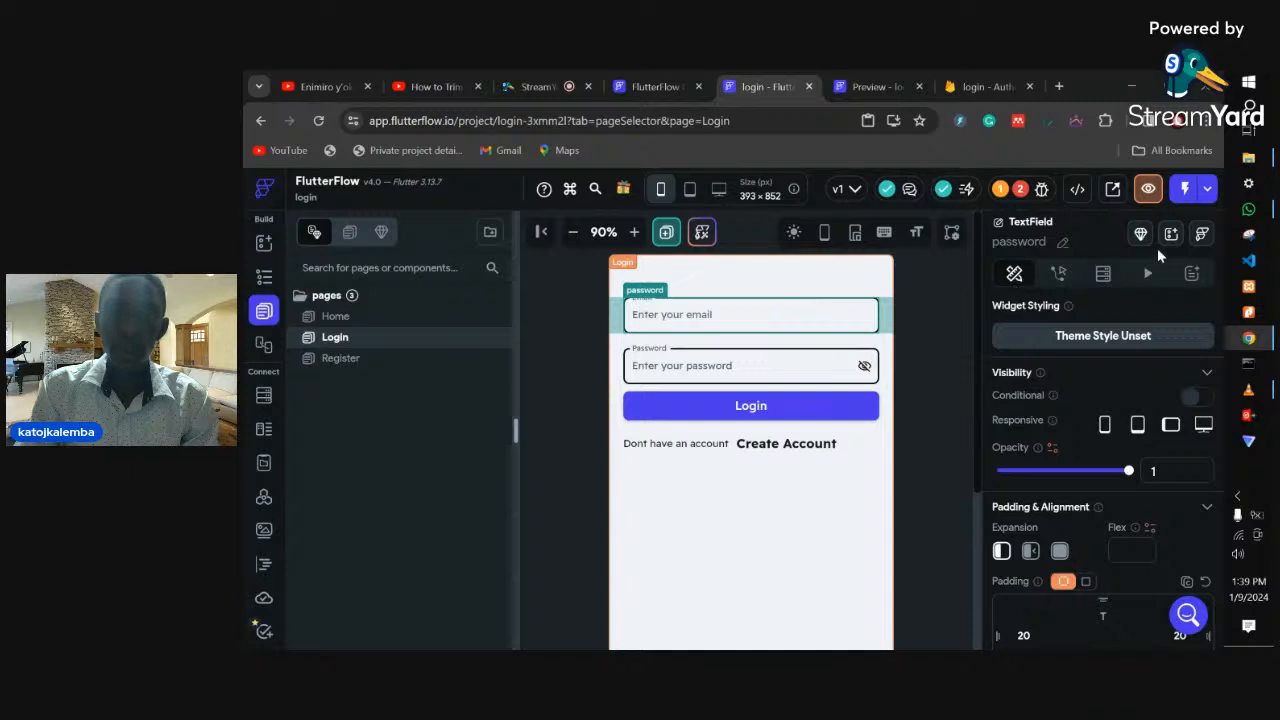
pyautogui.click(768, 315)
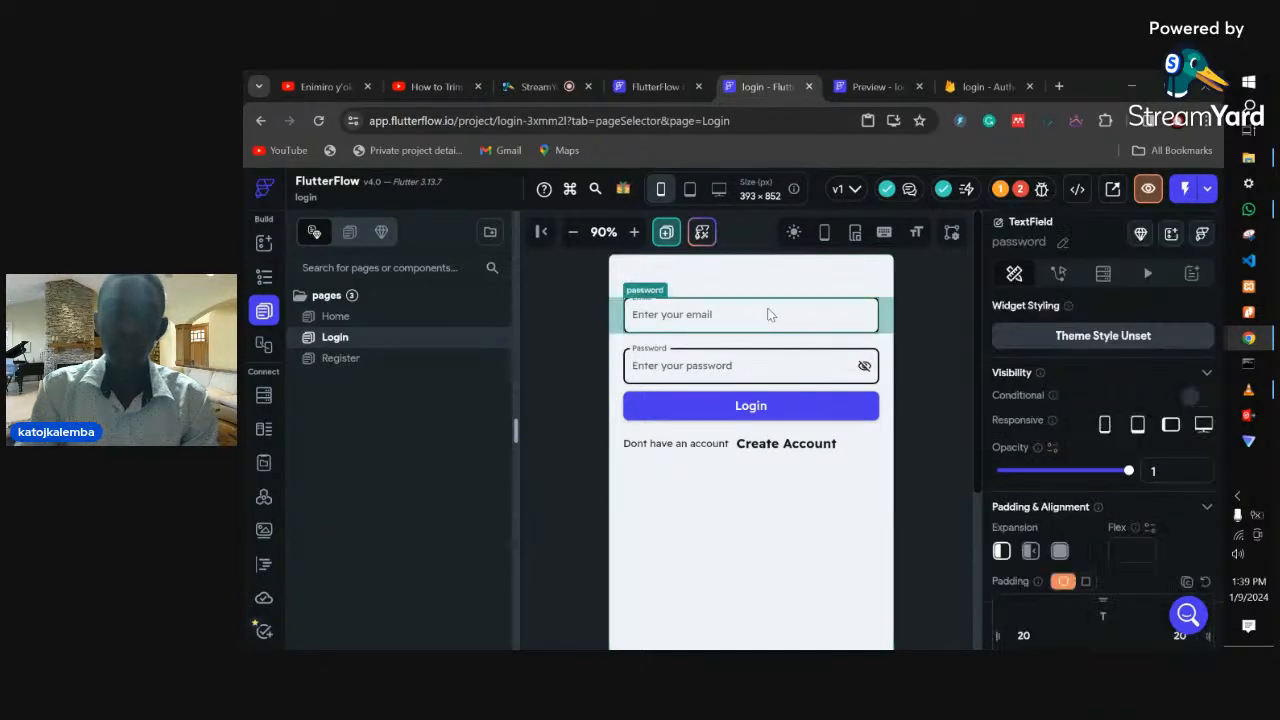
pyautogui.click(1060, 242)
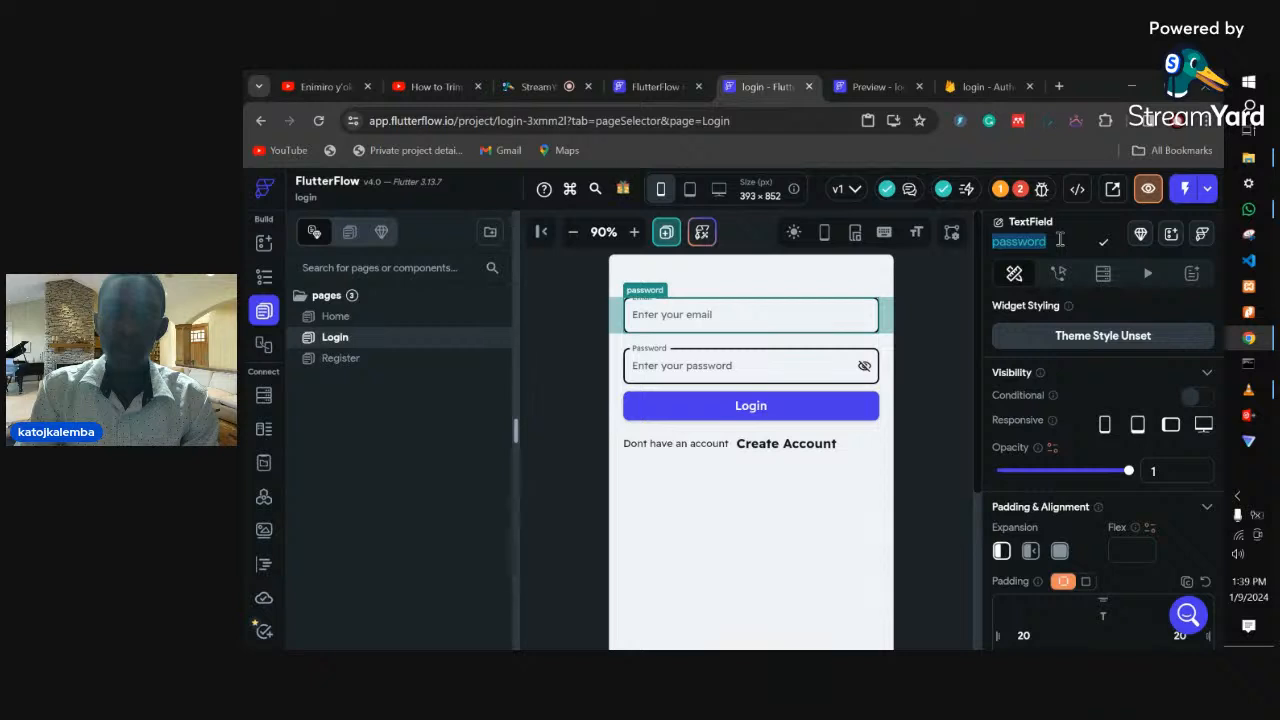
pyautogui.write('email')
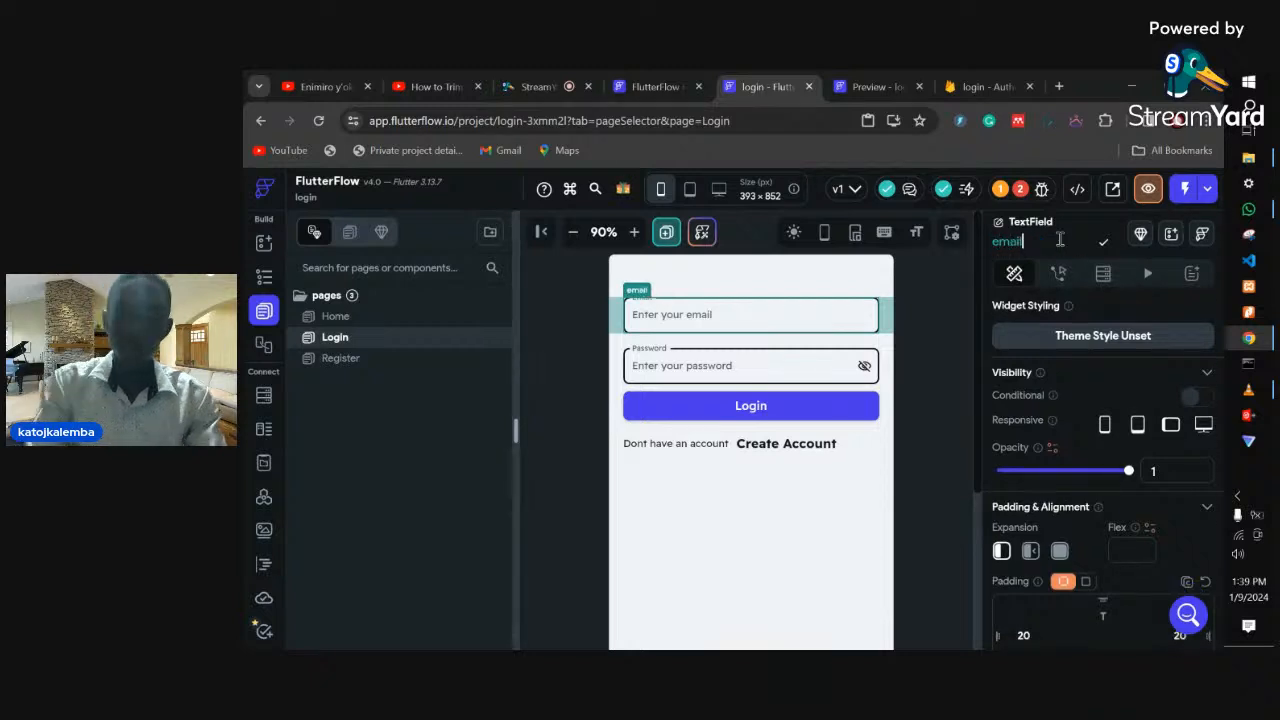
pyautogui.press('Return')
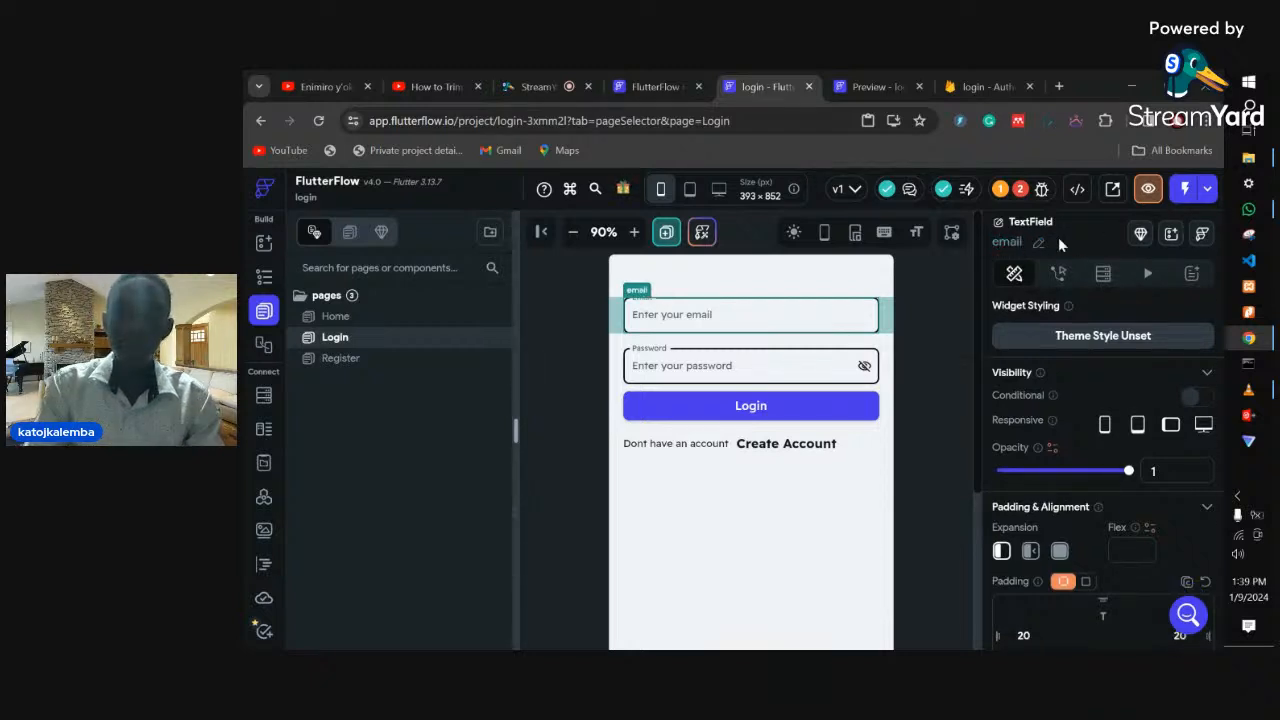
# - Map the Log In action's Email Field to email and Password Field to password, then open Register
pyautogui.click(790, 396)
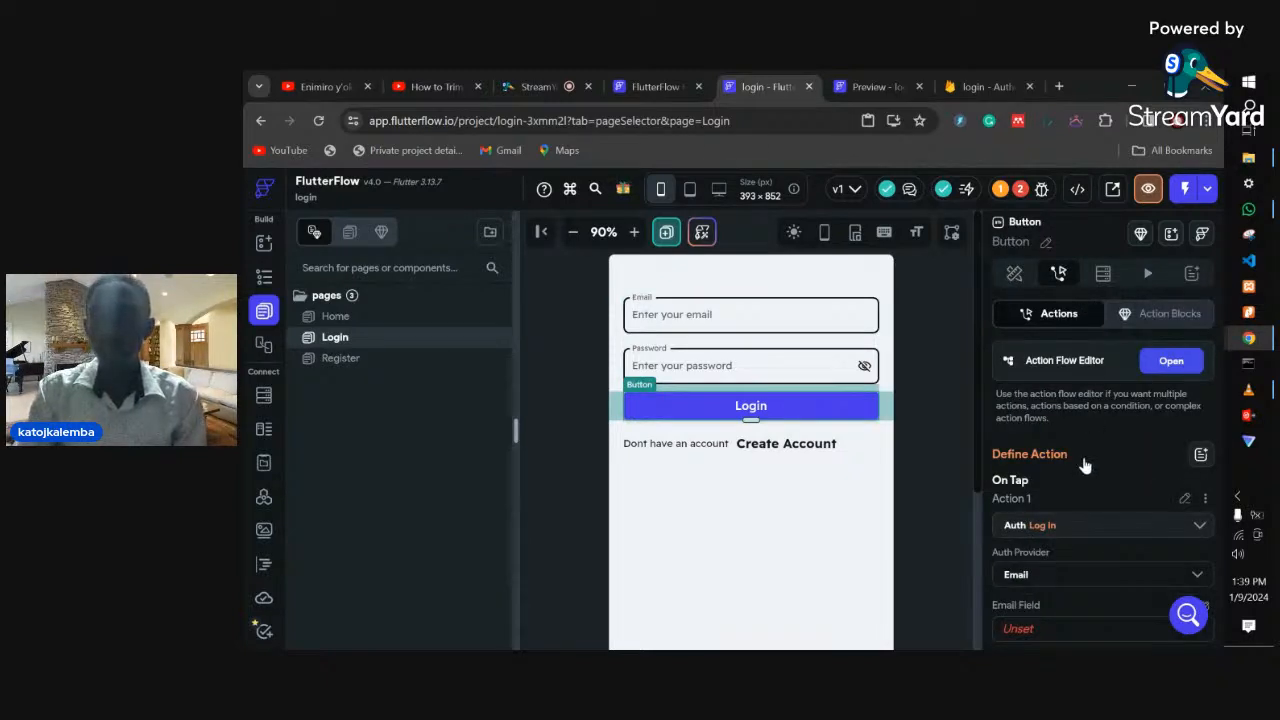
pyautogui.scroll(-1, 1085, 466)
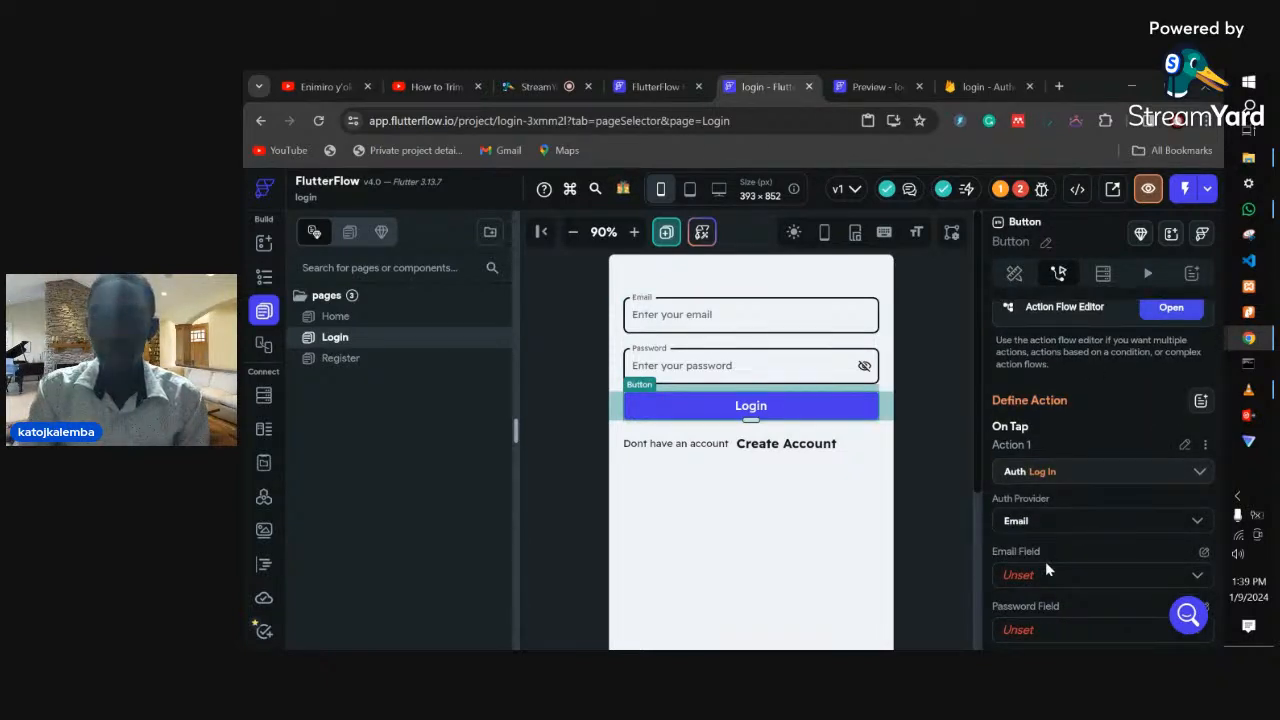
pyautogui.click(1047, 580)
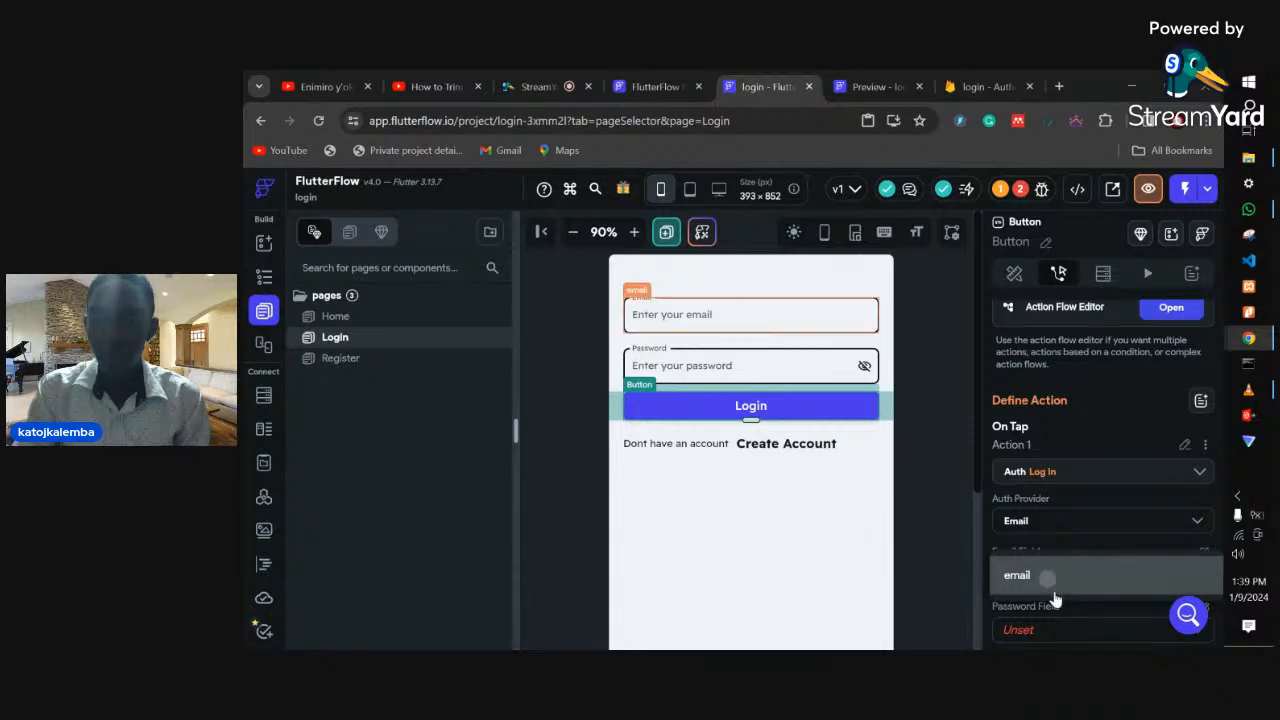
pyautogui.click(1050, 584)
pyautogui.scroll(-1, 1040, 580)
pyautogui.click(1034, 577)
pyautogui.click(1030, 578)
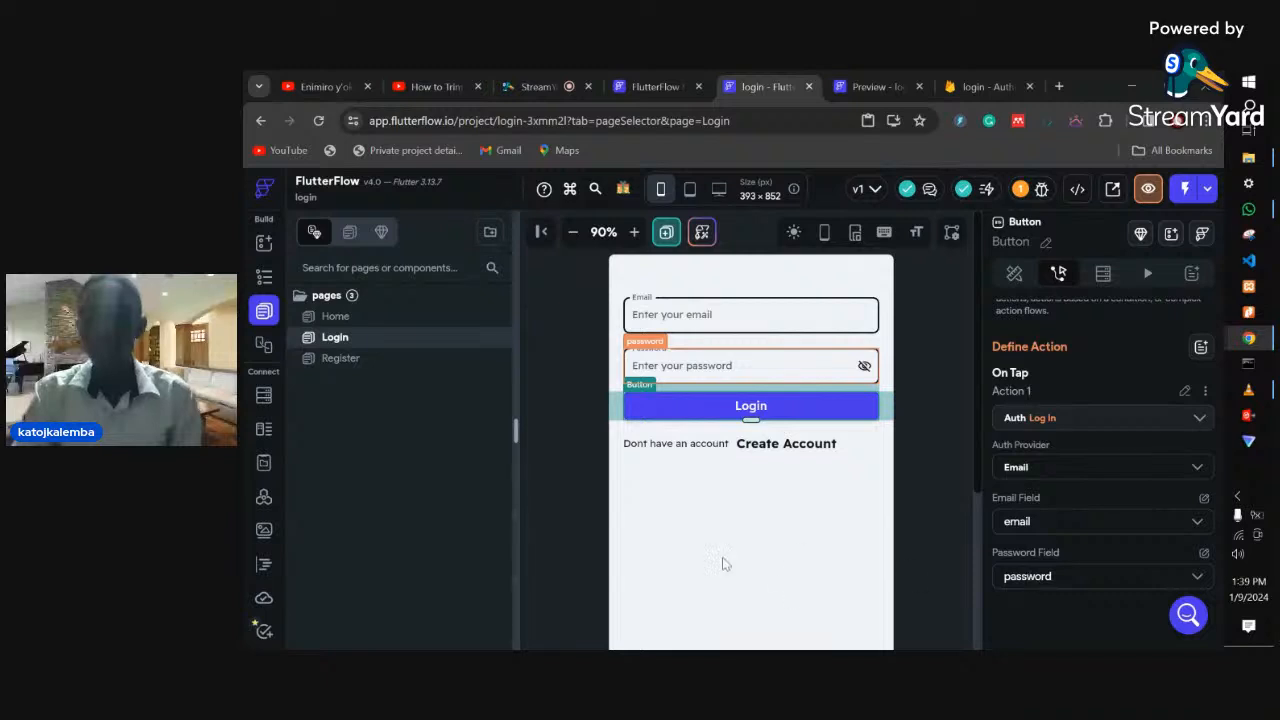
pyautogui.click(355, 359)
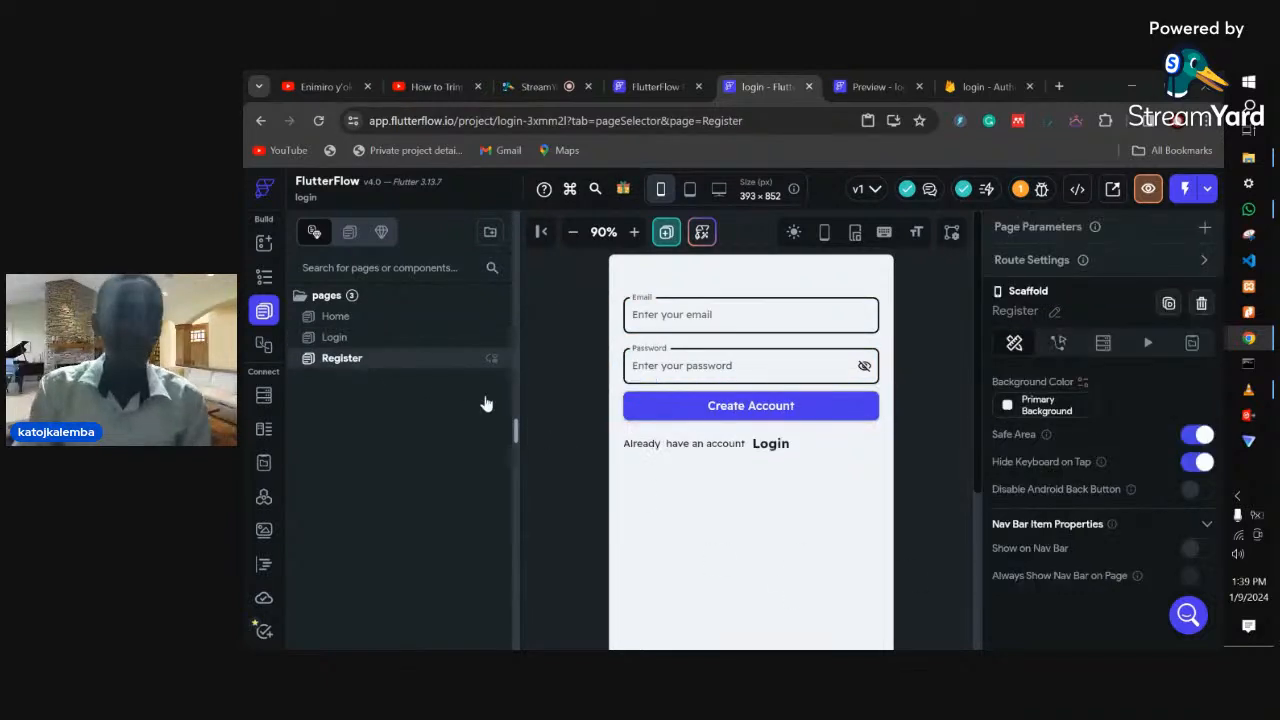
# - Add a Firebase Authentication Create Account action to the Create Account button's On Tap
pyautogui.click(709, 416)
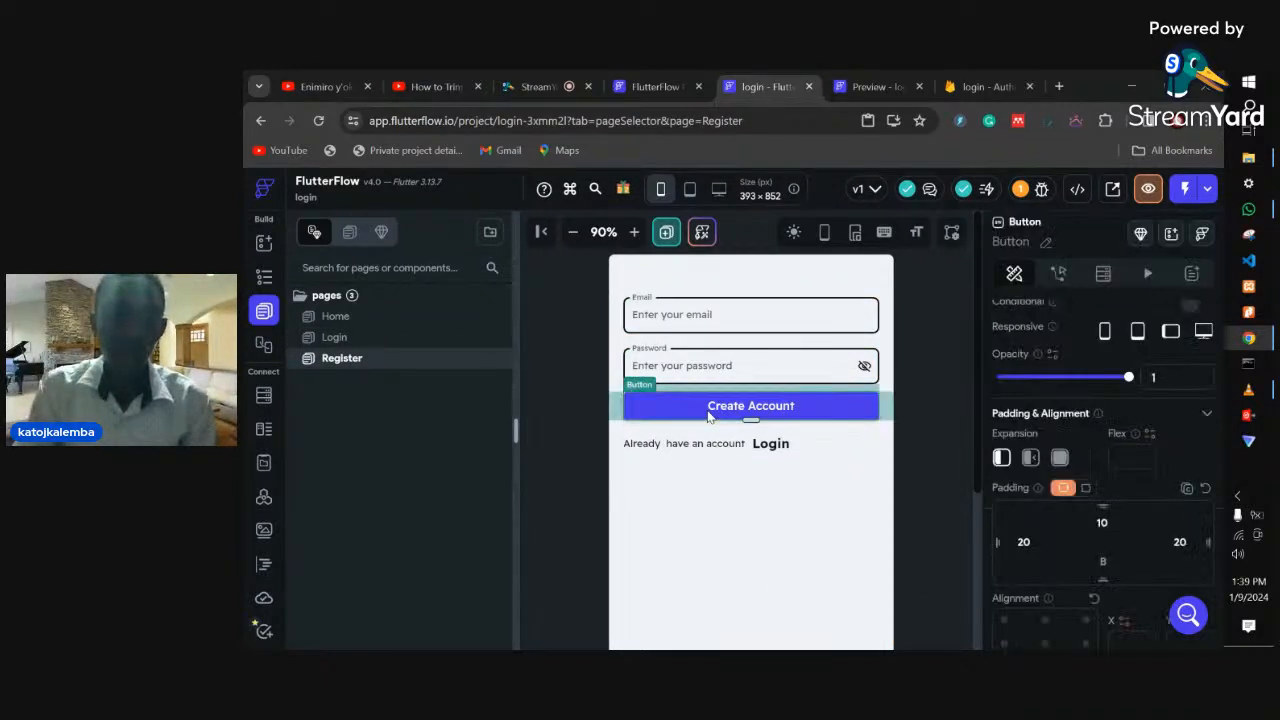
pyautogui.click(1058, 274)
pyautogui.click(1086, 450)
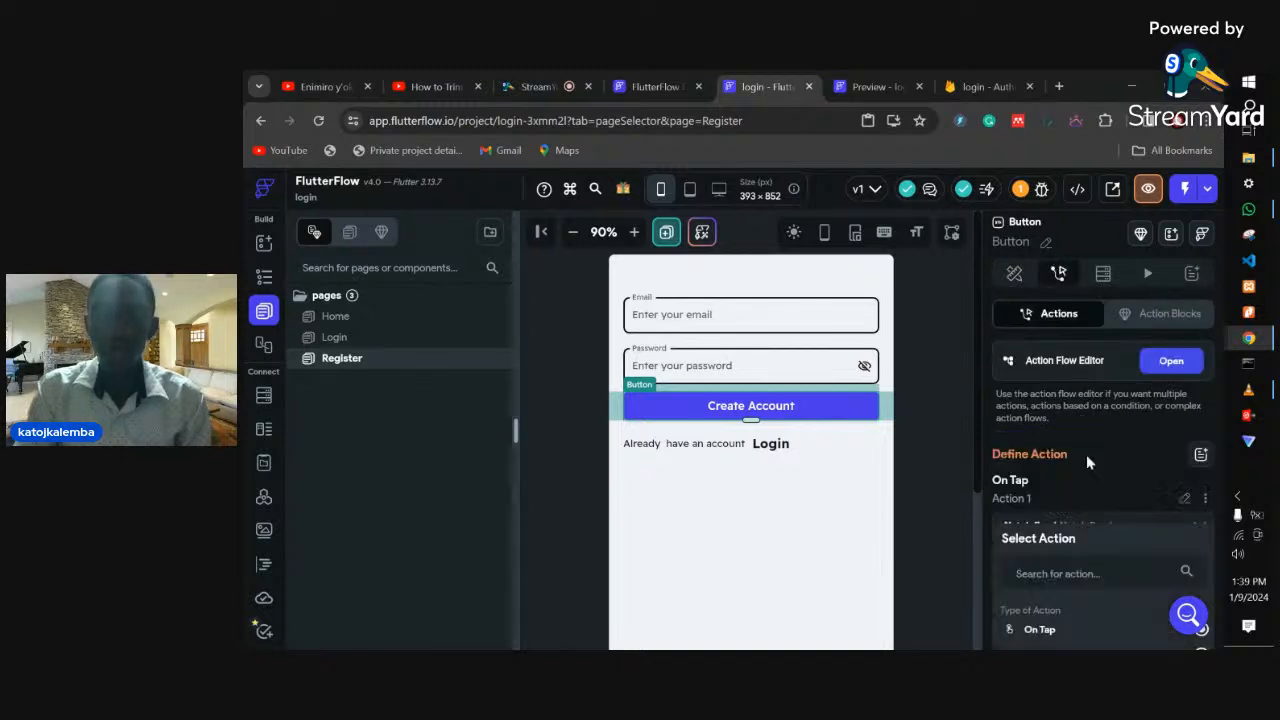
pyautogui.scroll(-2, 1081, 520)
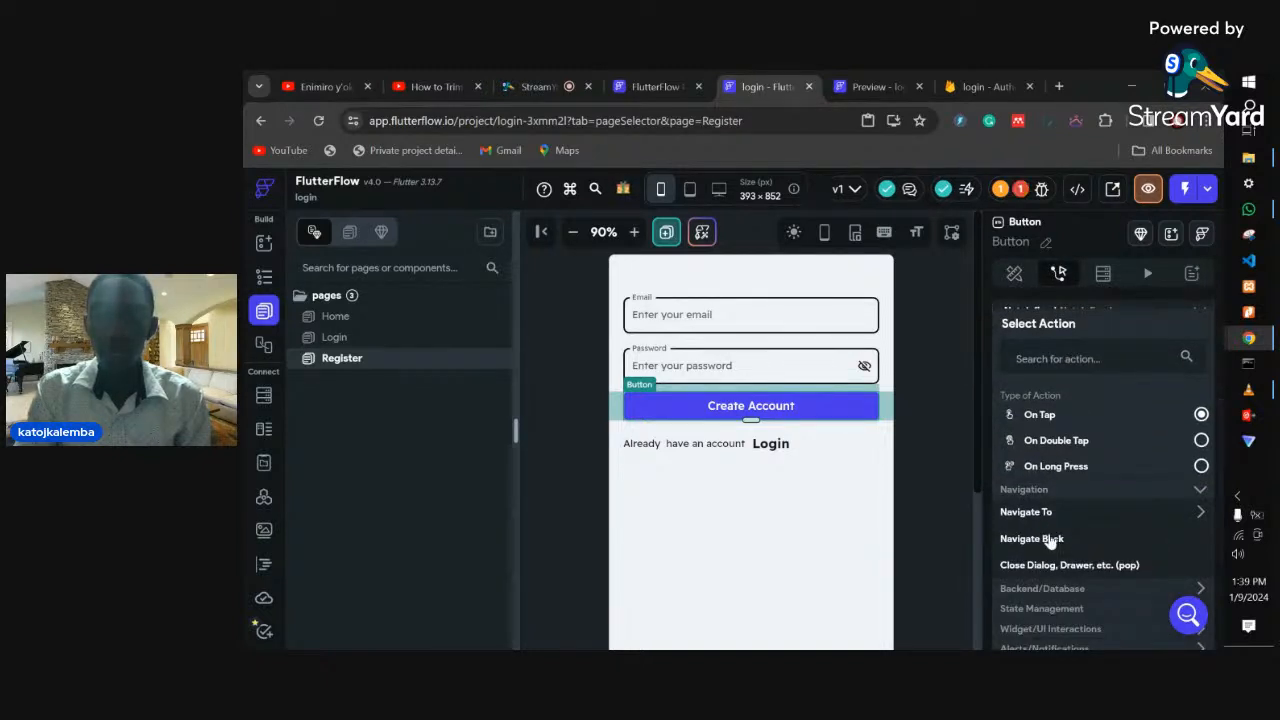
pyautogui.click(1057, 592)
pyautogui.scroll(-3, 1085, 556)
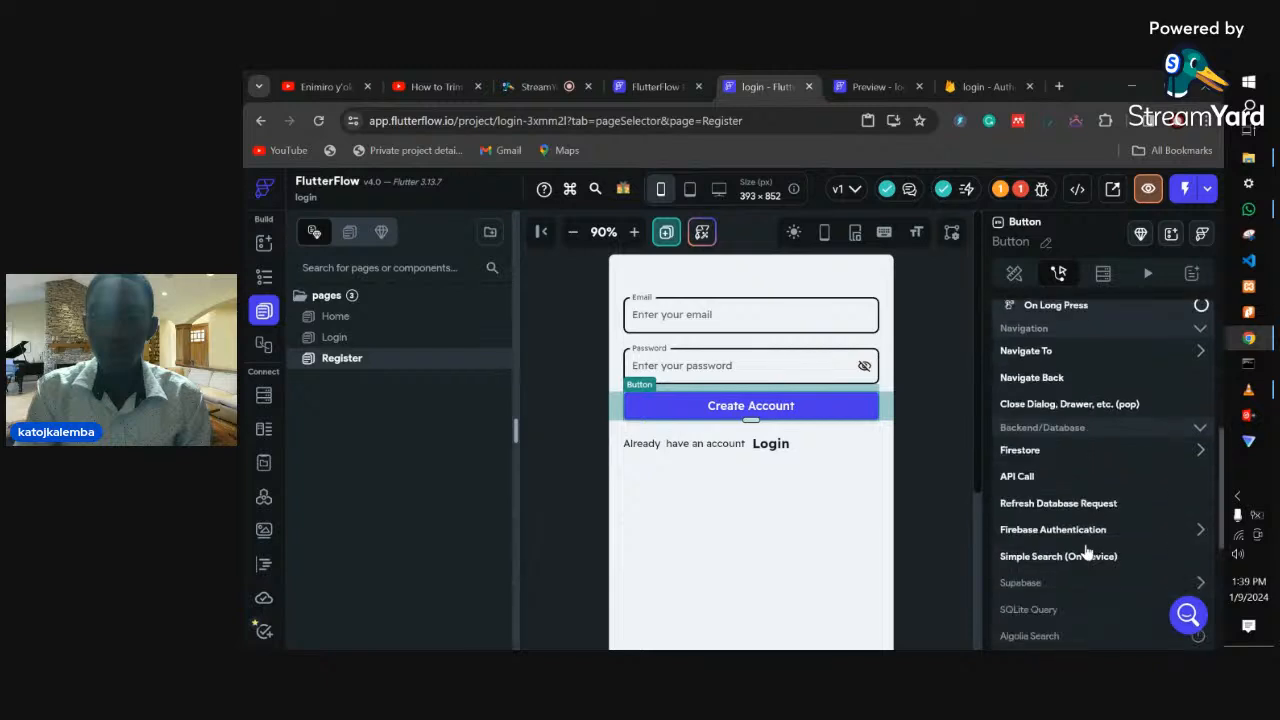
pyautogui.click(1046, 531)
pyautogui.scroll(-1, 1044, 540)
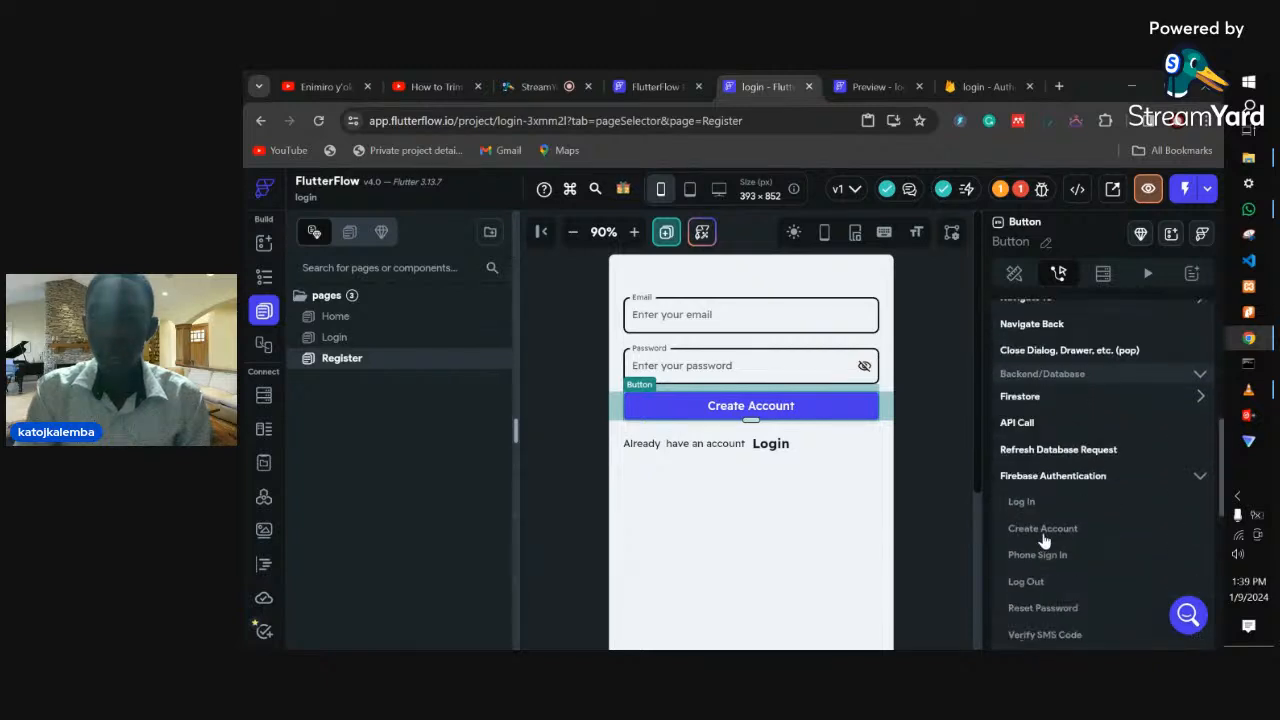
pyautogui.click(1043, 530)
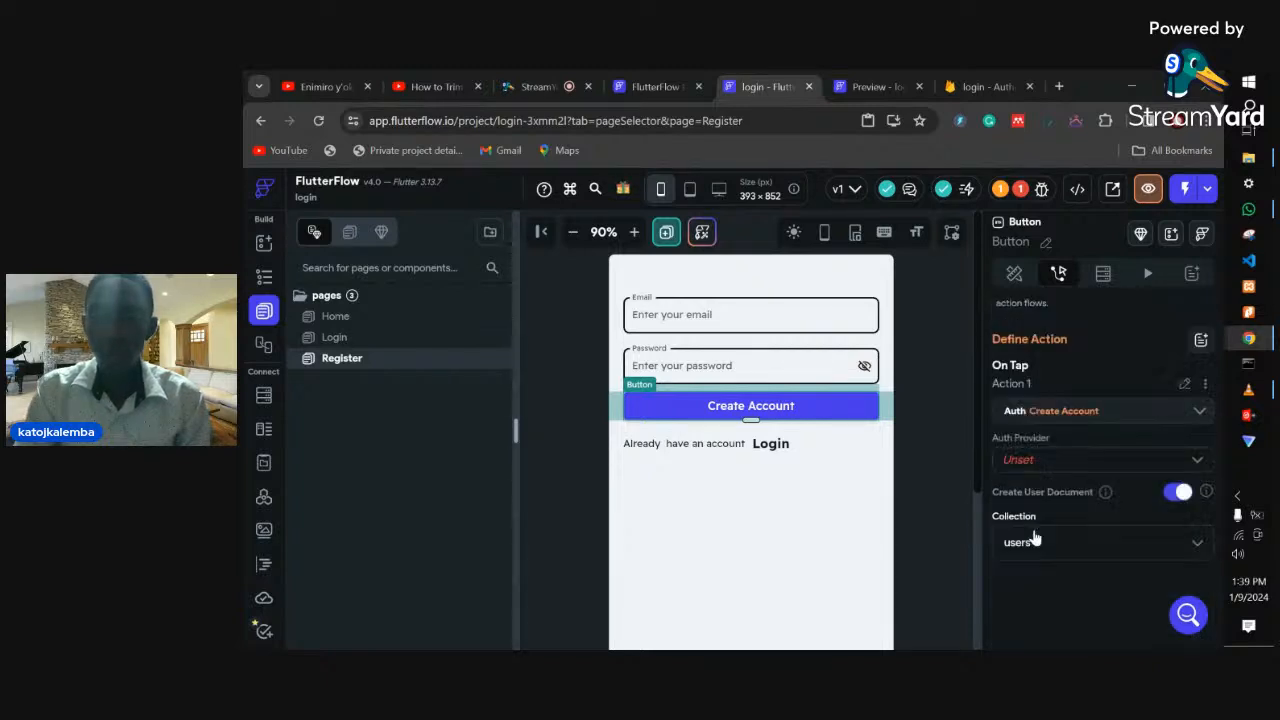
# - Set the action's Auth Provider to Email, Email Field to password and Password Field to email
pyautogui.click(1040, 468)
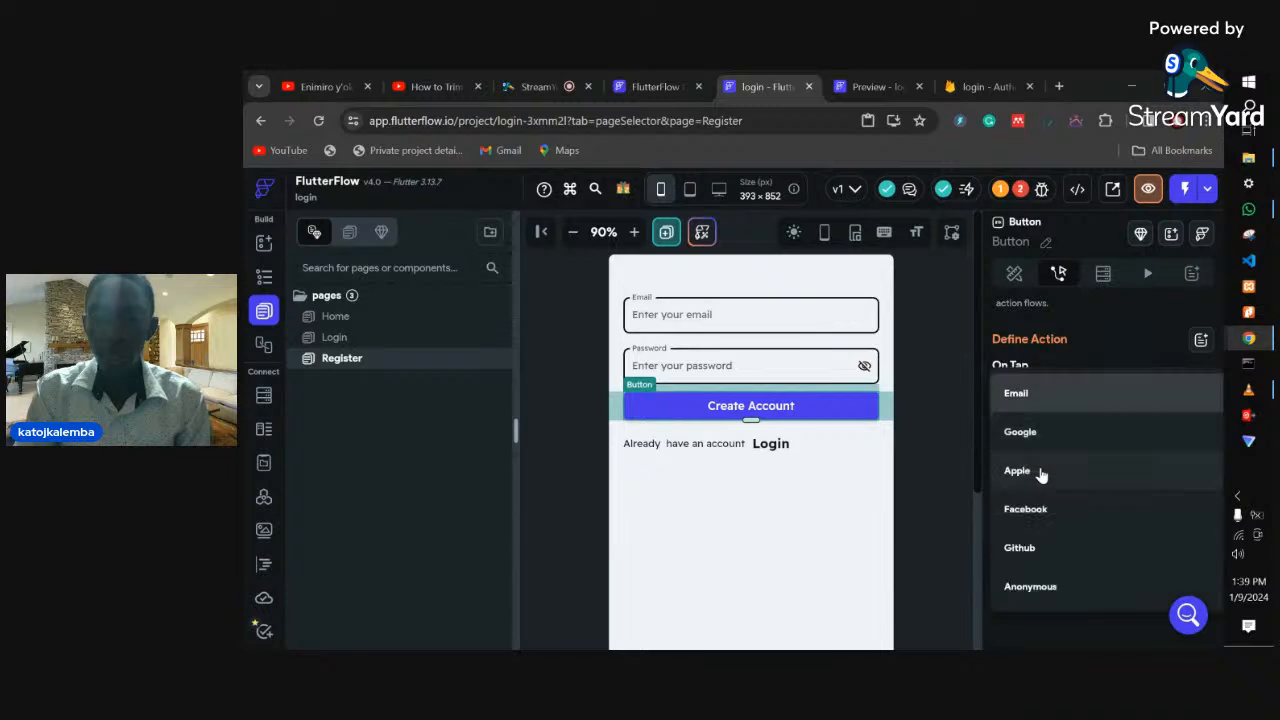
pyautogui.click(1035, 395)
pyautogui.click(1054, 512)
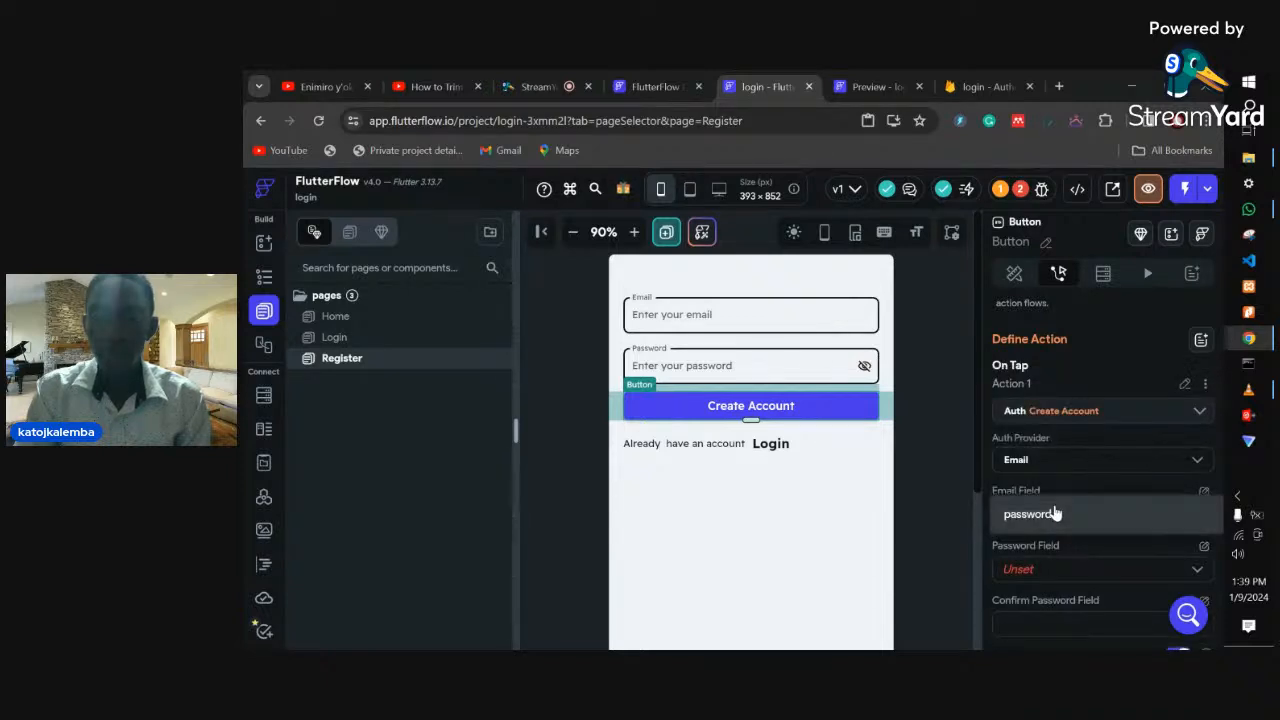
pyautogui.click(1054, 512)
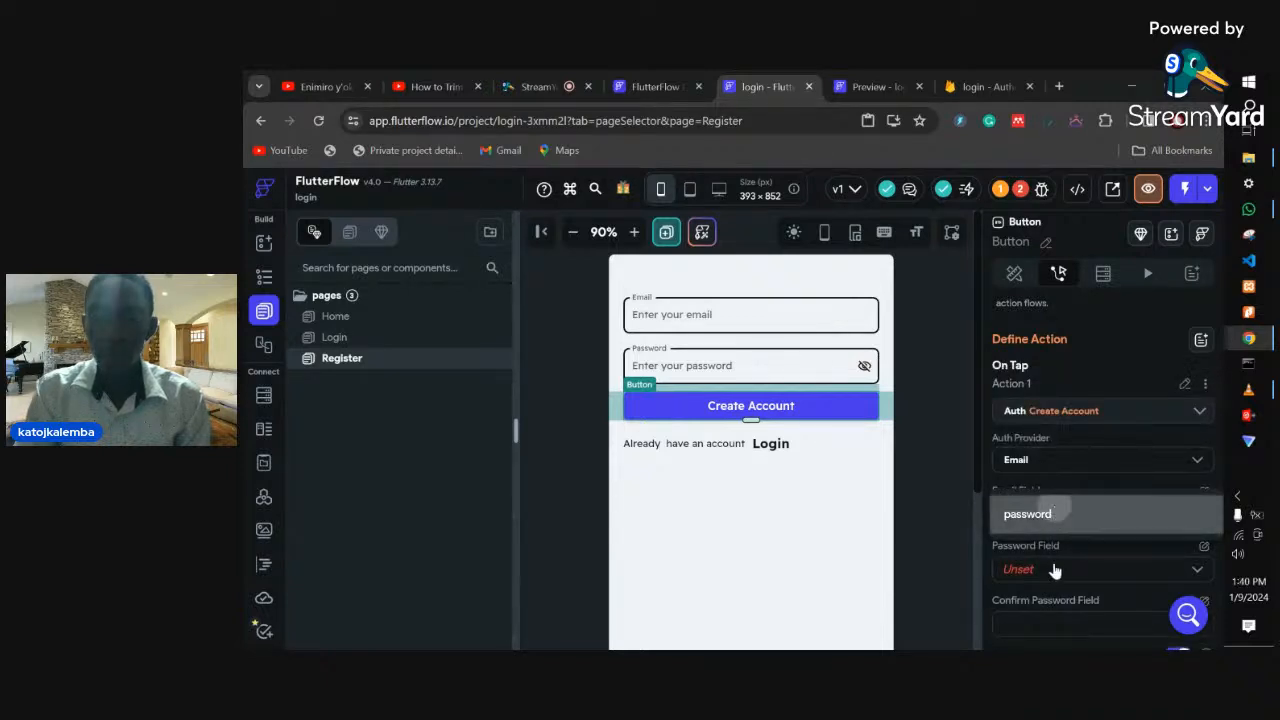
pyautogui.click(1051, 573)
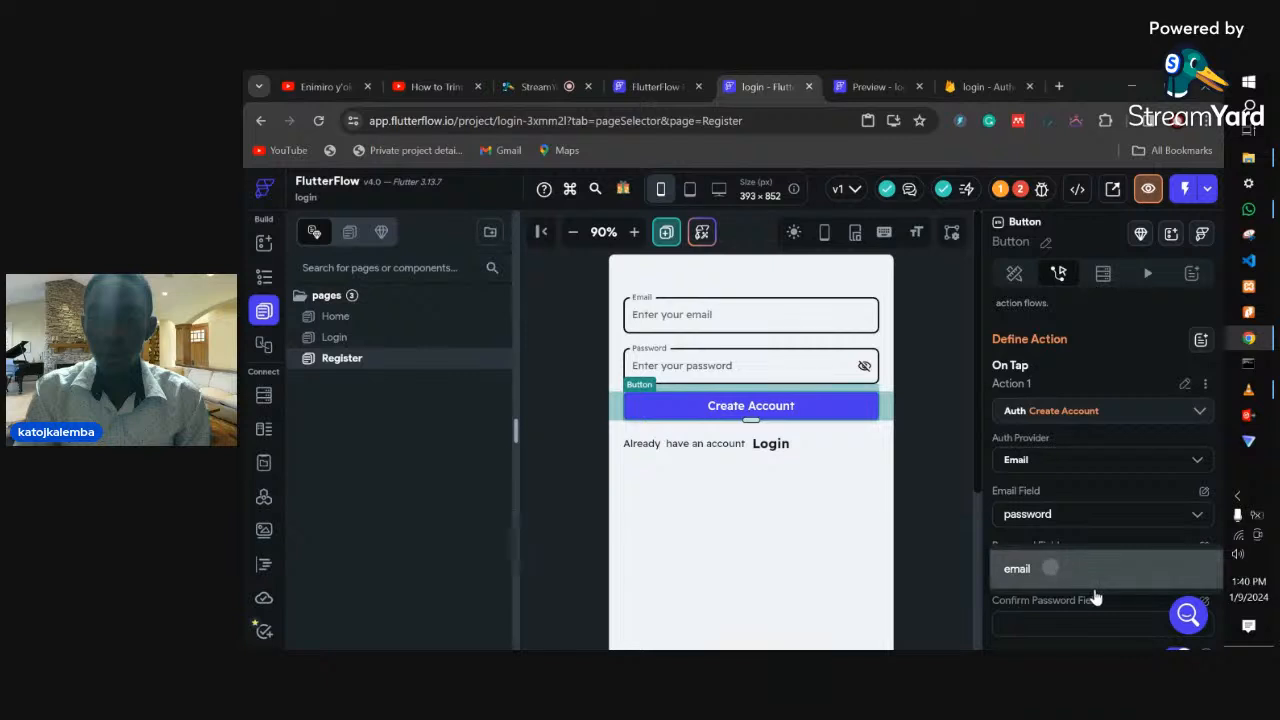
pyautogui.click(1049, 569)
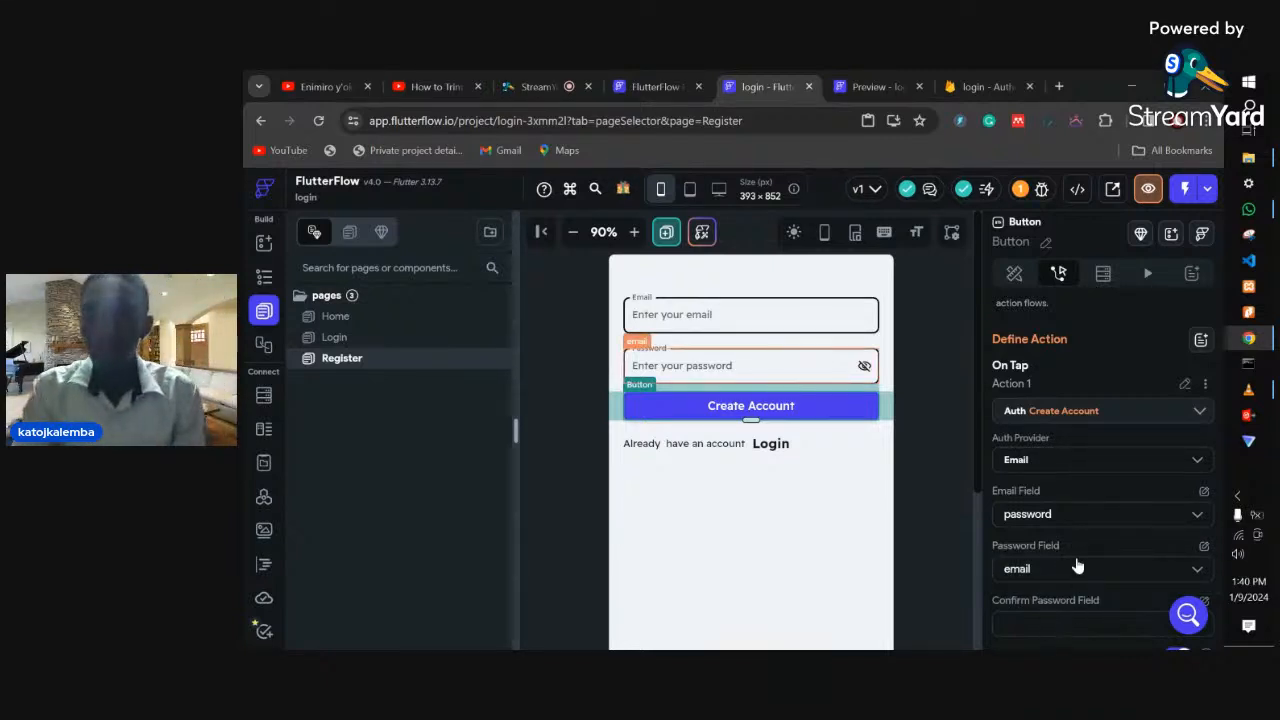
pyautogui.scroll(-1, 1094, 588)
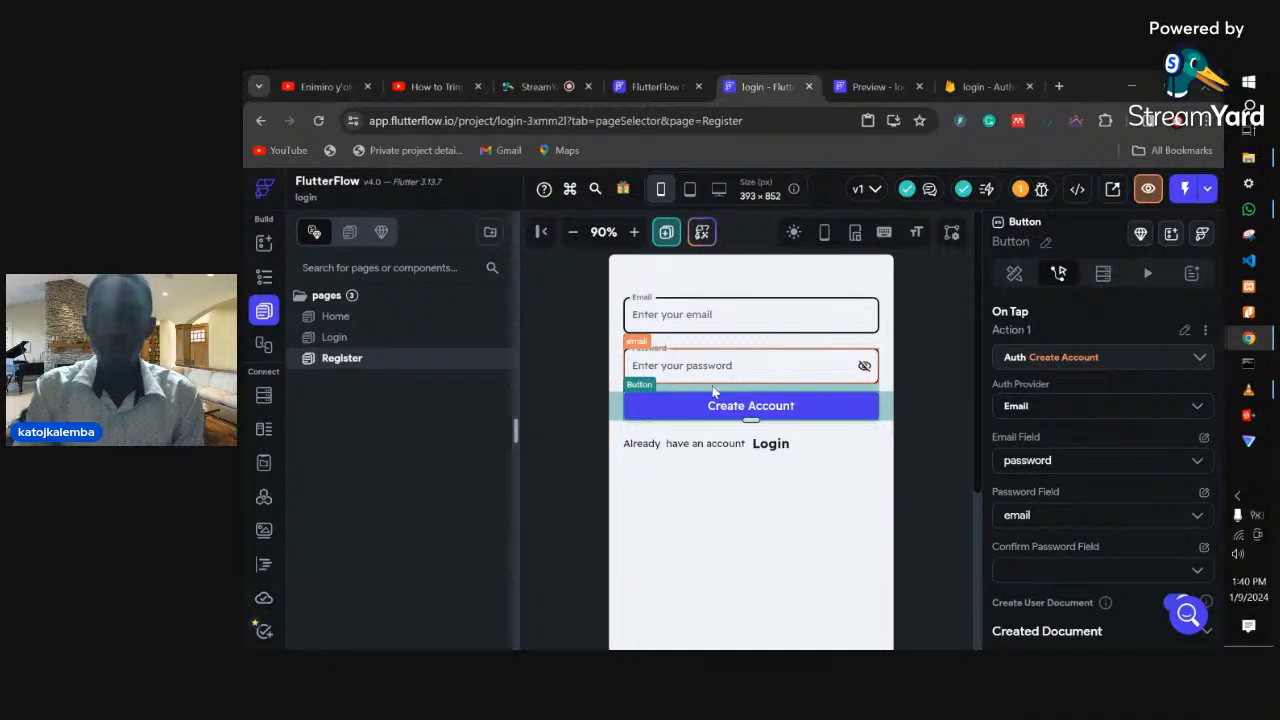
# - Make the Home page greeting a Combine Text of 'Welcome back' plus Authenticated User Email
pyautogui.click(335, 316)
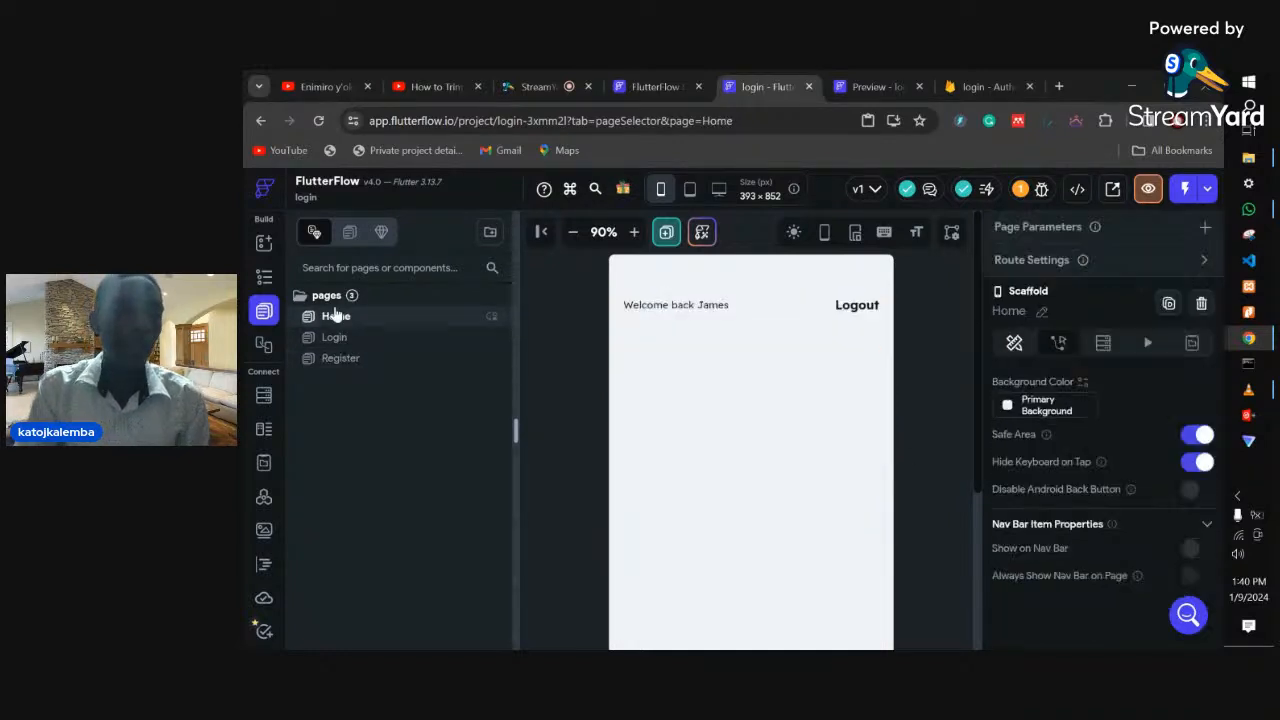
pyautogui.click(703, 305)
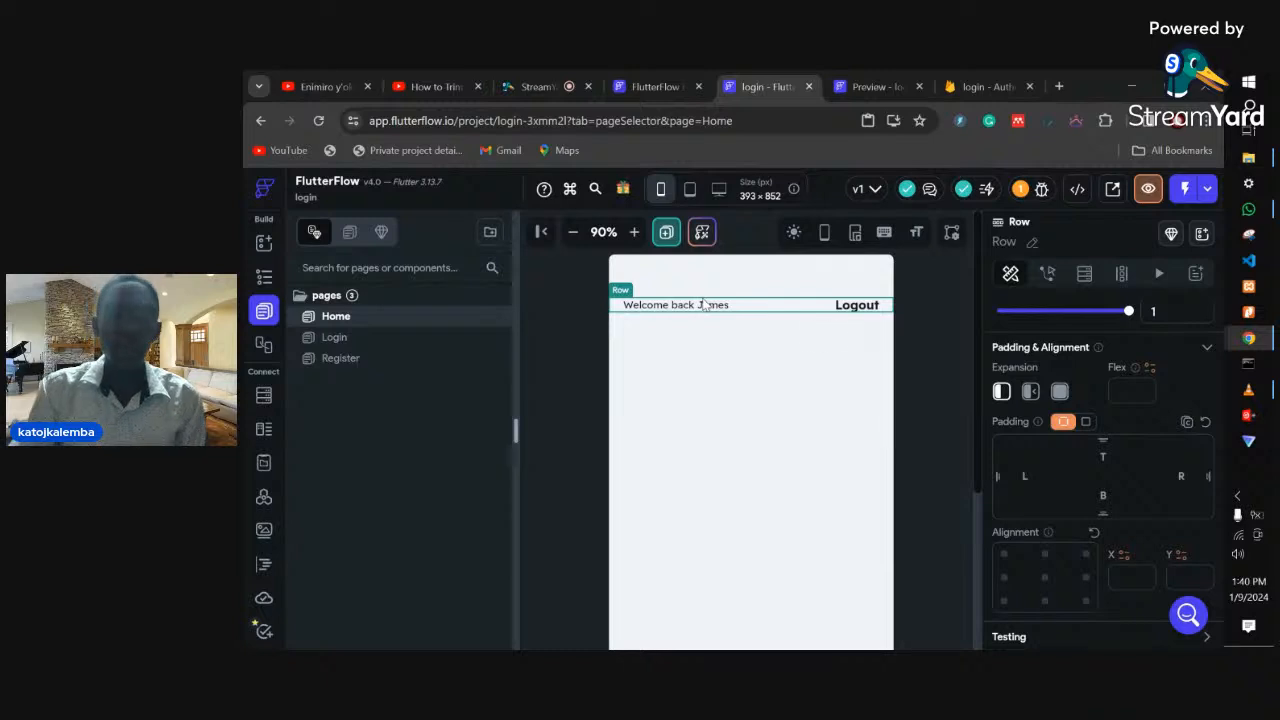
pyautogui.scroll(2, 1075, 452)
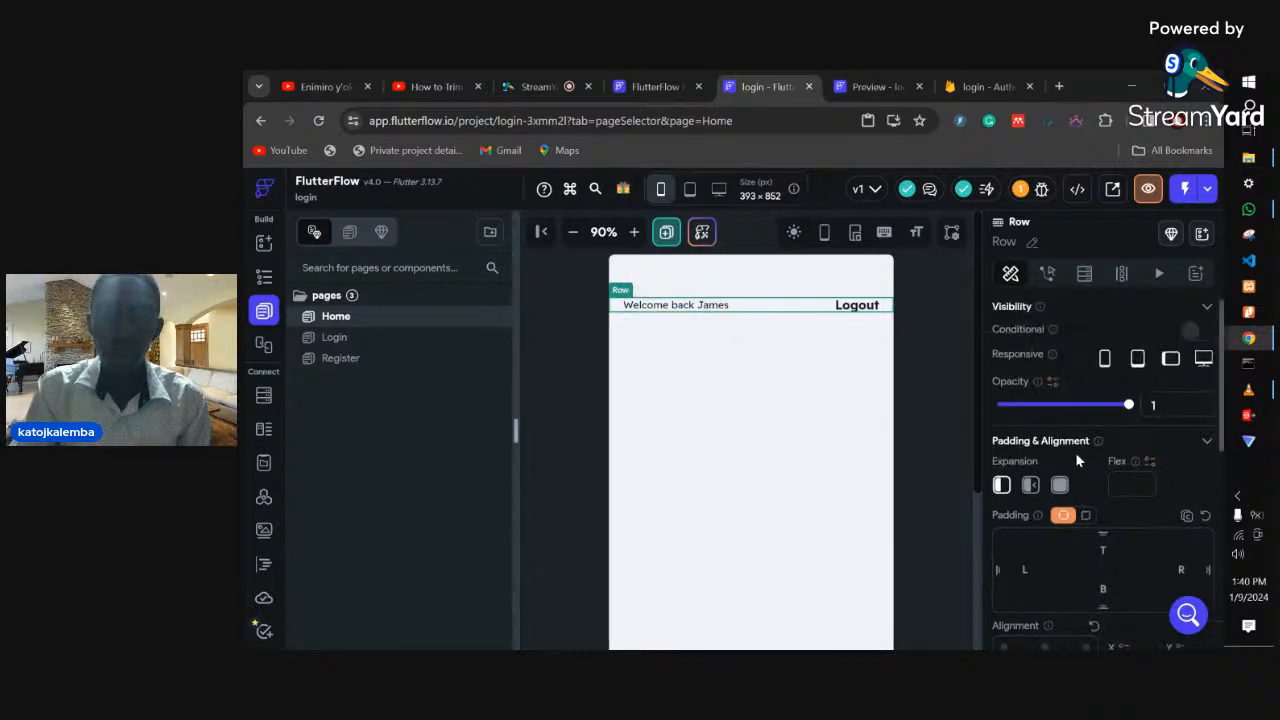
pyautogui.click(686, 311)
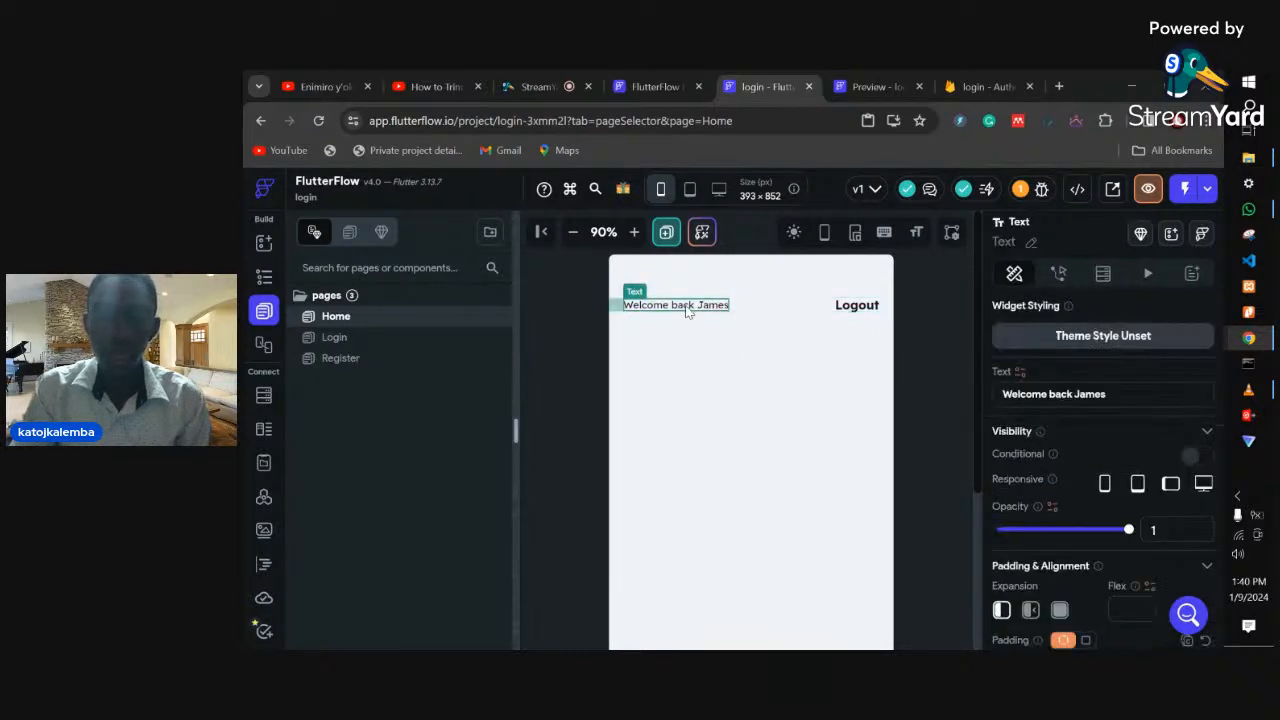
pyautogui.click(1018, 373)
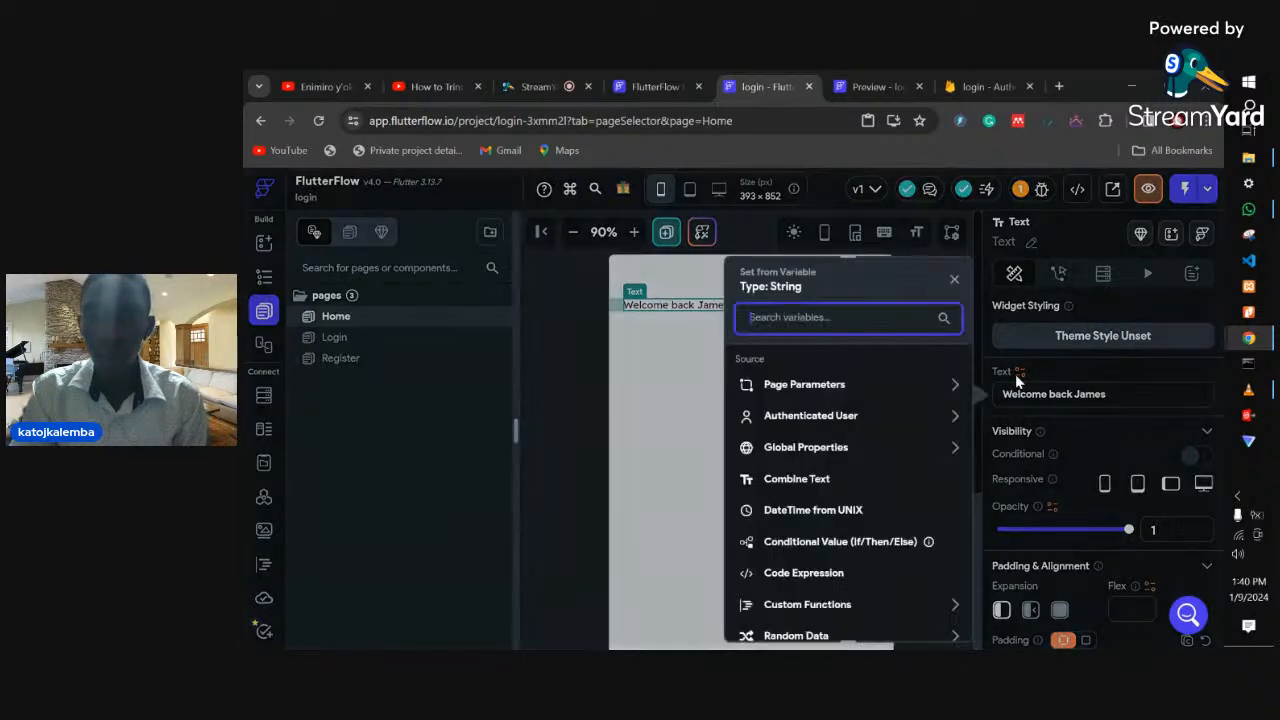
pyautogui.click(812, 480)
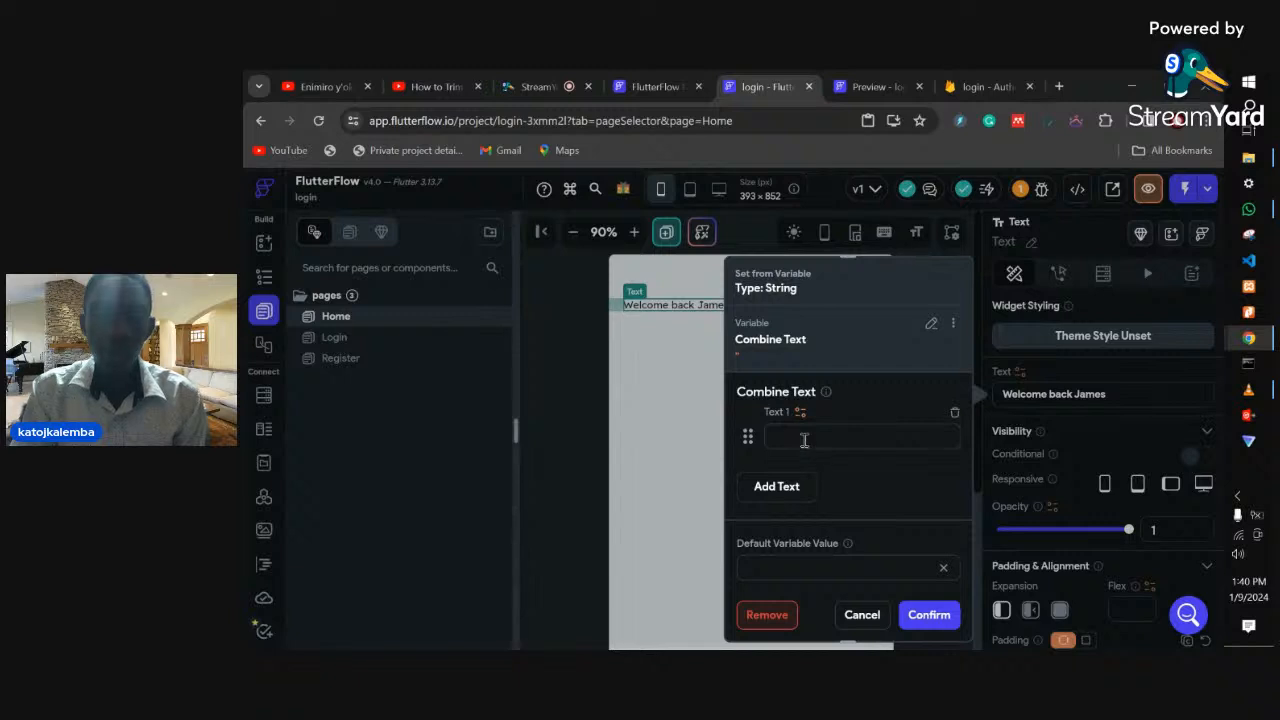
pyautogui.write('Welcome')
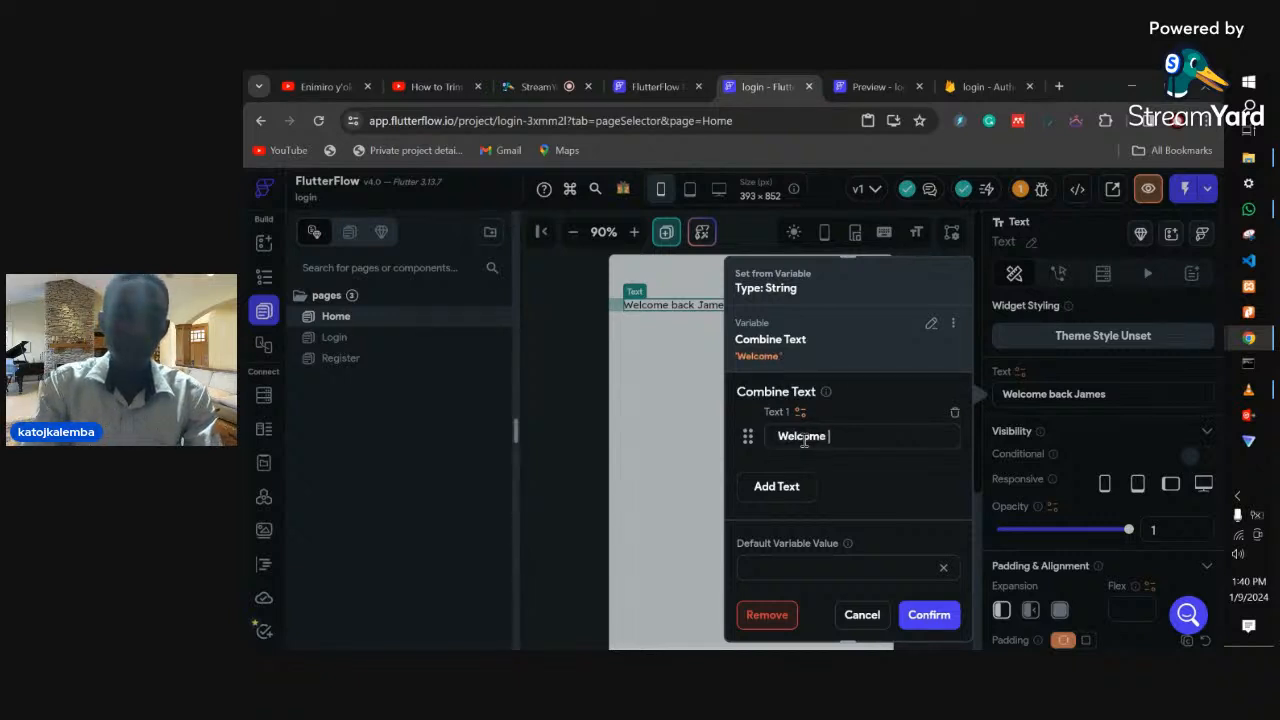
pyautogui.write(' back')
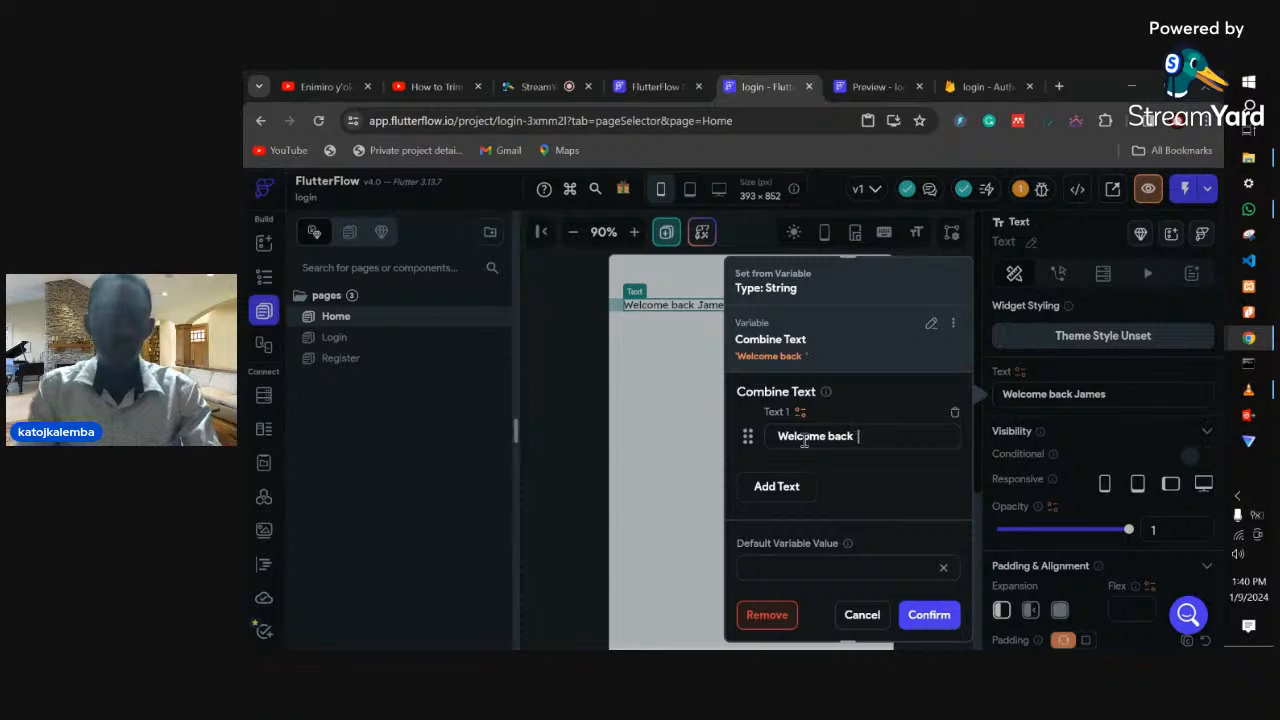
pyautogui.click(782, 489)
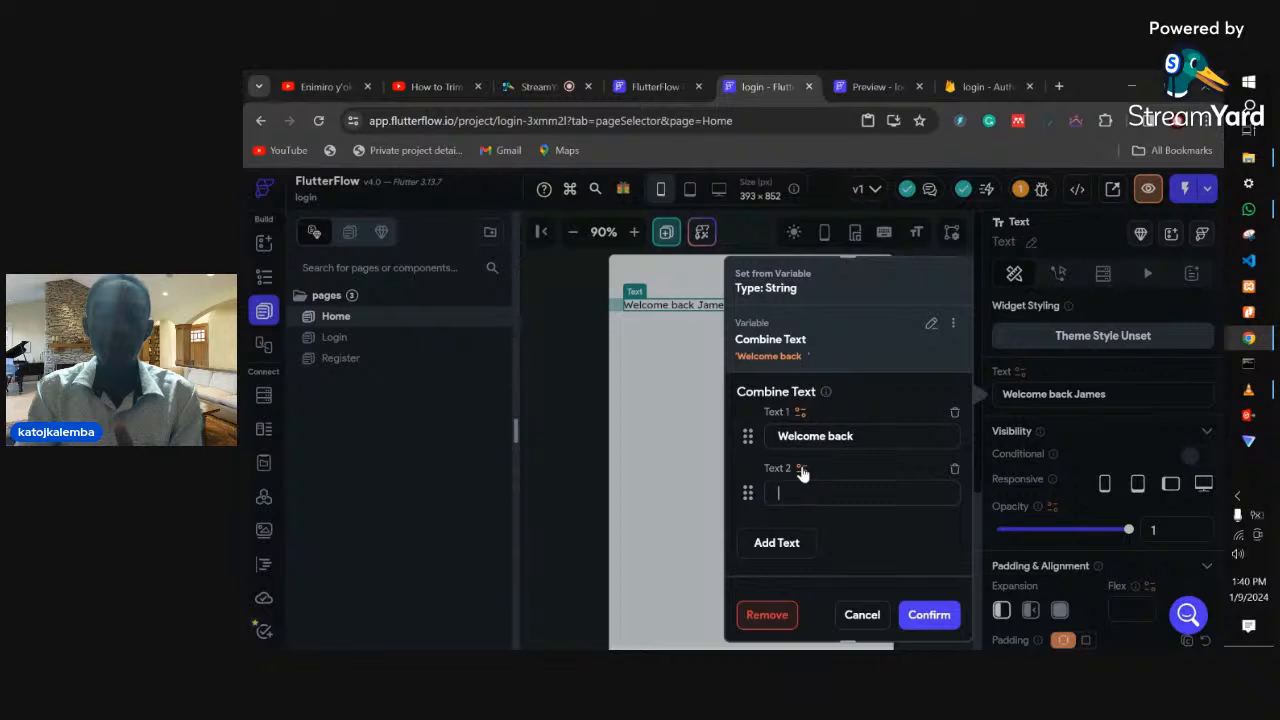
pyautogui.click(801, 469)
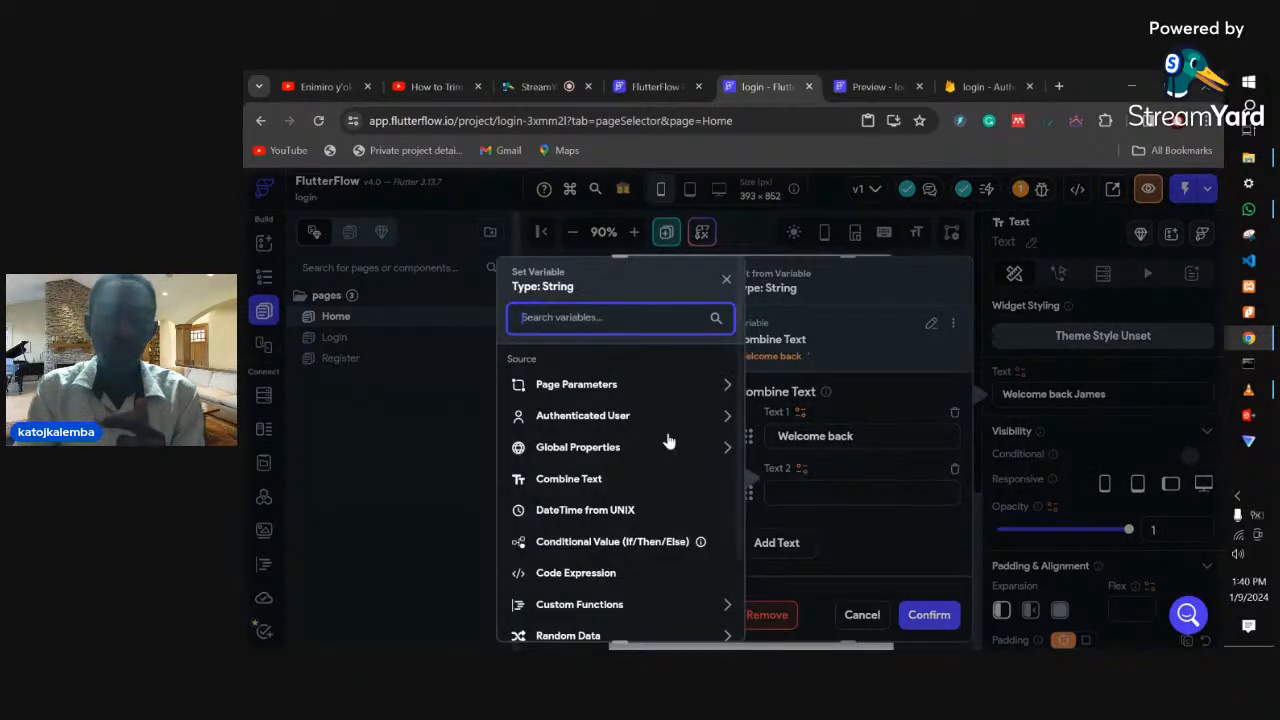
pyautogui.click(598, 420)
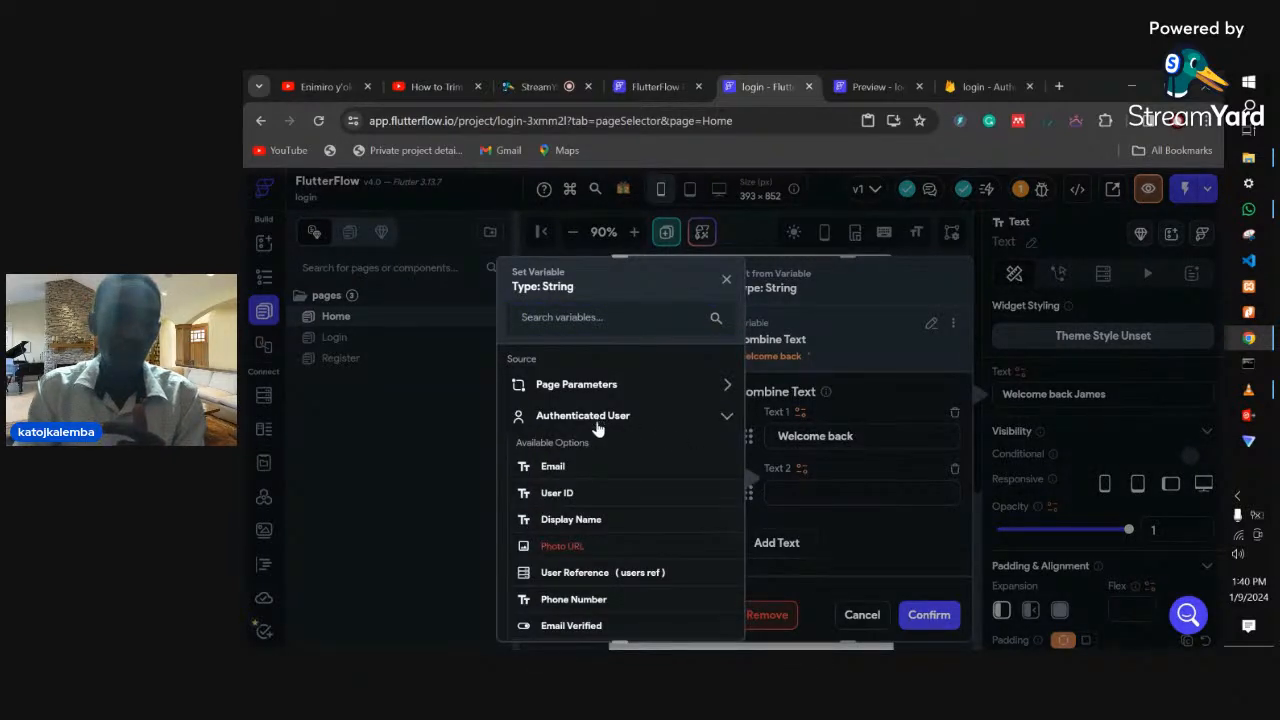
pyautogui.click(553, 470)
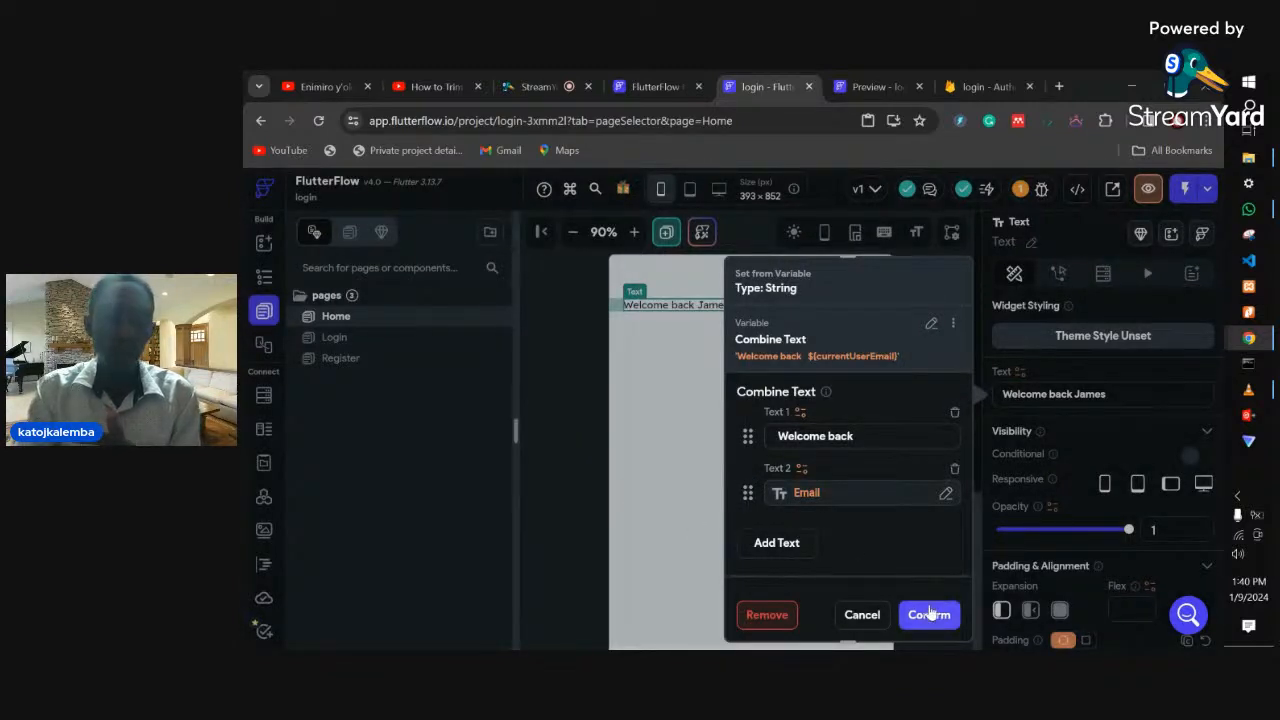
pyautogui.click(929, 615)
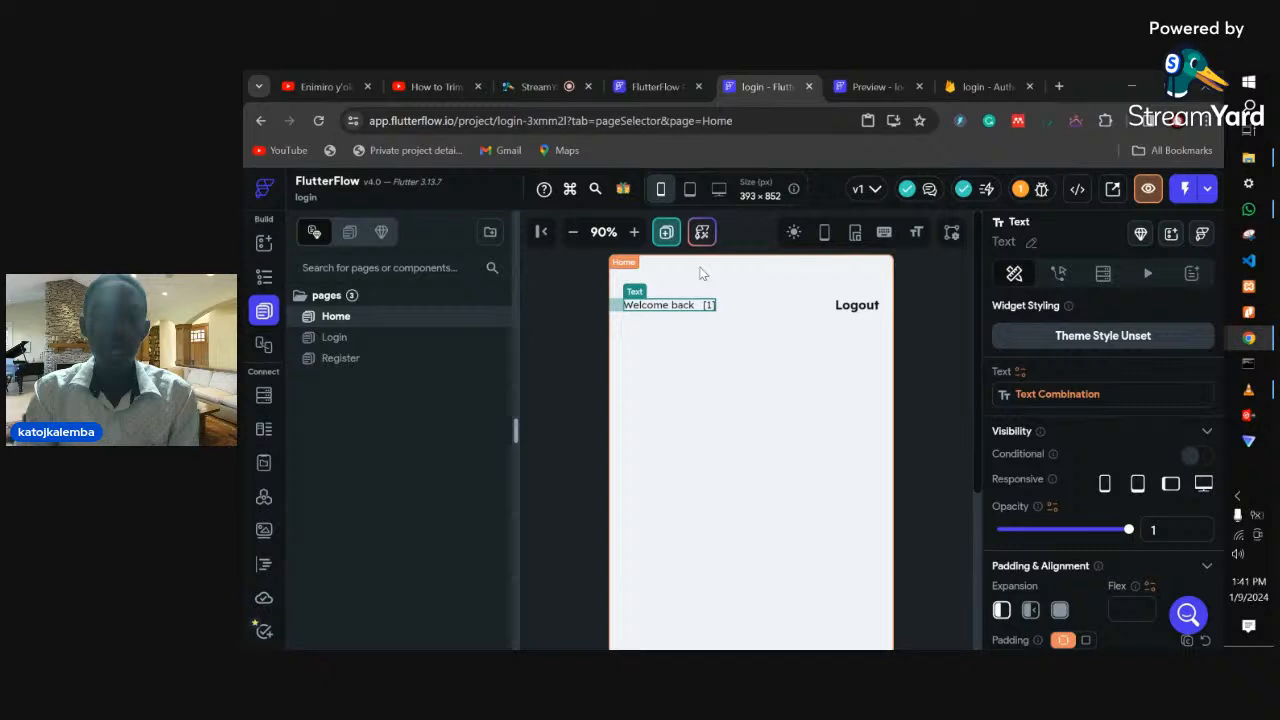
# - Launch the app in Test mode from the Test, Run & Publish menu
pyautogui.click(1207, 189)
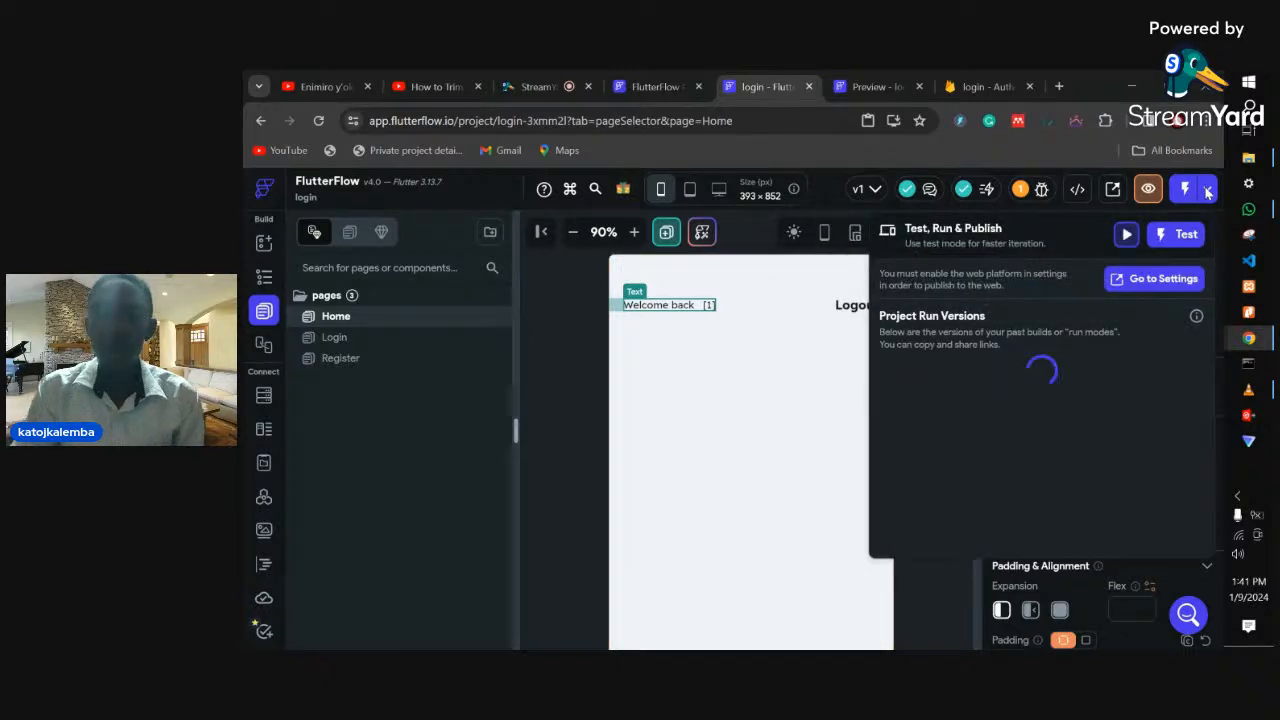
pyautogui.click(1170, 238)
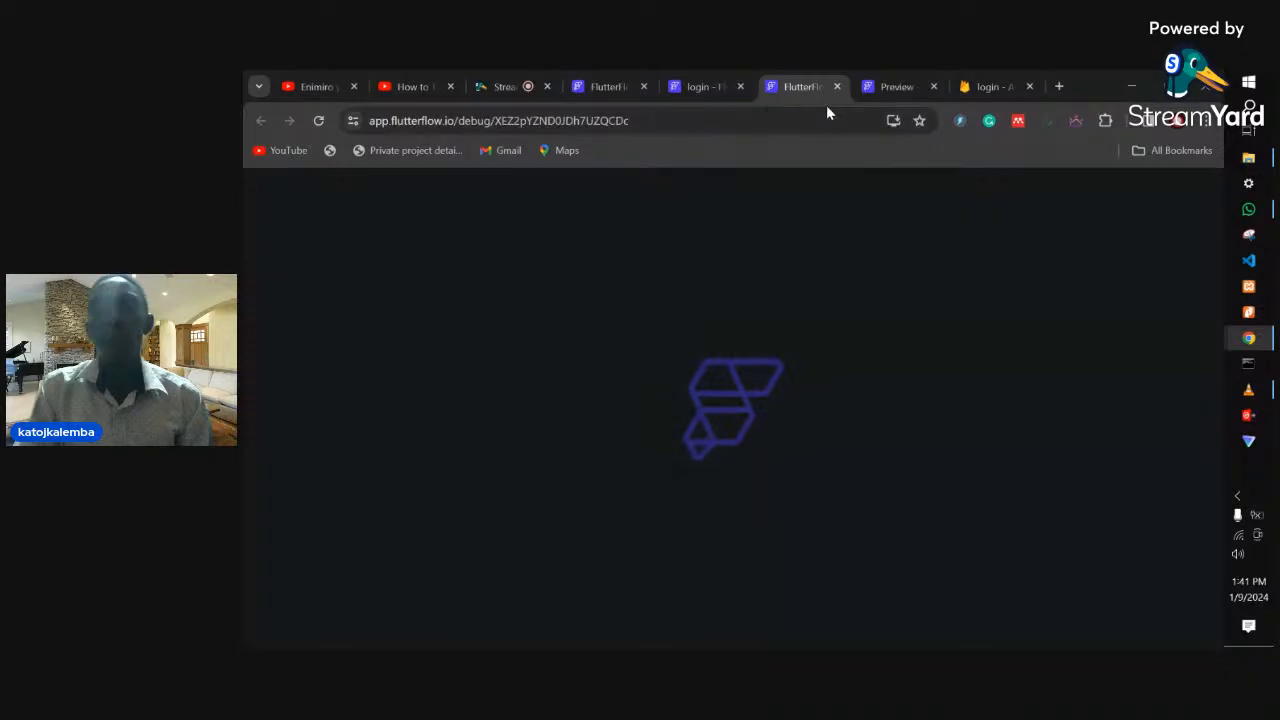
# - Create a Cloud Firestore database with the default location and test-mode rules
pyautogui.click(968, 84)
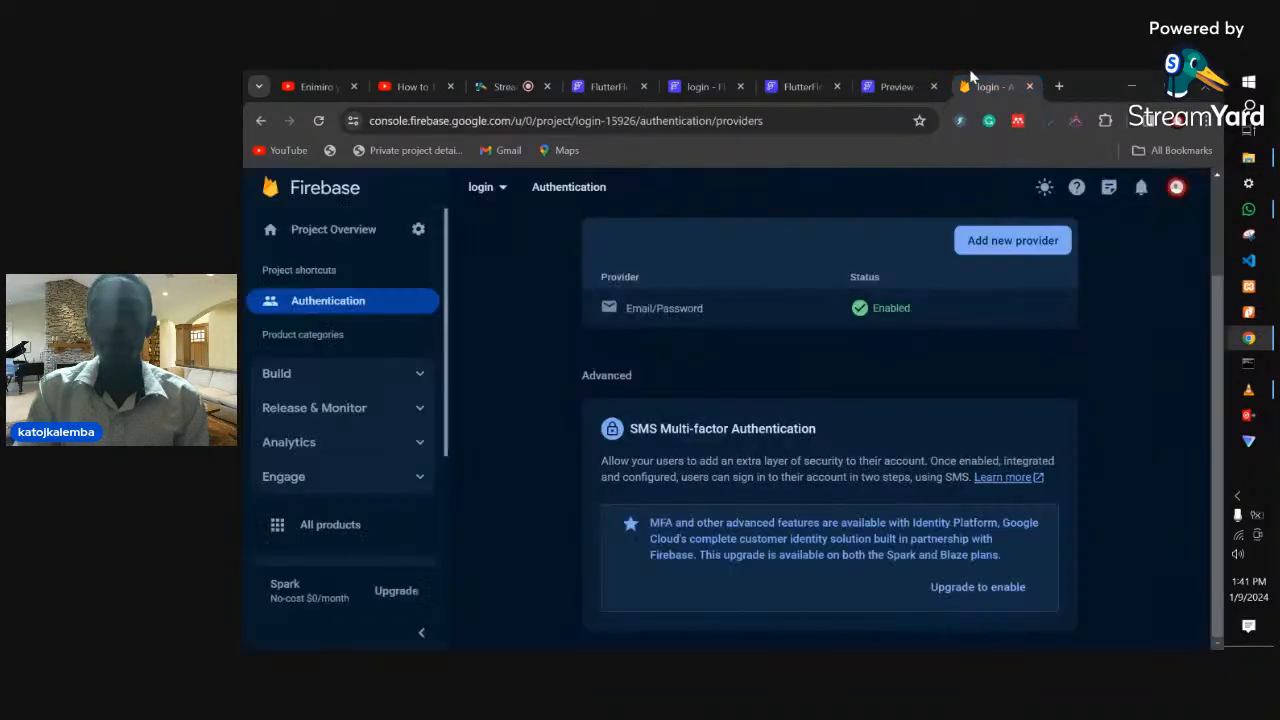
pyautogui.click(352, 371)
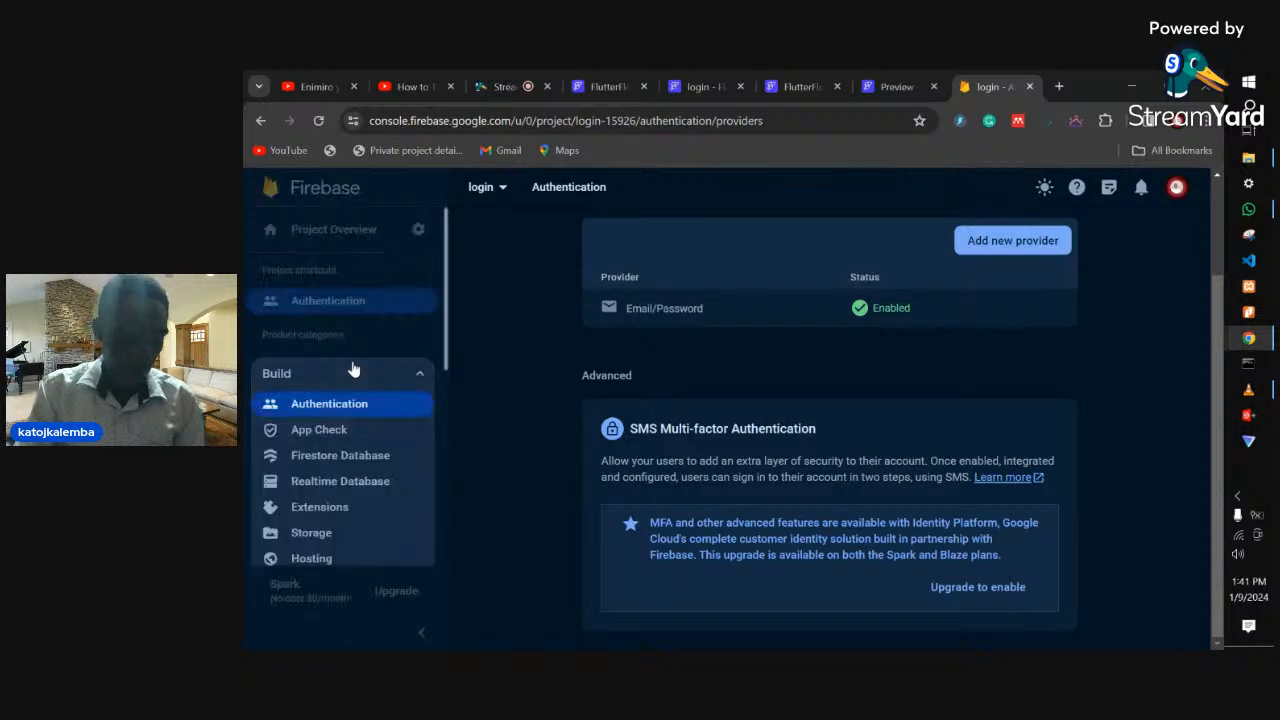
pyautogui.click(362, 480)
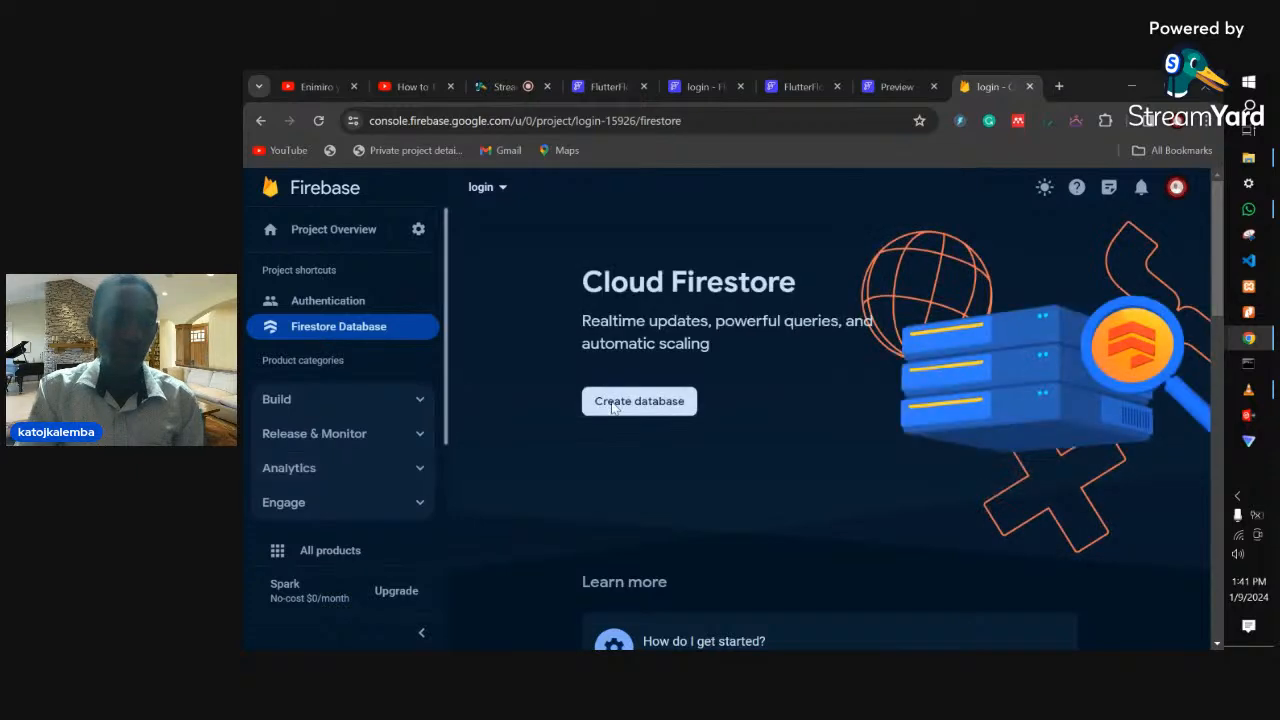
pyautogui.click(624, 408)
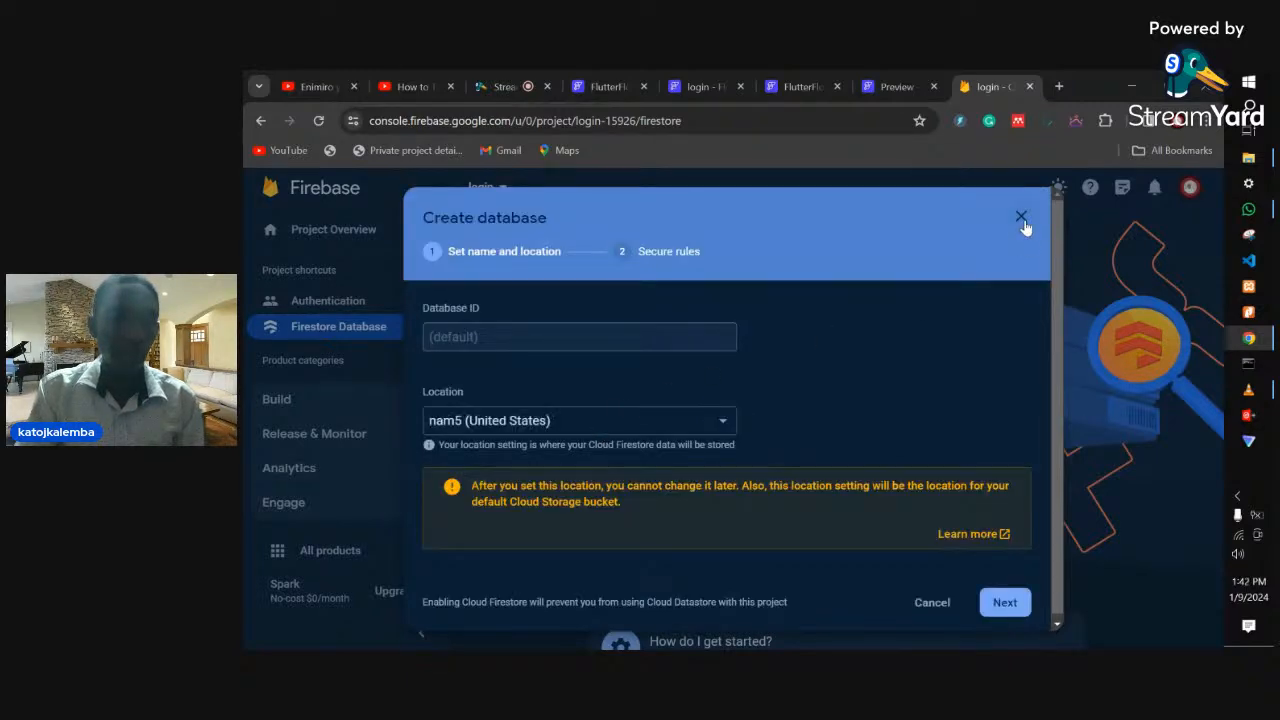
pyautogui.click(1005, 603)
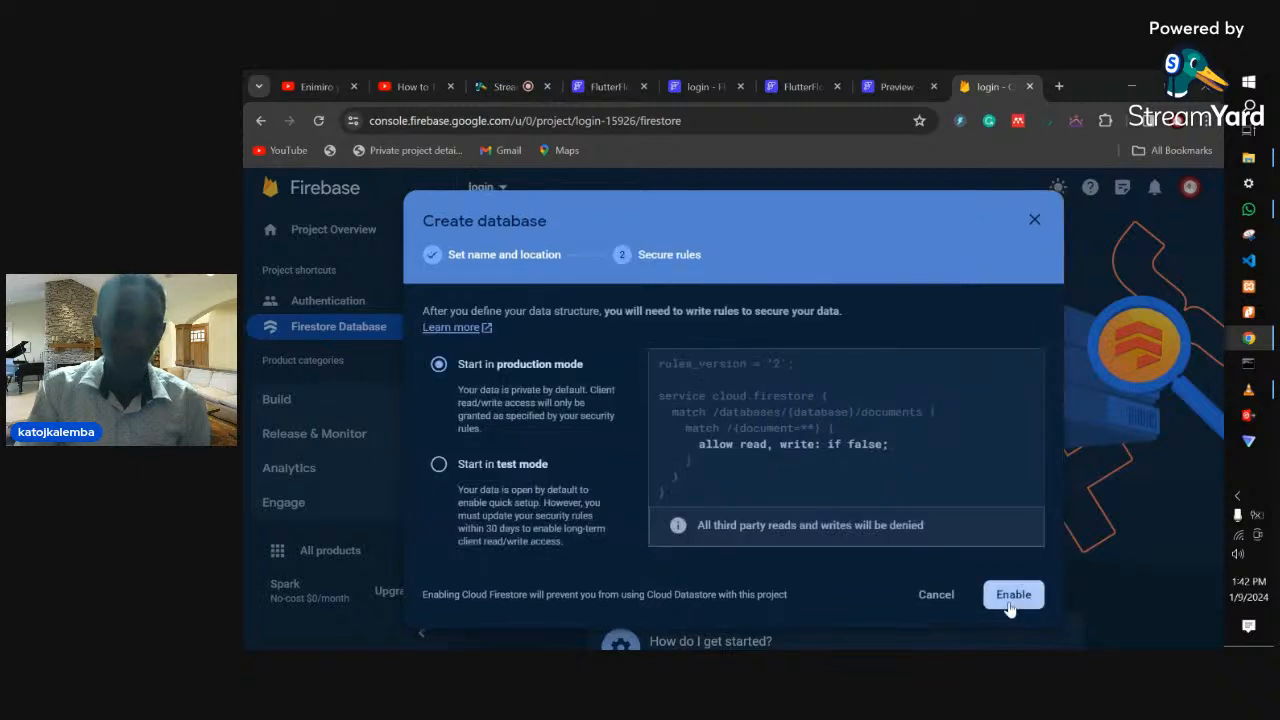
pyautogui.click(439, 470)
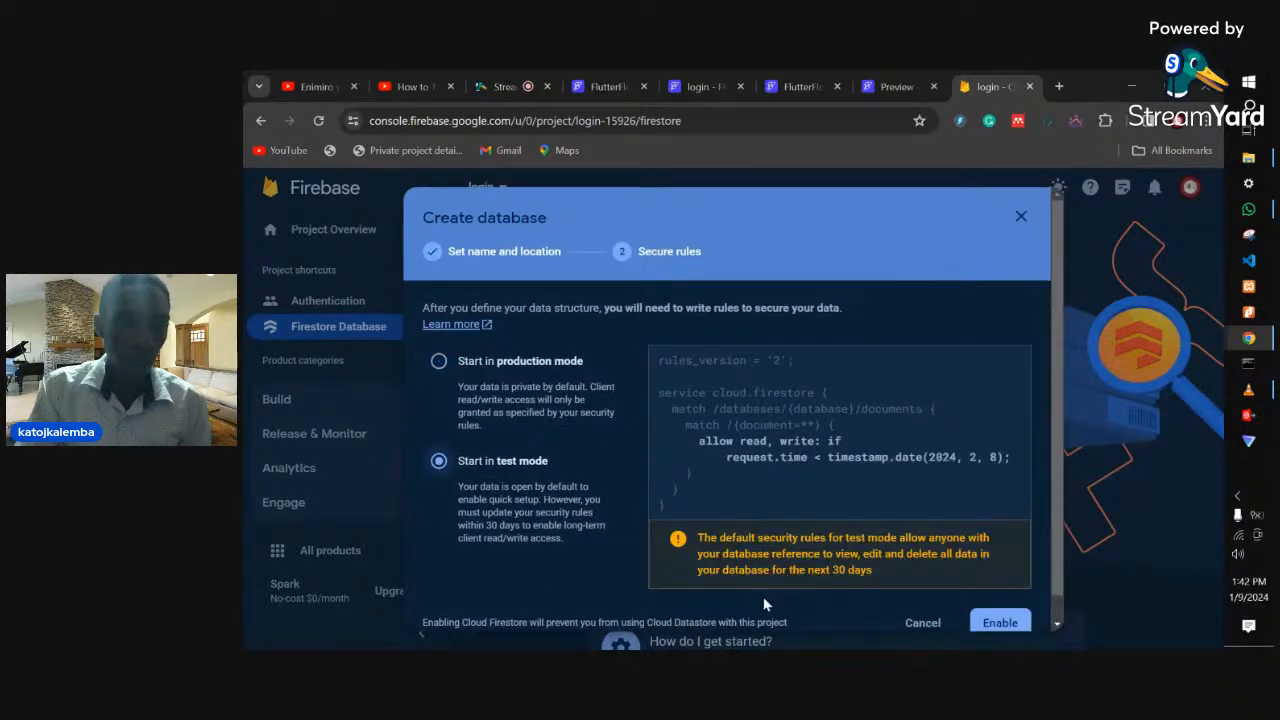
pyautogui.scroll(-1, 945, 615)
pyautogui.click(997, 598)
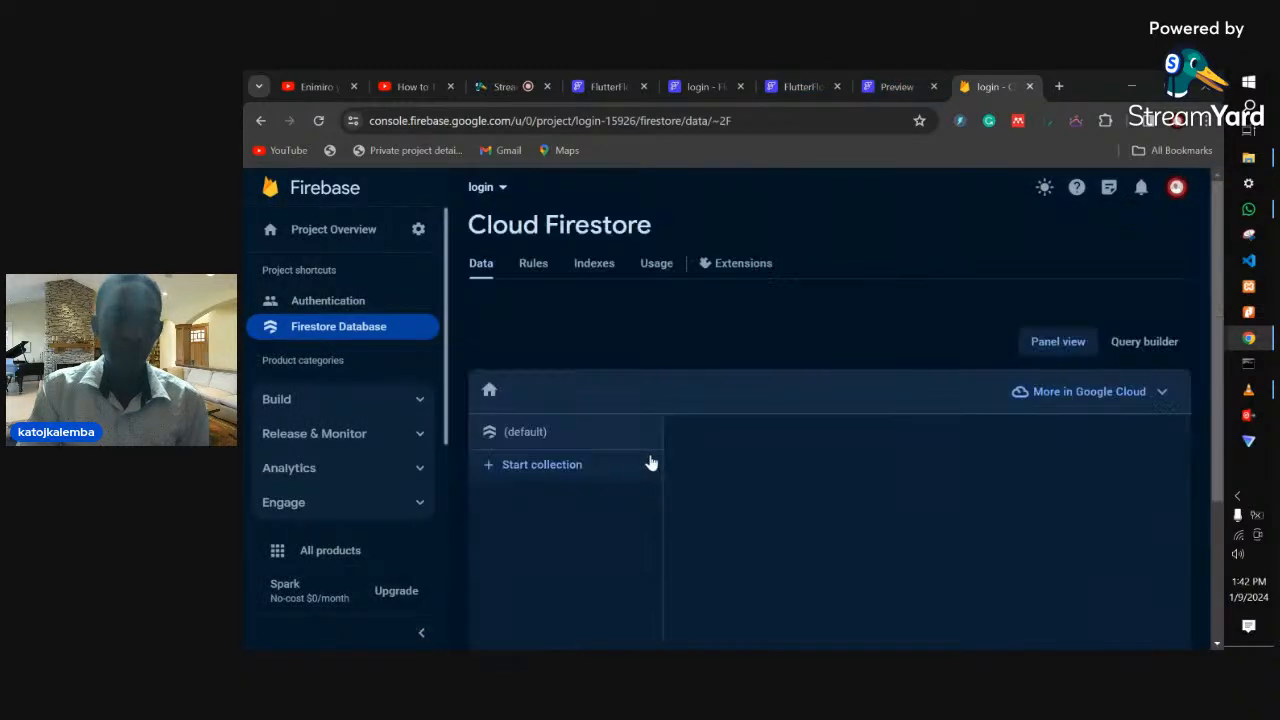
# - Go to the Storage page under Build in the Firebase console
pyautogui.scroll(-2, 836, 455)
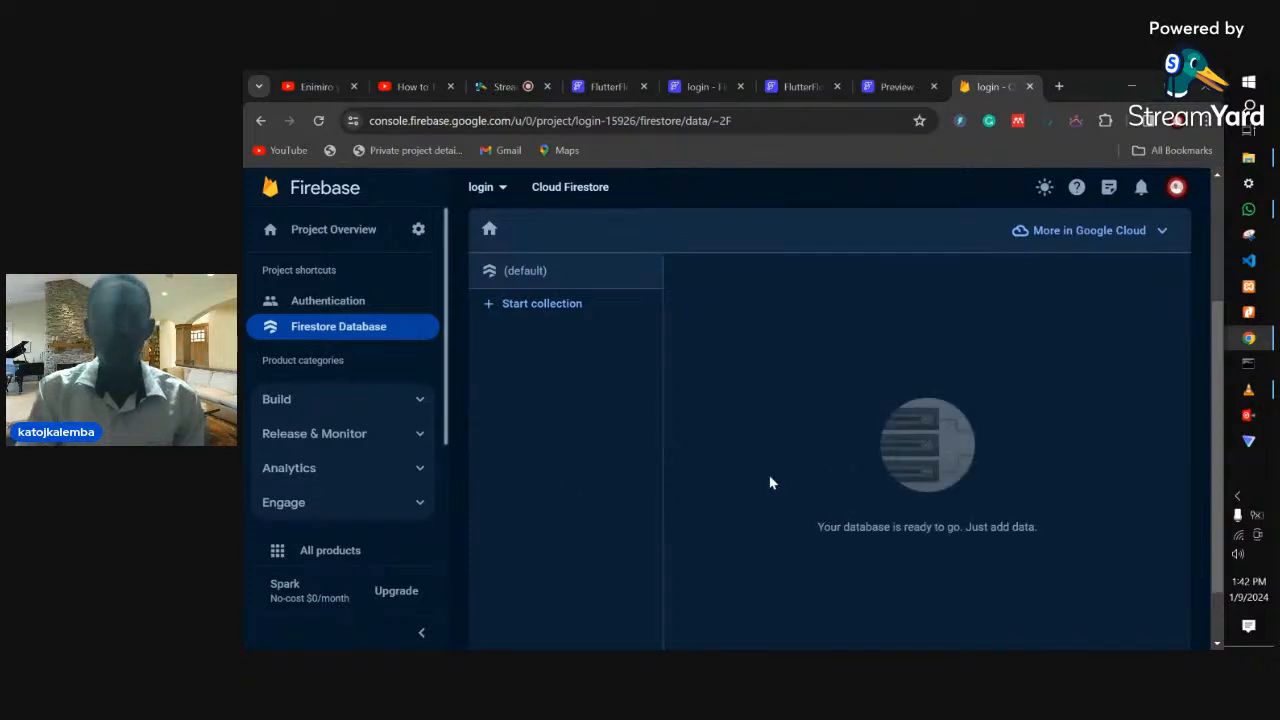
pyautogui.scroll(2, 770, 483)
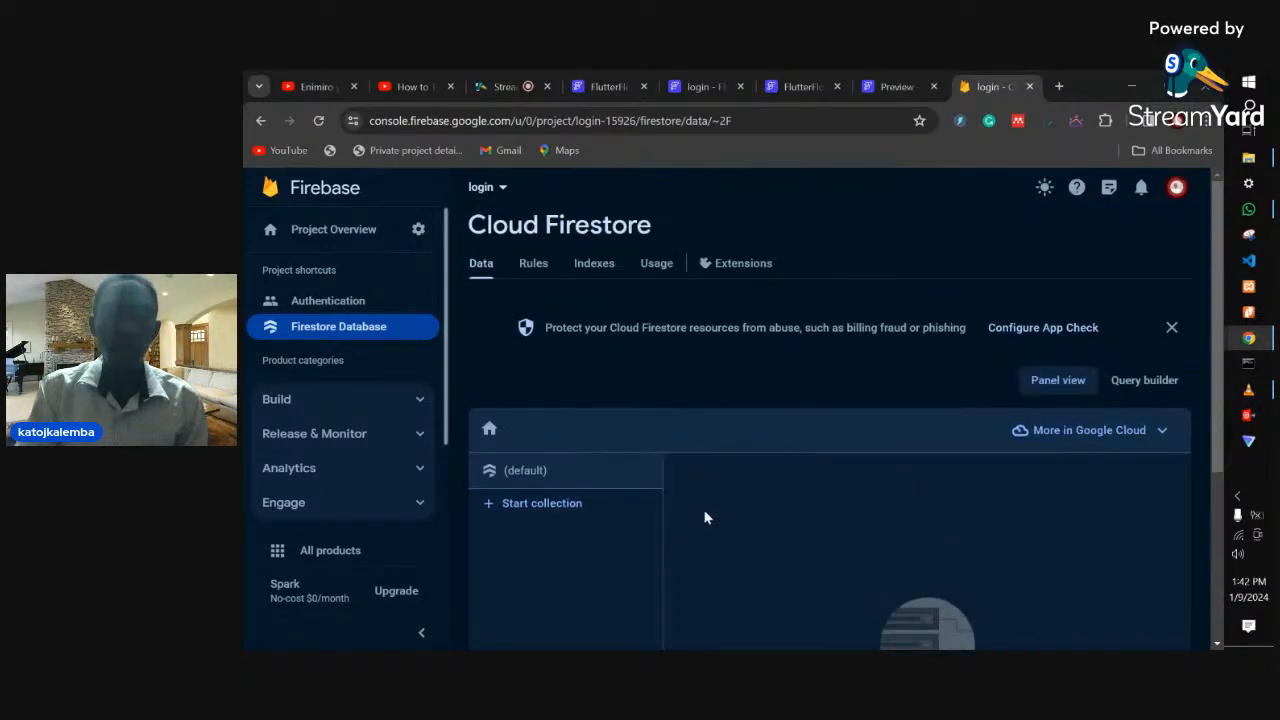
pyautogui.scroll(-2, 719, 491)
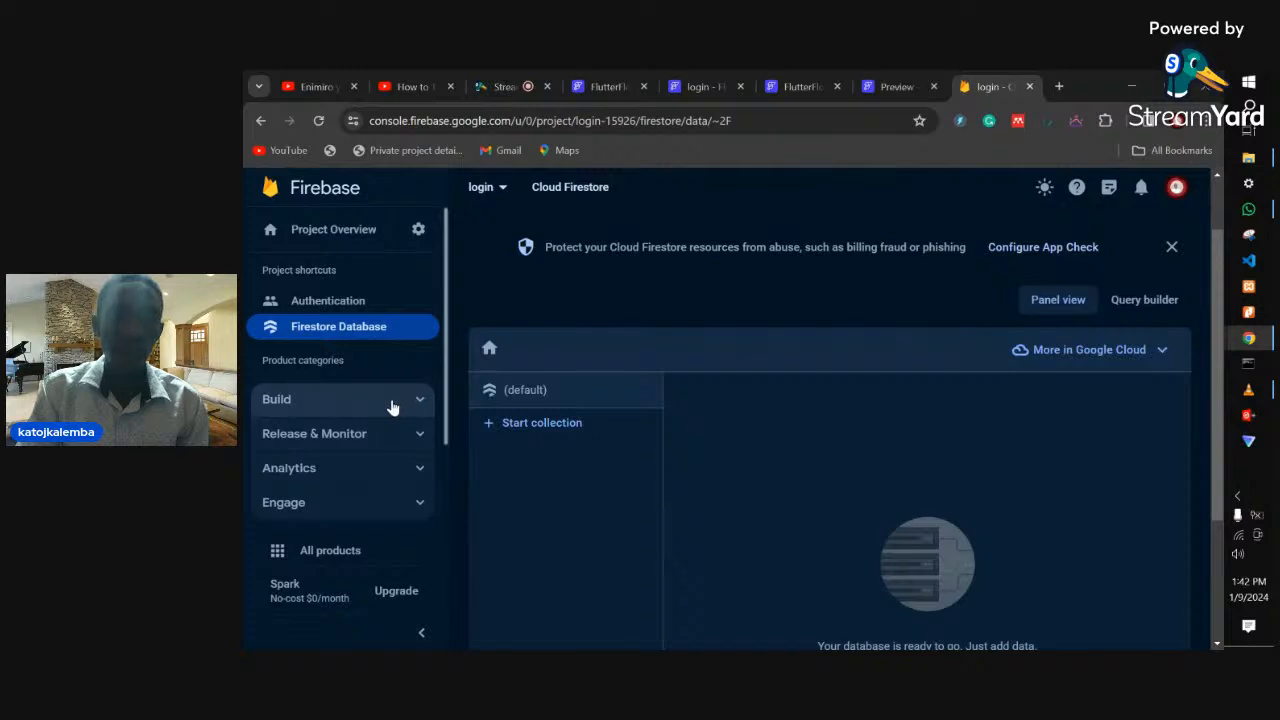
pyautogui.click(390, 404)
pyautogui.scroll(-1, 343, 530)
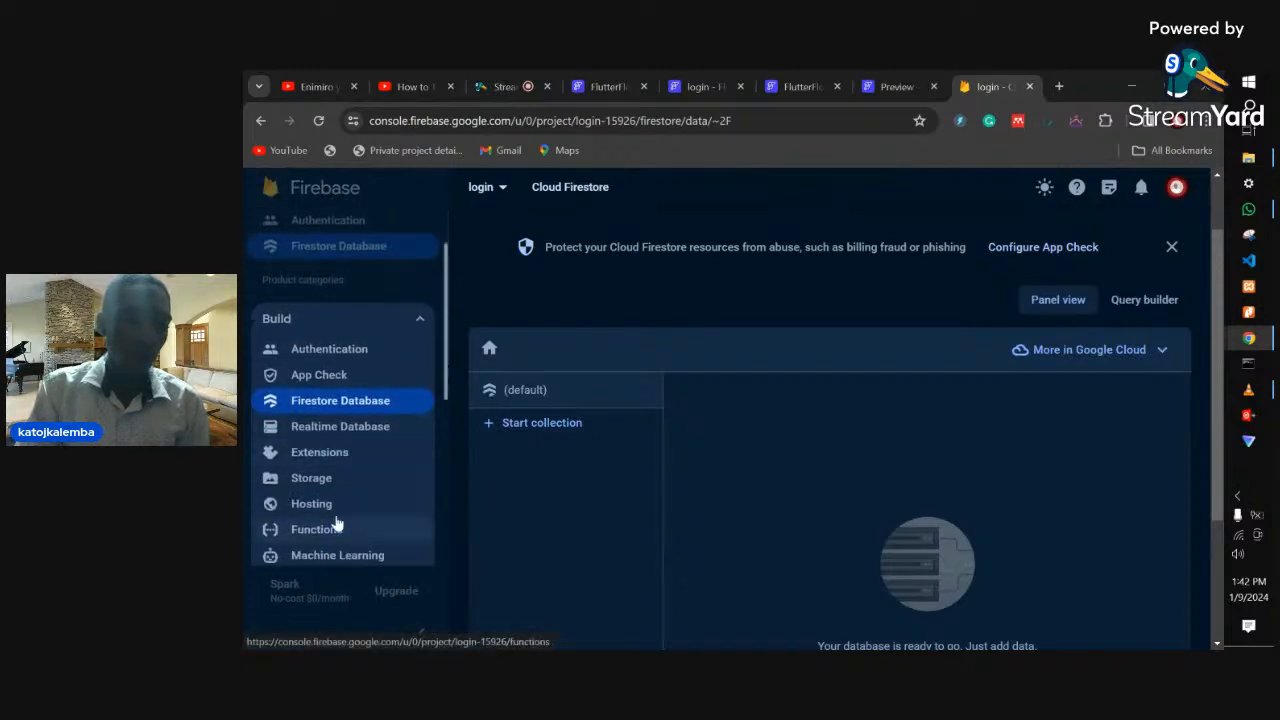
pyautogui.click(329, 479)
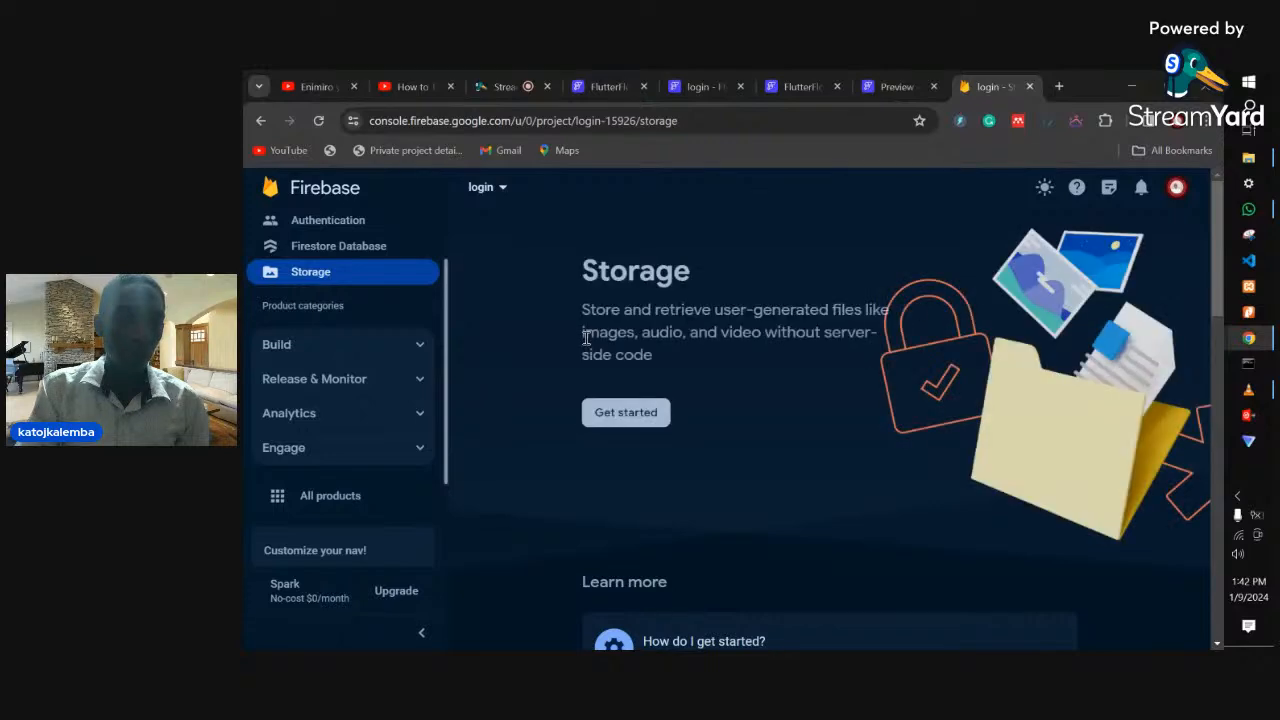
# - Set up Cloud Storage with test-mode rules and create the default bucket
pyautogui.click(622, 412)
pyautogui.click(513, 464)
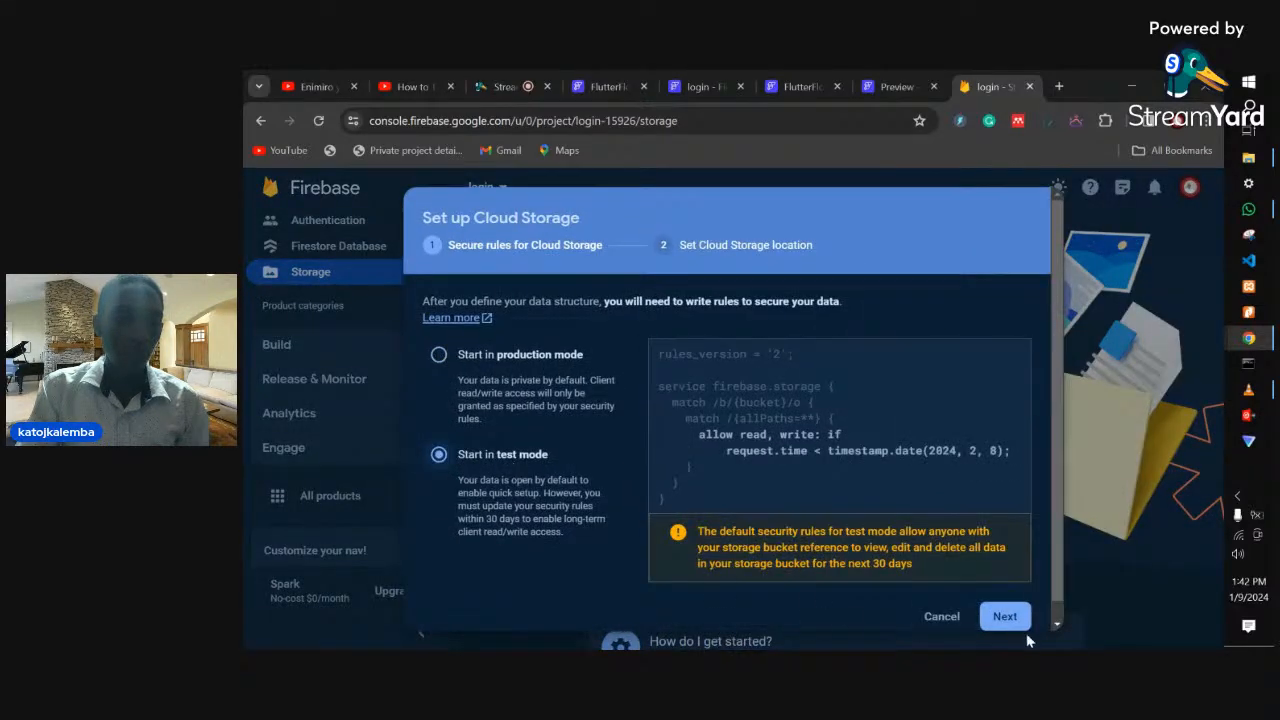
pyautogui.click(1005, 616)
pyautogui.click(975, 508)
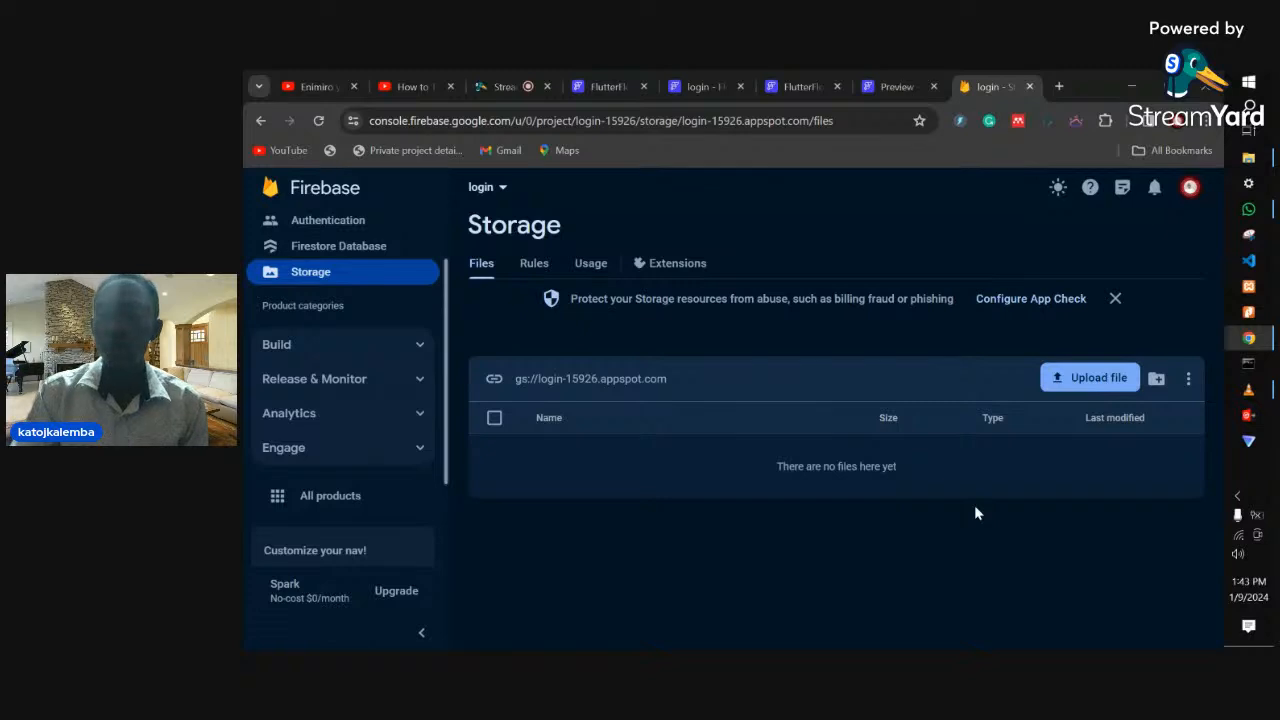
# - Close the login page preview tab and return to the FlutterFlow test session
pyautogui.click(895, 86)
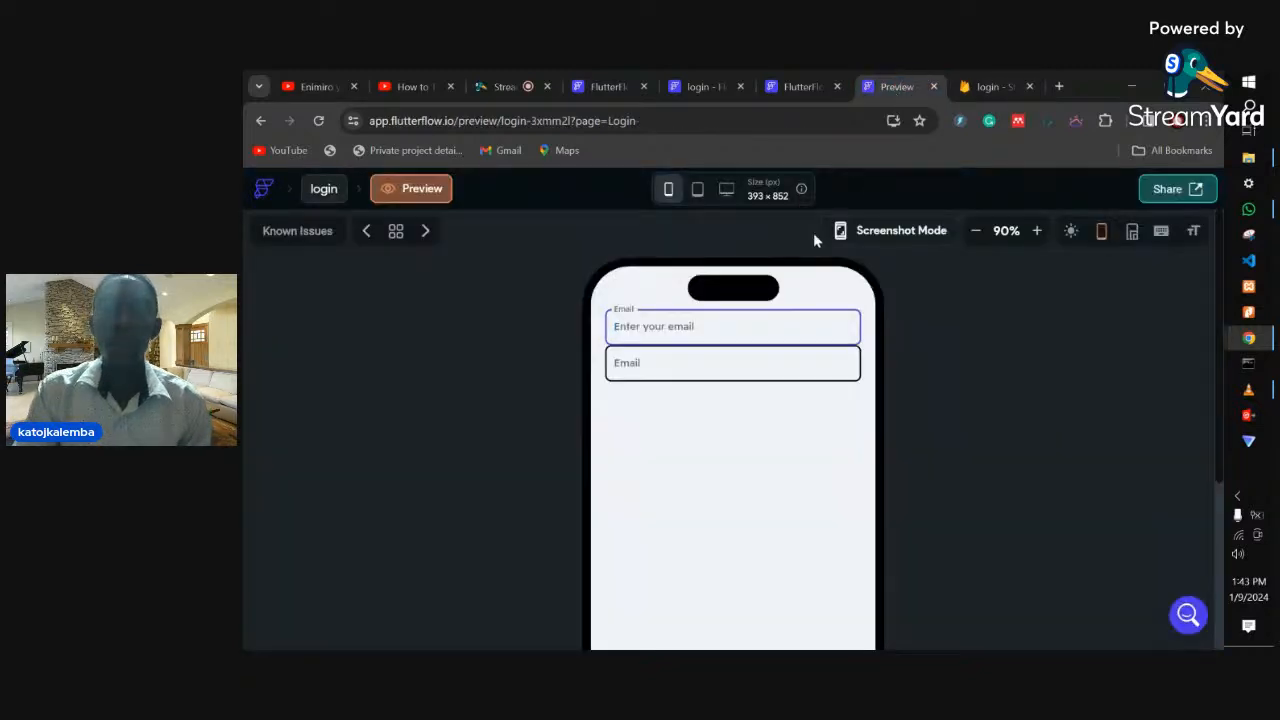
pyautogui.click(935, 86)
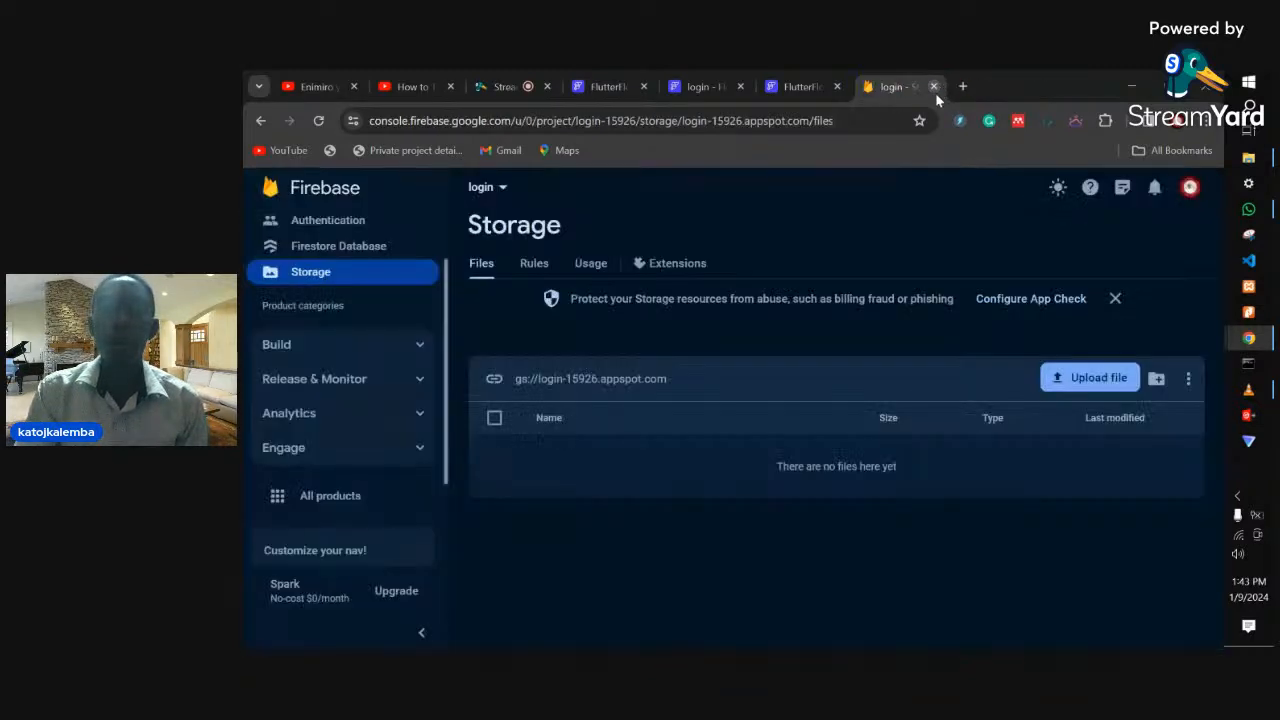
pyautogui.click(813, 88)
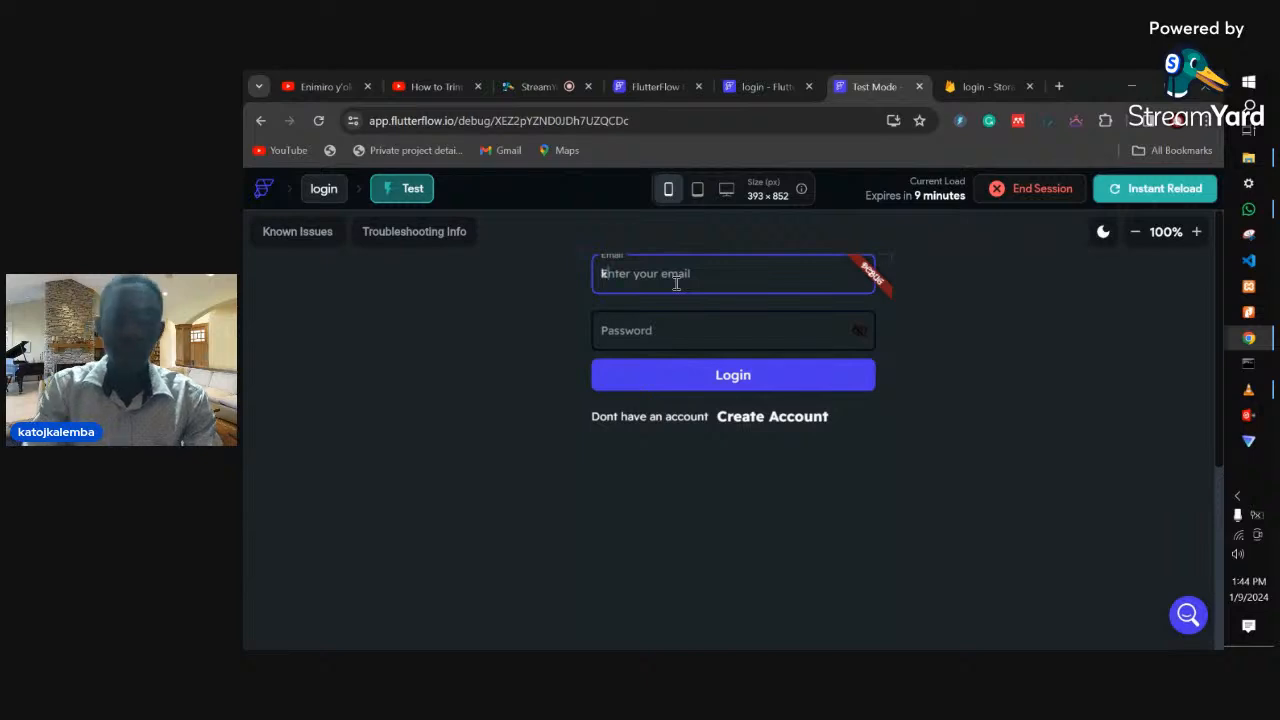
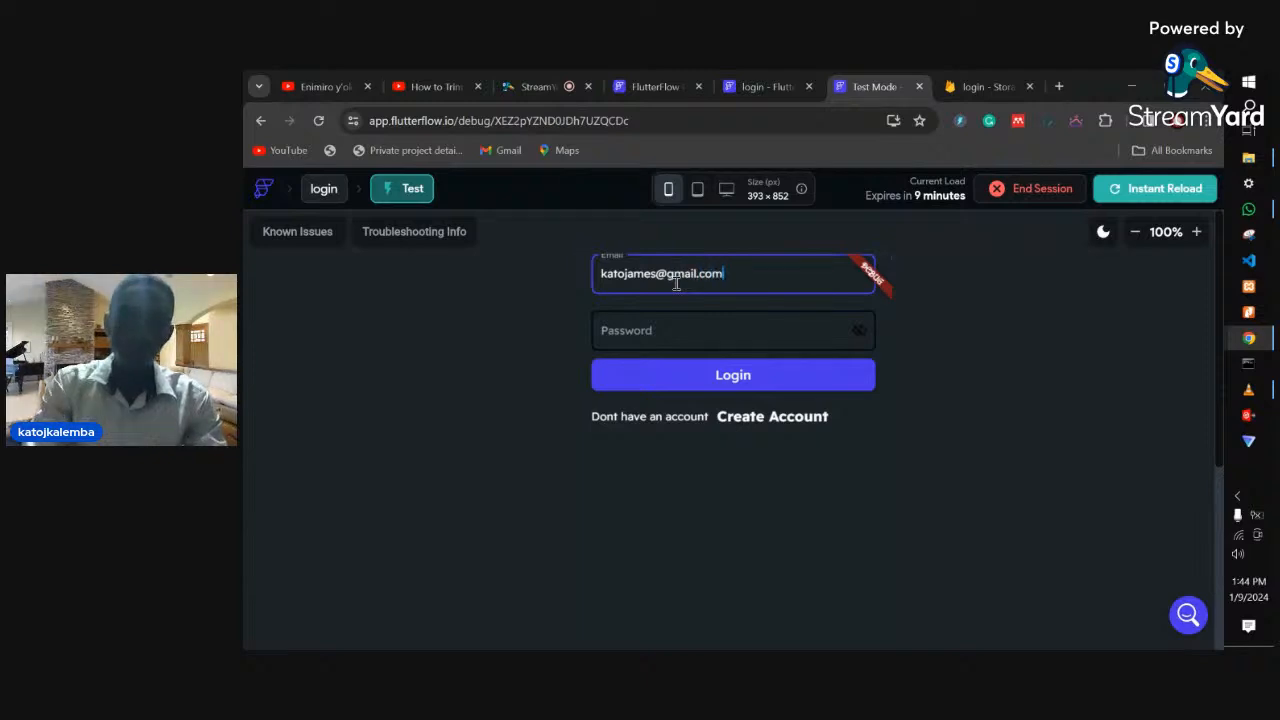
# - Enter the test email and a password, reveal the password, and attempt to log in
pyautogui.click(757, 329)
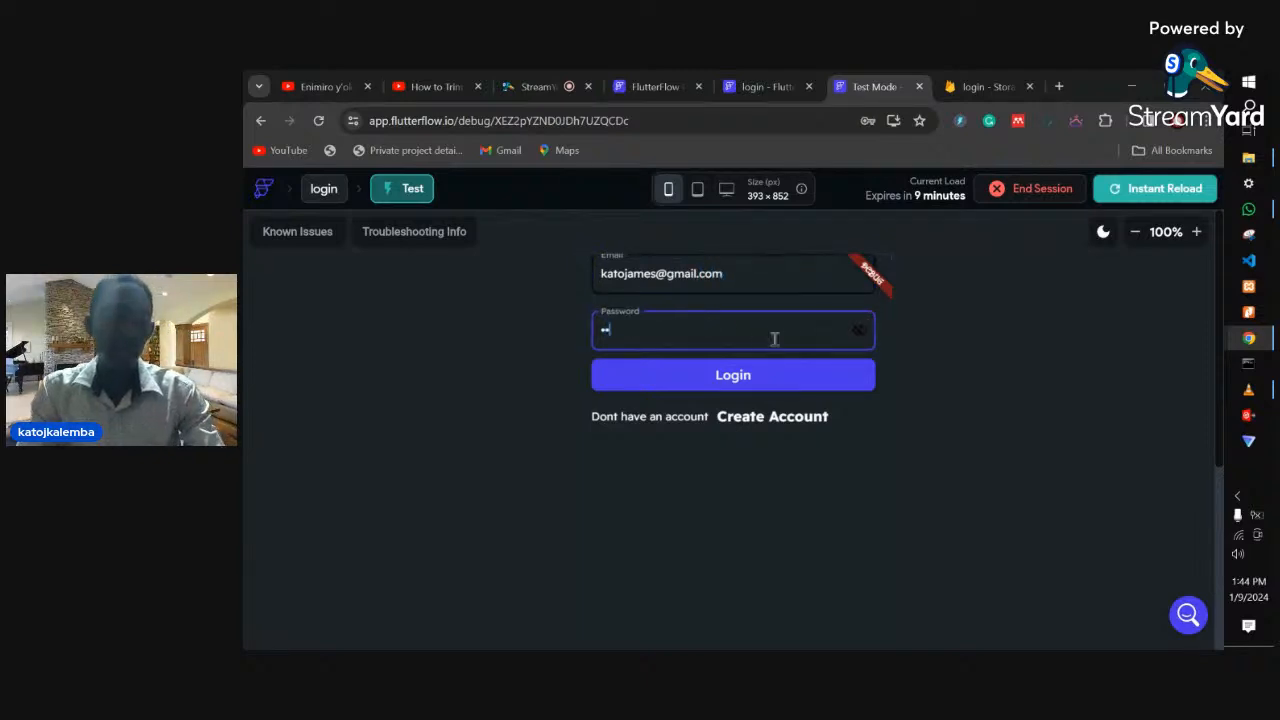
pyautogui.click(858, 333)
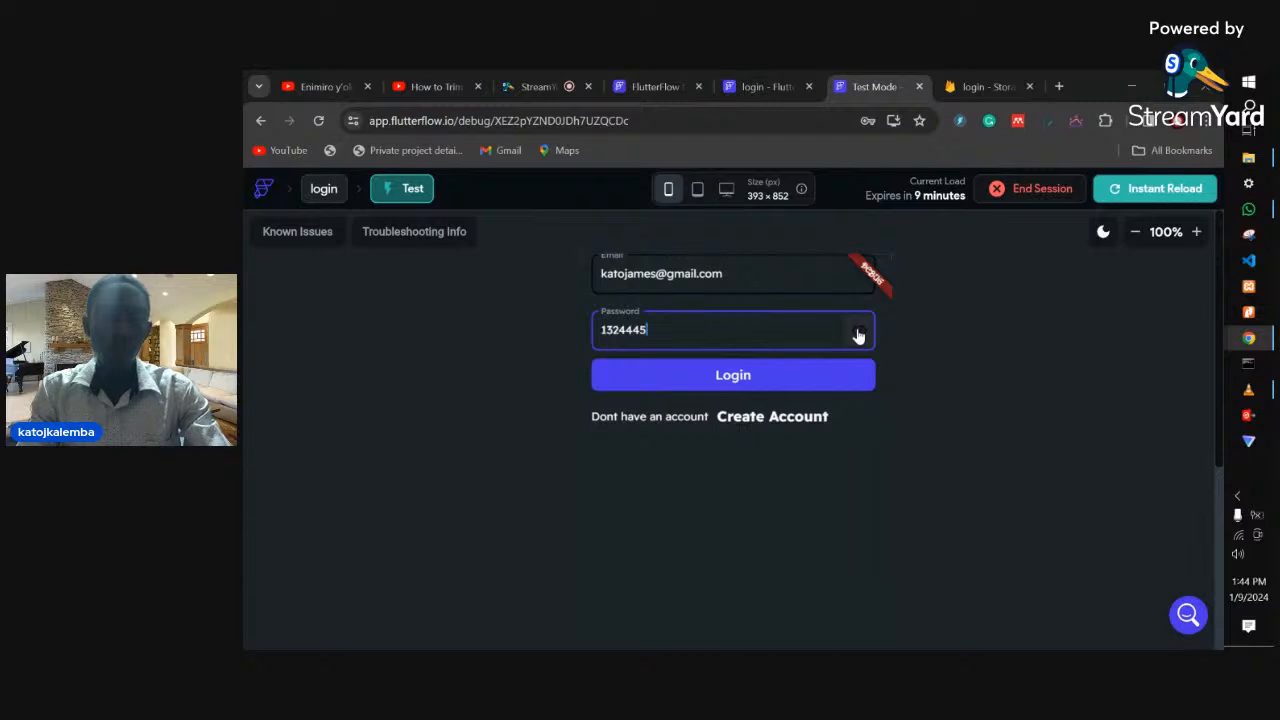
pyautogui.click(774, 373)
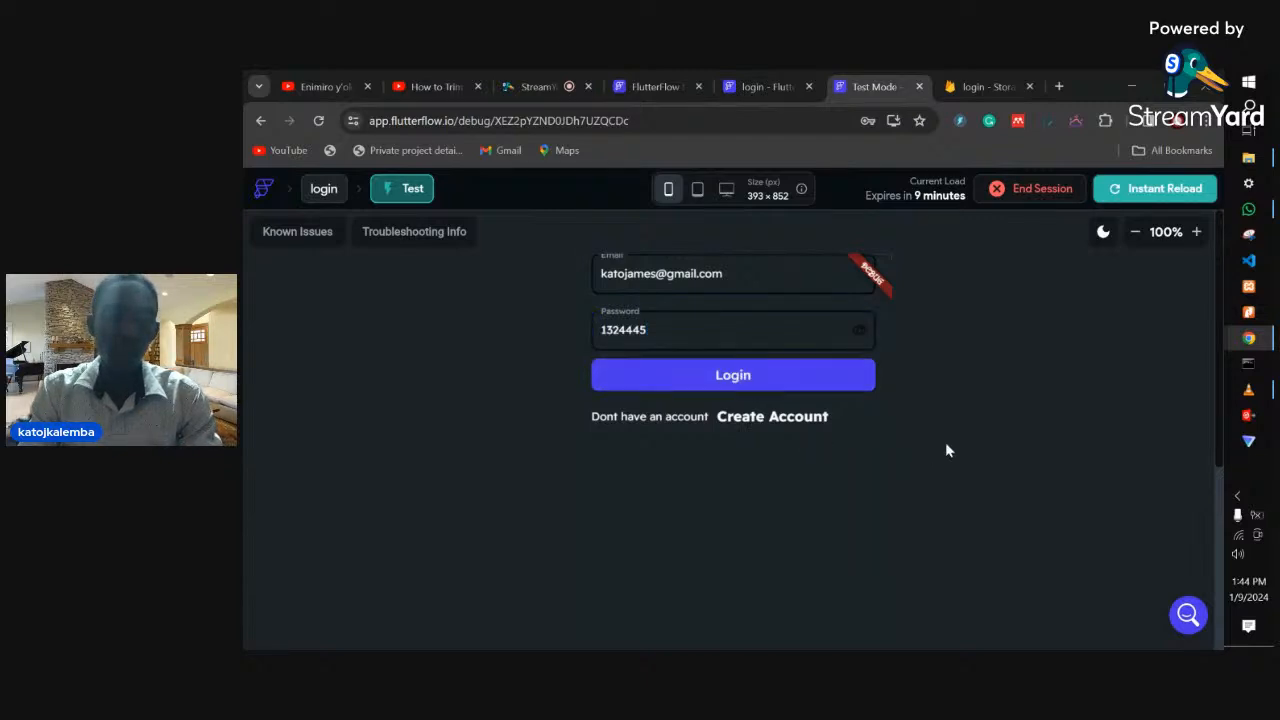
# - Zoom the Chrome page out, restore it to 100%, then switch to the Create Account form
pyautogui.click(1205, 125)
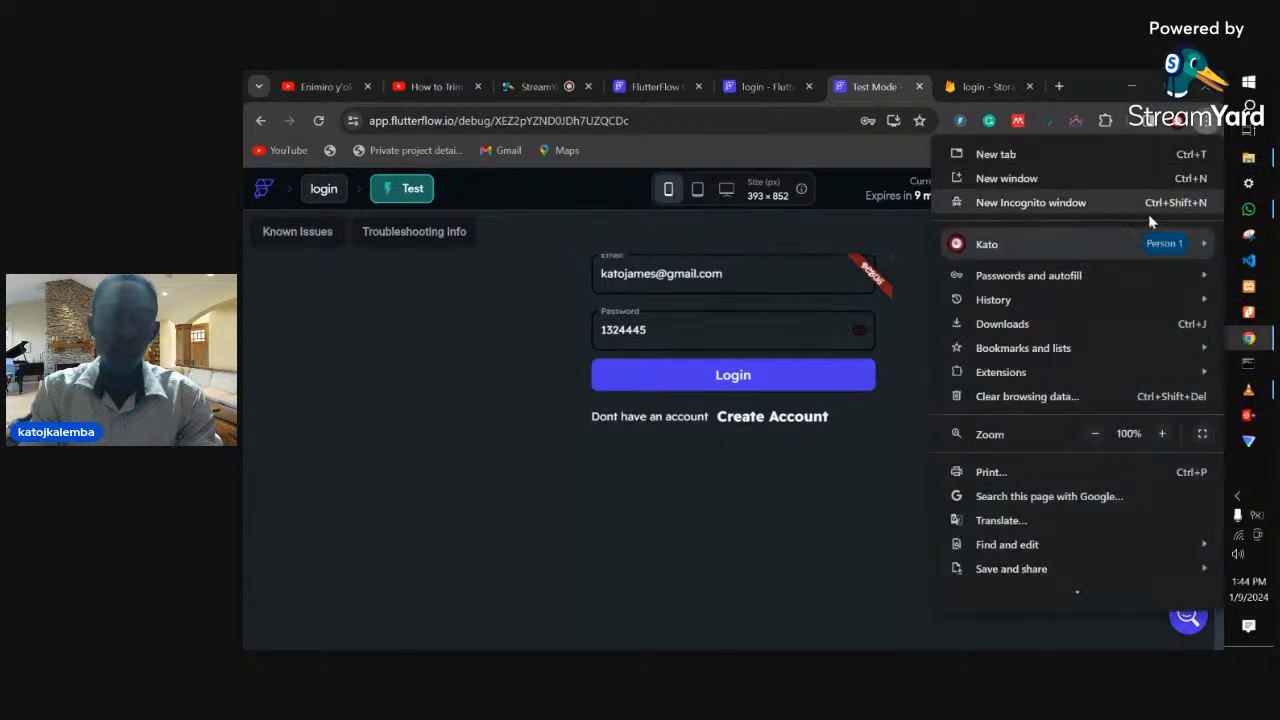
pyautogui.click(1100, 440)
pyautogui.click(1100, 440)
pyautogui.click(1100, 440)
pyautogui.click(765, 320)
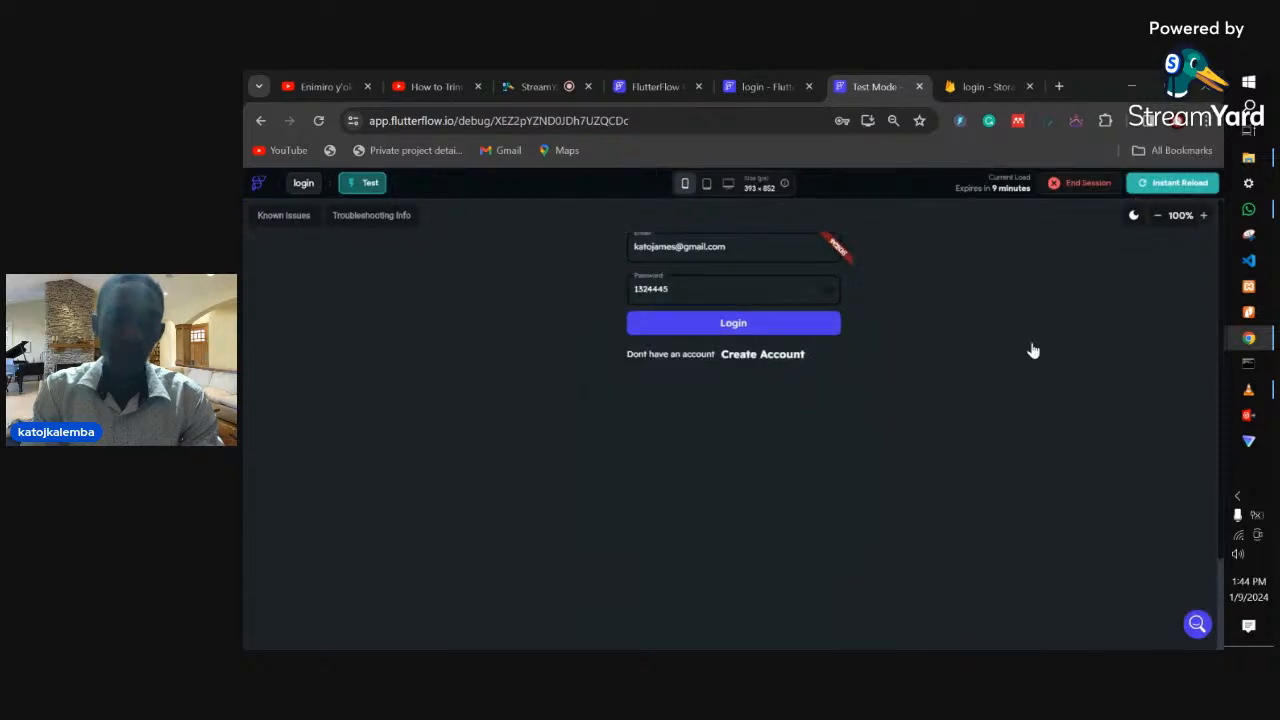
pyautogui.click(1207, 120)
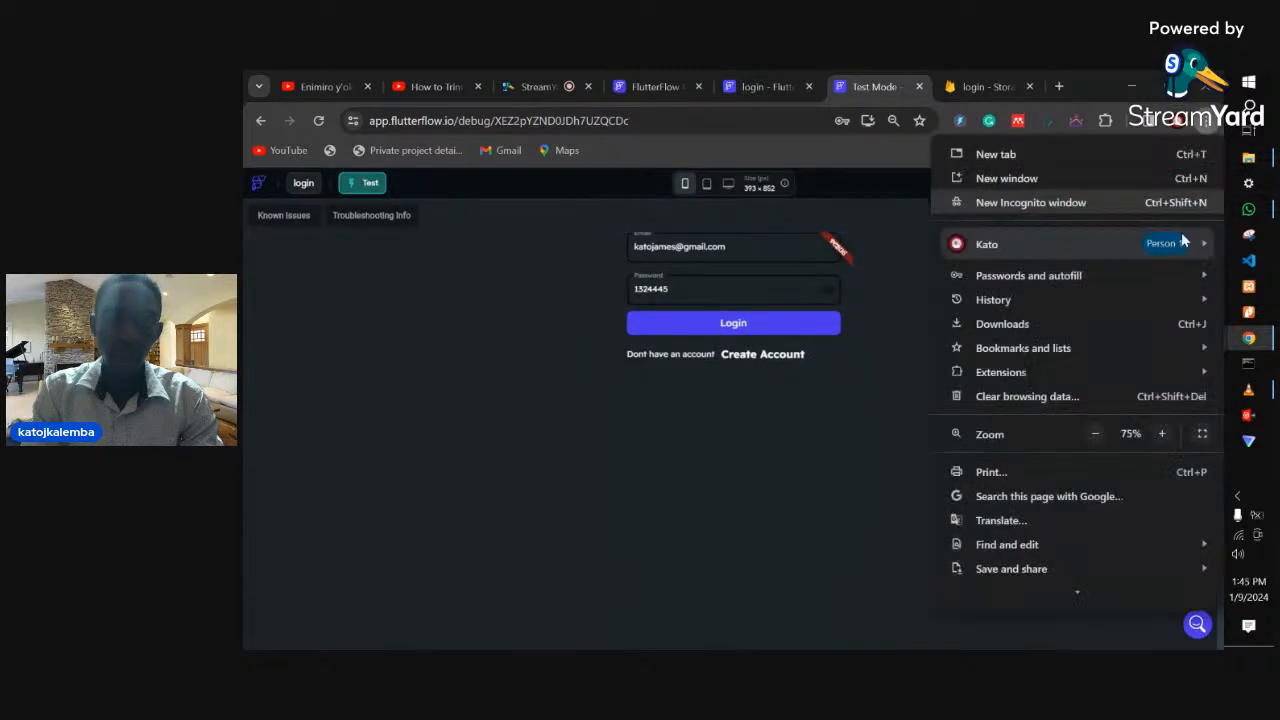
pyautogui.click(1160, 435)
pyautogui.click(1160, 434)
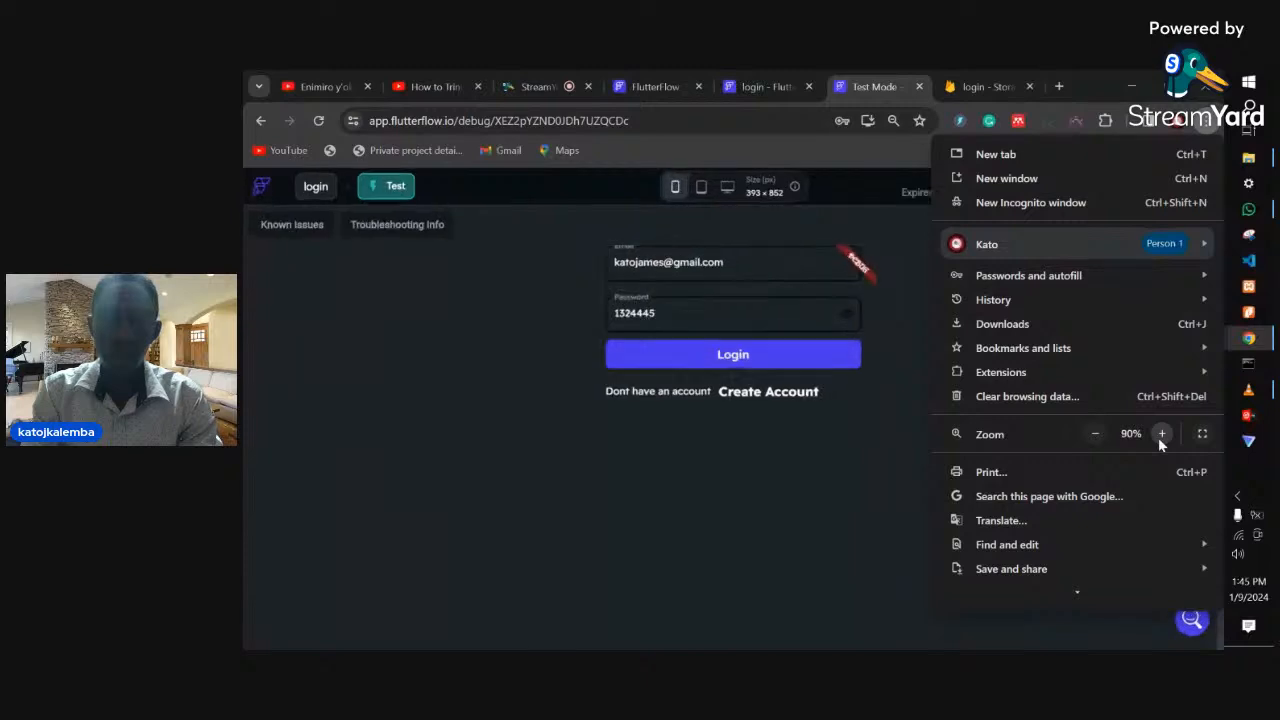
pyautogui.click(1160, 435)
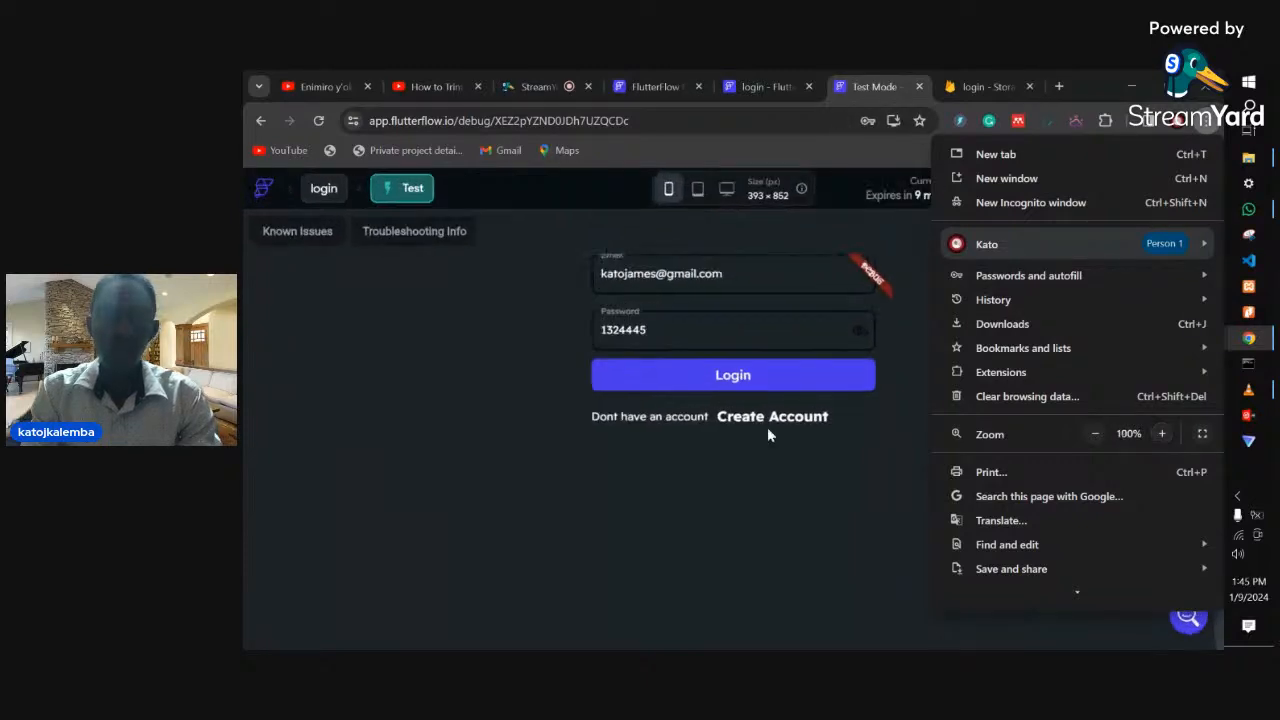
pyautogui.click(771, 485)
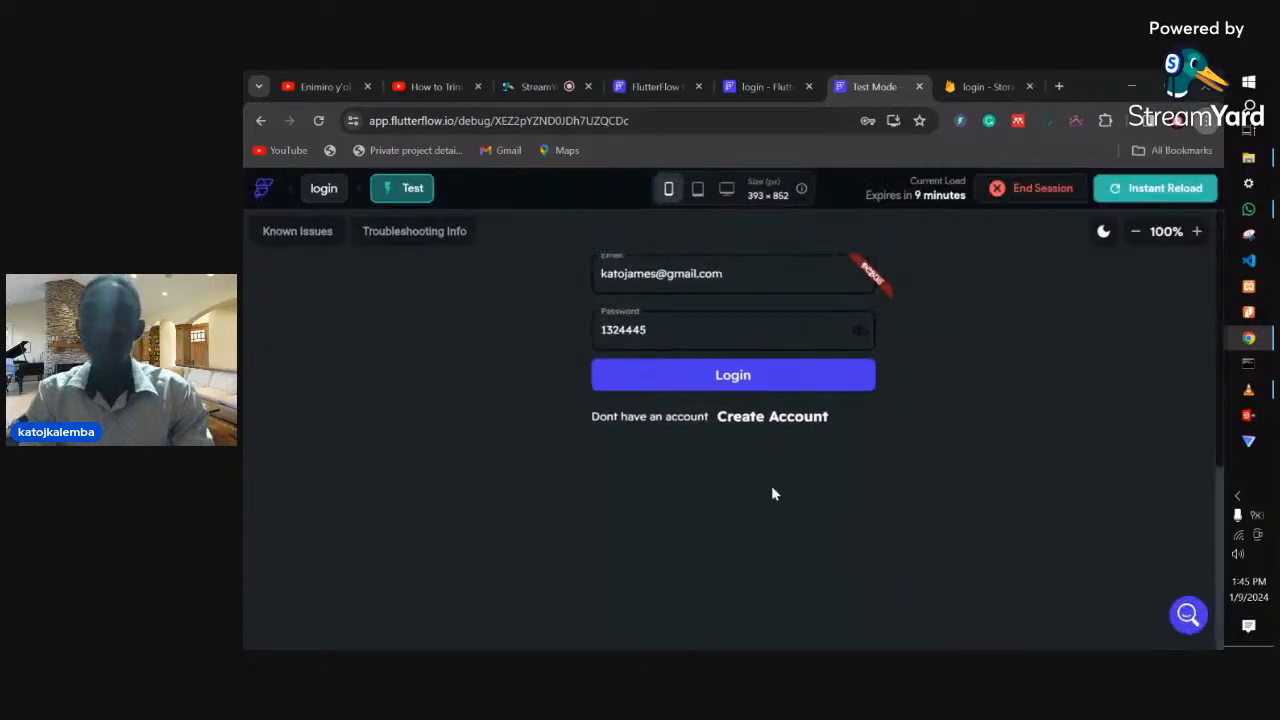
pyautogui.click(767, 418)
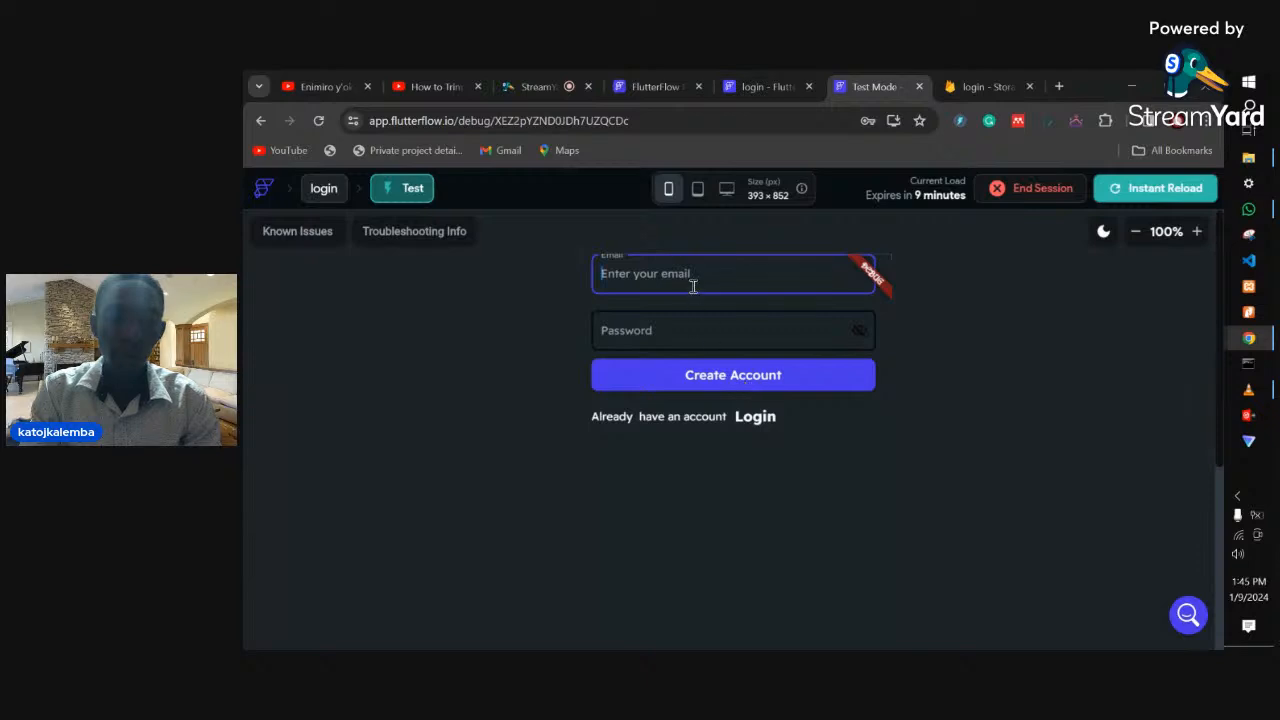
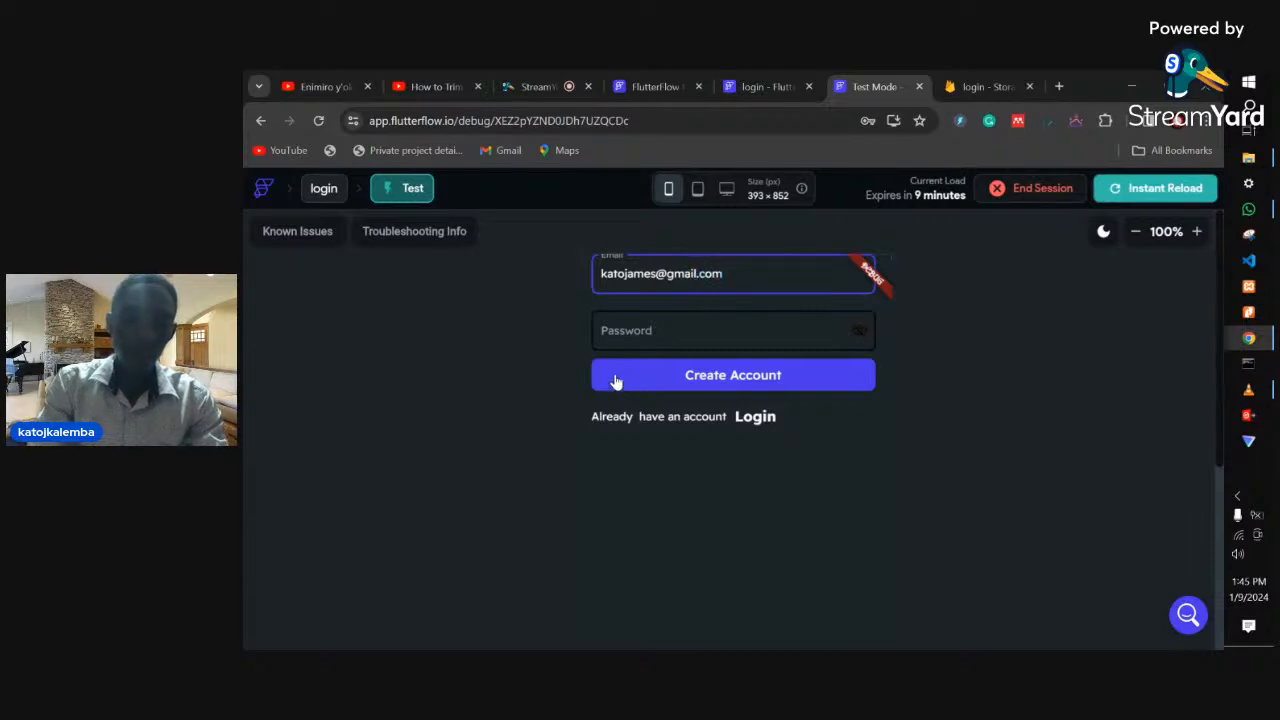
# - Sign up with the test email and a 7-digit password, then log out from the welcome page
pyautogui.click(635, 331)
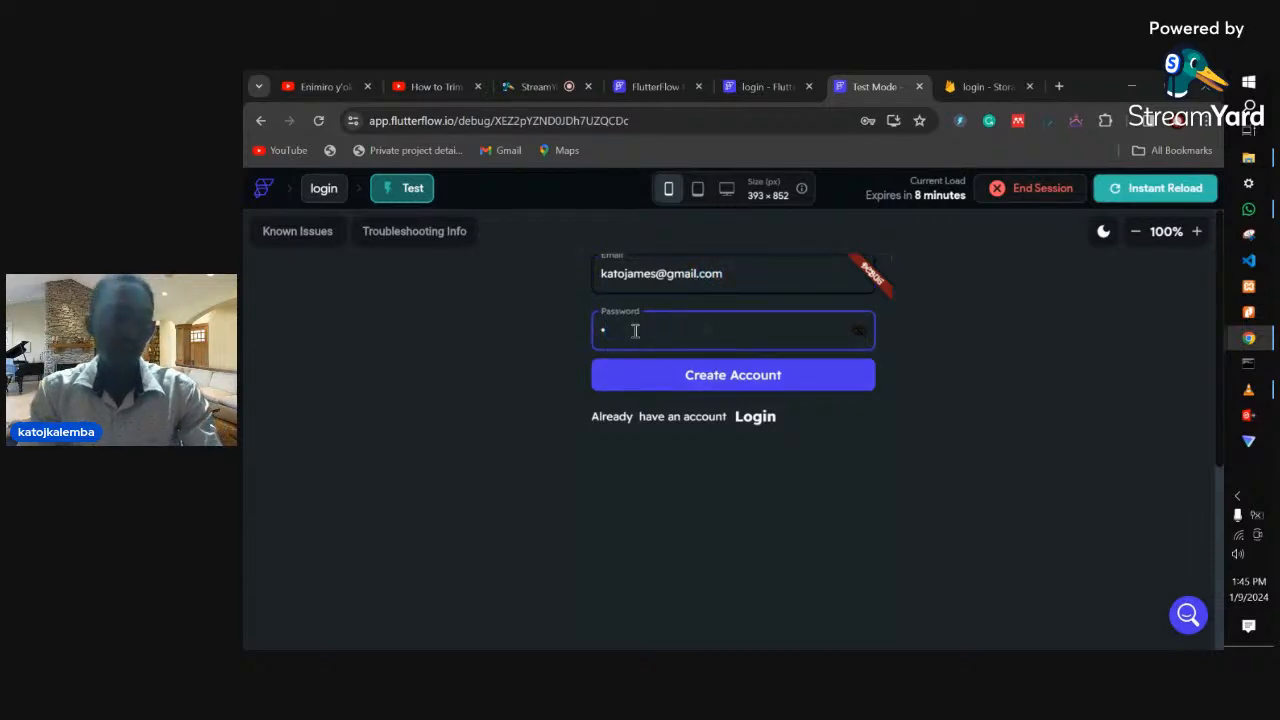
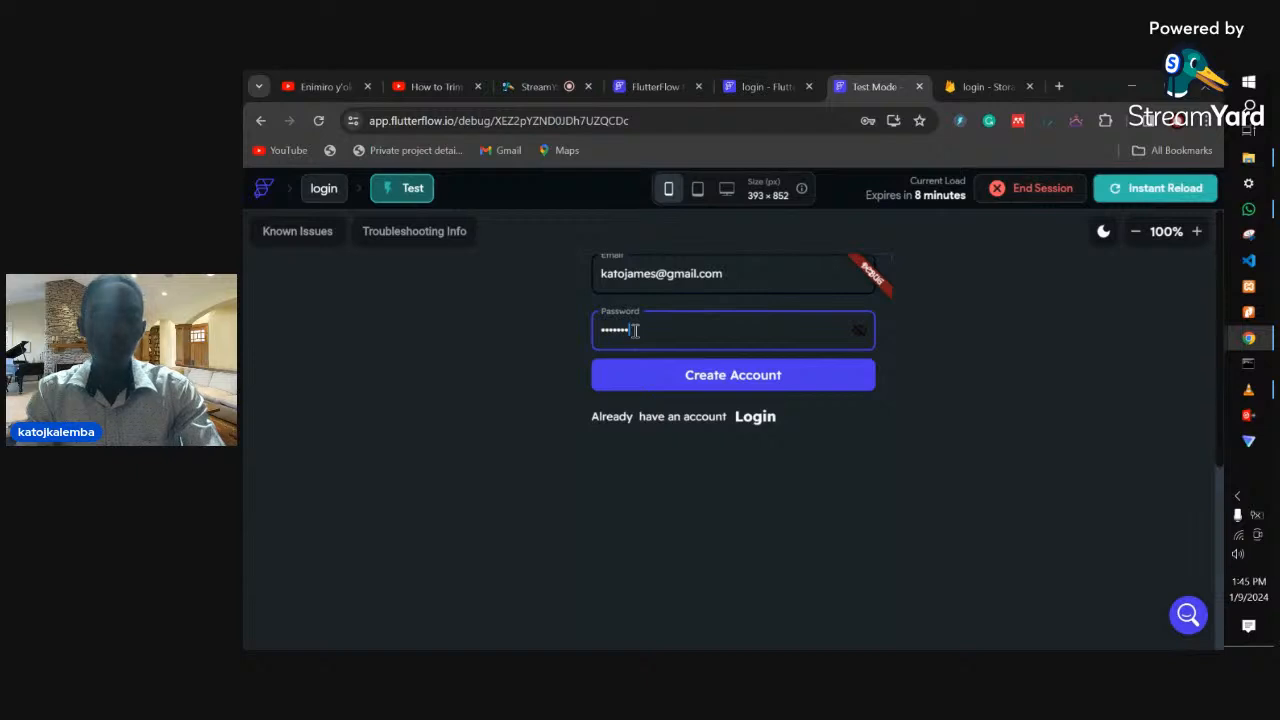
pyautogui.click(677, 381)
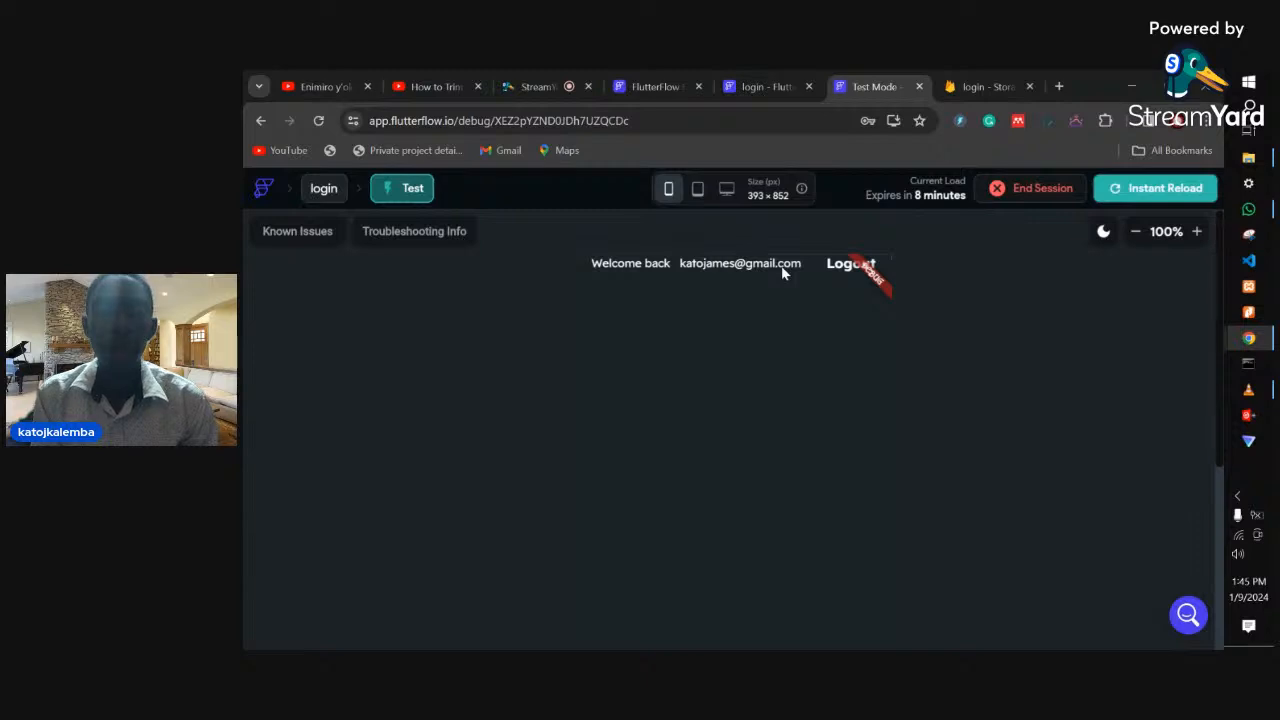
pyautogui.click(848, 264)
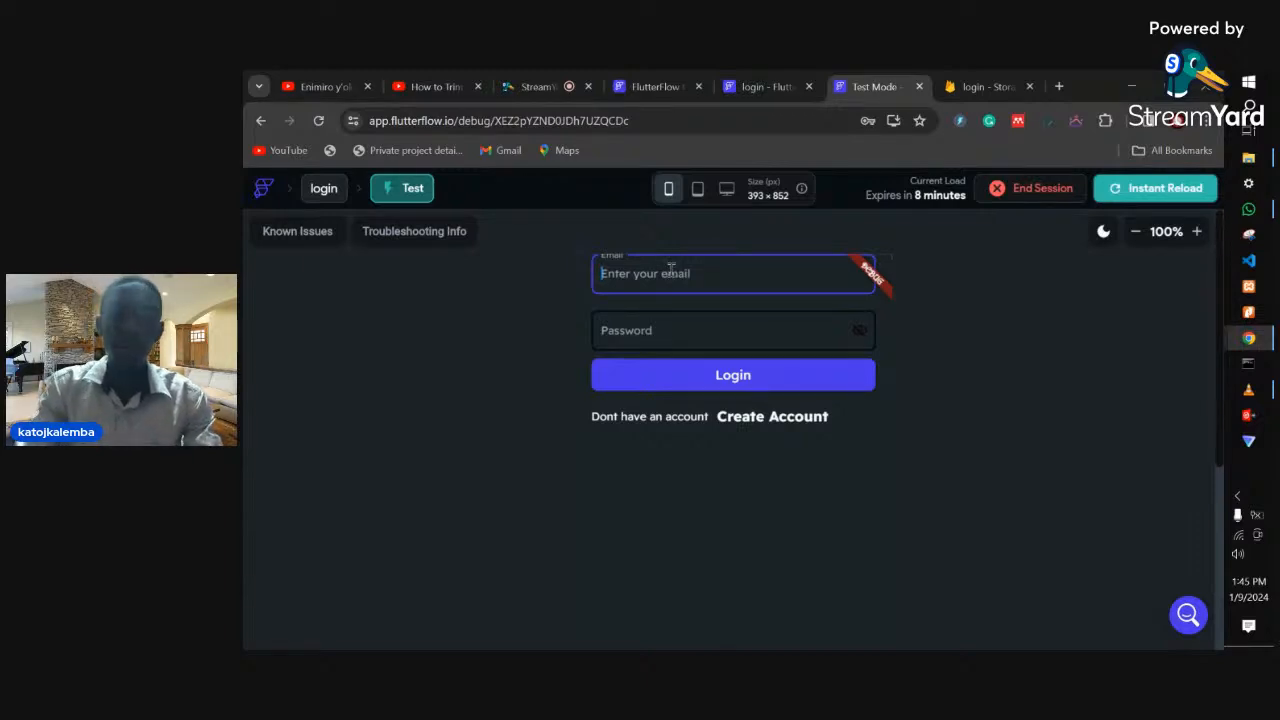
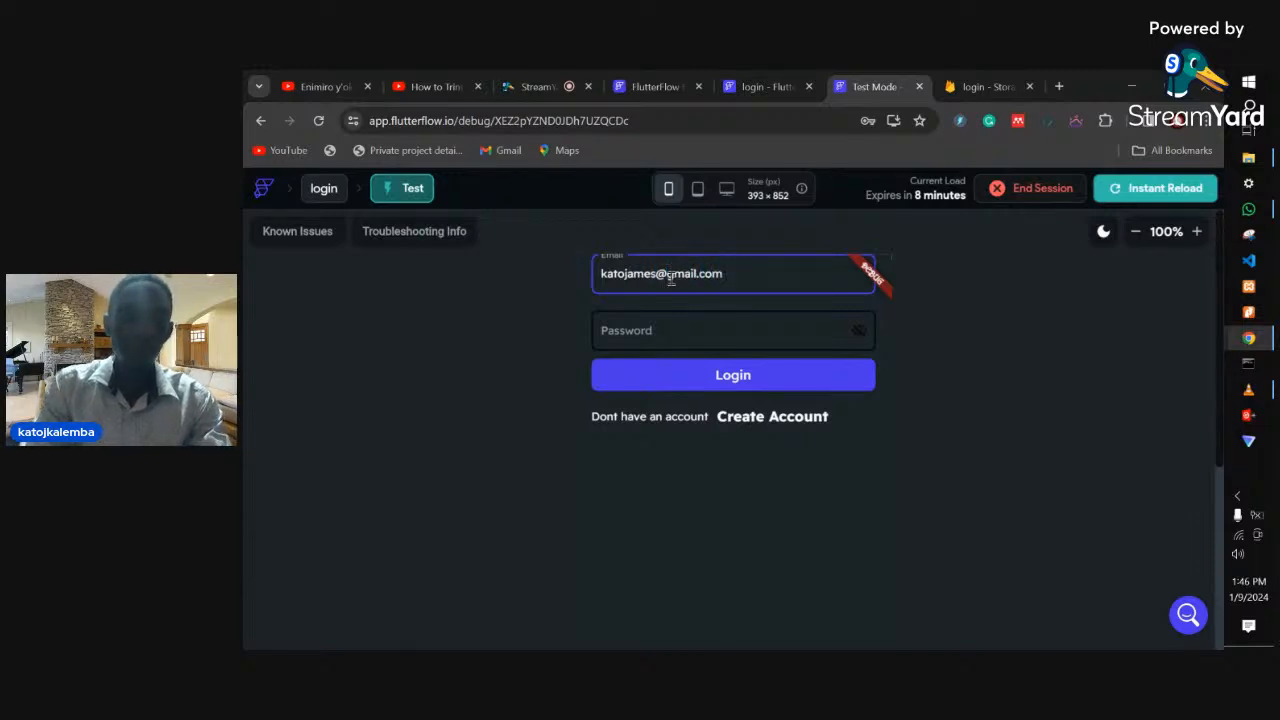
# - Log in with the new account's email and password, then stop the StreamYard screen share
pyautogui.click(676, 331)
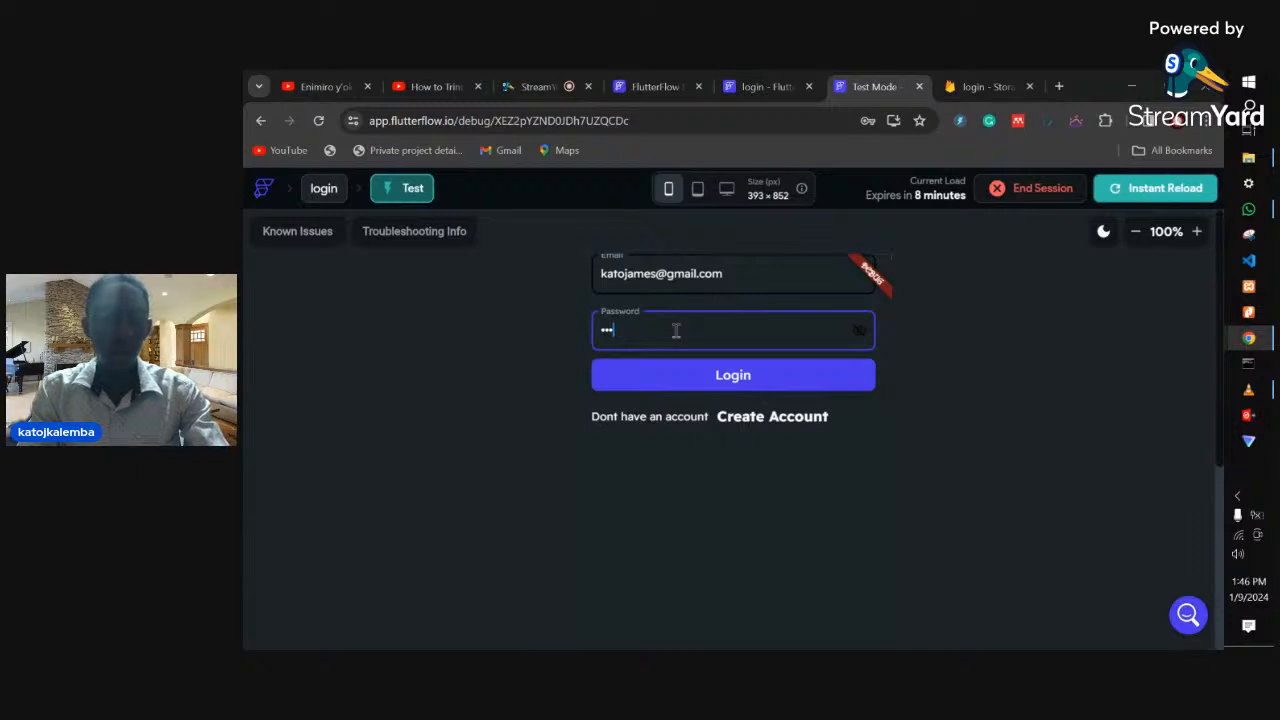
pyautogui.click(686, 377)
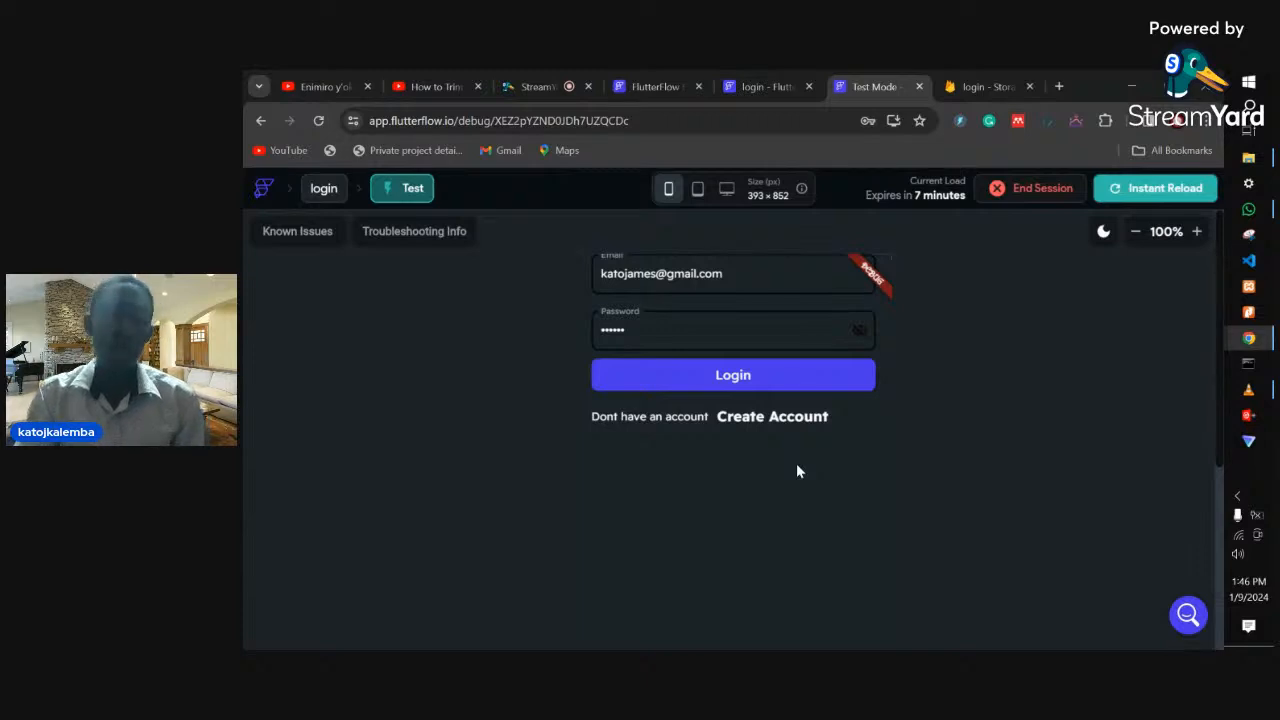
pyautogui.moveTo(1248, 338)
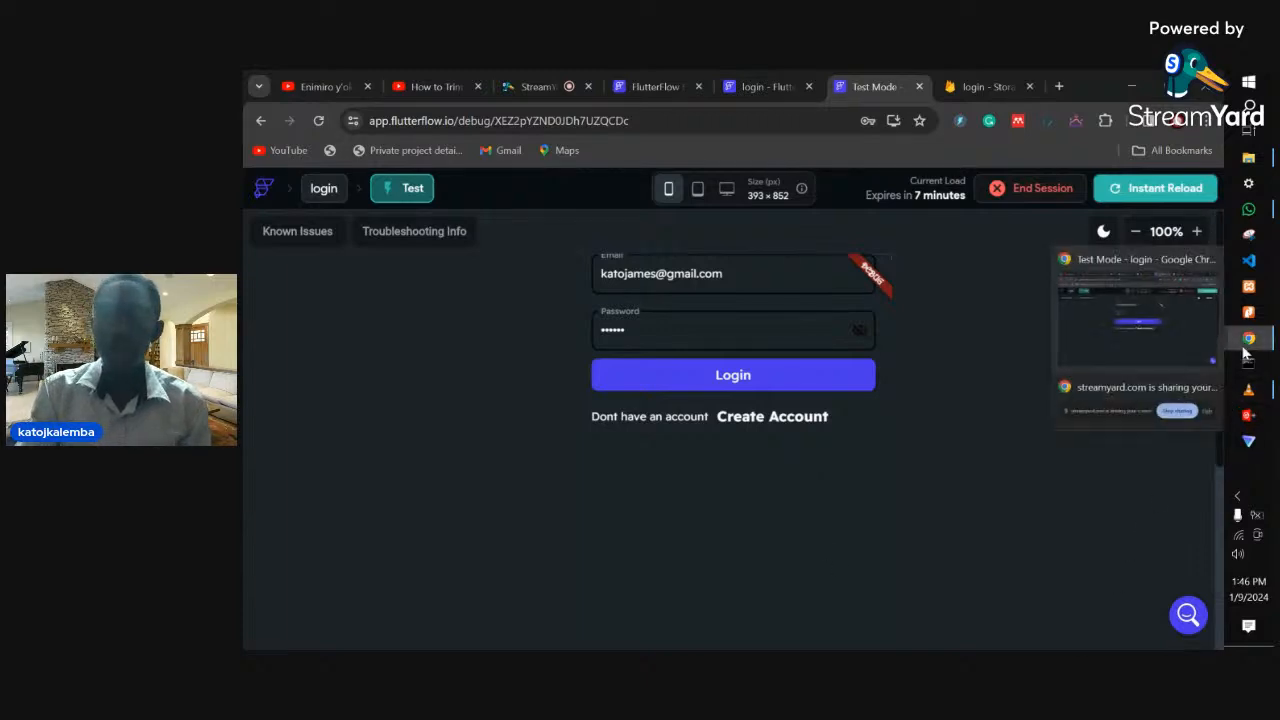
pyautogui.click(1212, 388)
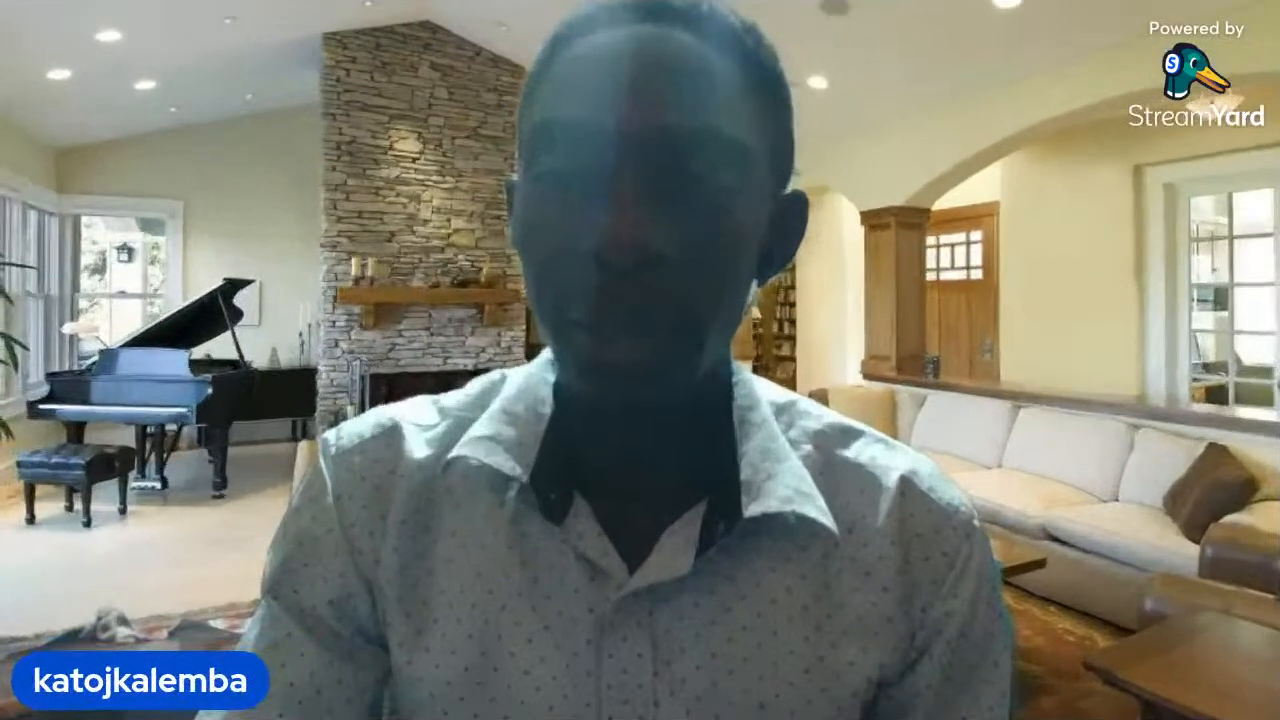